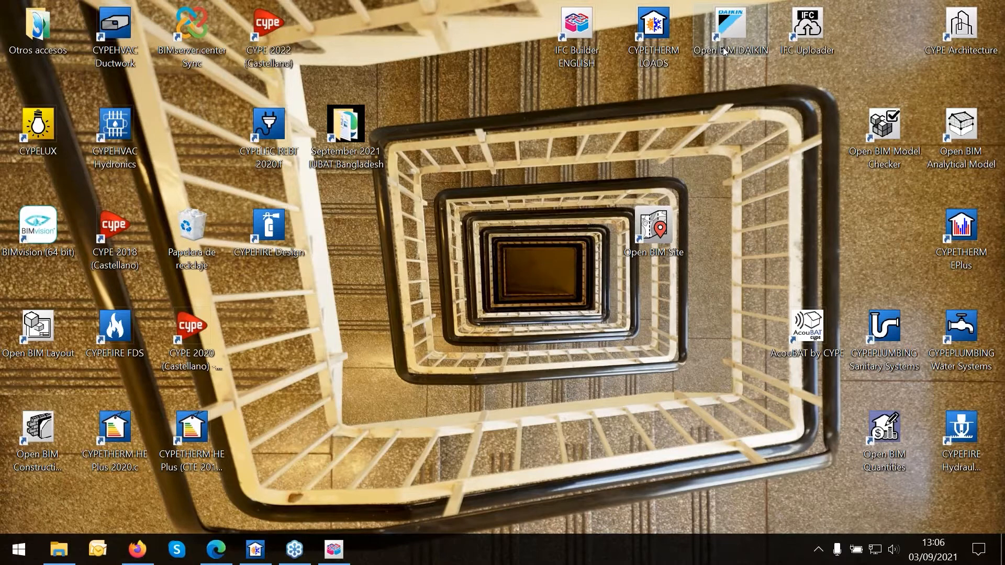
# Switch to Microsoft Edge, highlight the support e-mail on the Open BIM DAIKIN store page, and minimise the browser.
pyautogui.click(216, 549)
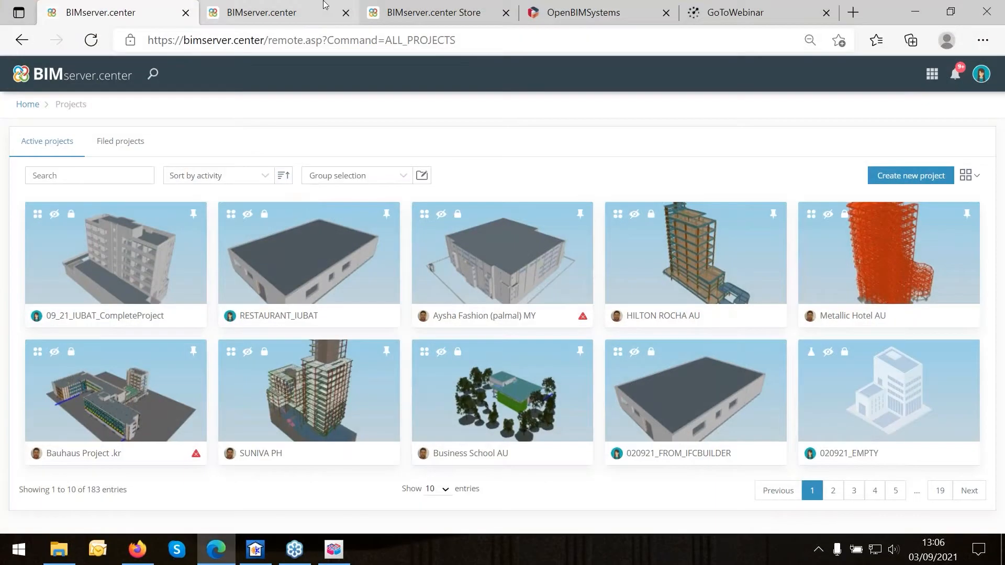
pyautogui.click(428, 14)
pyautogui.scroll(-4, 60, 434)
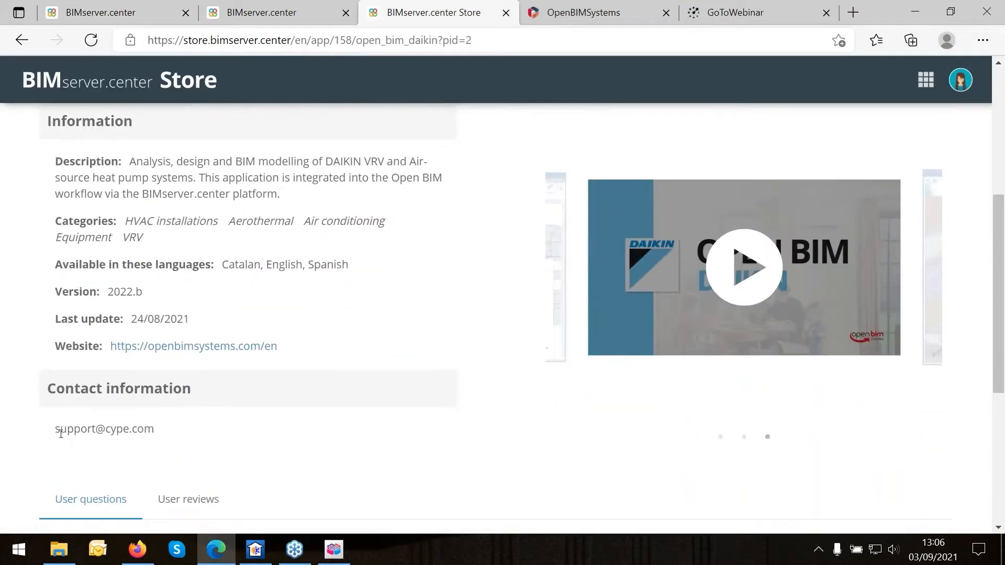
pyautogui.moveTo(61, 434); pyautogui.dragTo(162, 429)
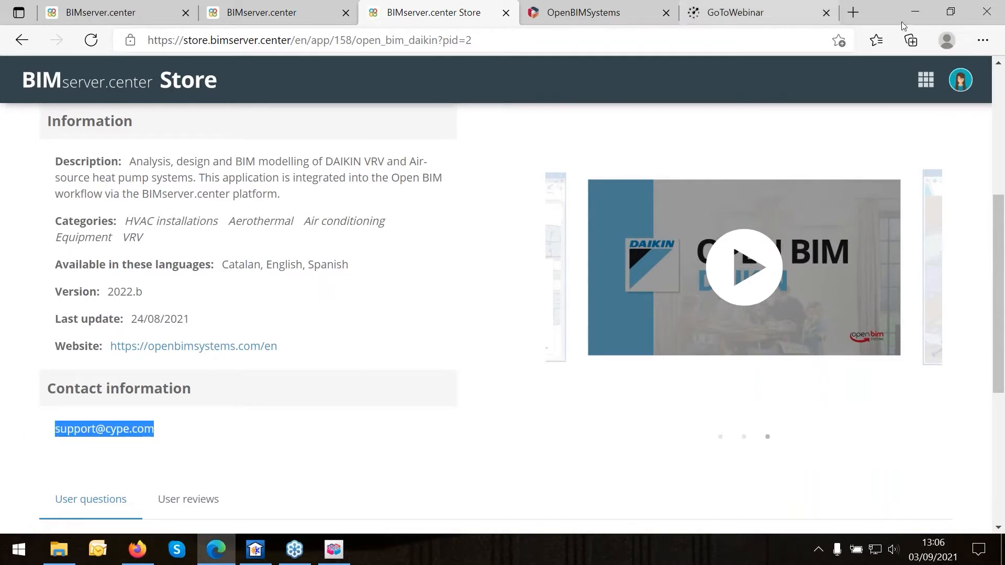
pyautogui.click(915, 12)
pyautogui.moveTo(256, 549)
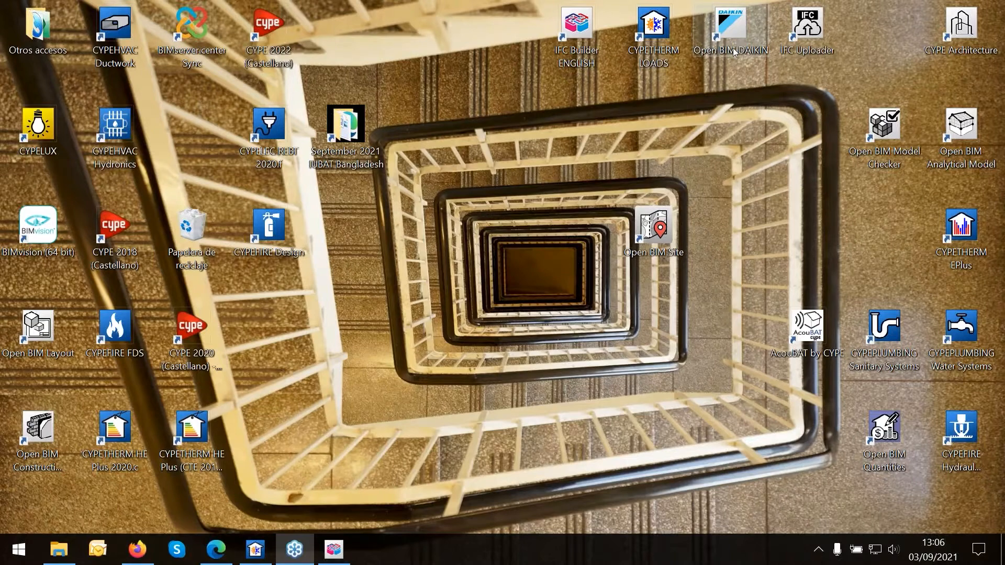
# Bring Microsoft Edge back and review the Open BIM DAIKIN store page from its title down to the website and contact details.
pyautogui.click(216, 549)
pyautogui.scroll(5, 278, 316)
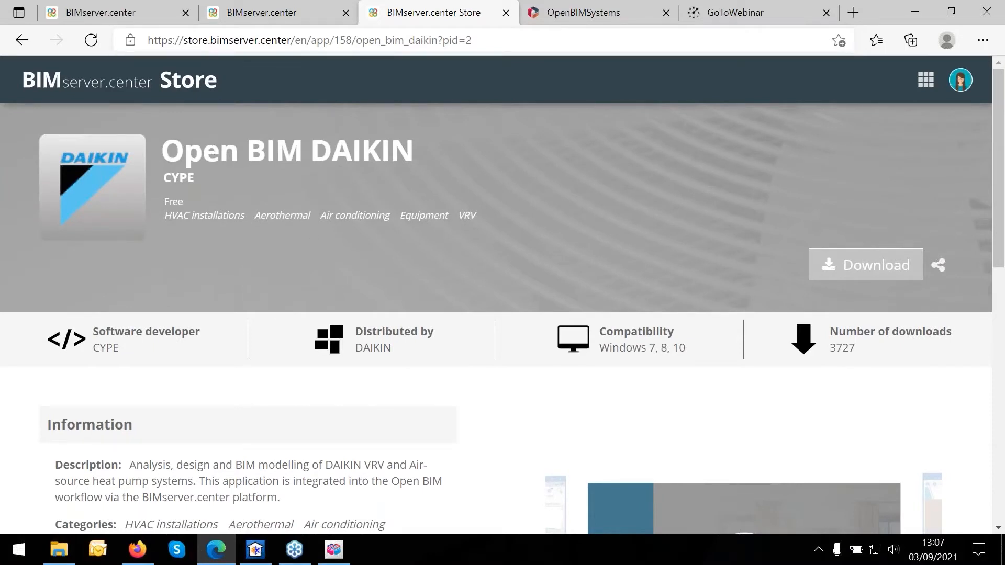
pyautogui.moveTo(165, 149); pyautogui.dragTo(298, 153)
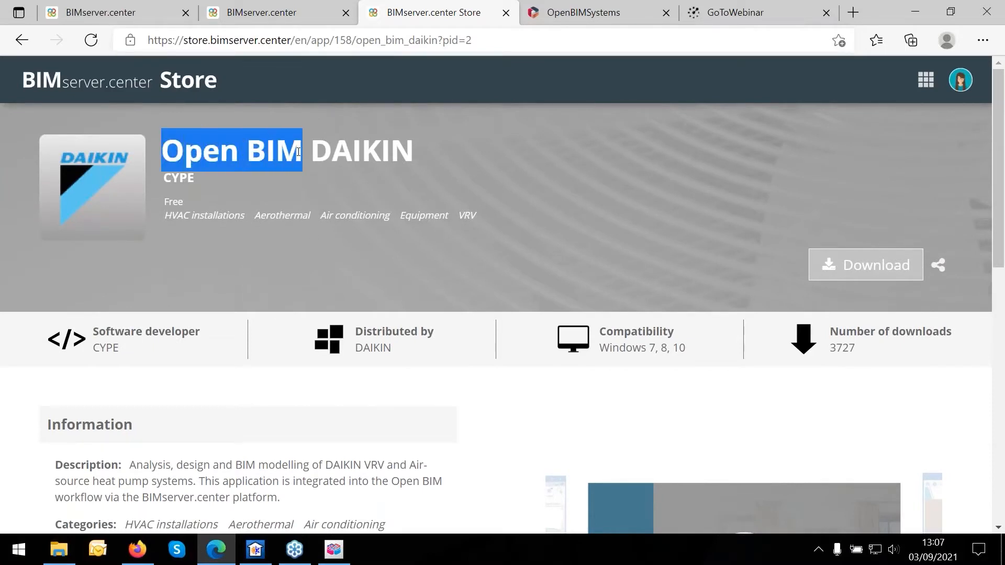
pyautogui.scroll(-3, 293, 178)
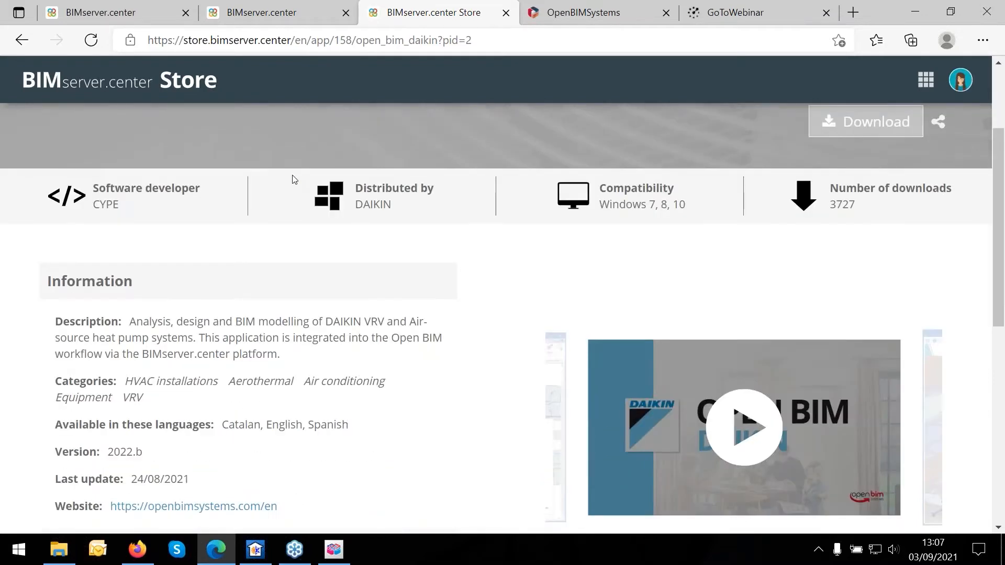
pyautogui.scroll(3, 293, 178)
pyautogui.click(264, 151)
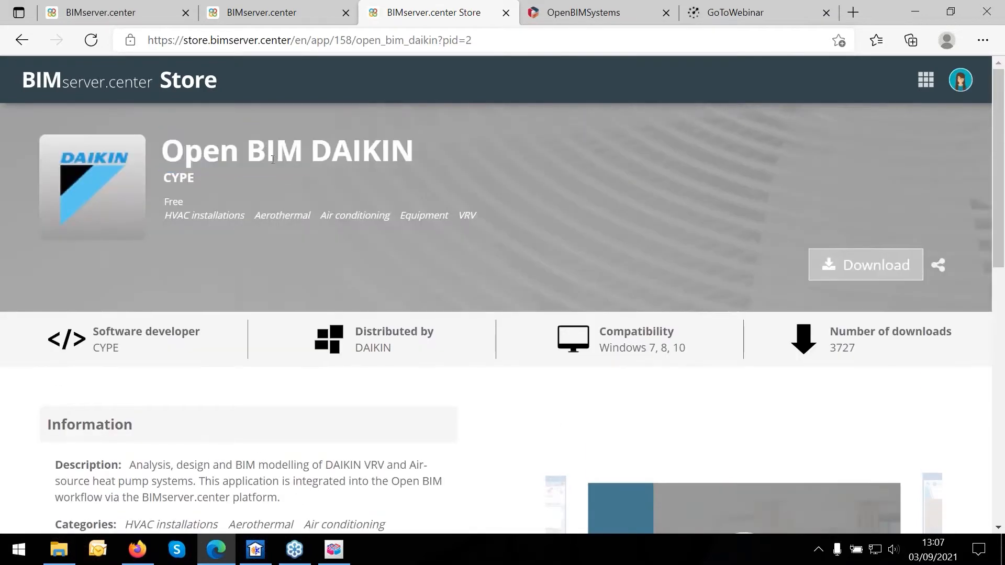
pyautogui.scroll(-5, 273, 160)
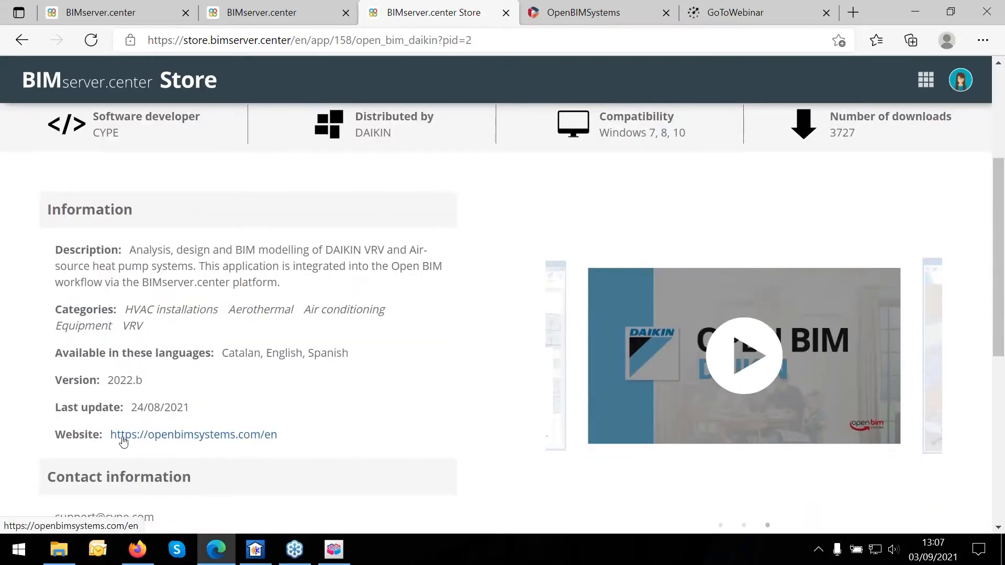
pyautogui.scroll(-2, 173, 440)
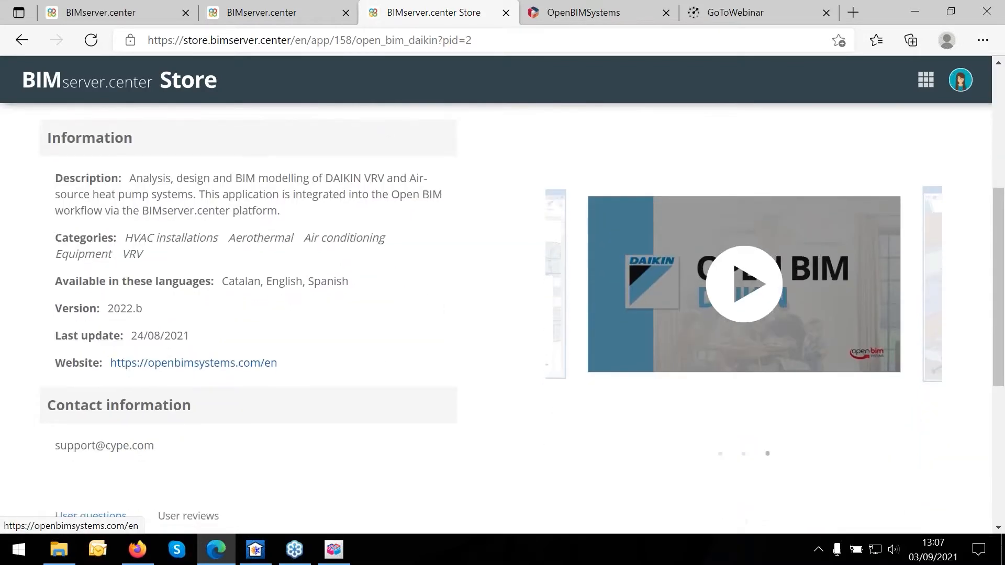
# Open the openbimsystems.com website linked in the app's information and go to its Software page.
pyautogui.click(193, 363)
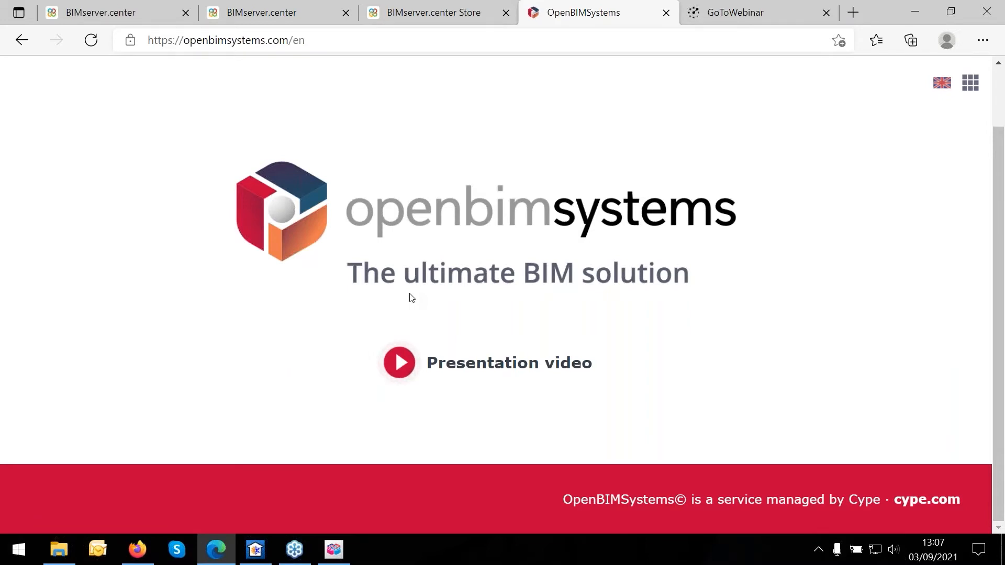
pyautogui.scroll(2, 412, 297)
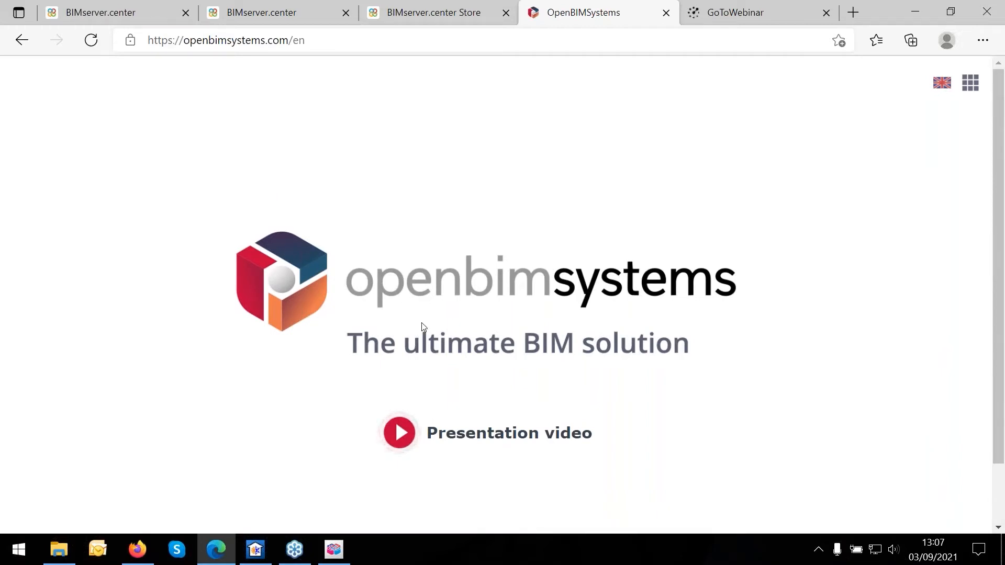
pyautogui.click(970, 83)
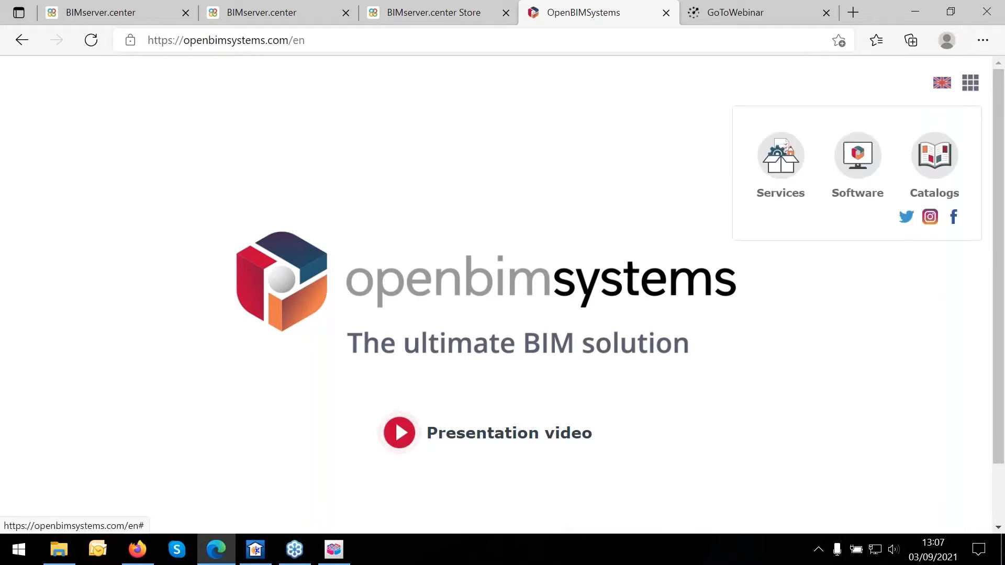
pyautogui.click(858, 155)
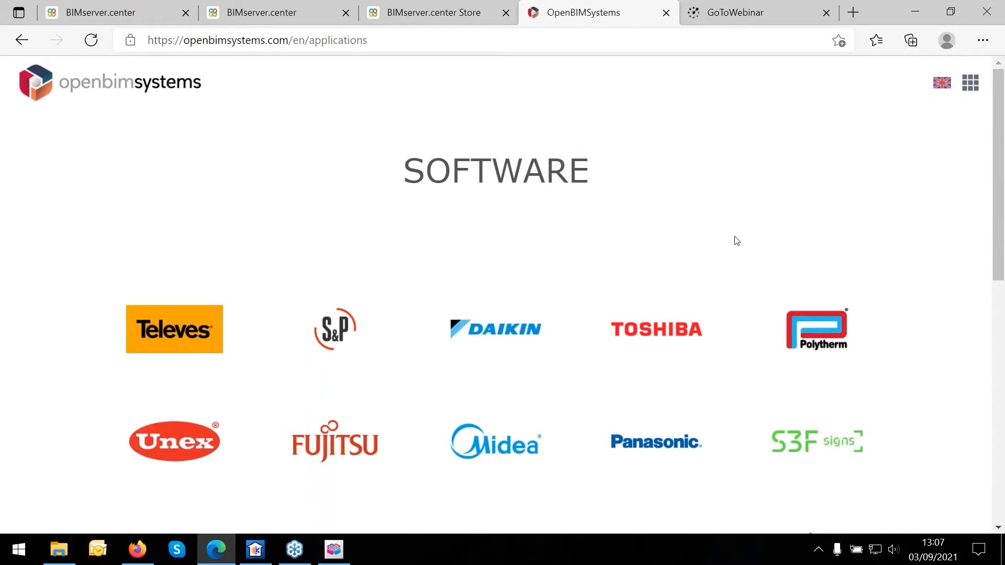
# Look through the manufacturer logos on the OpenBIMSystems Software page to see which brands offer applications.
pyautogui.scroll(-1, 736, 241)
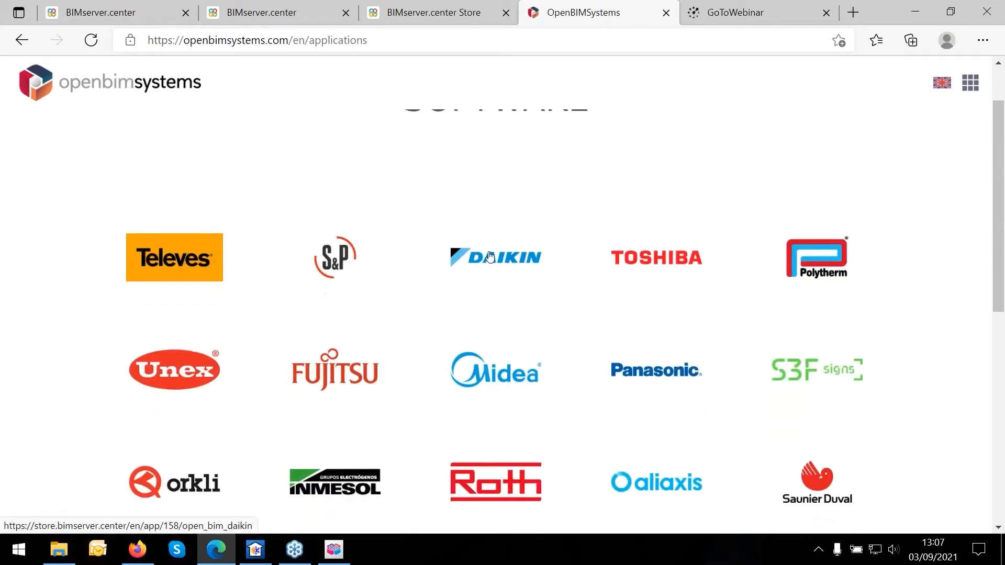
pyautogui.scroll(-4, 339, 379)
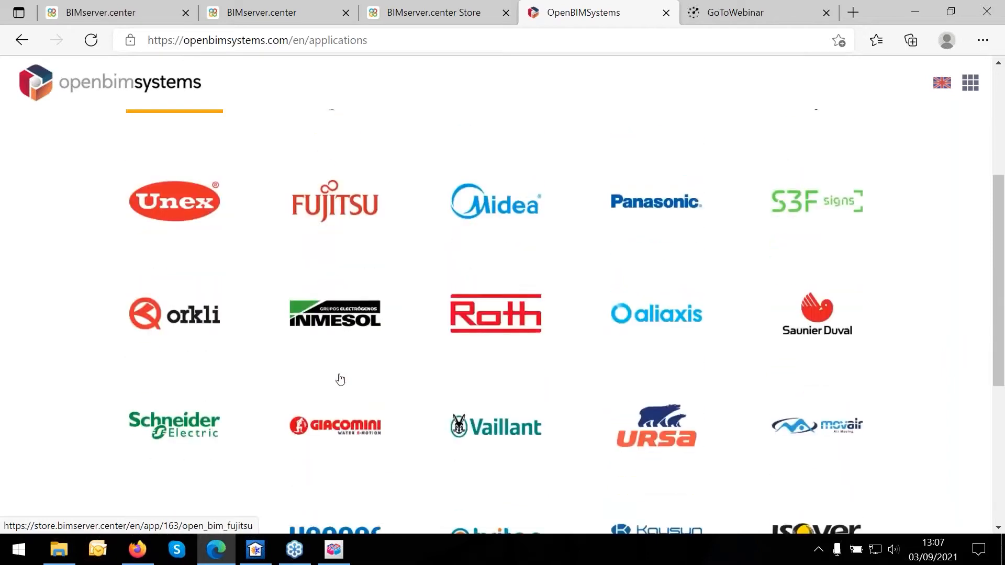
pyautogui.scroll(-3, 340, 380)
pyautogui.scroll(2, 644, 355)
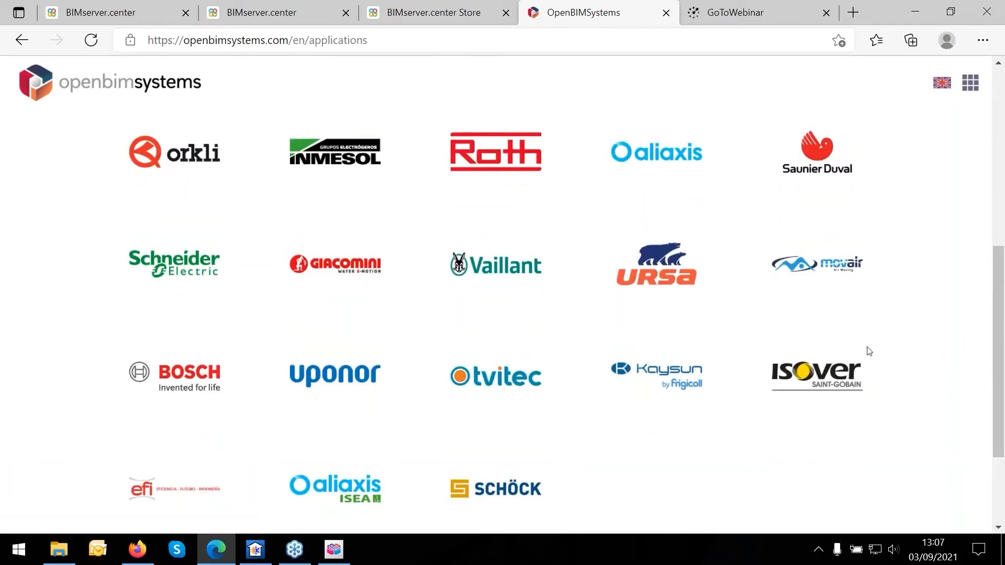
pyautogui.scroll(1, 867, 348)
pyautogui.scroll(3, 867, 351)
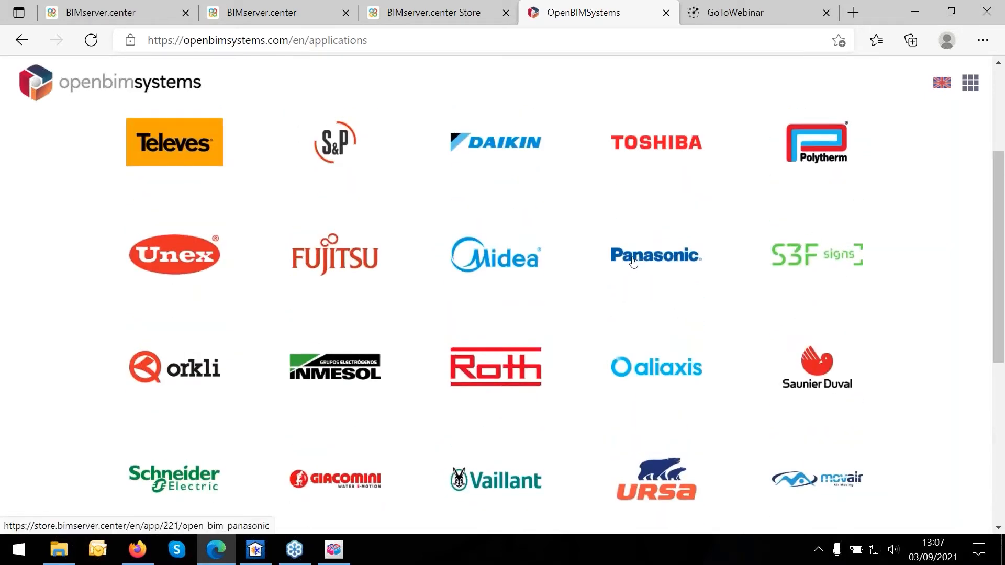
pyautogui.scroll(3, 632, 262)
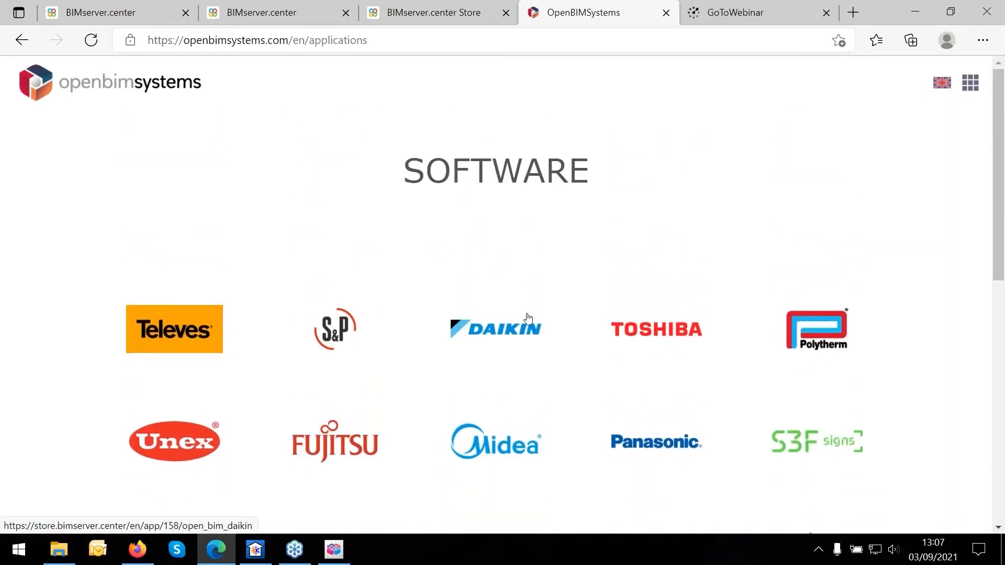
pyautogui.scroll(-3, 583, 294)
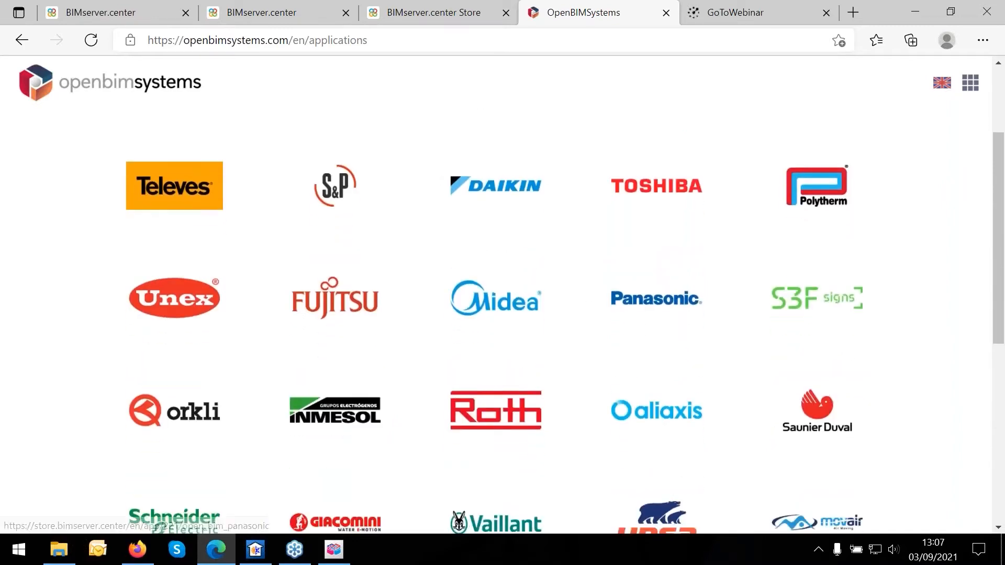
pyautogui.scroll(-4, 669, 135)
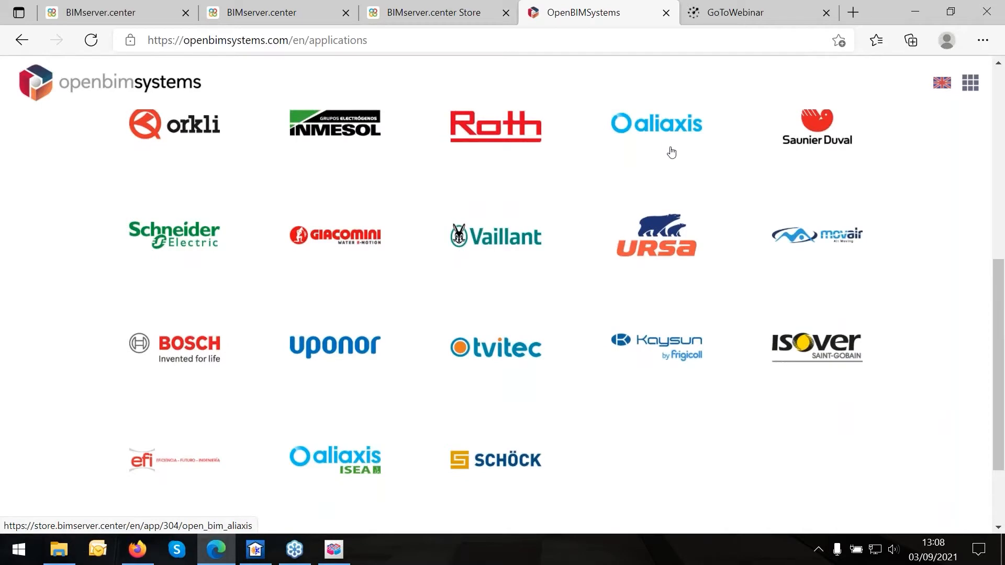
pyautogui.scroll(8, 669, 152)
# Return to the Open BIM DAIKIN store page and review its header, description and preview gallery.
pyautogui.click(429, 15)
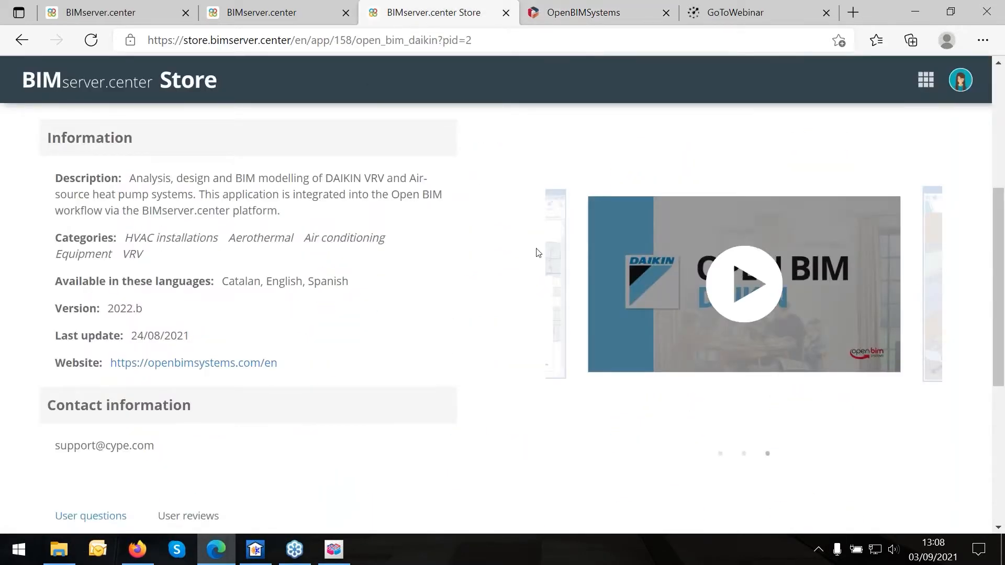
pyautogui.scroll(4, 554, 256)
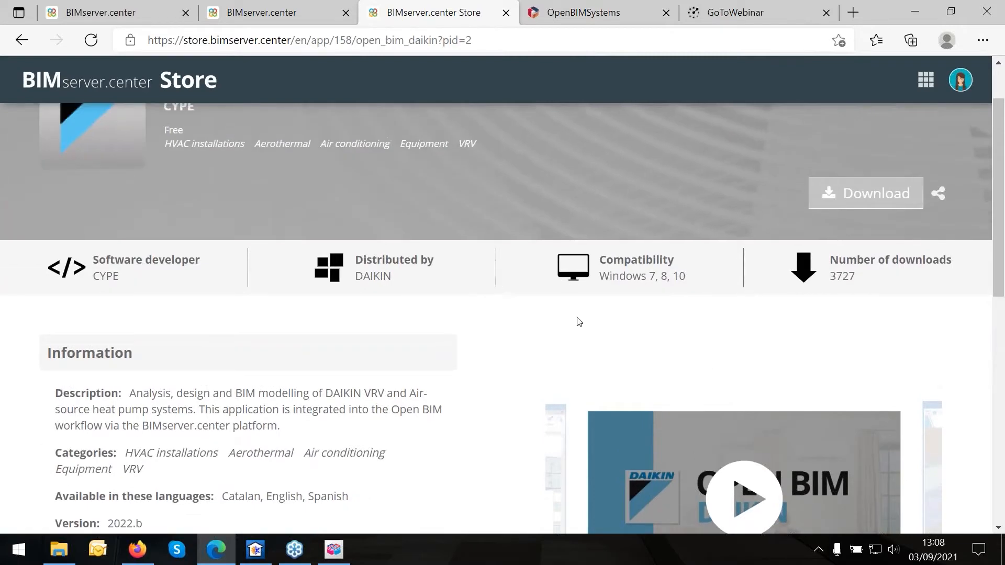
pyautogui.scroll(-3, 576, 321)
pyautogui.scroll(3, 505, 313)
pyautogui.scroll(2, 260, 265)
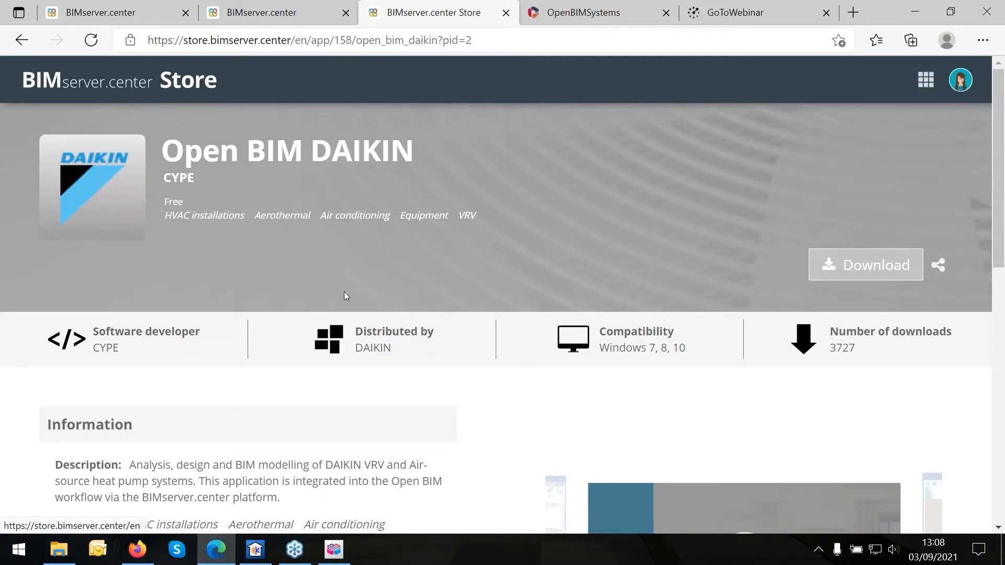
pyautogui.scroll(-3, 348, 294)
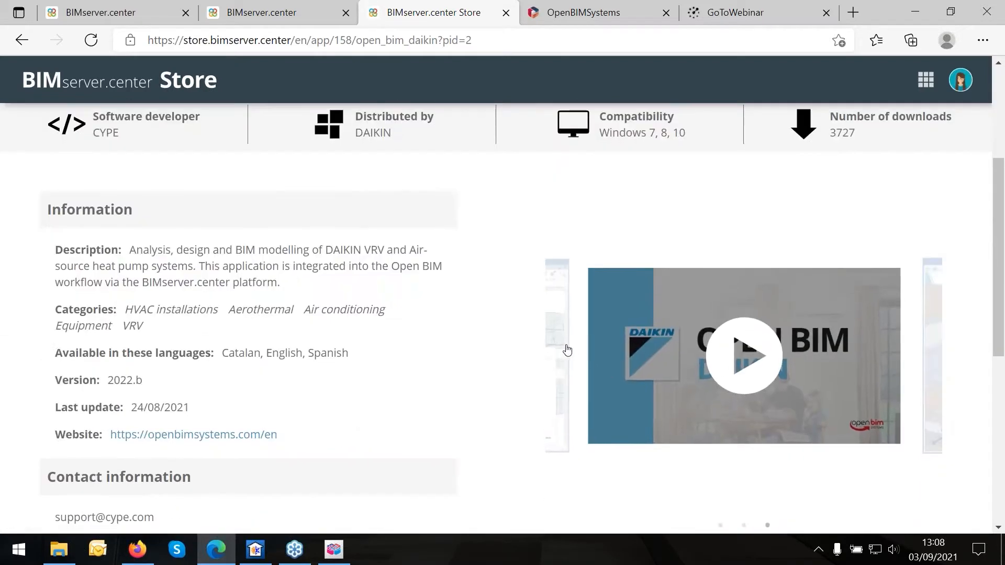
# View the enlarged Open BIM DAIKIN gallery screenshots through to the presentation video, and close the gallery.
pyautogui.click(565, 349)
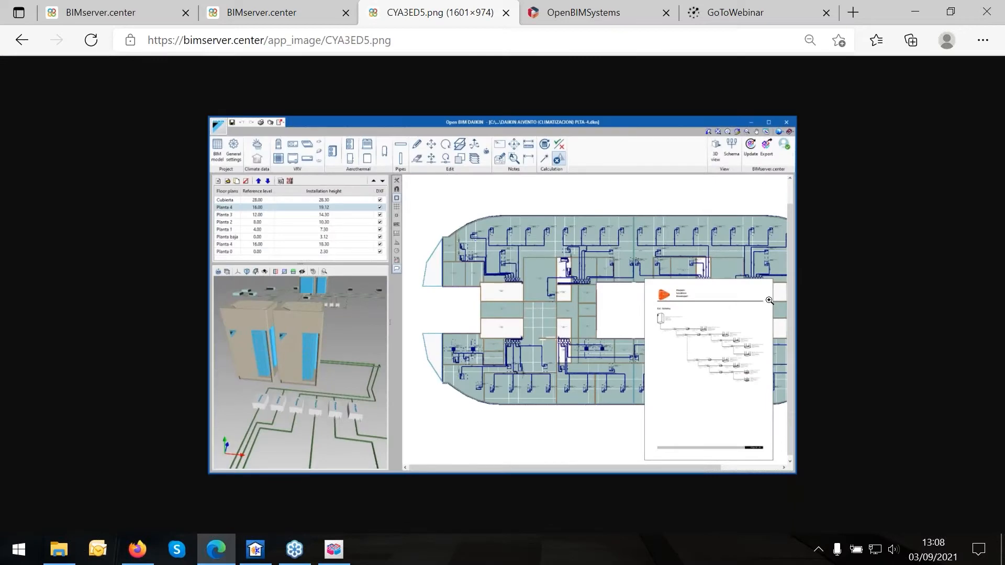
pyautogui.click(21, 40)
pyautogui.scroll(-5, 692, 294)
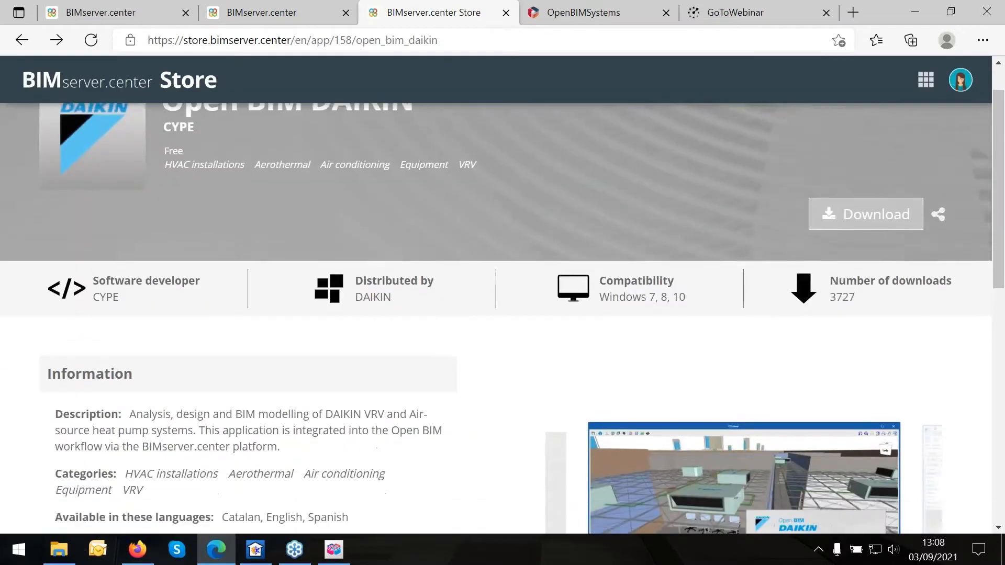
pyautogui.click(762, 283)
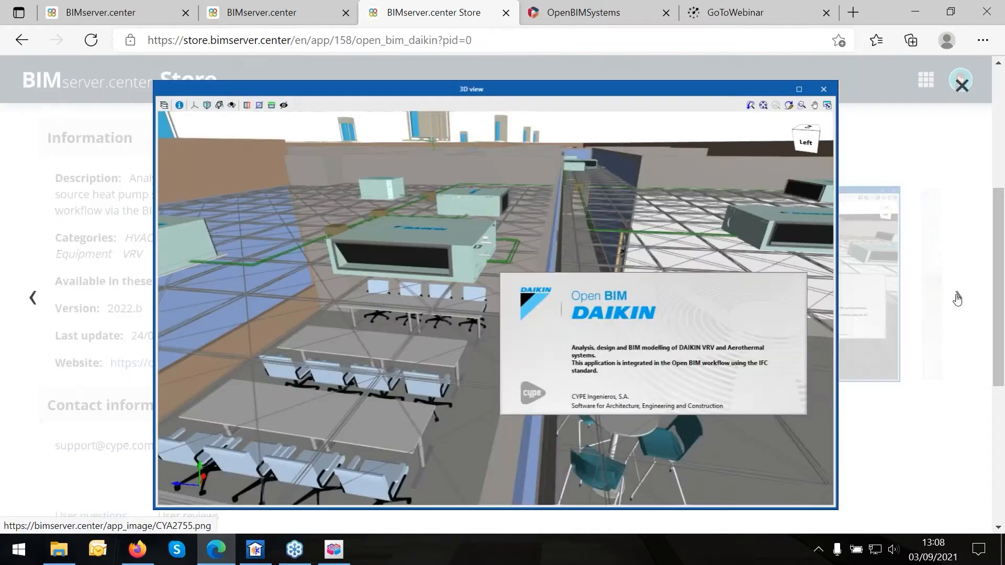
pyautogui.click(957, 299)
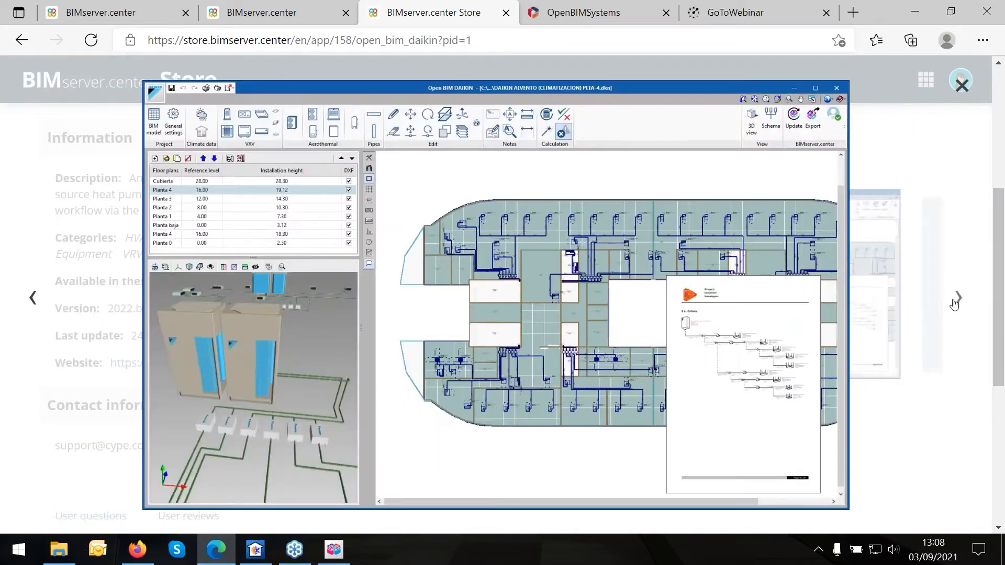
pyautogui.click(958, 299)
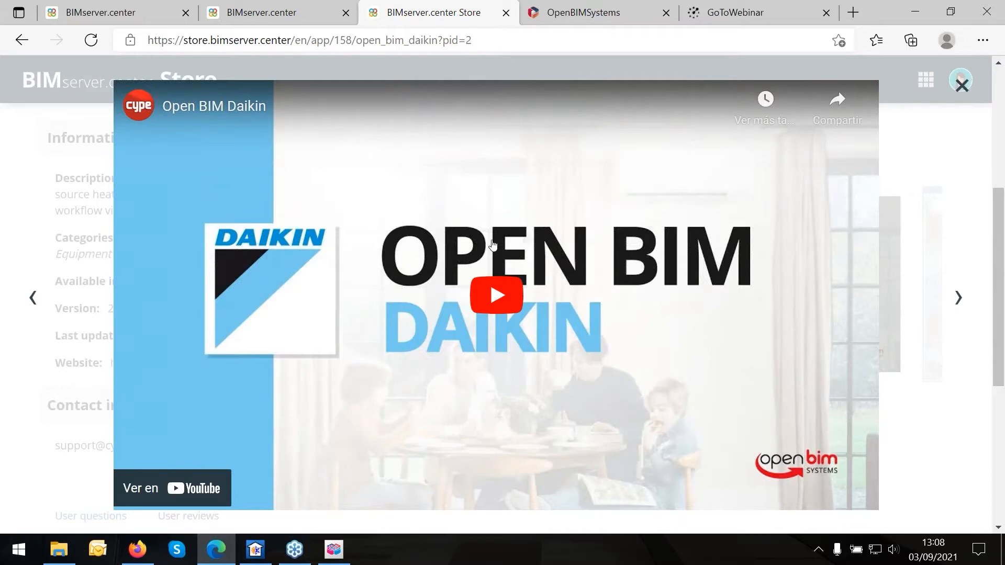
pyautogui.scroll(-2, 492, 244)
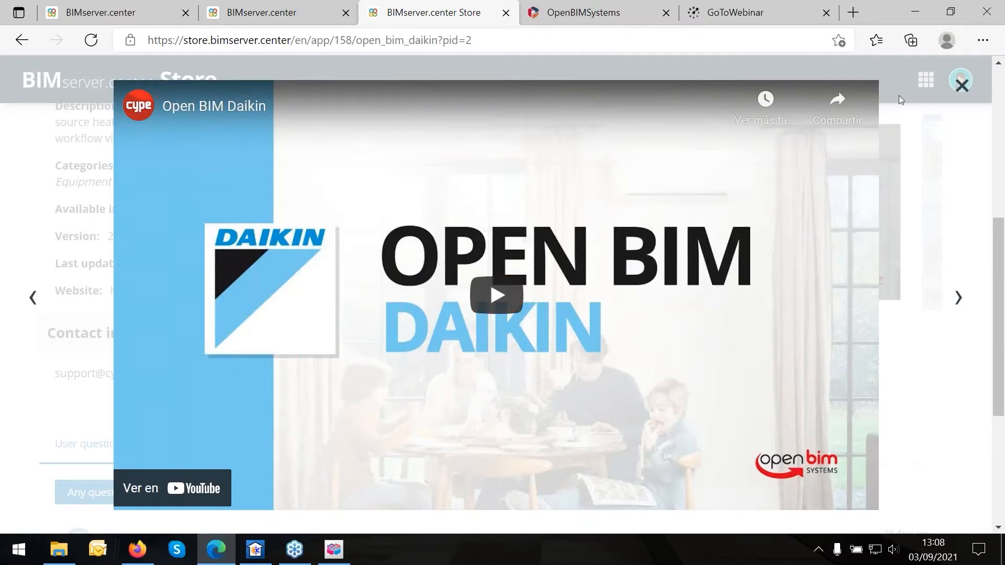
pyautogui.click(963, 83)
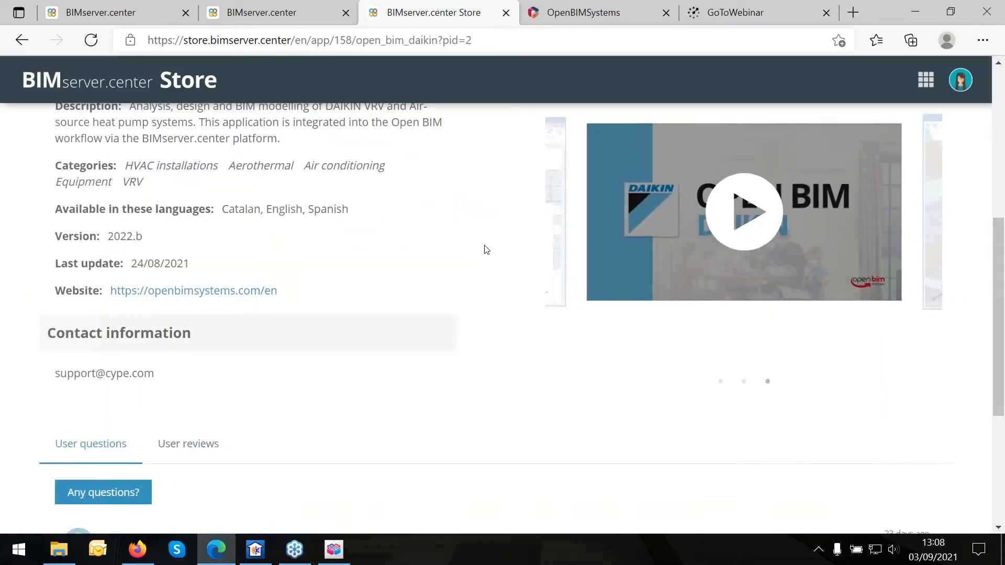
pyautogui.scroll(4, 409, 281)
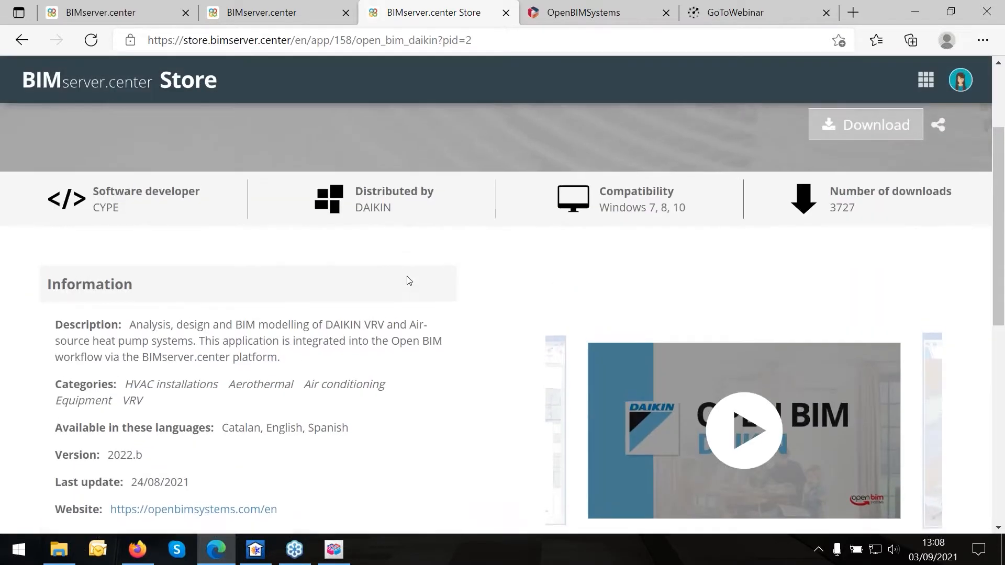
pyautogui.scroll(3, 409, 281)
pyautogui.scroll(-1, 409, 281)
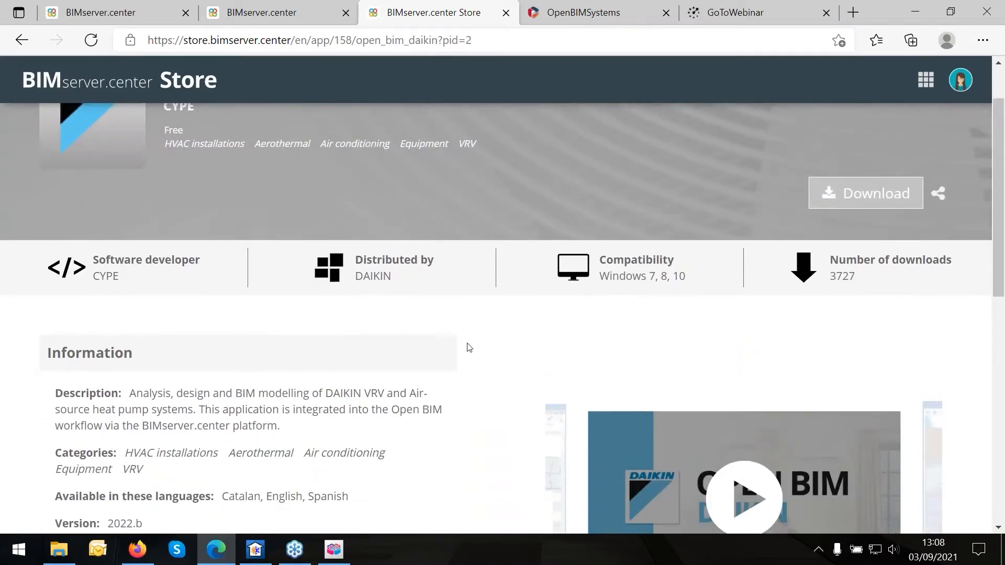
pyautogui.scroll(1, 469, 349)
pyautogui.scroll(-2, 468, 349)
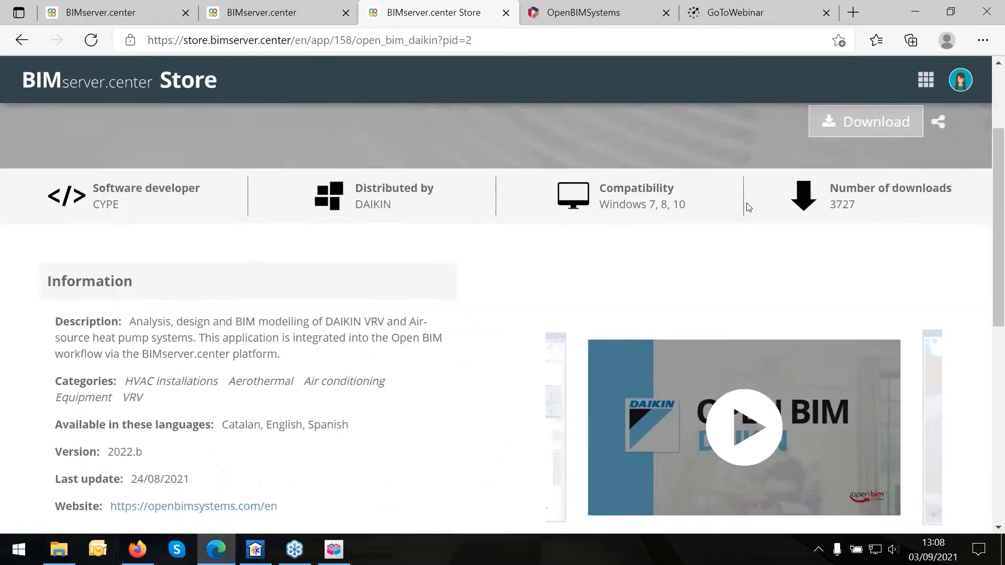
# Minimise the browser, launch Open BIM DAIKIN from the desktop and restore its start screen to a smaller window.
pyautogui.scroll(2, 747, 203)
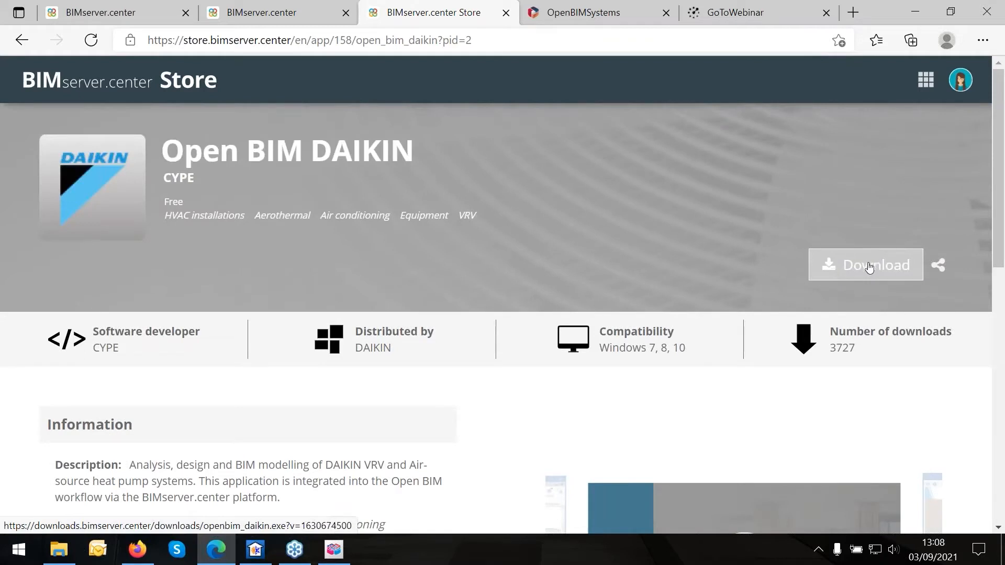
pyautogui.click(914, 13)
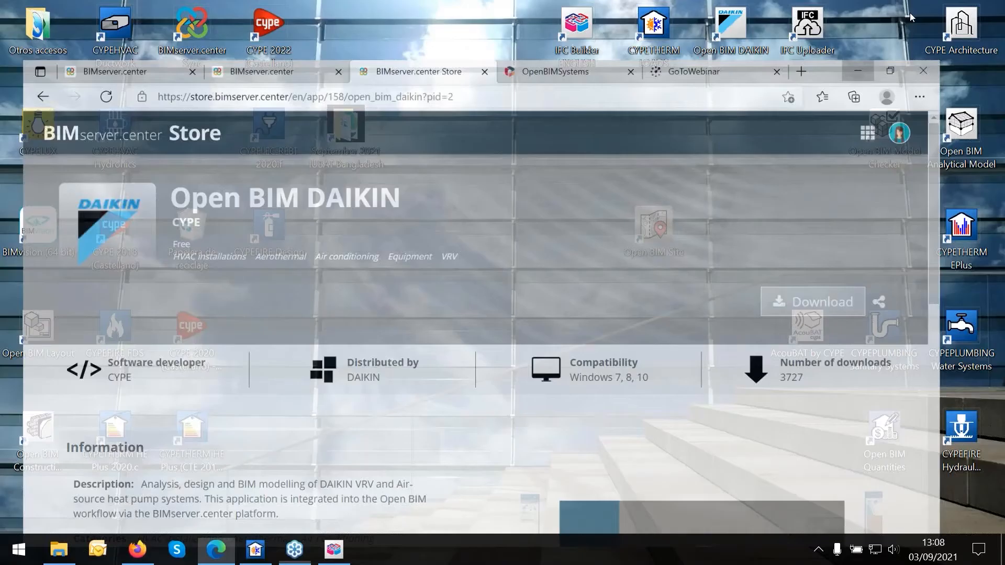
pyautogui.doubleClick(729, 31)
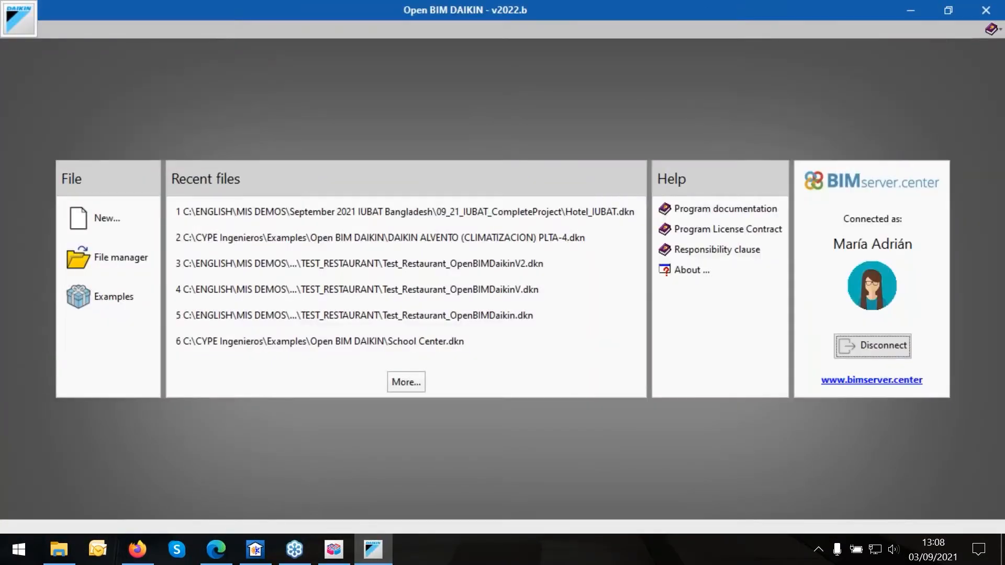
pyautogui.click(952, 17)
pyautogui.moveTo(463, 72)
pyautogui.mouseDown()
pyautogui.moveTo(458, 90)
pyautogui.moveTo(457, 63)
pyautogui.mouseUp()
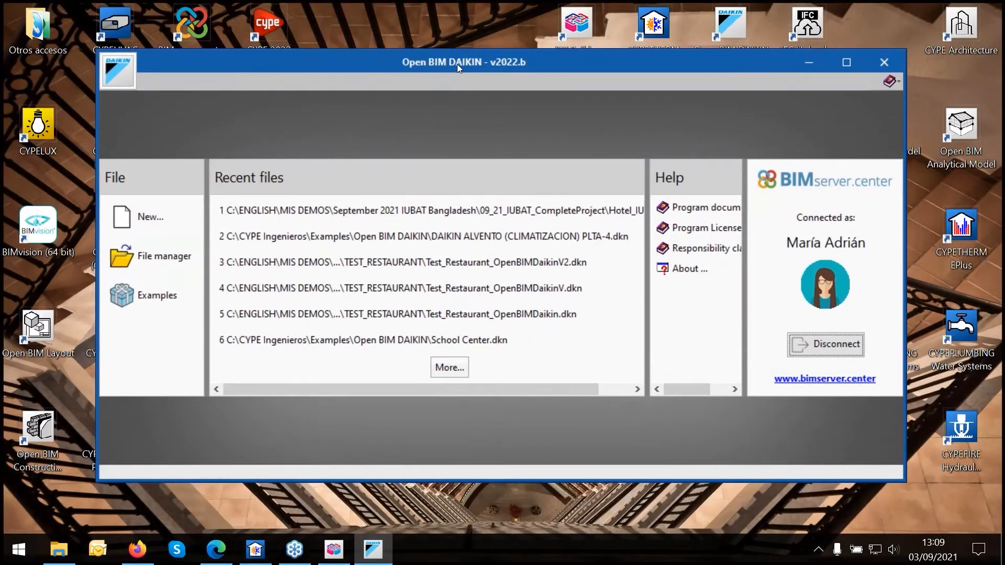
# Open the list of example projects, recovering the original version of all the examples.
pyautogui.click(155, 297)
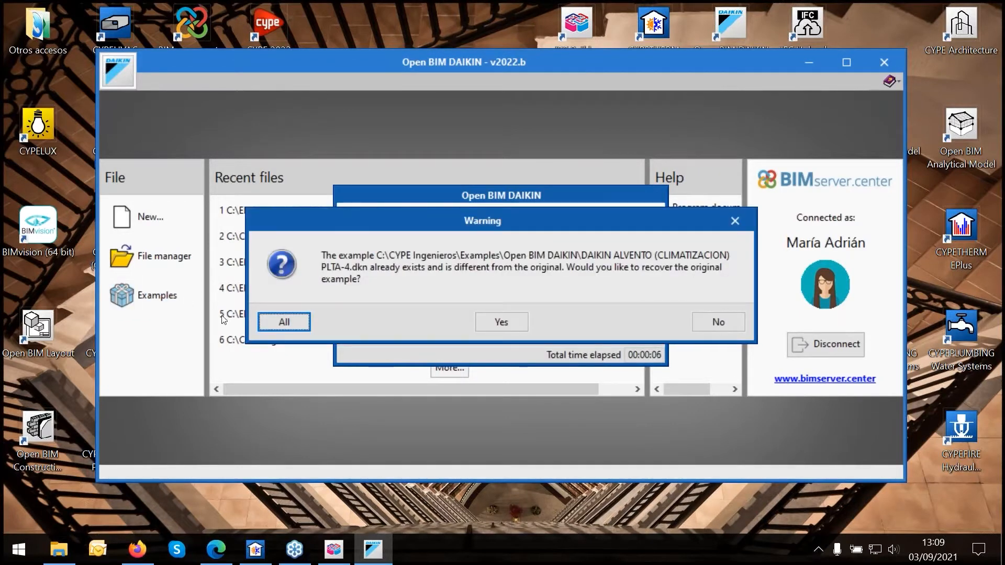
pyautogui.click(284, 322)
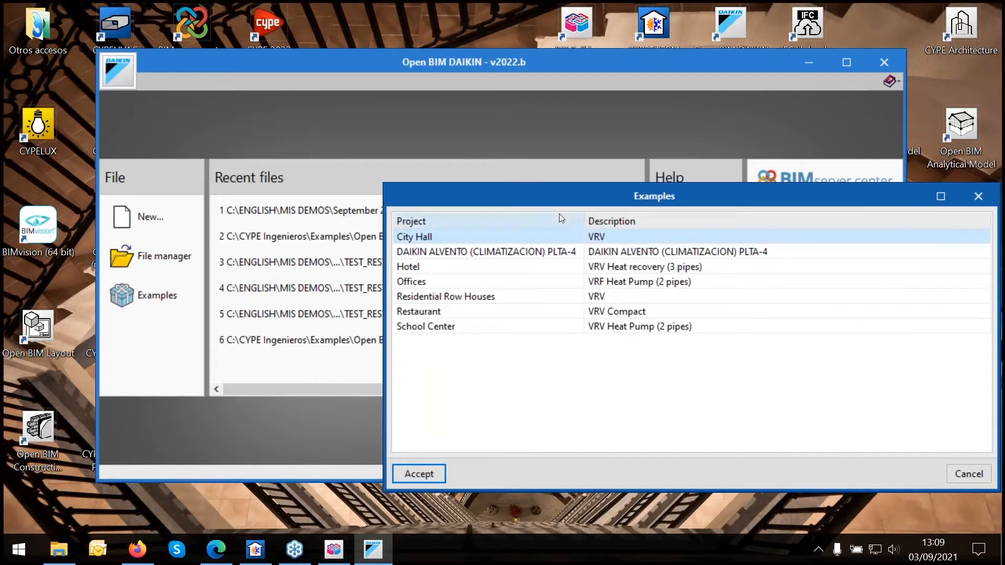
pyautogui.moveTo(559, 199); pyautogui.dragTo(486, 188)
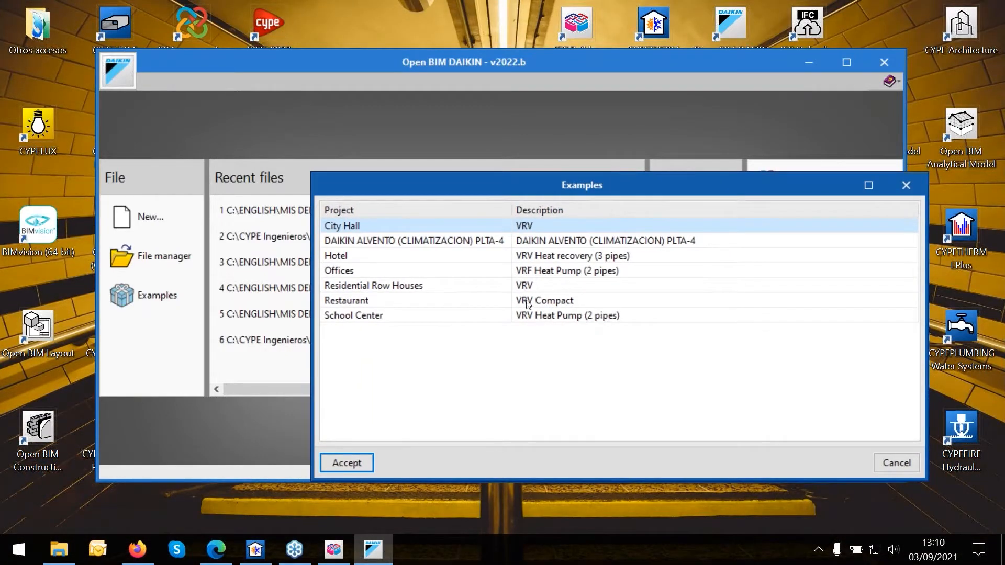
# Look over the Restaurant and Hotel entries and open the example project DAIKIN ALVENTO (CLIMATIZACION) PLTA-4.
pyautogui.click(544, 305)
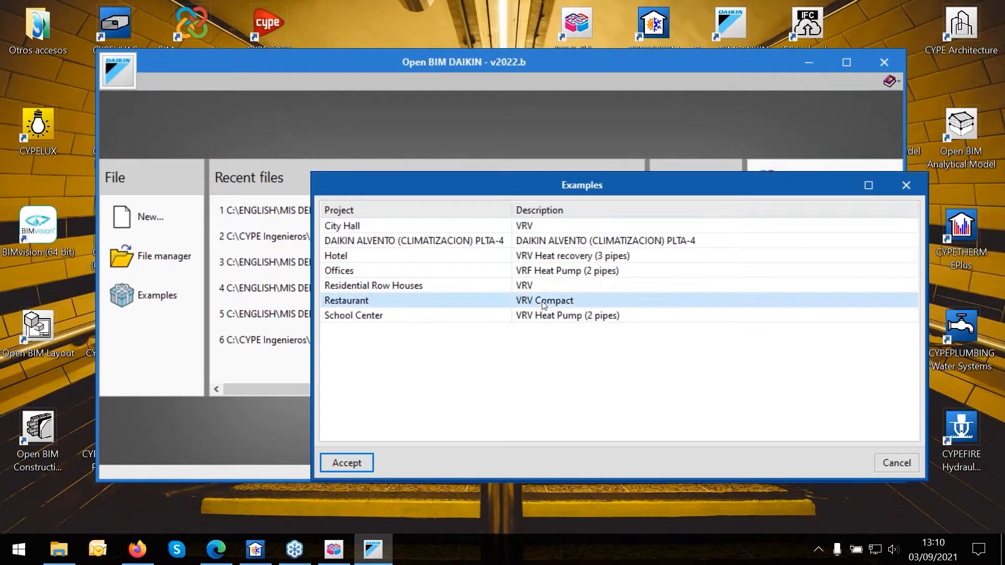
pyautogui.click(535, 256)
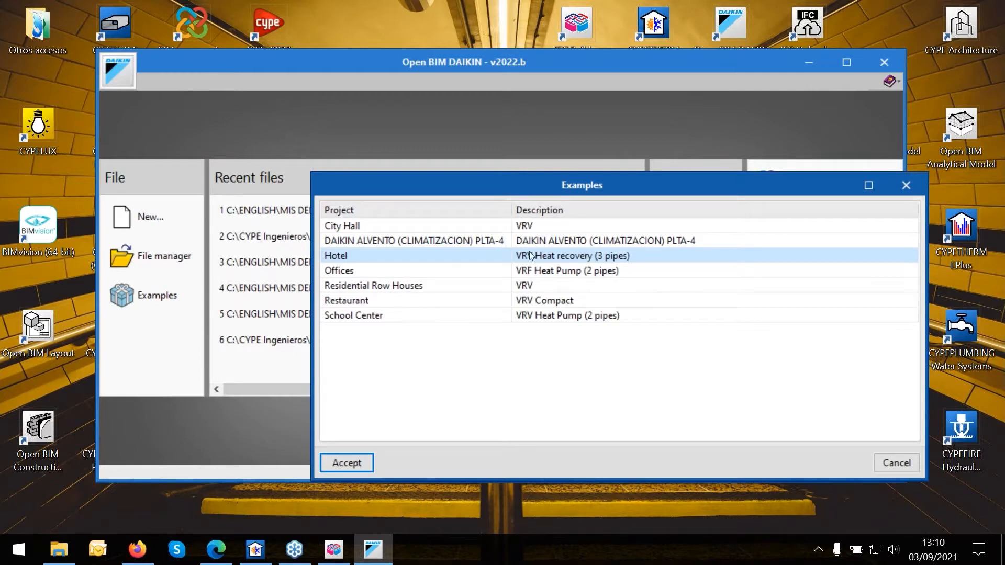
pyautogui.click(570, 242)
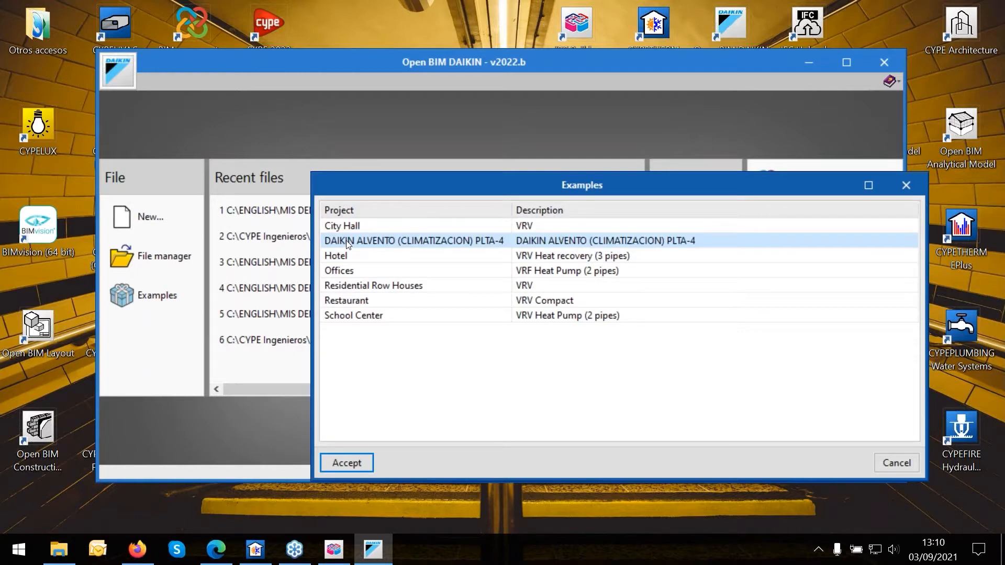
pyautogui.doubleClick(394, 242)
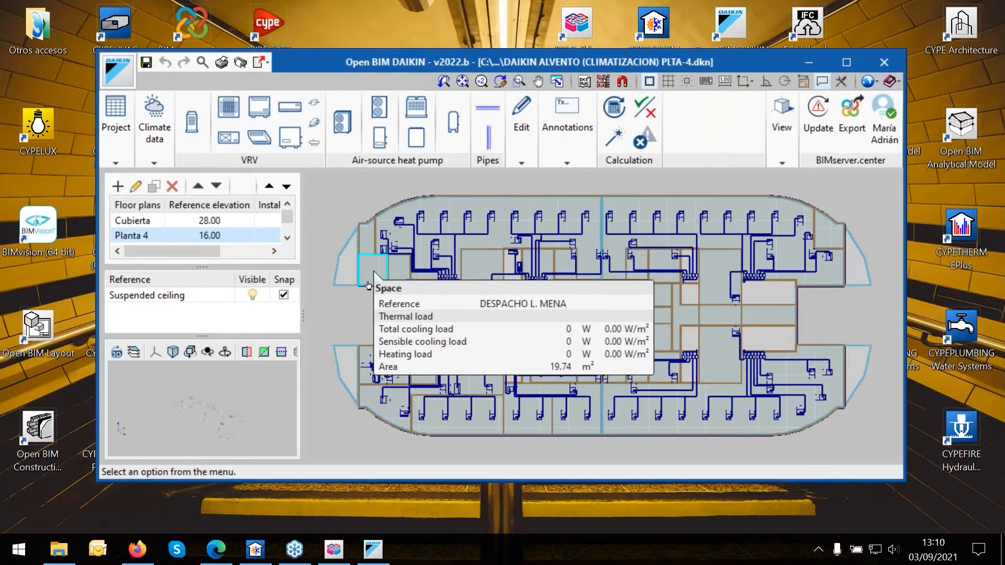
# Maximise the project window and examine the indoor units and pipework on the Planta 4 floor plan.
pyautogui.scroll(3, 367, 283)
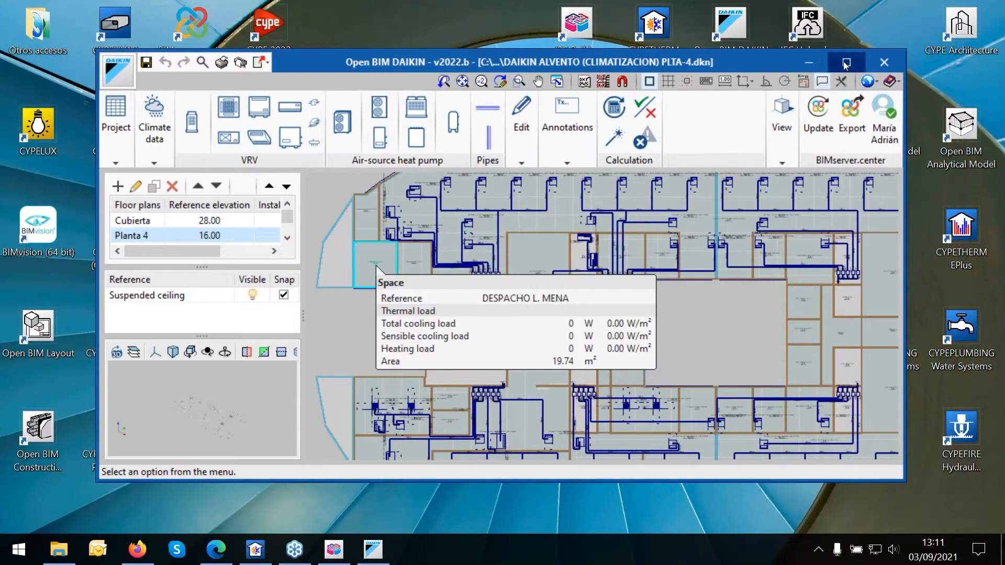
pyautogui.click(846, 64)
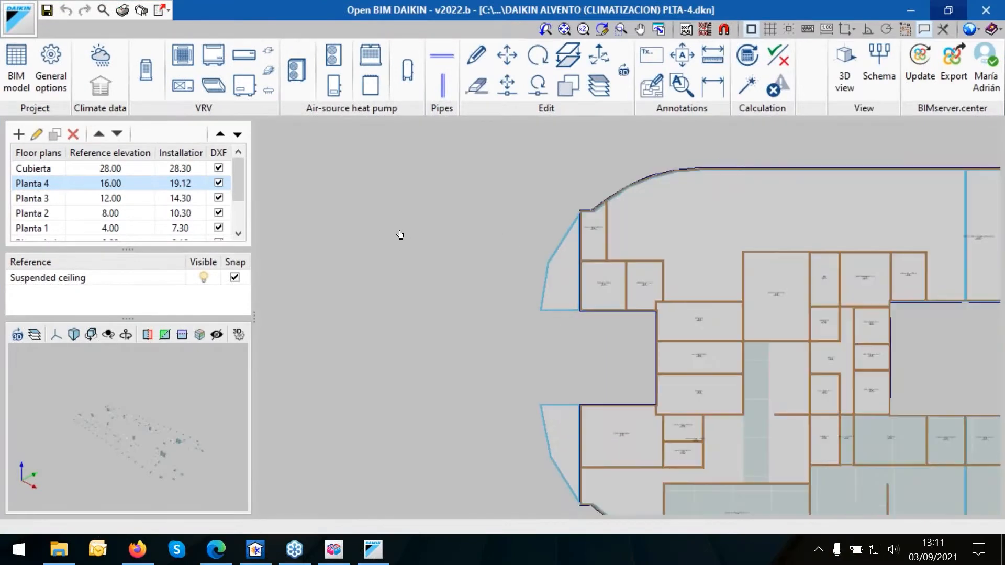
pyautogui.scroll(-1, 400, 232)
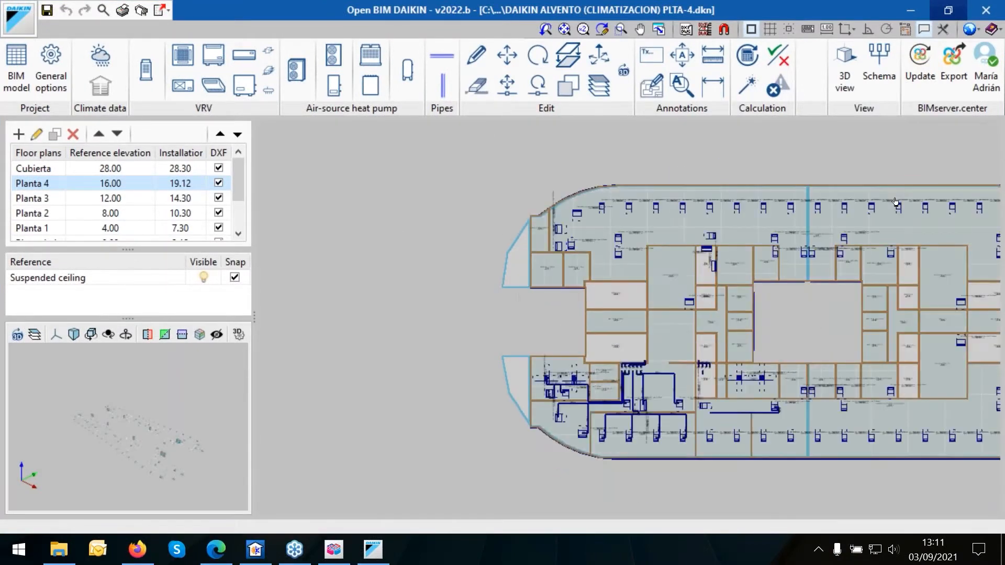
pyautogui.scroll(1, 895, 202)
pyautogui.scroll(2, 895, 202)
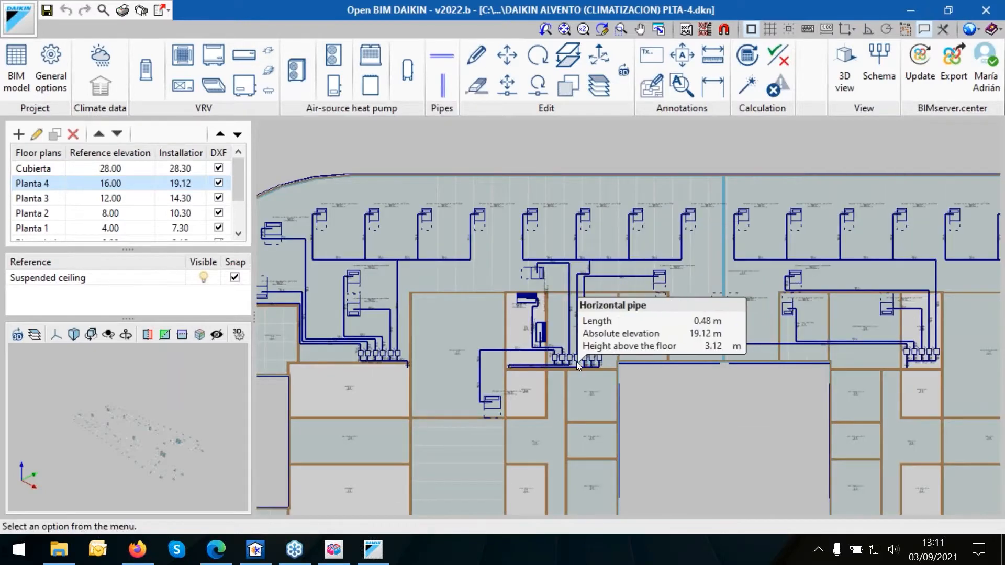
pyautogui.scroll(1, 577, 363)
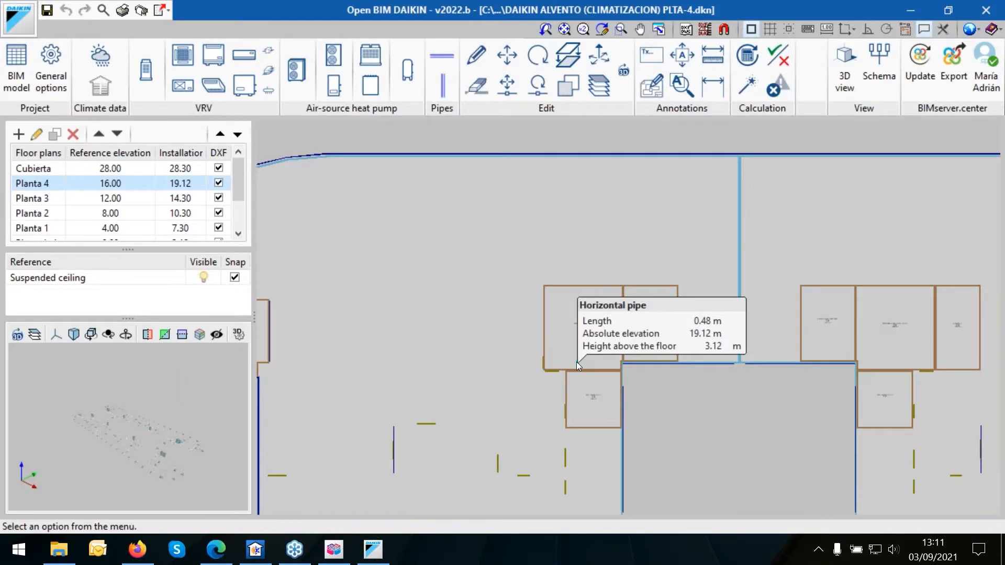
pyautogui.scroll(1, 550, 367)
pyautogui.scroll(-2, 544, 354)
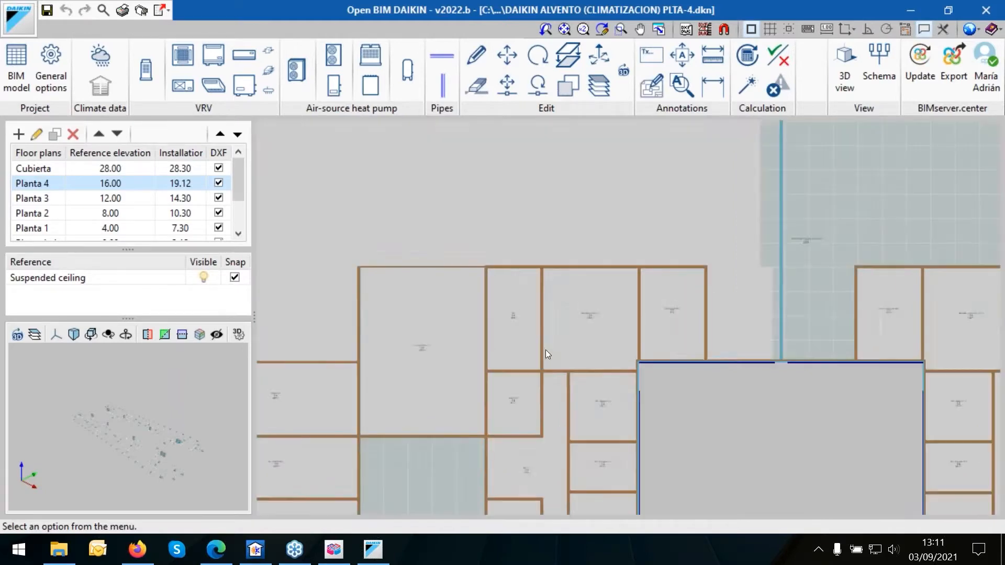
pyautogui.scroll(1, 555, 347)
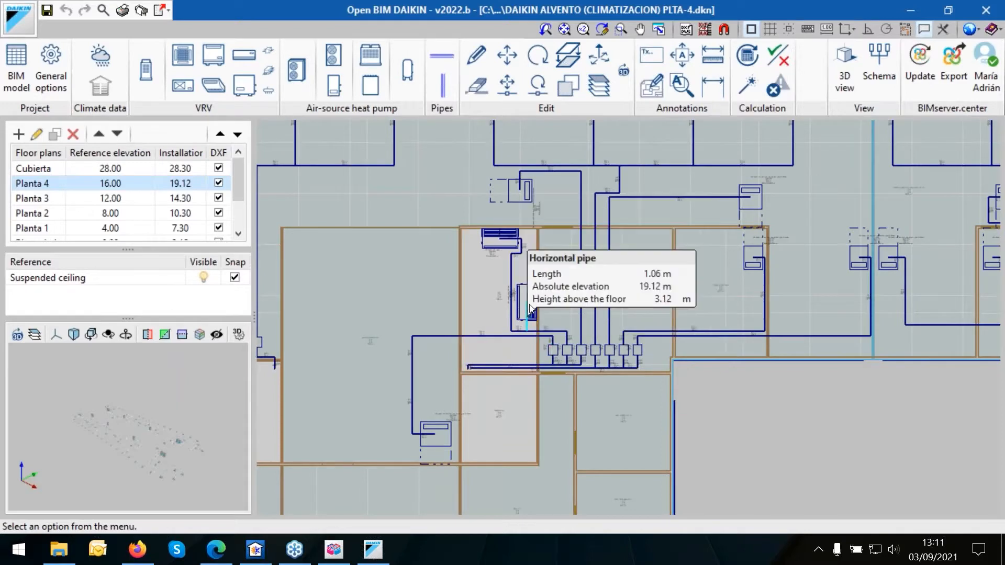
# View the properties of the FXHQ63A ceiling indoor unit and the settings for a new ceiling unit, discarding both.
pyautogui.click(476, 54)
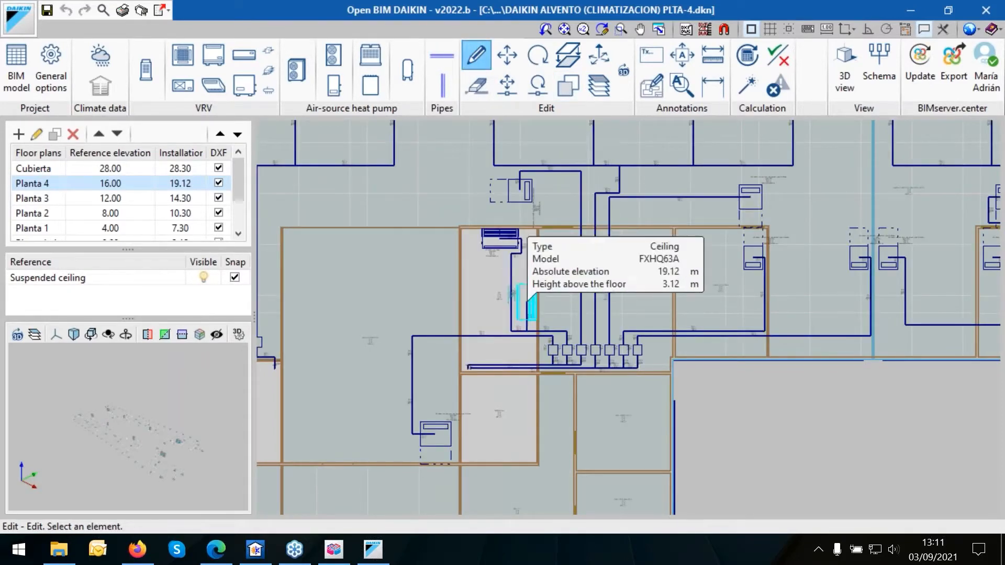
pyautogui.click(529, 304)
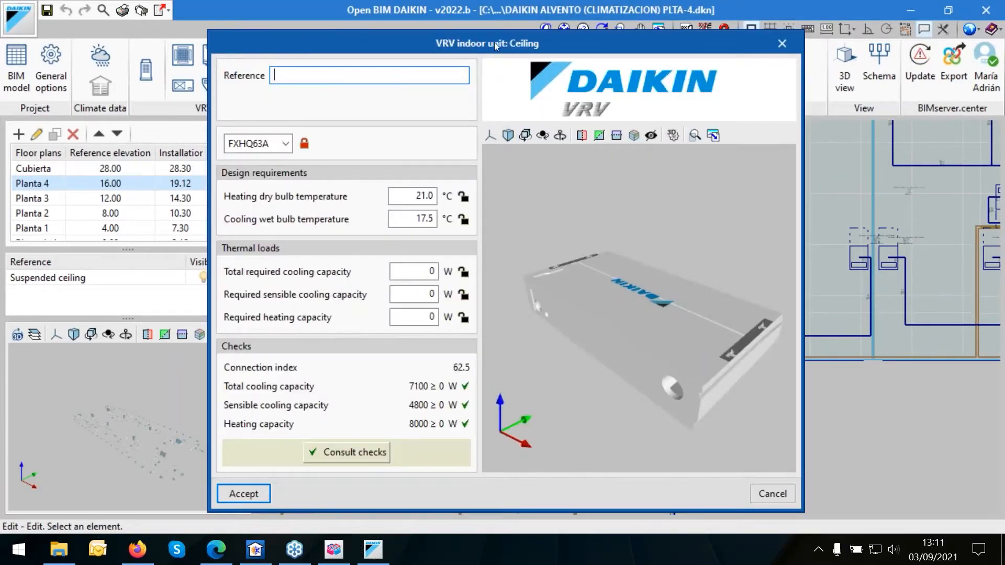
pyautogui.moveTo(494, 42); pyautogui.dragTo(543, 77)
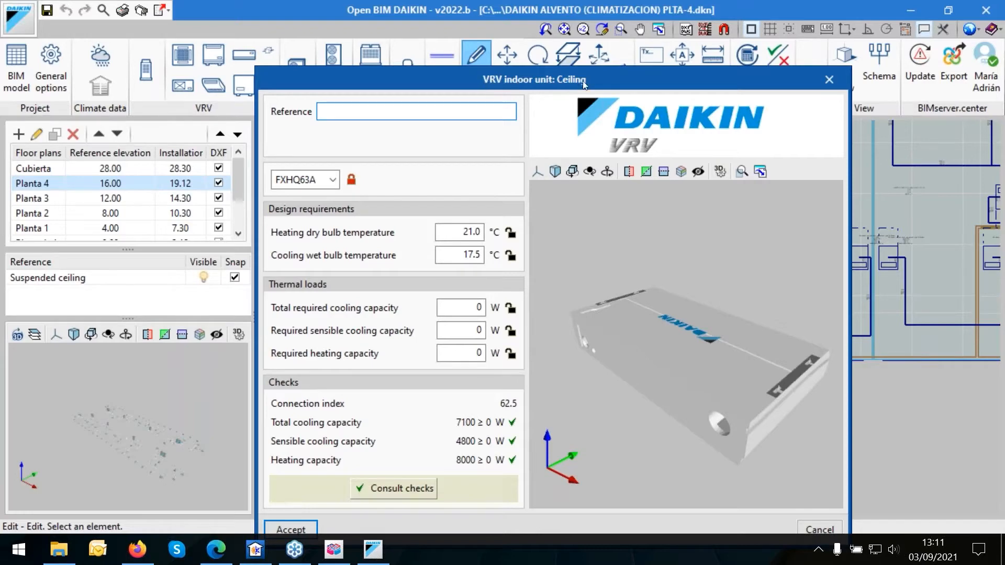
pyautogui.click(825, 77)
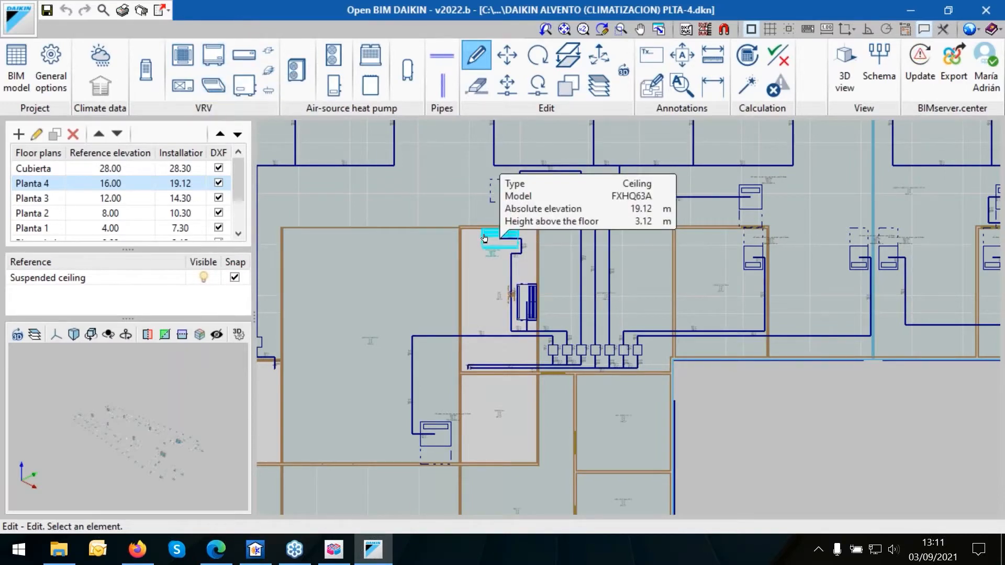
pyautogui.click(223, 88)
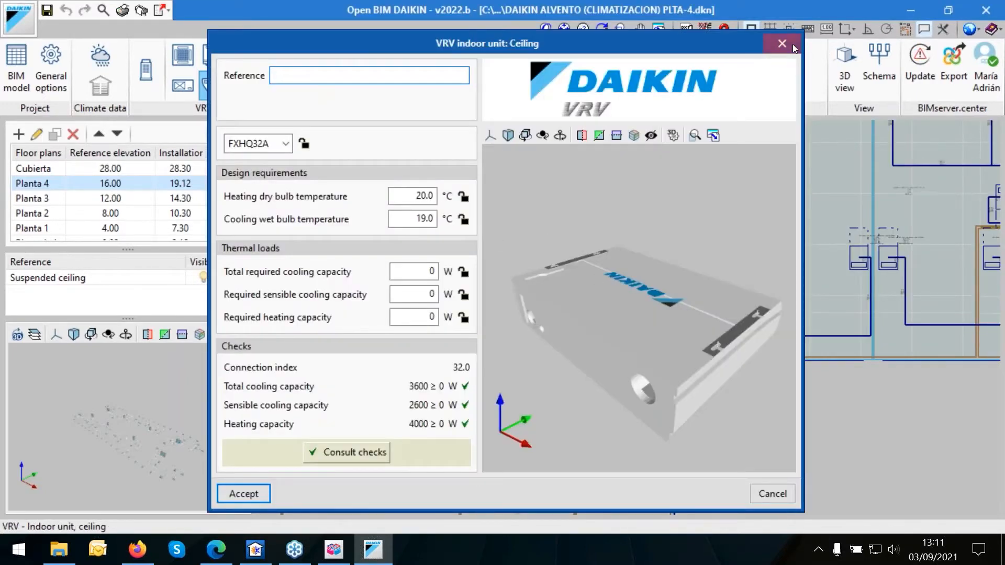
pyautogui.press('Escape')
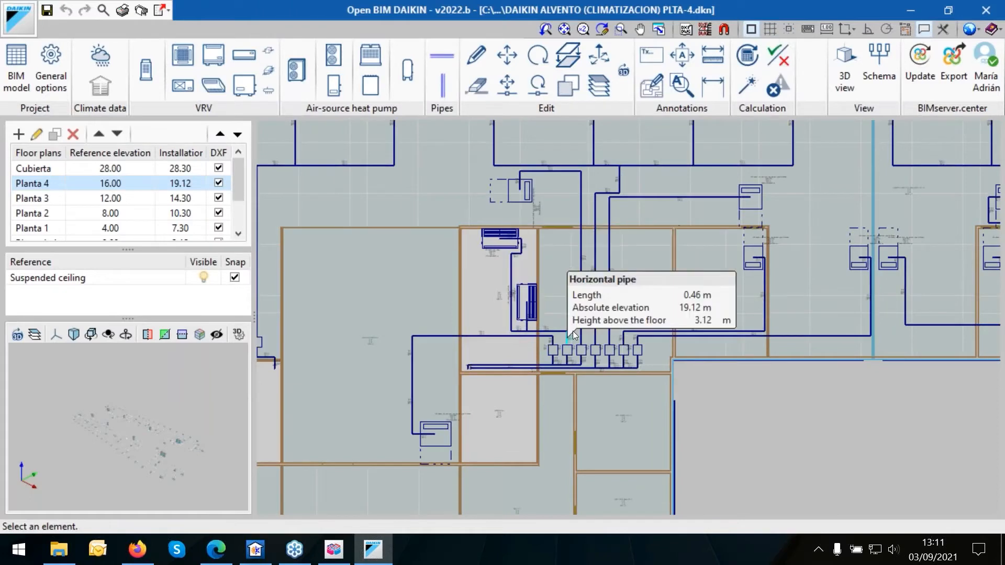
# Review the properties of the VRV outdoor unit SISTEMA 2A on the Cubierta floor plan and return to Planta 4.
pyautogui.scroll(2, 573, 331)
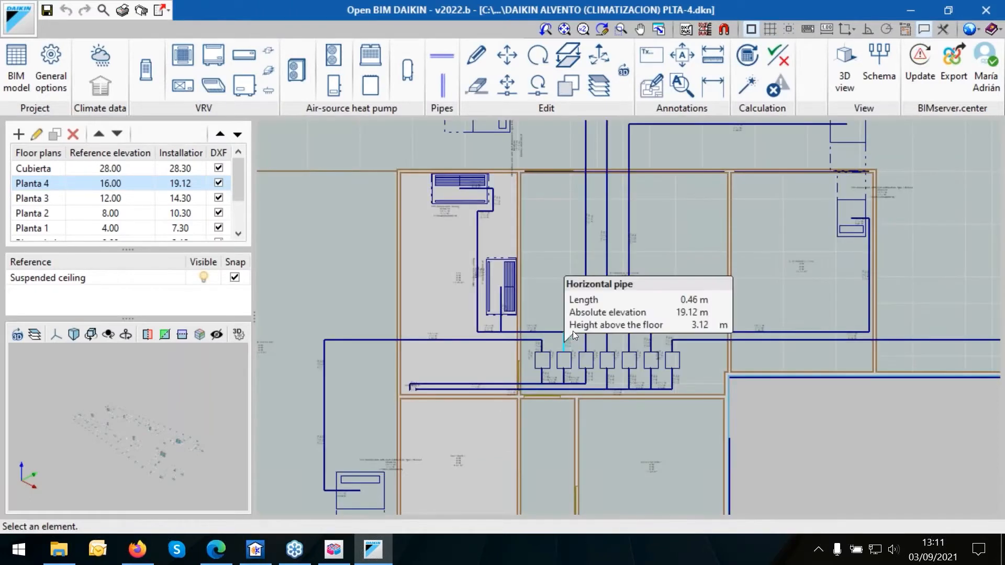
pyautogui.click(44, 168)
pyautogui.click(645, 365)
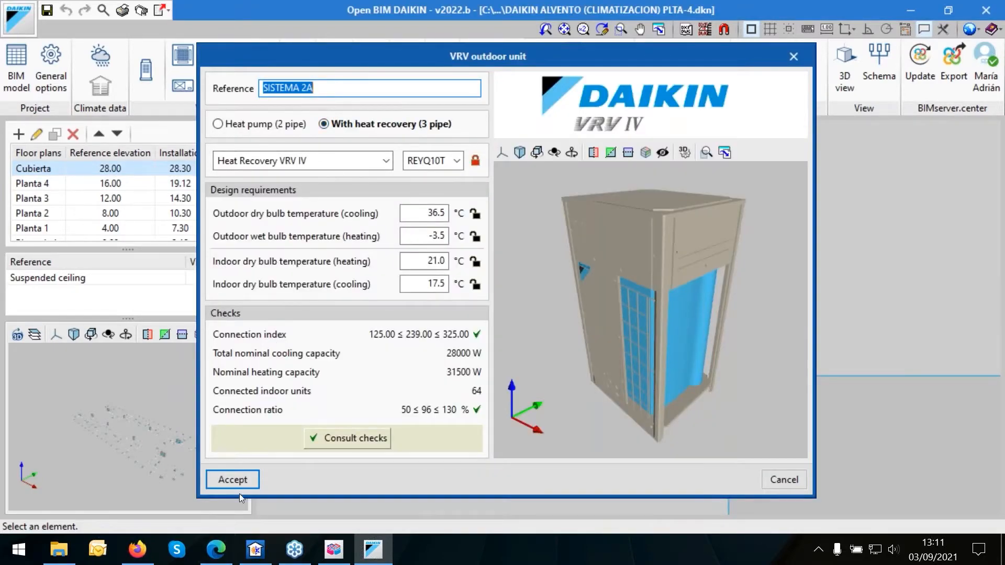
pyautogui.click(233, 479)
pyautogui.click(38, 183)
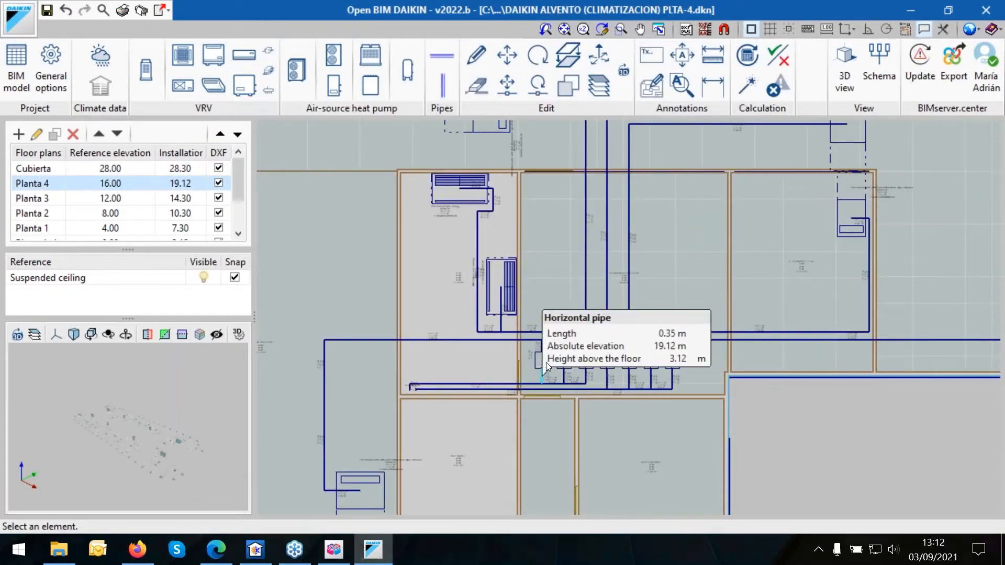
# View the properties of the first simple flow selector unit on Planta 4 and close them without changes.
pyautogui.scroll(1, 545, 362)
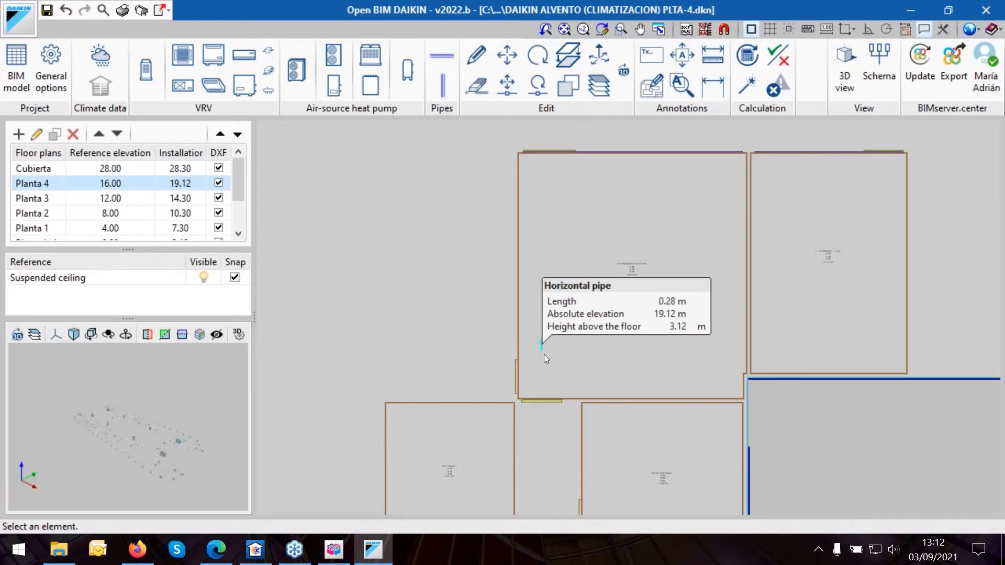
pyautogui.scroll(1, 545, 361)
pyautogui.scroll(1, 548, 361)
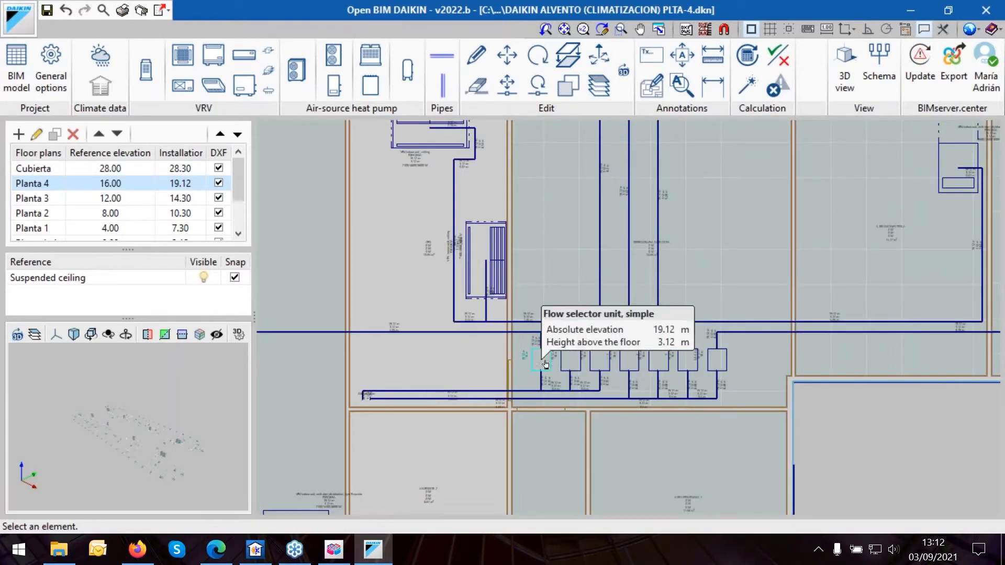
pyautogui.click(540, 360)
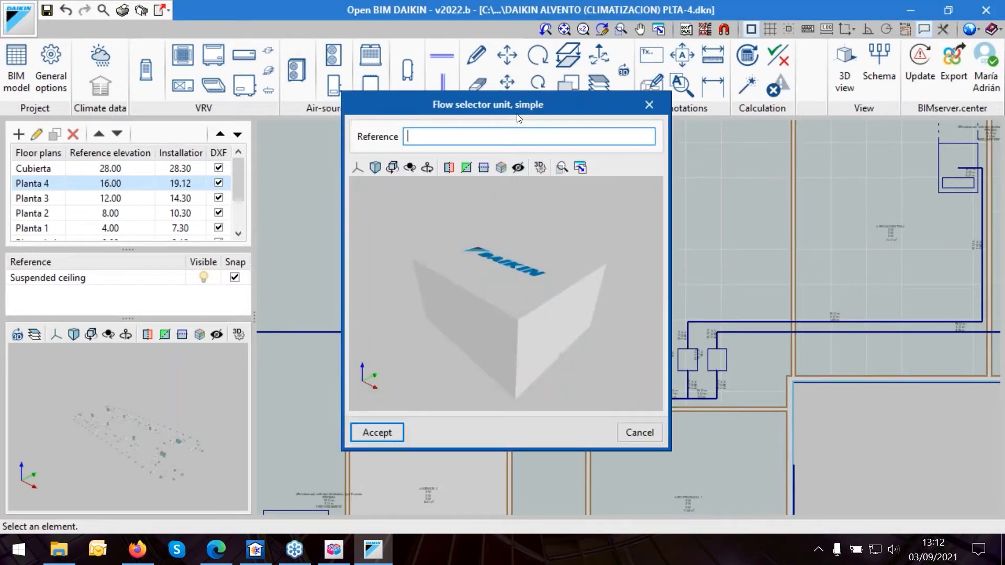
pyautogui.click(655, 105)
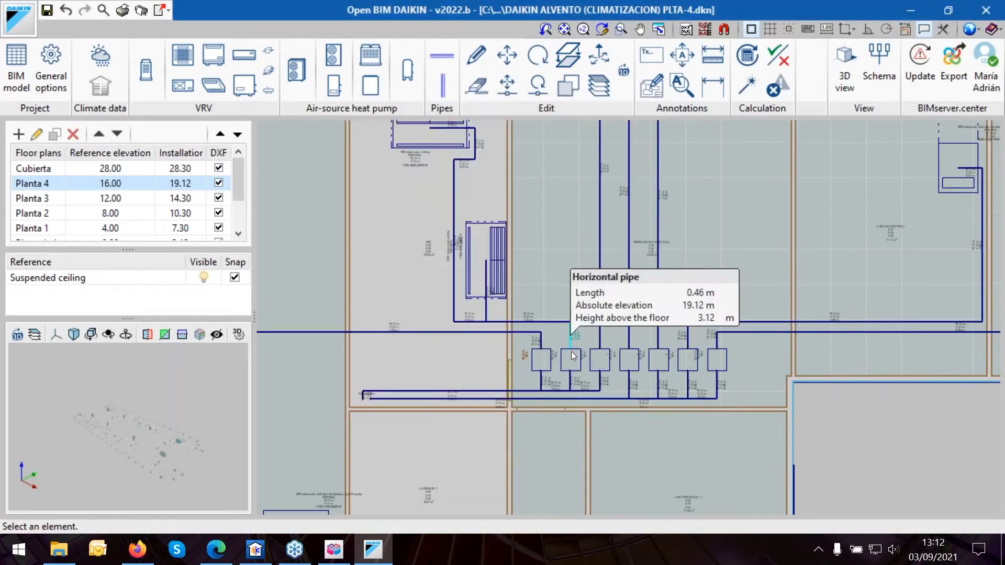
# Examine the pipework around the row of flow selector units and open the 3D view of the project.
pyautogui.scroll(1, 690, 368)
pyautogui.scroll(1, 695, 362)
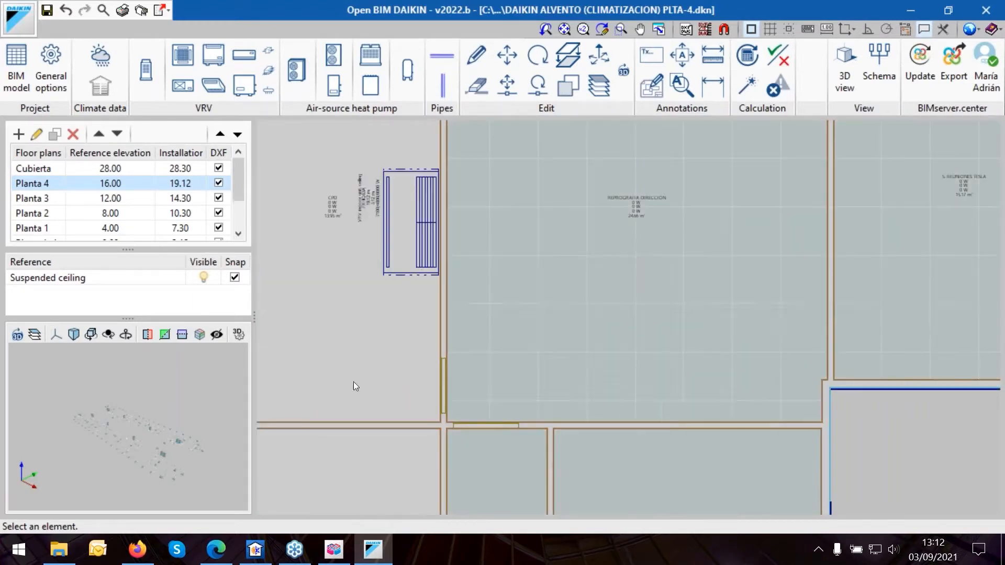
pyautogui.scroll(-1, 526, 186)
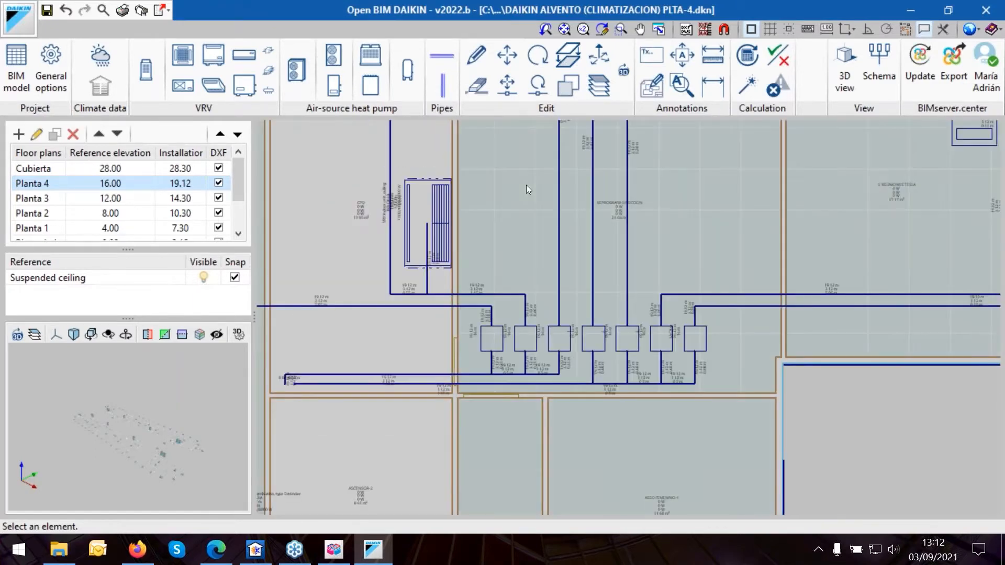
pyautogui.scroll(-1, 526, 186)
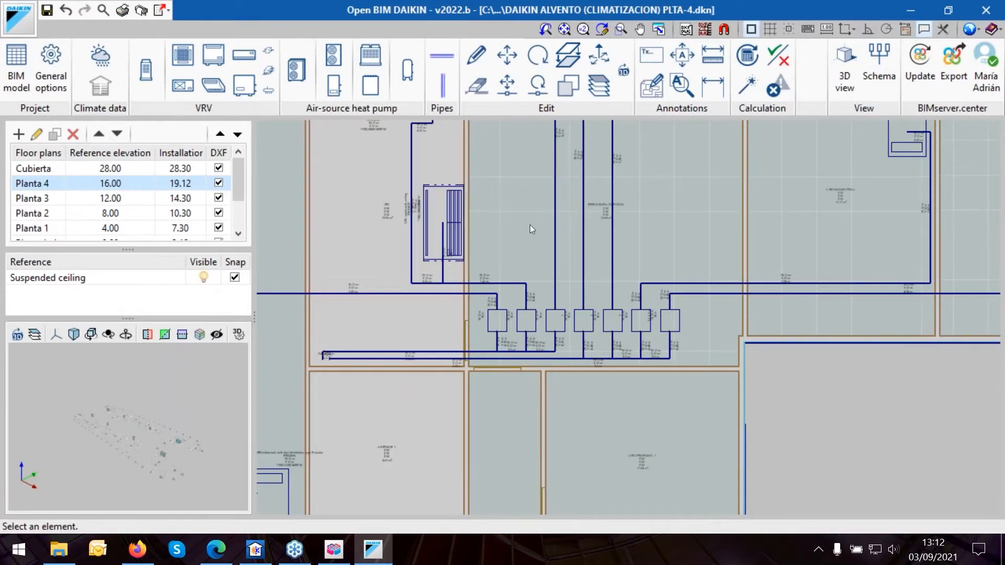
pyautogui.click(843, 84)
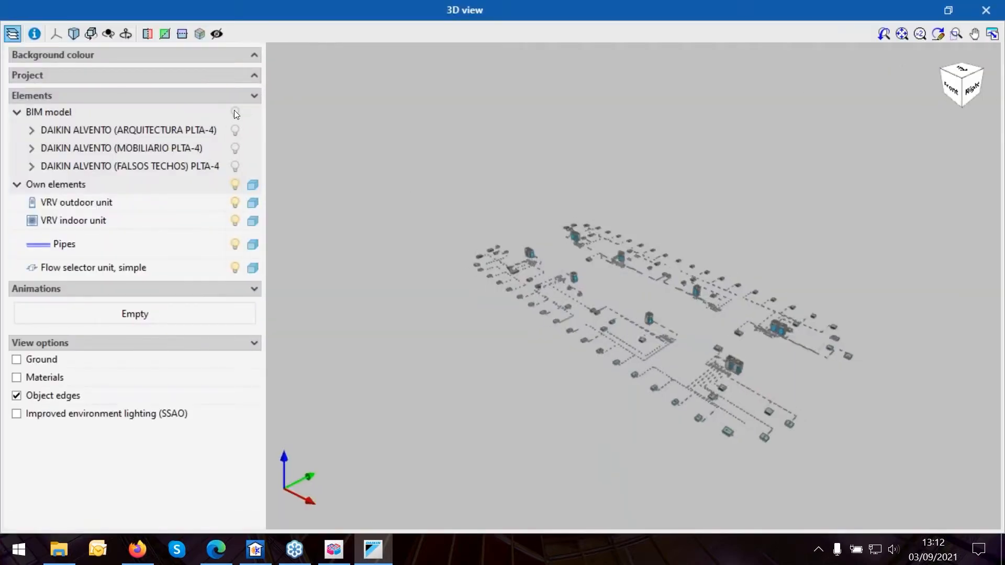
# Show the BIM model layers in the 3D view and examine the building's roof and facade with the VRV units.
pyautogui.click(235, 113)
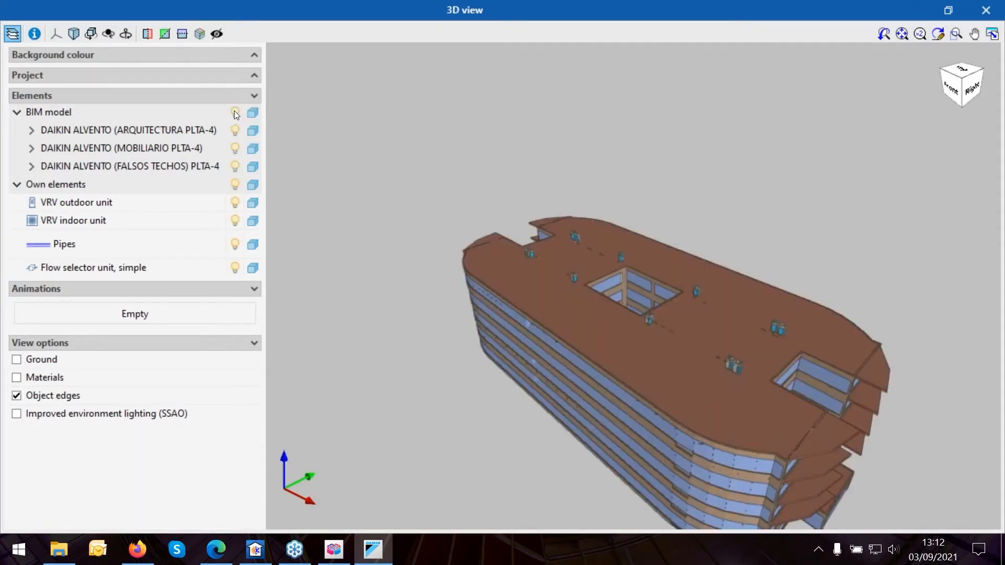
pyautogui.scroll(2, 633, 437)
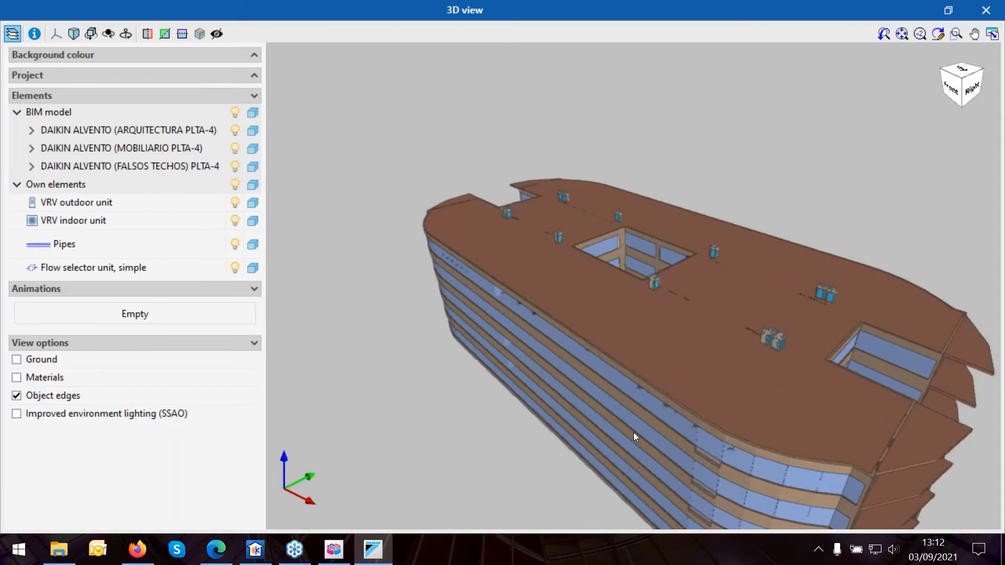
pyautogui.scroll(2, 636, 433)
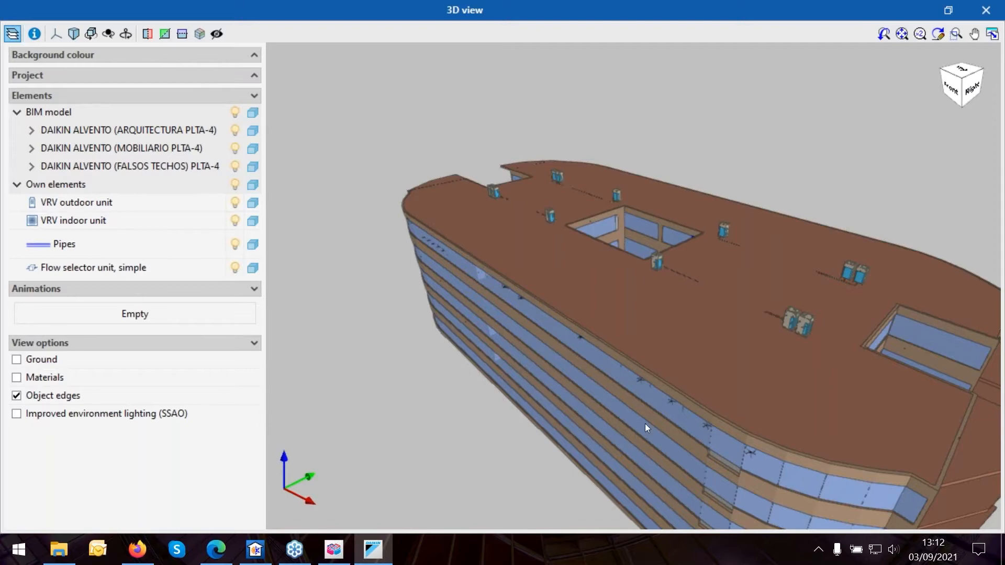
pyautogui.moveTo(694, 360); pyautogui.dragTo(686, 339, button='middle')
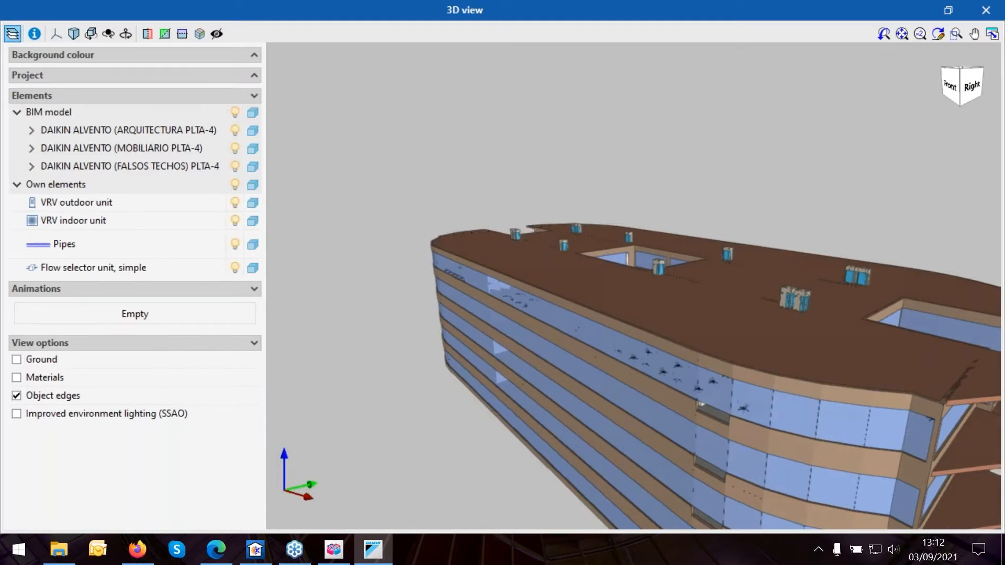
pyautogui.scroll(3, 631, 293)
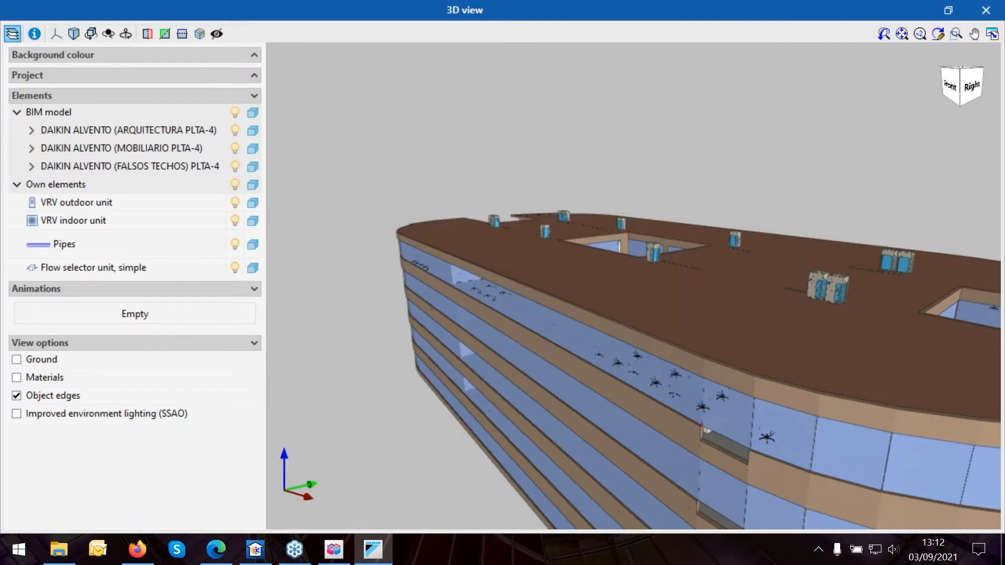
# Hide the ARQUITECTURA PLTA-4 model, toggle the MOBILIARIO PLTA-4 model off and on, and inspect the furniture beneath the false ceiling.
pyautogui.scroll(2, 636, 370)
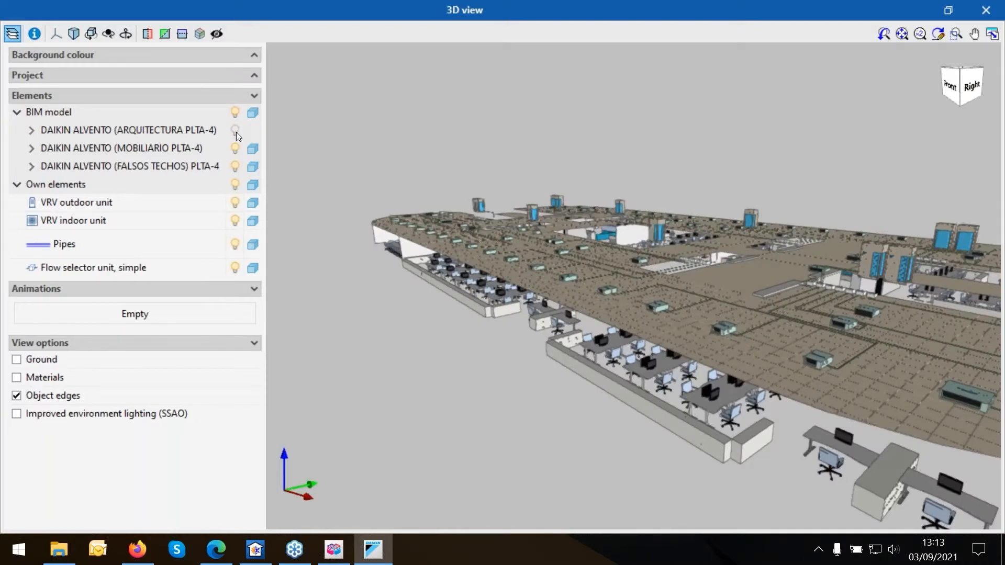
pyautogui.scroll(2, 601, 350)
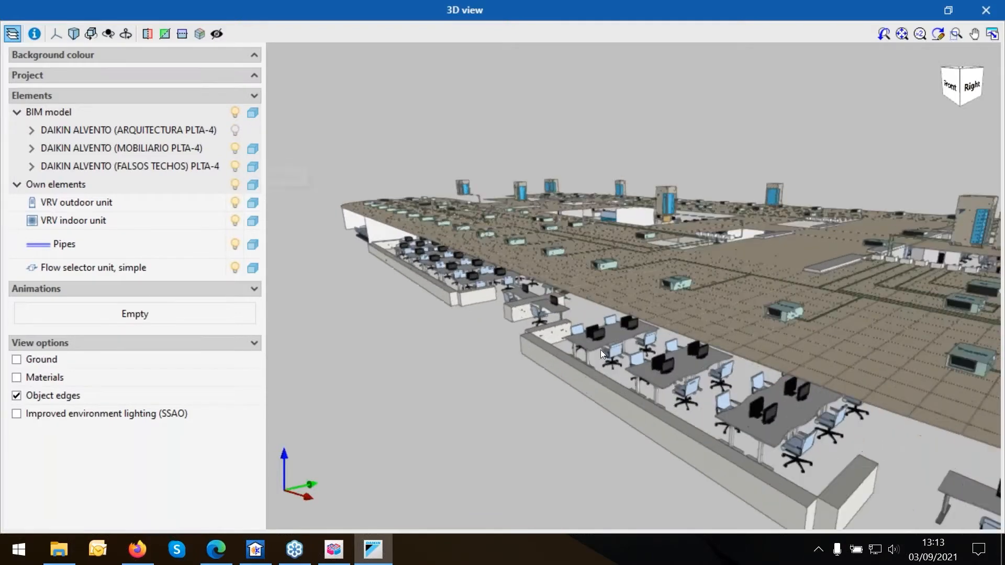
pyautogui.click(235, 149)
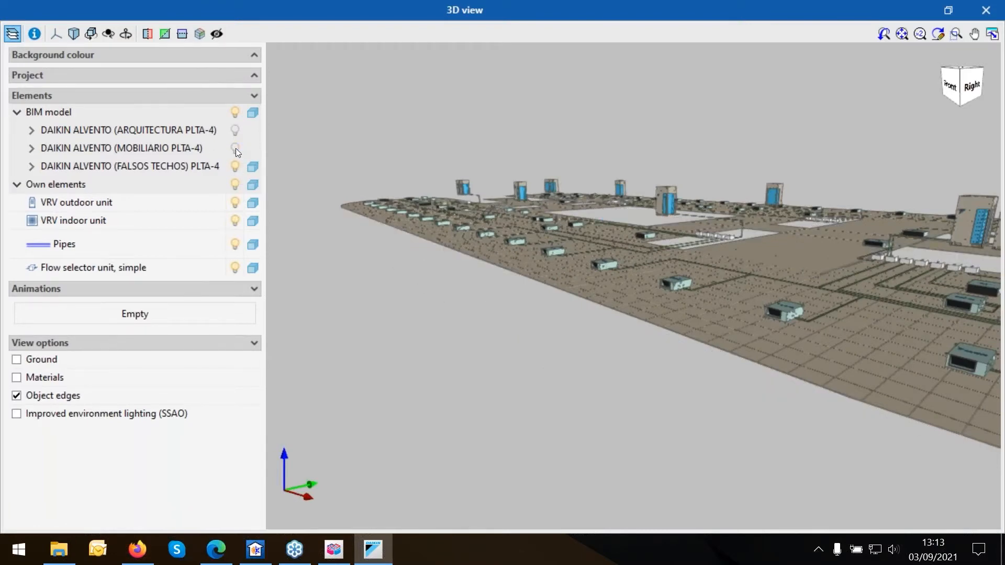
pyautogui.click(236, 149)
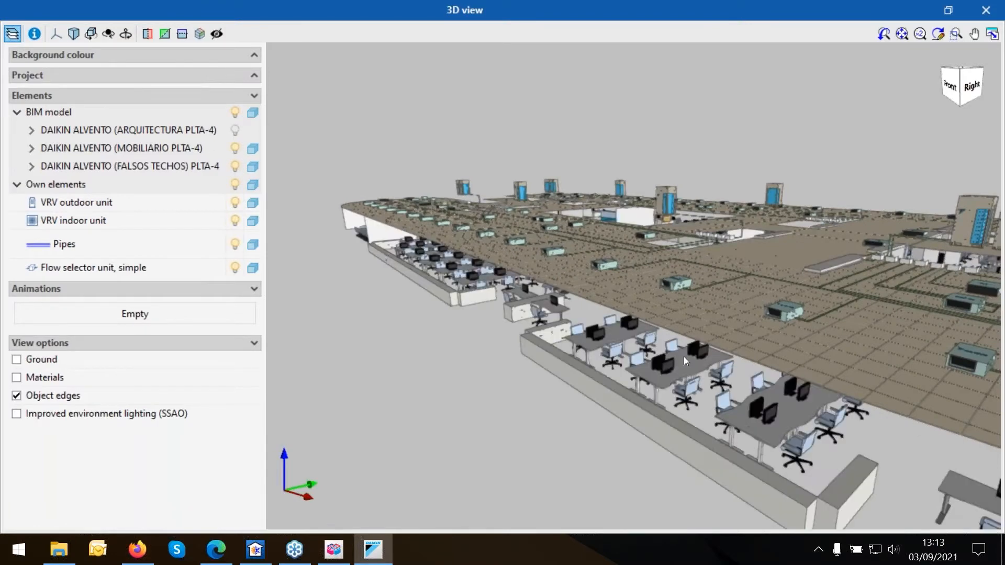
pyautogui.scroll(3, 630, 322)
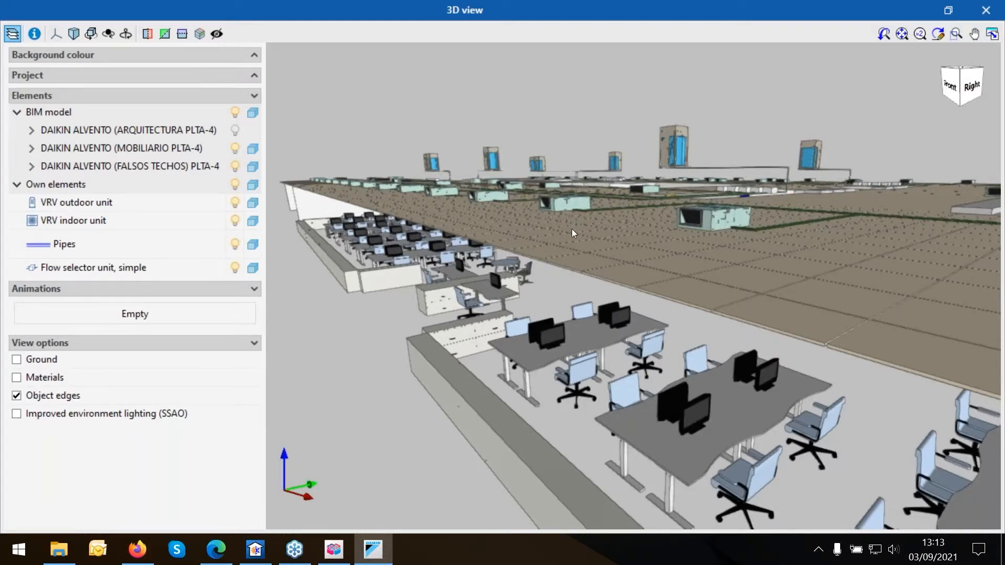
pyautogui.scroll(-1, 574, 243)
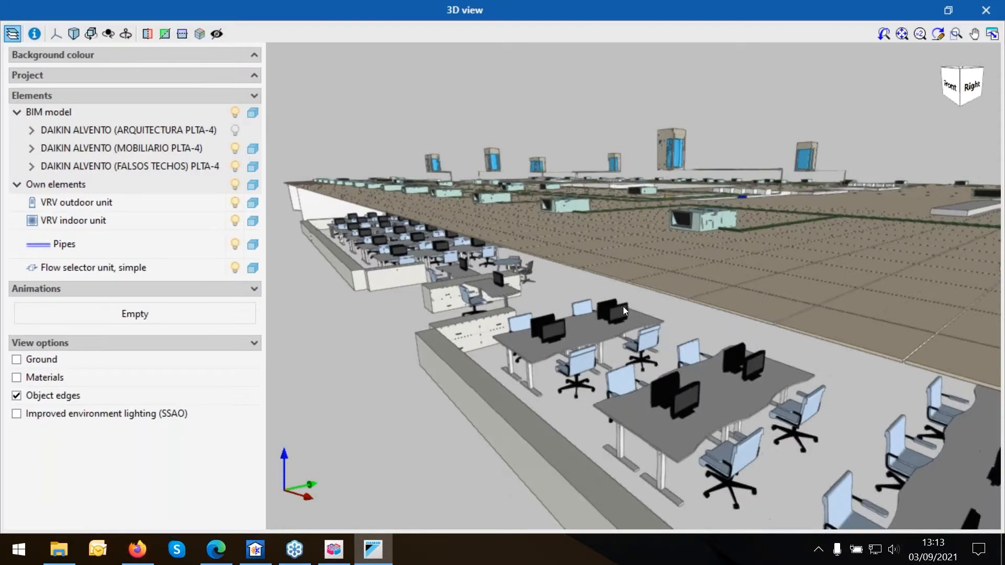
pyautogui.moveTo(623, 307)
pyautogui.mouseDown(button='middle')
pyautogui.moveTo(631, 242)
pyautogui.moveTo(627, 320)
pyautogui.mouseUp(button='middle')
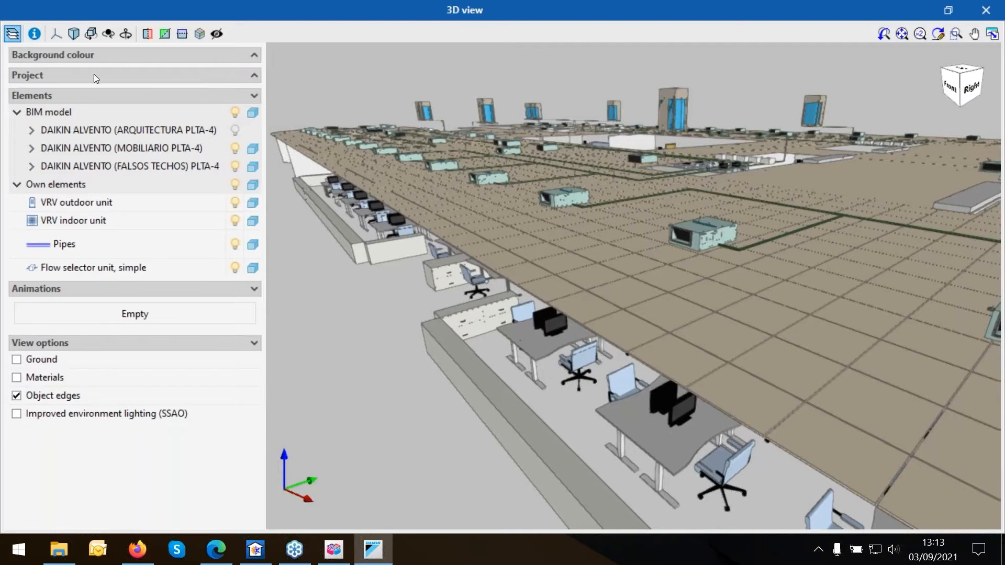
# Enable element information, hide the MOBILIARIO PLTA-4 model and view the properties of several indoor units above the false ceiling.
pyautogui.click(41, 35)
pyautogui.click(234, 149)
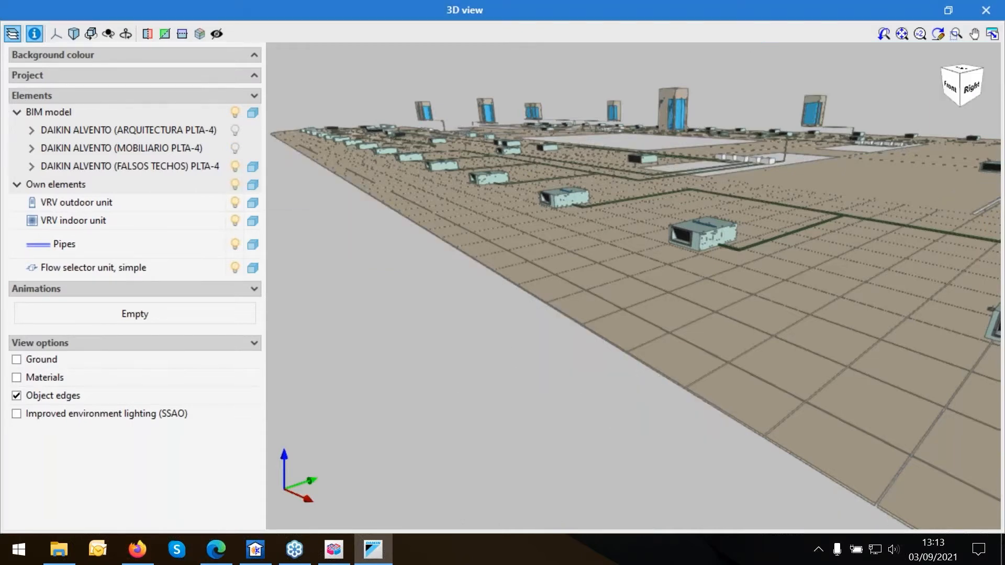
pyautogui.click(578, 293)
pyautogui.moveTo(601, 274)
pyautogui.mouseDown()
pyautogui.moveTo(621, 260)
pyautogui.moveTo(618, 281)
pyautogui.mouseUp()
pyautogui.click(744, 219)
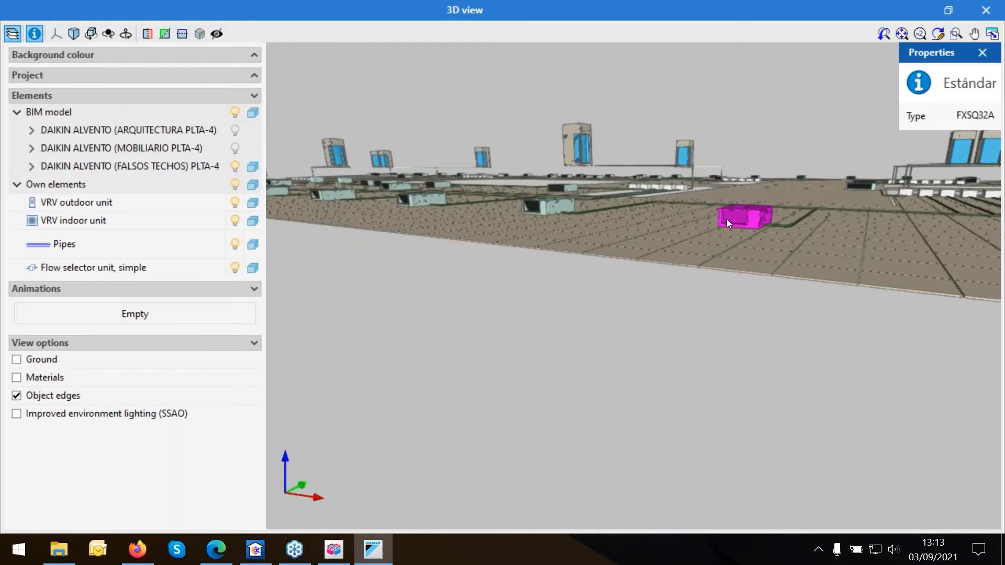
pyautogui.click(728, 219)
pyautogui.click(550, 209)
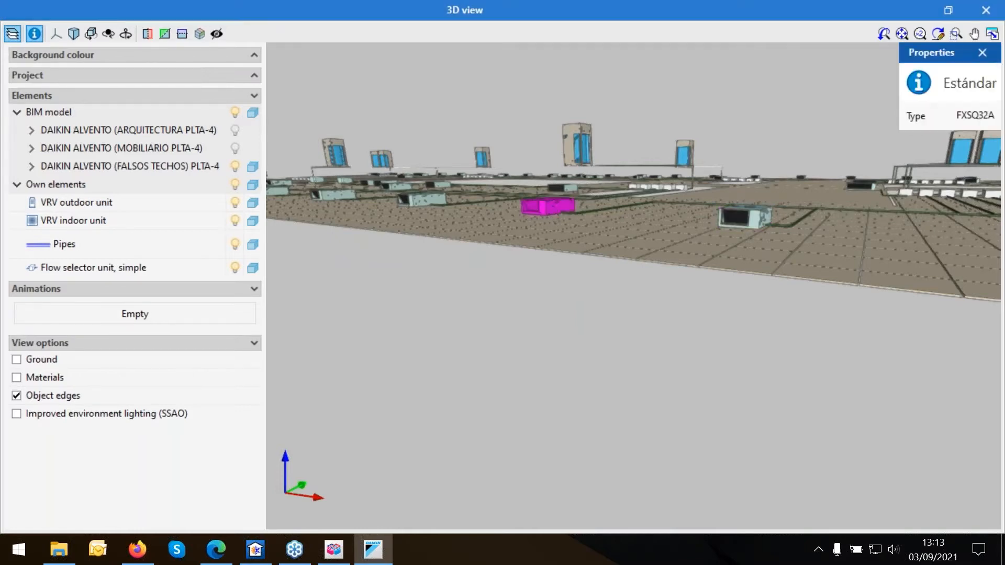
pyautogui.click(523, 209)
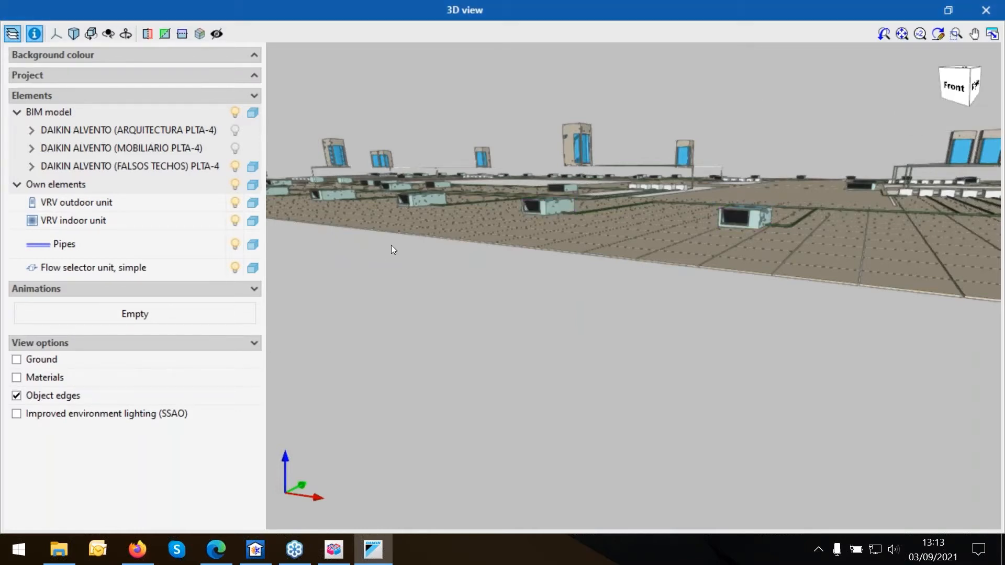
pyautogui.click(283, 190)
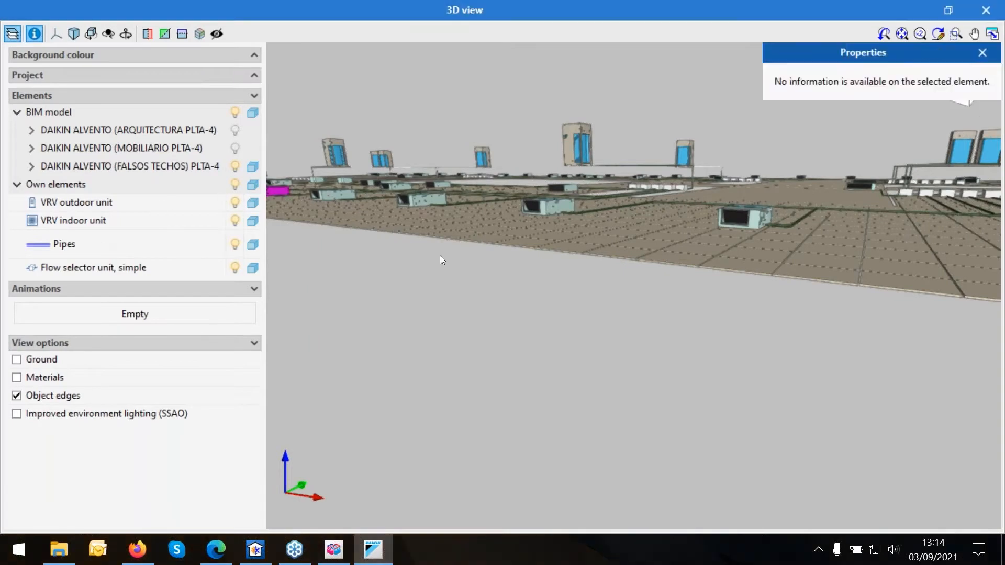
pyautogui.click(450, 261)
# Hide the FALSOS TECHOS PLTA-4 model and restore the 3D view to a smaller window over the main program.
pyautogui.scroll(-3, 467, 268)
pyautogui.scroll(3, 887, 245)
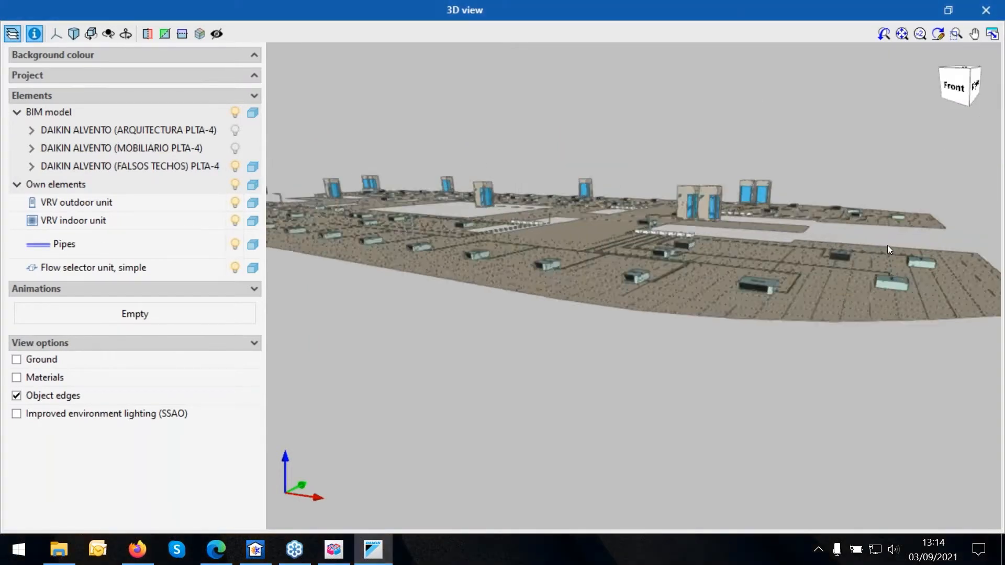
pyautogui.click(888, 246)
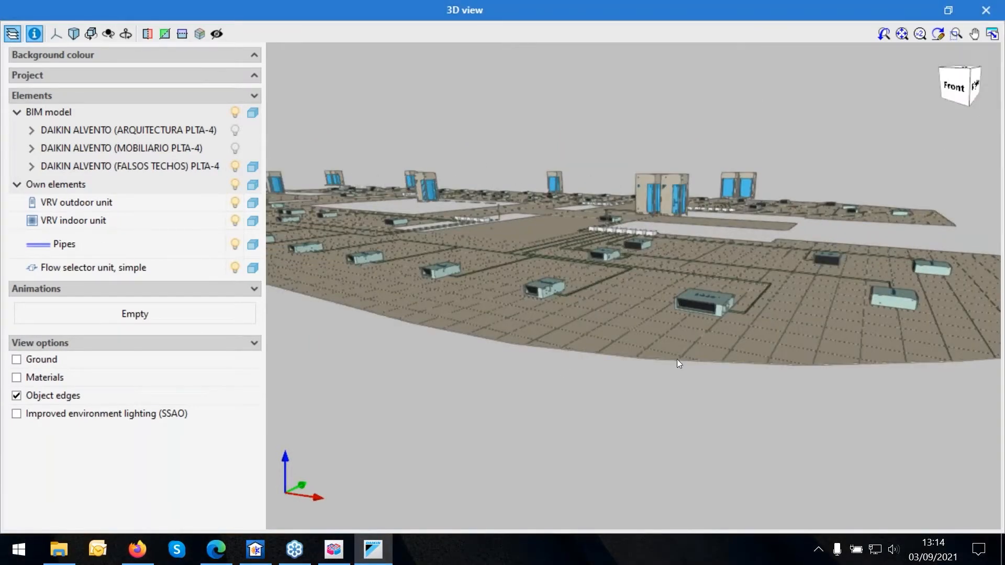
pyautogui.click(235, 166)
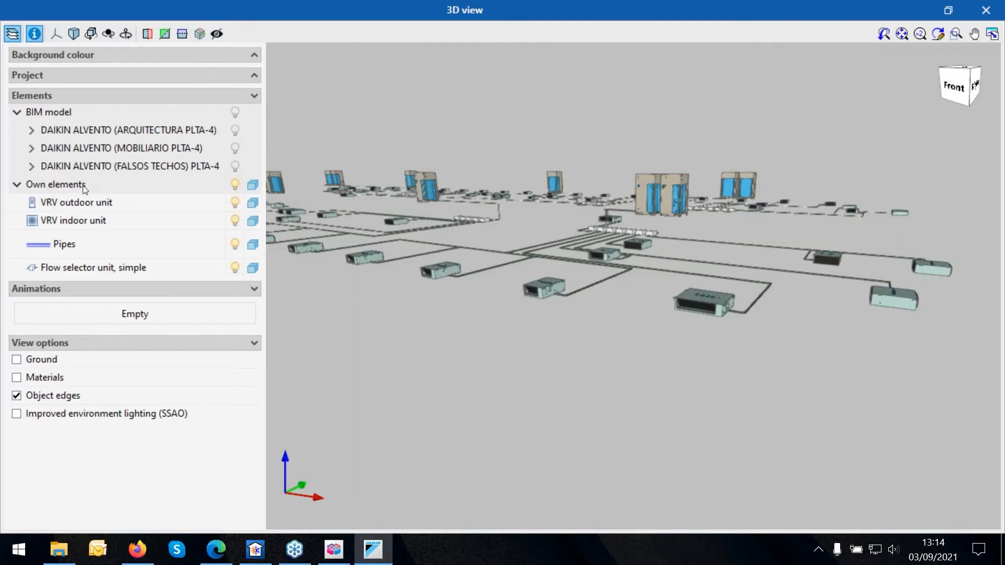
pyautogui.click(948, 10)
pyautogui.moveTo(448, 22); pyautogui.dragTo(439, 48)
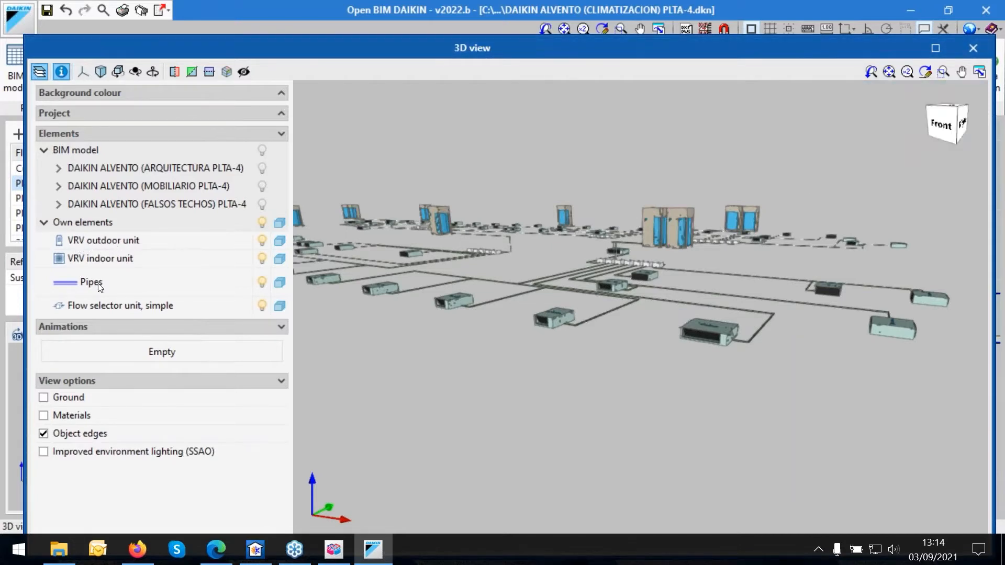
# Toggle the visibility of the VRV indoor and outdoor units off and back on to view the pipework without them.
pyautogui.click(262, 258)
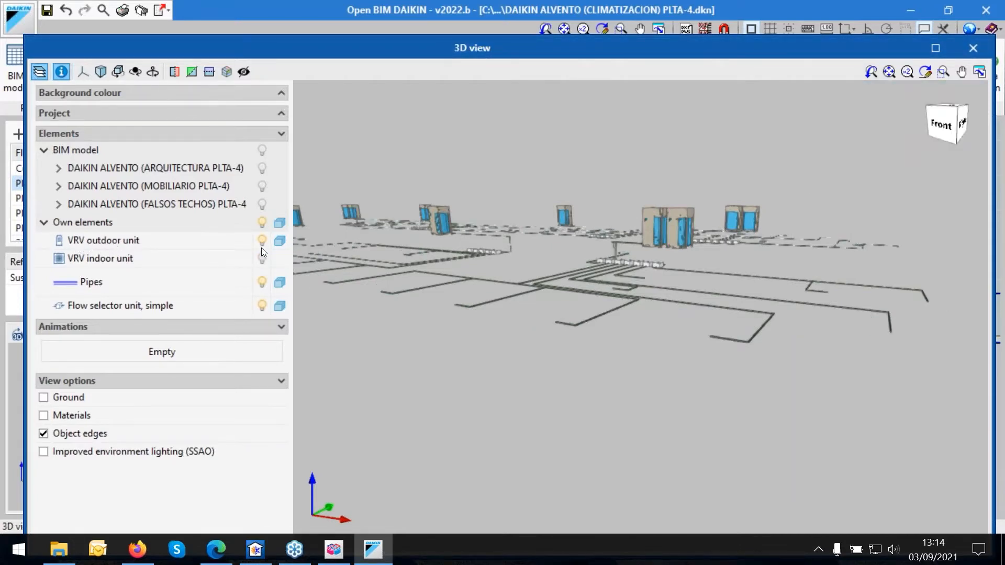
pyautogui.click(262, 256)
pyautogui.click(263, 242)
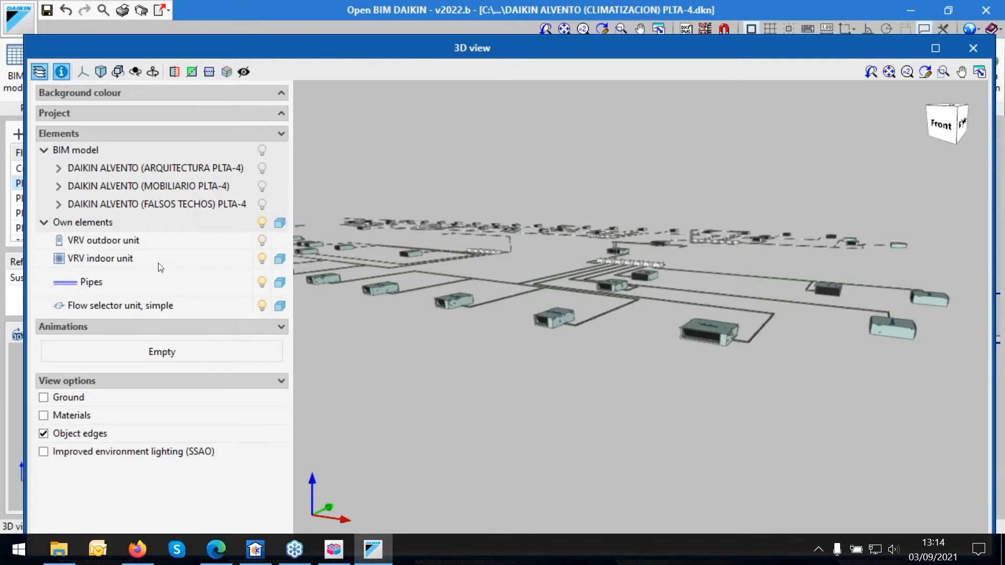
pyautogui.click(261, 258)
pyautogui.click(262, 257)
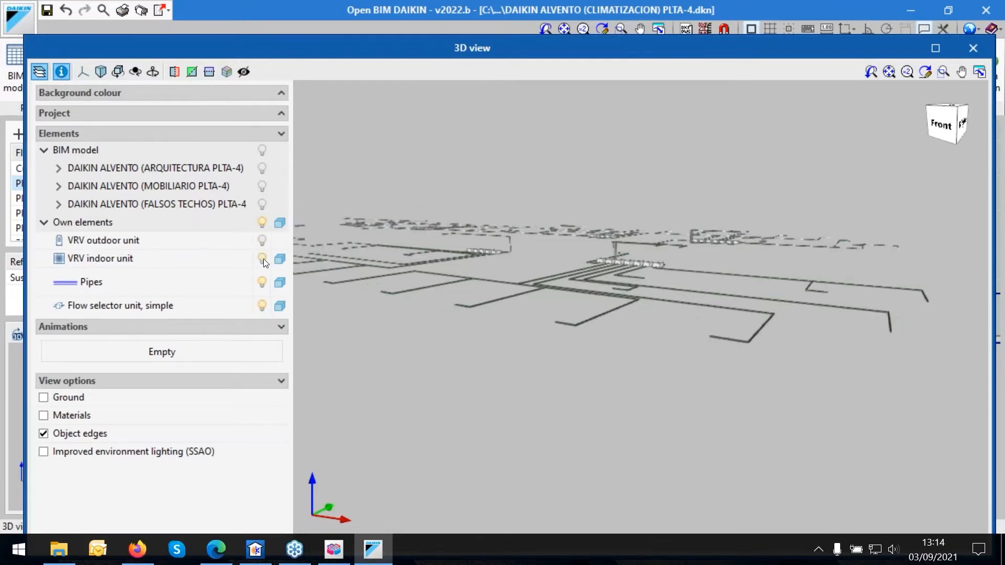
pyautogui.click(263, 242)
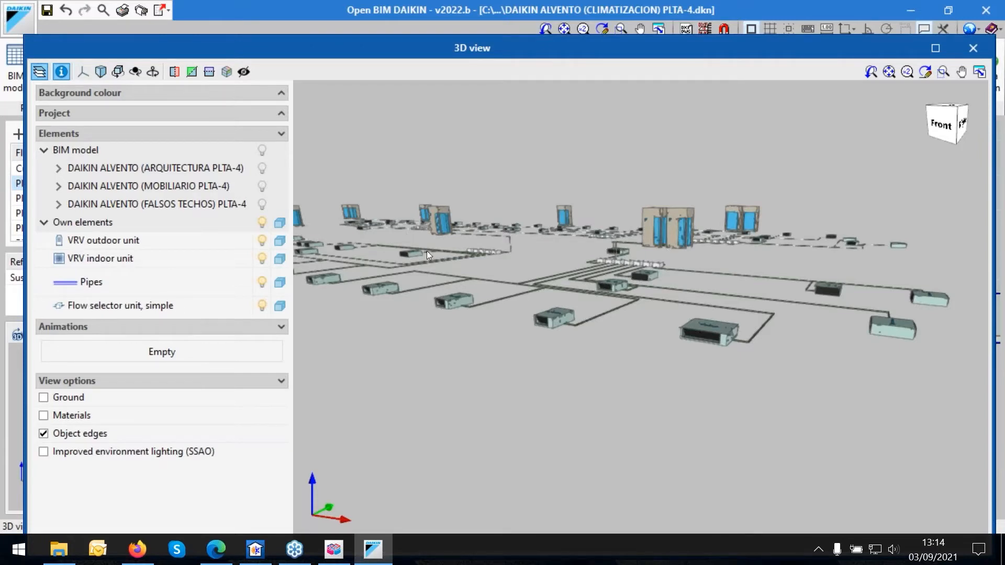
# Select a flow selector unit in the 3D view and consult the information of the SISTEMA 7A outdoor unit.
pyautogui.click(485, 252)
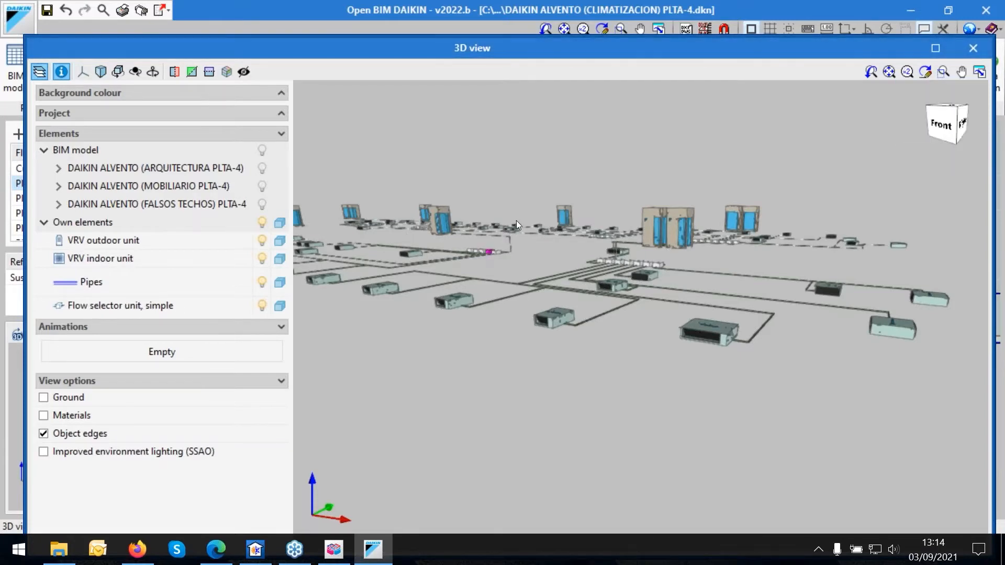
pyautogui.click(989, 18)
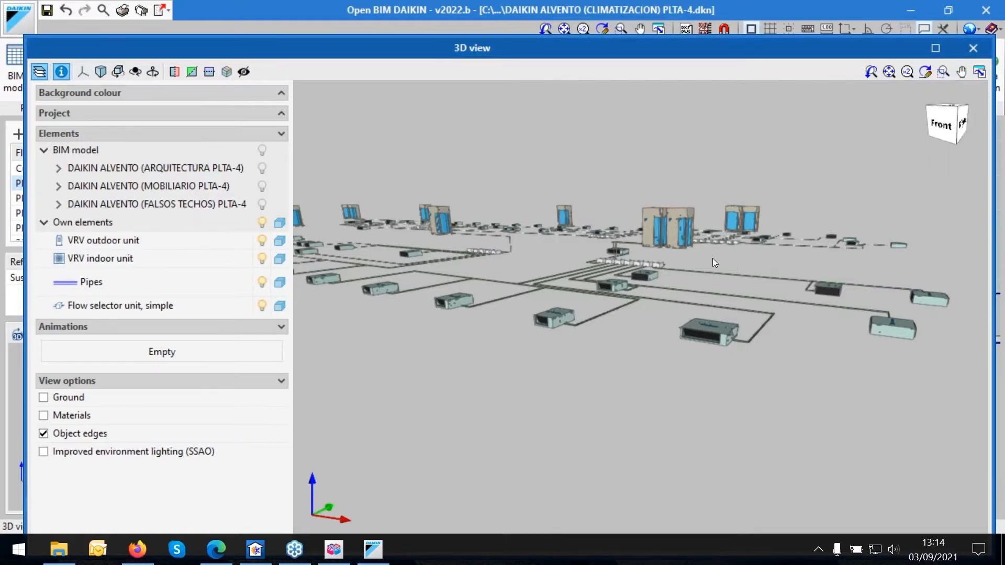
pyautogui.scroll(4, 712, 258)
pyautogui.scroll(-4, 712, 258)
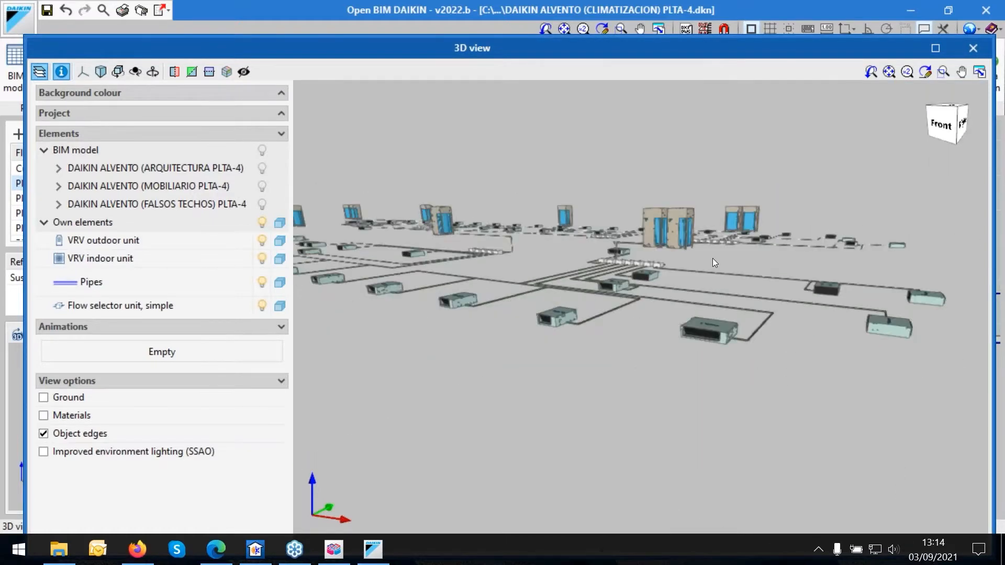
pyautogui.click(61, 71)
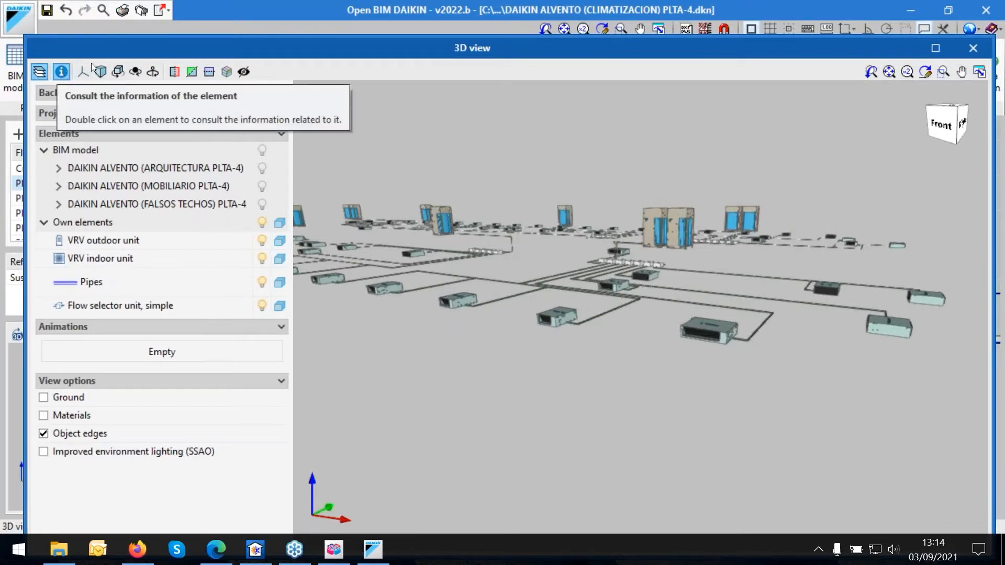
pyautogui.click(445, 217)
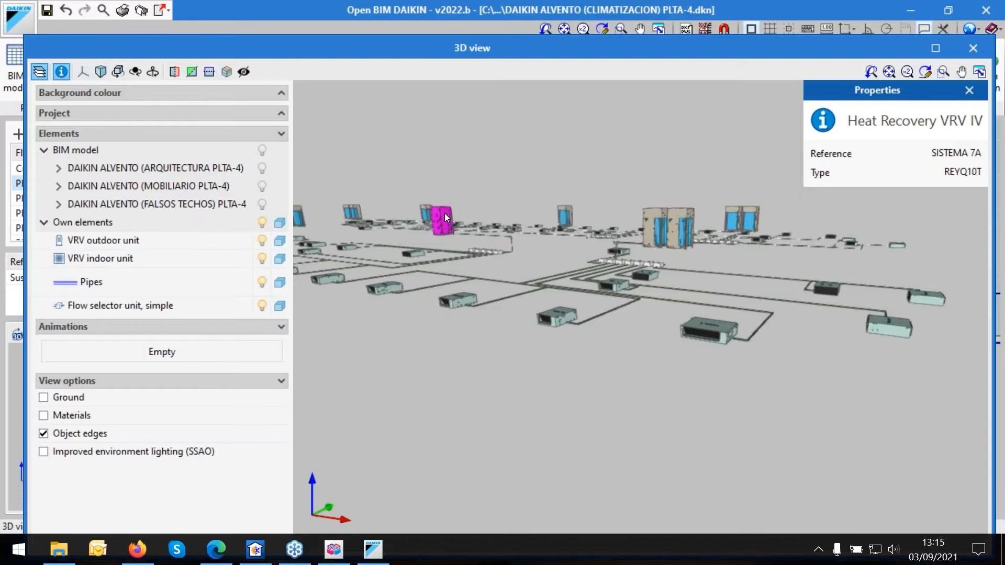
# Examine up close how the pipes connect to the indoor unit nearest the viewer.
pyautogui.moveTo(451, 299)
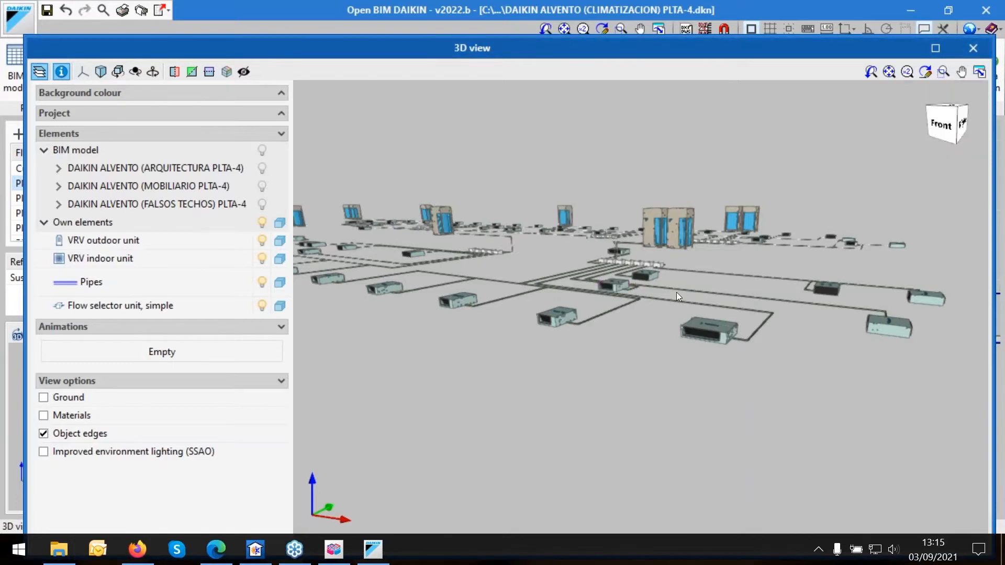
pyautogui.moveTo(692, 292)
pyautogui.scroll(5, 609, 305)
pyautogui.moveTo(609, 333)
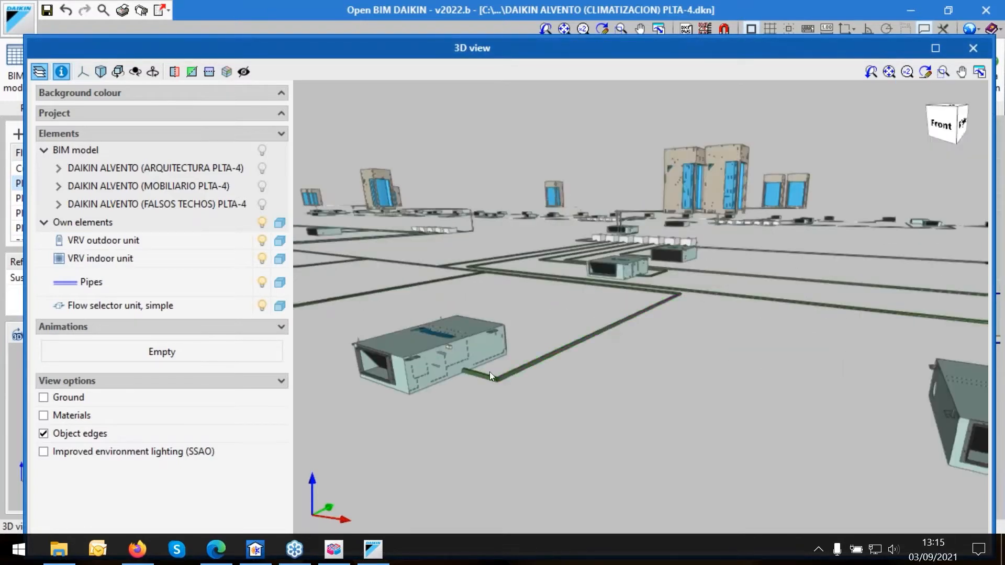
pyautogui.moveTo(484, 376)
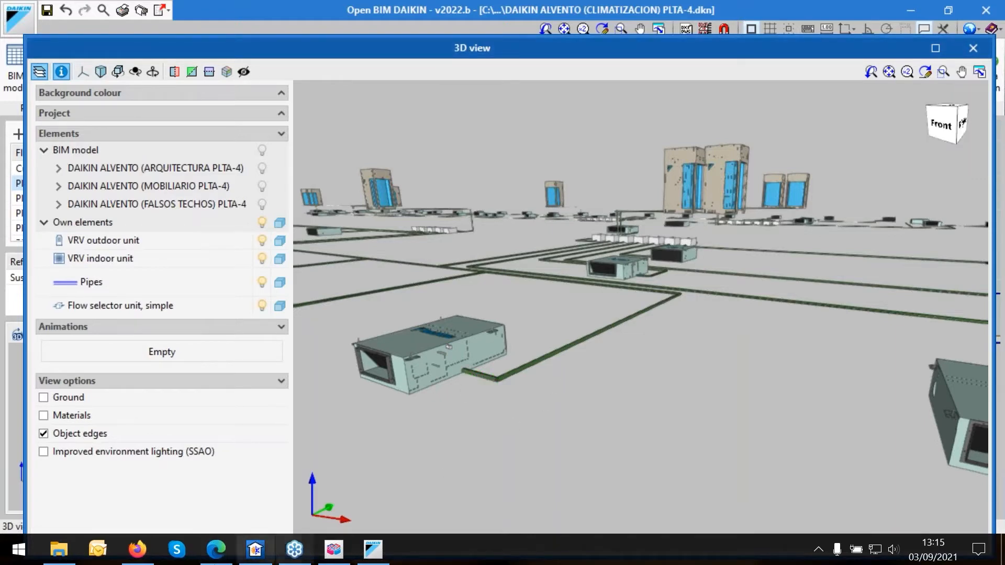
# Switch to the Edge browser and show the BIMserver.center dashboard of the 09_21_IUBAT_CompleteProject project.
pyautogui.click(222, 554)
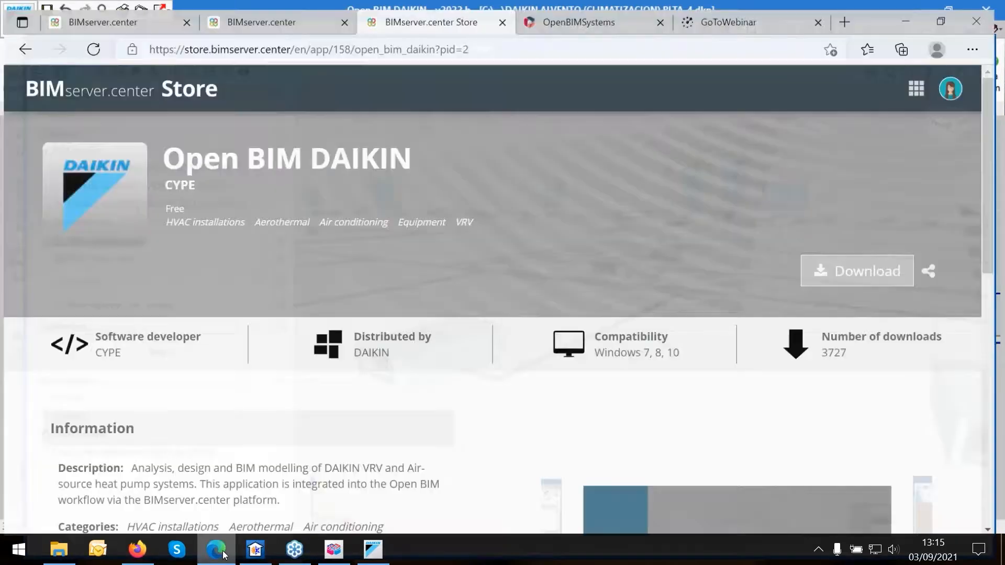
pyautogui.click(255, 20)
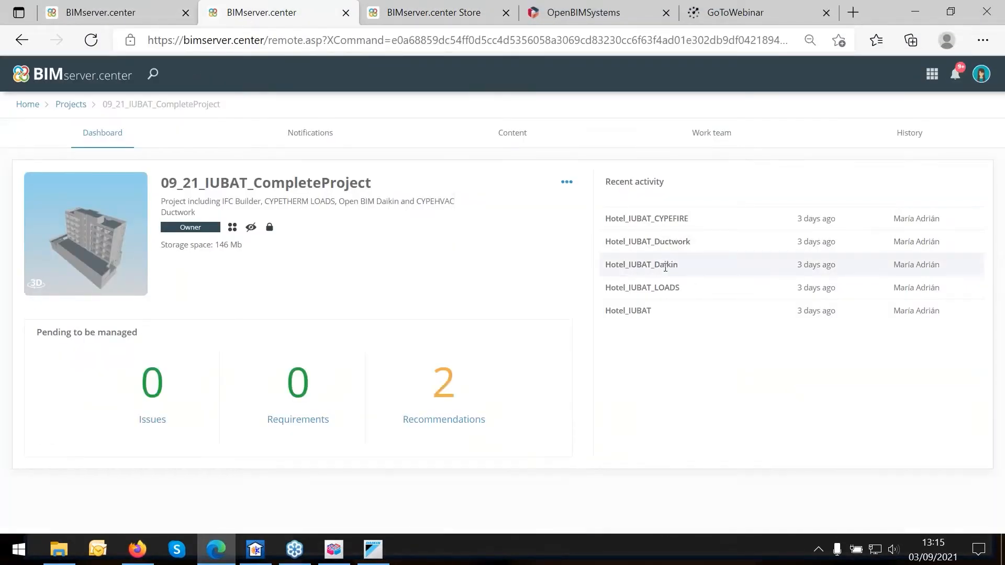
# Consult the files of the Hotel_IUBAT_Daikin contribution and preview its glTF model, closing the preview.
pyautogui.click(508, 134)
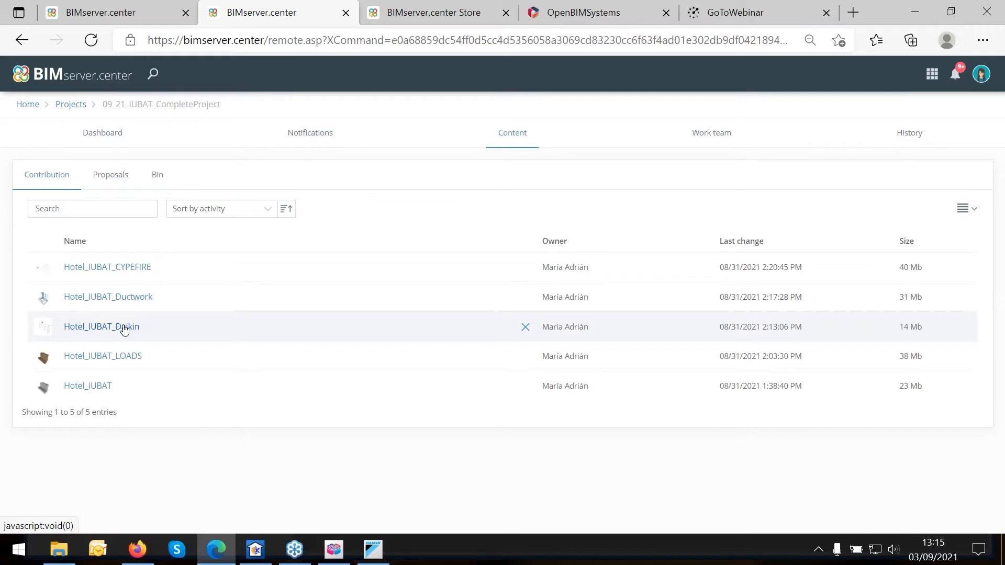
pyautogui.click(124, 328)
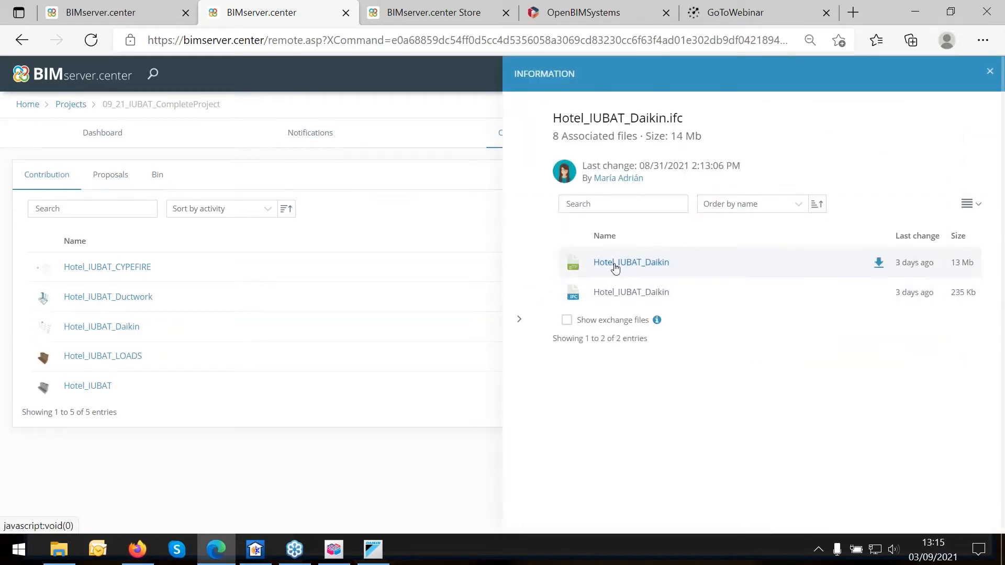
pyautogui.click(616, 267)
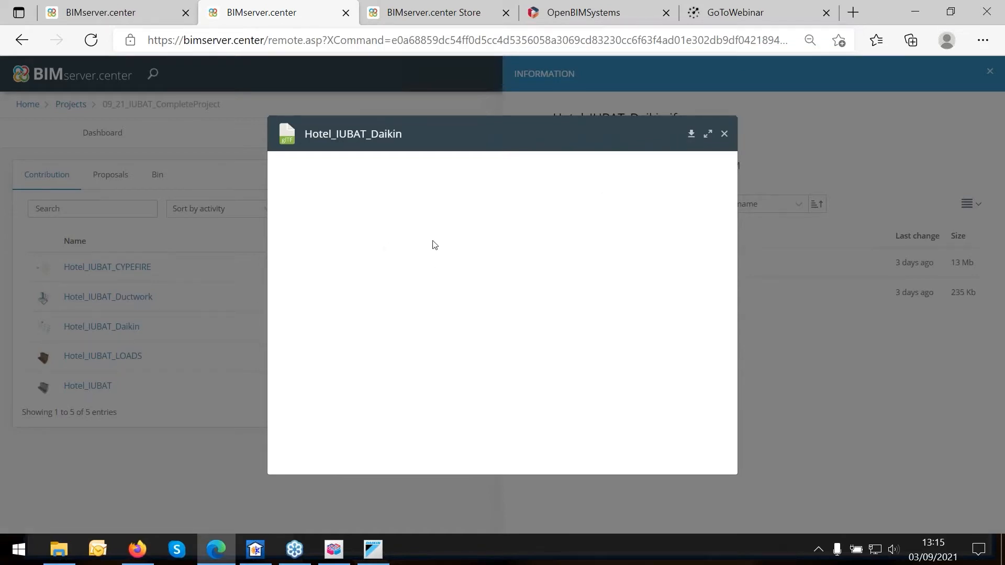
pyautogui.tripleClick(524, 134)
pyautogui.click(724, 134)
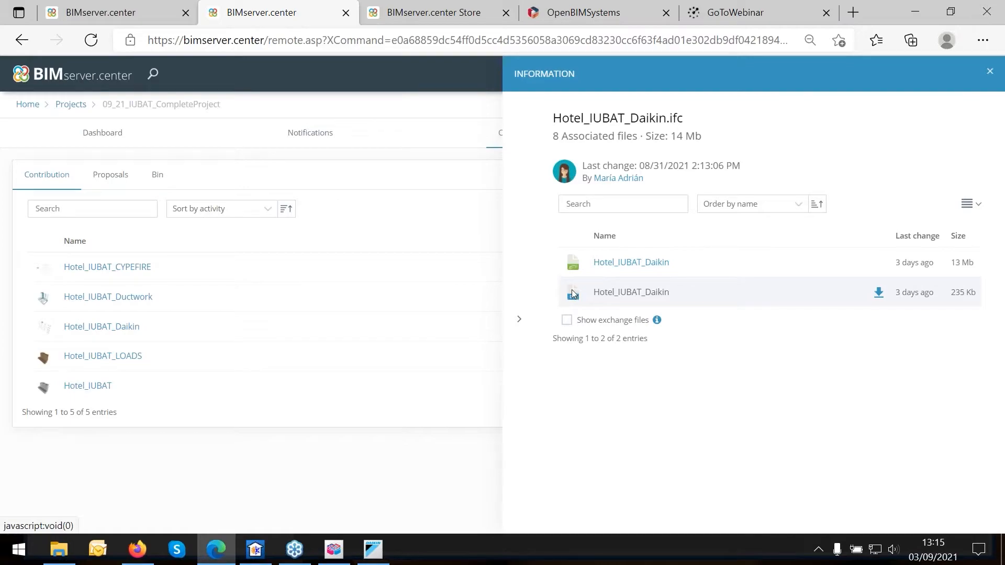
# Switch to Open BIM DAIKIN, inspect the pipes and flow selector units in the 3D view, and close that view.
pyautogui.click(381, 551)
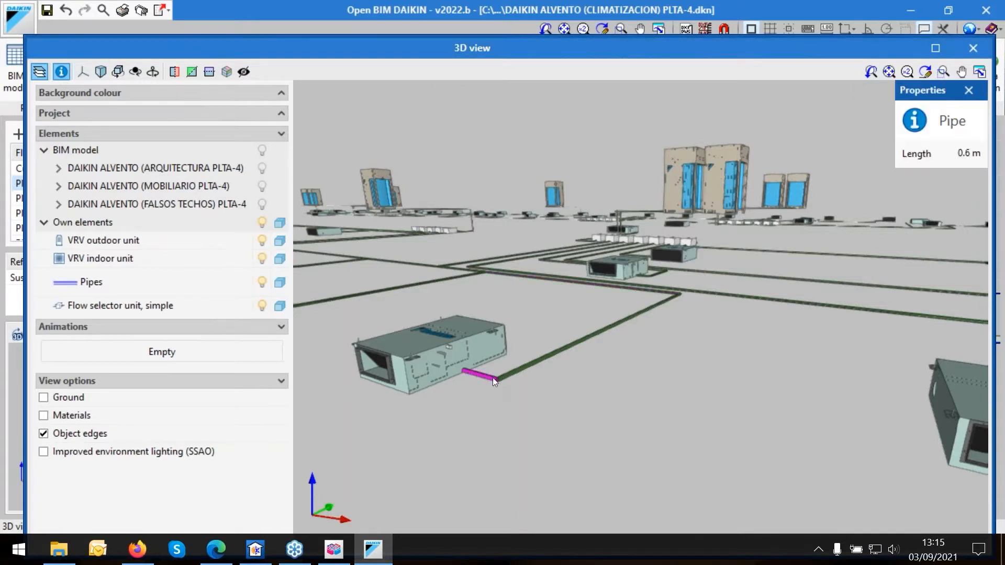
pyautogui.moveTo(521, 371)
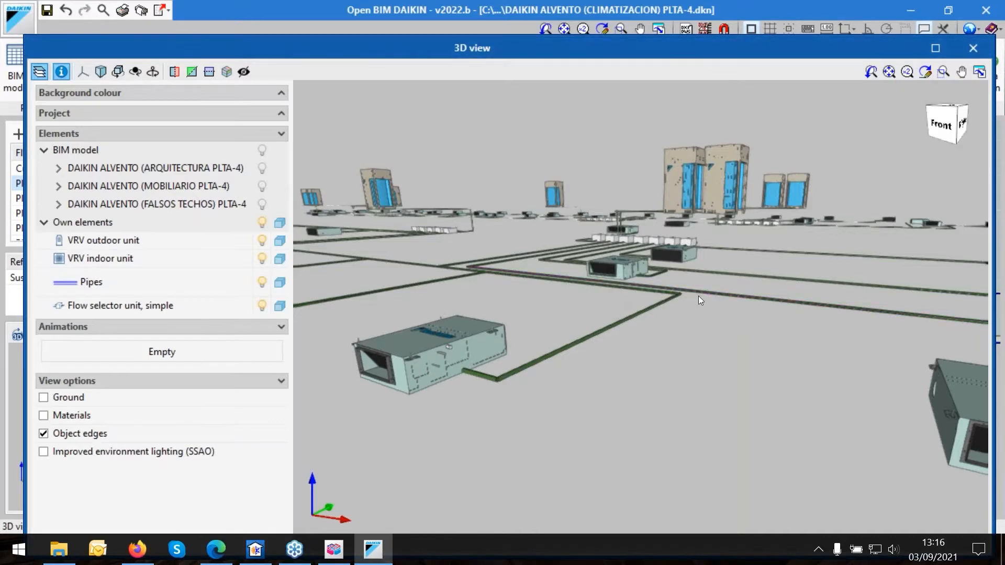
pyautogui.moveTo(700, 295)
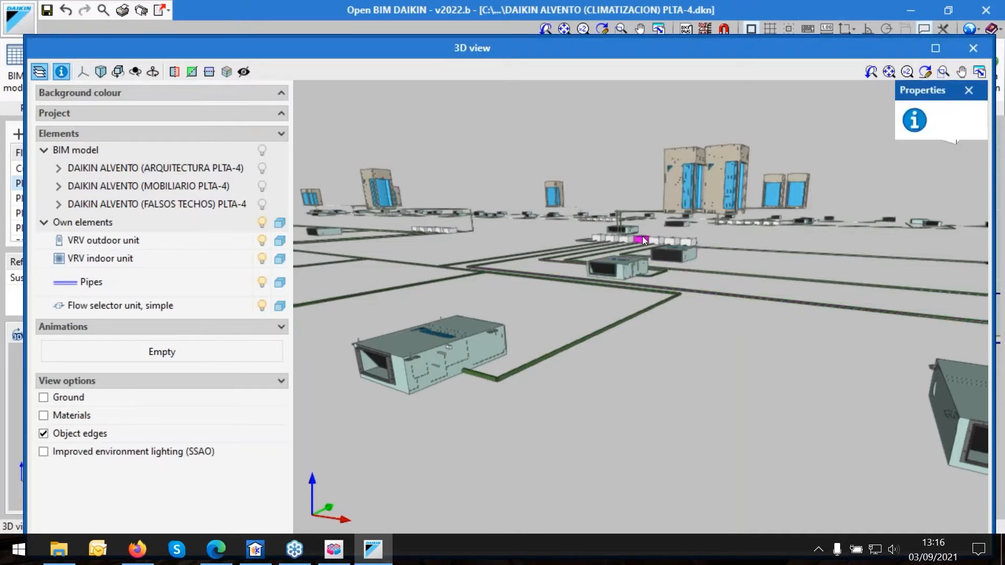
pyautogui.click(974, 48)
pyautogui.scroll(-1, 528, 241)
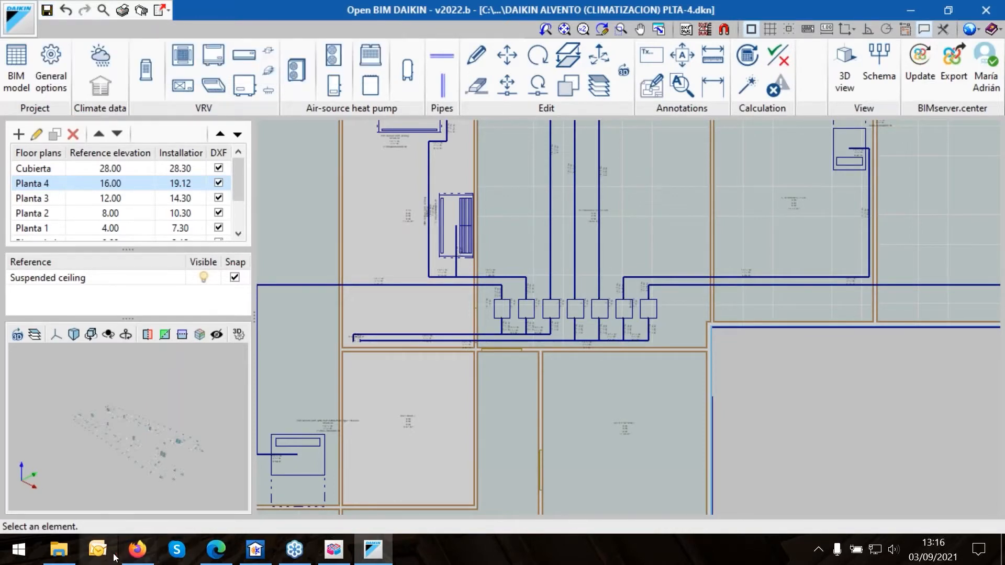
# Switch to the Edge browser and reopen the 09_21_IUBAT_CompleteProject dashboard from the BIMserver.center project list.
pyautogui.click(216, 549)
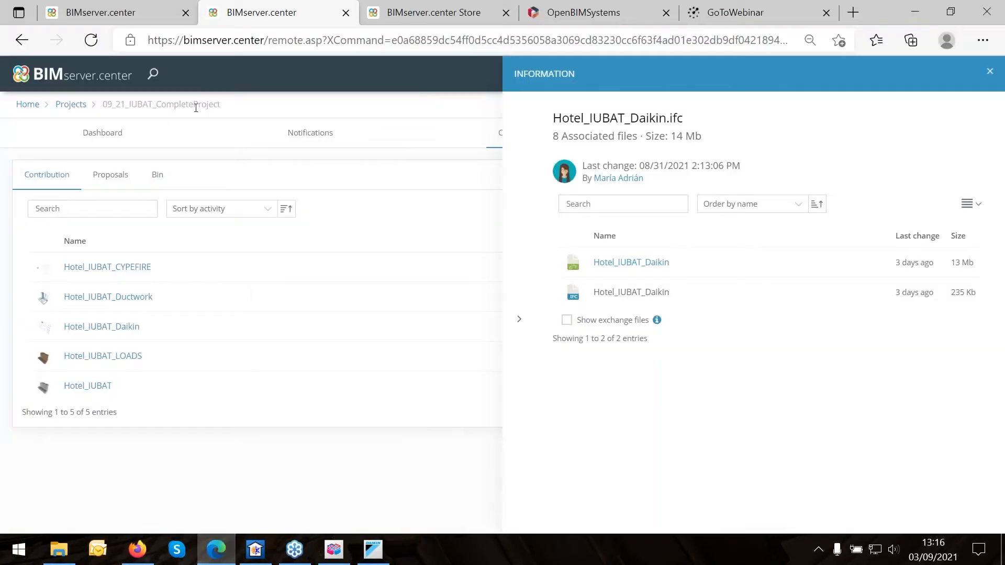
pyautogui.click(97, 135)
pyautogui.click(73, 105)
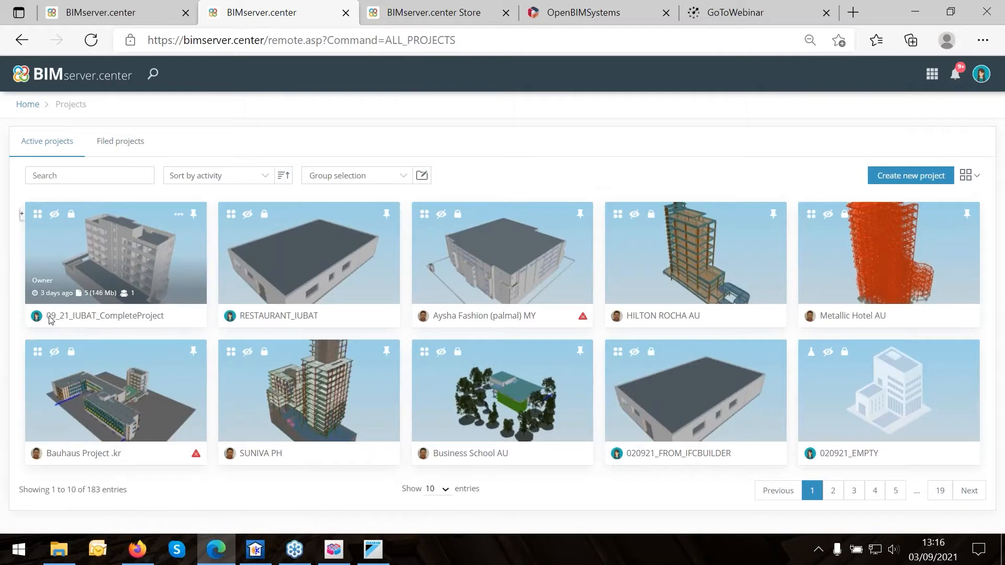
pyautogui.moveTo(100, 239); pyautogui.dragTo(95, 249)
pyautogui.click(144, 265)
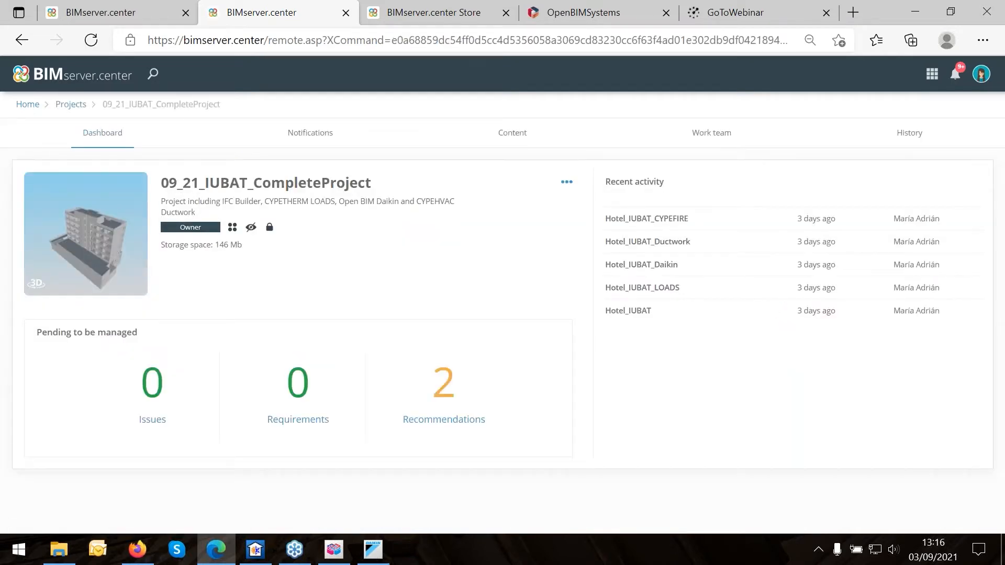
# Switch to IFC Builder, open the recent Hotel_IUBAT.cbim job and view its fourth floor plan.
pyautogui.click(342, 550)
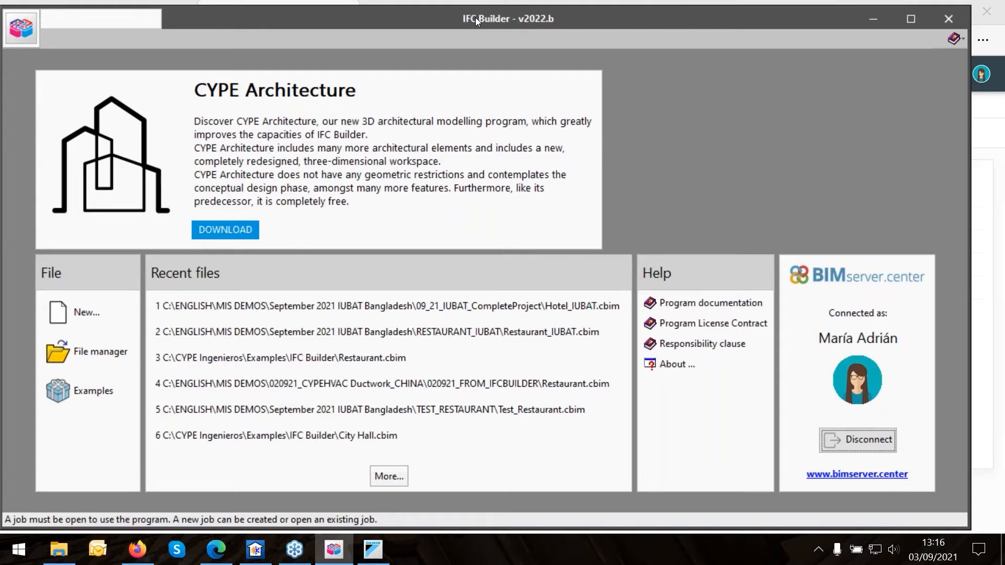
pyautogui.click(481, 309)
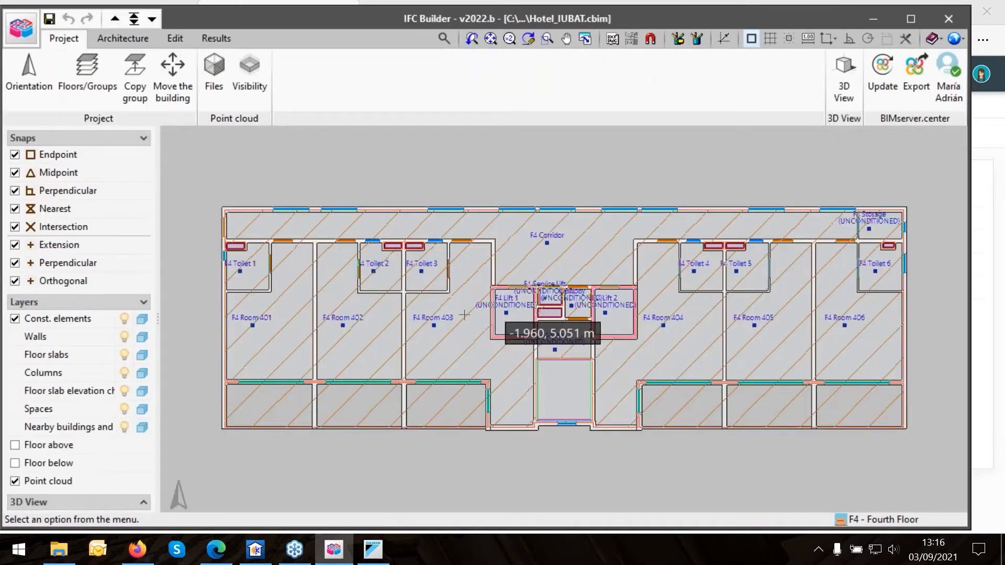
pyautogui.scroll(1, 415, 325)
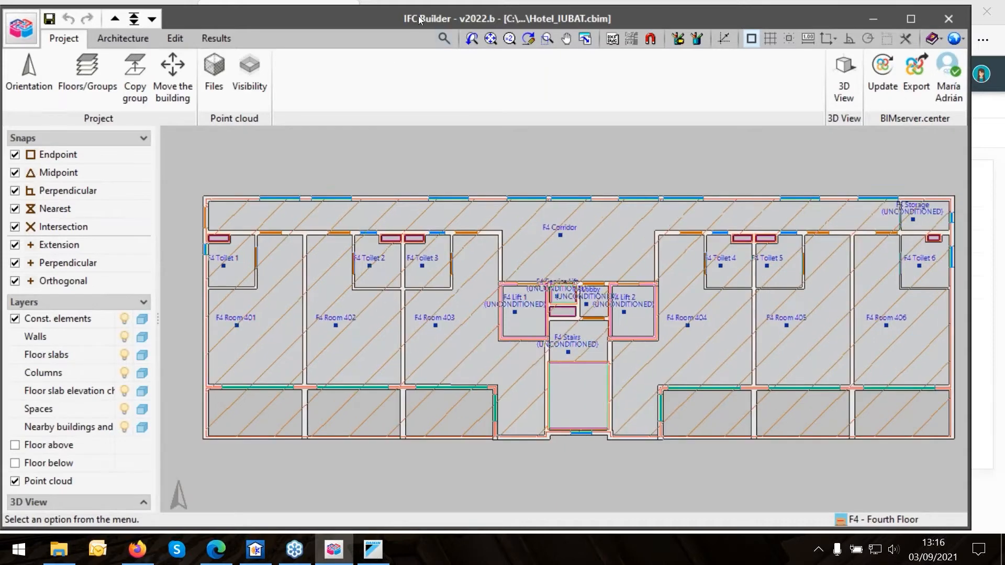
pyautogui.scroll(-2, 363, 254)
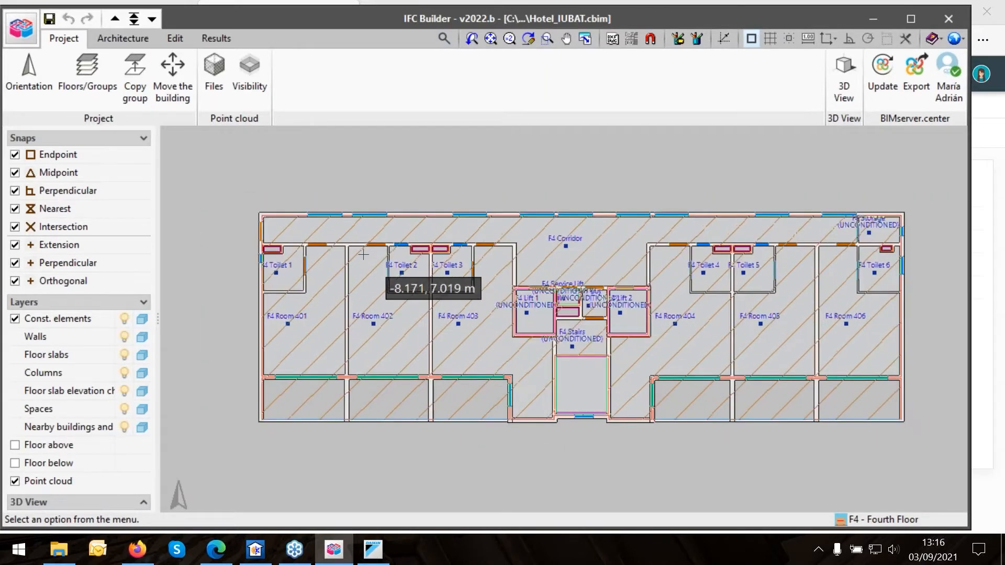
pyautogui.scroll(1, 362, 254)
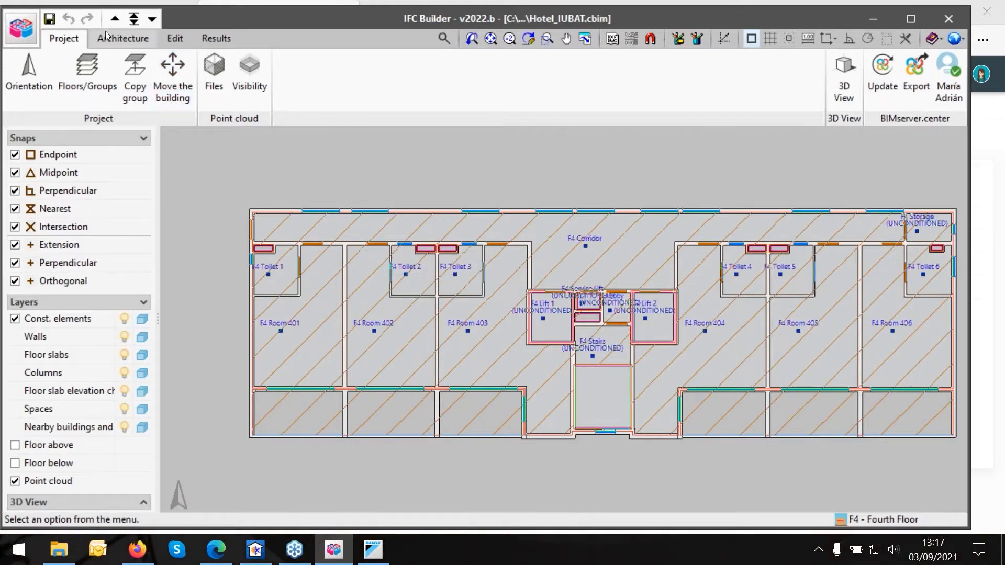
# Show how DXF-DWG templates are selected in the template views manager, cancelling without adding a file.
pyautogui.click(612, 39)
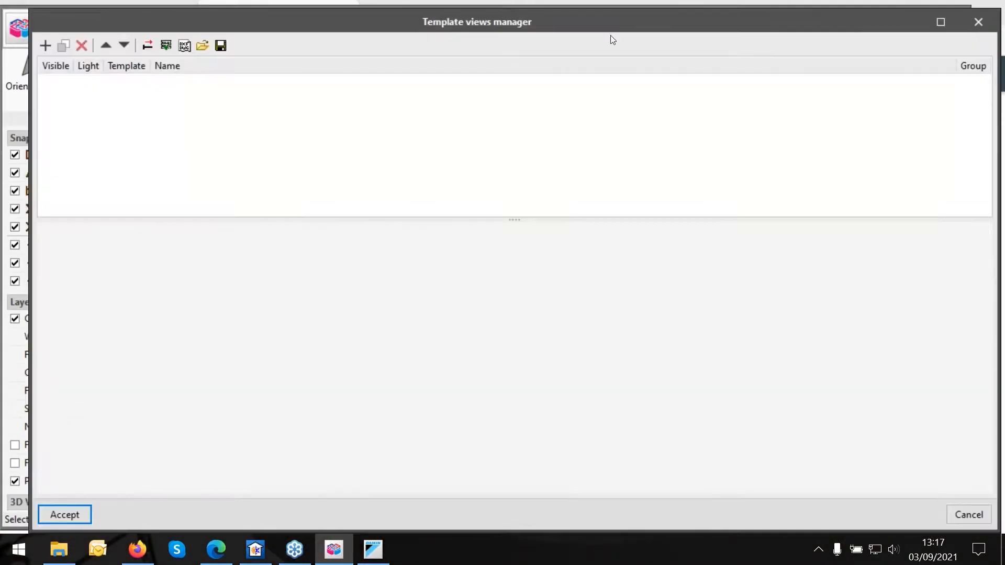
pyautogui.click(45, 45)
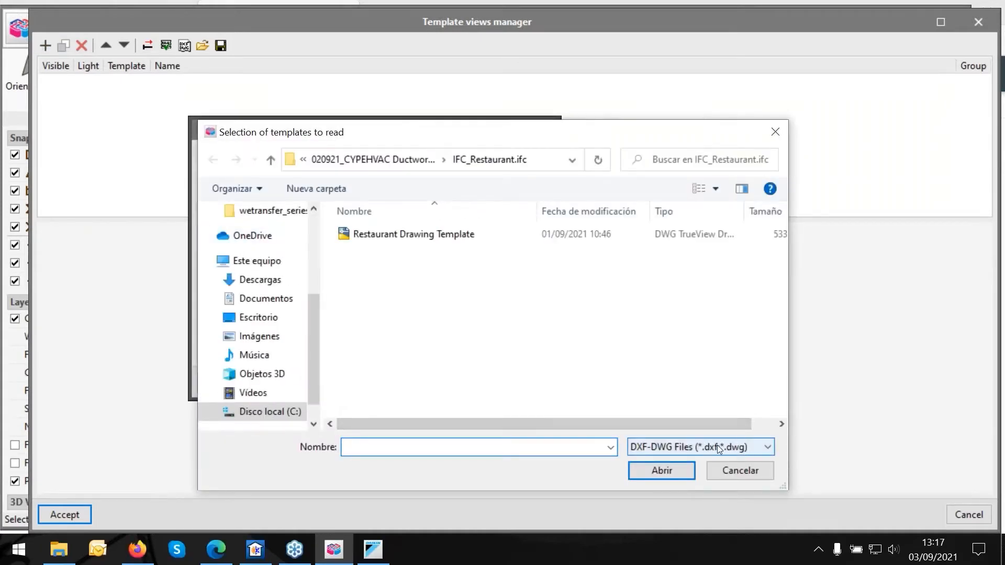
pyautogui.click(749, 467)
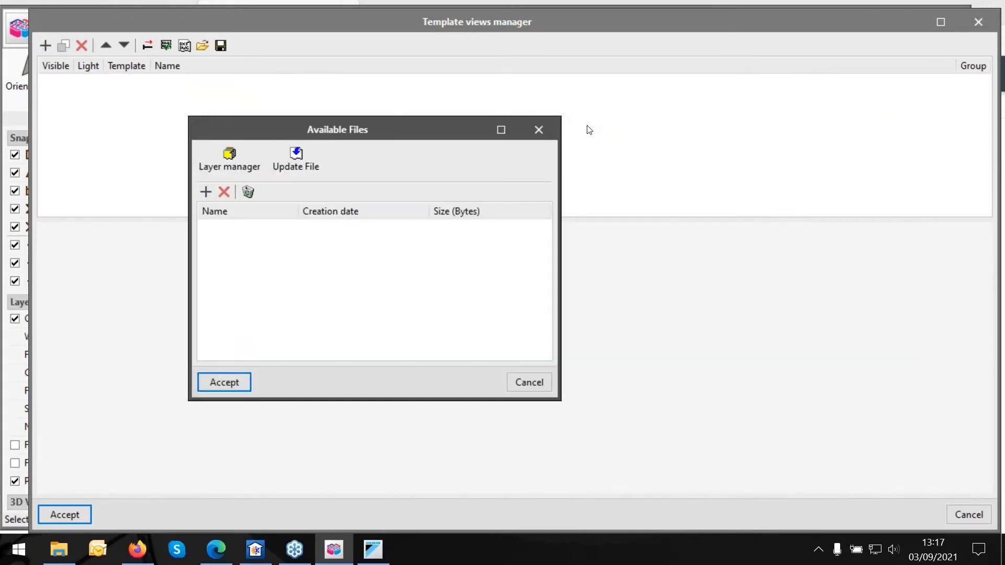
pyautogui.click(539, 129)
pyautogui.click(978, 21)
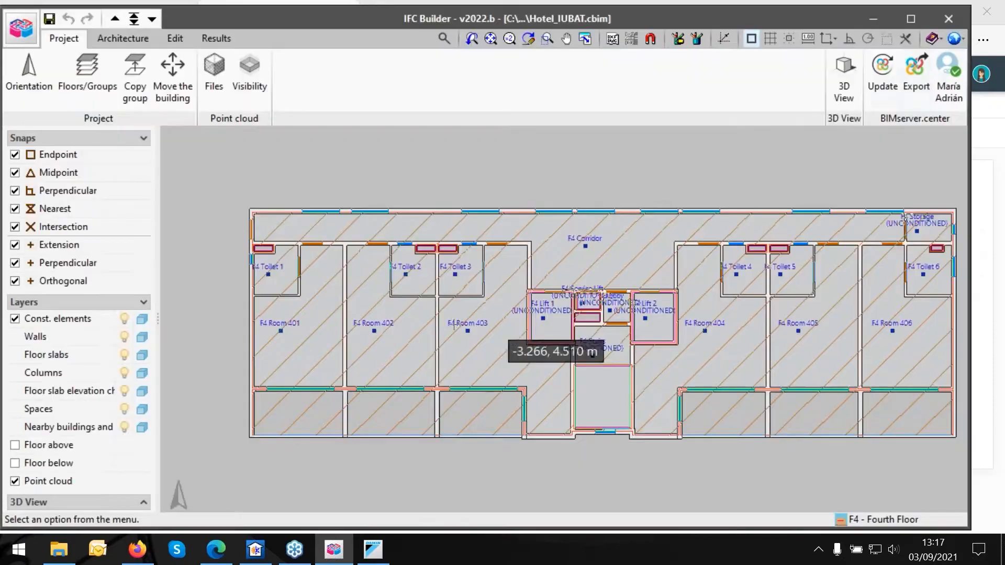
# Review the architectural modelling tools and the BIM project export options, cancel the export and minimise IFC Builder.
pyautogui.click(124, 40)
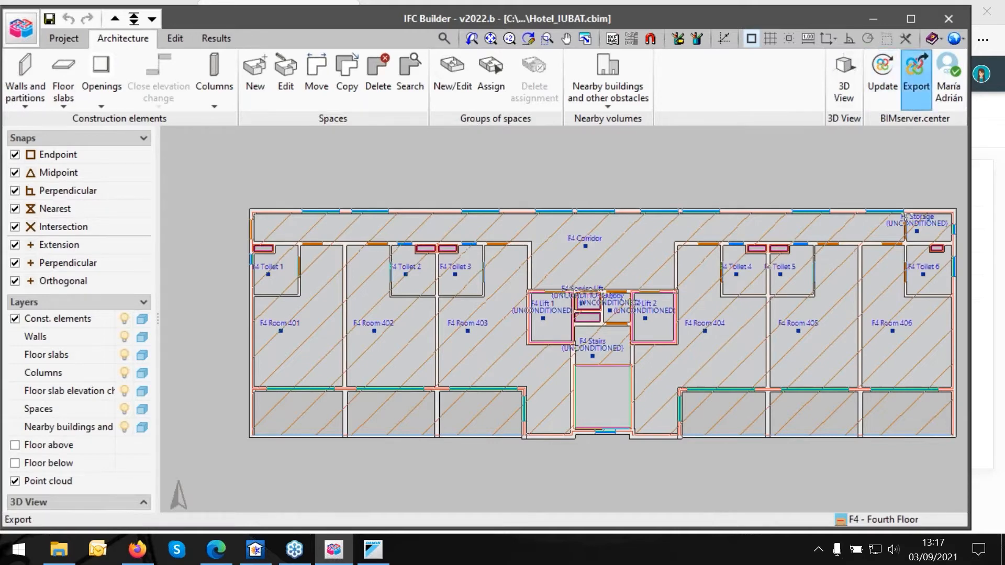
pyautogui.click(916, 73)
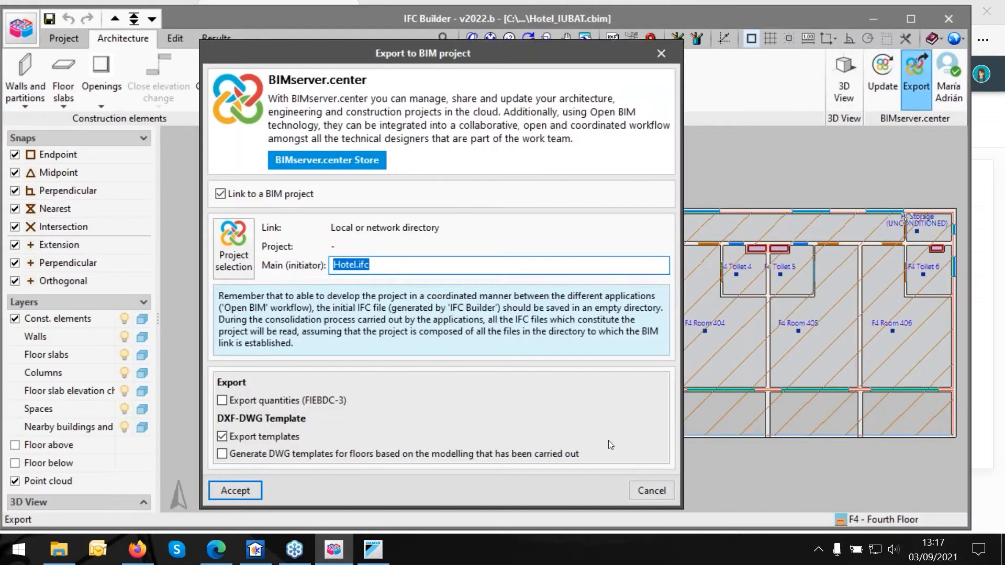
pyautogui.click(649, 492)
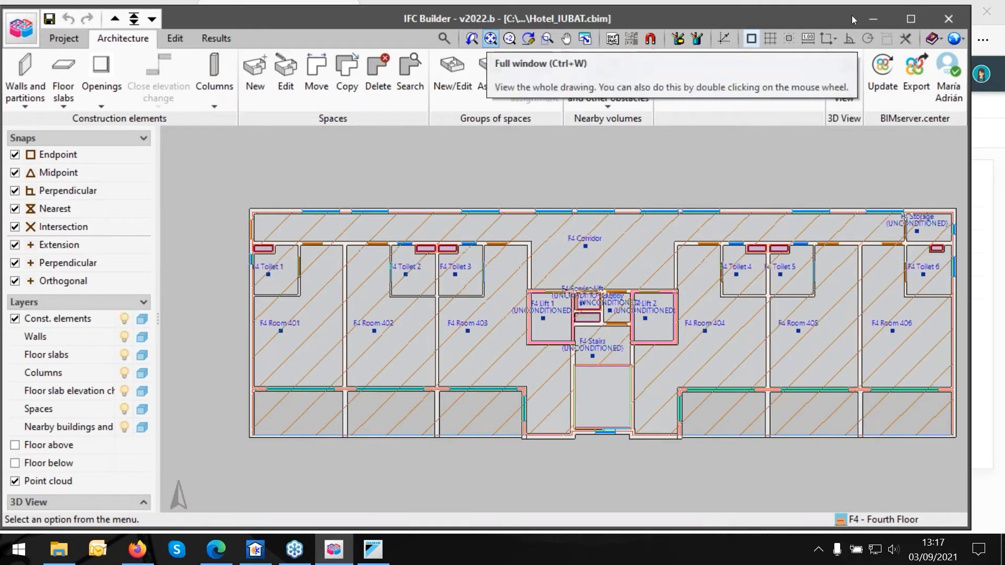
pyautogui.click(873, 19)
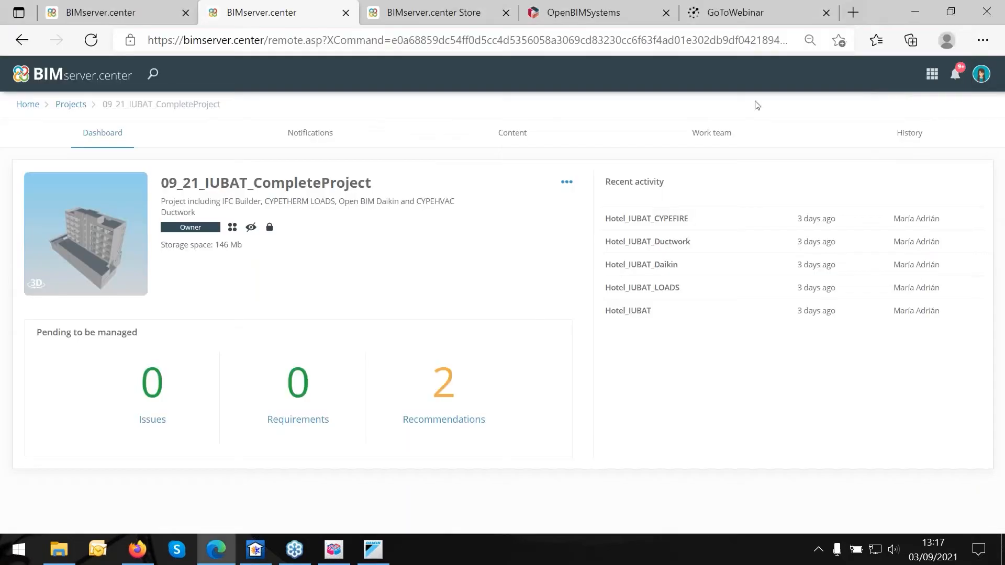
# Switch to CYPETHERM LOADS and open the recent Hotel_IUBAT.hva job from the 09_21_IUBAT_CompleteProject folder.
pyautogui.click(333, 550)
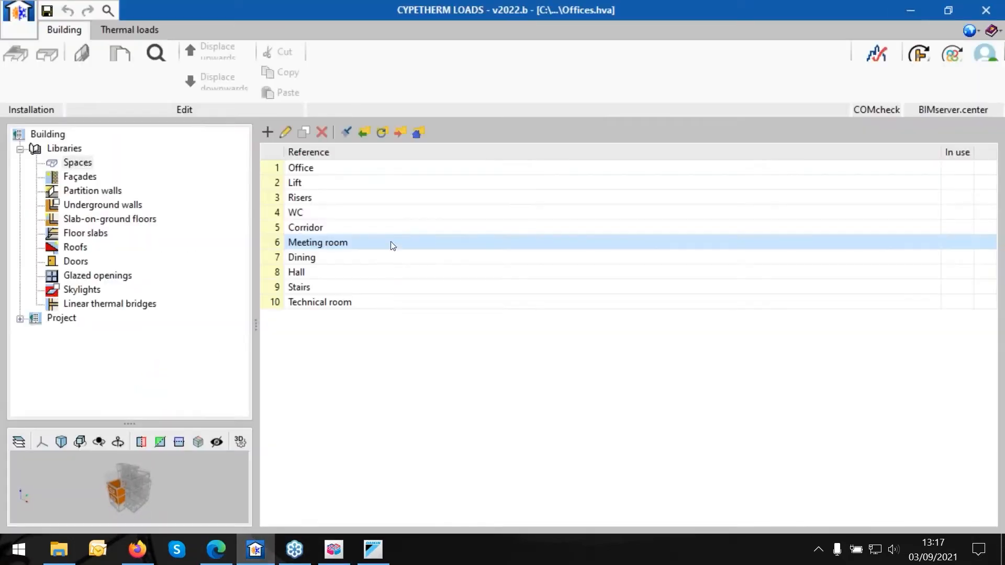
pyautogui.click(21, 15)
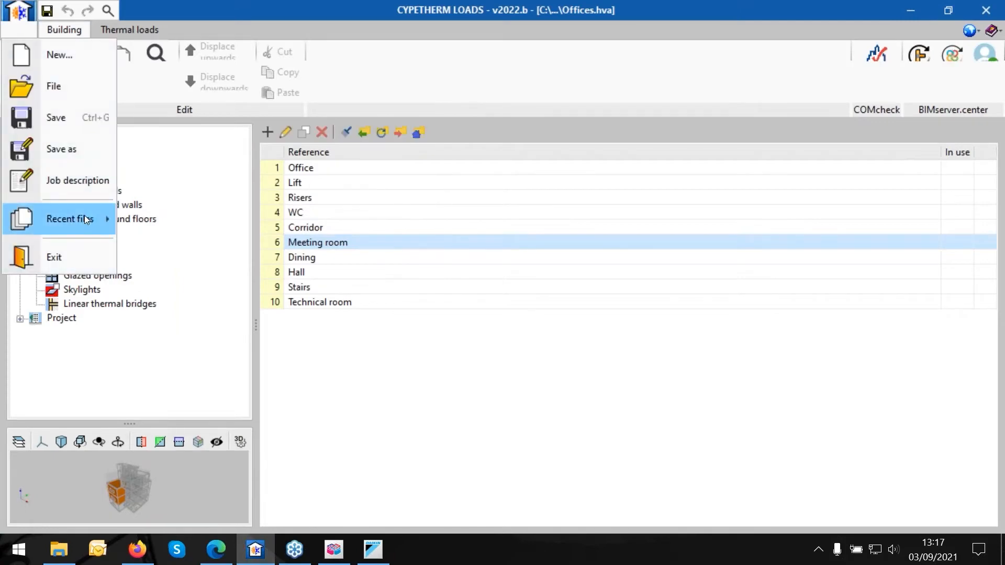
pyautogui.moveTo(84, 216)
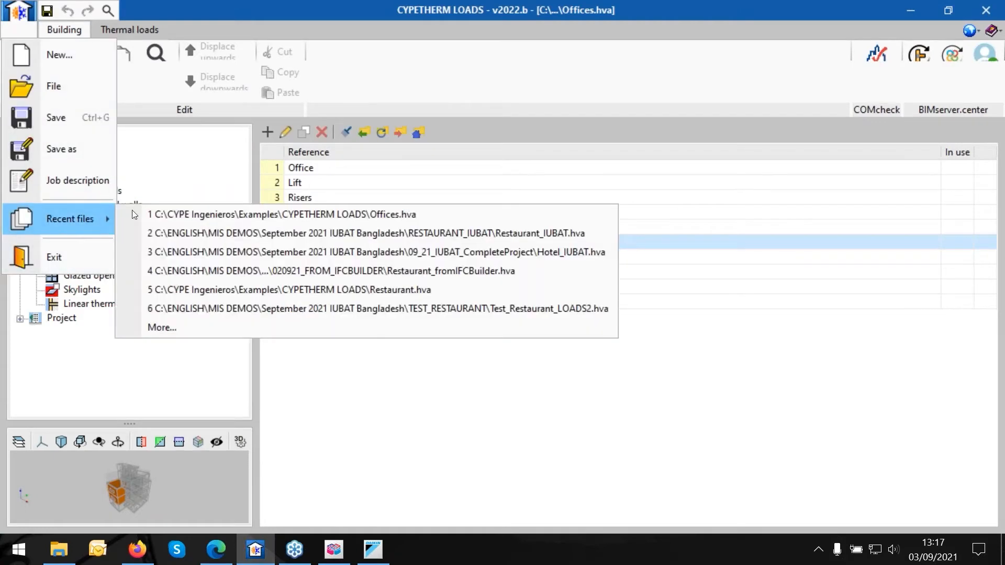
pyautogui.click(484, 249)
pyautogui.click(404, 314)
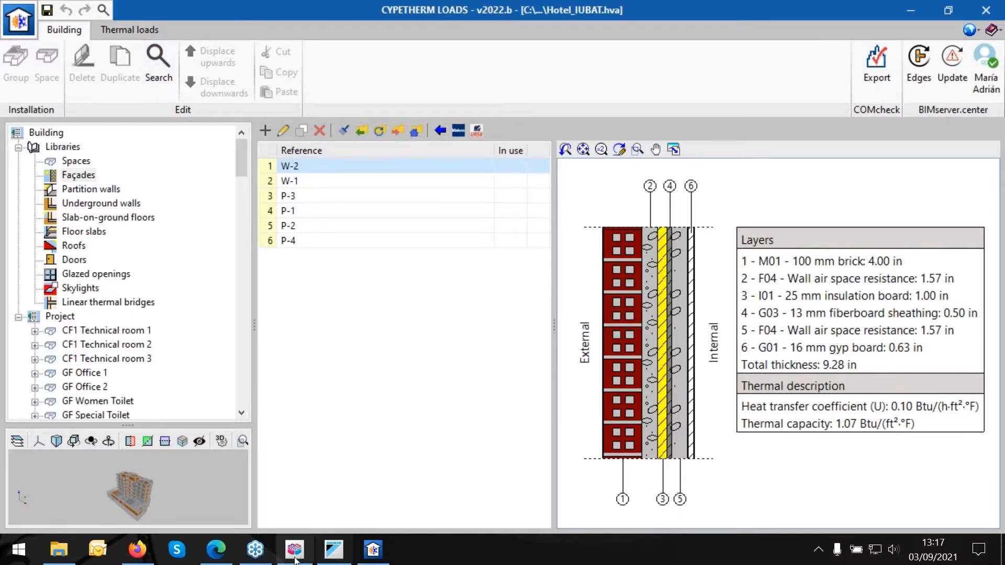
# Switch to Open BIM DAIKIN and open the recent Hotel_IUBAT.dkn job from the 09_21_IUBAT_CompleteProject folder.
pyautogui.moveTo(359, 560)
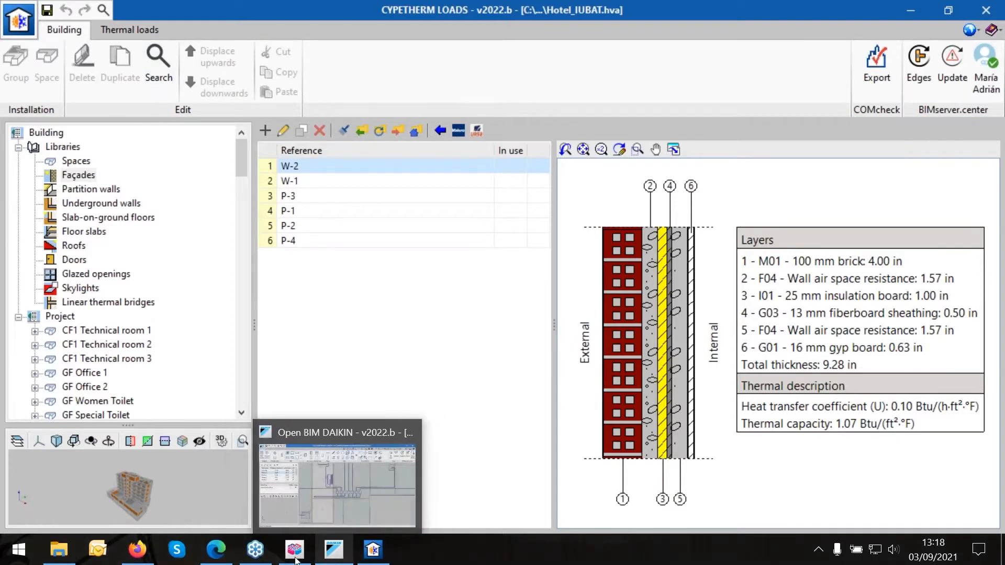
pyautogui.click(334, 550)
pyautogui.click(18, 18)
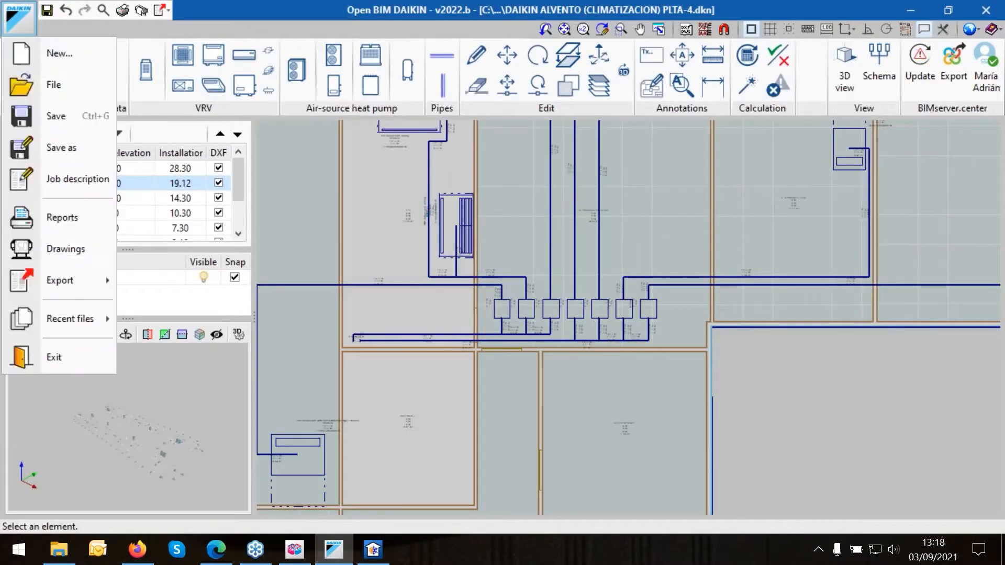
pyautogui.moveTo(91, 322)
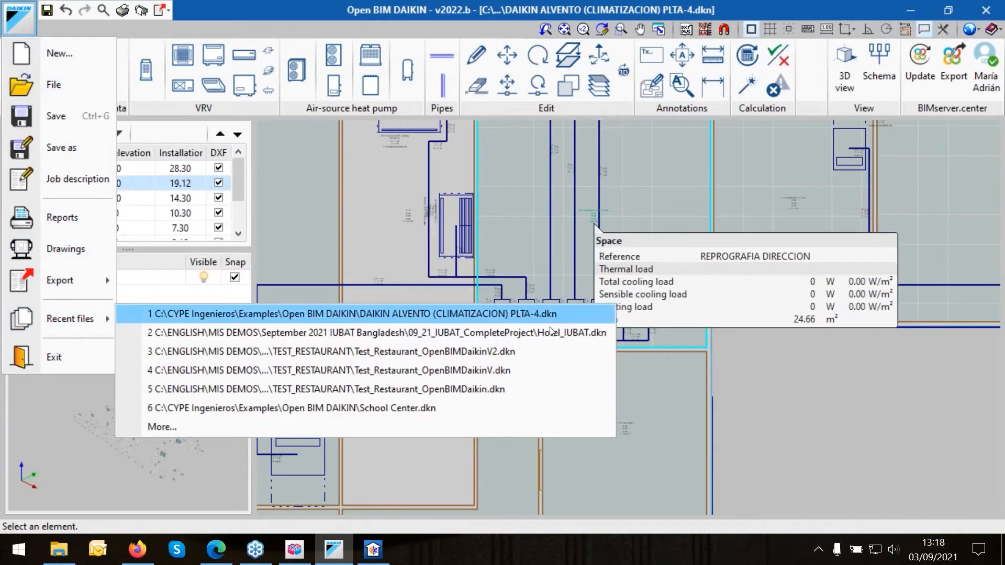
pyautogui.click(314, 308)
pyautogui.click(390, 318)
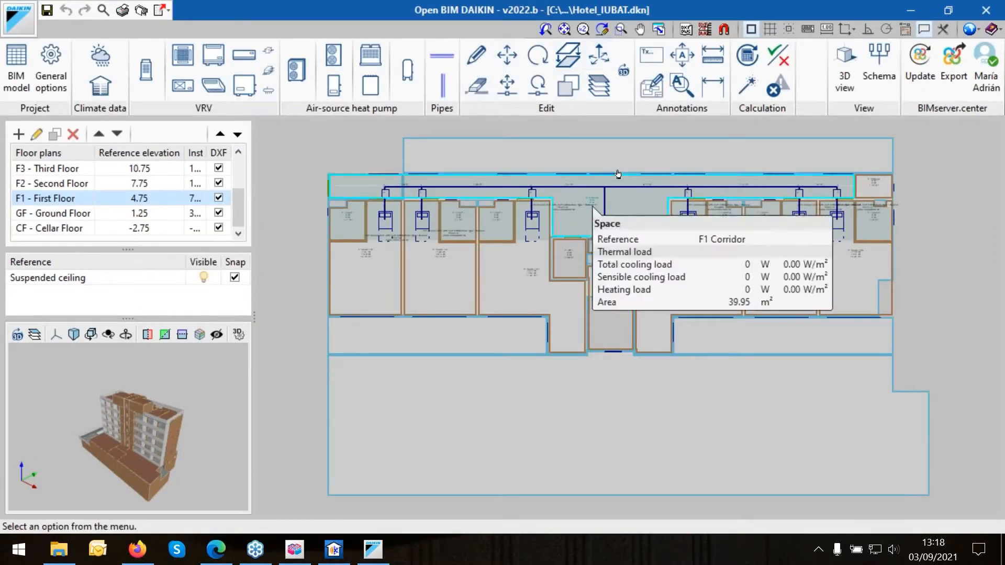
# Inspect the capacity checks of the ducted VRV indoor unit serving F1 Room 101, closing its properties without changes.
pyautogui.scroll(1, 340, 155)
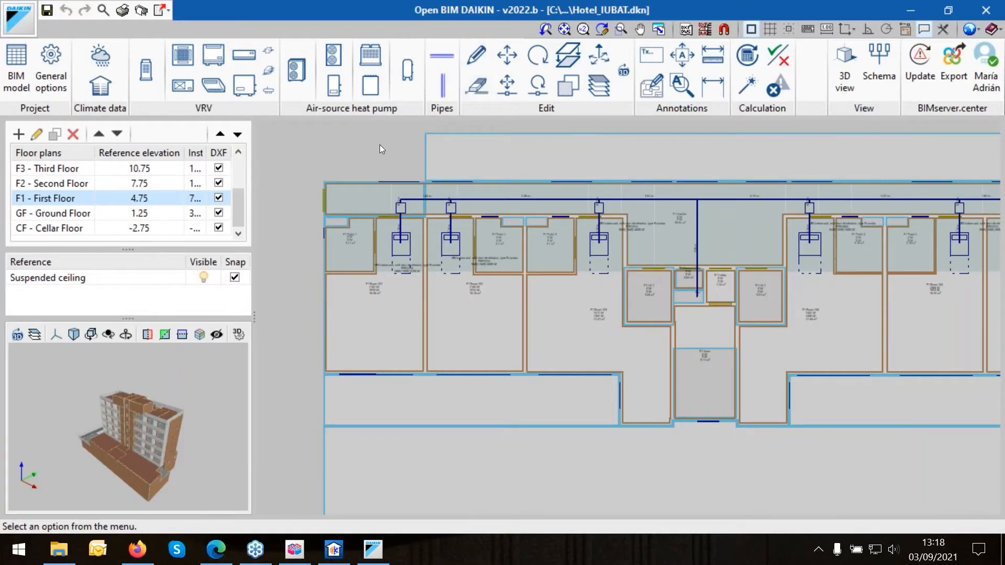
pyautogui.scroll(2, 380, 147)
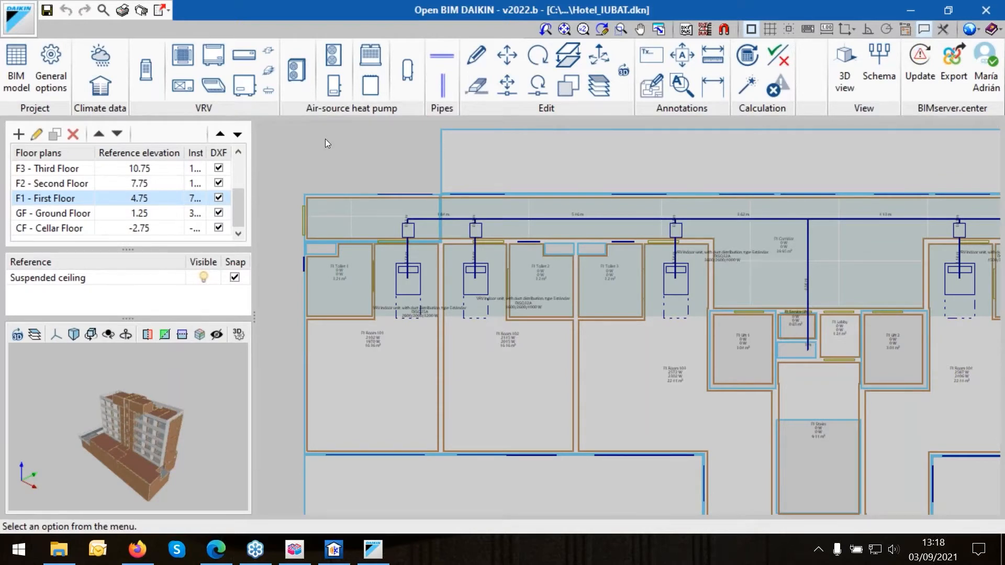
pyautogui.scroll(2, 465, 268)
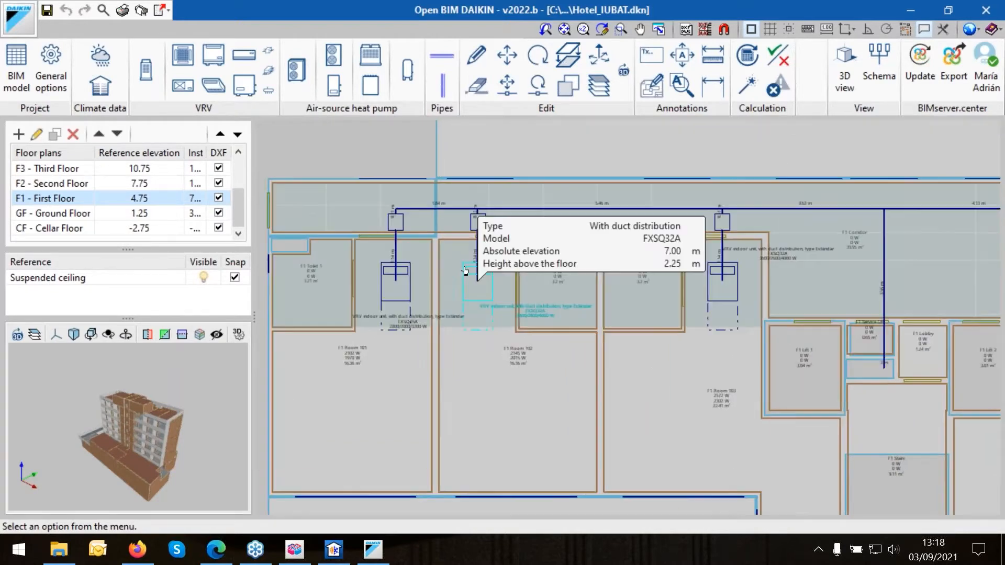
pyautogui.doubleClick(388, 295)
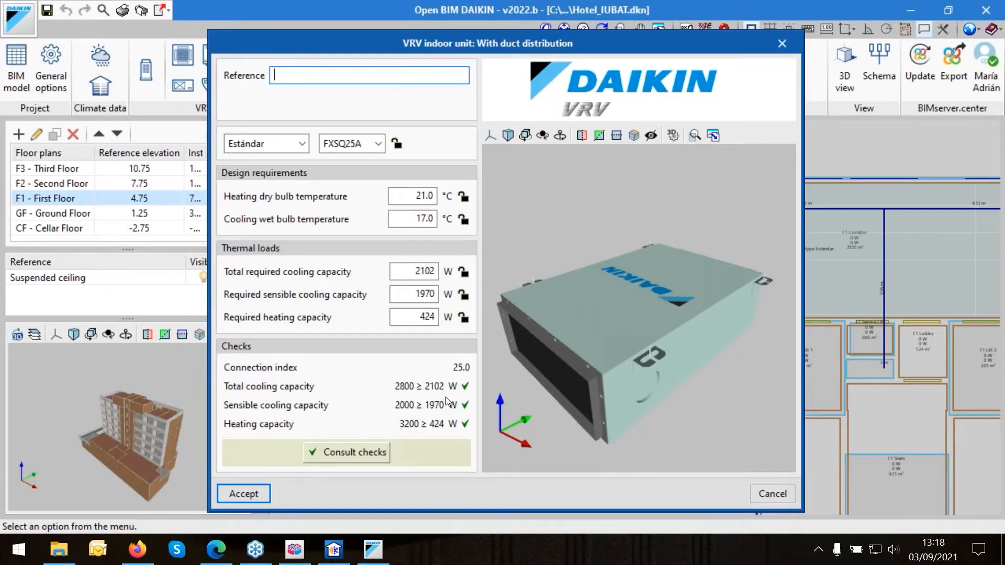
pyautogui.click(782, 43)
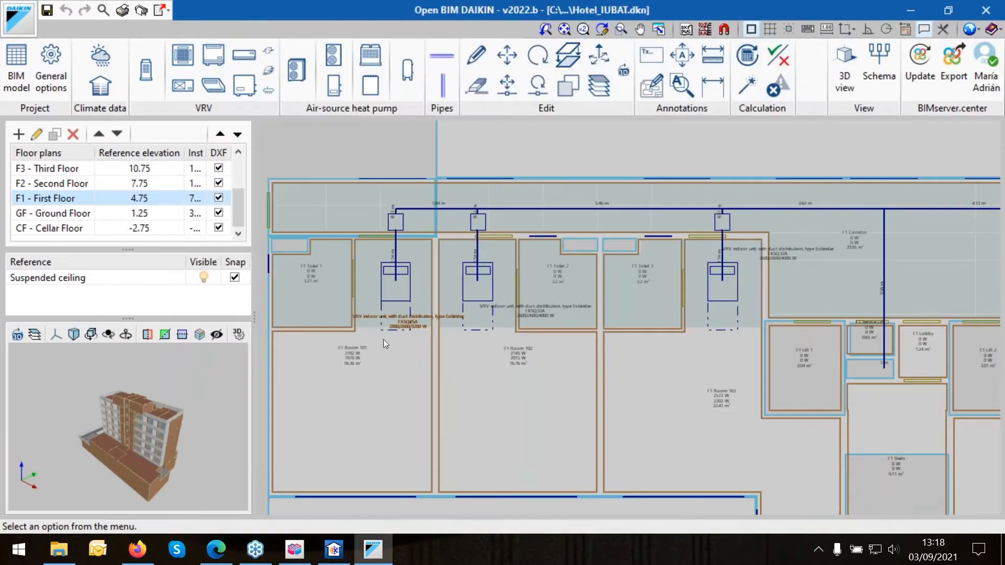
# Examine the spaces, horizontal pipes and VRV indoor units around Rooms 101 to 103 on the first-floor plan.
pyautogui.moveTo(364, 336)
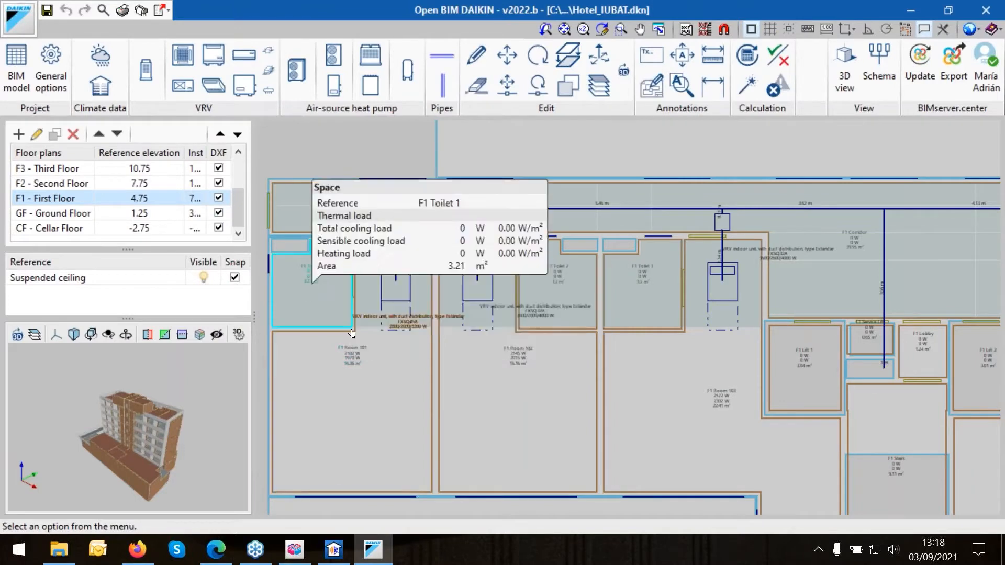
pyautogui.moveTo(442, 261)
pyautogui.scroll(3, 442, 261)
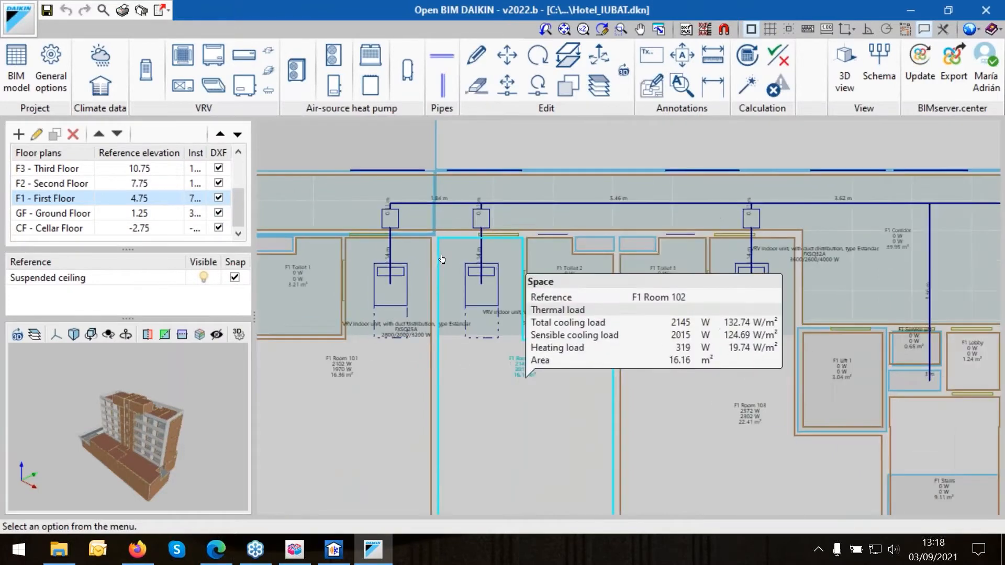
pyautogui.moveTo(373, 242)
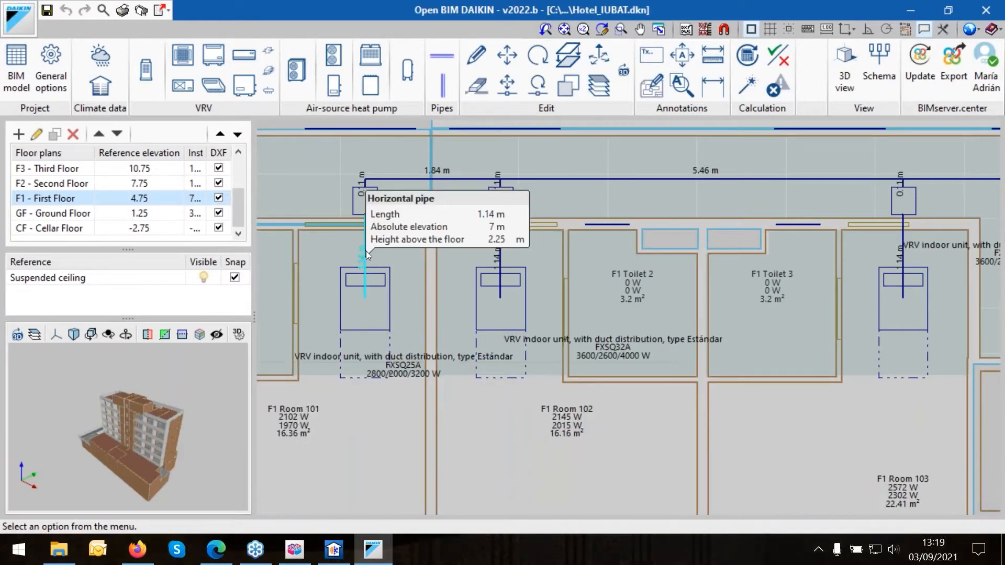
pyautogui.scroll(2, 366, 251)
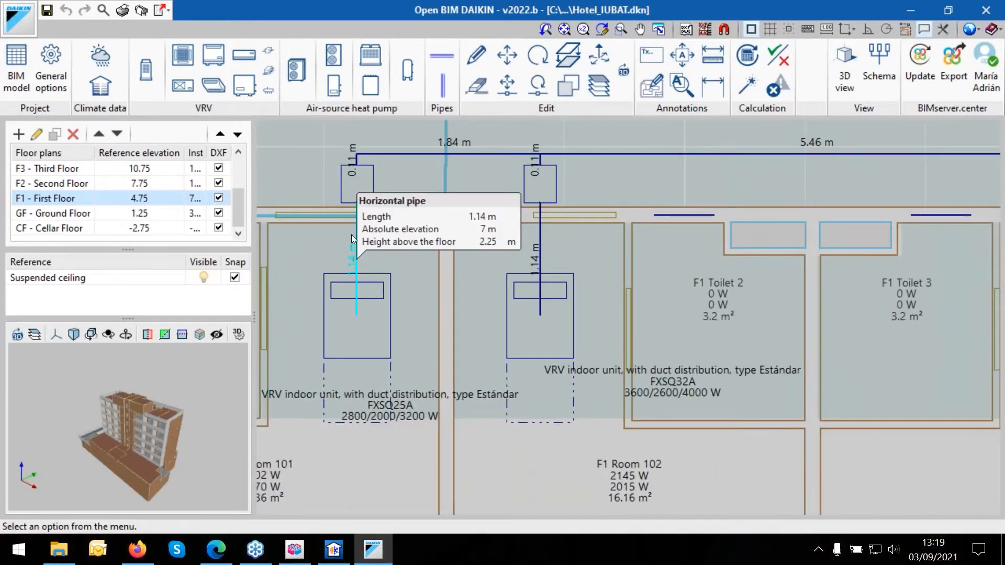
pyautogui.scroll(-3, 351, 239)
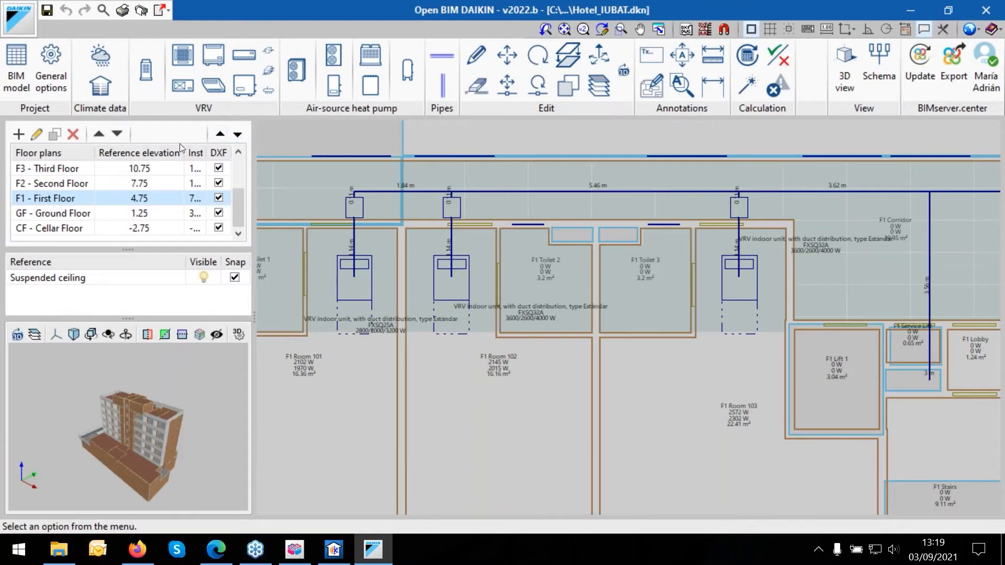
pyautogui.scroll(-2, 476, 169)
pyautogui.moveTo(476, 169)
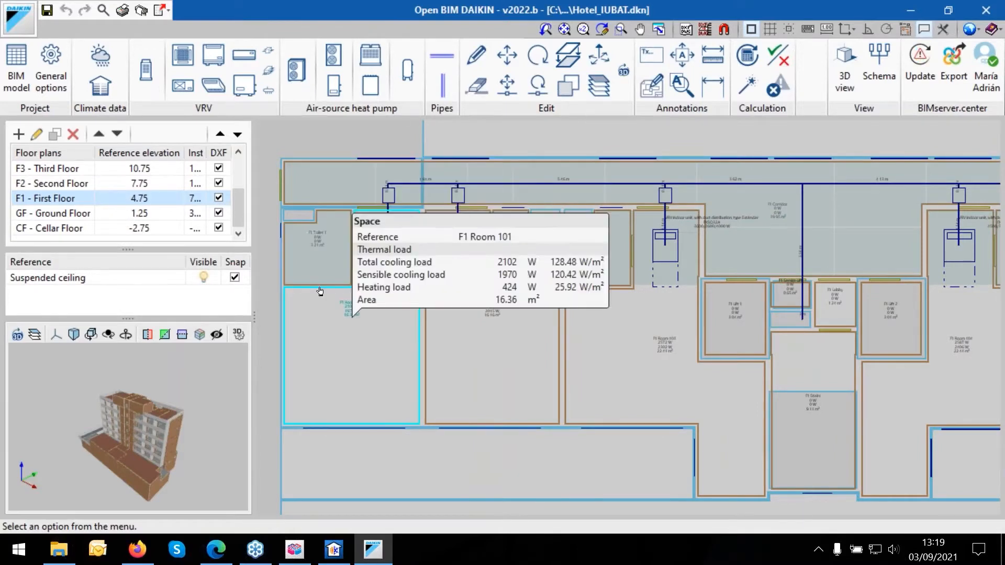
# Review the thermal loads and design parameters of the F1 Room 101 space and accept them without changes.
pyautogui.scroll(1, 370, 268)
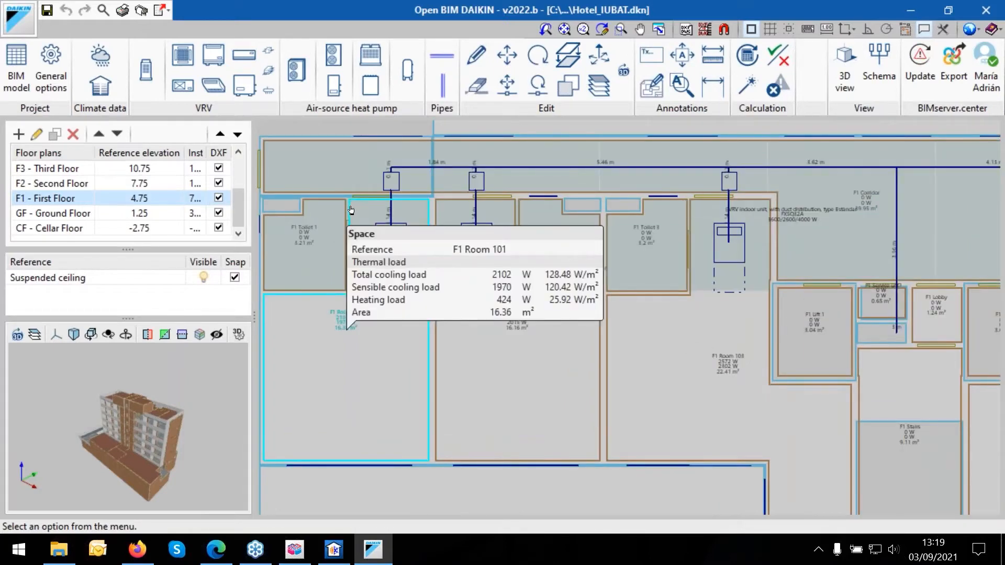
pyautogui.click(293, 299)
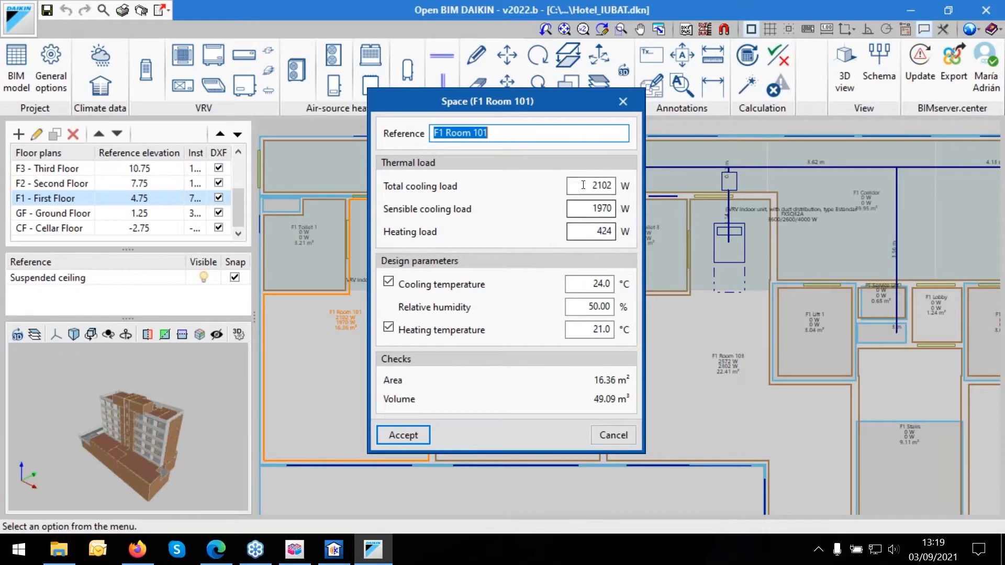
pyautogui.click(571, 232)
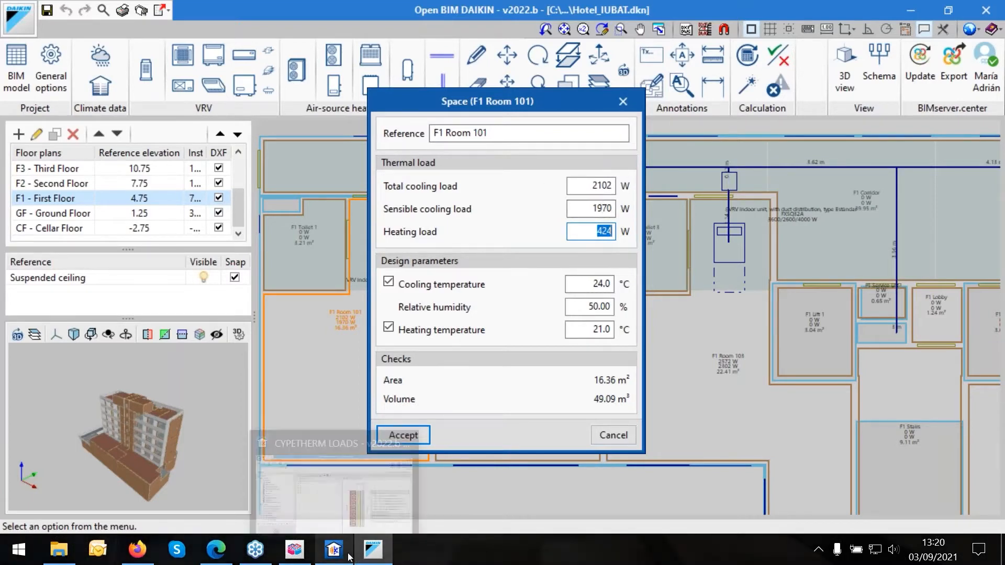
pyautogui.moveTo(348, 558)
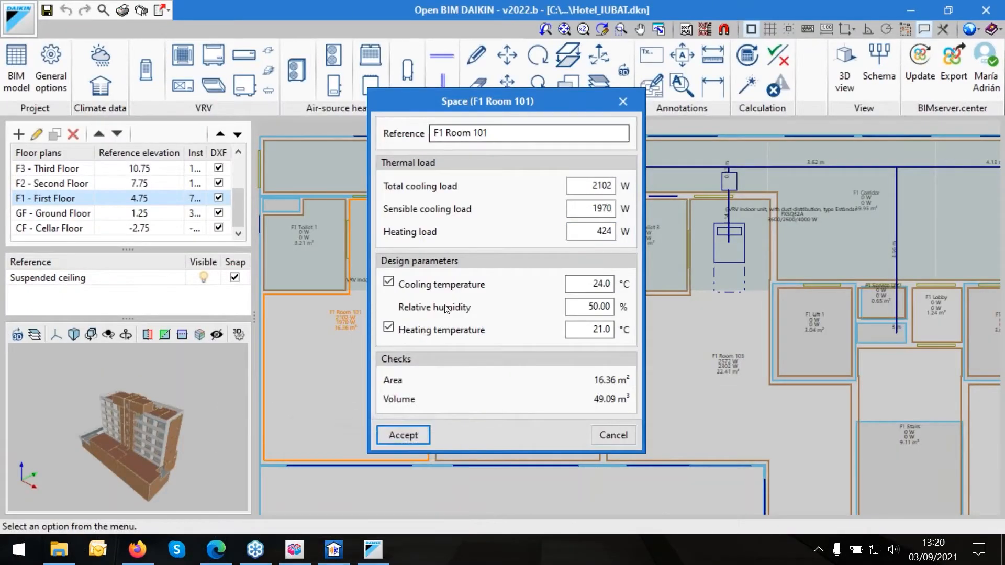
pyautogui.click(404, 434)
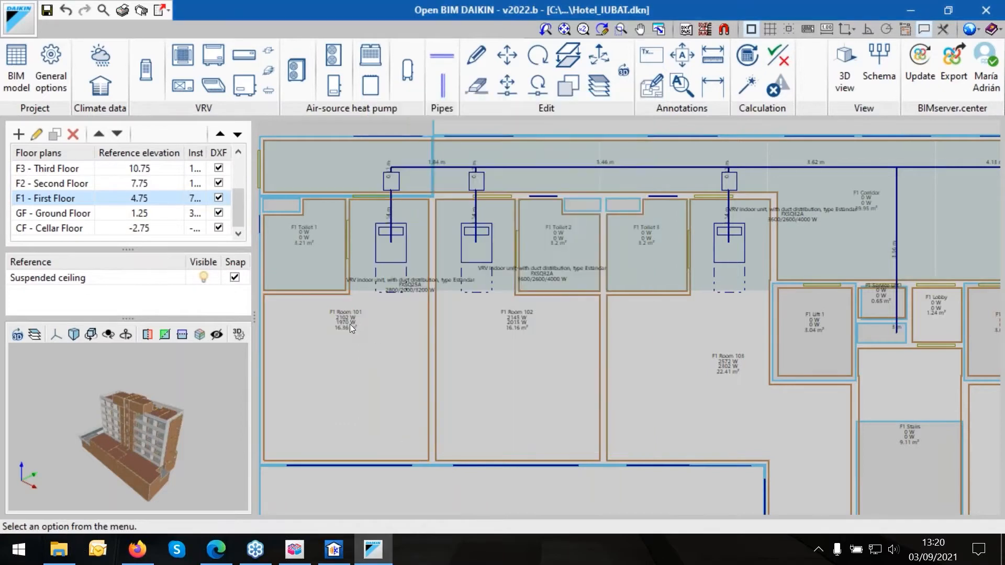
# Compare the load labels of Rooms 101 and 102 on the plan, reopening the F1 Room 101 space data and closing it unchanged.
pyautogui.scroll(2, 346, 323)
pyautogui.scroll(1, 332, 321)
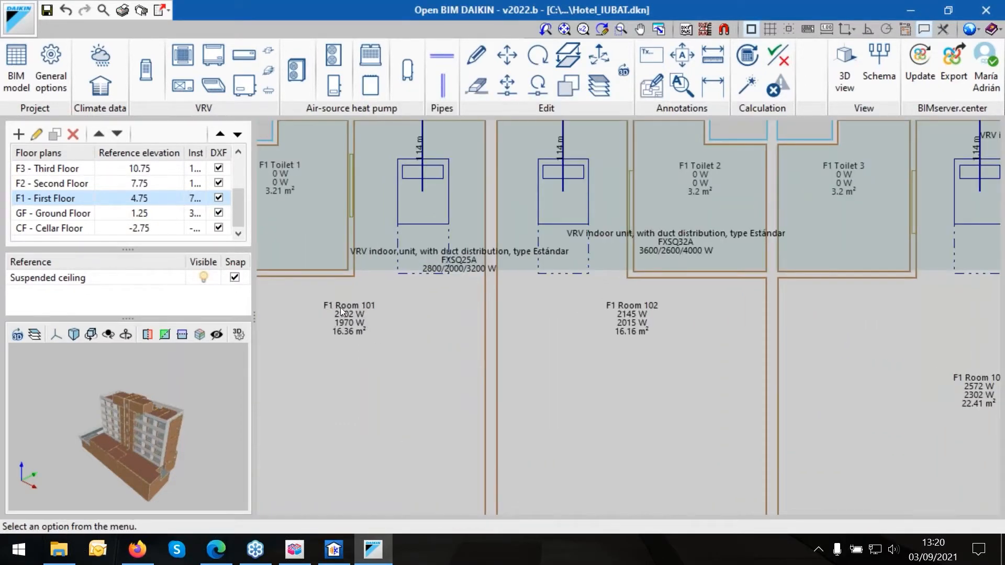
pyautogui.click(383, 277)
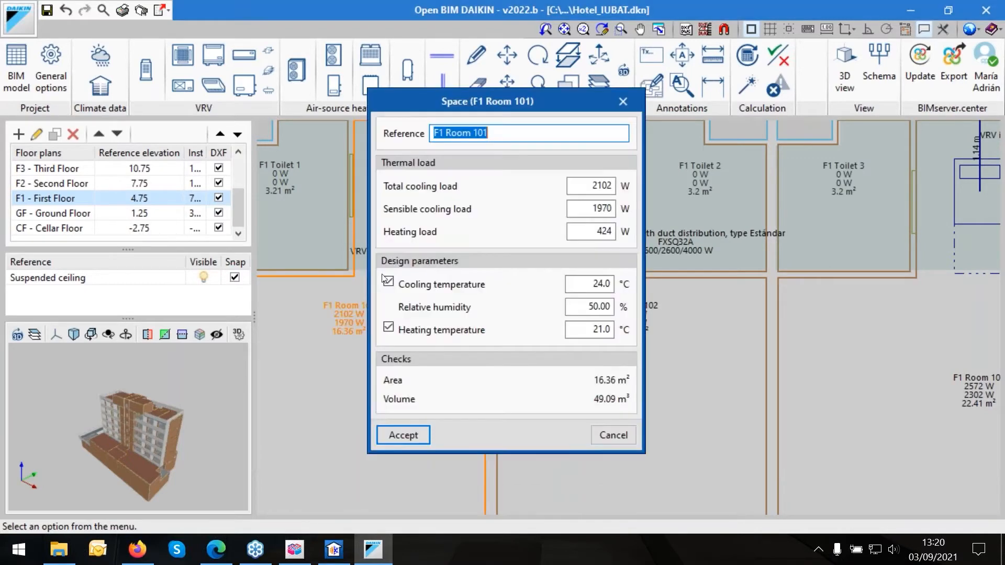
pyautogui.click(624, 102)
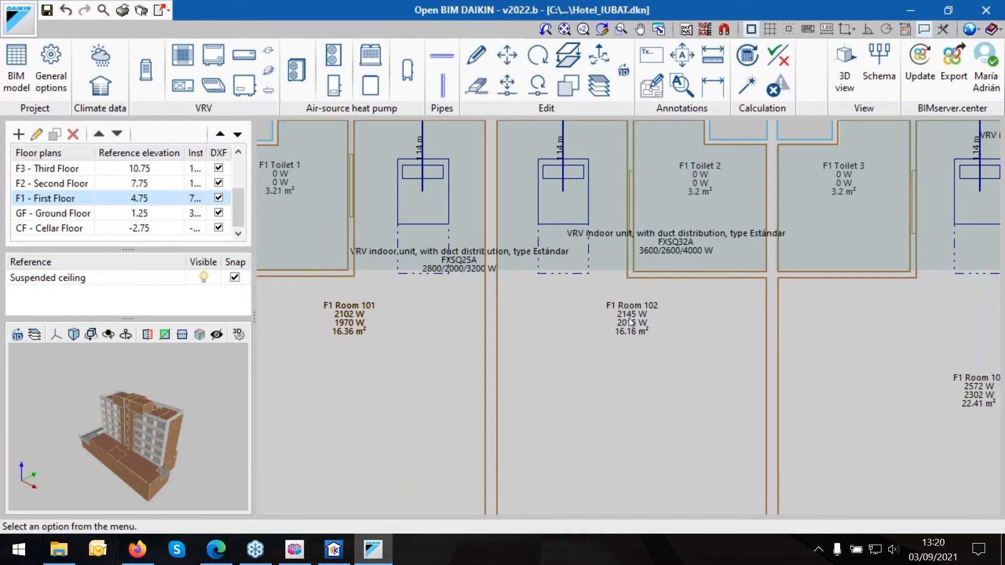
pyautogui.scroll(-4, 460, 312)
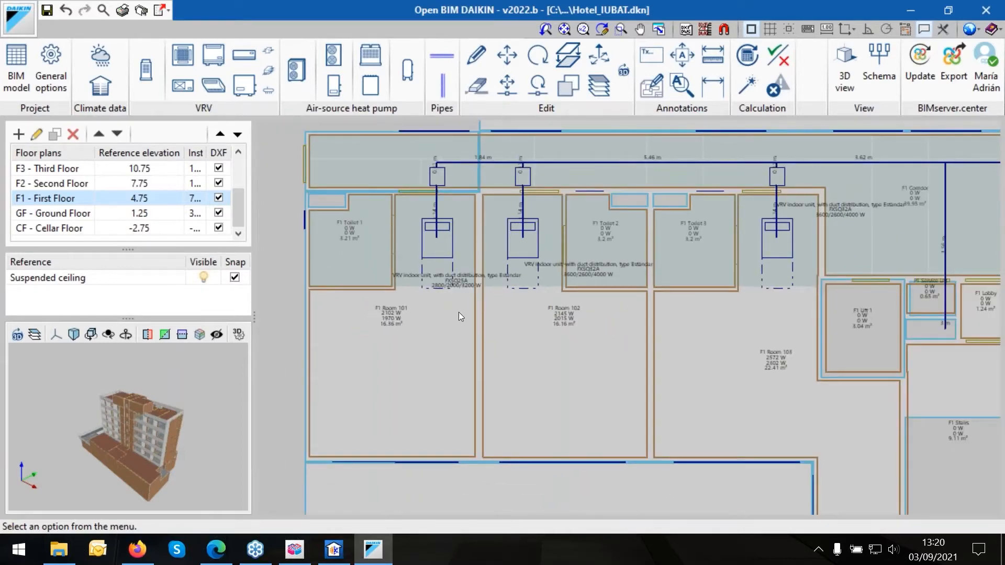
pyautogui.scroll(1, 459, 317)
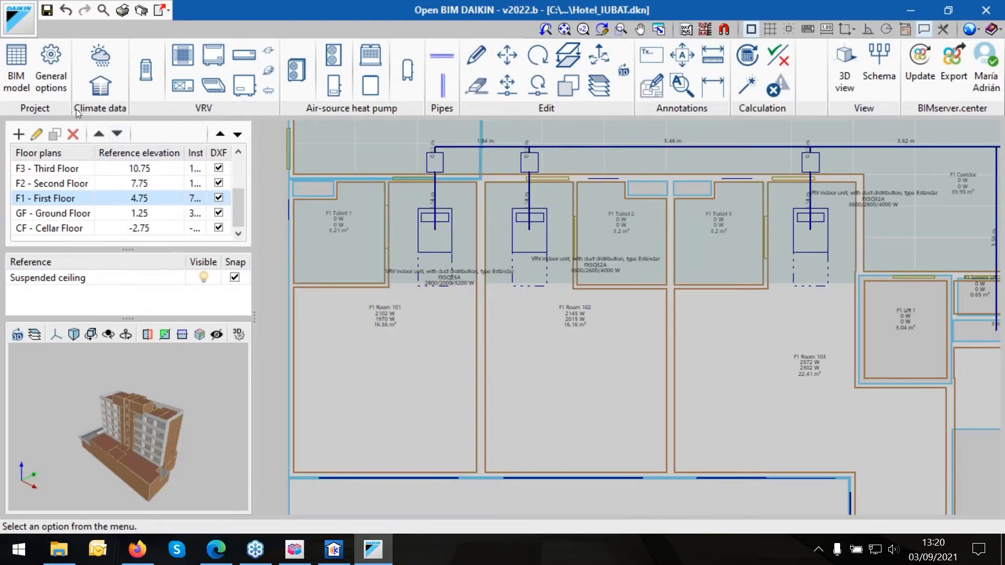
# Start an ASHRAE weather data import for the project location, selecting WMO region 2 - ASIA and country Bangladesh.
pyautogui.click(104, 58)
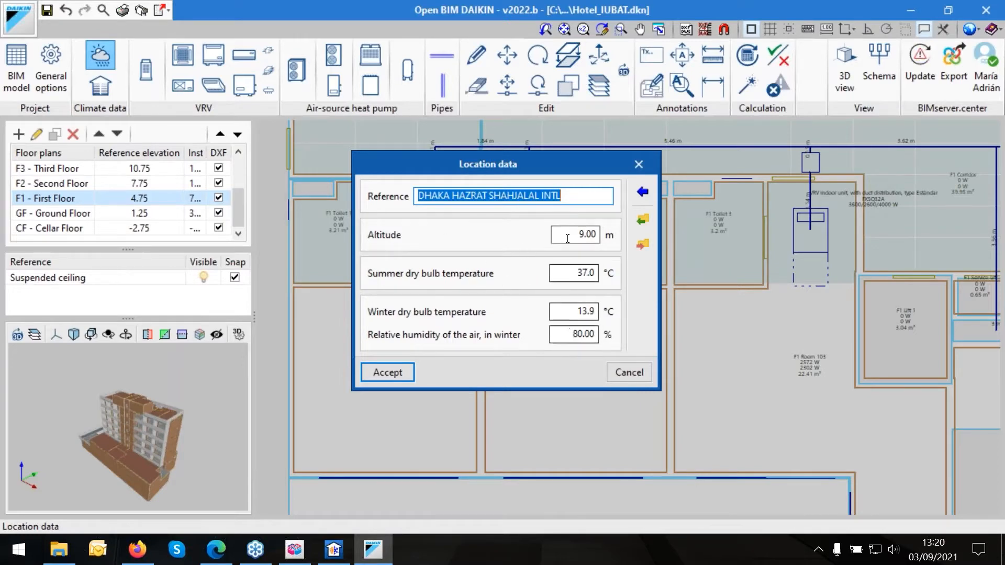
pyautogui.click(642, 198)
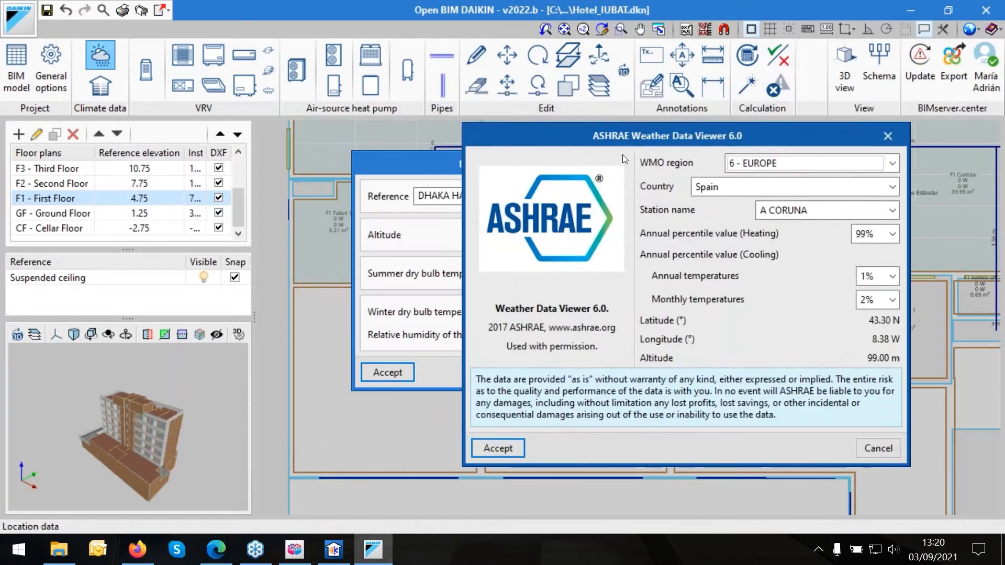
pyautogui.moveTo(616, 135); pyautogui.dragTo(598, 117)
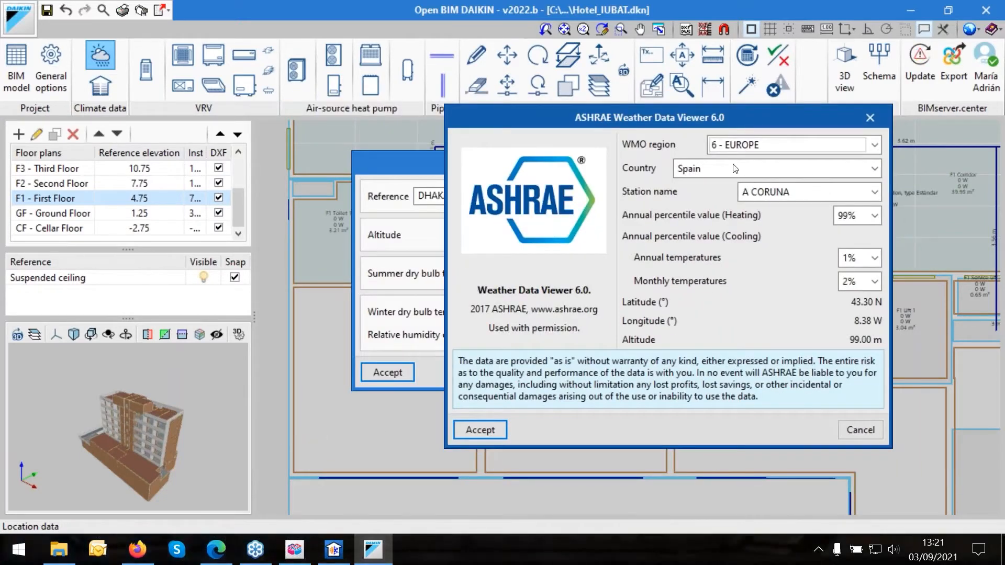
pyautogui.click(734, 146)
pyautogui.click(728, 178)
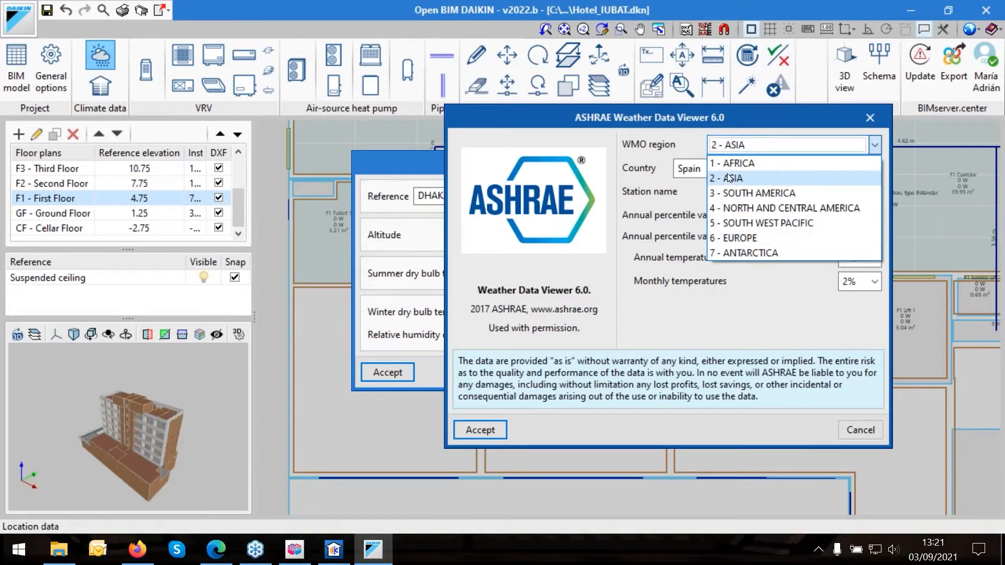
pyautogui.click(729, 169)
pyautogui.click(728, 216)
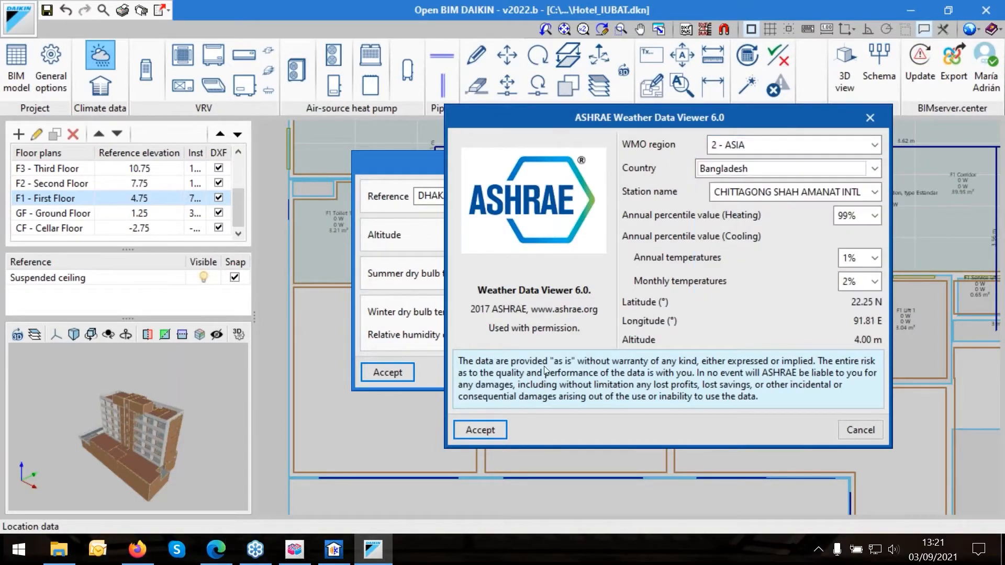
# Switch to CYPETHERM LOADS and check the thermal loads location data and its ASHRAE import options, closing both without changes.
pyautogui.click(340, 554)
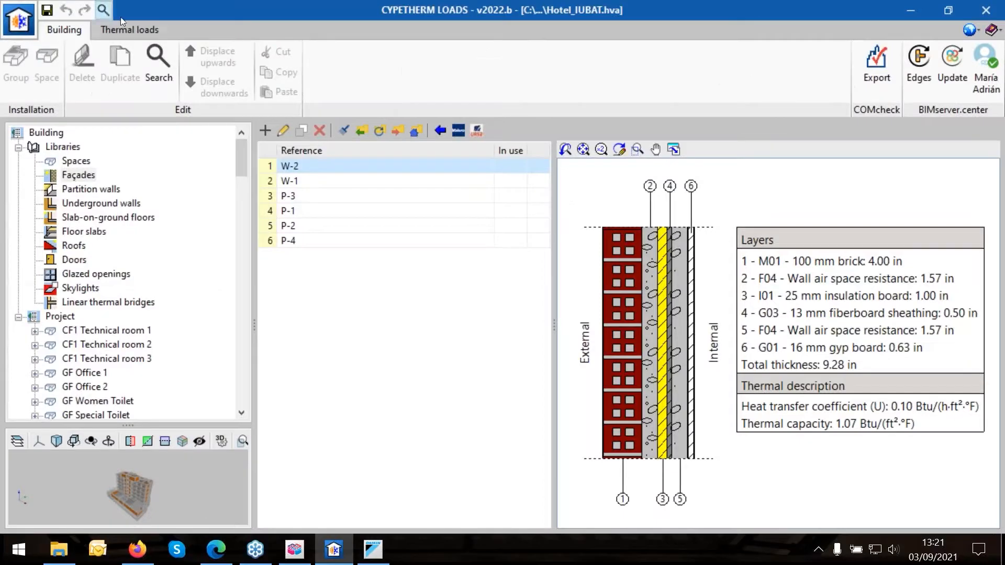
pyautogui.click(127, 27)
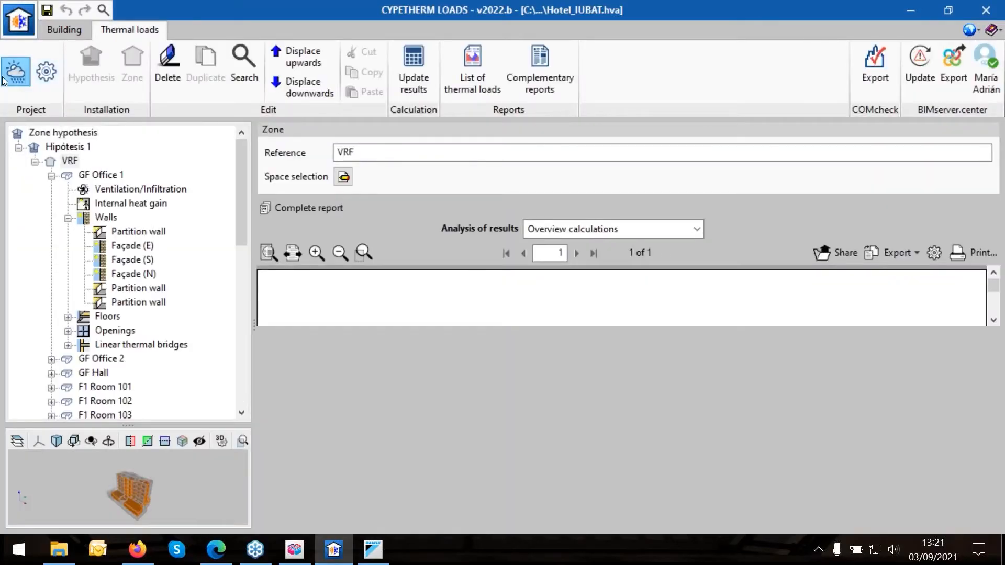
pyautogui.click(24, 75)
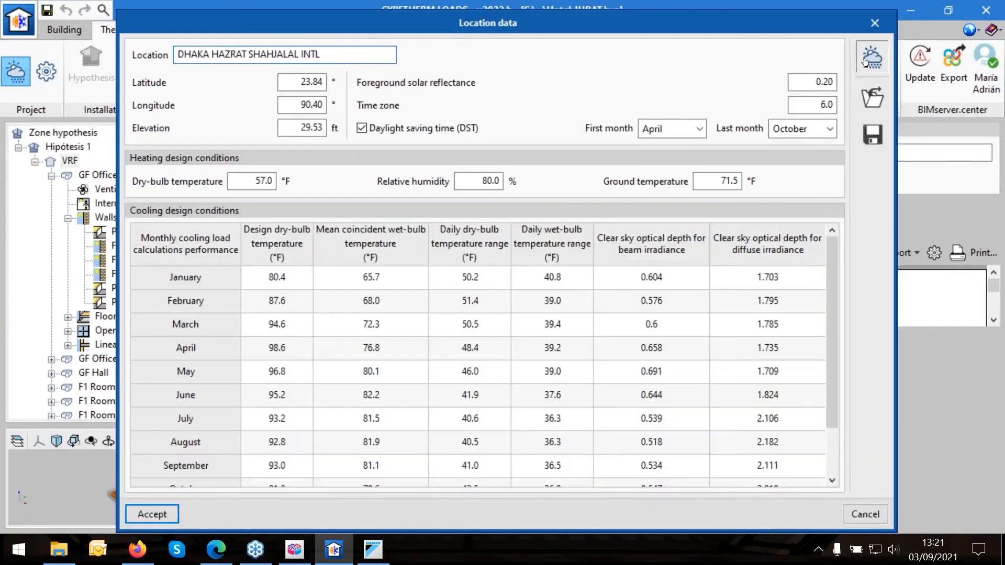
pyautogui.click(867, 62)
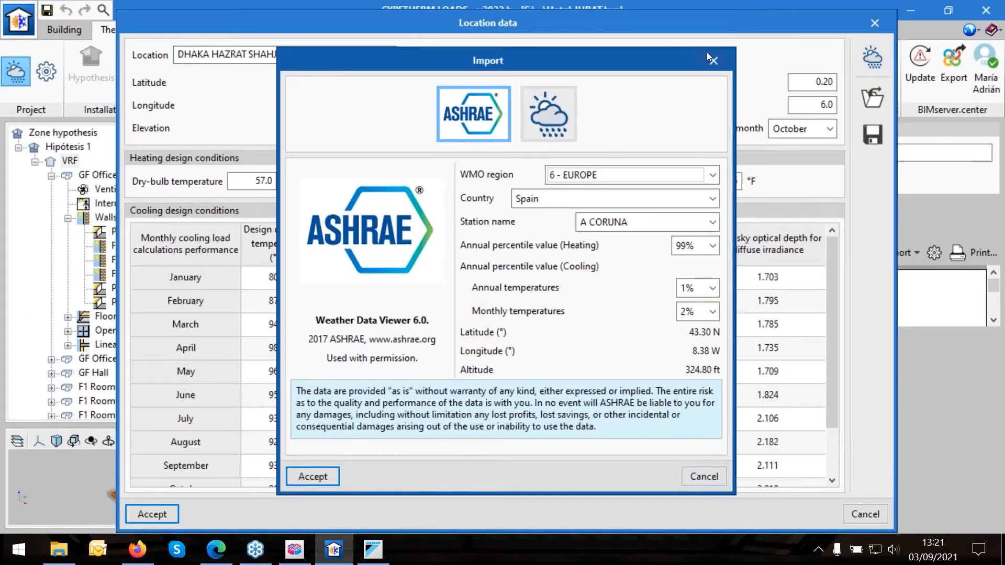
pyautogui.click(713, 61)
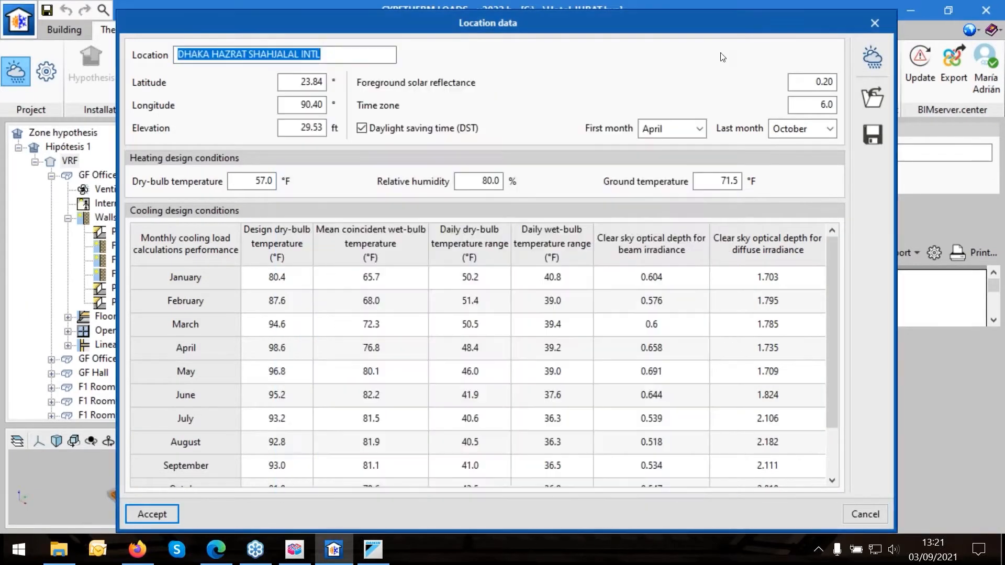
pyautogui.click(884, 20)
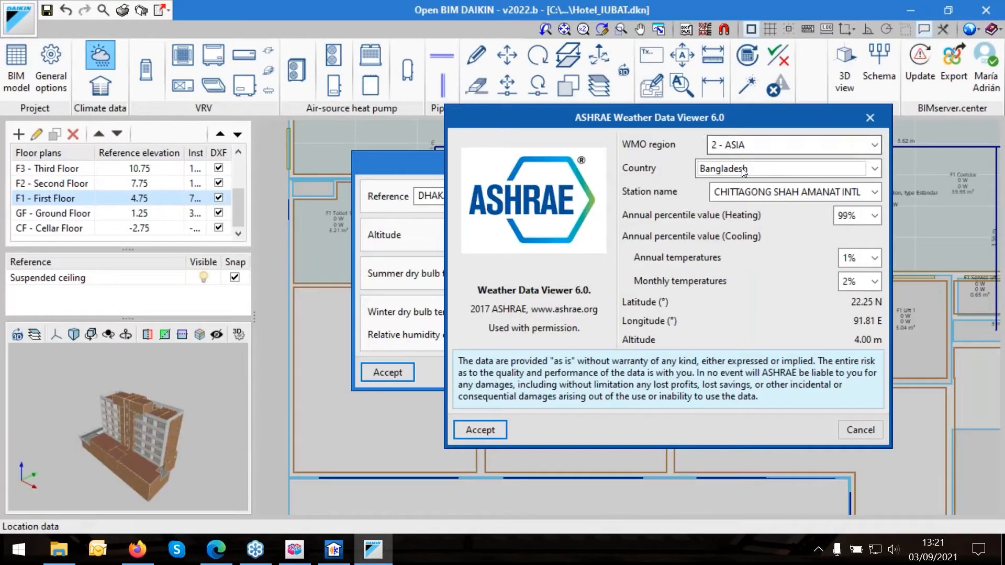
# Switch back to Open BIM DAIKIN, import the weather data of station DHAKA HAZRAT SHAHJALAL INTL and accept the location data.
pyautogui.click(748, 193)
pyautogui.click(752, 223)
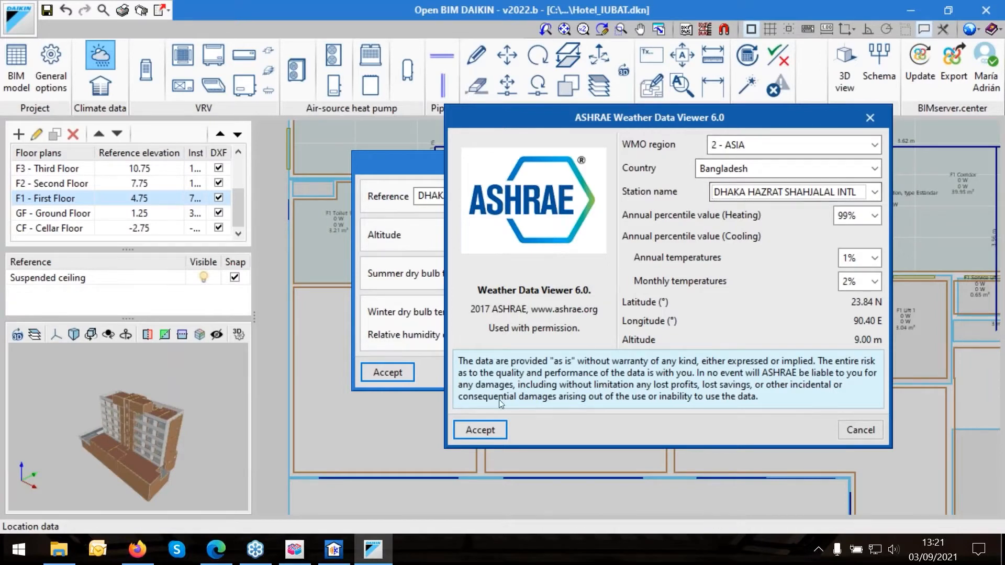
pyautogui.click(484, 432)
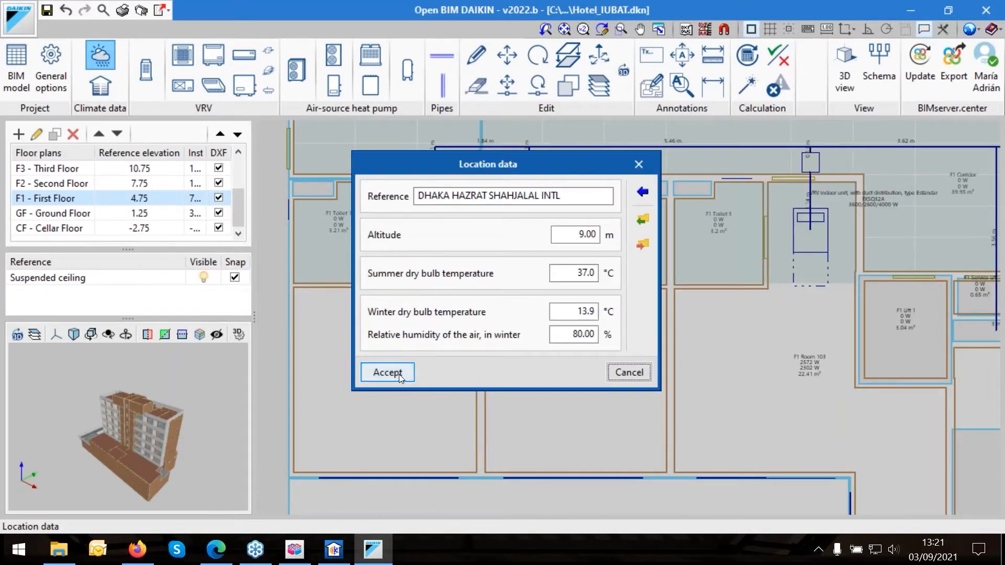
pyautogui.click(399, 375)
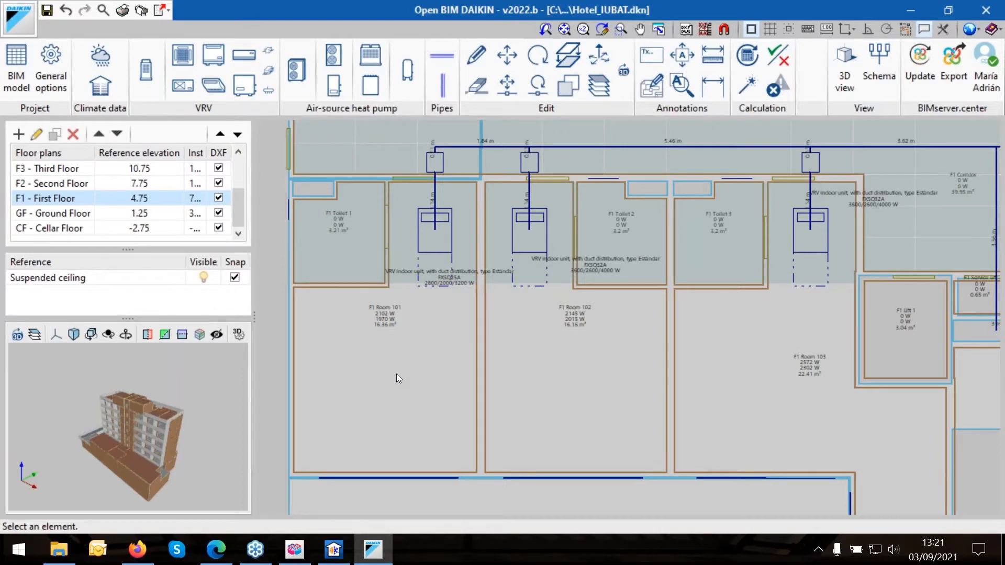
# Check the F1 - First Floor reference and installation elevations in the floor plan data and accept them unchanged.
pyautogui.scroll(1, 450, 162)
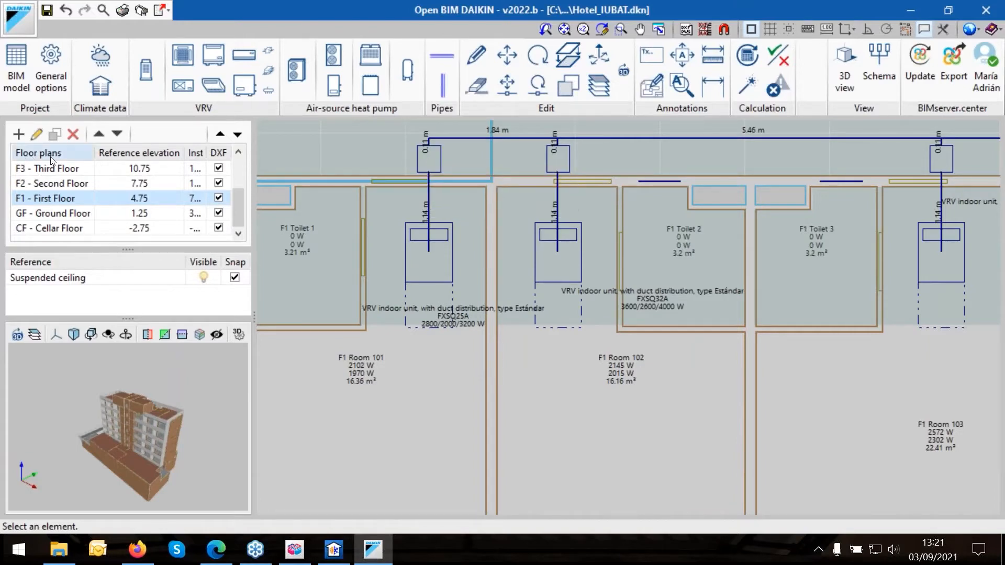
pyautogui.scroll(2, 52, 160)
pyautogui.scroll(-1, 55, 185)
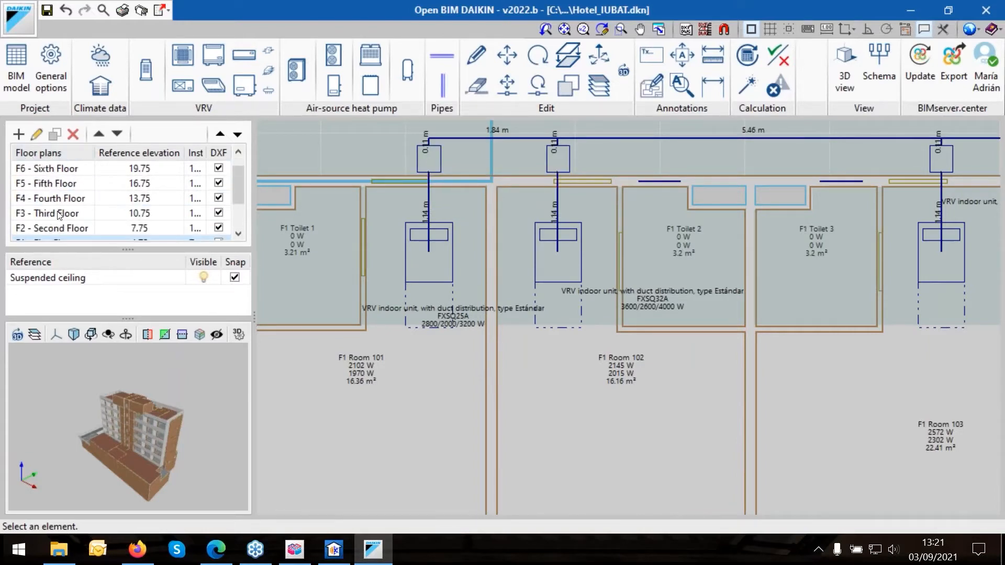
pyautogui.scroll(-3, 59, 214)
pyautogui.click(36, 135)
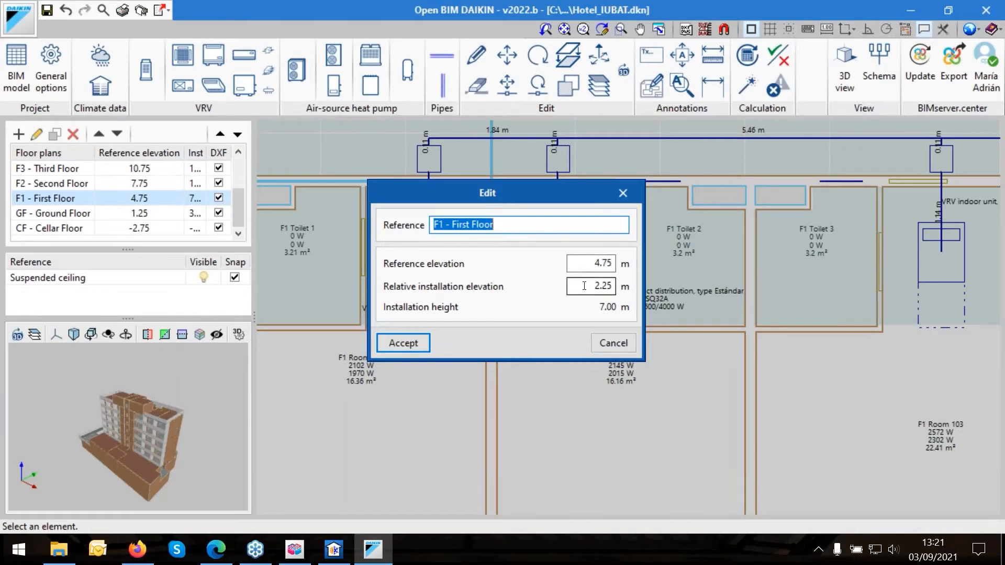
pyautogui.click(410, 344)
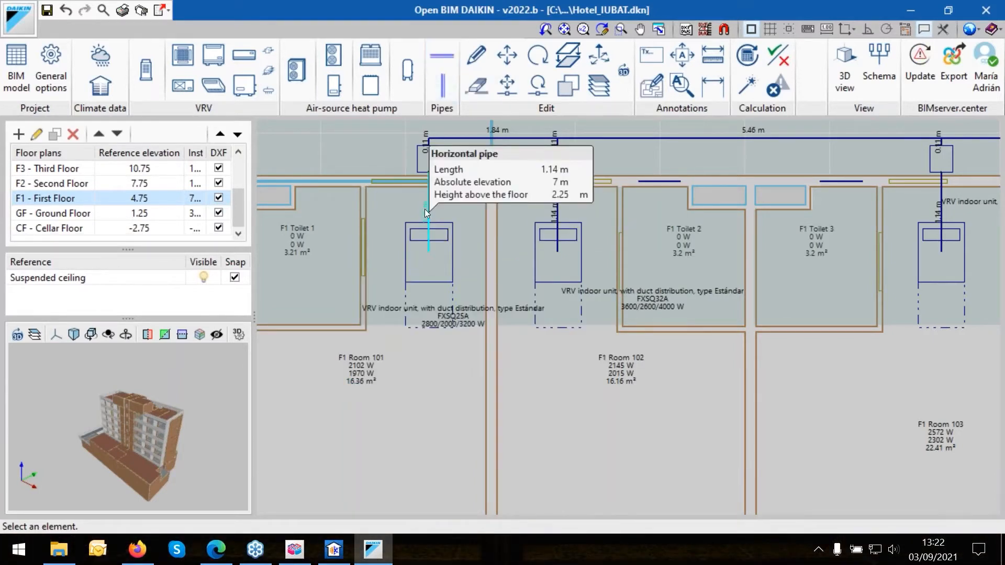
# Run the automatic sizing of the VRV indoor units and refrigerant pipes for the hotel installation.
pyautogui.scroll(-3, 422, 220)
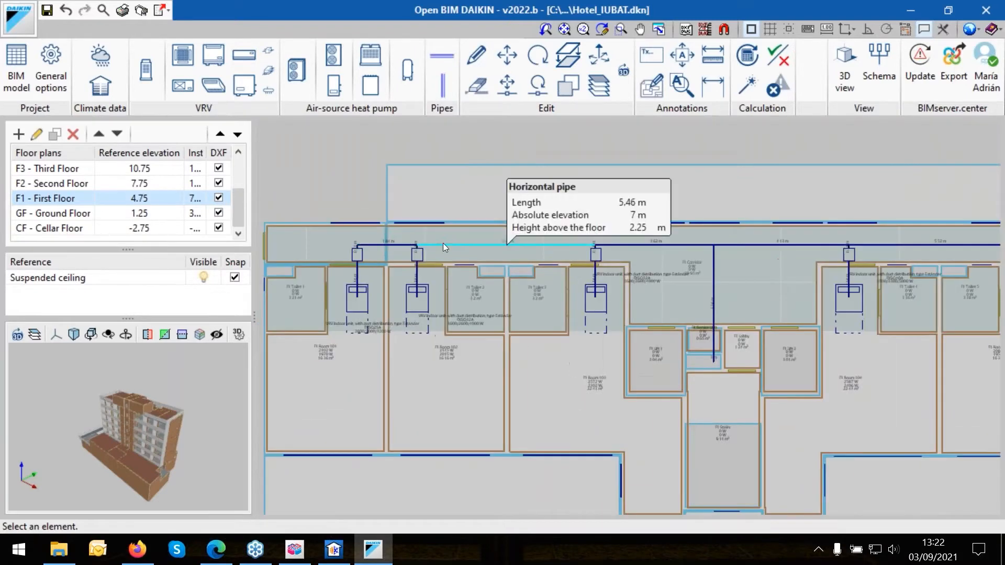
pyautogui.scroll(2, 447, 244)
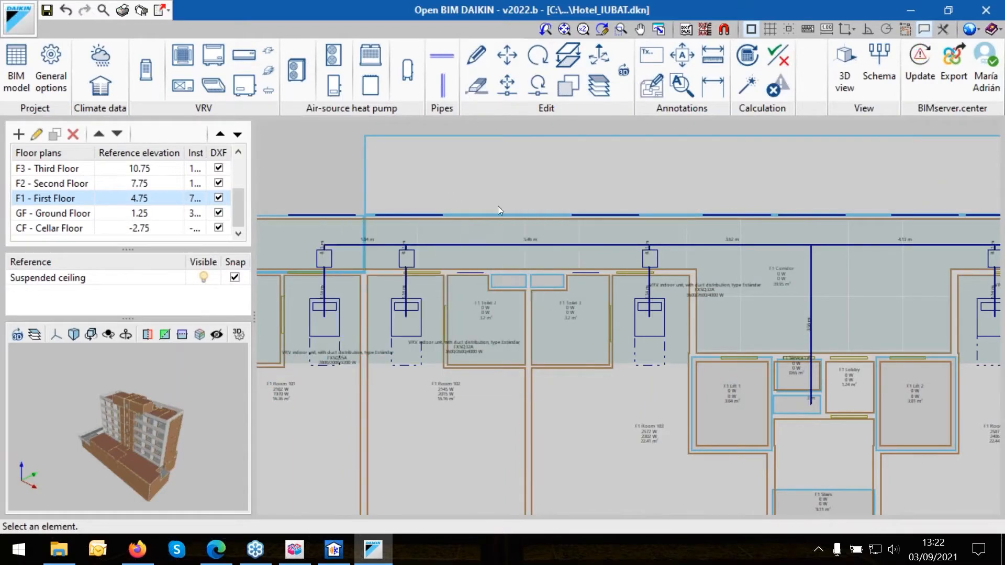
pyautogui.scroll(-2, 498, 211)
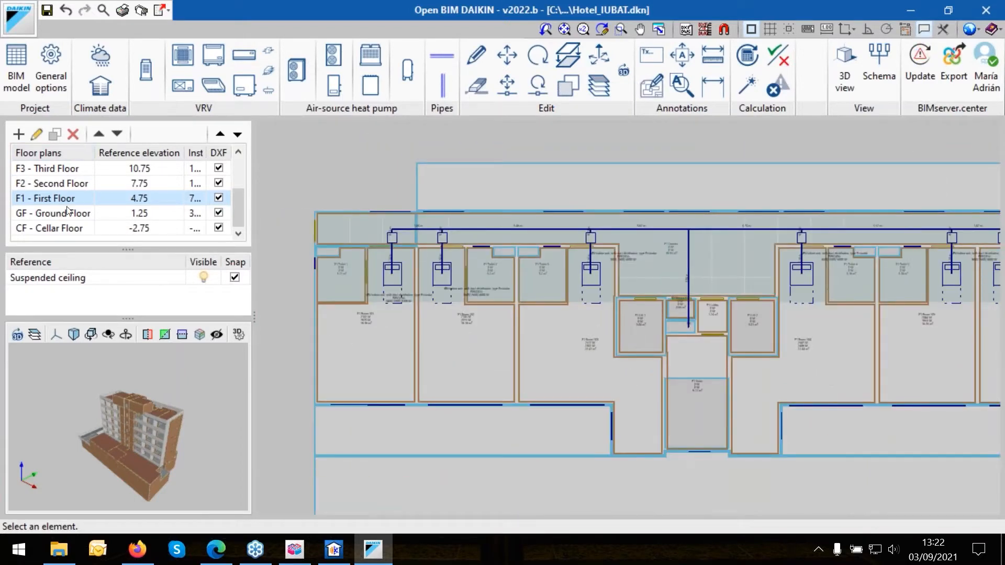
pyautogui.scroll(1, 379, 304)
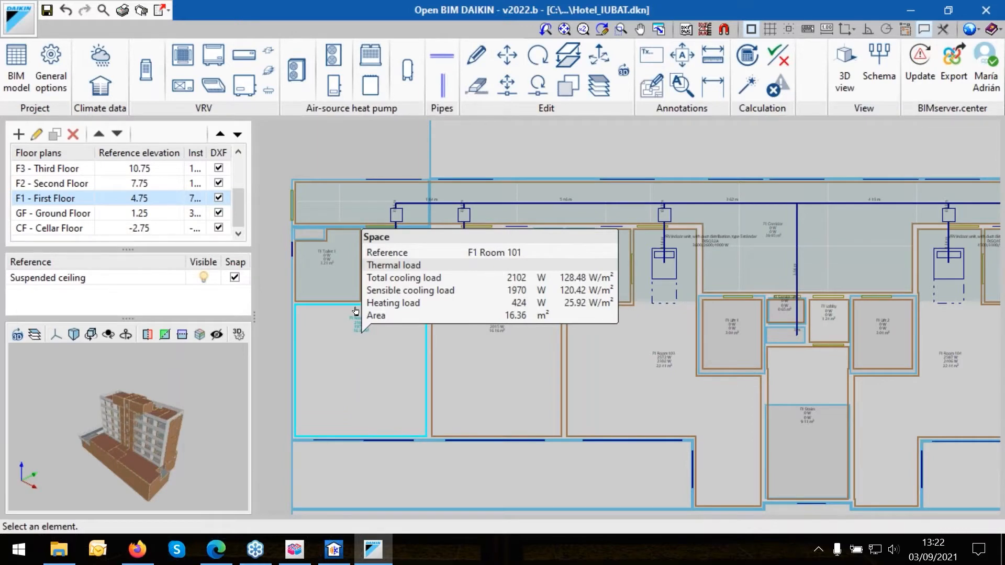
pyautogui.scroll(1, 436, 277)
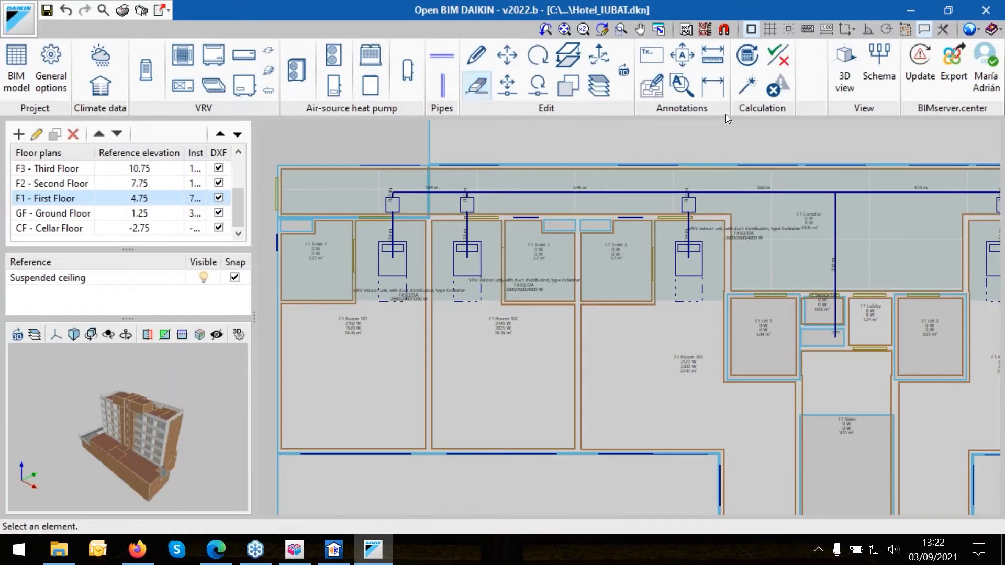
pyautogui.click(743, 88)
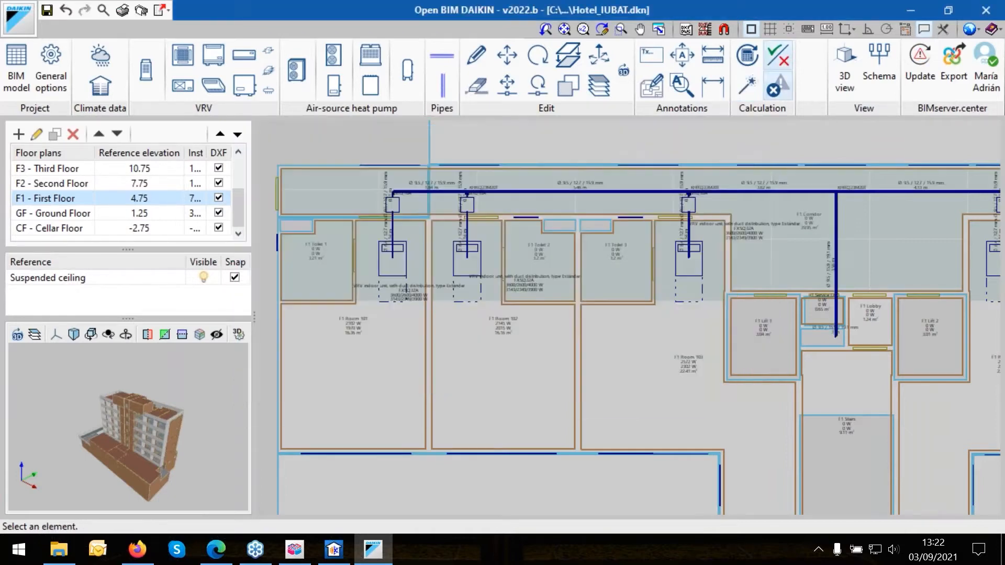
# Try model FXSQ25A for the ducted indoor unit of F1 Room 101, restore FXSQ32A and accept the unit data.
pyautogui.moveTo(399, 240)
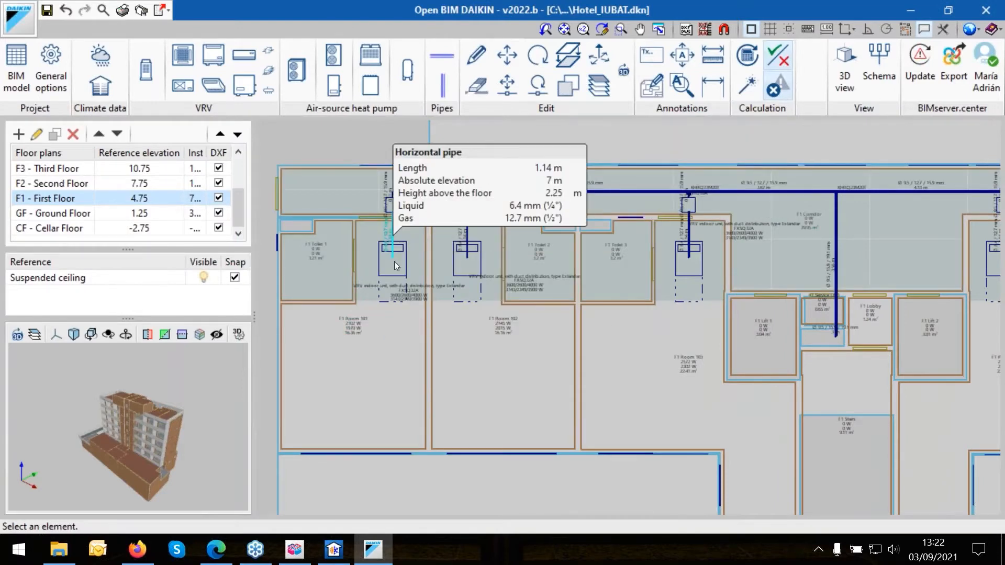
pyautogui.click(393, 264)
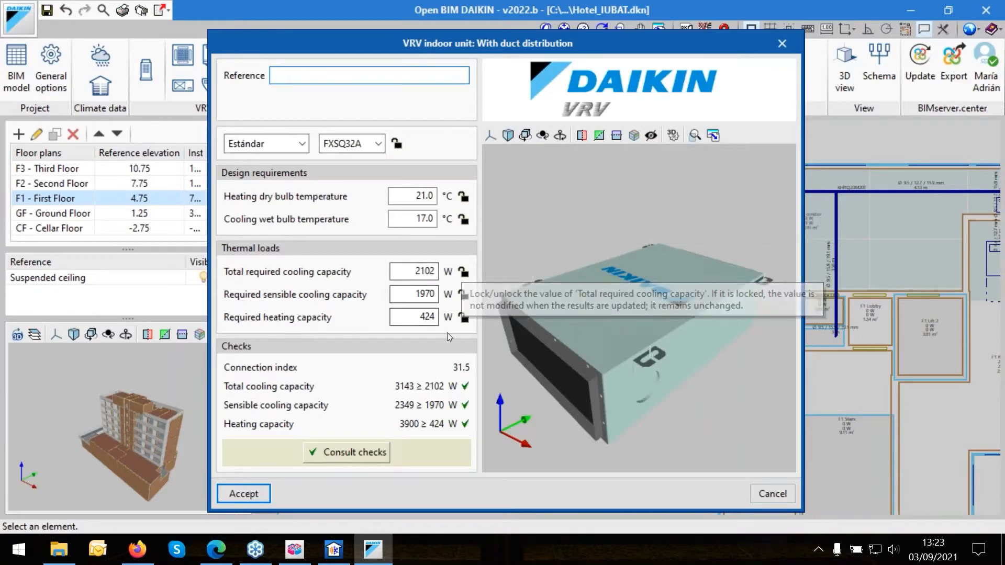
pyautogui.click(378, 144)
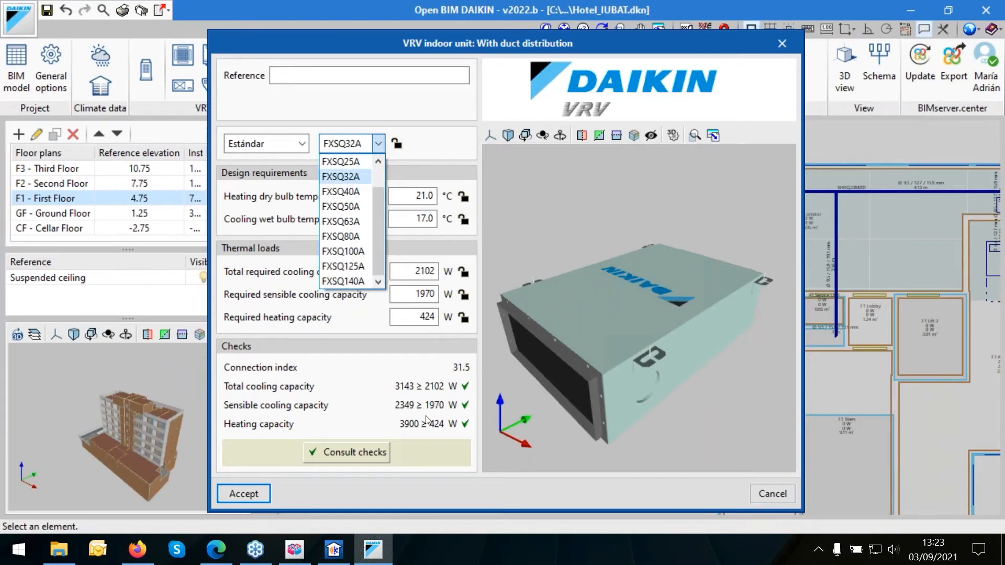
pyautogui.click(434, 111)
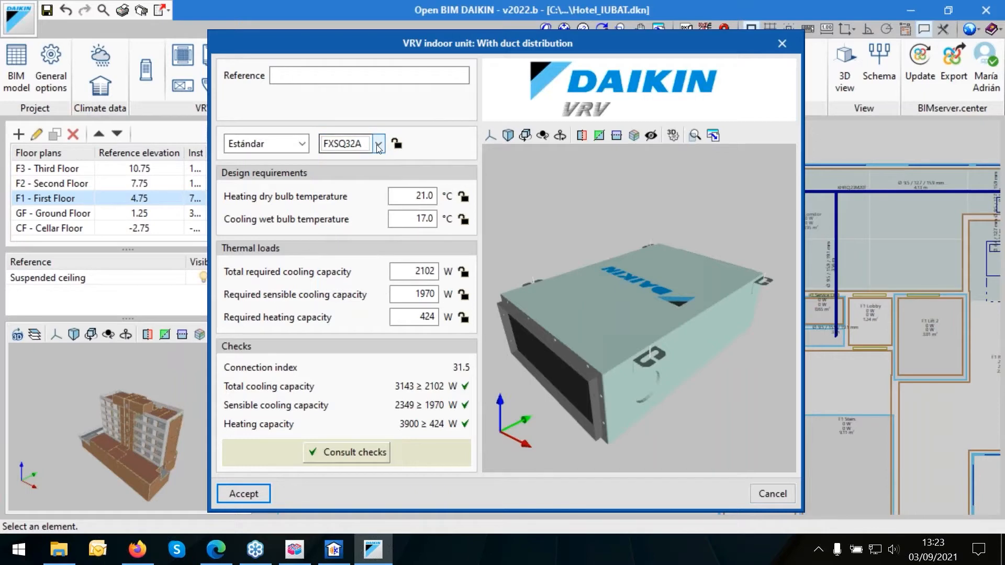
pyautogui.click(378, 147)
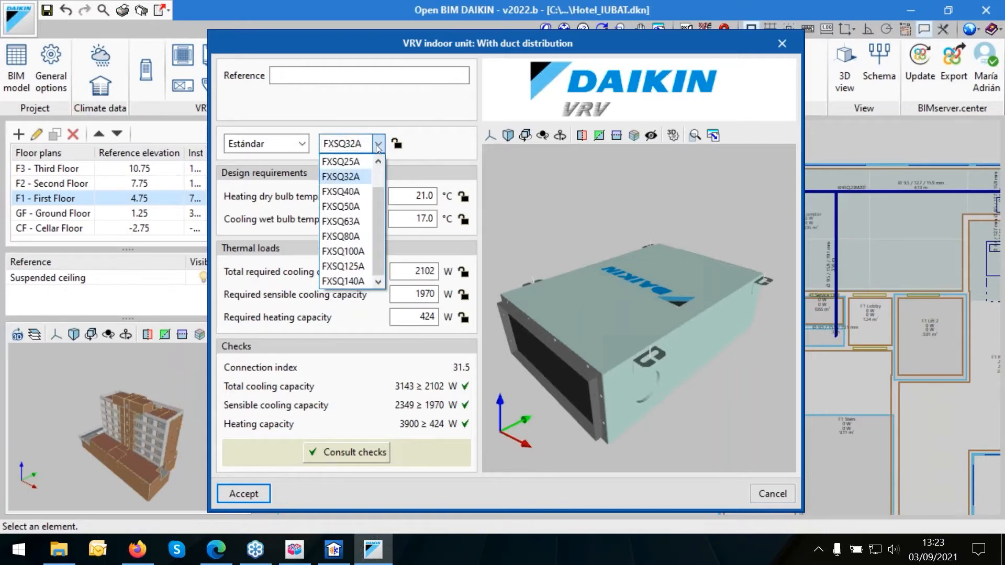
pyautogui.click(341, 162)
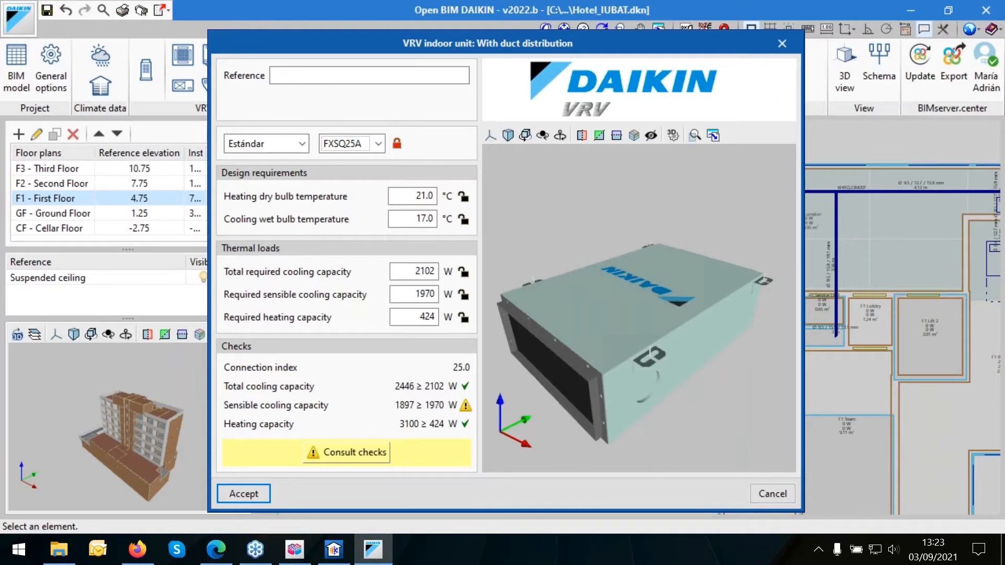
pyautogui.click(379, 144)
pyautogui.click(361, 177)
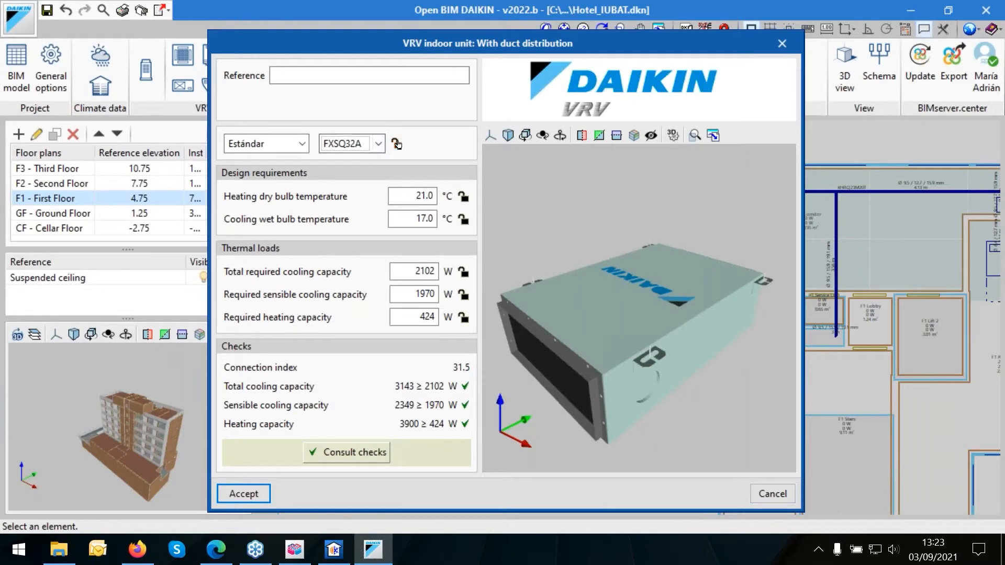
pyautogui.click(244, 494)
# Reopen the F1 Room 101 indoor unit, review its required capacities and checks, and accept it unchanged.
pyautogui.moveTo(398, 252)
pyautogui.scroll(4, 397, 252)
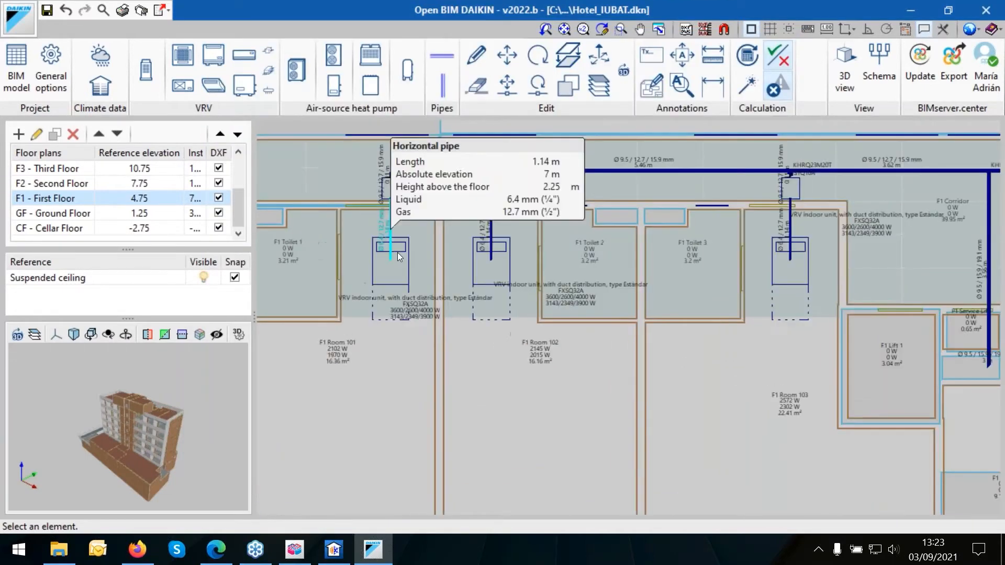
pyautogui.moveTo(365, 264)
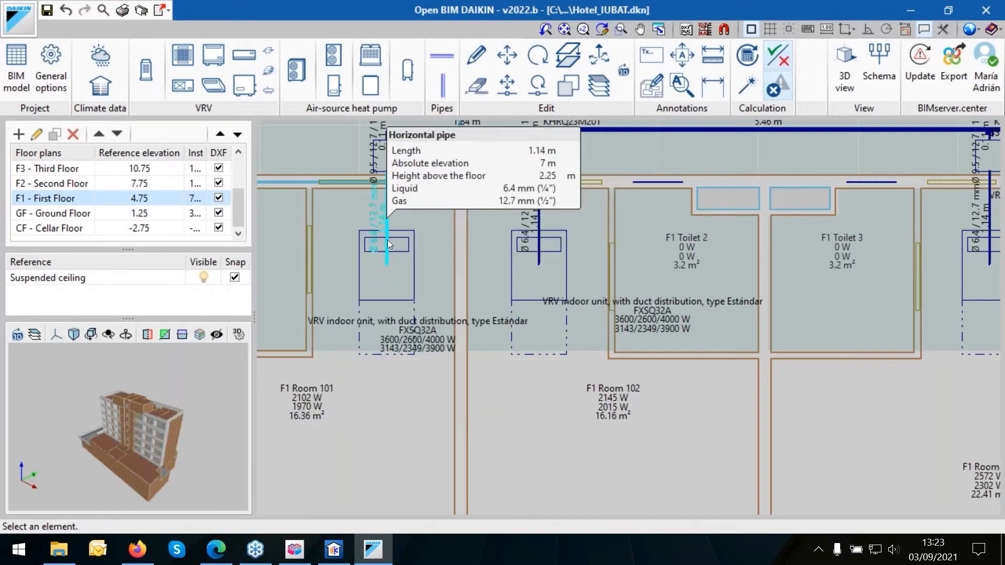
pyautogui.click(386, 266)
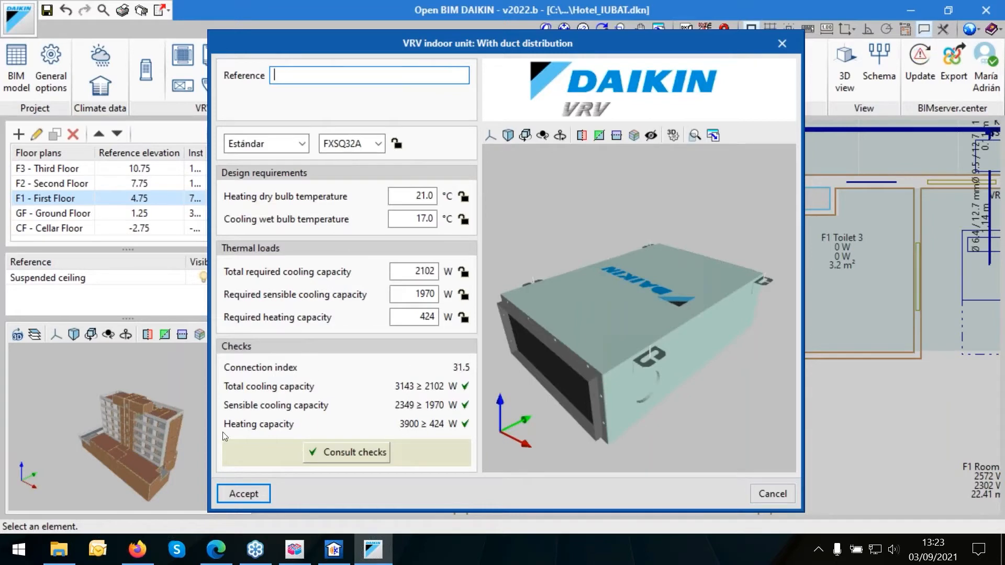
pyautogui.click(244, 494)
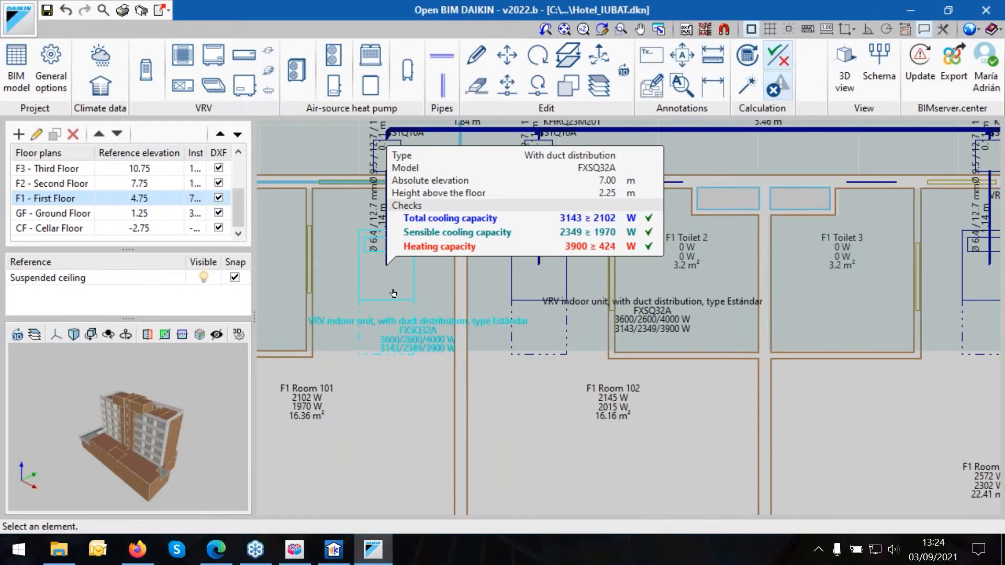
# Examine the capacity checks of the F1 Room 101 indoor unit and the pipe diameters along the first-floor corridor.
pyautogui.moveTo(461, 281)
pyautogui.moveTo(414, 277)
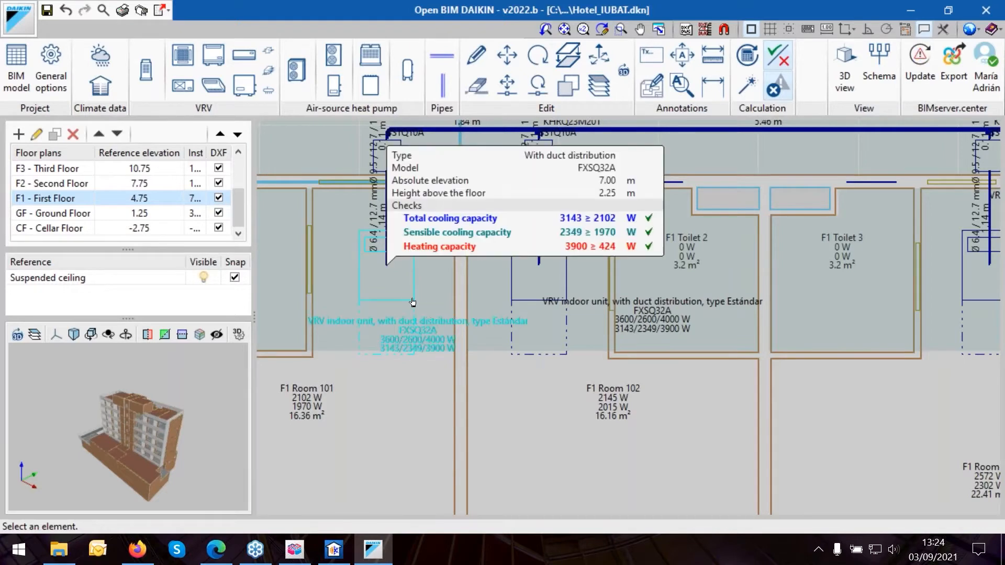
pyautogui.scroll(1, 435, 329)
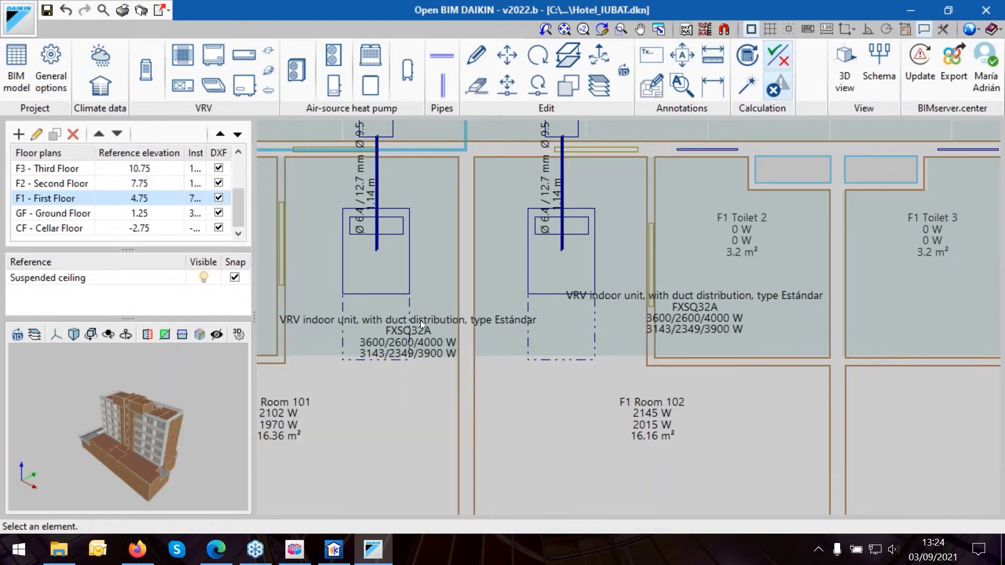
pyautogui.moveTo(412, 311)
pyautogui.scroll(-1, 412, 311)
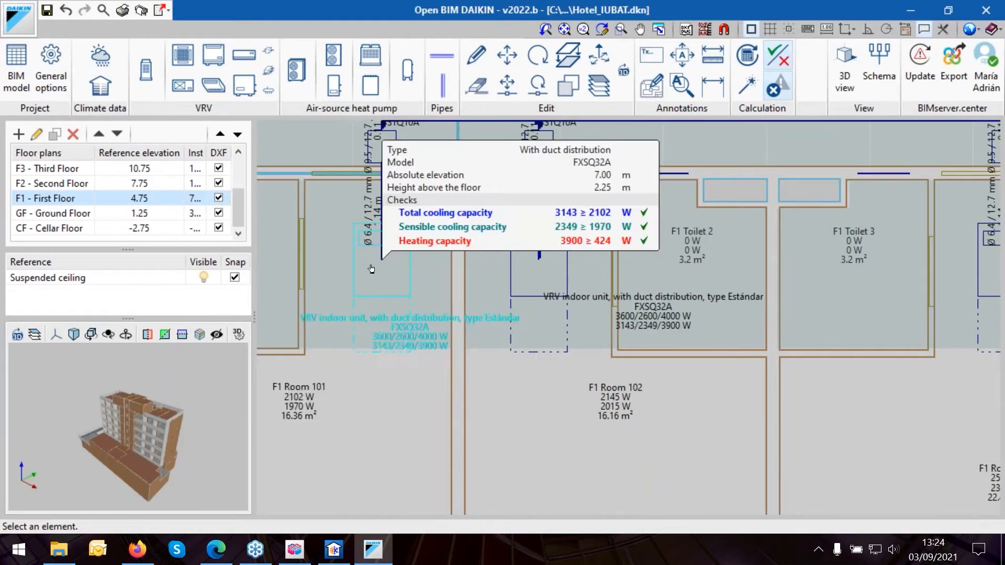
pyautogui.moveTo(386, 213)
pyautogui.scroll(2, 377, 189)
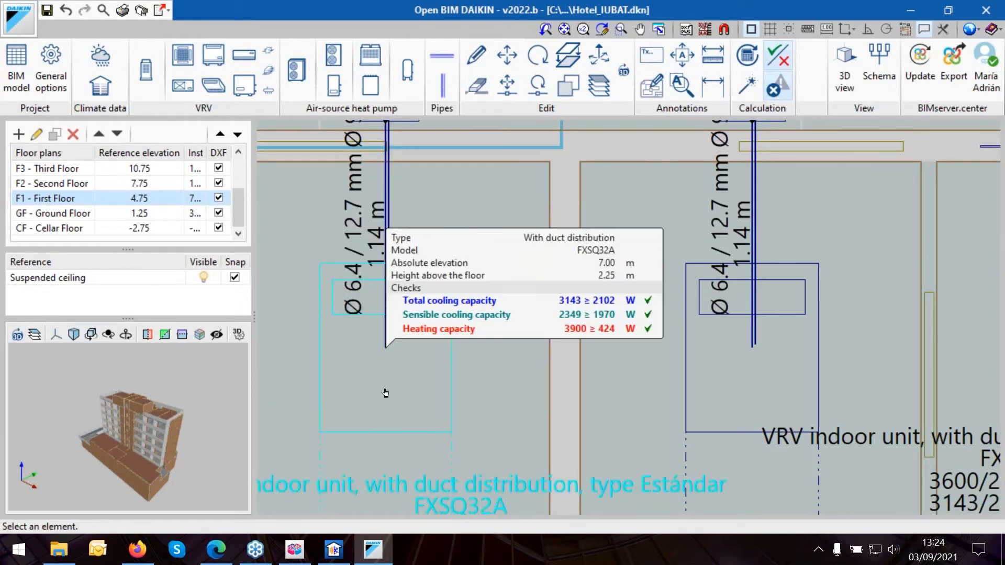
pyautogui.scroll(-4, 377, 385)
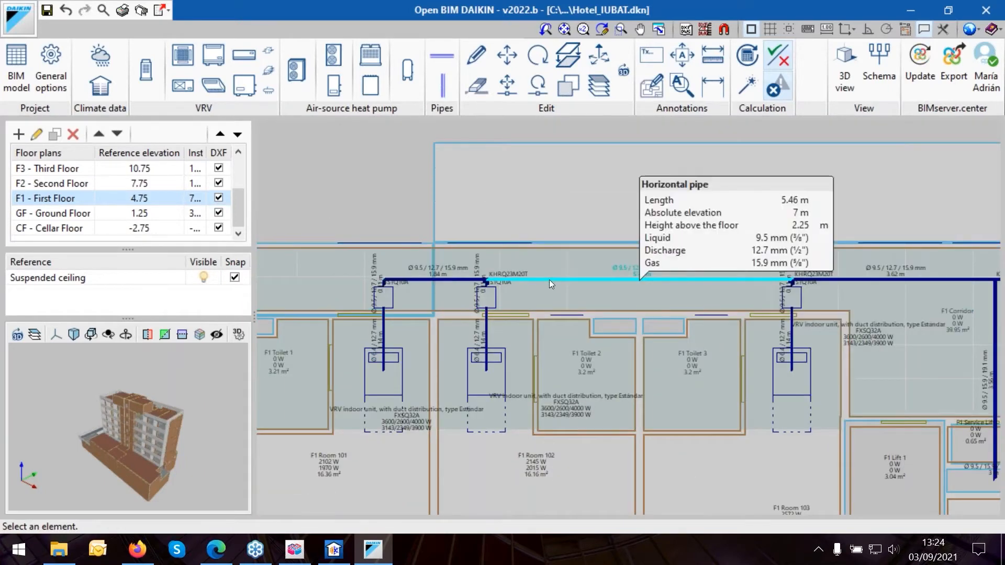
pyautogui.scroll(-4, 463, 289)
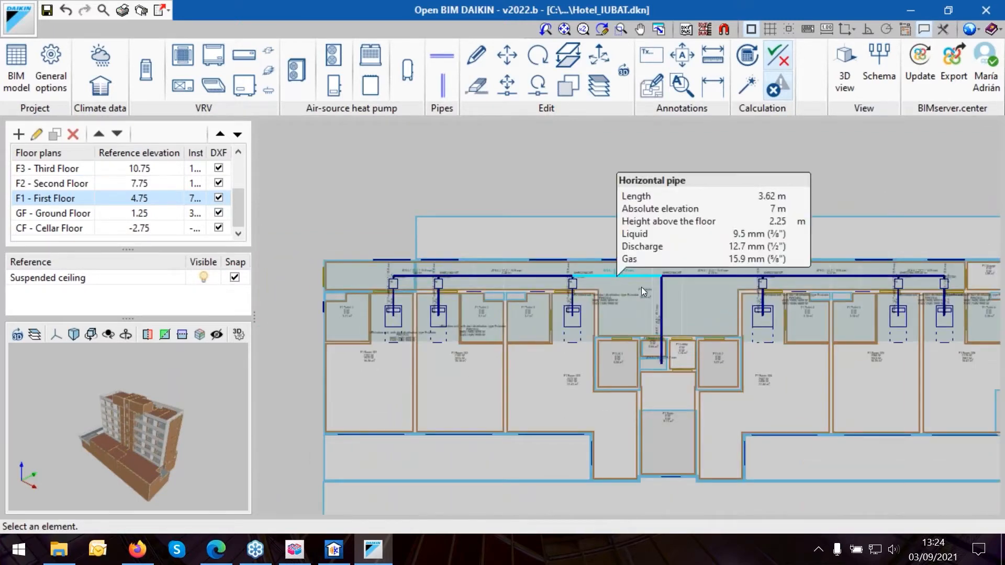
# Show the installation in 3D with the Hotel_IUBAT_LOADS and Hotel_IUBAT models hidden and element information enabled.
pyautogui.click(841, 64)
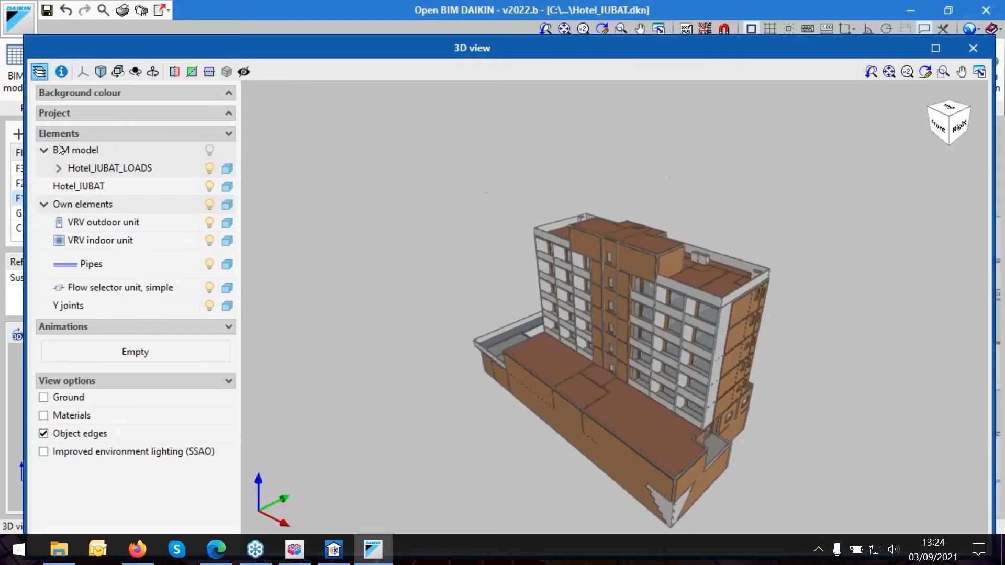
pyautogui.click(207, 169)
pyautogui.click(209, 187)
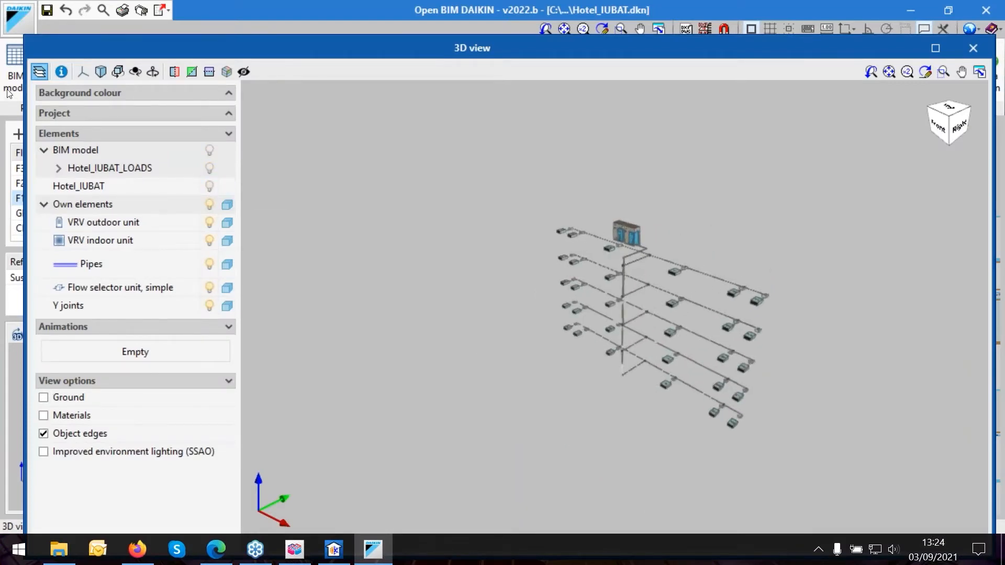
pyautogui.click(62, 71)
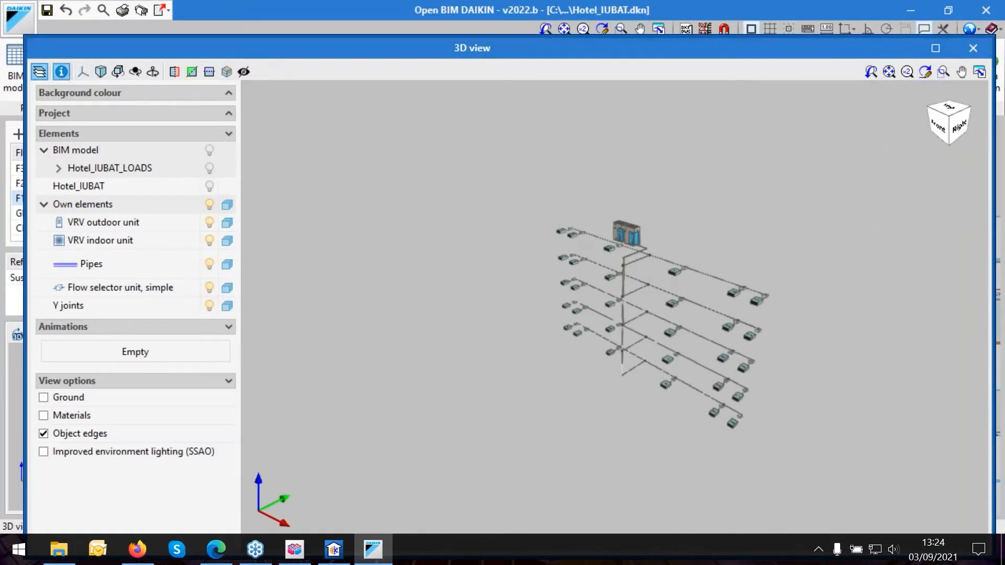
# Inspect the properties of a Y branch in the 3D VRV pipe network and close the 3D view.
pyautogui.moveTo(622, 239)
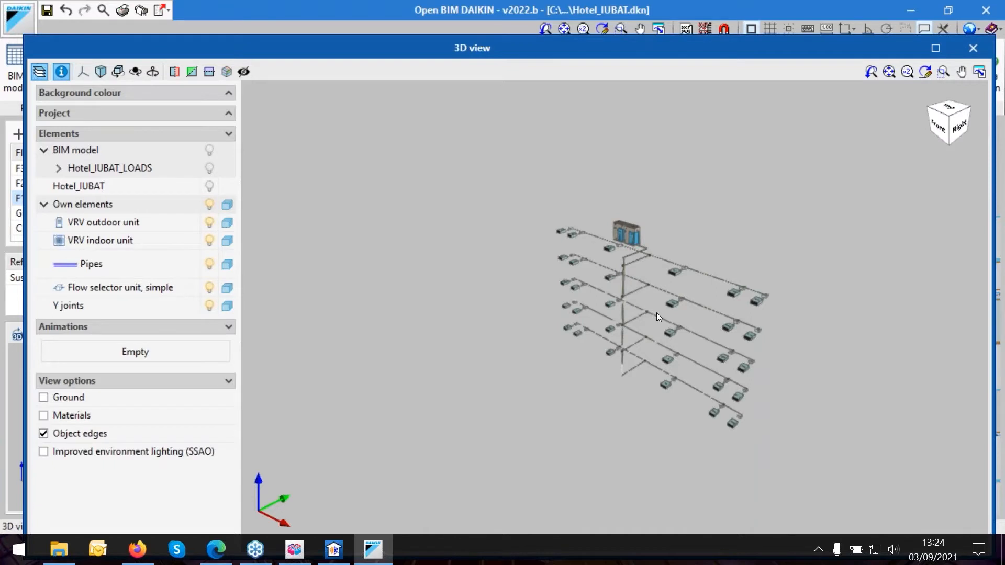
pyautogui.scroll(2, 663, 311)
pyautogui.moveTo(672, 302)
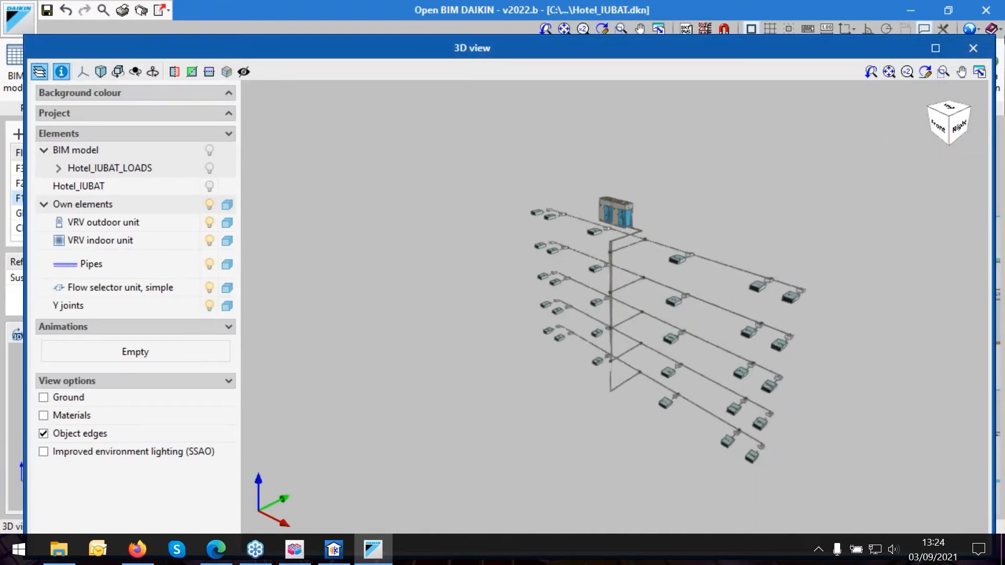
pyautogui.scroll(3, 663, 277)
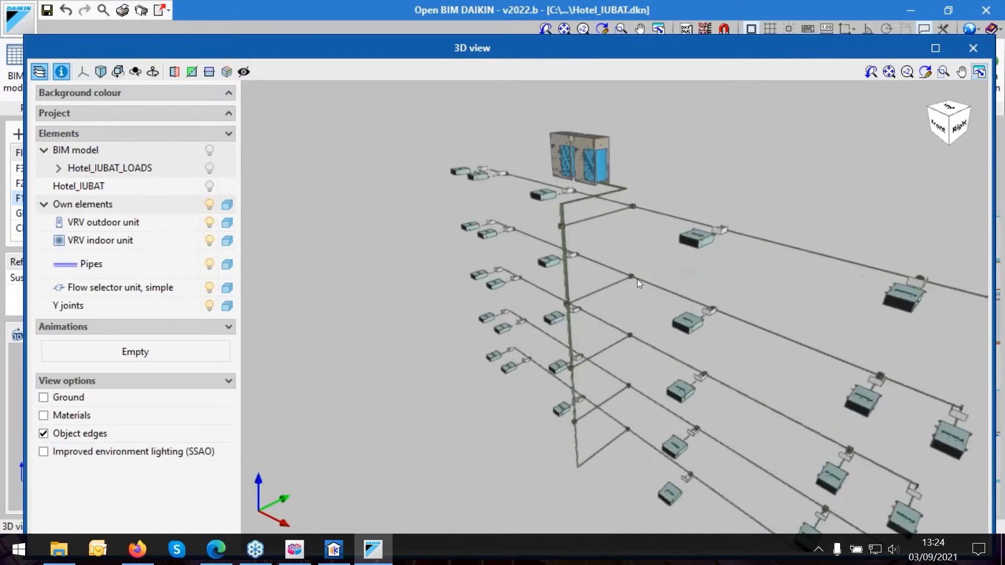
pyautogui.moveTo(633, 276)
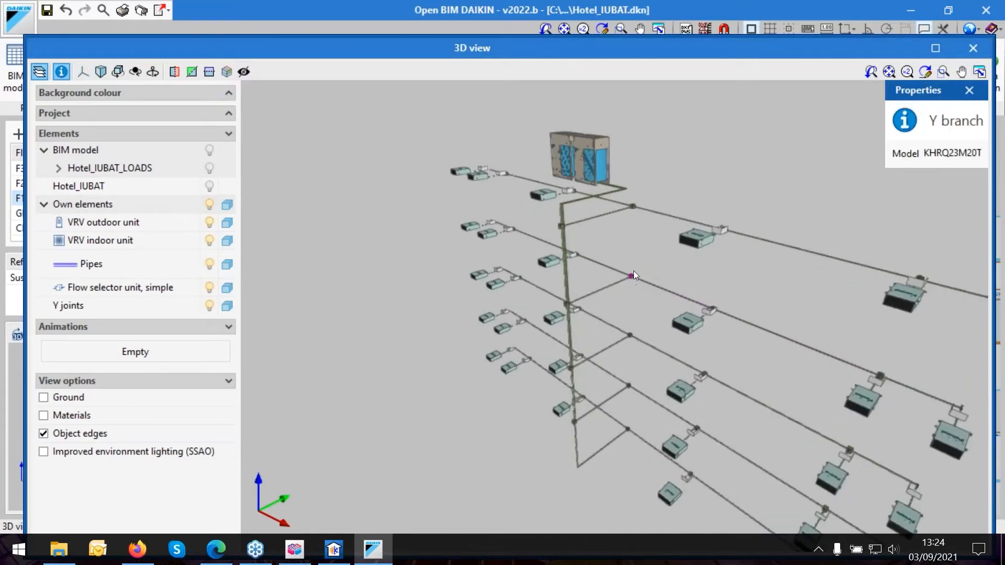
pyautogui.click(968, 56)
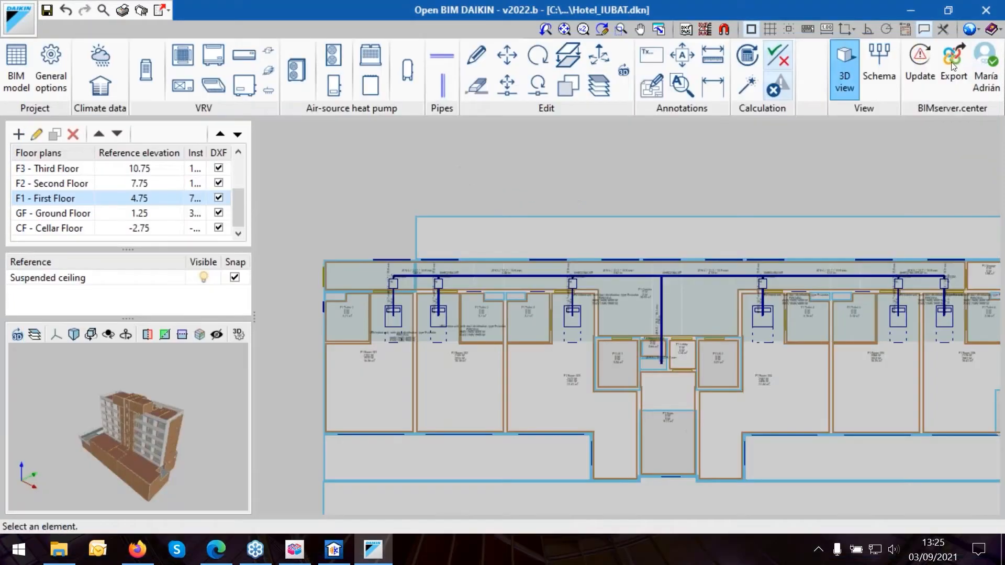
# Open the VRV schema and examine the outdoor unit, the main pipe diameters, Y branches and flow selector boxes of the upper branches.
pyautogui.click(876, 77)
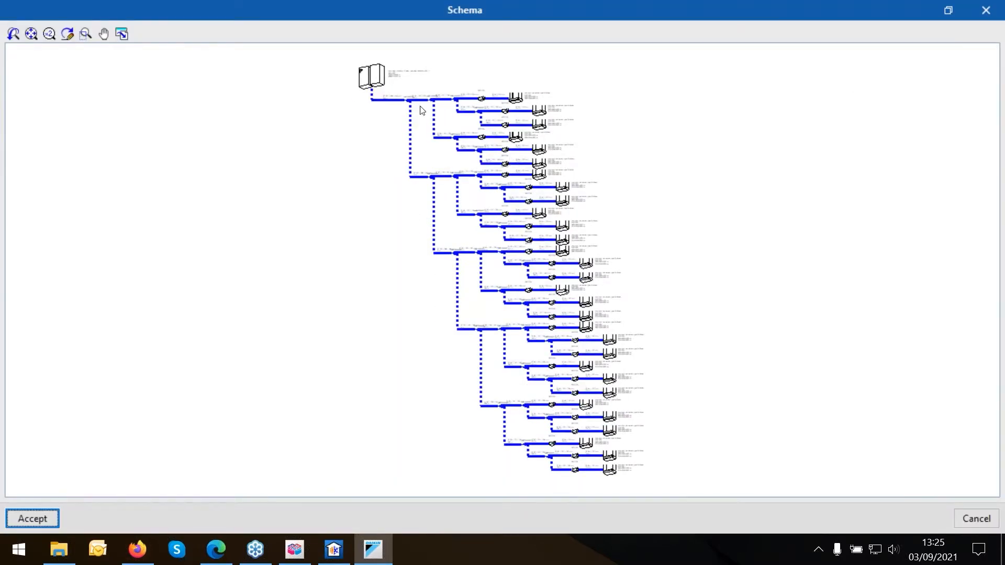
pyautogui.scroll(2, 409, 73)
pyautogui.scroll(5, 410, 73)
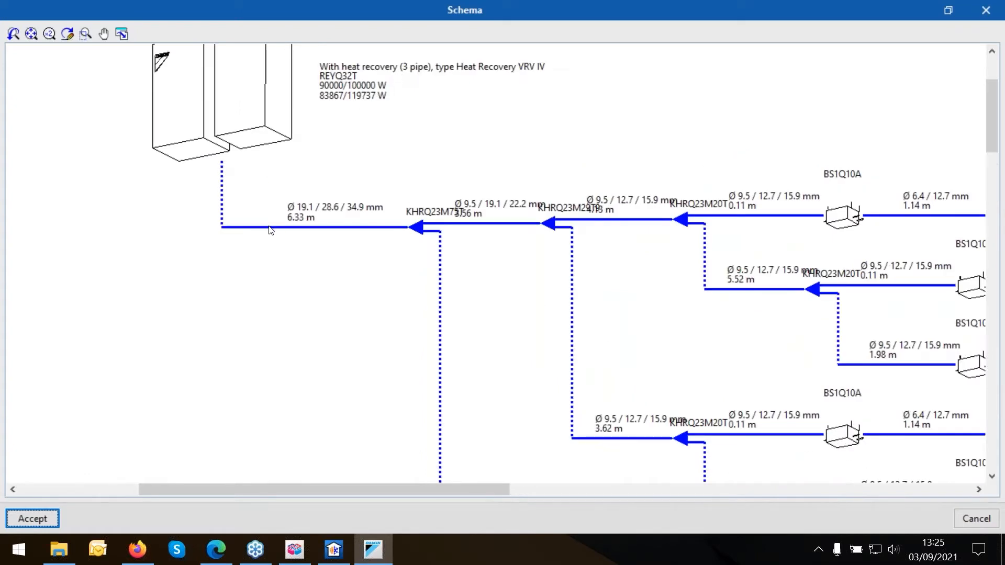
pyautogui.scroll(-4, 289, 216)
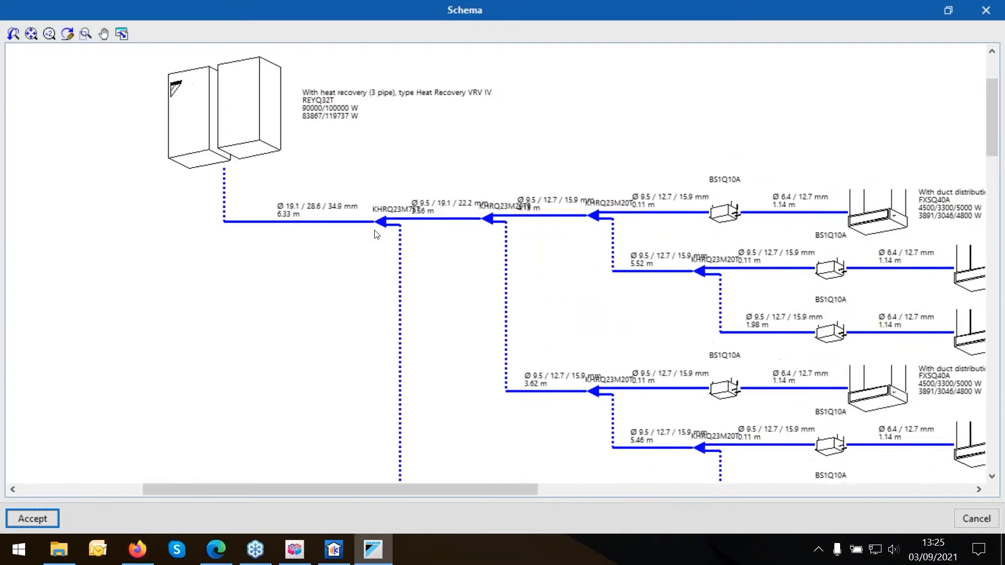
pyautogui.scroll(5, 377, 233)
pyautogui.scroll(-3, 267, 222)
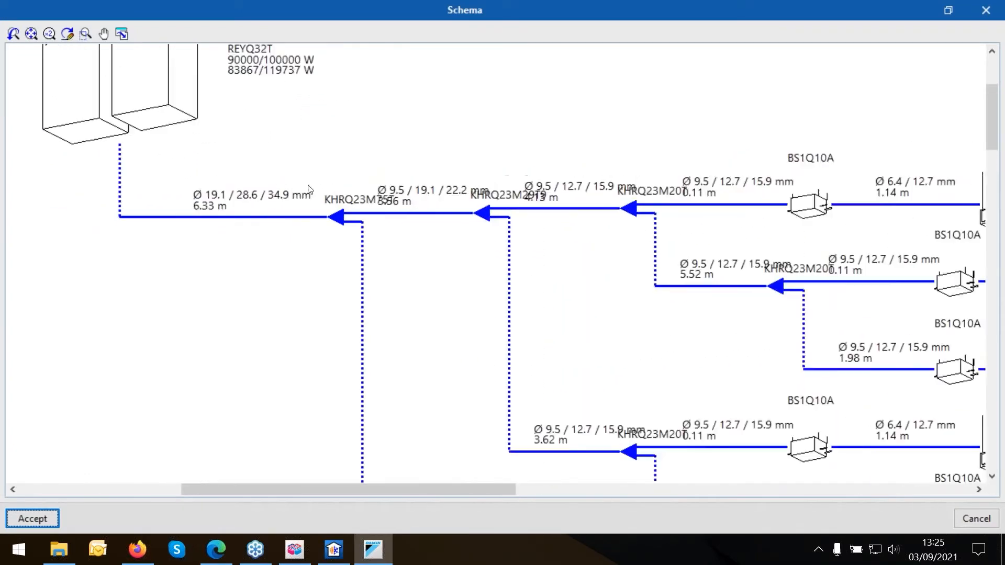
pyautogui.scroll(5, 806, 225)
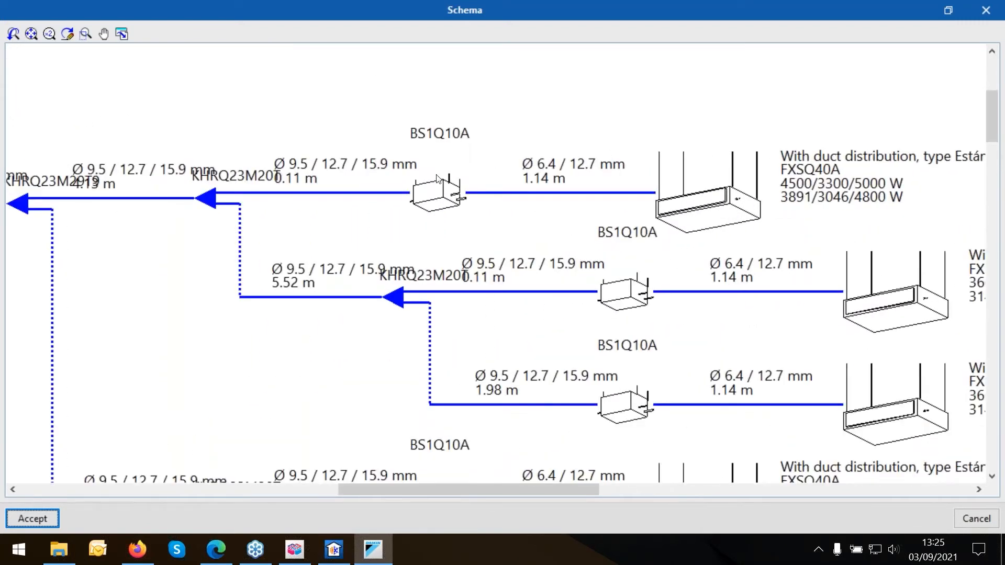
pyautogui.scroll(-2, 348, 130)
pyautogui.scroll(-4, 631, 73)
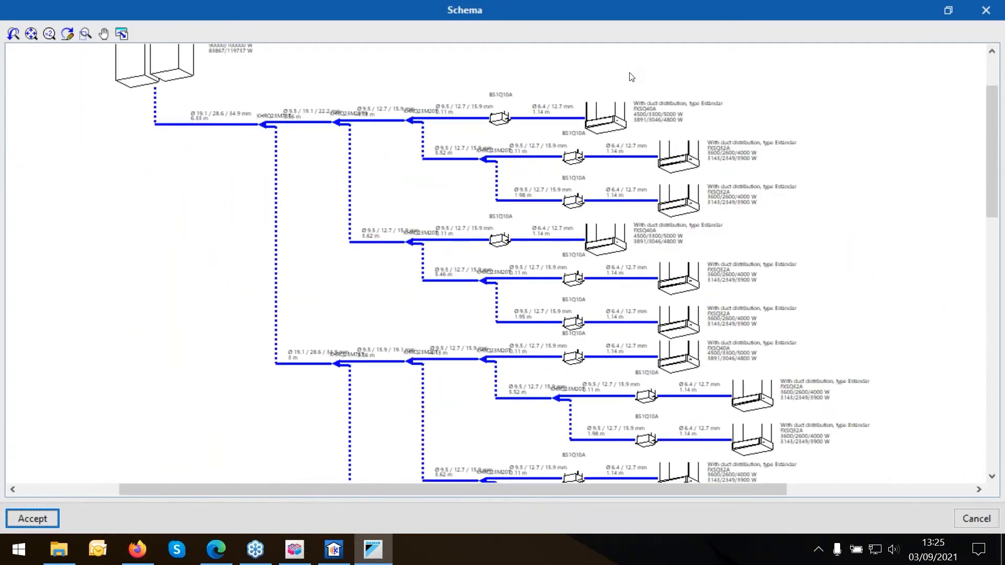
# Examine the indoor unit models and capacities along the lower branches of the schema, then close it.
pyautogui.scroll(4, 662, 452)
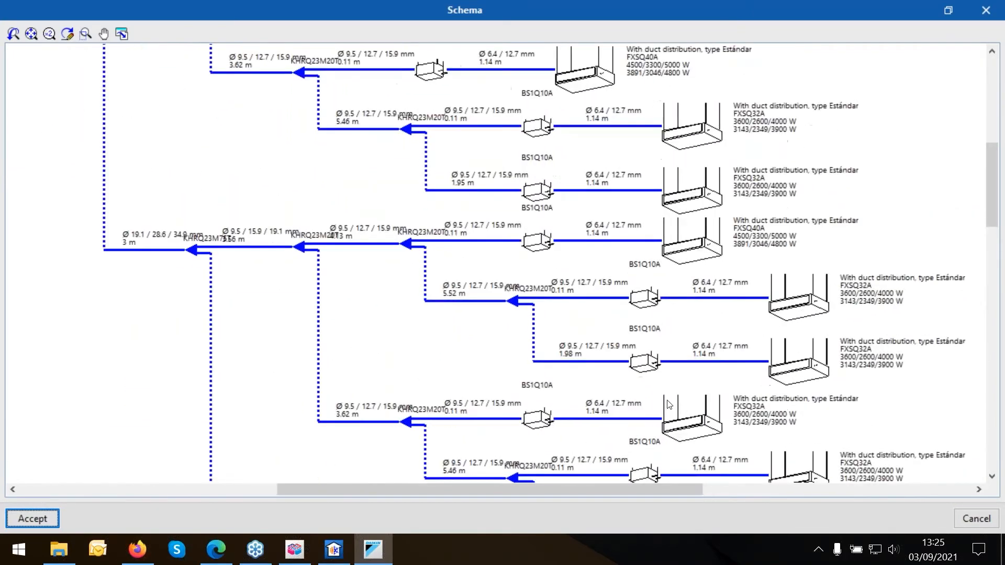
pyautogui.scroll(4, 670, 405)
pyautogui.scroll(-5, 574, 195)
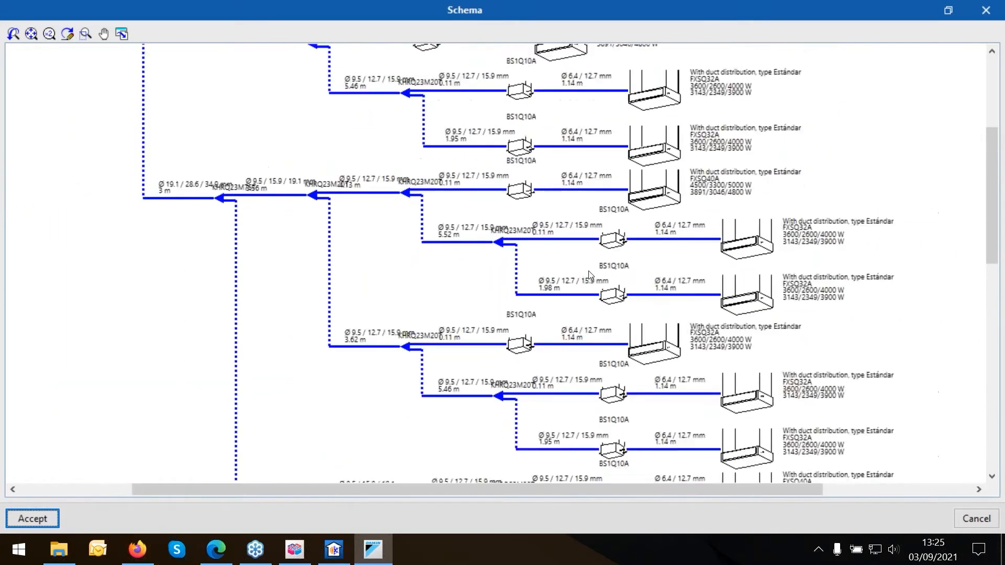
pyautogui.scroll(-3, 590, 275)
pyautogui.scroll(-2, 604, 357)
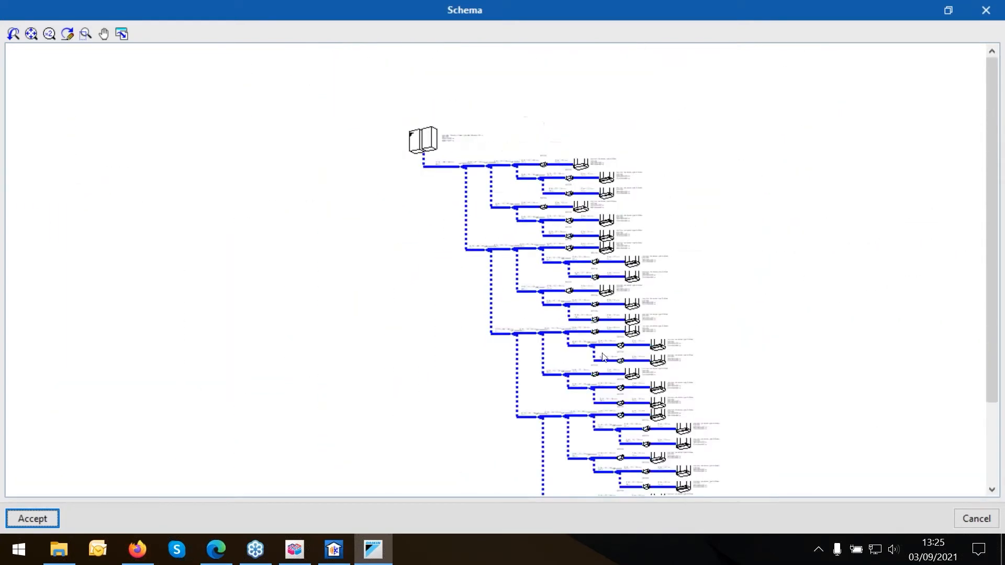
pyautogui.scroll(-2, 639, 310)
pyautogui.scroll(2, 652, 344)
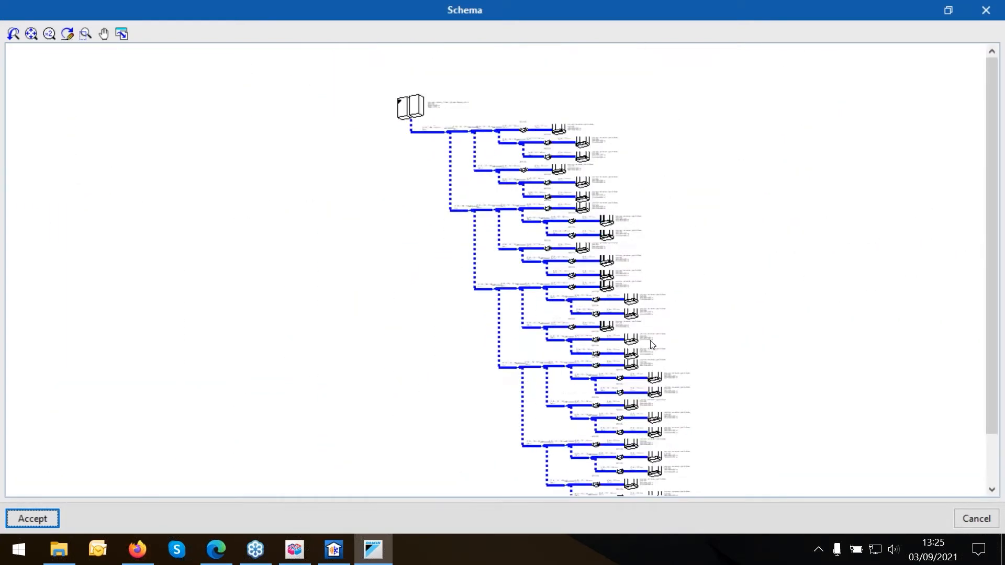
pyautogui.scroll(-2, 651, 344)
pyautogui.click(986, 10)
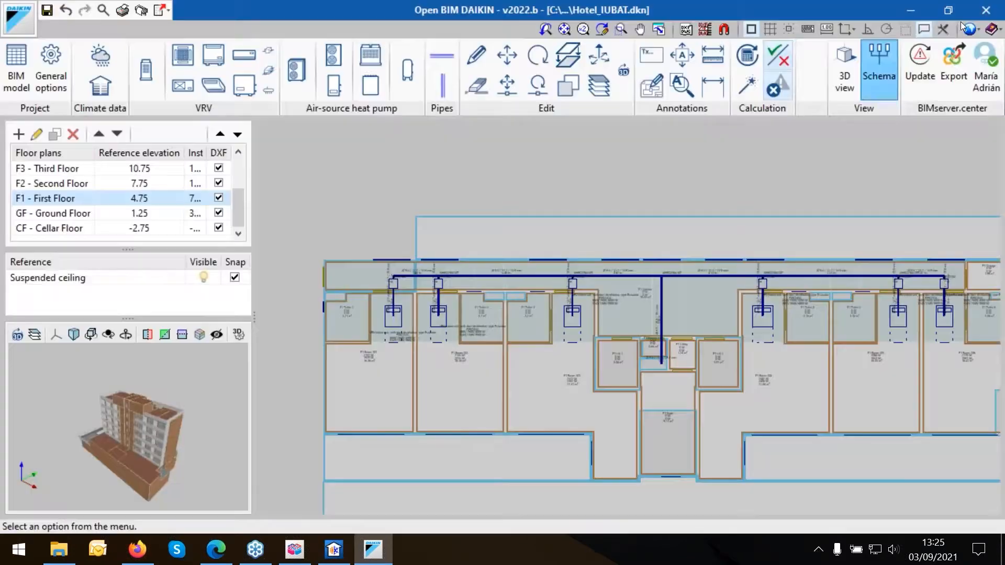
# Generate the VRV report and go to its Project Compliance page.
pyautogui.click(123, 11)
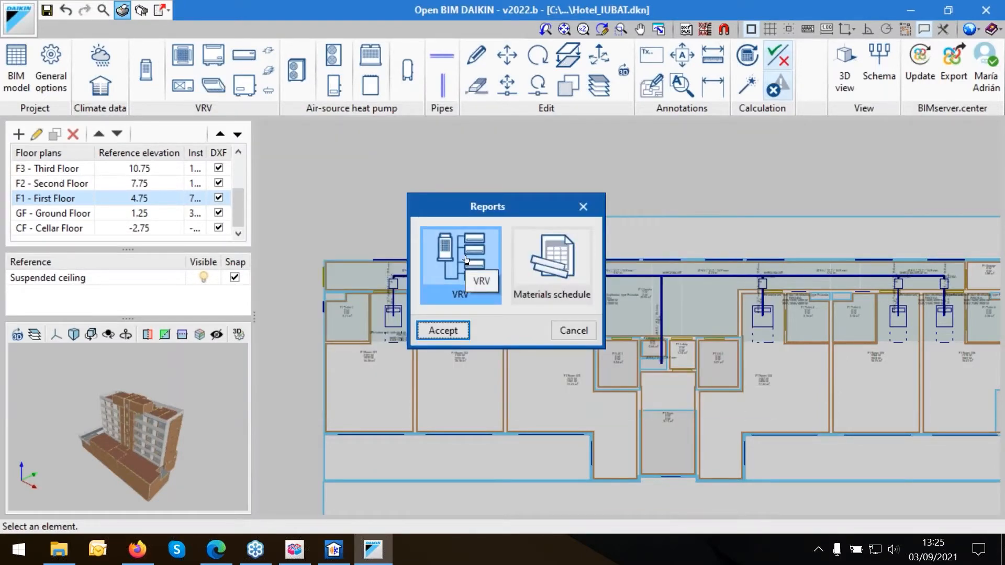
pyautogui.click(443, 331)
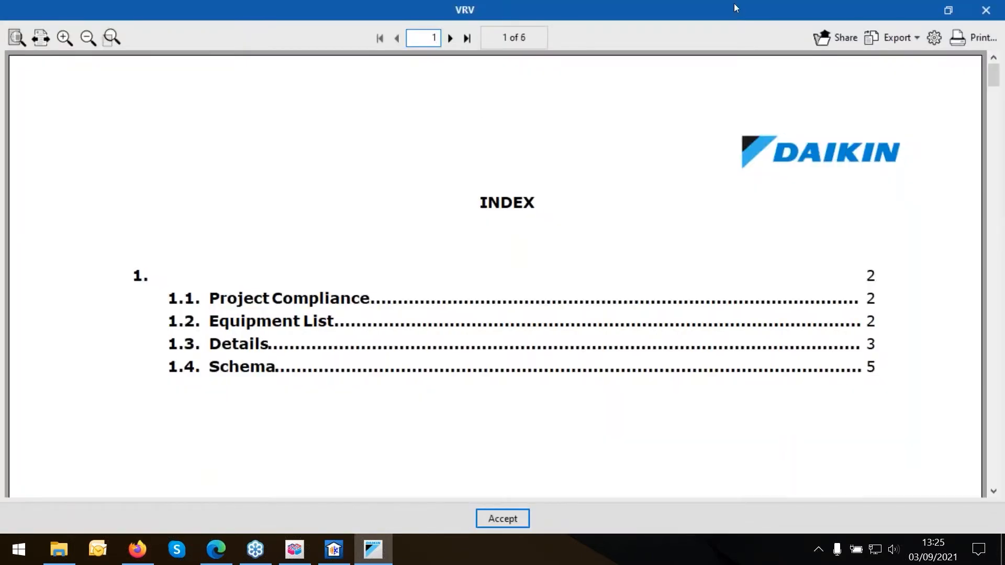
pyautogui.click(452, 39)
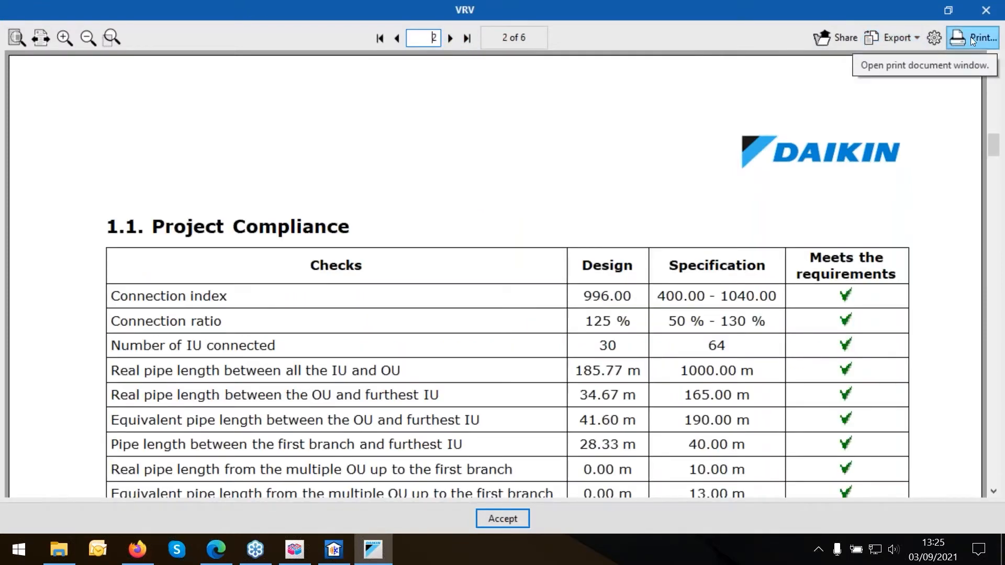
# Start exporting the VRV report as PDF and choose the desktop destination September 2021 IUBAT Bangladesh, subfolder 09_21_IUBAT_CompleteProject.
pyautogui.click(914, 39)
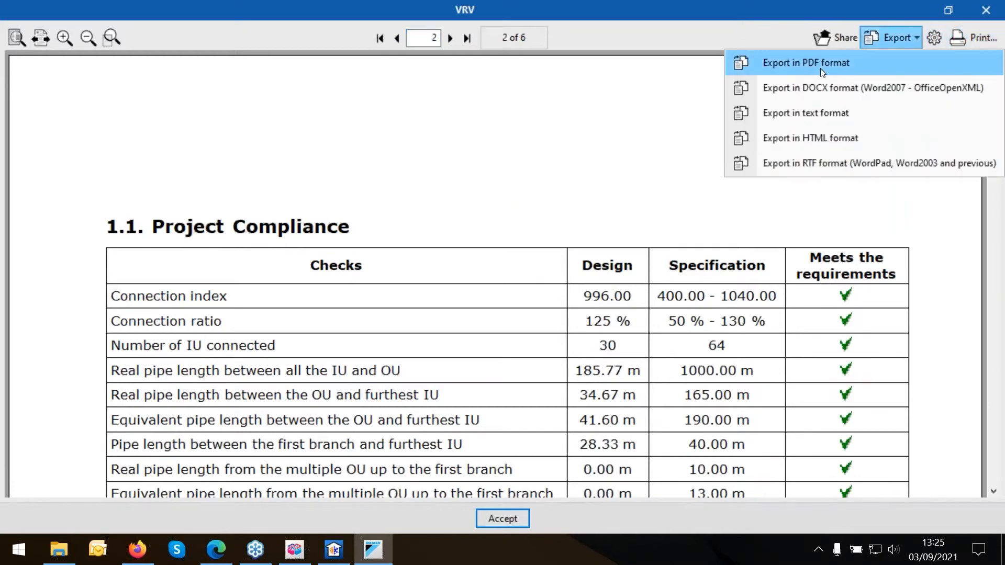
pyautogui.click(774, 63)
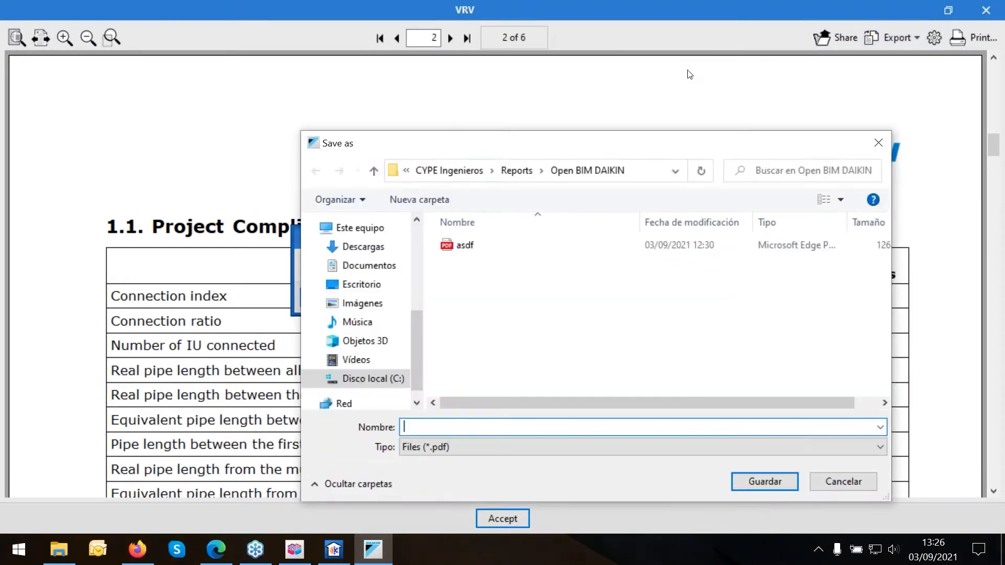
pyautogui.click(361, 286)
pyautogui.click(486, 263)
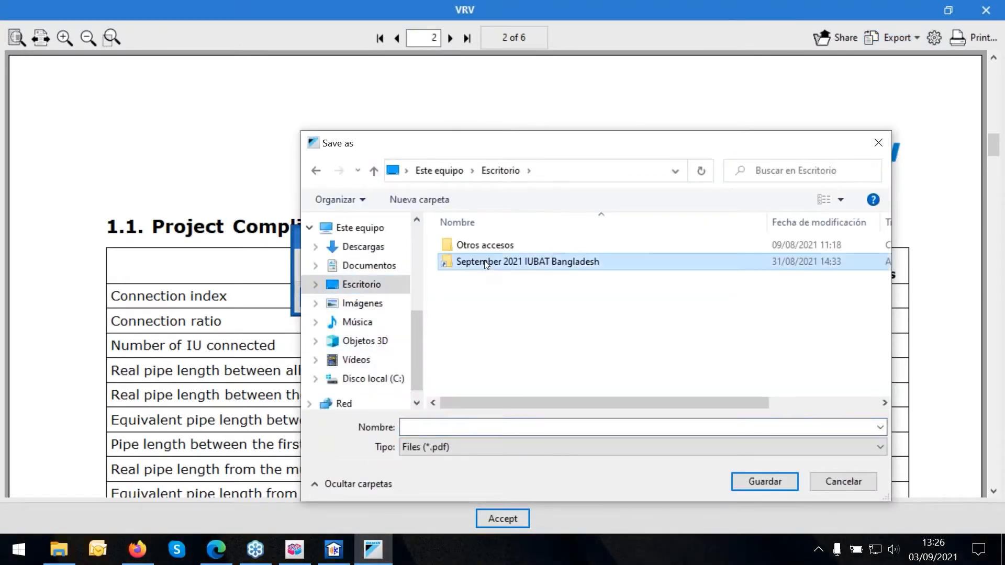
pyautogui.doubleClick(486, 262)
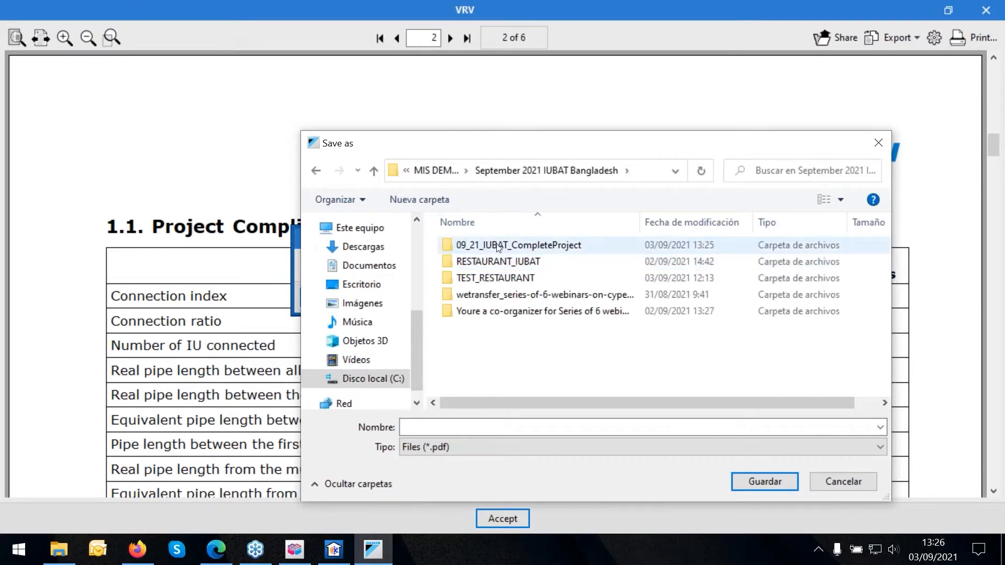
pyautogui.doubleClick(497, 246)
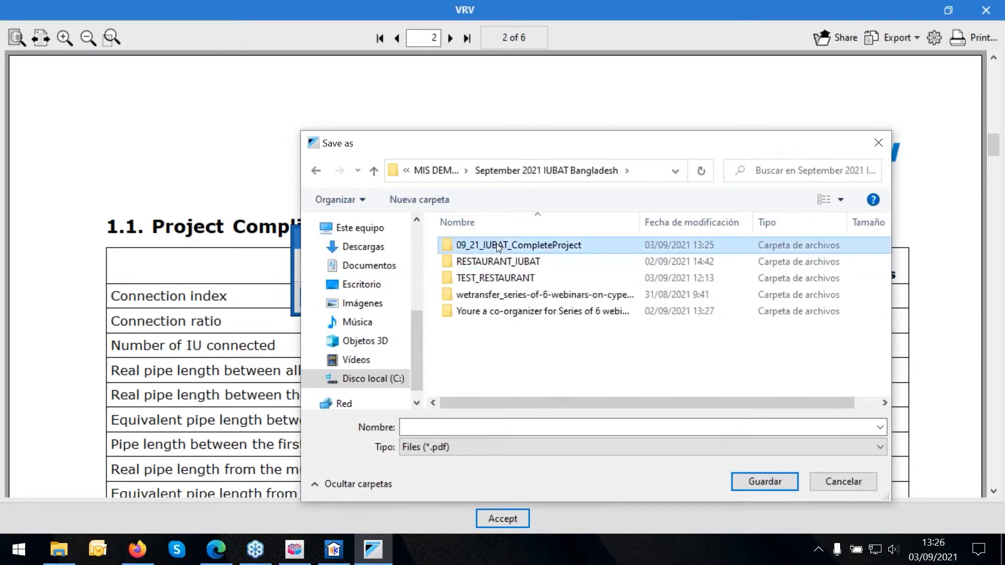
# Name the PDF VRV_Report, save it and complete the export.
pyautogui.click(468, 427)
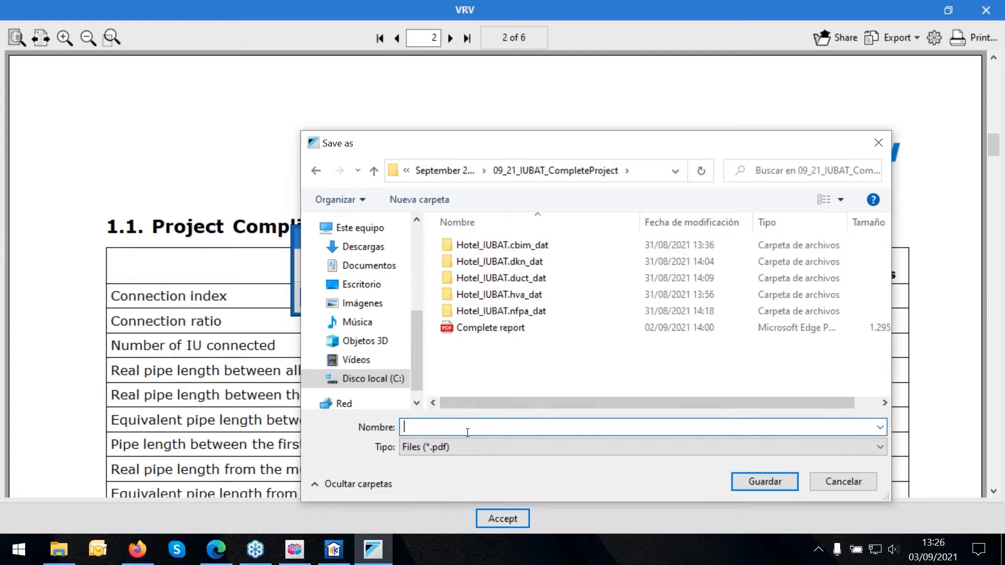
pyautogui.write('VR')
pyautogui.write('V_REP')
pyautogui.write('port')
pyautogui.click(771, 488)
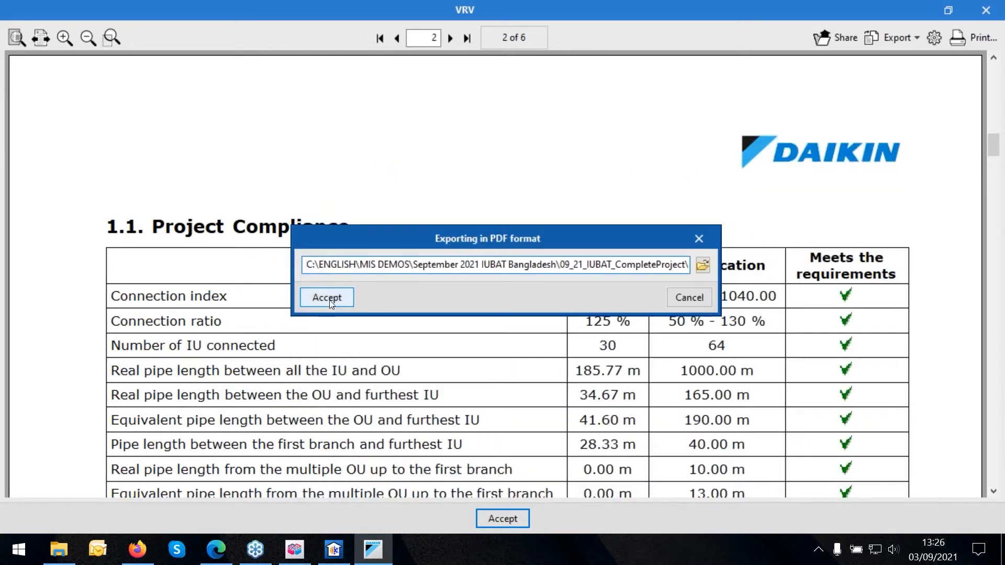
pyautogui.click(329, 300)
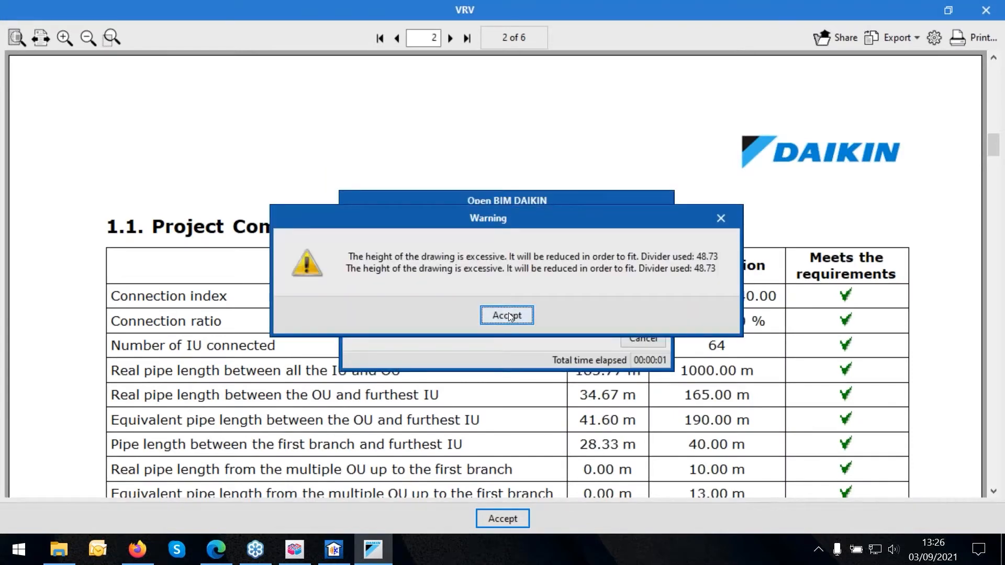
pyautogui.click(507, 315)
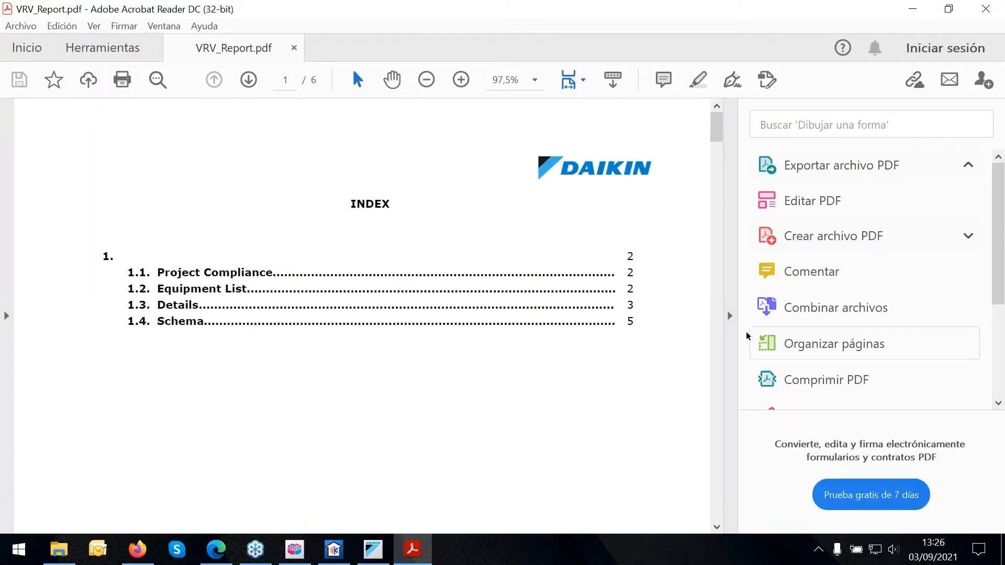
# Widen the page area of VRV_Report.pdf in Acrobat Reader and examine the Project Compliance table, highlighting its "Meets the requirements" heading.
pyautogui.click(731, 316)
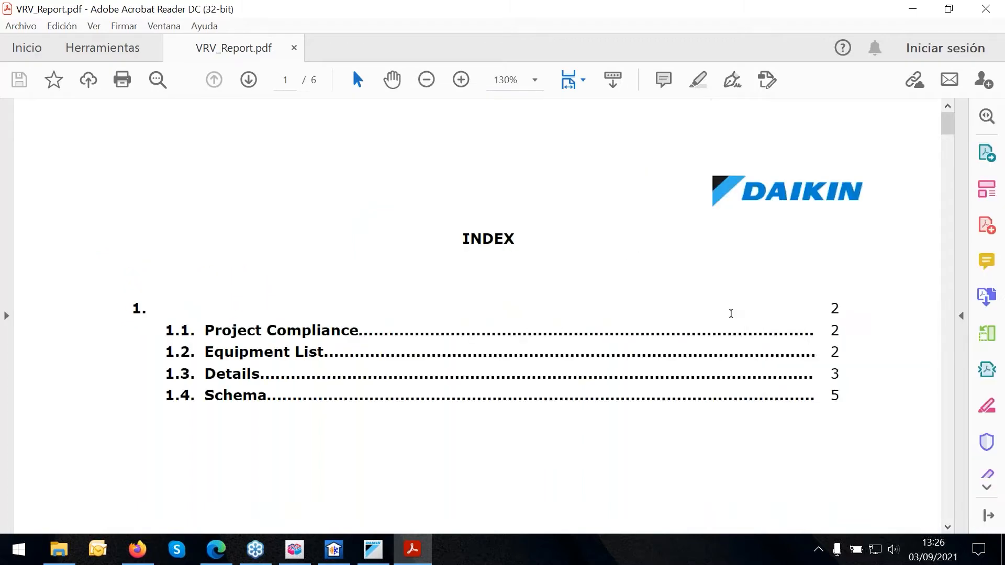
pyautogui.scroll(-8, 613, 253)
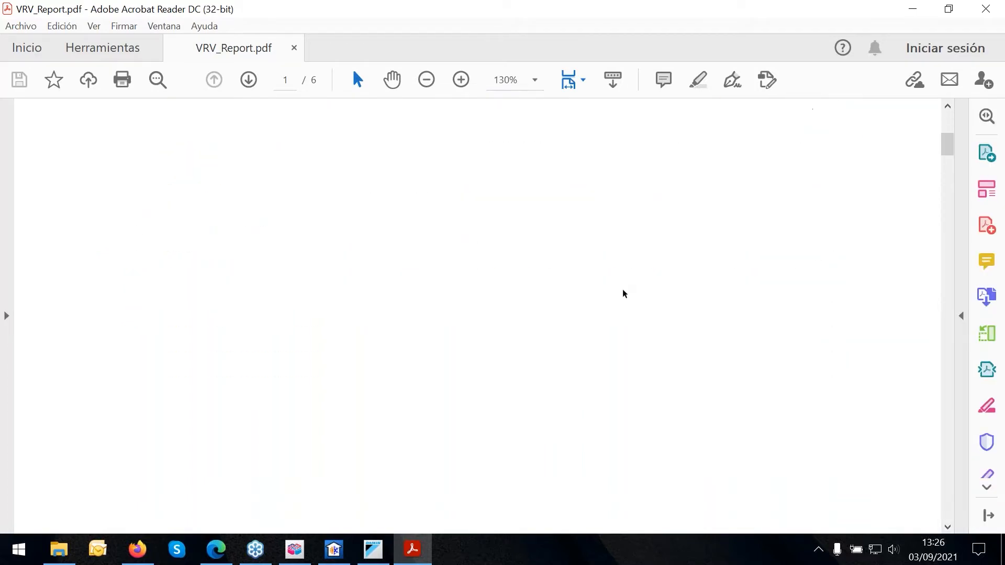
pyautogui.scroll(-10, 644, 320)
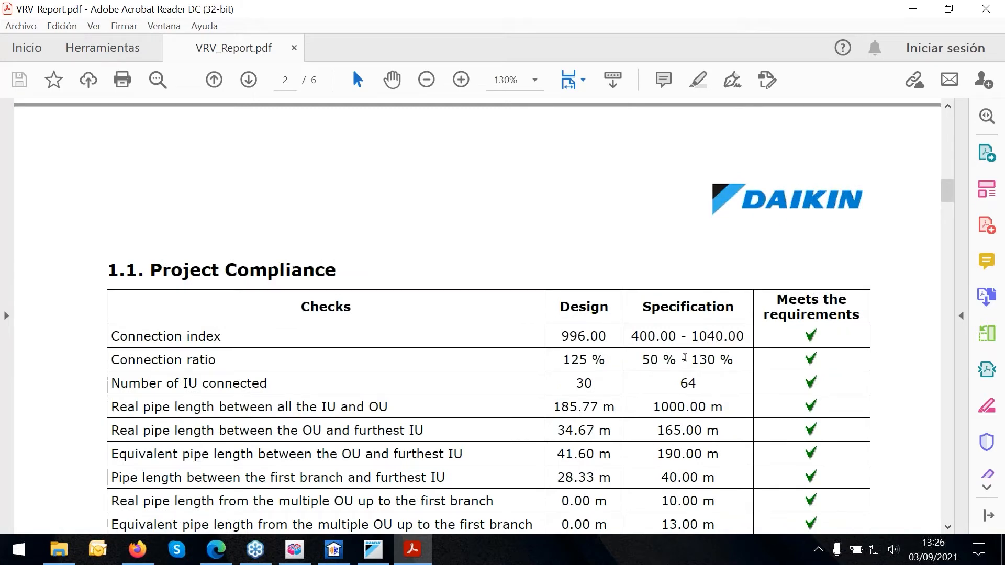
pyautogui.scroll(-5, 685, 358)
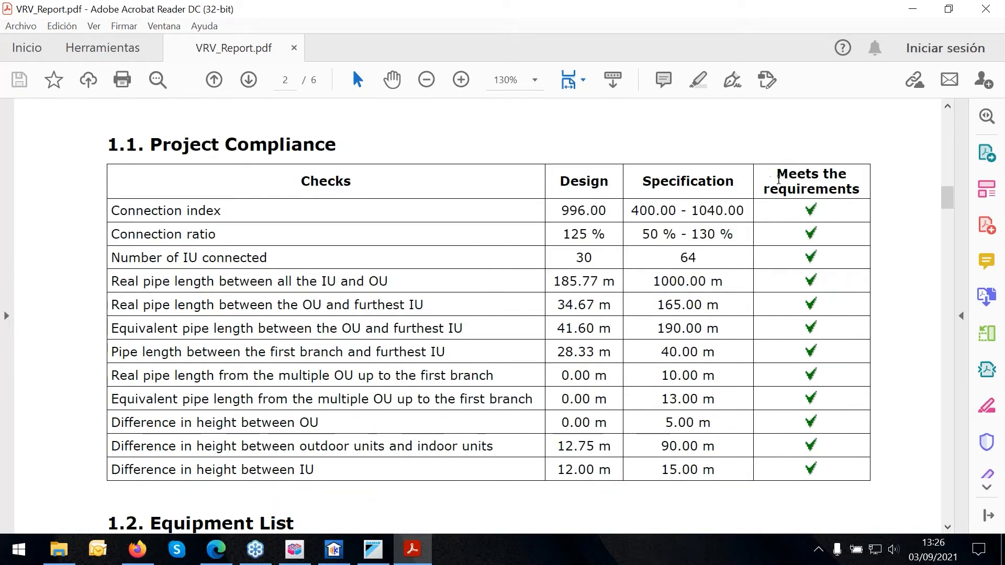
pyautogui.moveTo(774, 175); pyautogui.dragTo(849, 191)
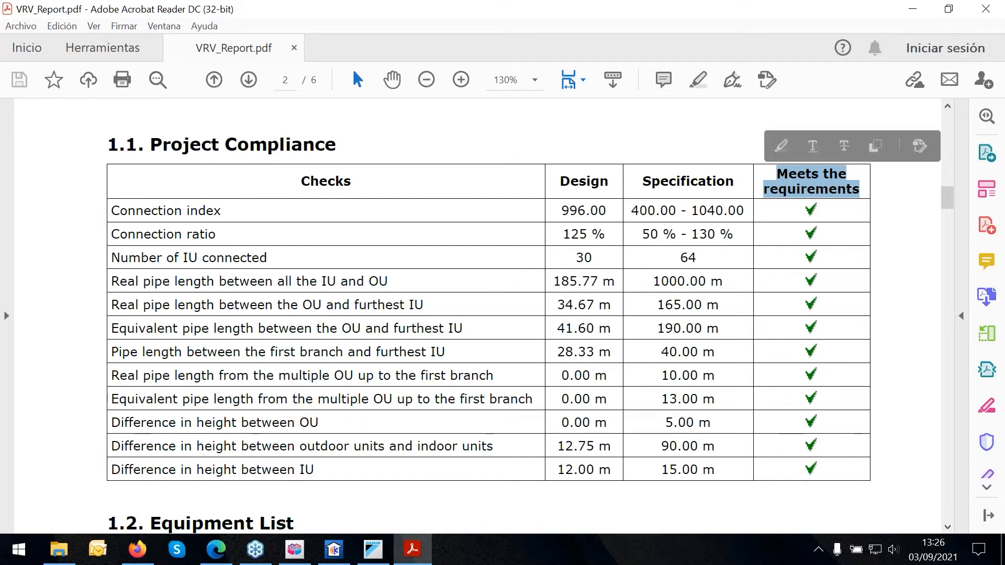
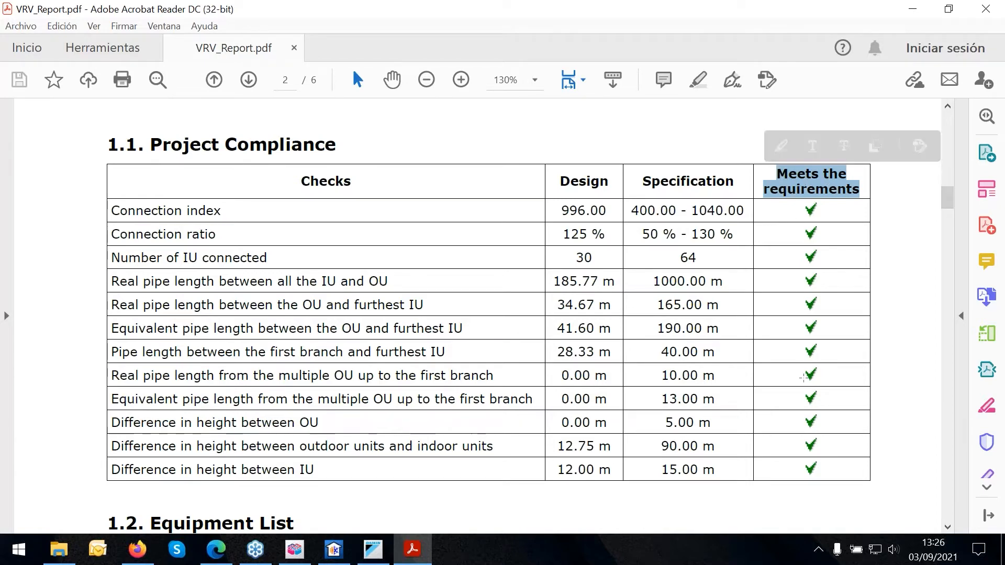
# Review the report's equipment list of outdoor units, indoor units, Y joints and accessories, plus the tube lengths per pipe diameter.
pyautogui.scroll(-2, 804, 376)
pyautogui.scroll(-7, 803, 376)
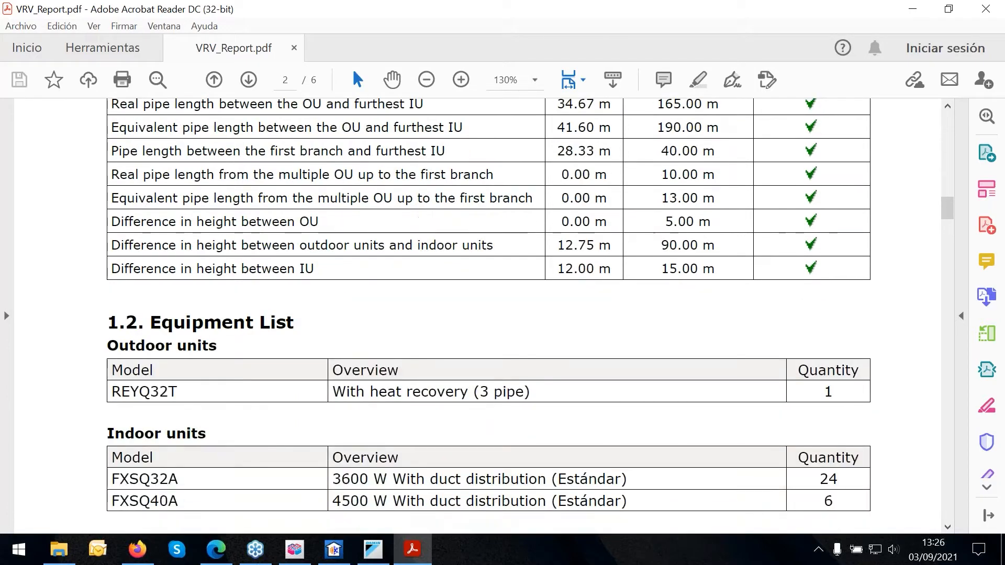
pyautogui.scroll(-3, 209, 299)
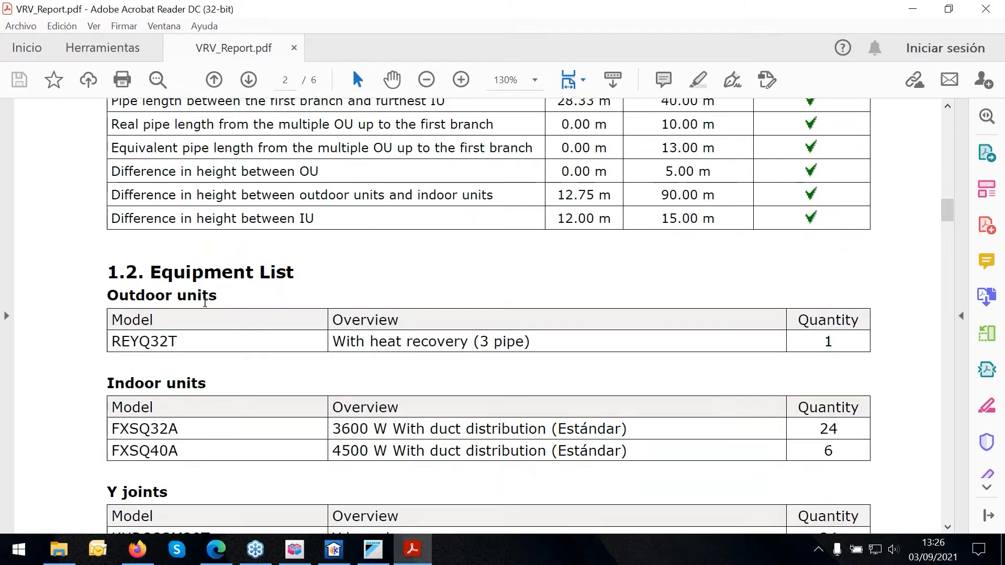
pyautogui.scroll(-6, 221, 296)
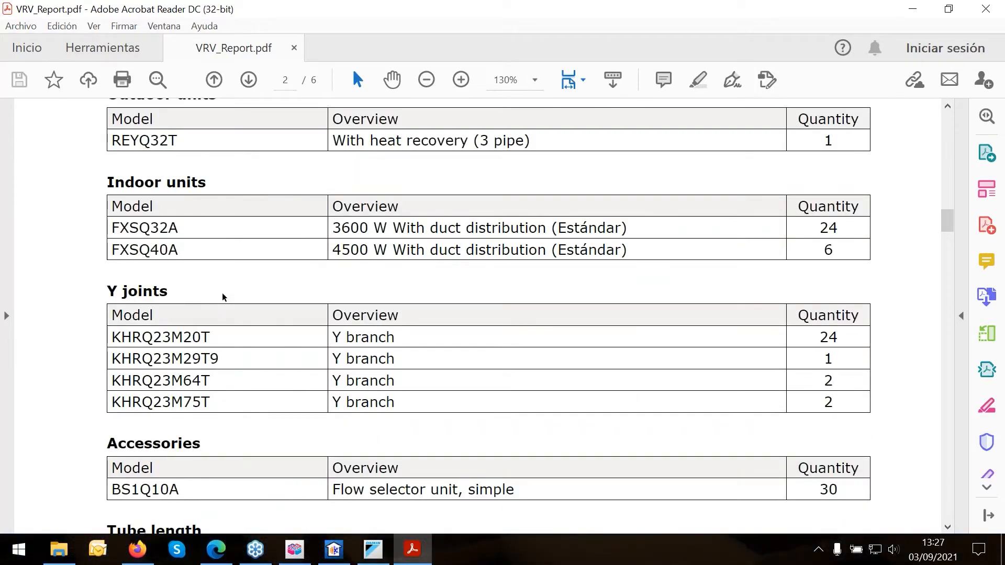
pyautogui.scroll(-1, 205, 294)
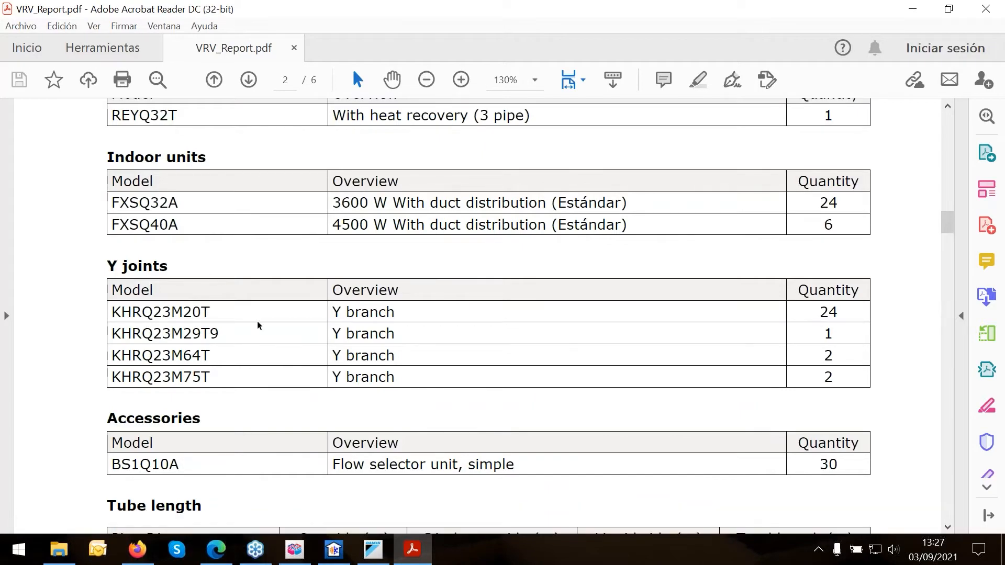
pyautogui.scroll(-8, 258, 326)
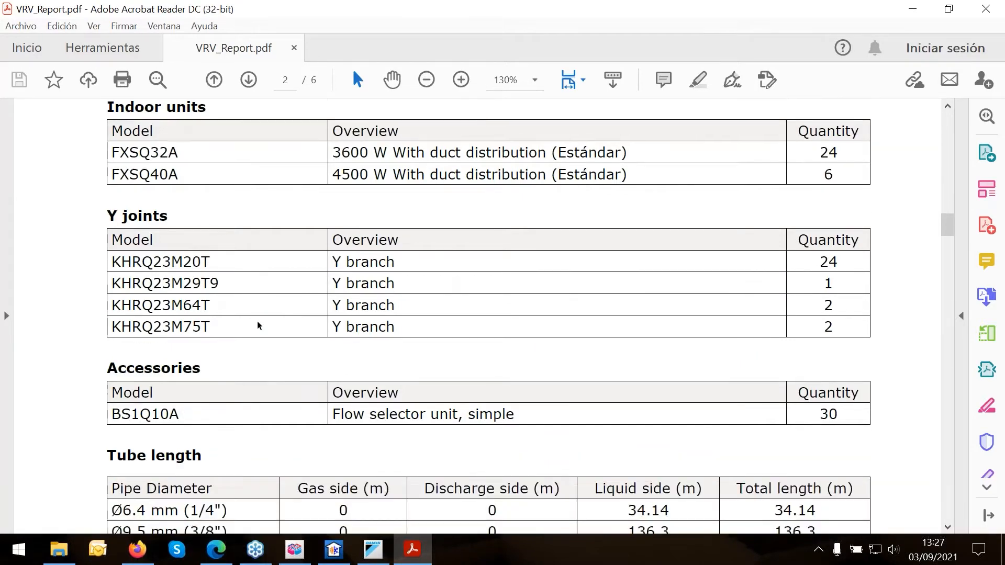
pyautogui.scroll(-20, 257, 326)
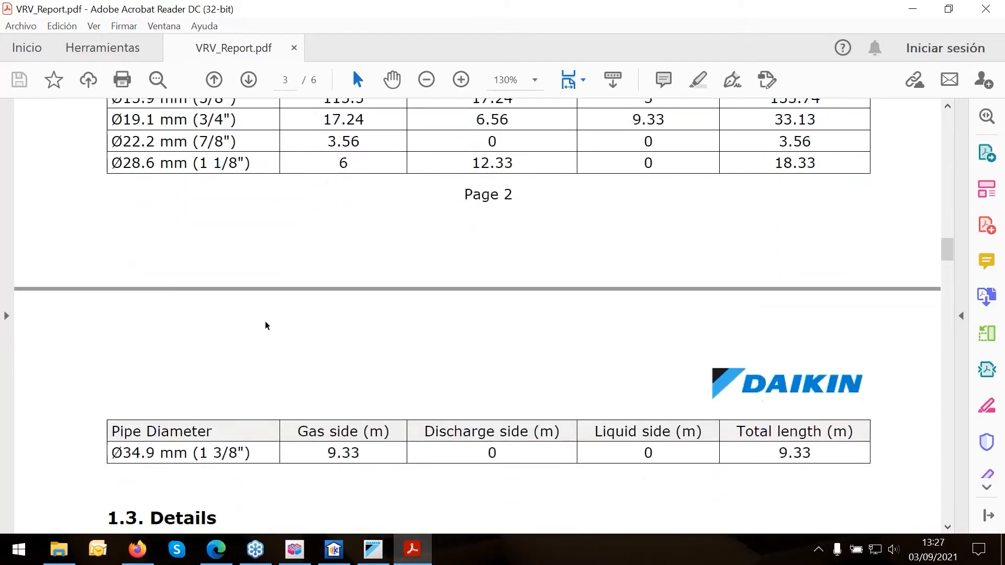
# Review the report's Details section: refrigerant charge, outdoor unit capacities, outdoor design temperatures and the indoor units' capacities.
pyautogui.scroll(-3, 489, 314)
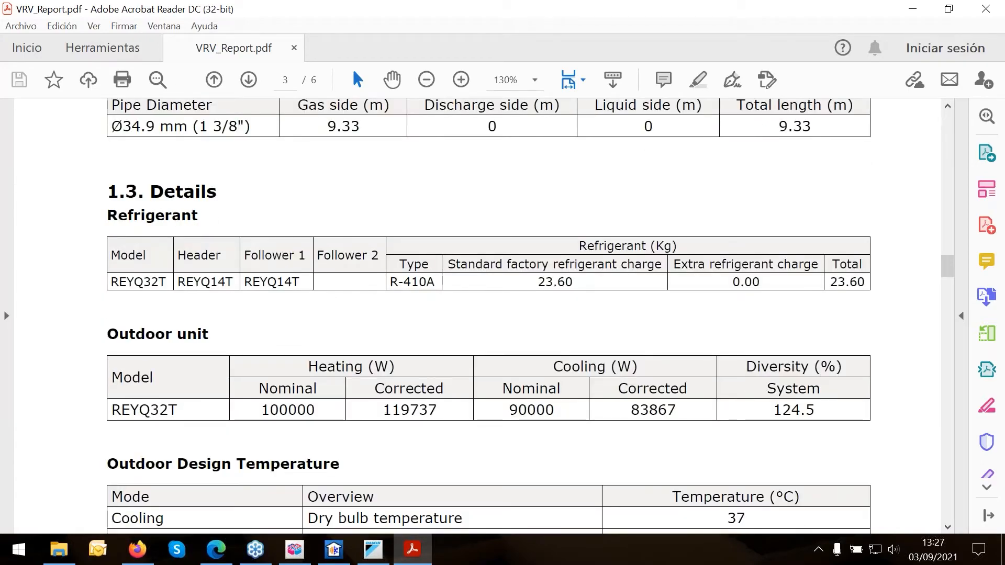
pyautogui.scroll(-3, 489, 314)
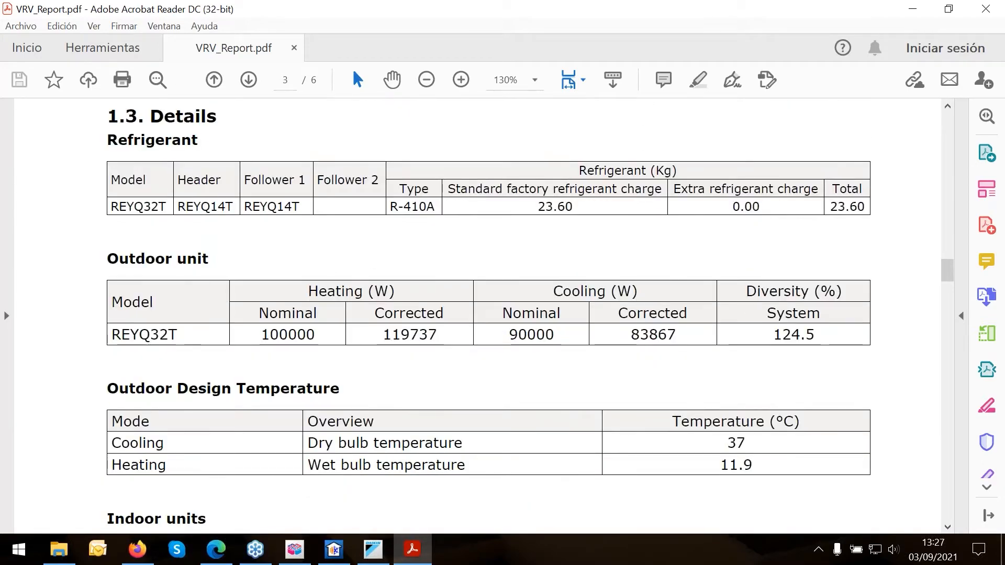
pyautogui.scroll(-6, 489, 314)
pyautogui.scroll(-3, 287, 332)
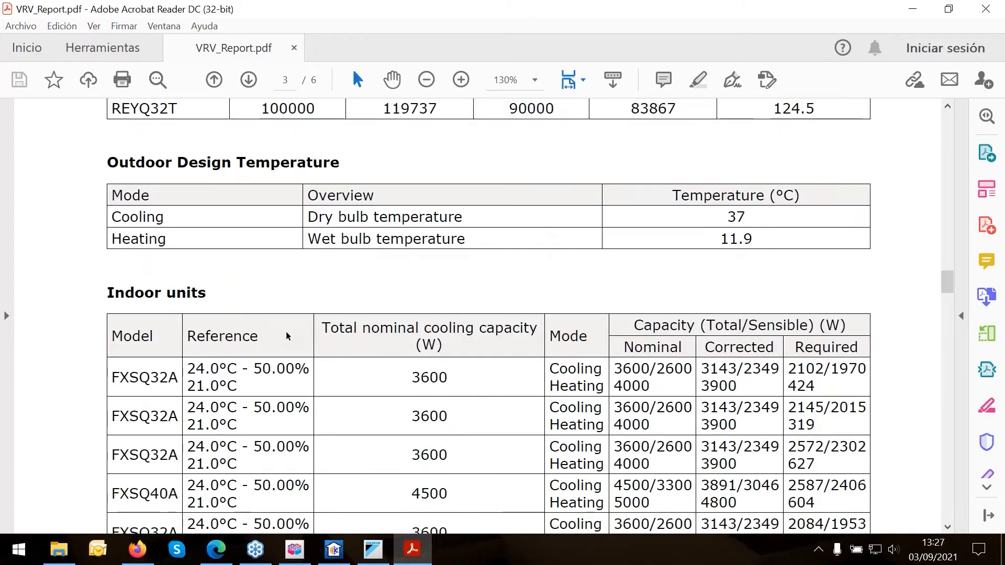
pyautogui.scroll(5, 287, 332)
pyautogui.scroll(-10, 287, 332)
pyautogui.scroll(1, 287, 332)
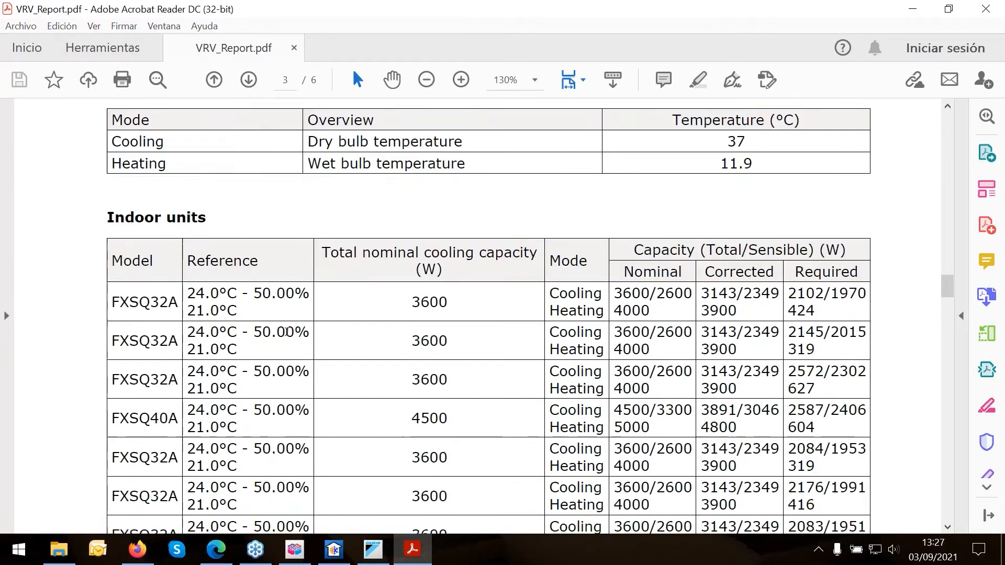
pyautogui.scroll(-13, 287, 332)
pyautogui.scroll(-20, 304, 352)
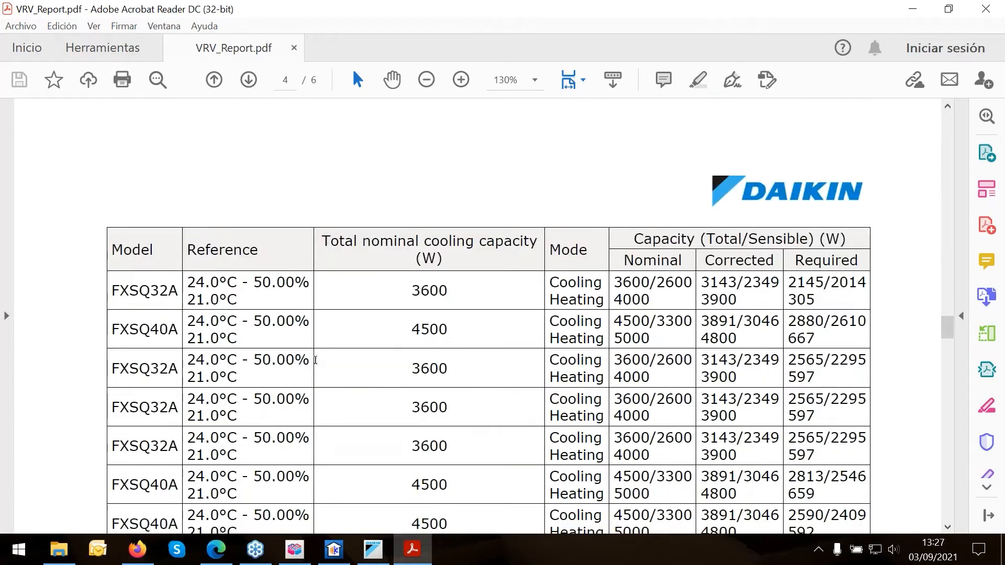
# Examine the Schema section of the VRV report, following the piping from the outdoor unit through all branches to the last indoor units.
pyautogui.scroll(-20, 271, 384)
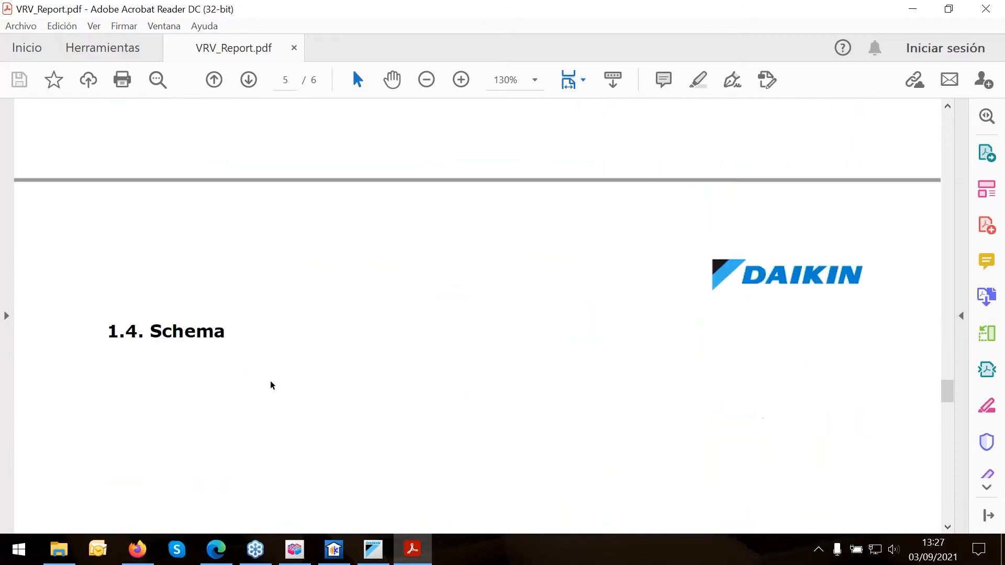
pyautogui.scroll(-20, 279, 378)
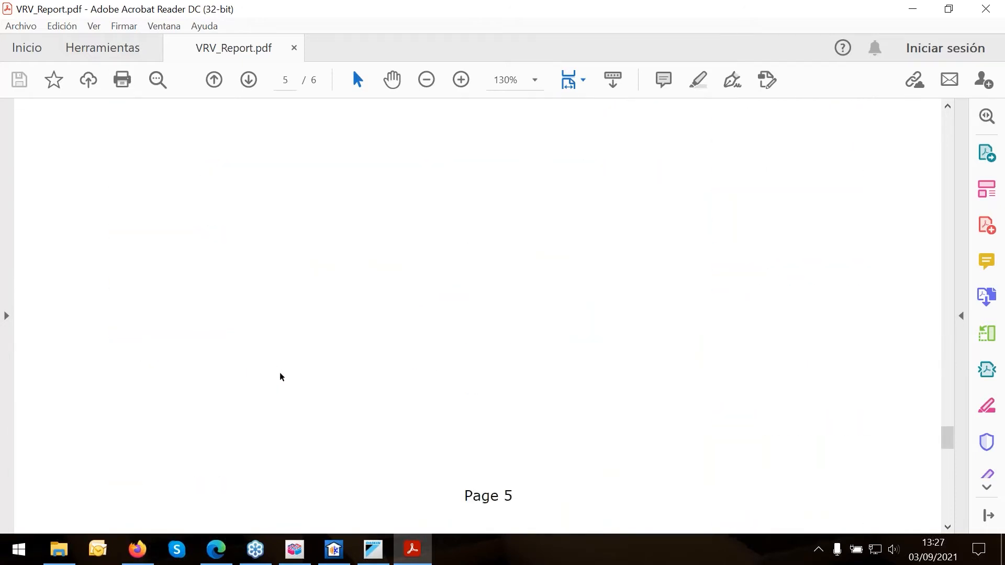
pyautogui.scroll(-3, 161, 223)
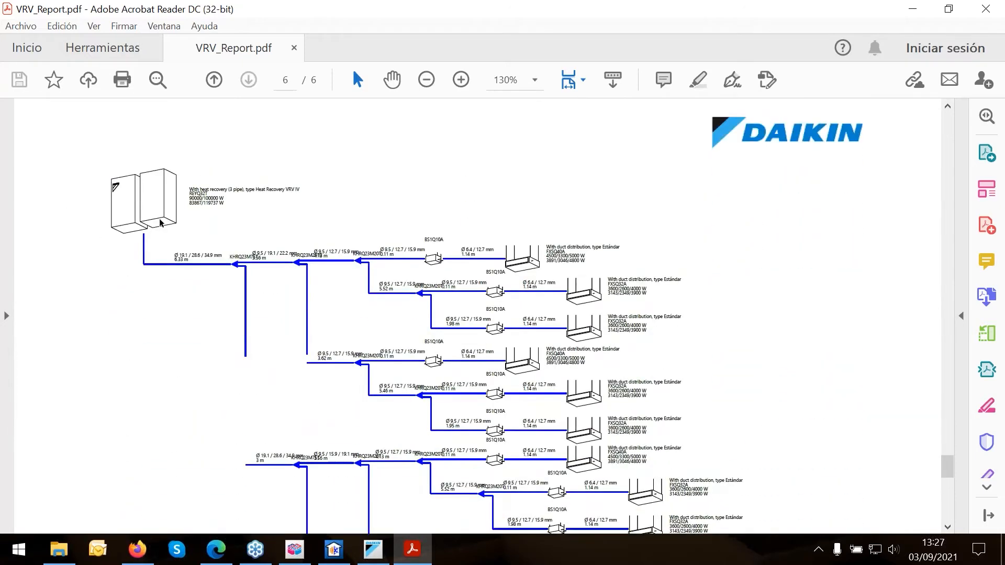
pyautogui.scroll(-15, 161, 222)
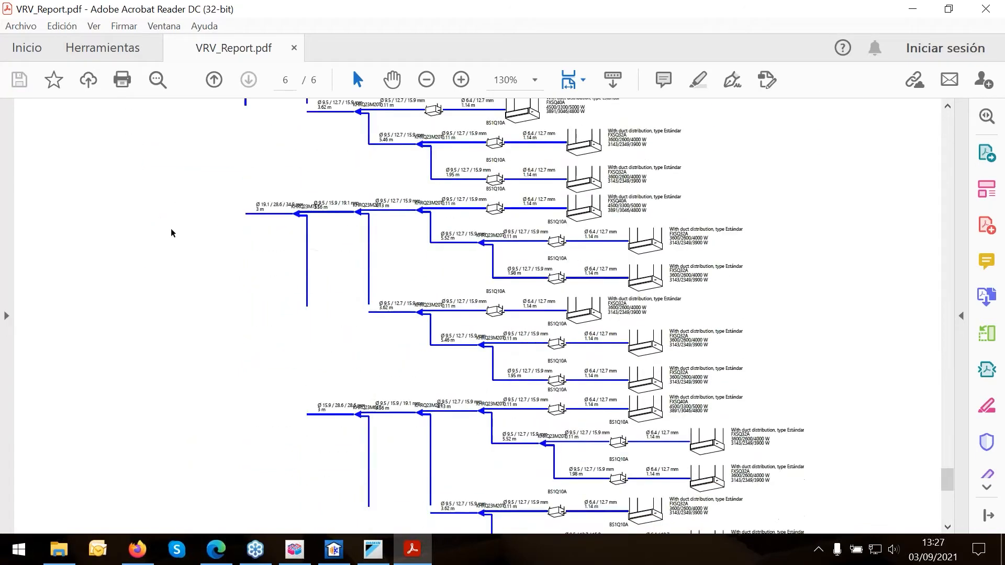
pyautogui.scroll(-14, 177, 260)
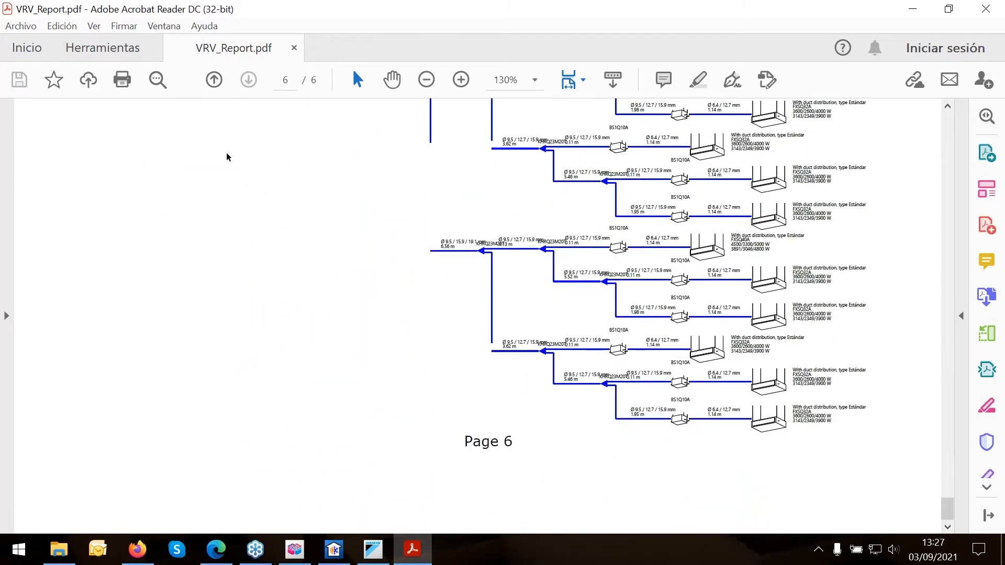
# Return to Open BIM DAIKIN, close the VRV report preview and generate the Materials schedule report.
pyautogui.click(986, 9)
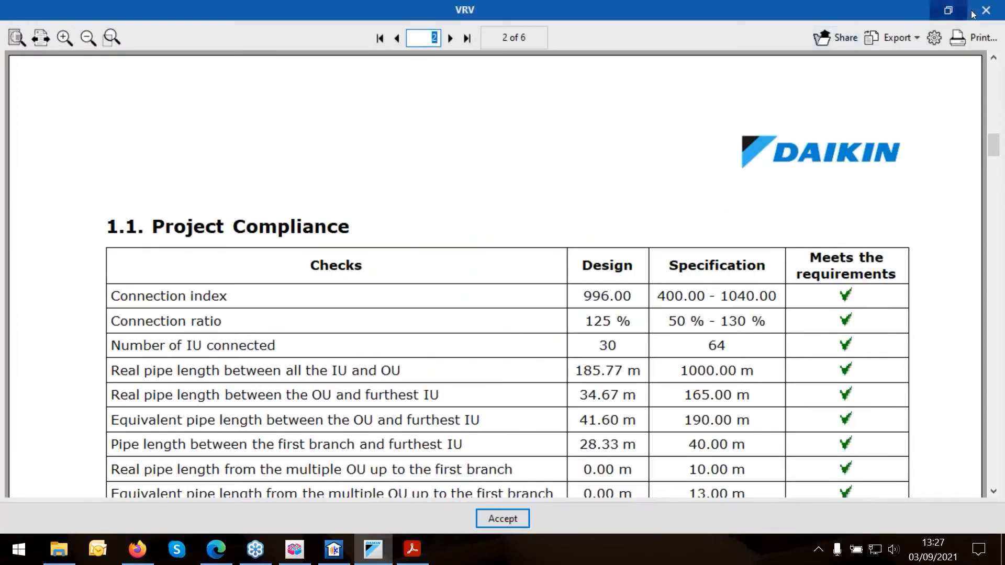
pyautogui.click(986, 10)
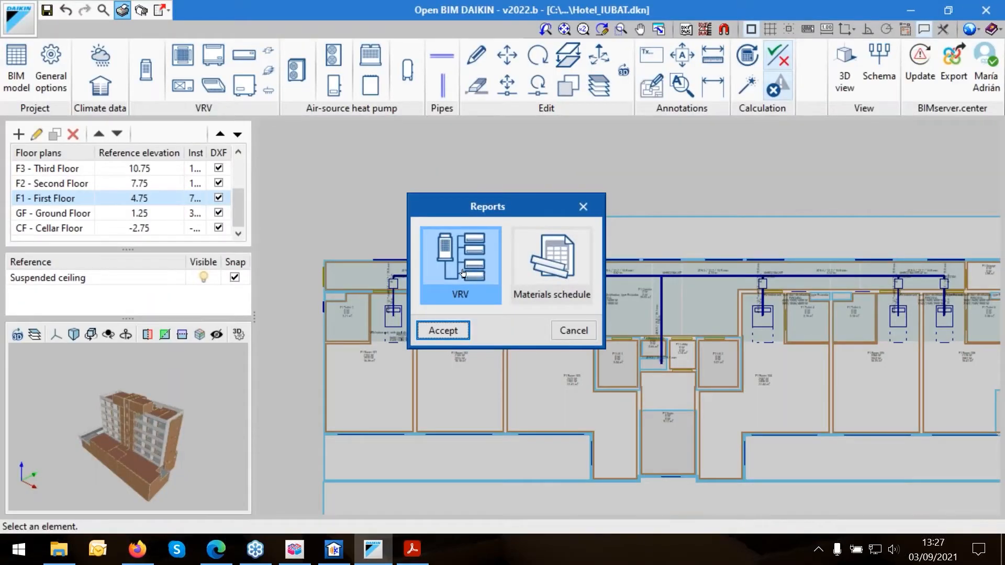
pyautogui.click(542, 265)
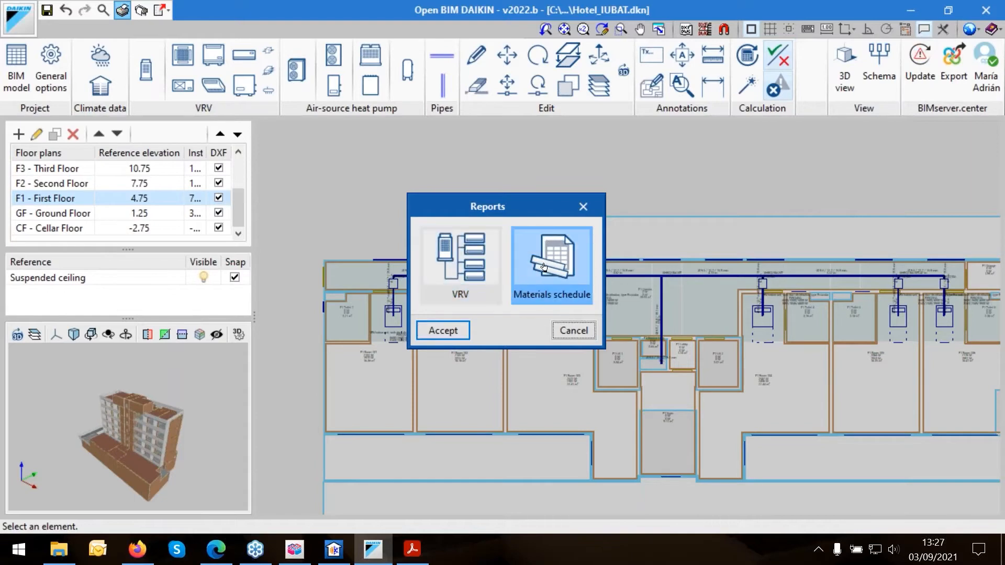
pyautogui.click(443, 330)
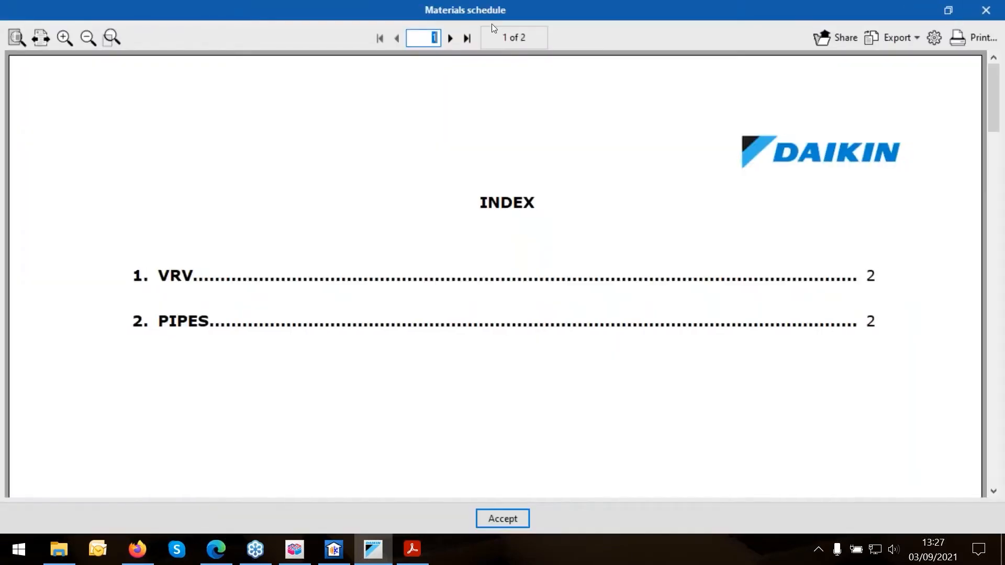
# Export the materials schedule as PDF named Materials_Schedule in the 09_21_IUBAT_CompleteProject folder and open the exported document.
pyautogui.click(893, 38)
pyautogui.click(828, 69)
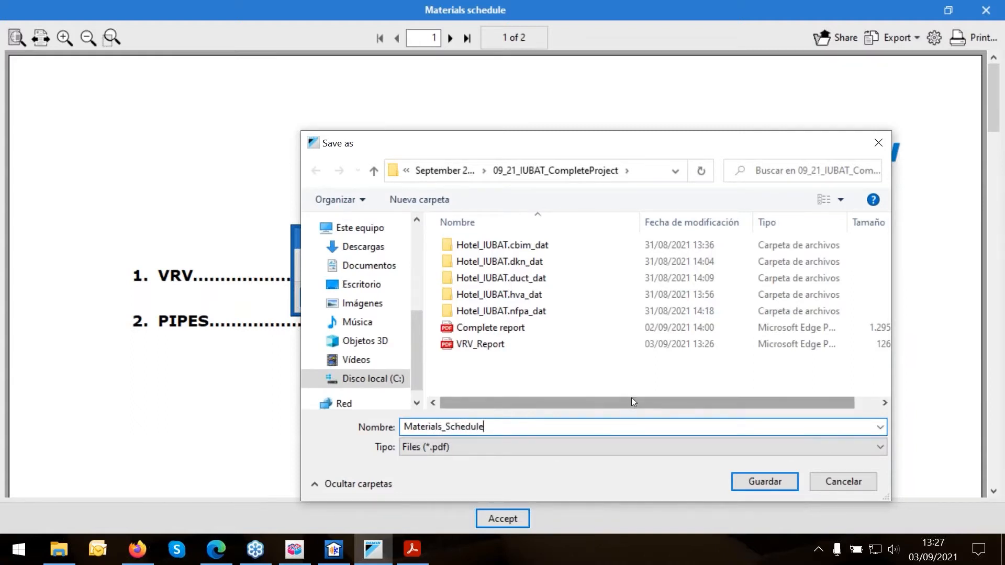
pyautogui.click(749, 481)
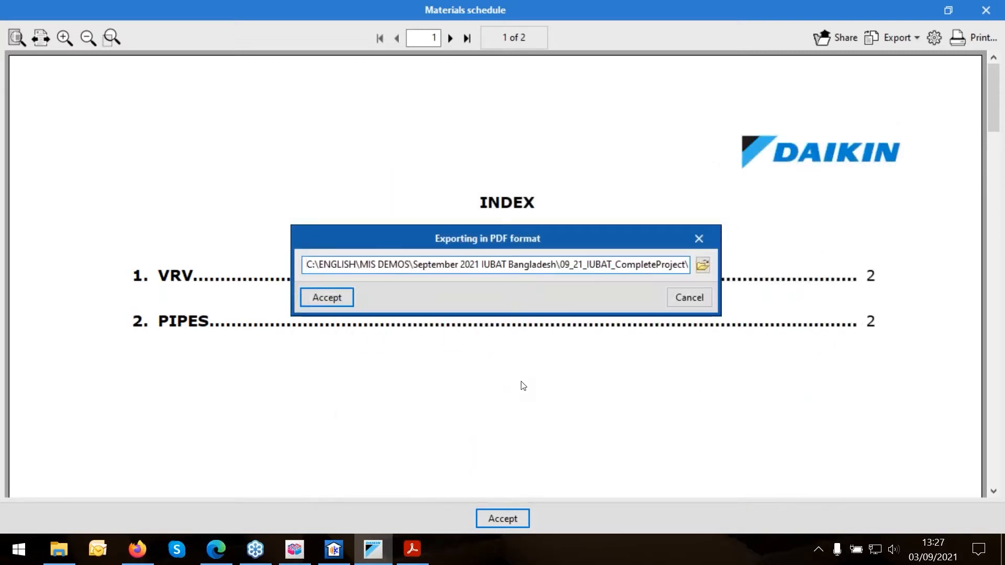
pyautogui.click(332, 302)
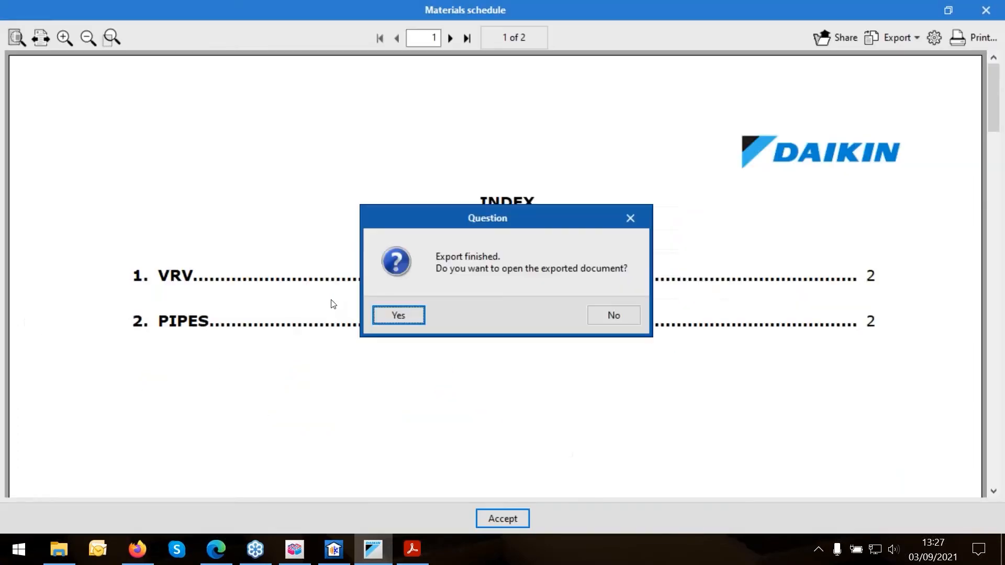
pyautogui.click(399, 316)
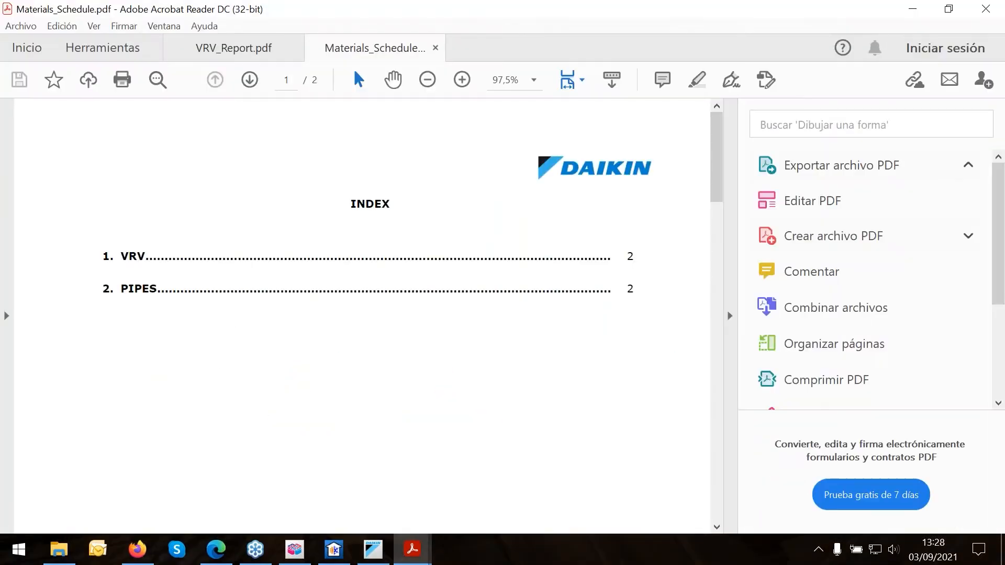
# Widen the page area of Materials_Schedule.pdf and examine the outdoor unit in the VRV table, highlighting the QUANTITY heading.
pyautogui.click(730, 316)
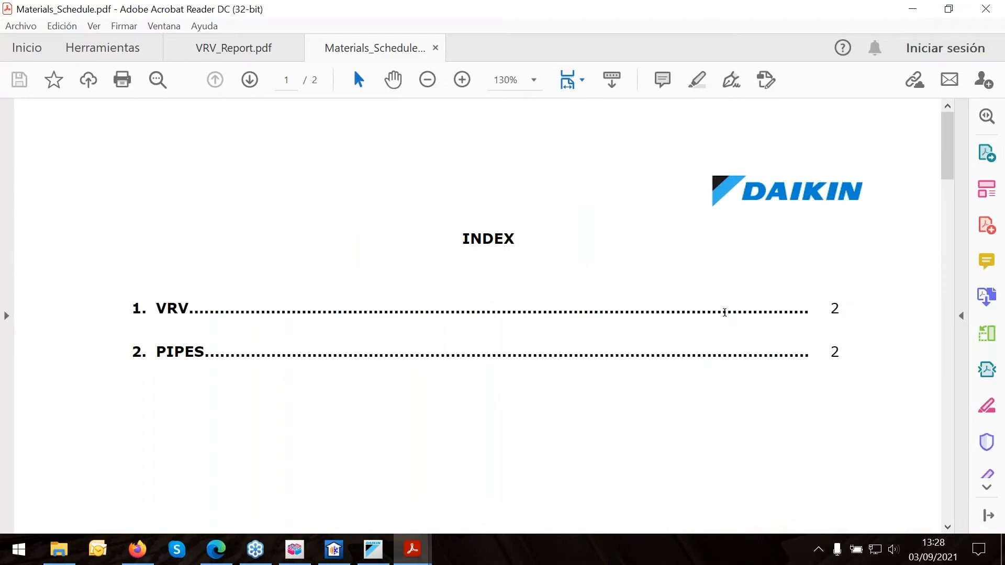
pyautogui.scroll(-10, 723, 314)
pyautogui.scroll(-15, 619, 257)
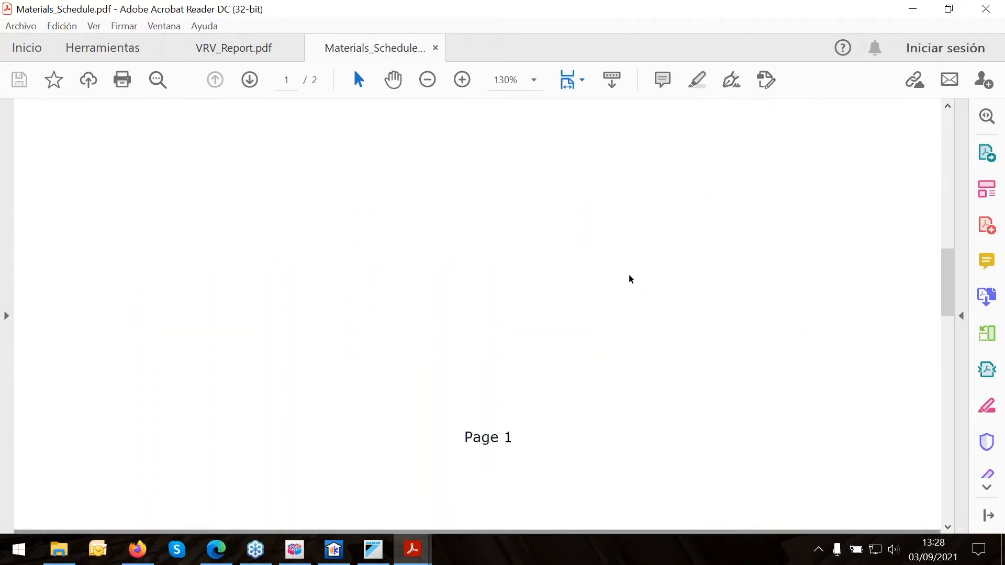
pyautogui.scroll(-4, 628, 289)
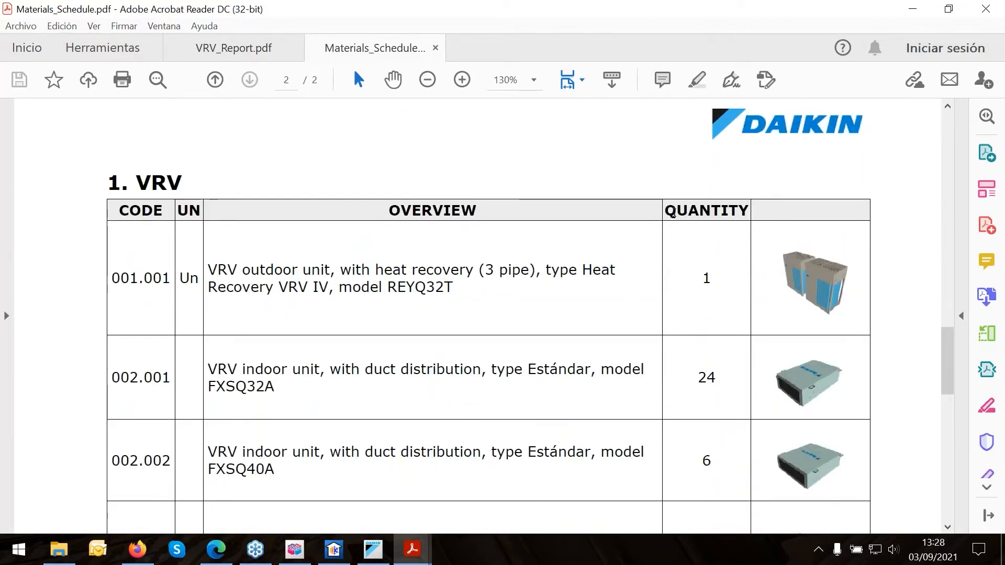
pyautogui.moveTo(667, 207); pyautogui.dragTo(758, 207)
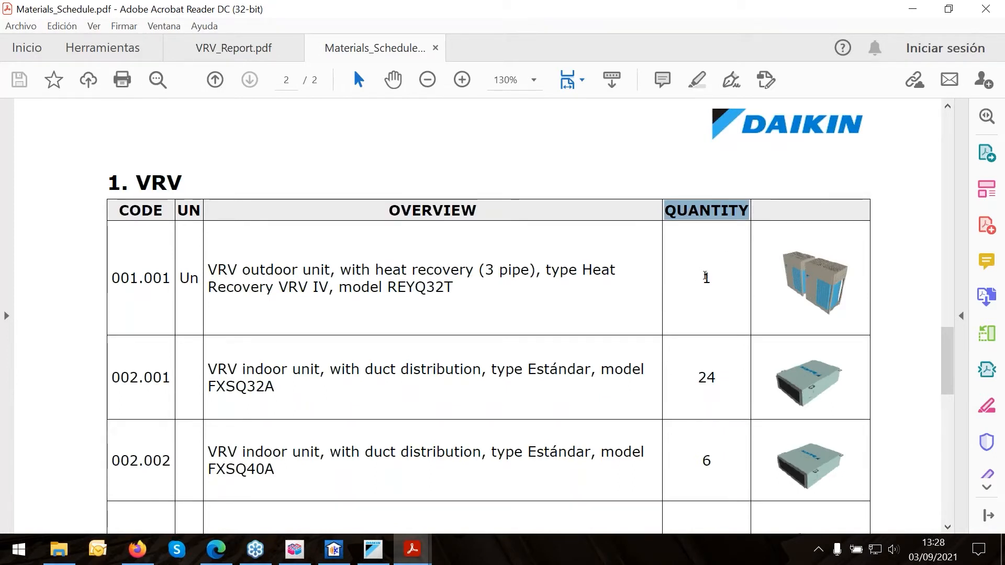
pyautogui.click(706, 278)
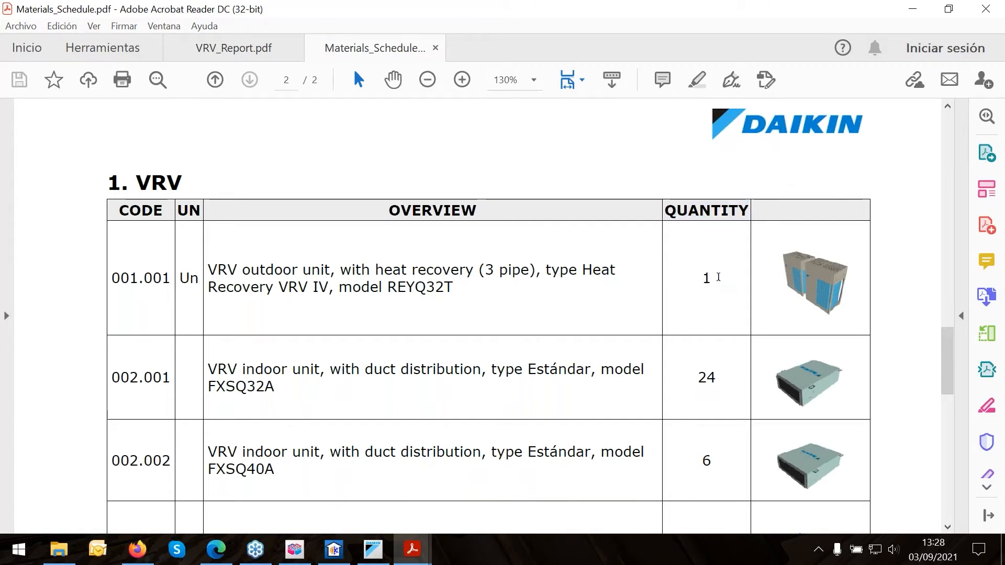
# Review the indoor units, flow selector unit and Y branches in the VRV table, highlighting text in the indoor unit rows.
pyautogui.scroll(-3, 740, 285)
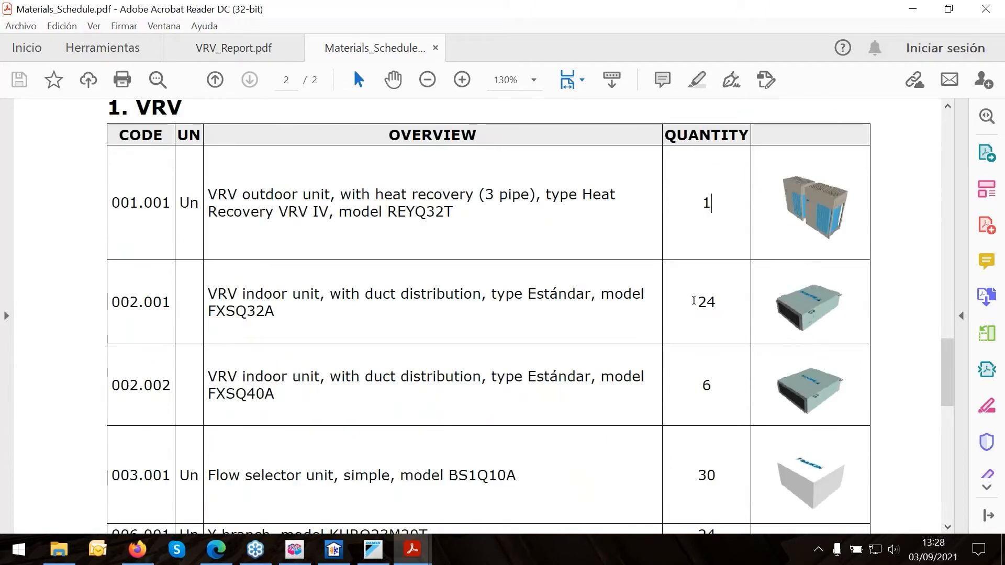
pyautogui.moveTo(697, 302); pyautogui.dragTo(199, 475)
pyautogui.click(623, 304)
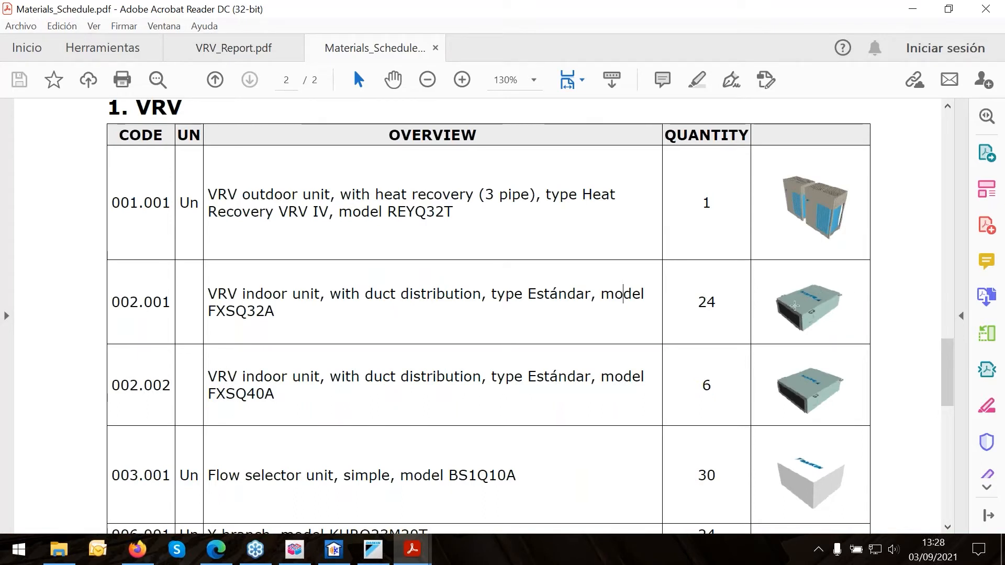
pyautogui.moveTo(208, 294); pyautogui.dragTo(254, 355)
pyautogui.scroll(-2, 590, 354)
pyautogui.scroll(-3, 792, 362)
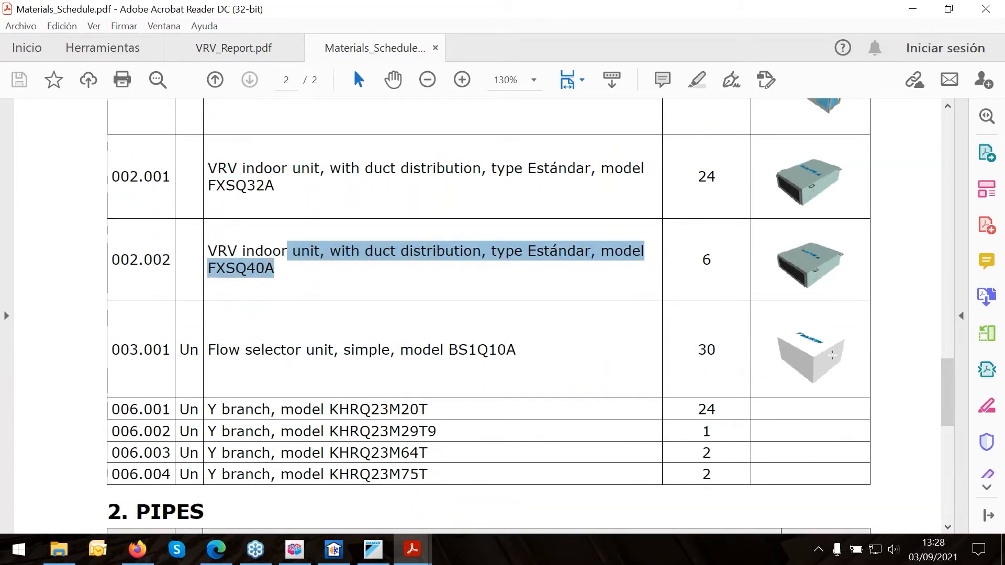
# Review the Y branch models and the refrigerant pipe units and quantities in the materials schedule PDF.
pyautogui.scroll(-3, 832, 356)
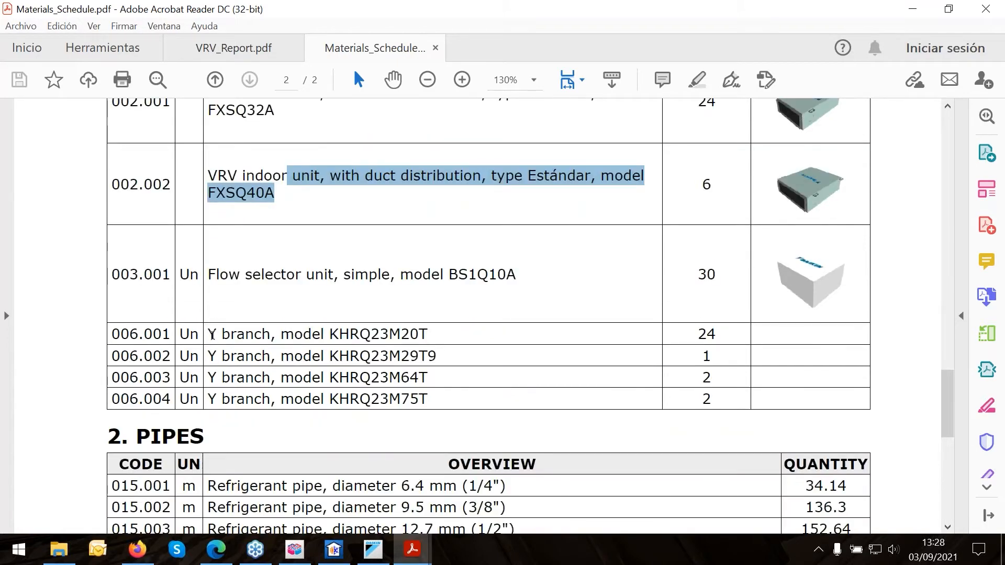
pyautogui.moveTo(212, 334); pyautogui.dragTo(425, 400)
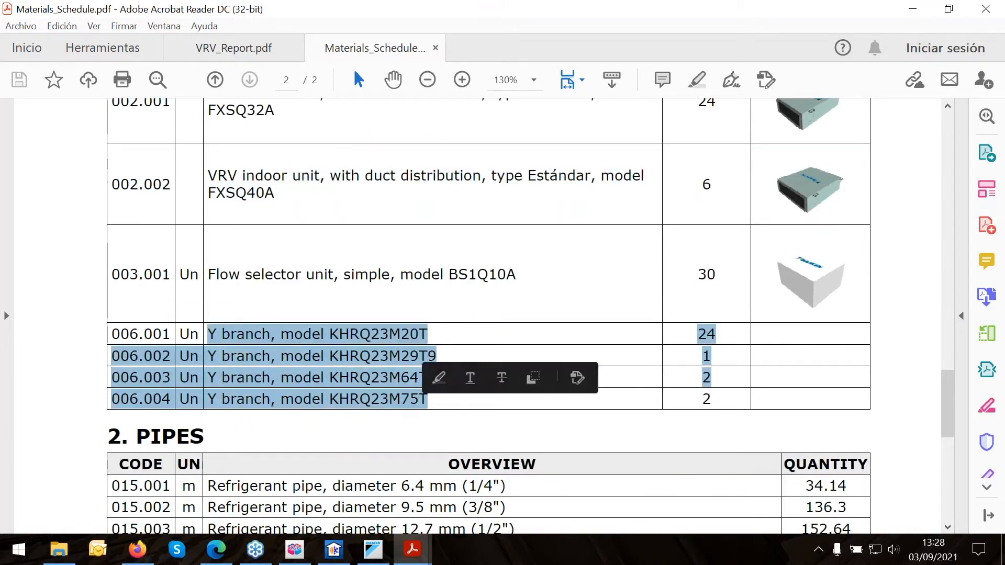
pyautogui.click(717, 389)
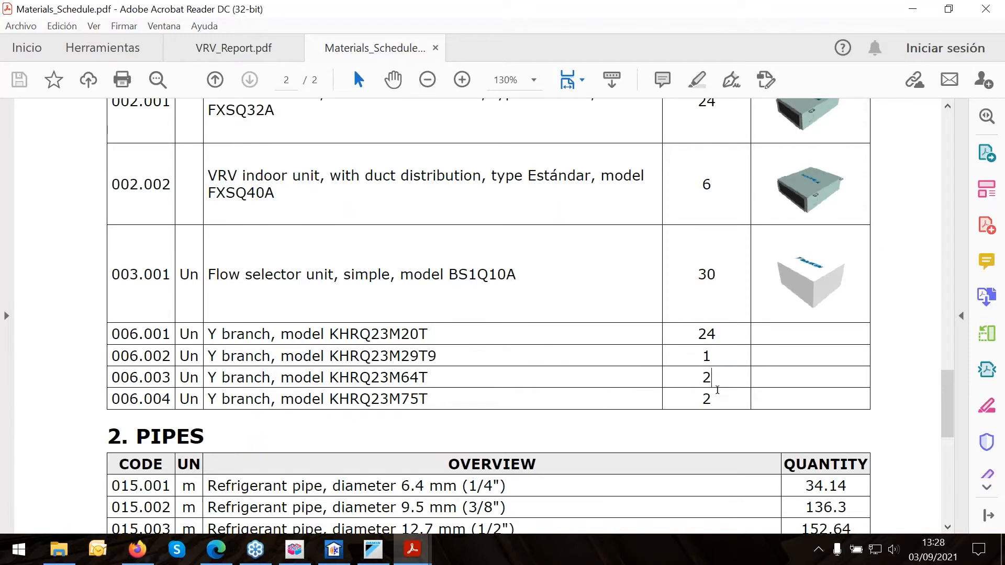
pyautogui.scroll(-6, 717, 390)
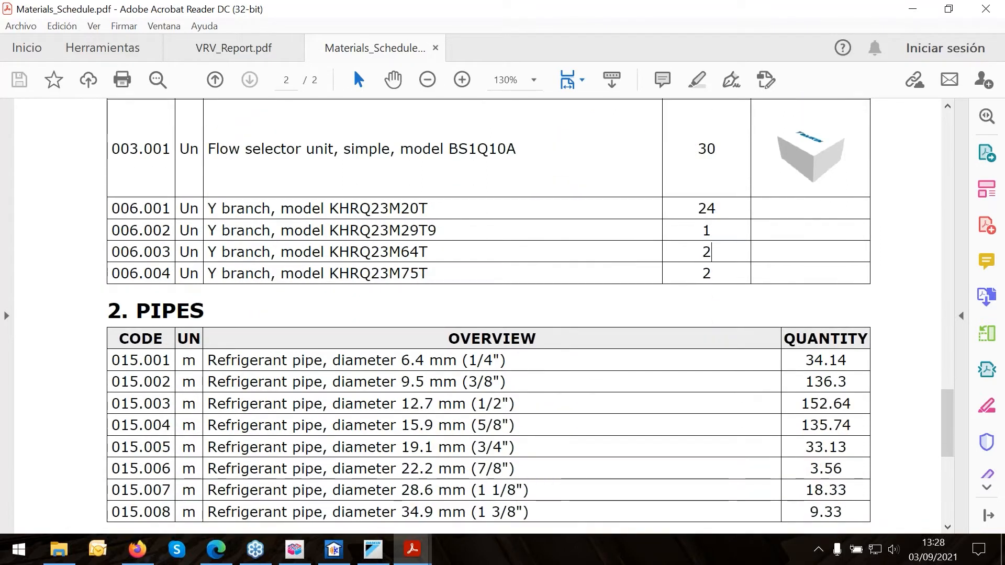
pyautogui.scroll(-3, 711, 252)
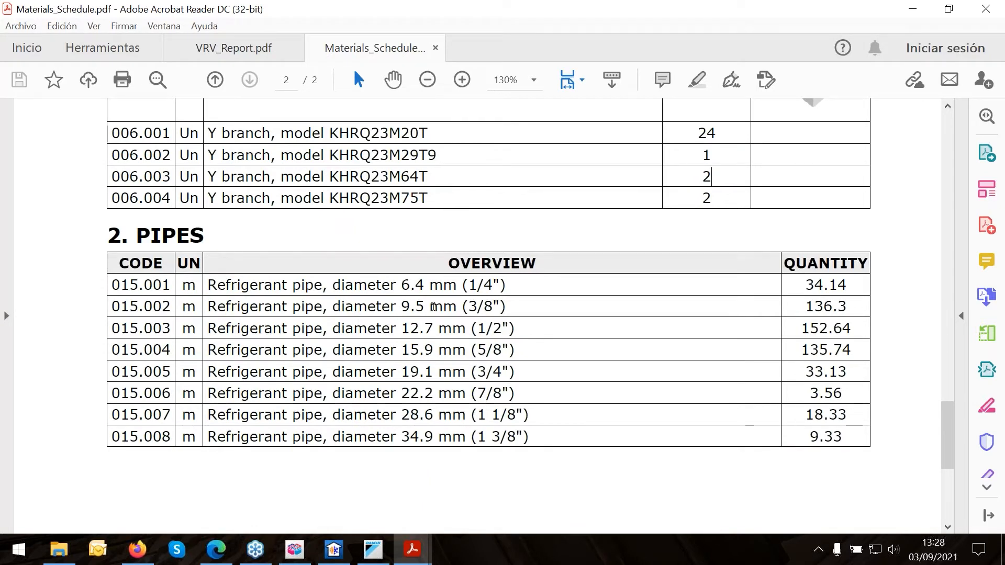
pyautogui.moveTo(180, 286); pyautogui.dragTo(208, 287)
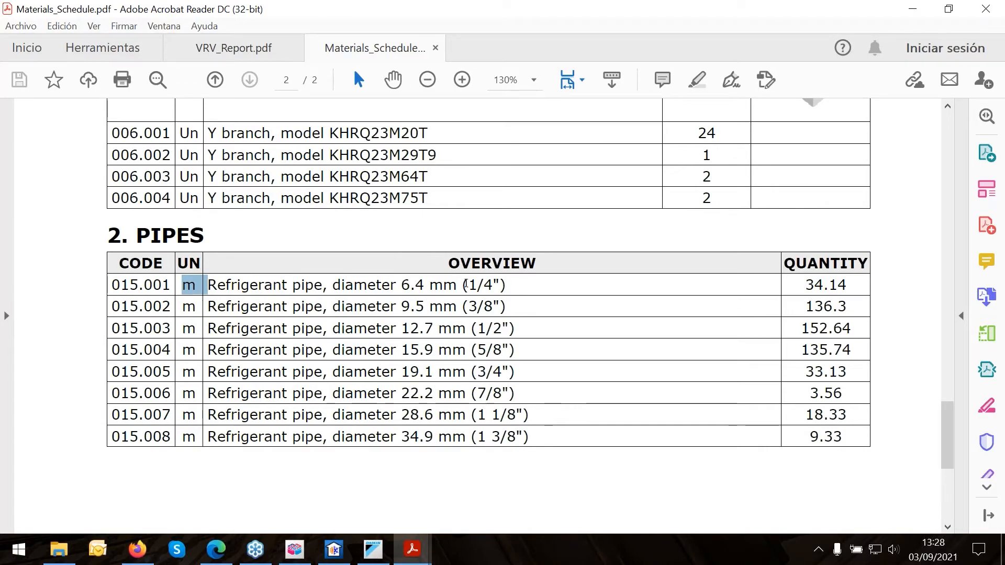
pyautogui.scroll(-6, 454, 314)
pyautogui.scroll(15, 454, 315)
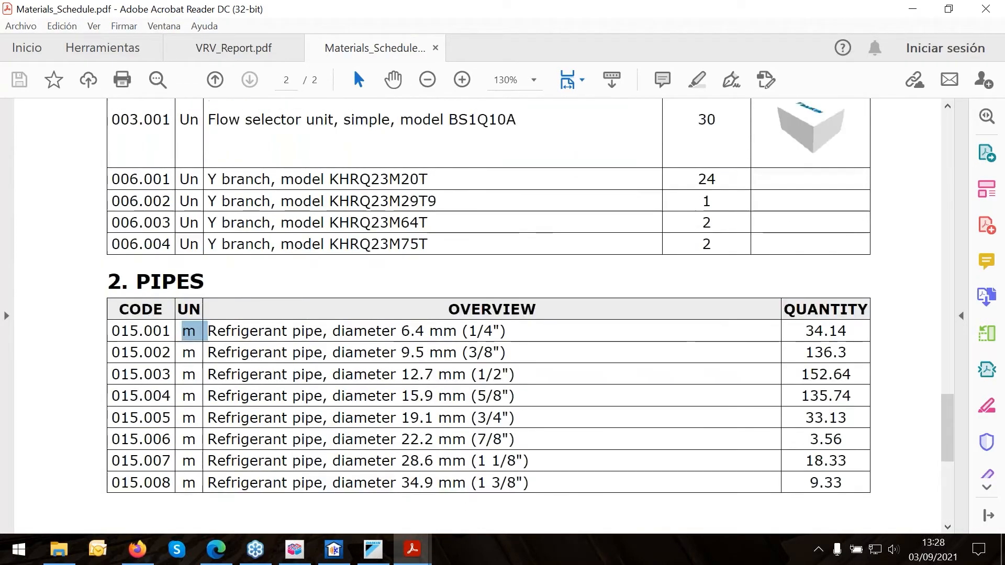
# Return to the floor plan in Open BIM DAIKIN, closing the materials schedule preview and the reports selection.
pyautogui.click(913, 16)
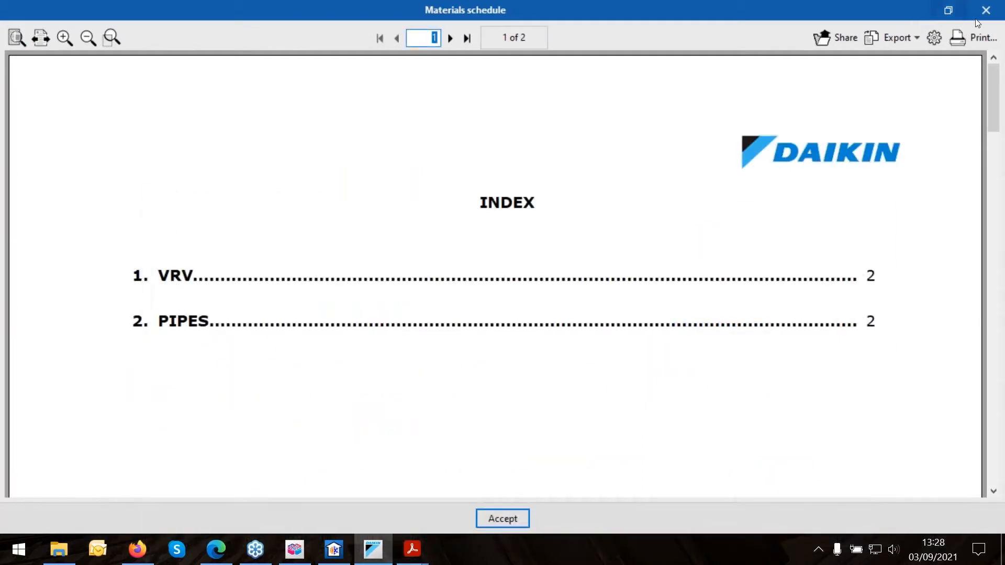
pyautogui.click(987, 9)
pyautogui.click(561, 335)
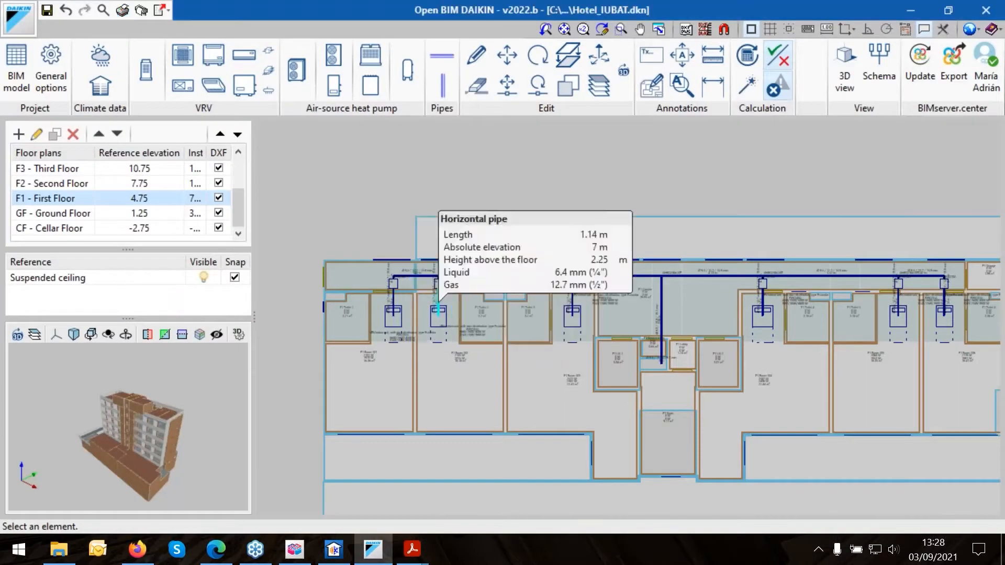
# Switch the project's measurement units to the I-P system.
pyautogui.click(969, 30)
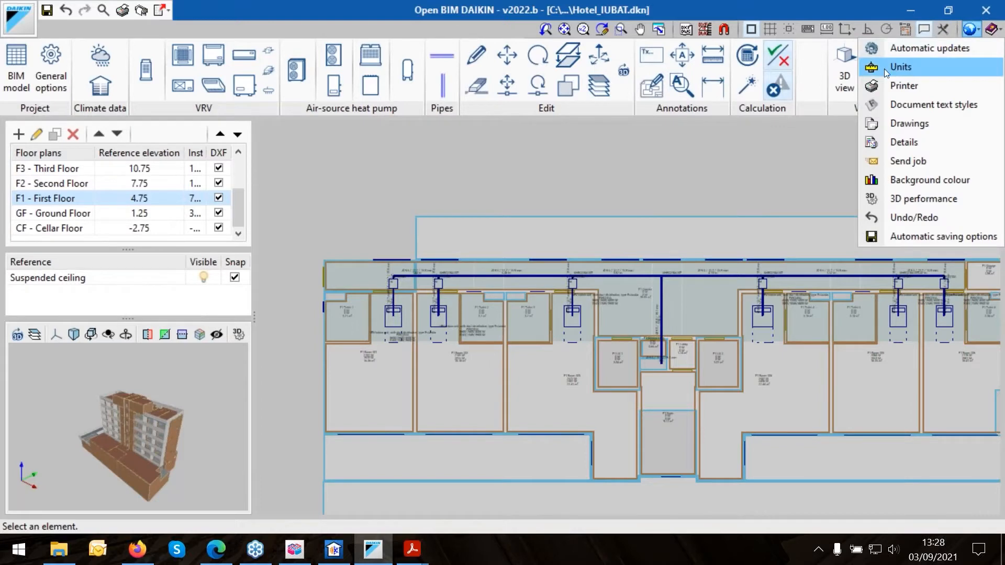
pyautogui.click(970, 30)
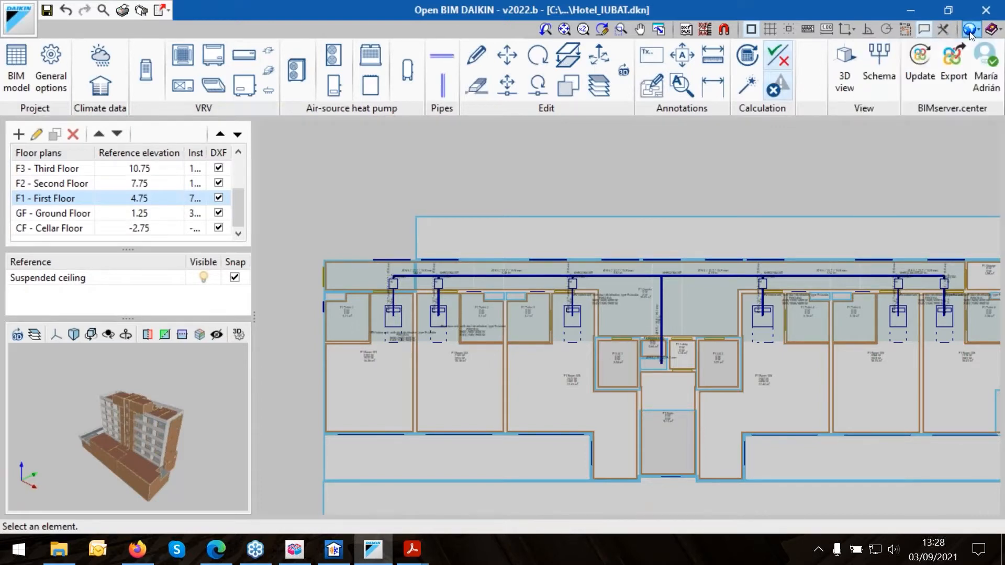
pyautogui.click(970, 30)
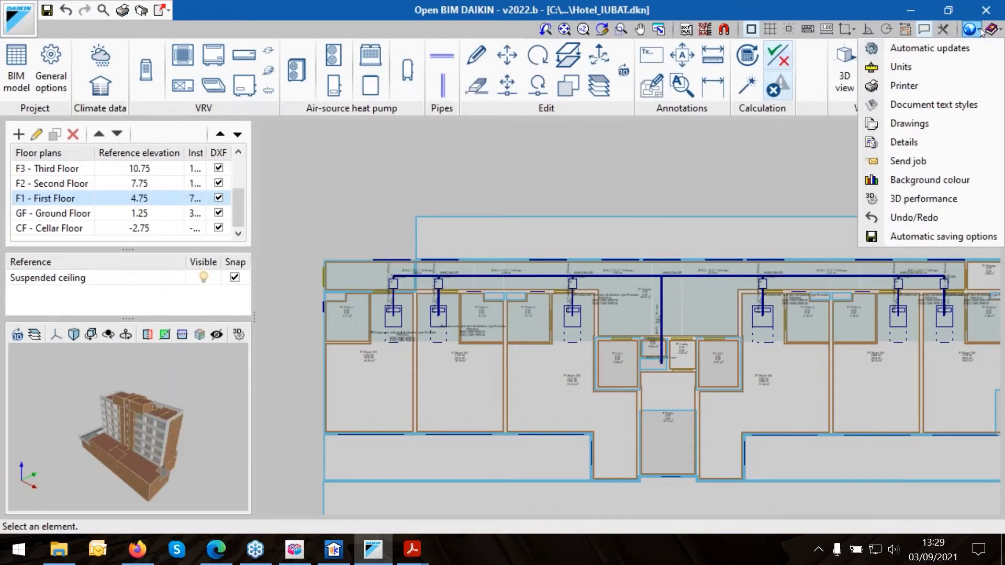
pyautogui.click(904, 66)
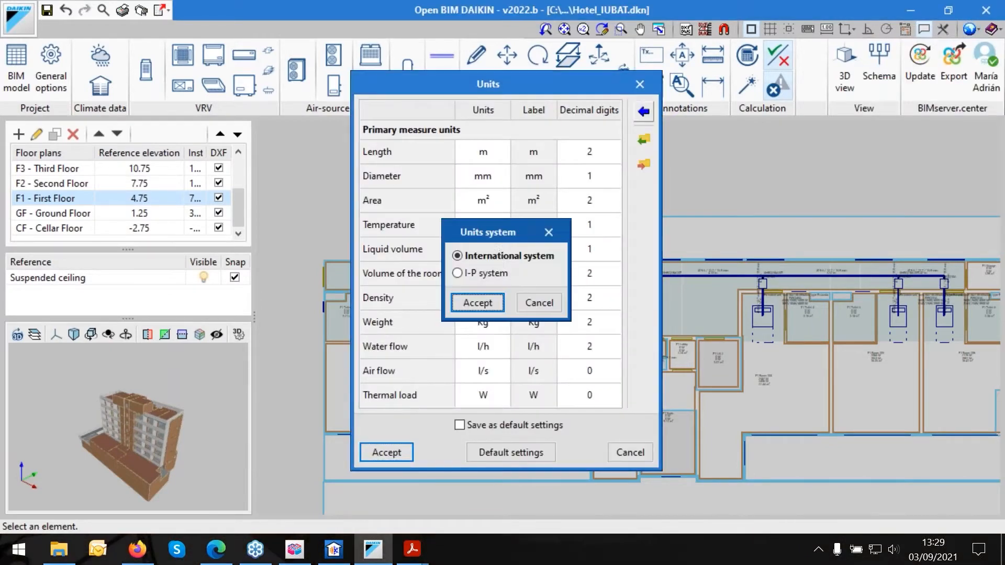
pyautogui.click(493, 275)
pyautogui.click(475, 302)
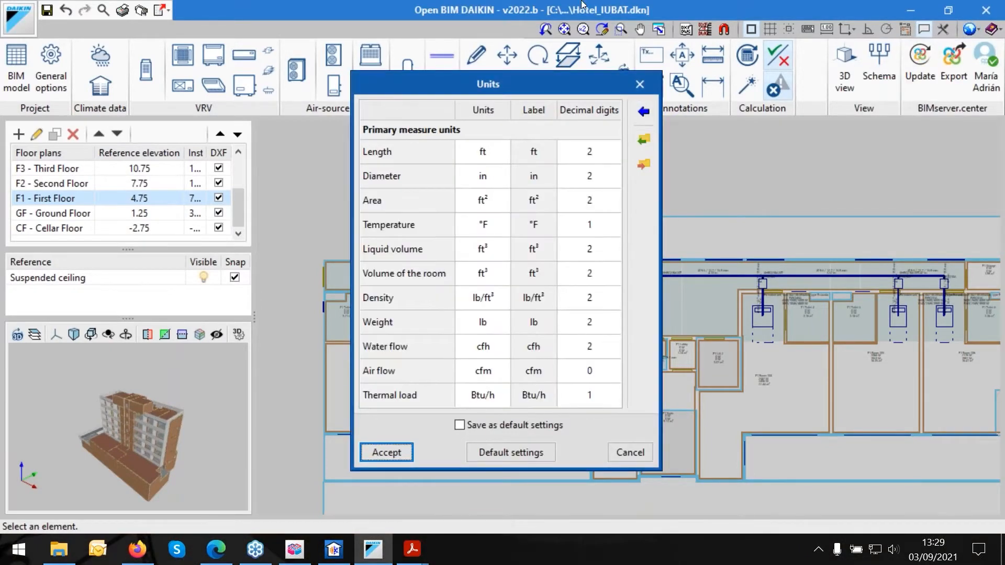
pyautogui.click(409, 463)
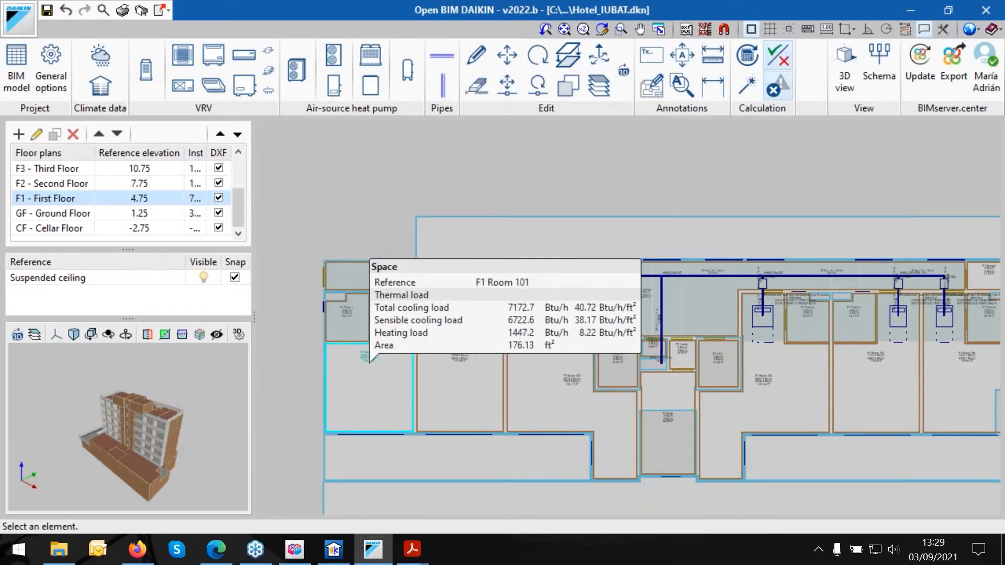
# Check the thermal loads and design parameters of the space F1 Room 101.
pyautogui.click(372, 366)
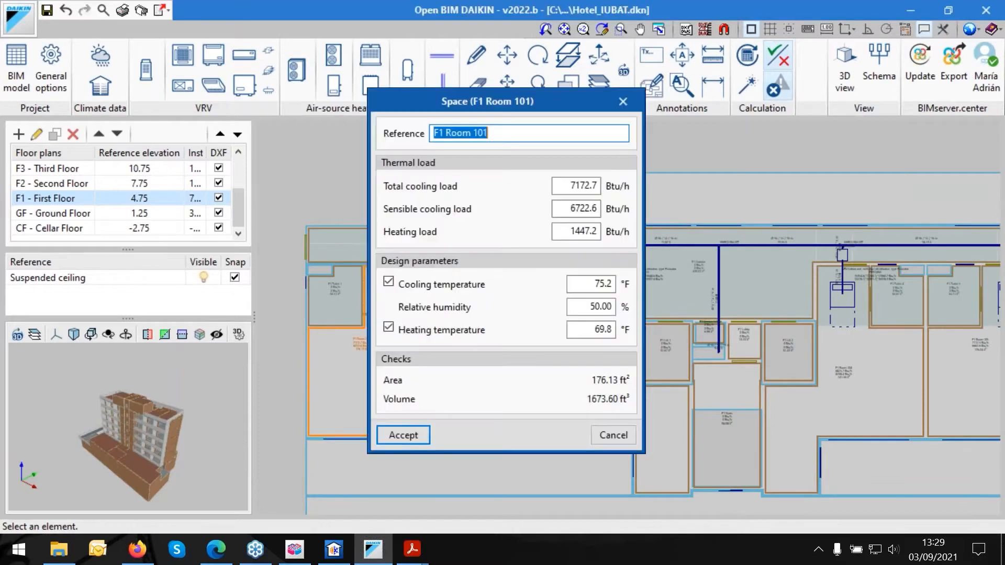
pyautogui.click(403, 435)
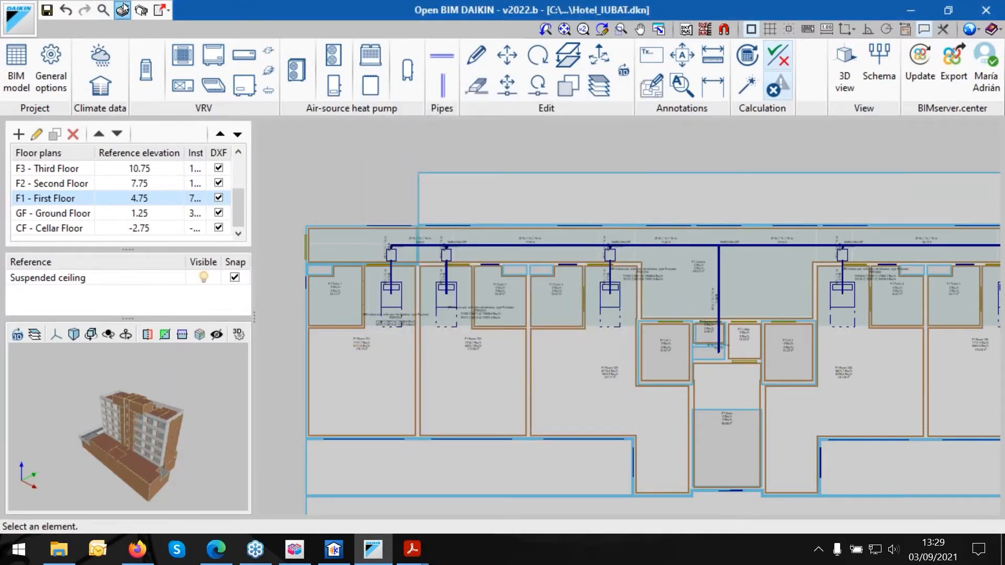
# Generate the Materials schedule report and examine the units and quantities in its pipes table.
pyautogui.click(123, 10)
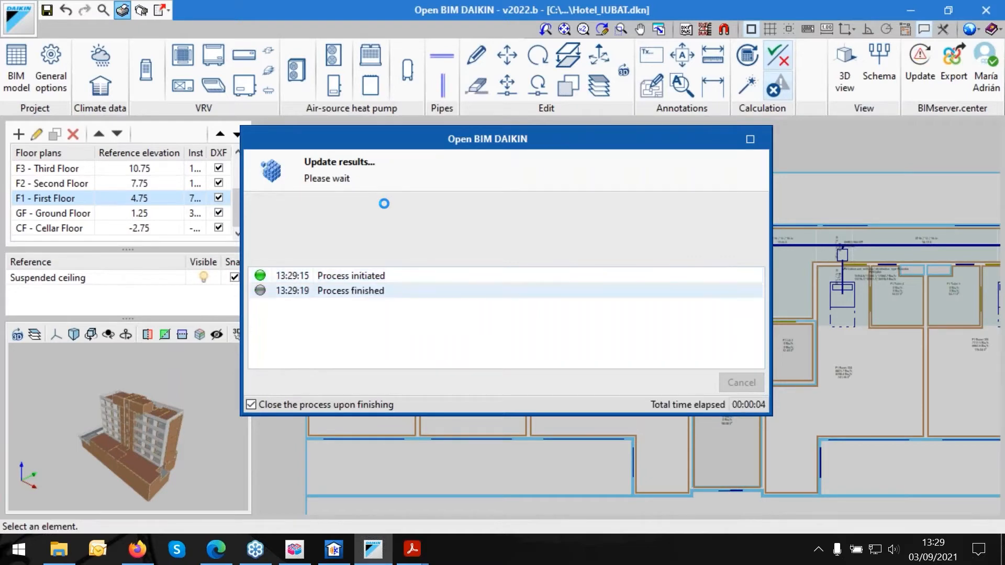
pyautogui.click(444, 330)
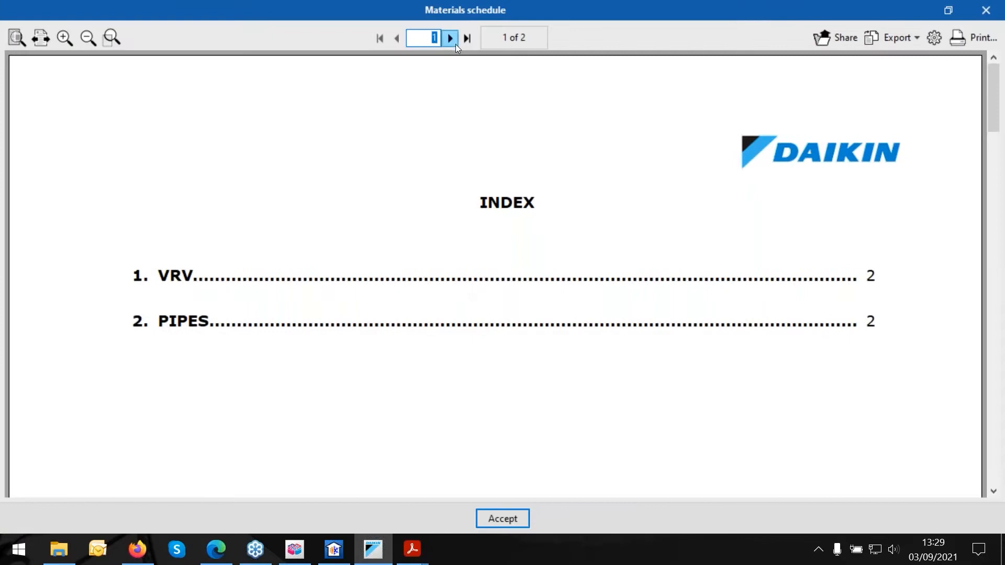
pyautogui.click(455, 42)
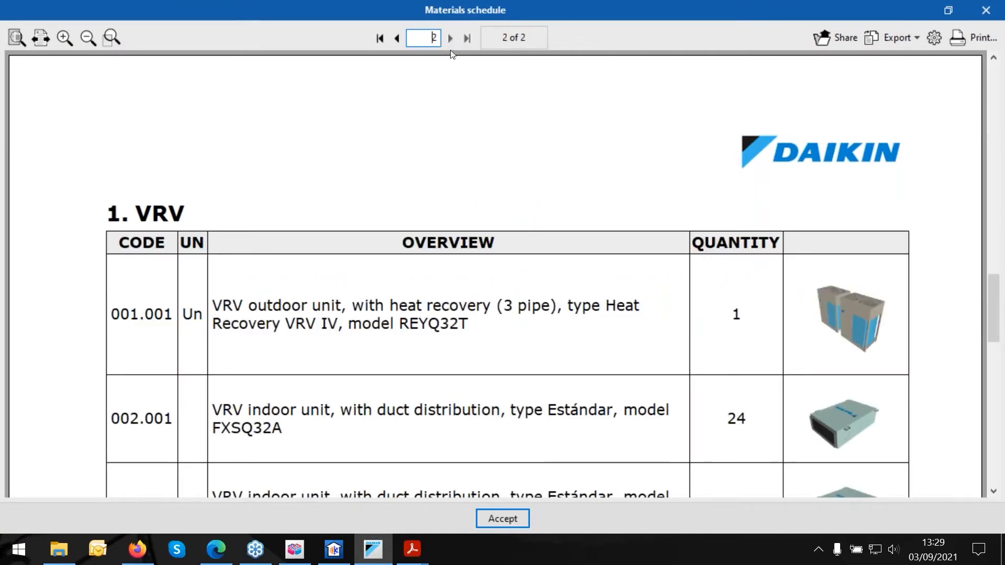
pyautogui.scroll(-10, 409, 369)
pyautogui.scroll(-5, 409, 369)
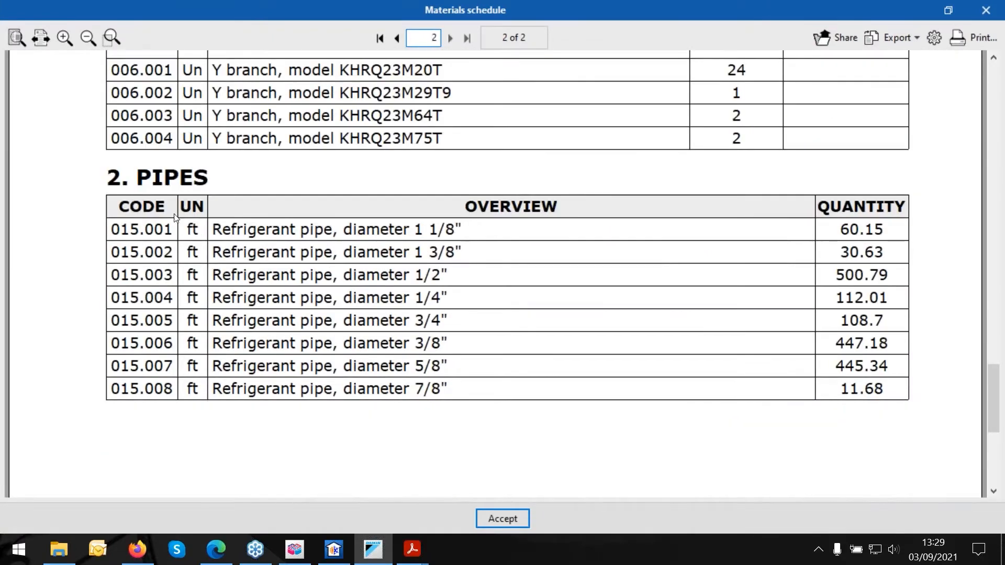
pyautogui.scroll(-12, 819, 259)
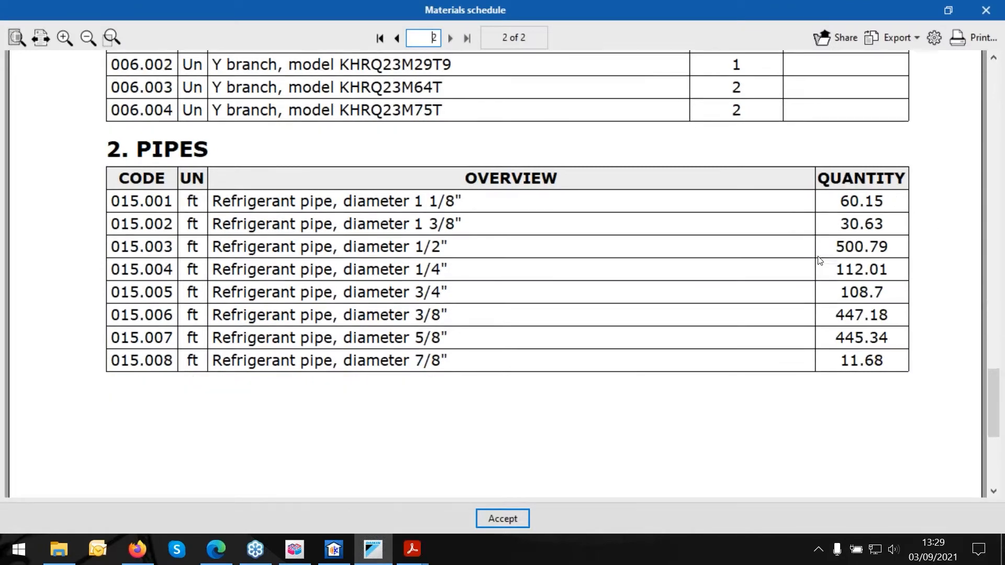
pyautogui.scroll(20, 825, 354)
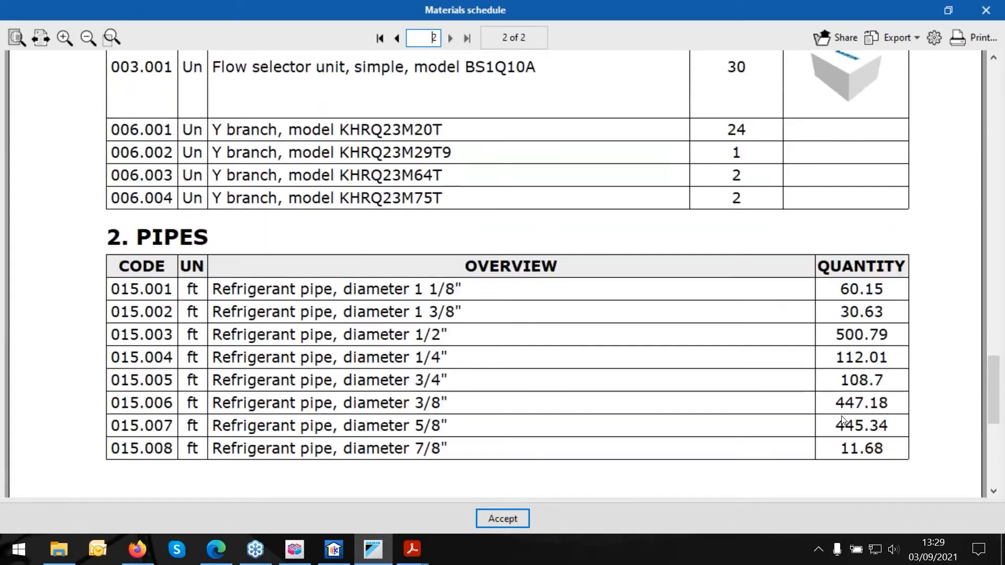
pyautogui.click(986, 11)
# Generate the VRV report and examine its project compliance, equipment list, pipe lengths and unit details.
pyautogui.click(458, 235)
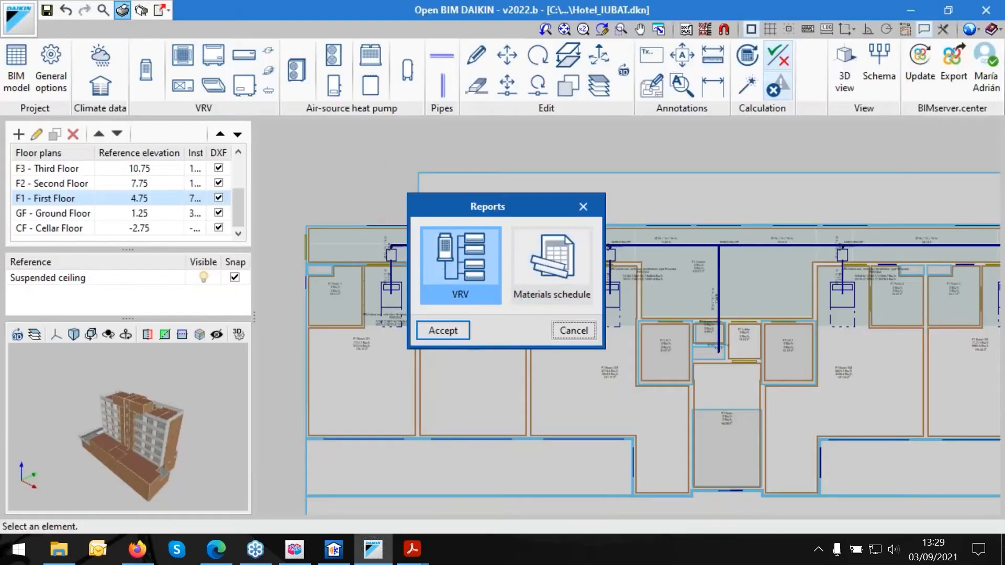
pyautogui.click(451, 332)
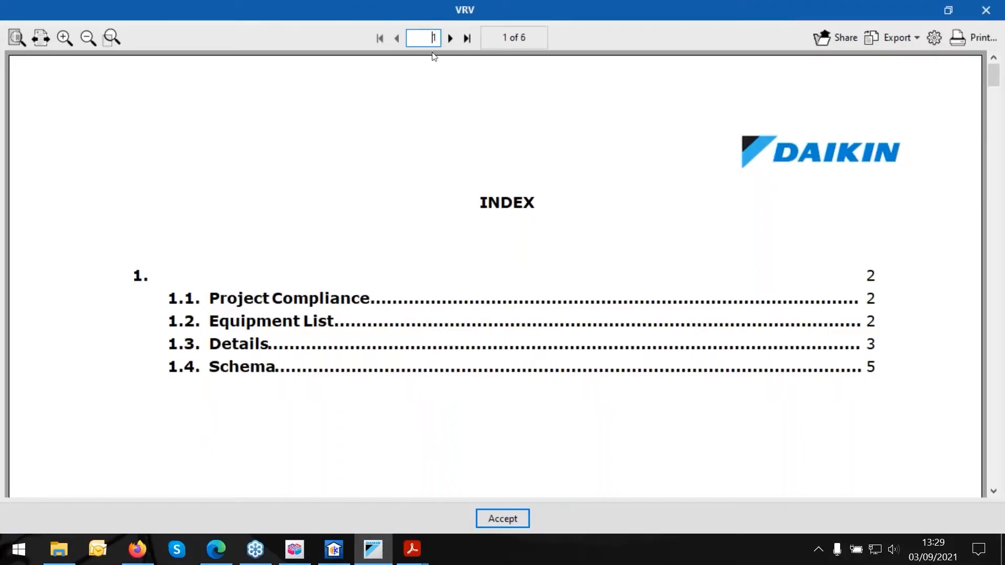
pyautogui.click(450, 39)
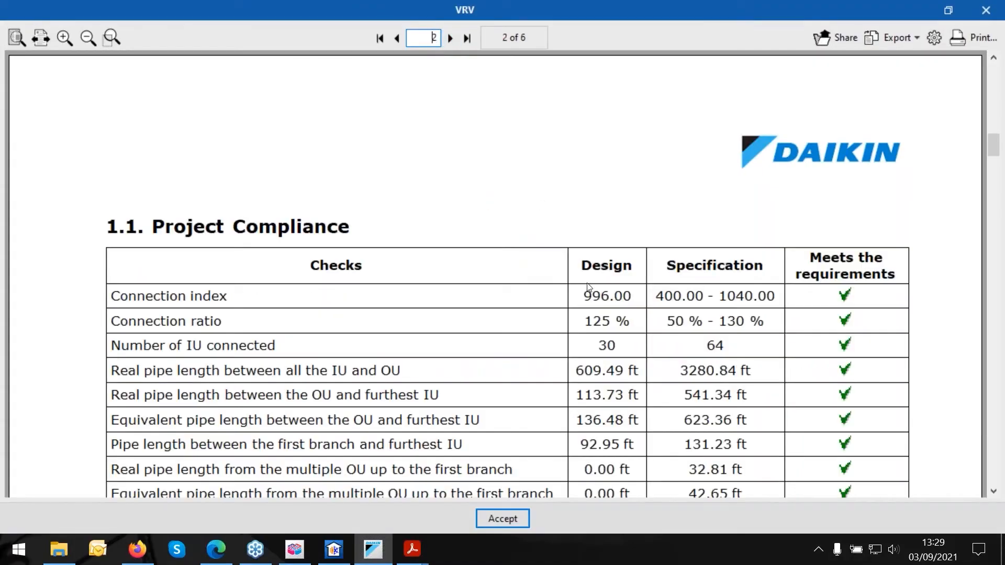
pyautogui.scroll(-3, 589, 285)
pyautogui.scroll(-7, 637, 389)
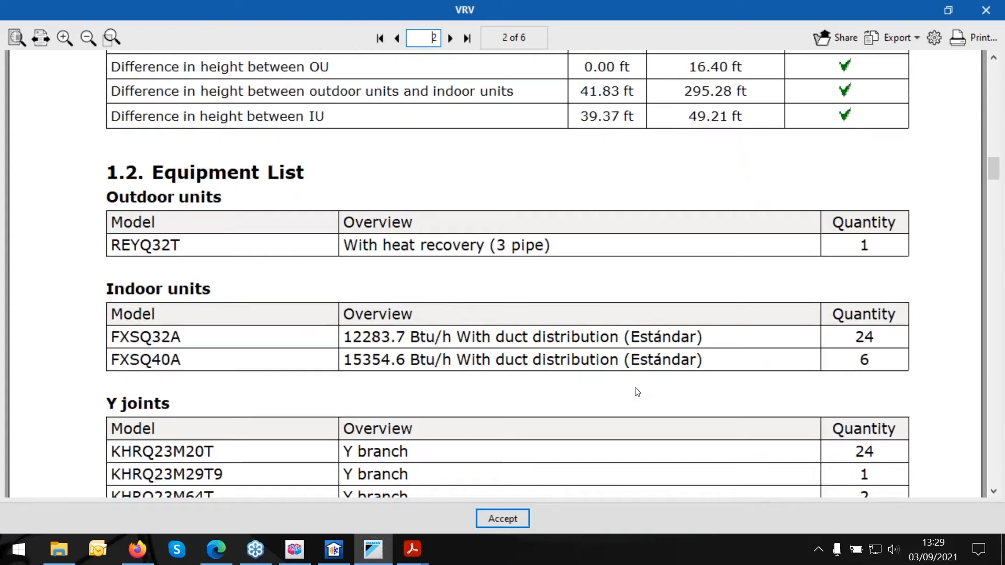
pyautogui.scroll(-8, 637, 389)
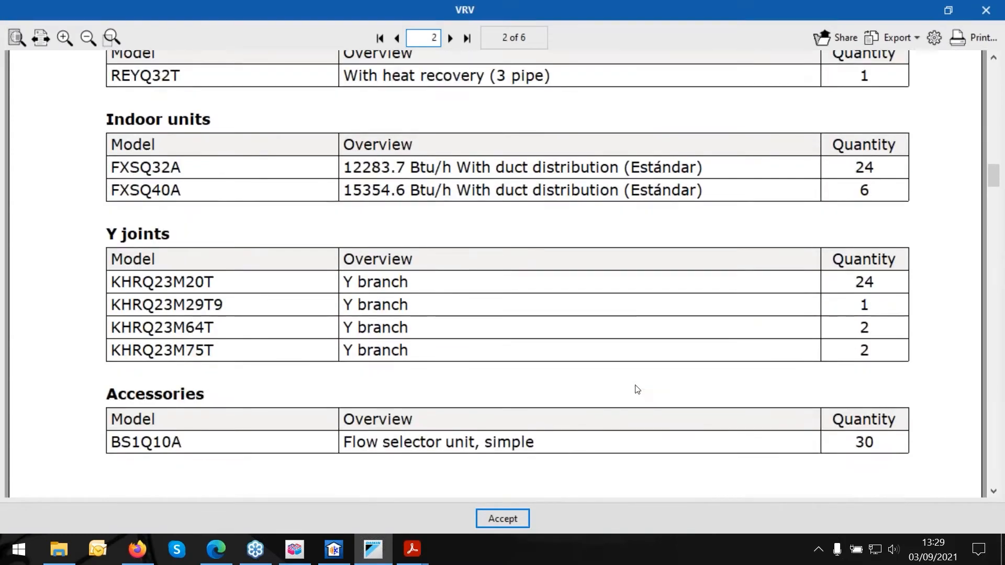
pyautogui.scroll(-10, 637, 389)
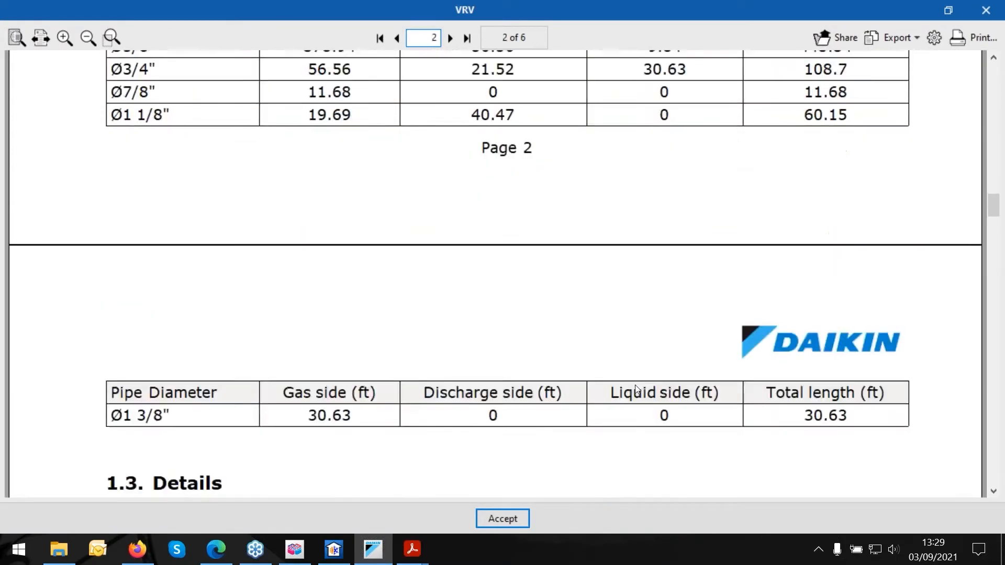
pyautogui.scroll(-10, 631, 391)
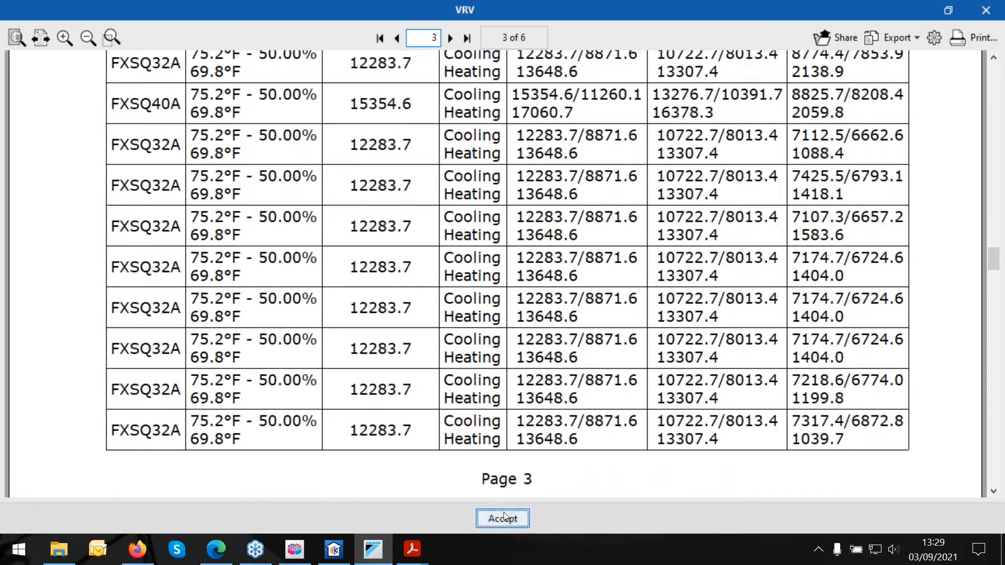
pyautogui.click(504, 519)
pyautogui.click(574, 333)
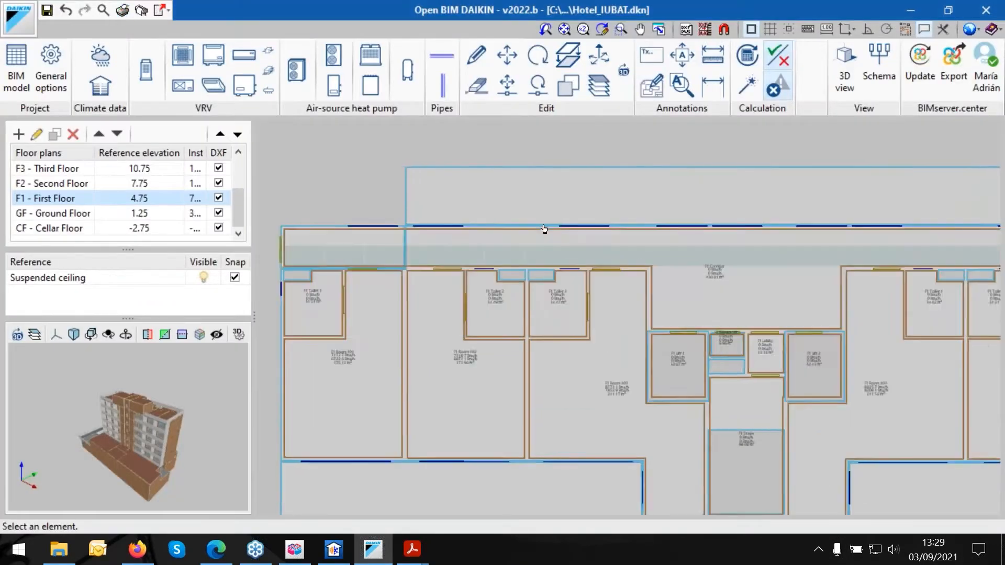
# Review the available air flow units in the project's unit settings and keep cfm.
pyautogui.click(971, 28)
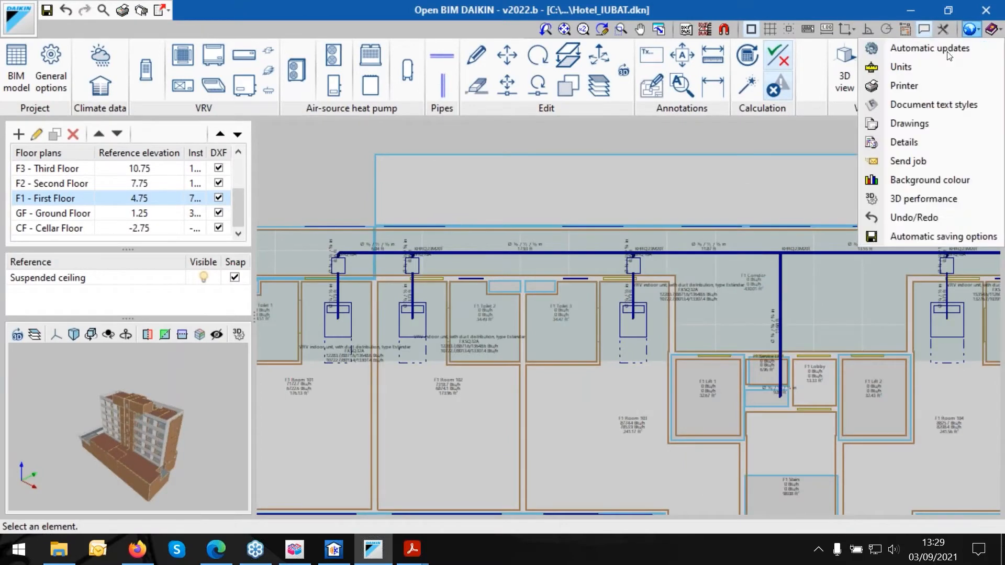
pyautogui.click(932, 67)
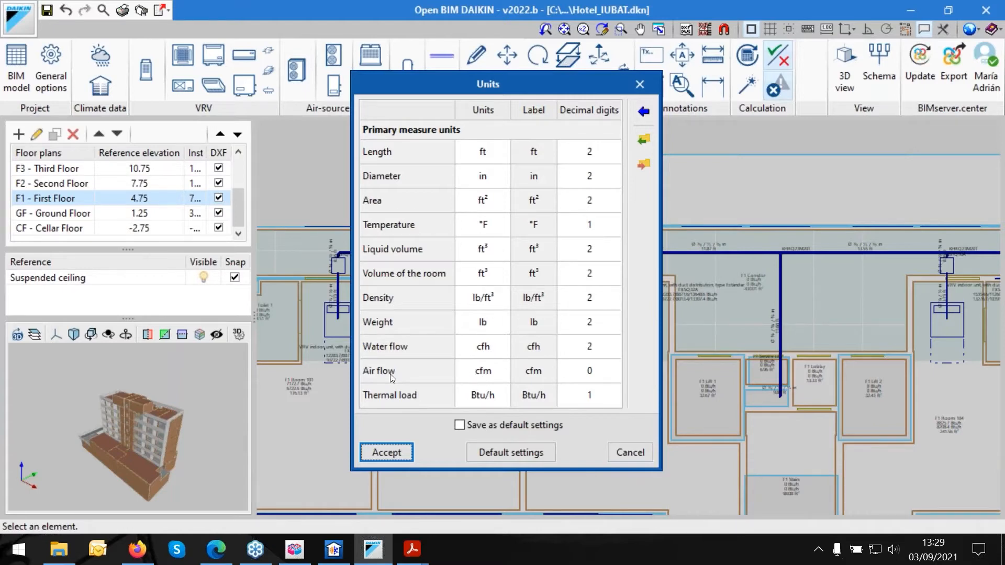
pyautogui.click(487, 373)
pyautogui.click(479, 375)
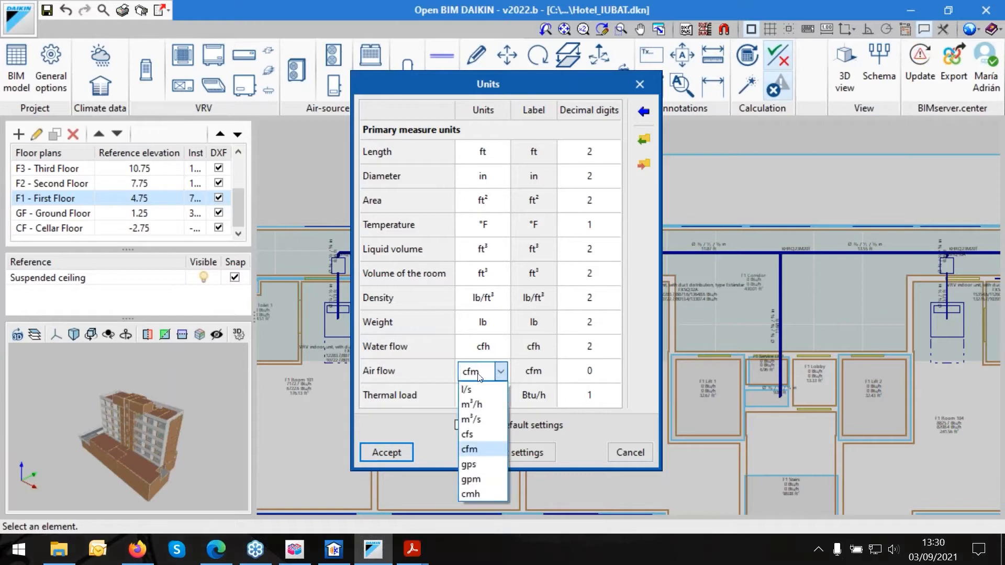
pyautogui.click(476, 449)
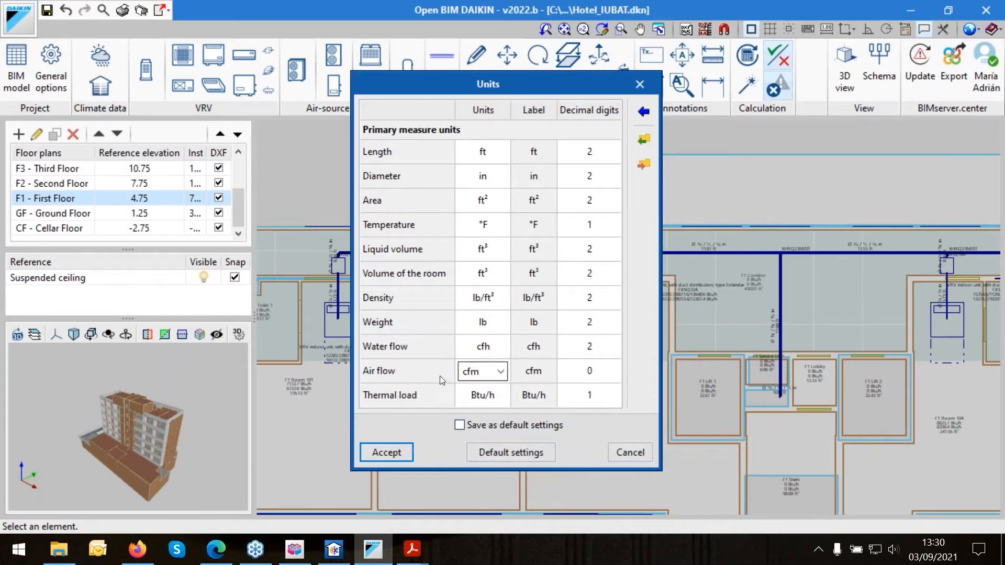
pyautogui.click(385, 452)
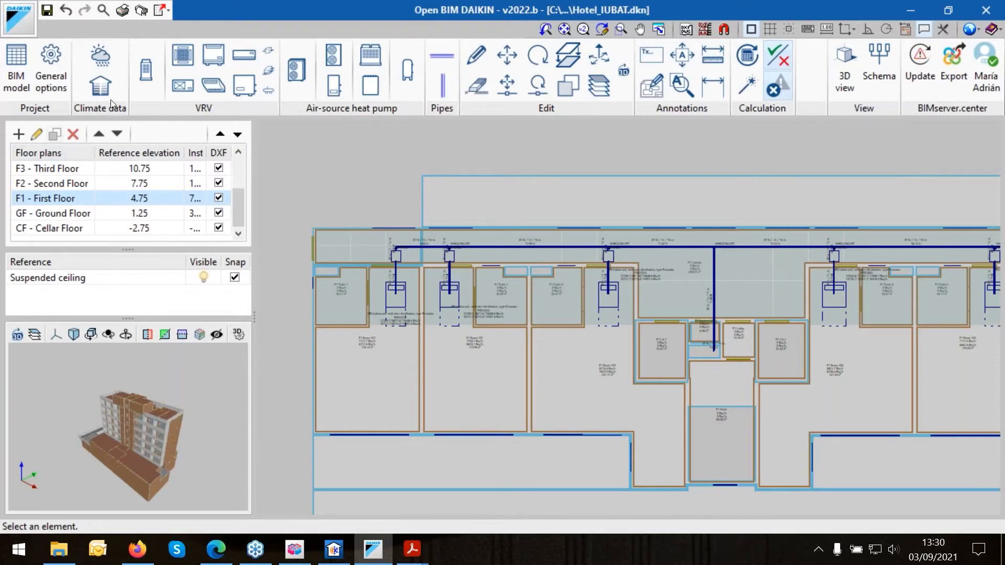
# Check the units used in the design requirements and capacities of a new VRV outdoor unit without placing it.
pyautogui.click(155, 80)
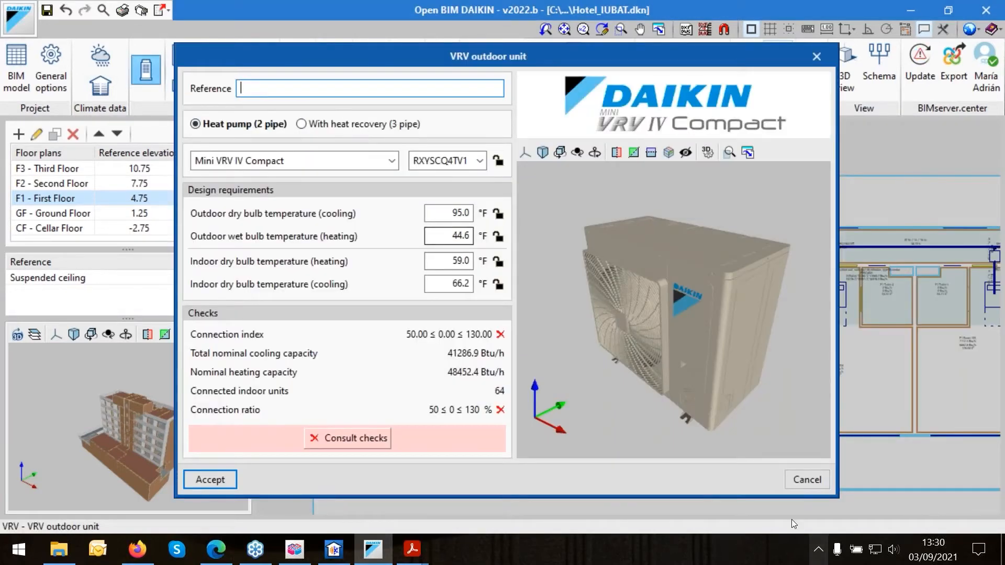
pyautogui.click(807, 479)
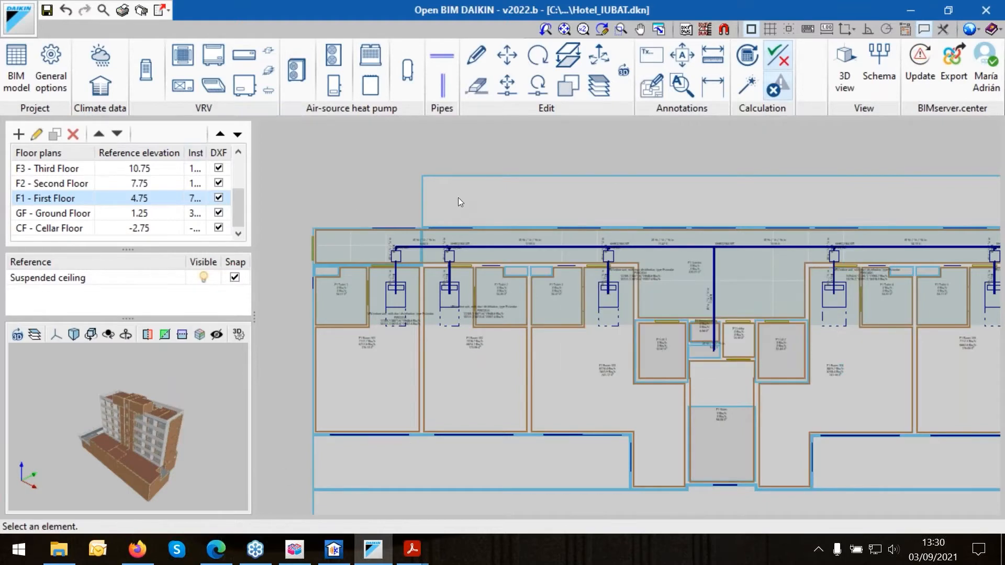
pyautogui.scroll(-1, 450, 189)
pyautogui.scroll(-1, 366, 206)
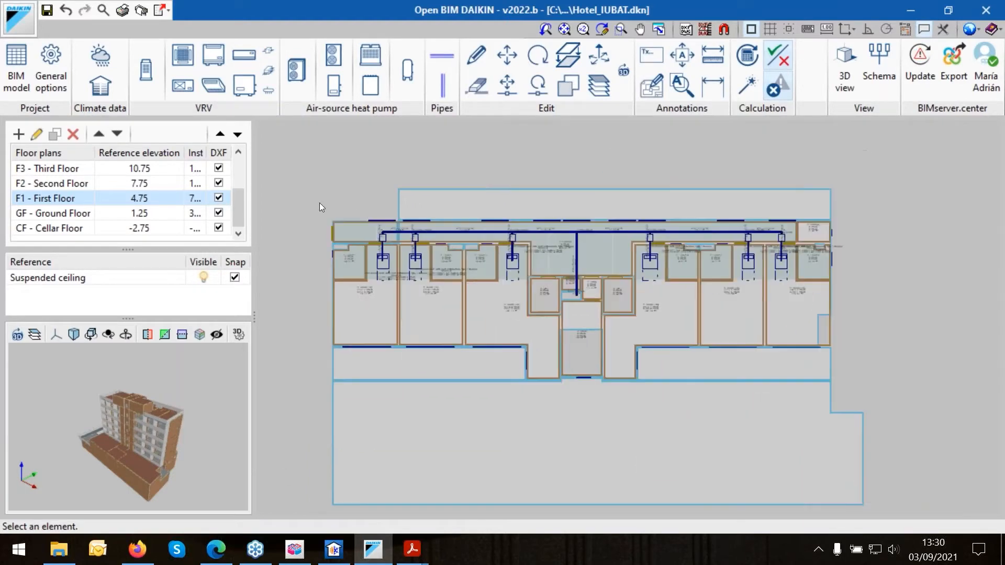
pyautogui.scroll(-1, 314, 183)
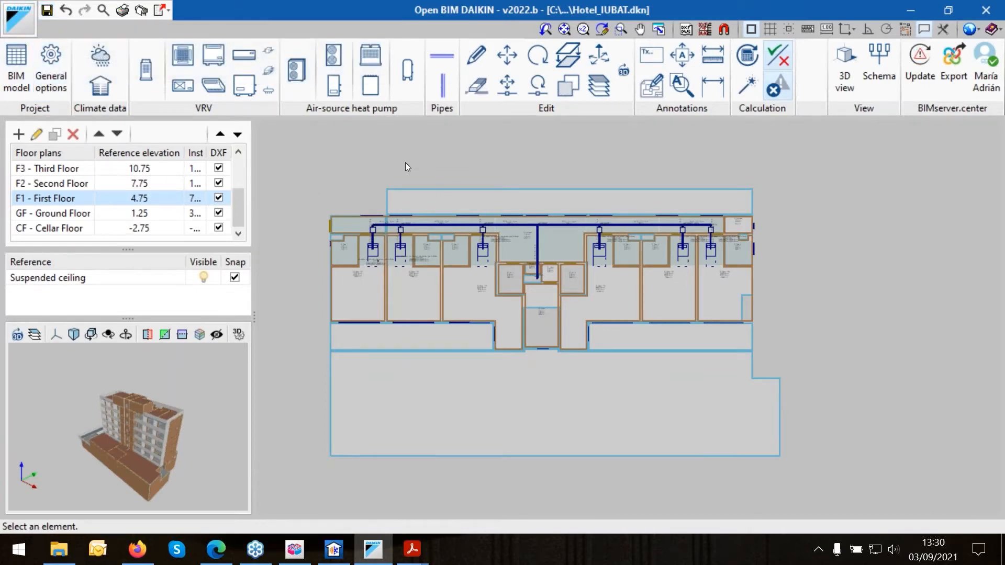
# Shrink the program window and check the thermal loads, design parameters and area of the space F1 Room 101.
pyautogui.click(948, 10)
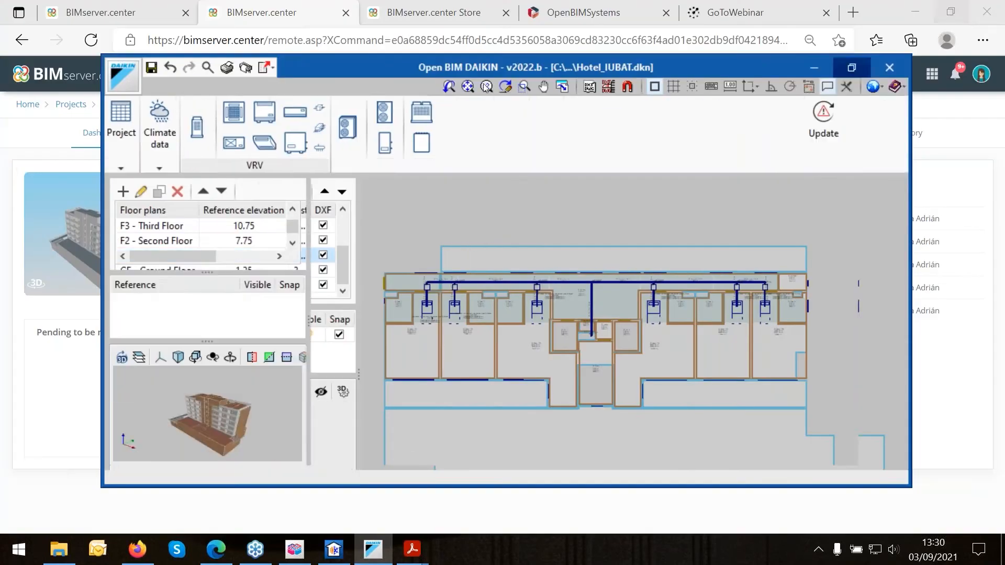
pyautogui.scroll(-4, 372, 282)
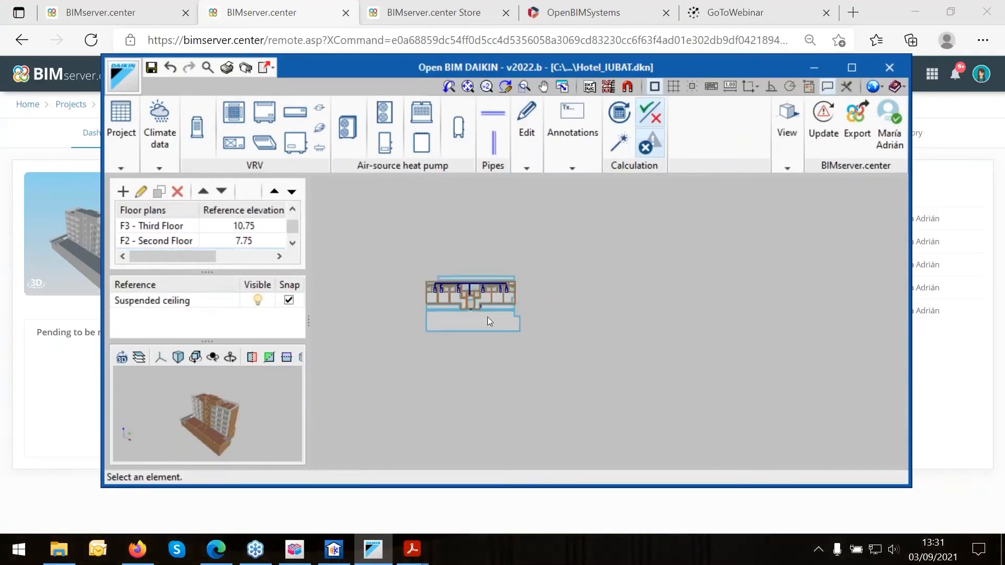
pyautogui.scroll(1, 488, 320)
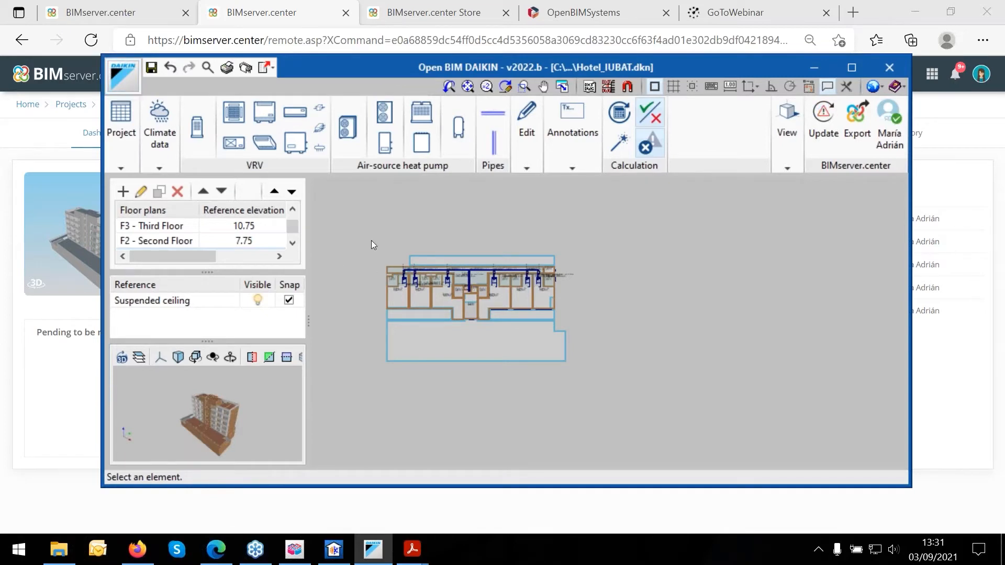
pyautogui.scroll(5, 397, 276)
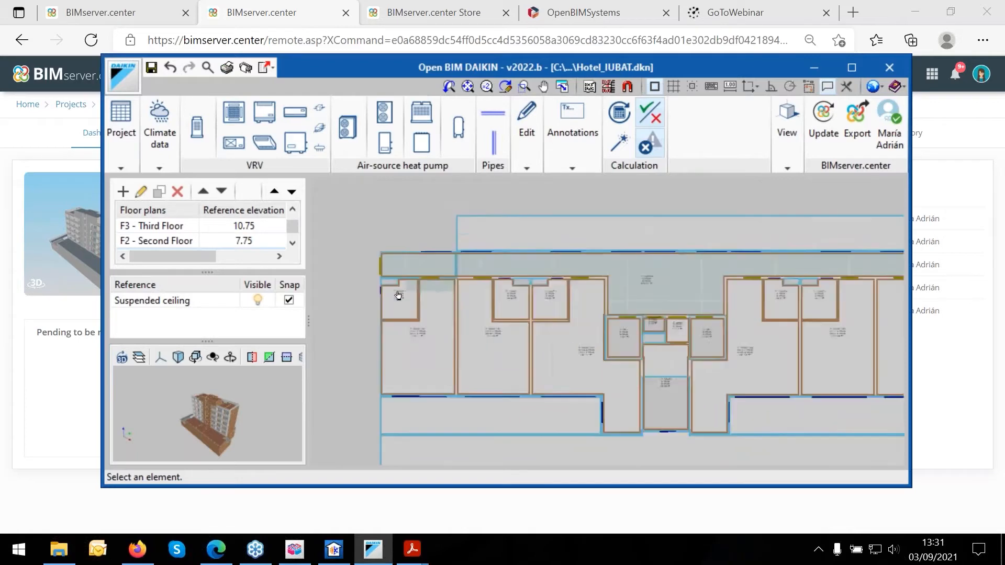
pyautogui.click(397, 276)
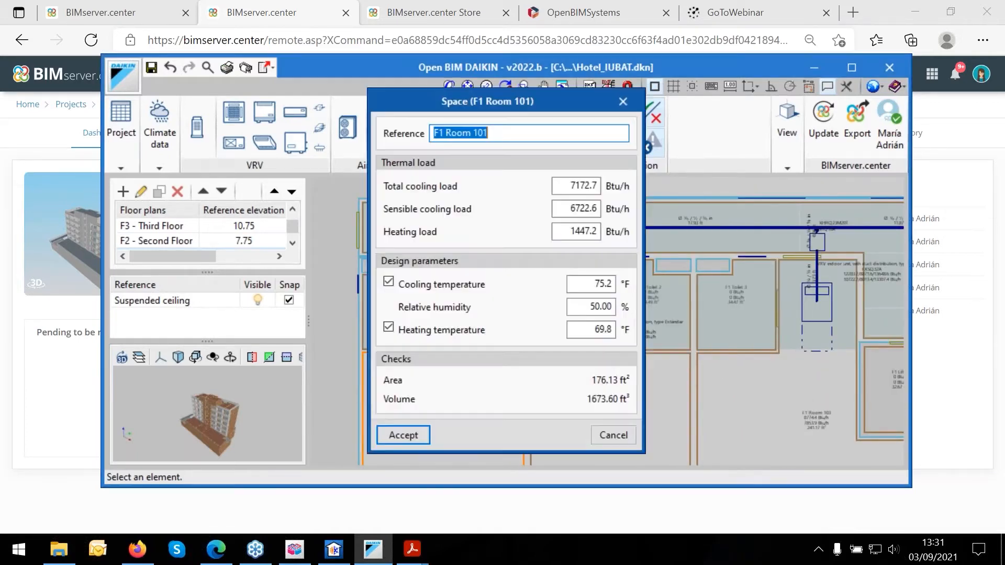
pyautogui.moveTo(517, 100); pyautogui.dragTo(623, 97)
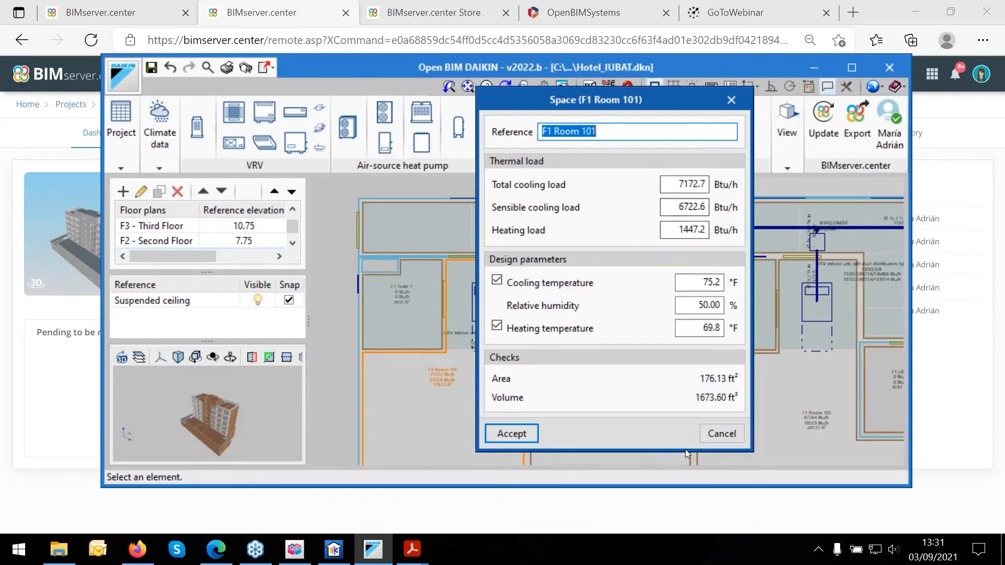
pyautogui.click(722, 433)
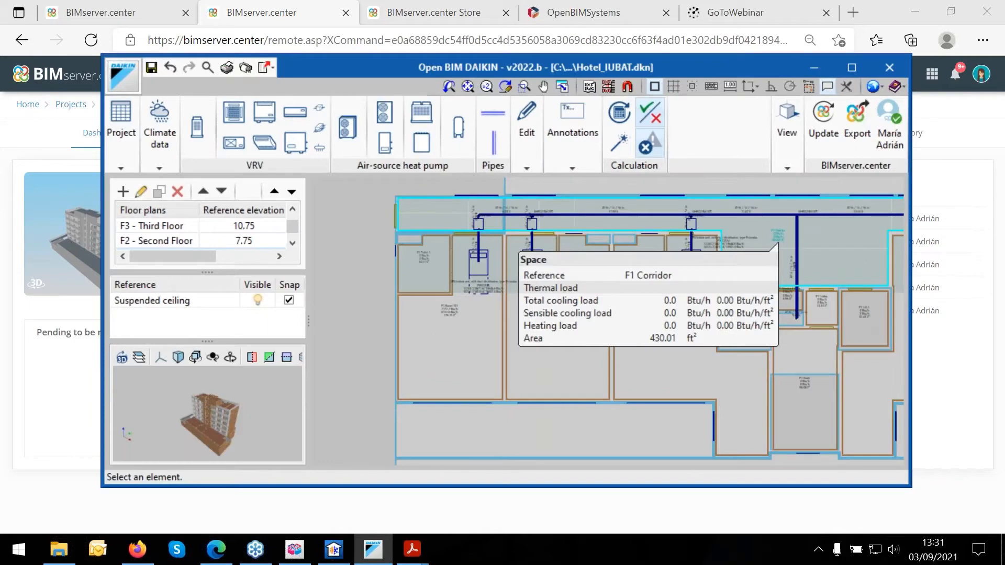
pyautogui.scroll(1, 422, 186)
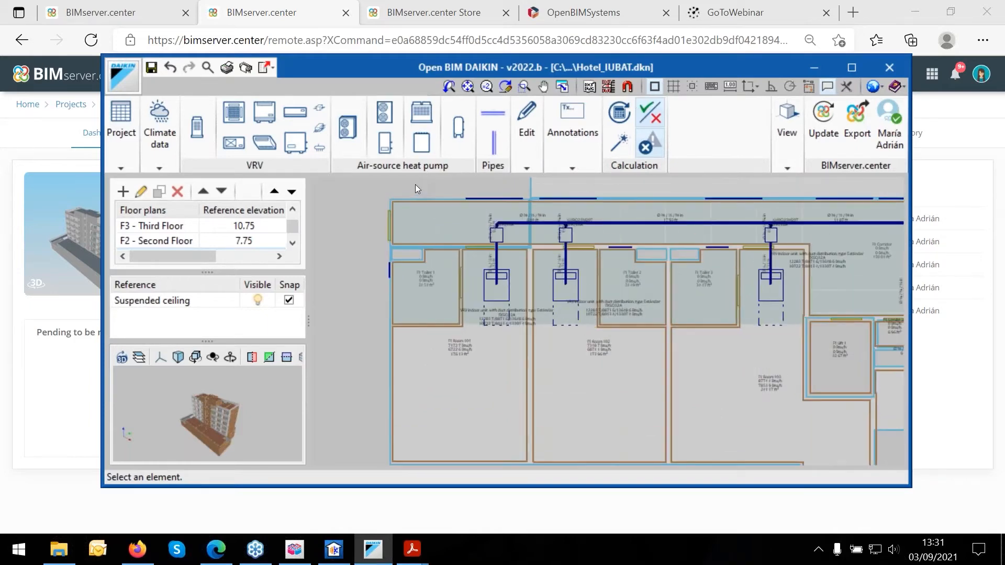
pyautogui.scroll(1, 416, 185)
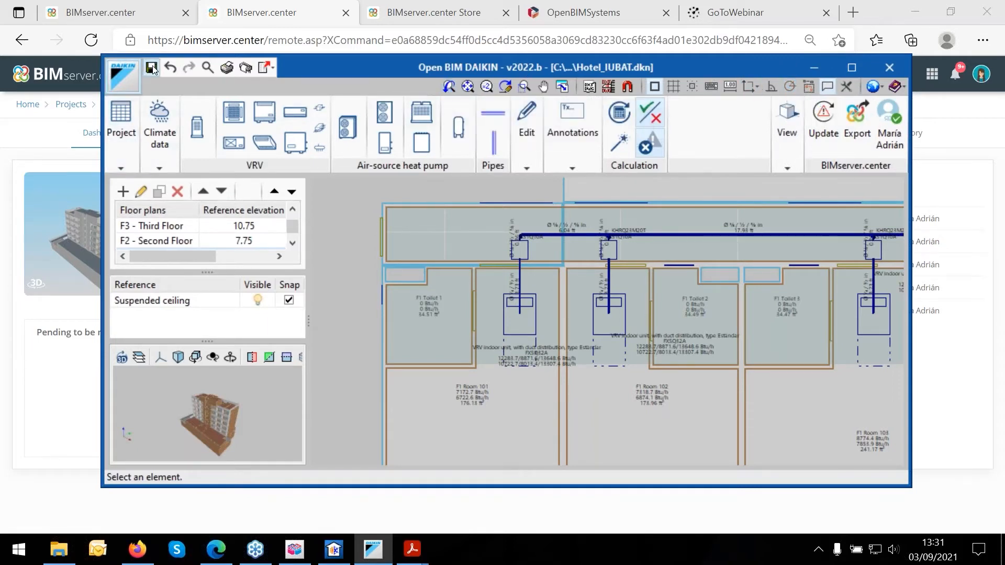
# Switch to IFC Builder, open the recent project Restaurant_IUBAT.cbim and view its ground floor plan.
pyautogui.moveTo(406, 257)
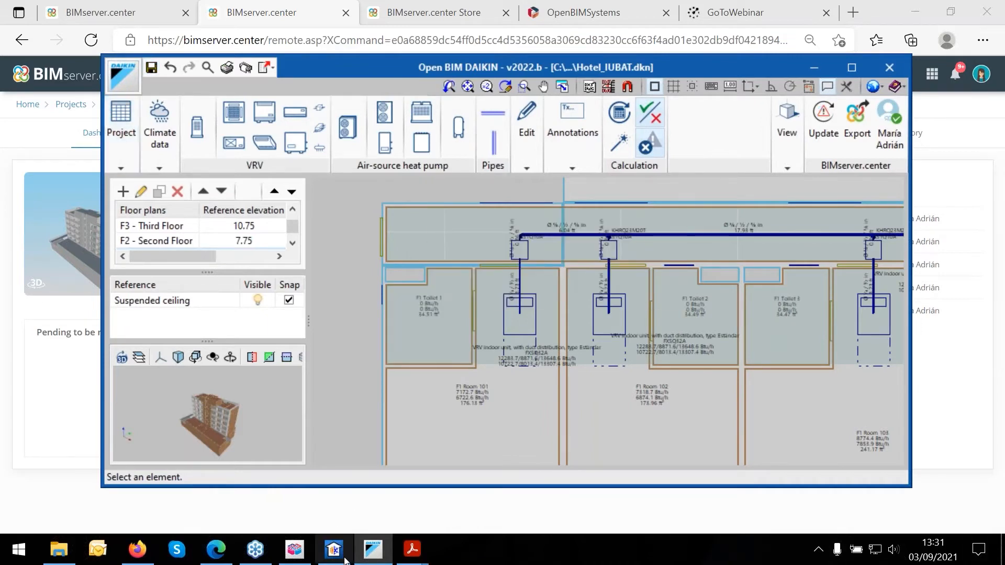
pyautogui.moveTo(334, 550)
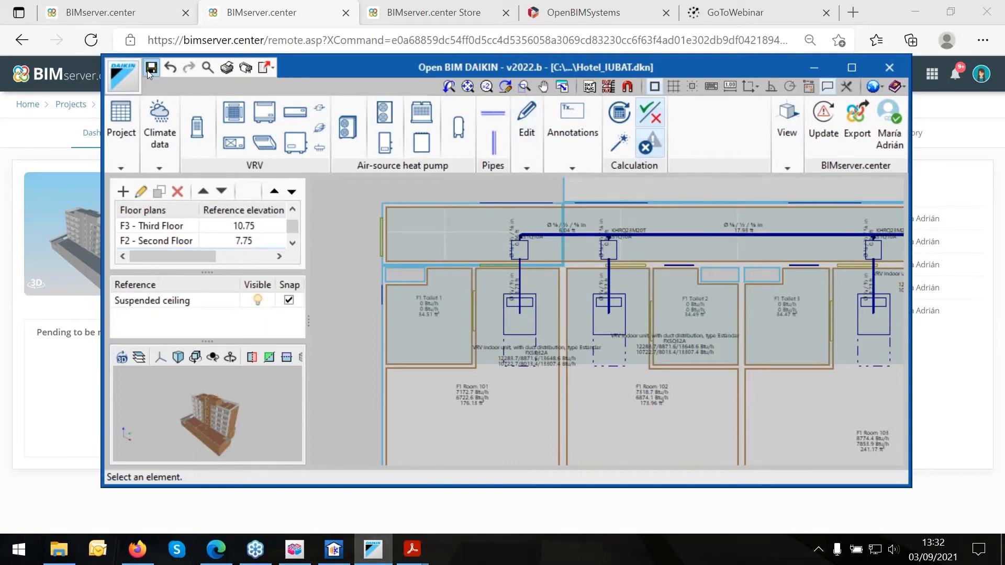
pyautogui.click(825, 64)
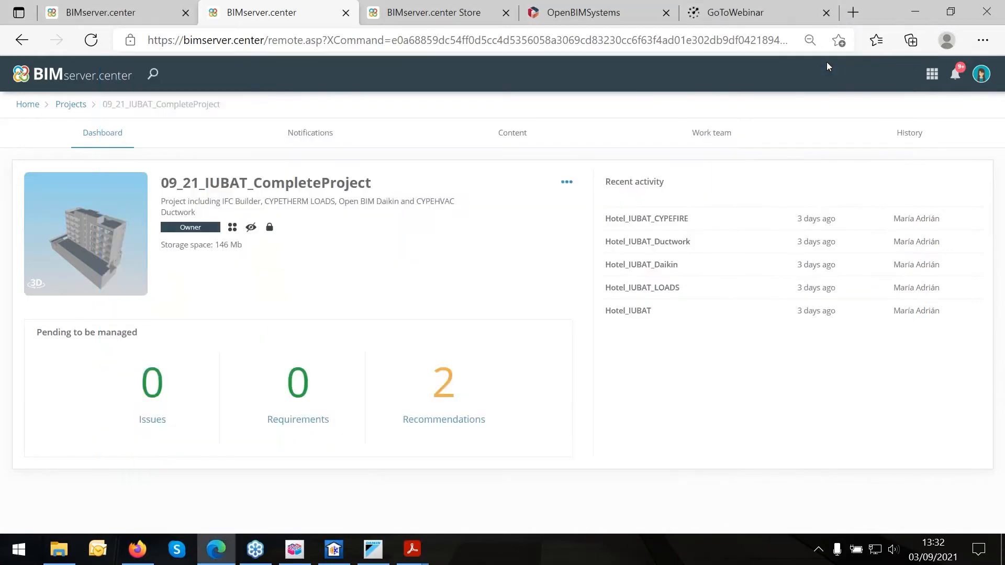
pyautogui.click(308, 556)
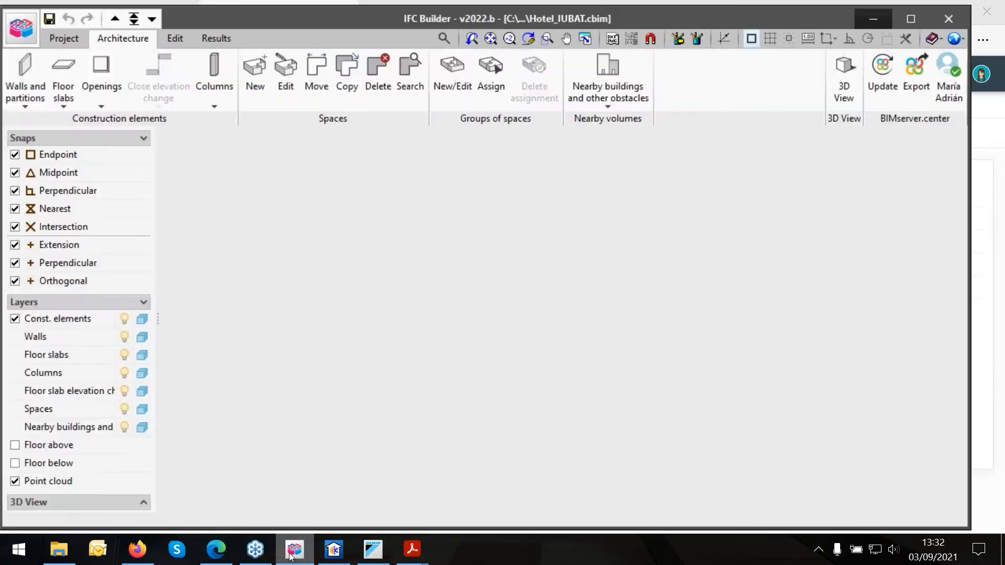
pyautogui.click(22, 27)
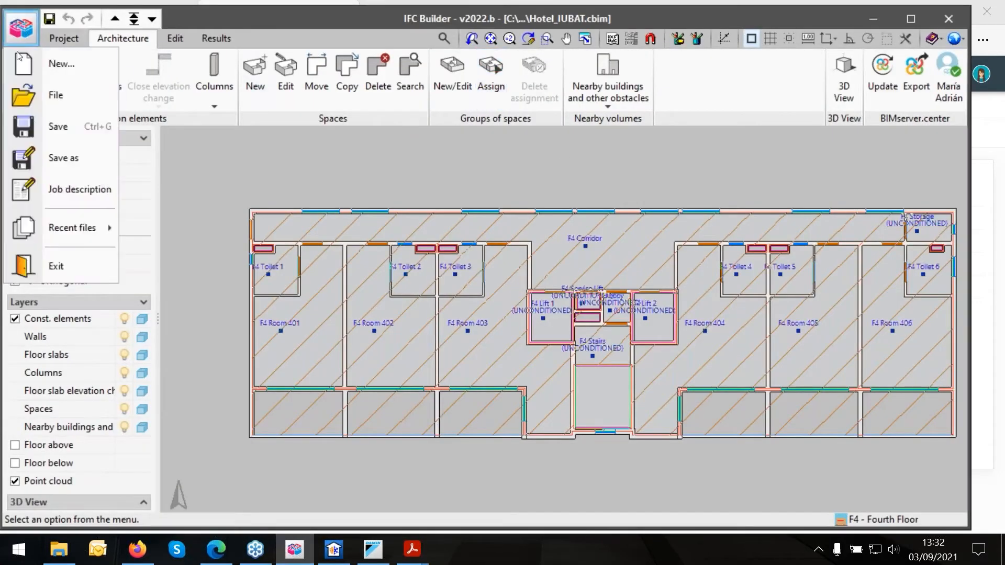
pyautogui.moveTo(63, 235)
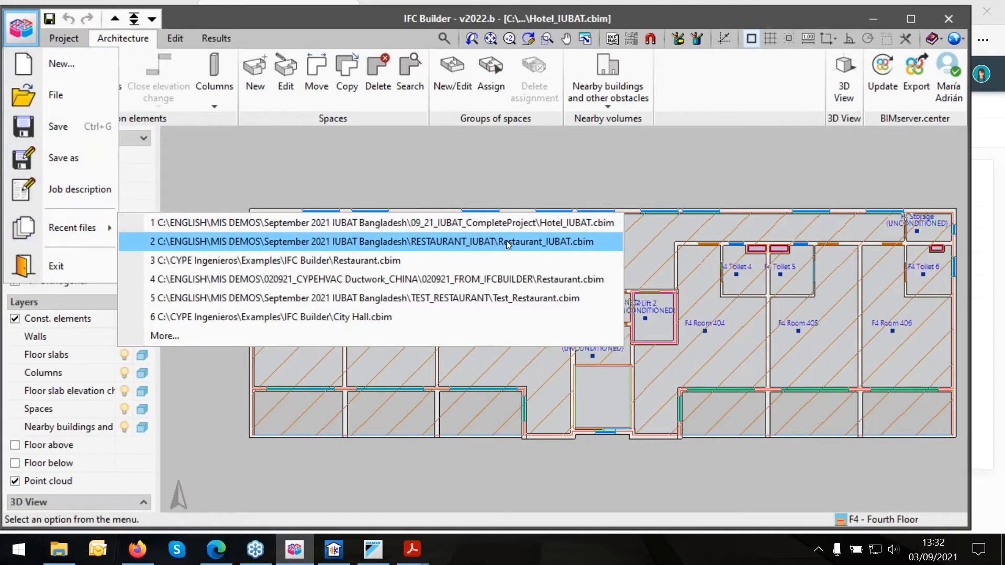
pyautogui.click(602, 243)
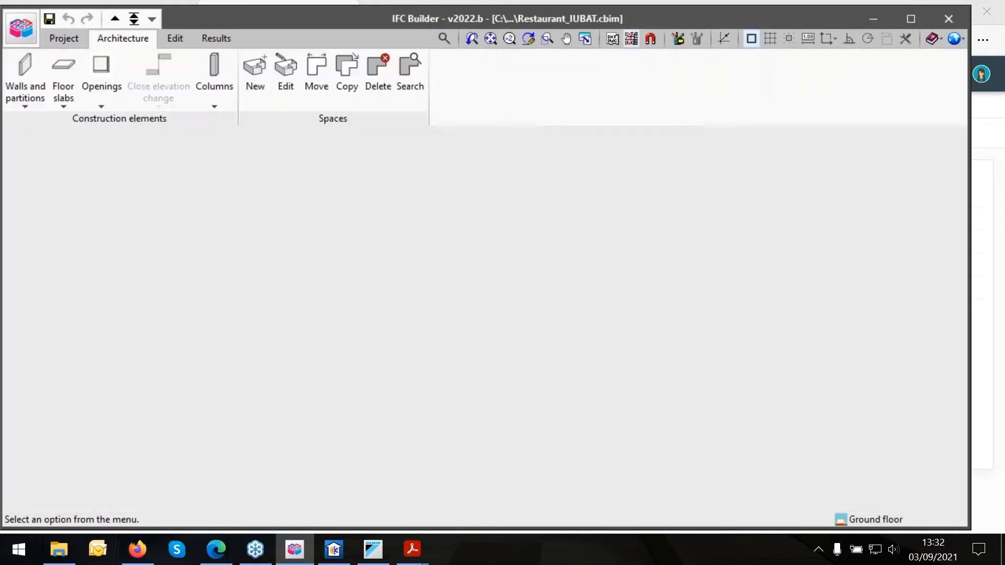
pyautogui.scroll(2, 735, 237)
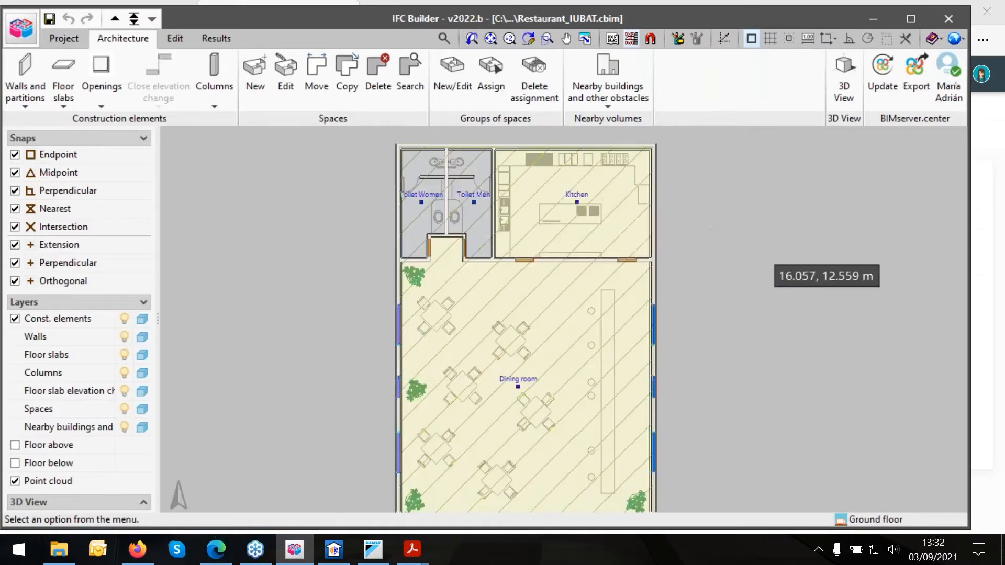
pyautogui.scroll(-3, 718, 229)
pyautogui.scroll(1, 693, 304)
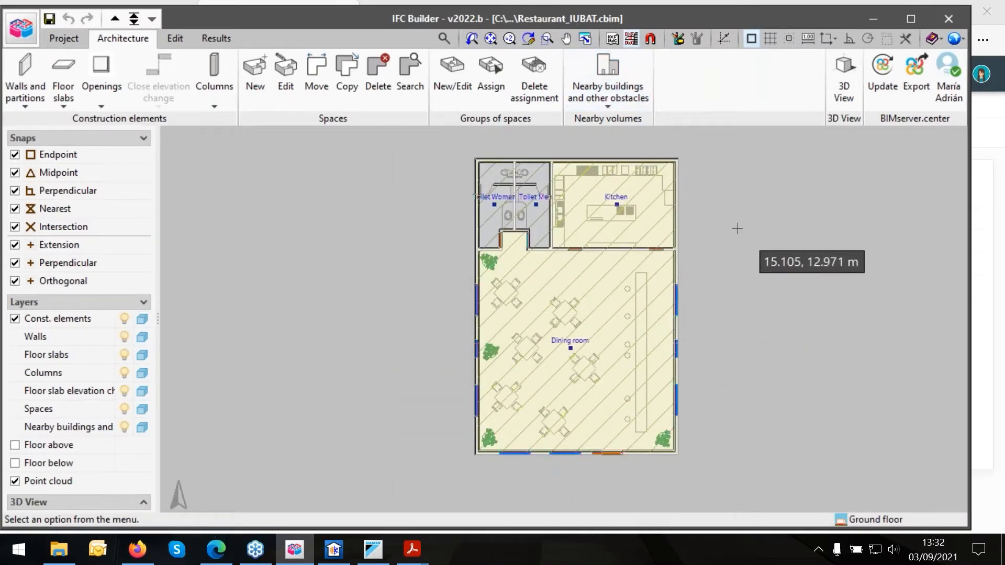
pyautogui.scroll(1, 737, 228)
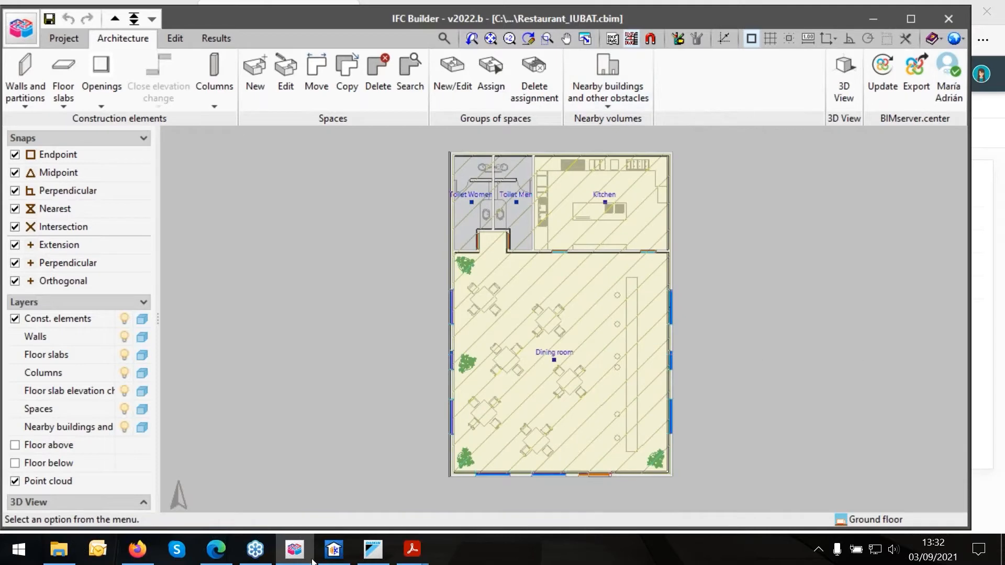
# Open the RESTAURANT_IUBAT project on BIMserver.center in the browser and examine the files of its Restaurant_Initiator contribution.
pyautogui.click(212, 555)
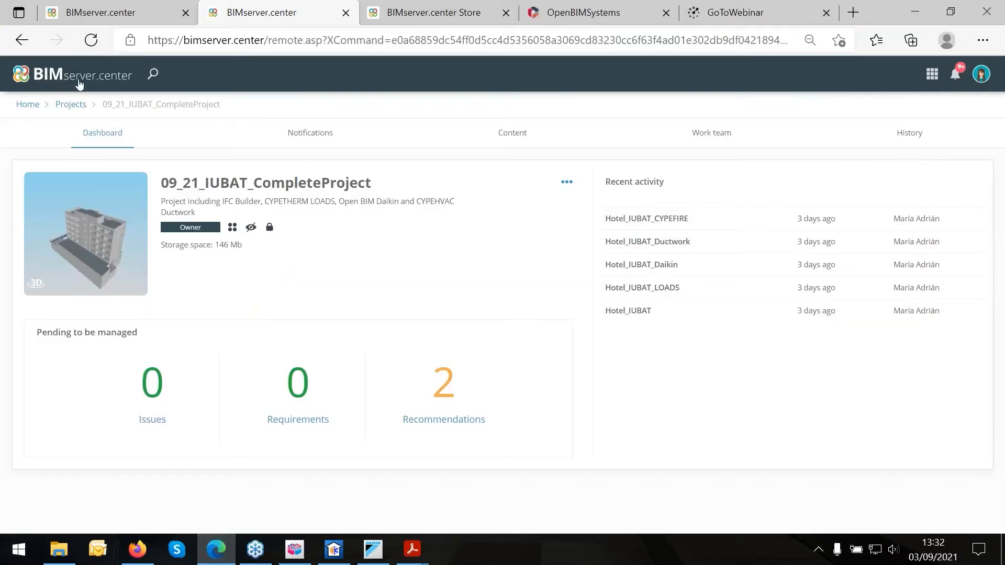
pyautogui.click(80, 106)
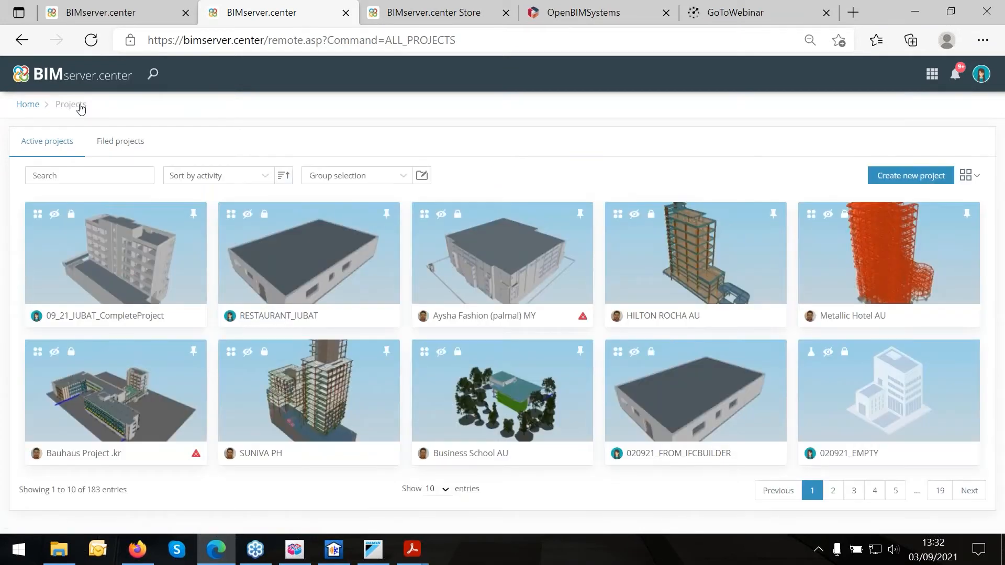
pyautogui.click(306, 263)
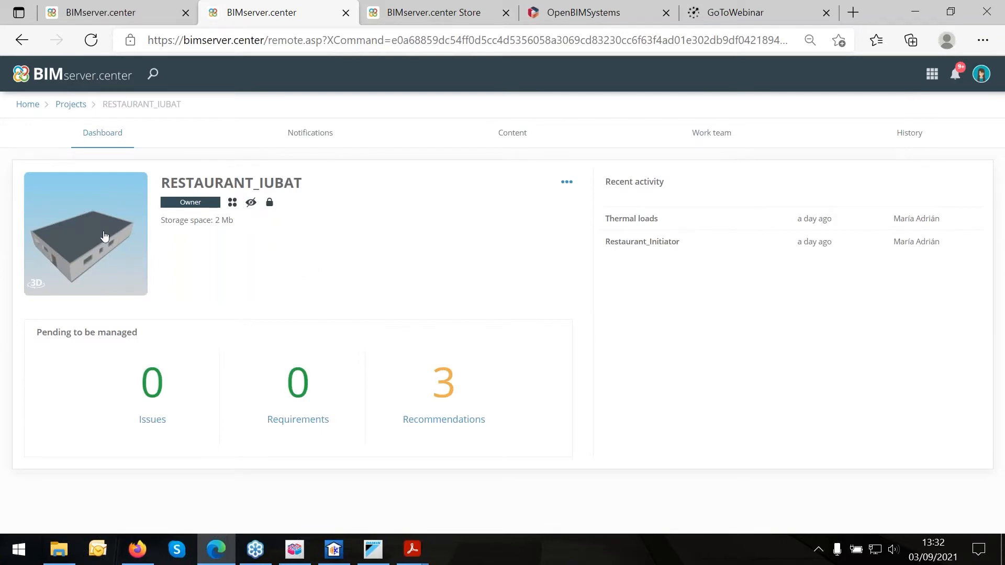
pyautogui.click(512, 134)
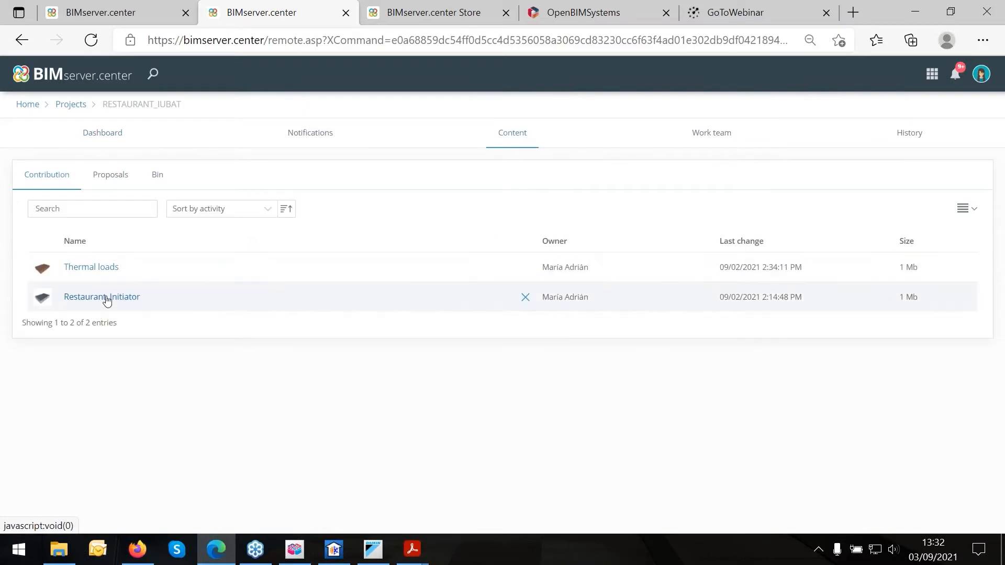
pyautogui.click(107, 298)
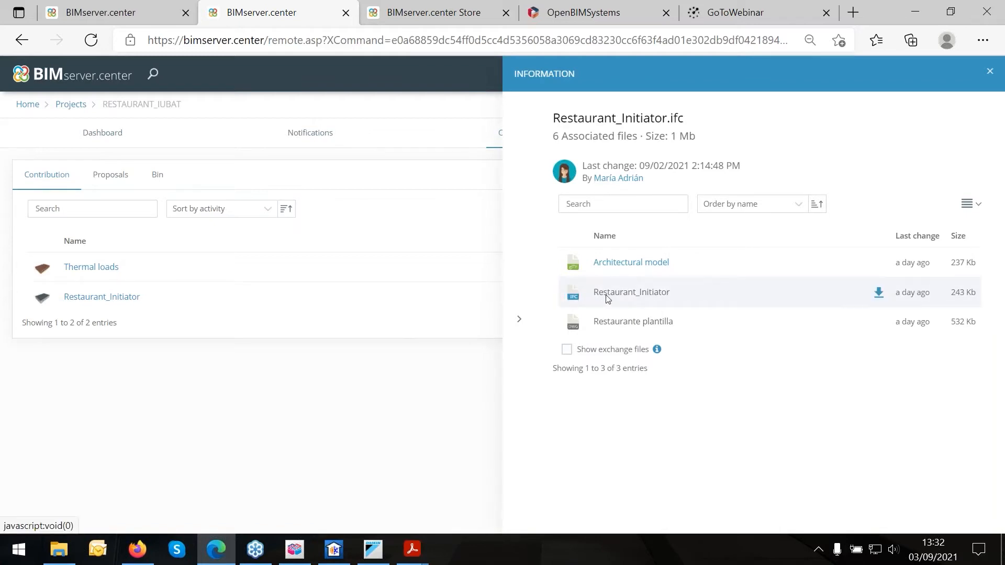
pyautogui.click(388, 390)
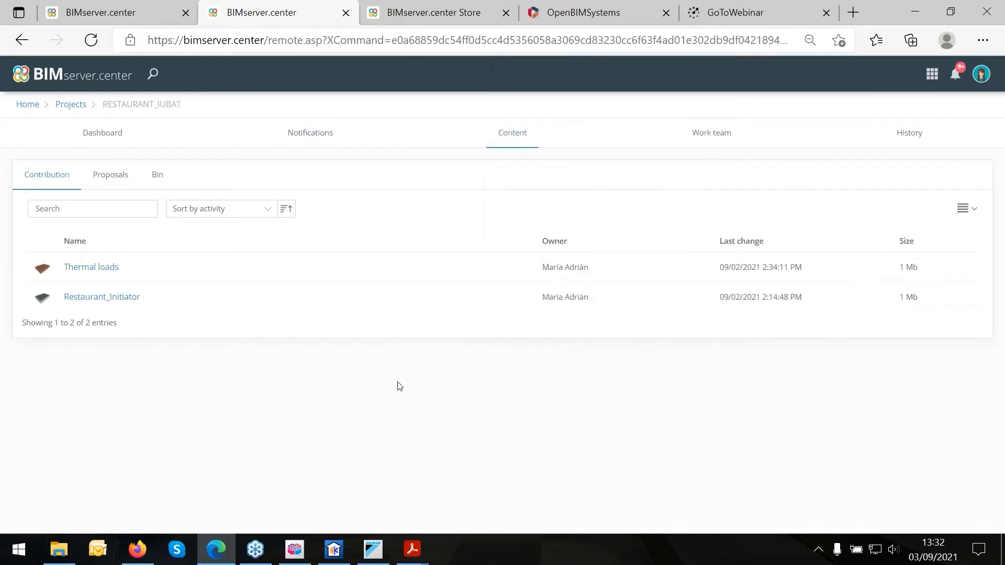
# Switch to CYPETHERM LOADS and open the recent file Restaurant_IUBAT.hva from the RESTAURANT_IUBAT folder.
pyautogui.click(333, 549)
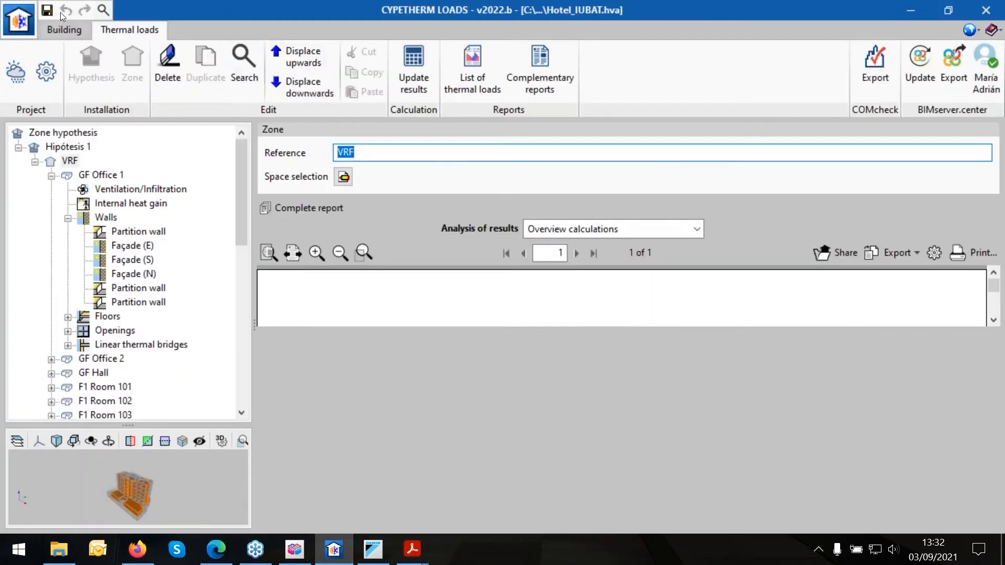
pyautogui.click(19, 20)
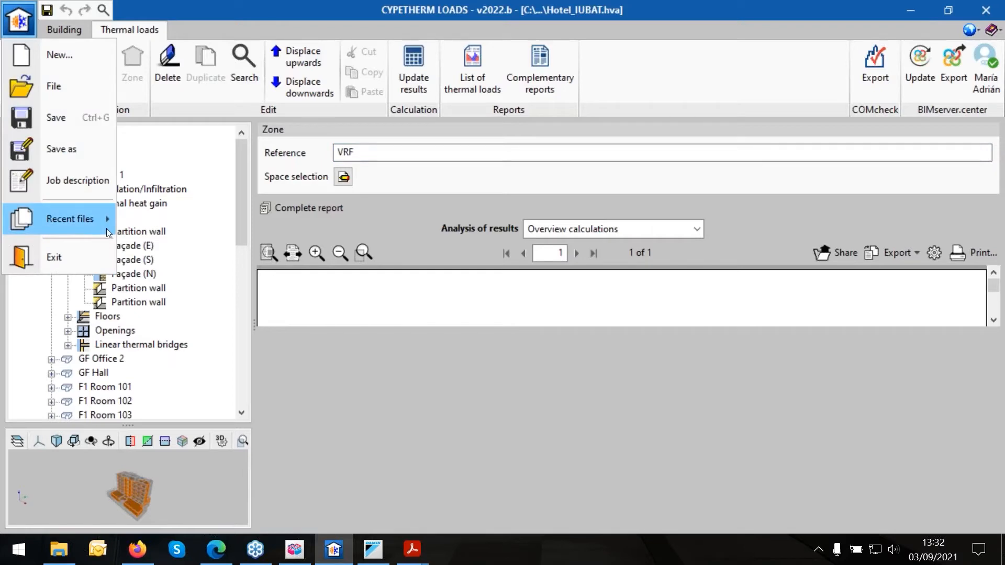
pyautogui.click(97, 222)
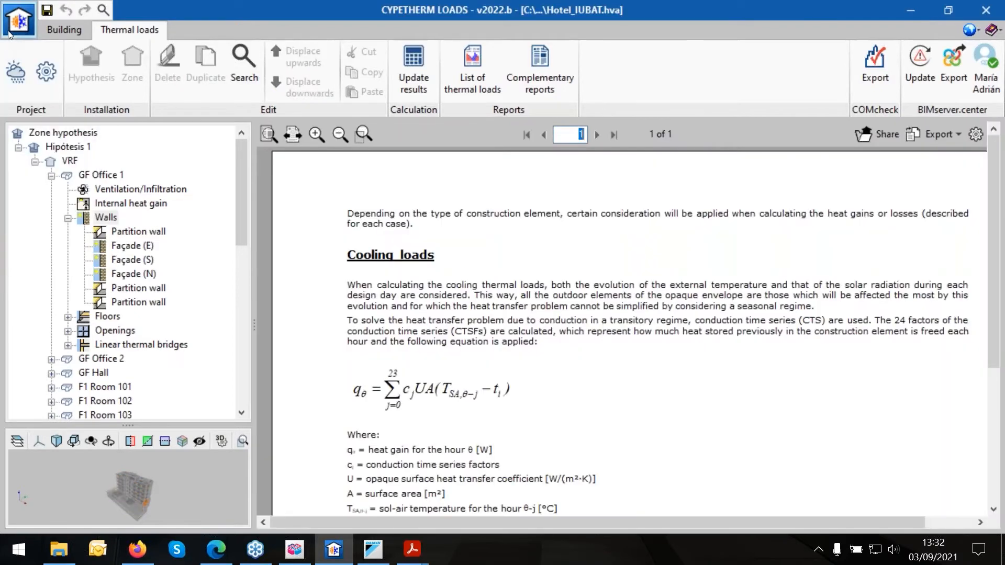
pyautogui.click(11, 28)
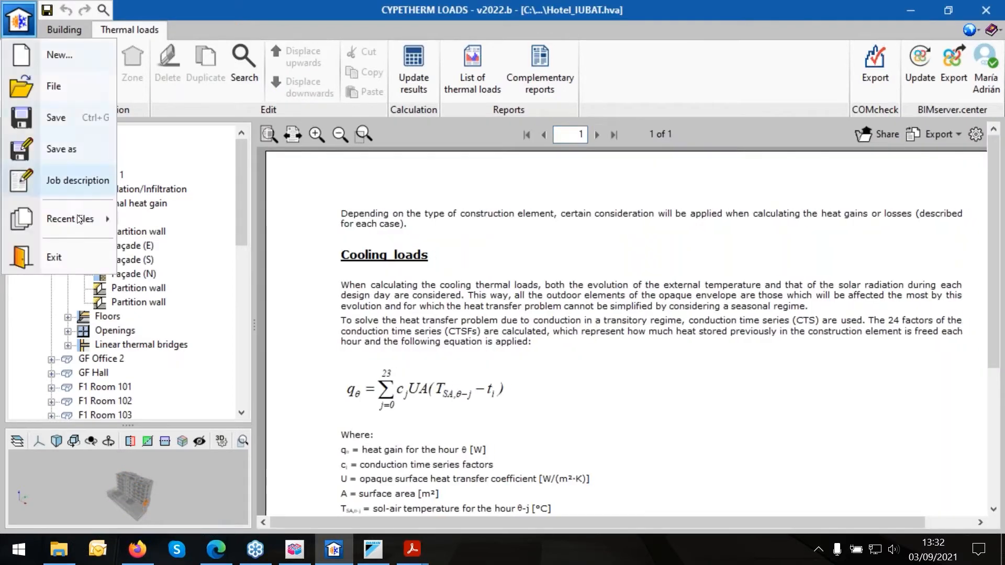
pyautogui.moveTo(70, 219)
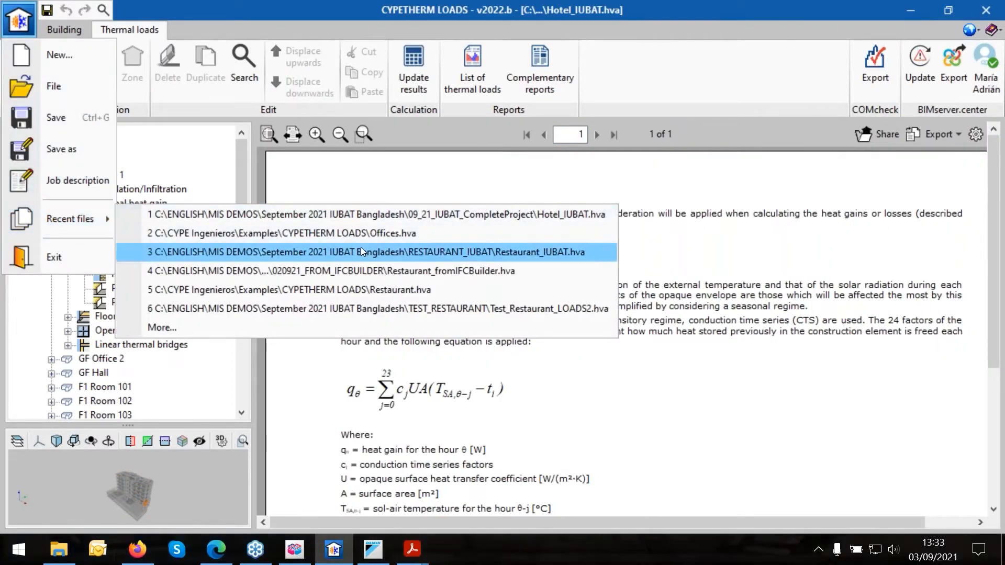
pyautogui.click(491, 251)
pyautogui.click(386, 314)
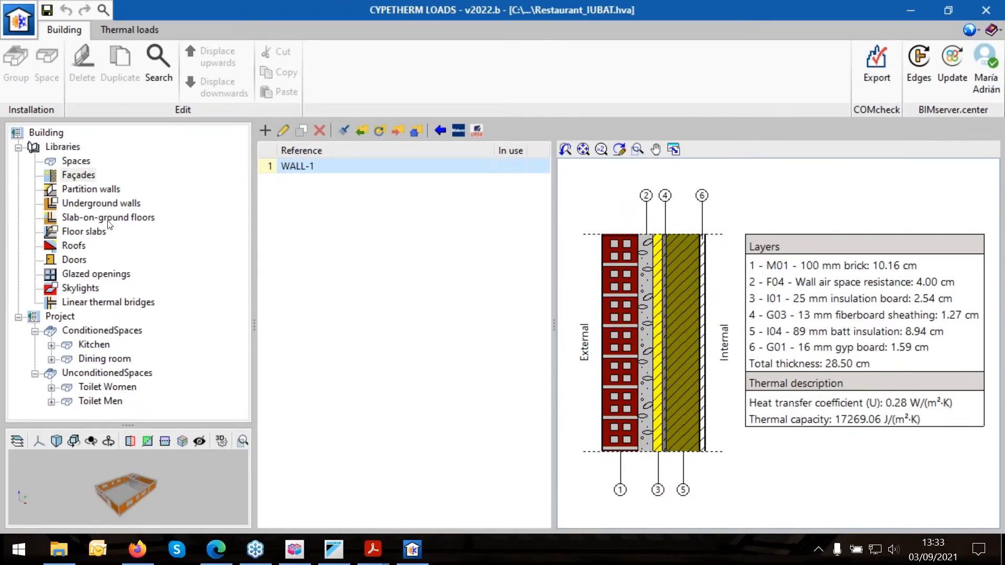
# Review the thermal load zones of Hypothesis 1, collapsing the Dining room's walls, the Dining room and Zone 1.
pyautogui.click(155, 28)
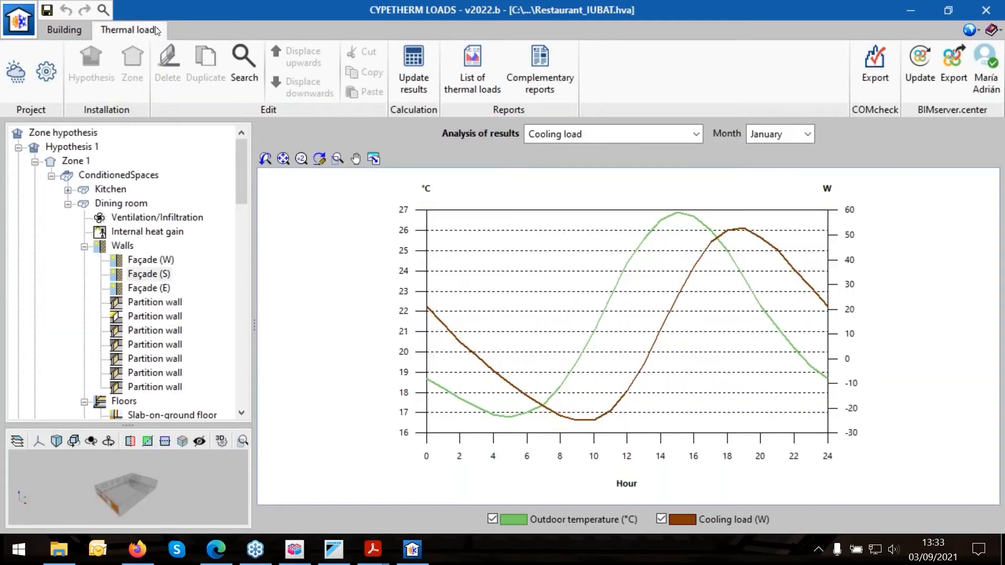
pyautogui.click(83, 247)
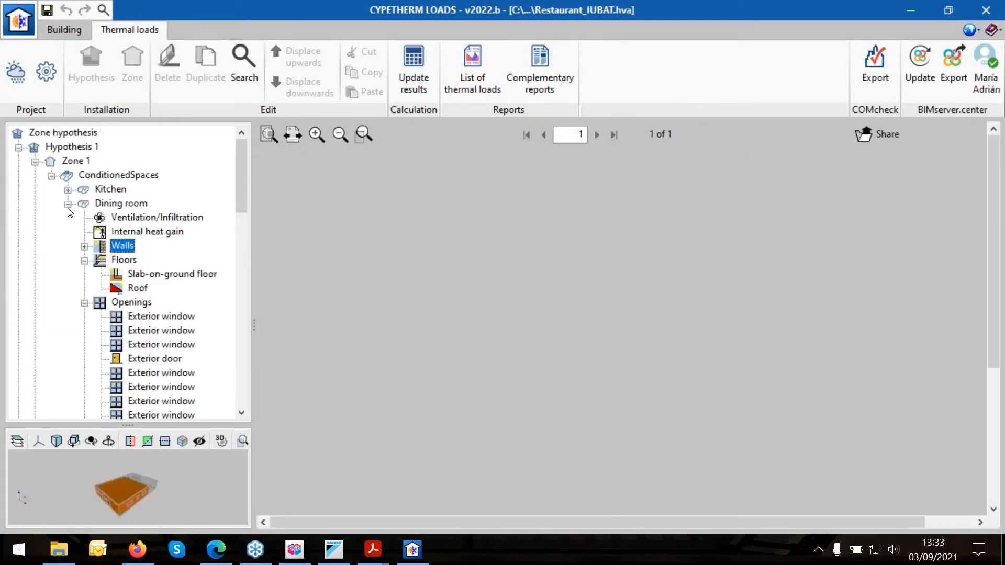
pyautogui.click(68, 205)
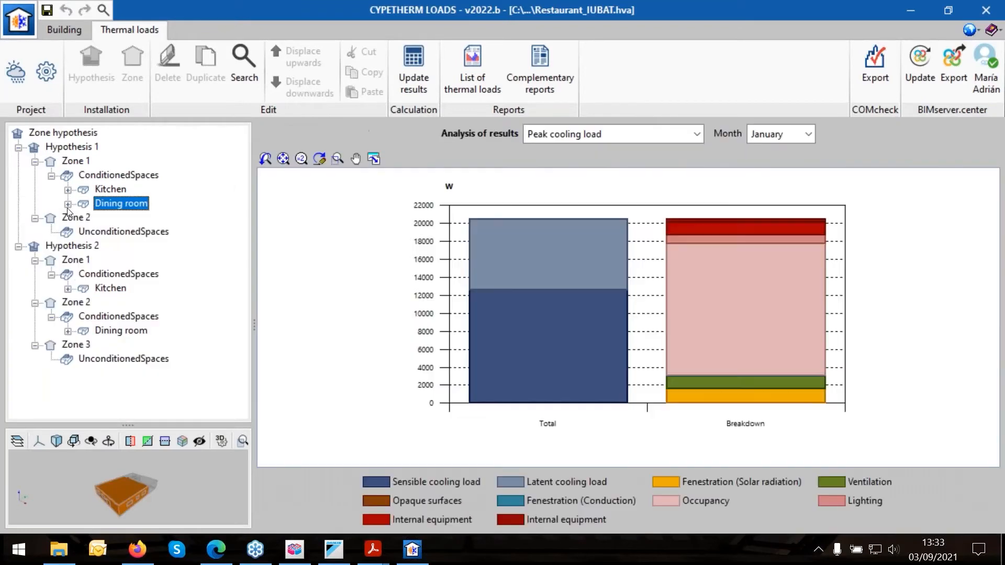
pyautogui.click(35, 161)
# Open the DINING ROOM type in the building's Spaces library to examine its parameters.
pyautogui.click(64, 30)
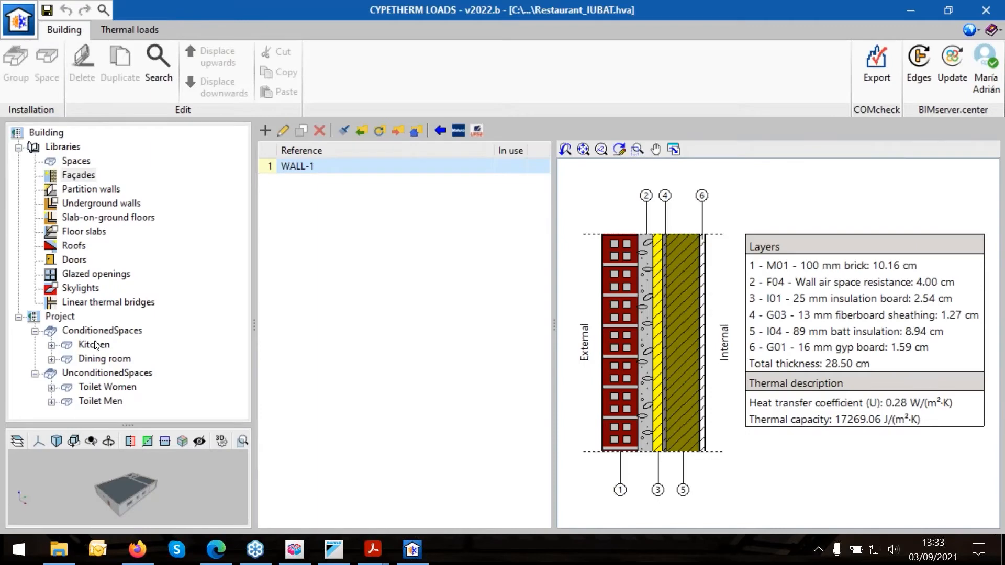
pyautogui.click(70, 162)
pyautogui.click(289, 181)
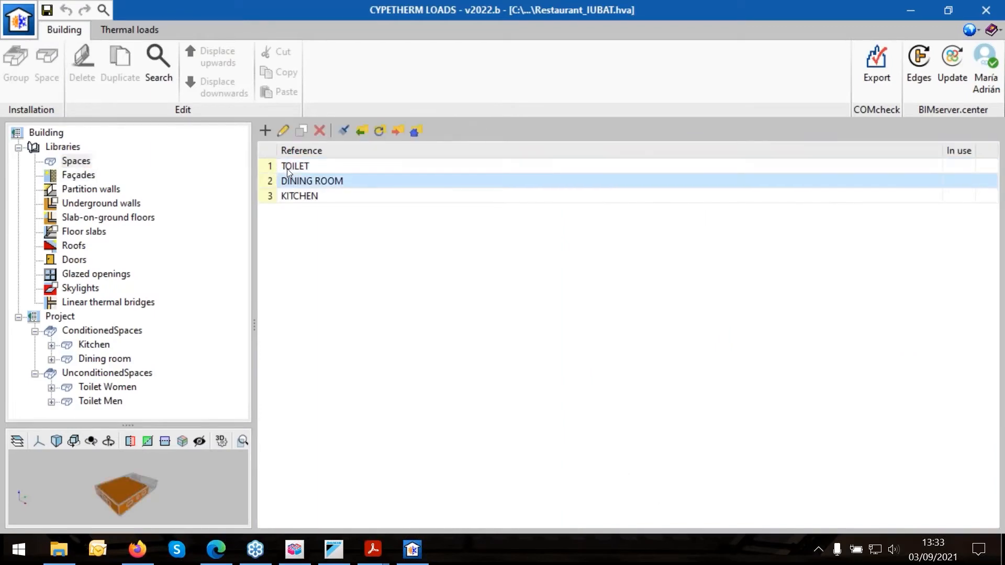
pyautogui.click(284, 131)
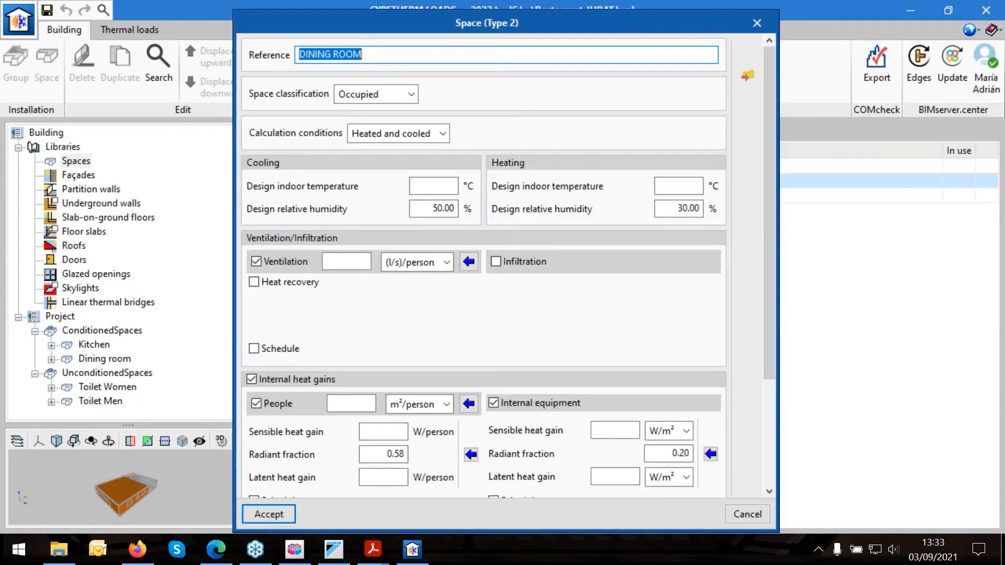
# Enable the dining room's ventilation schedule, set January's type to Daily profile and open the daily profile list.
pyautogui.click(254, 349)
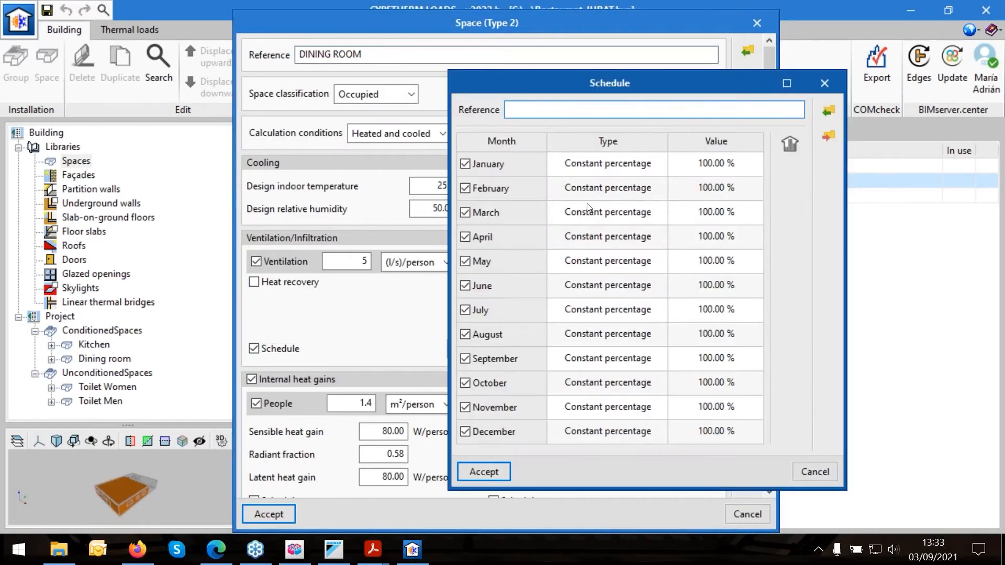
pyautogui.click(726, 164)
pyautogui.click(607, 165)
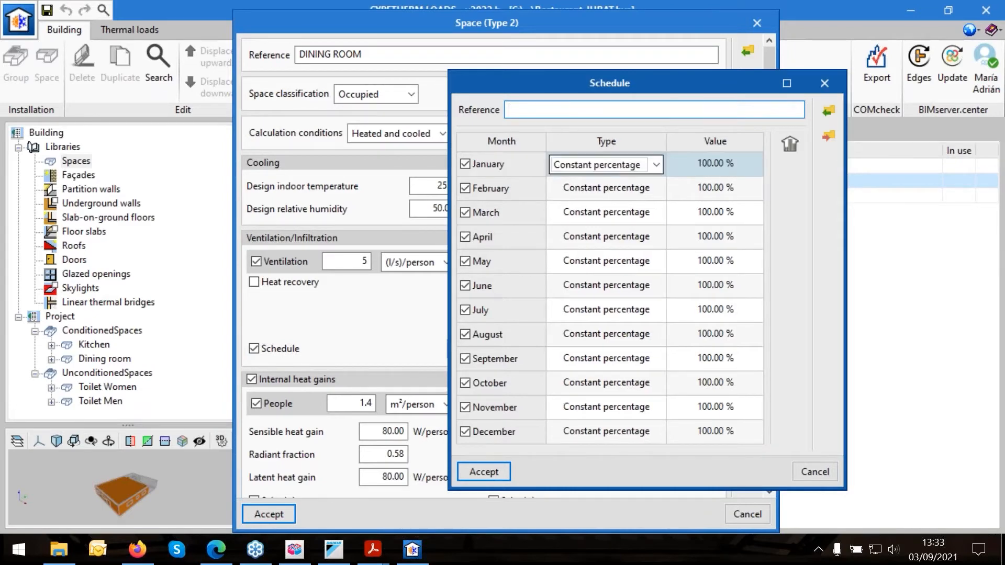
pyautogui.click(602, 164)
pyautogui.click(581, 198)
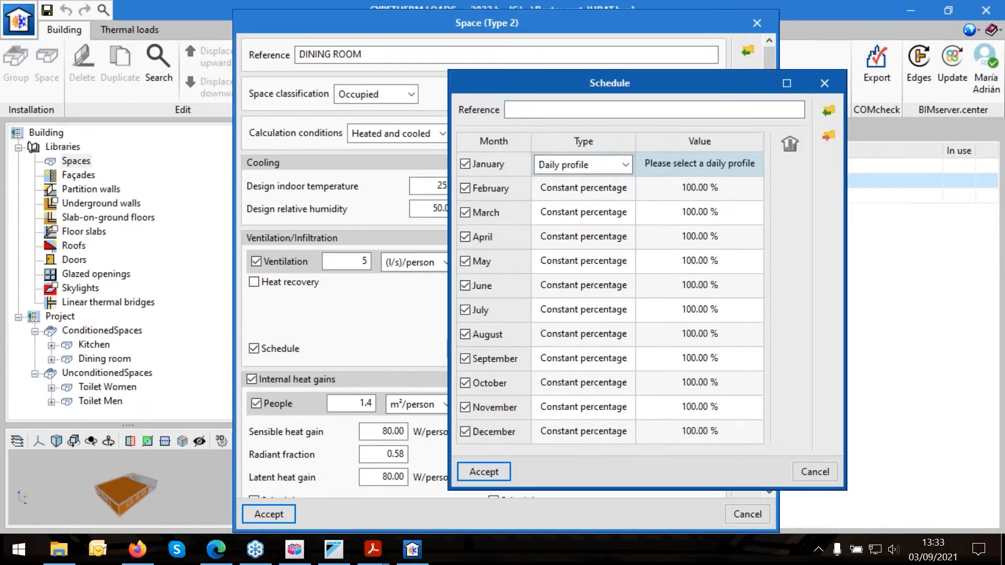
pyautogui.click(791, 143)
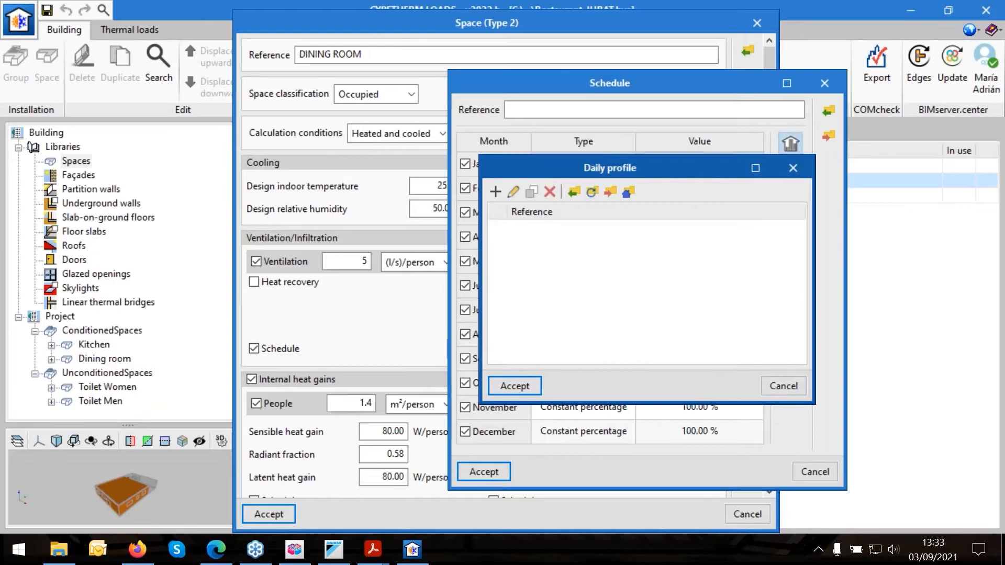
# Add a daily profile and sketch hourly bars between hours 1 and 9, leaving hour 5 to 6 empty.
pyautogui.click(495, 192)
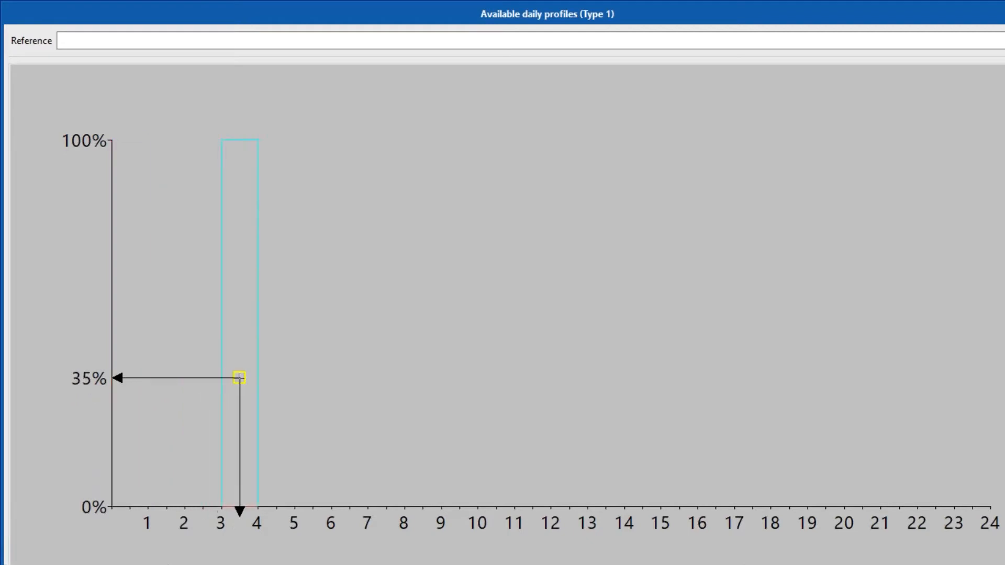
pyautogui.click(167, 404)
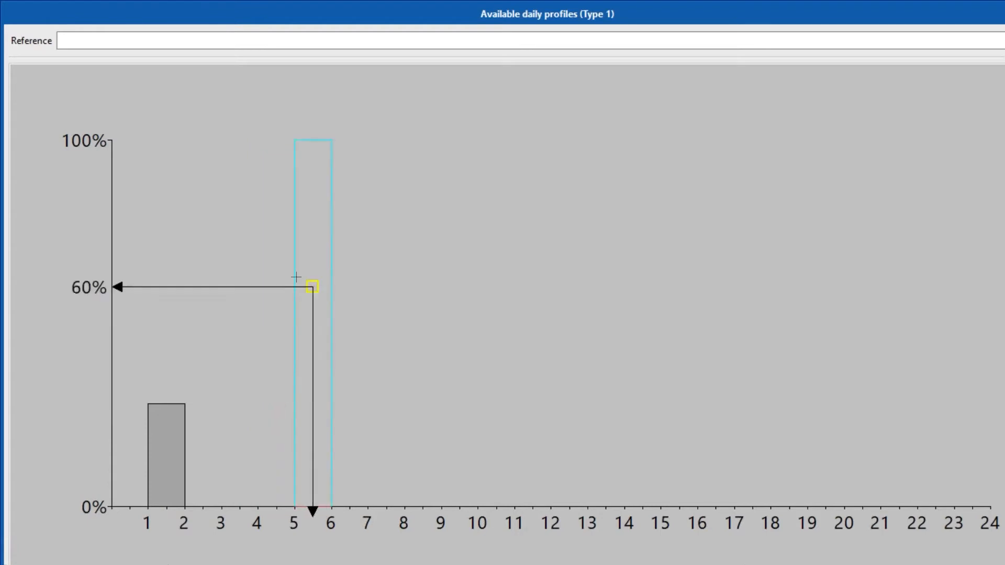
pyautogui.click(240, 367)
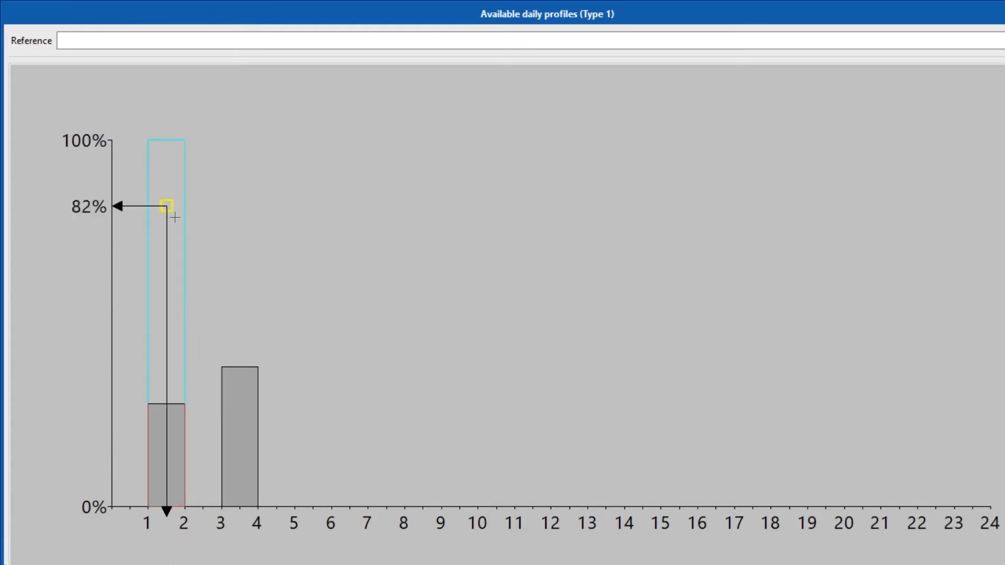
pyautogui.click(203, 334)
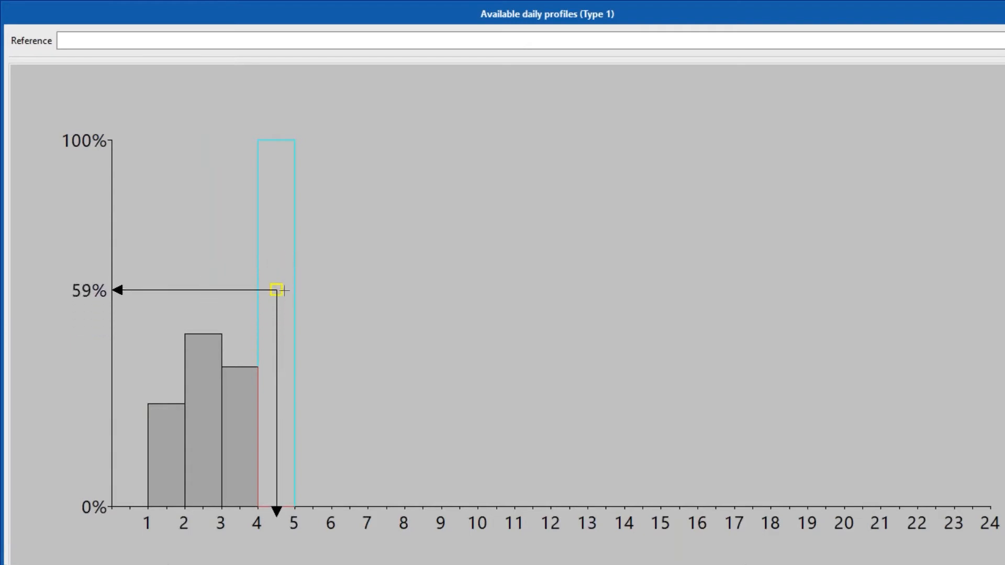
pyautogui.click(286, 316)
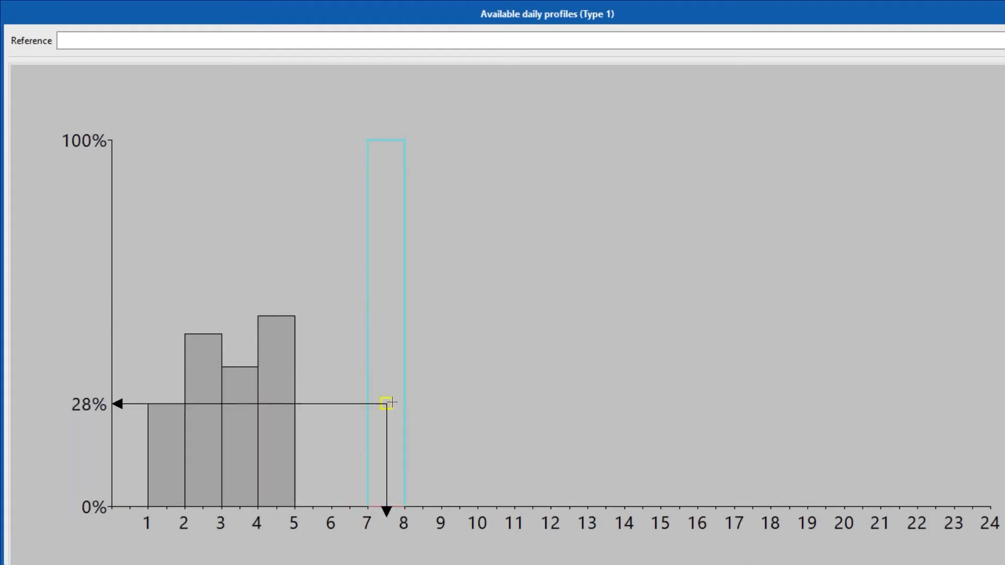
pyautogui.click(423, 432)
pyautogui.click(388, 433)
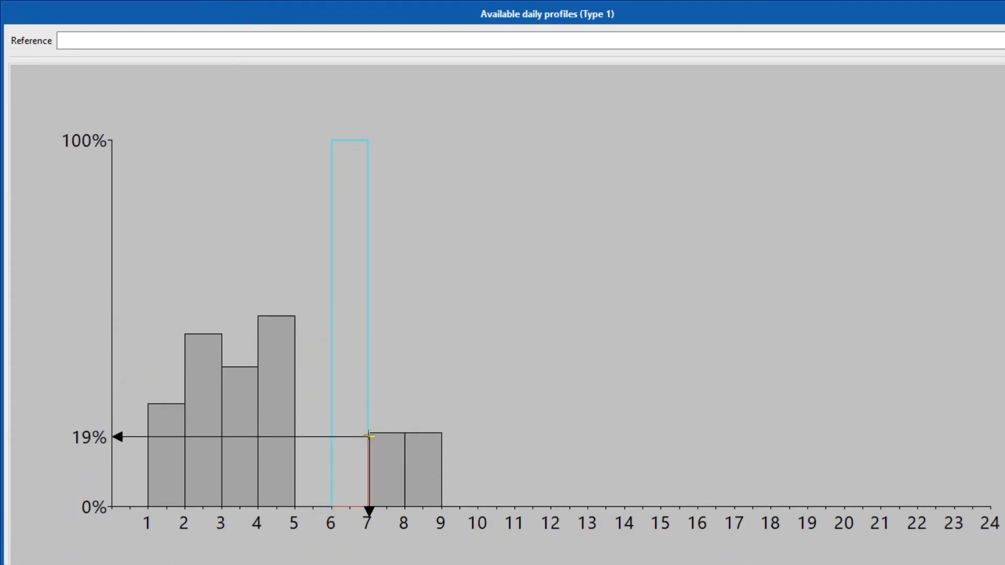
pyautogui.click(349, 338)
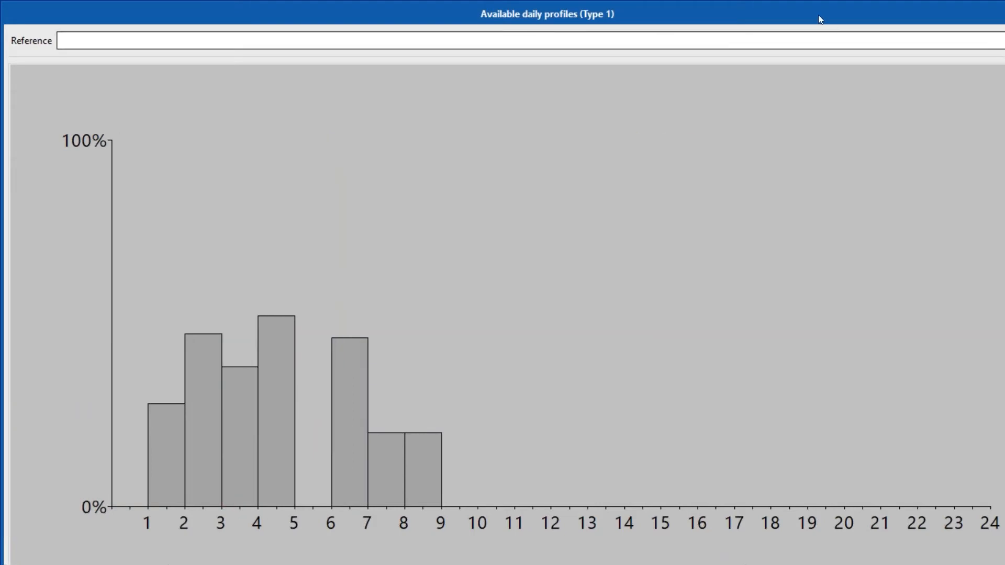
# Discard the new daily profile, the ventilation schedule and the dining room space edits.
pyautogui.moveTo(818, 15); pyautogui.dragTo(740, 71)
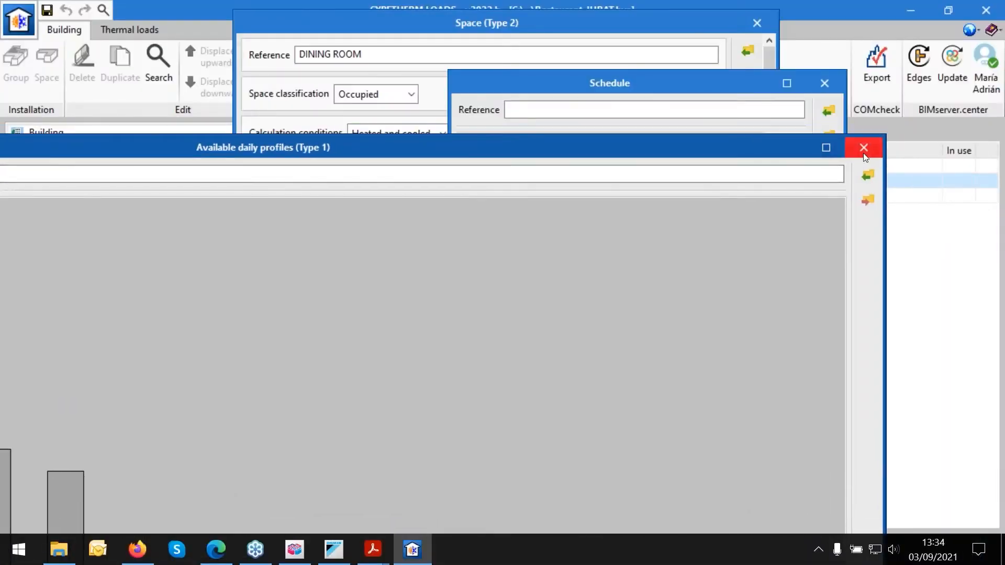
pyautogui.click(863, 148)
pyautogui.click(780, 388)
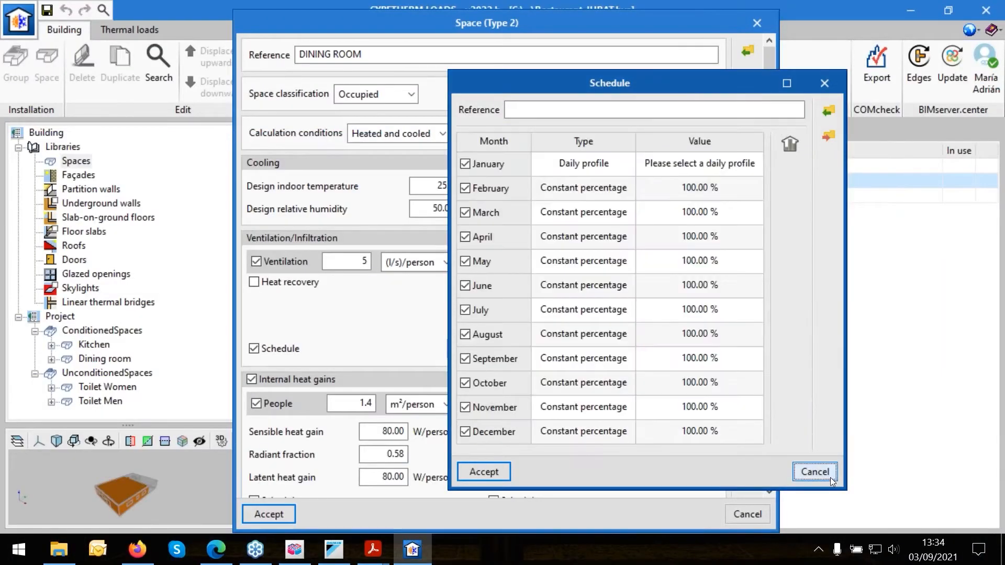
pyautogui.click(796, 472)
pyautogui.click(757, 22)
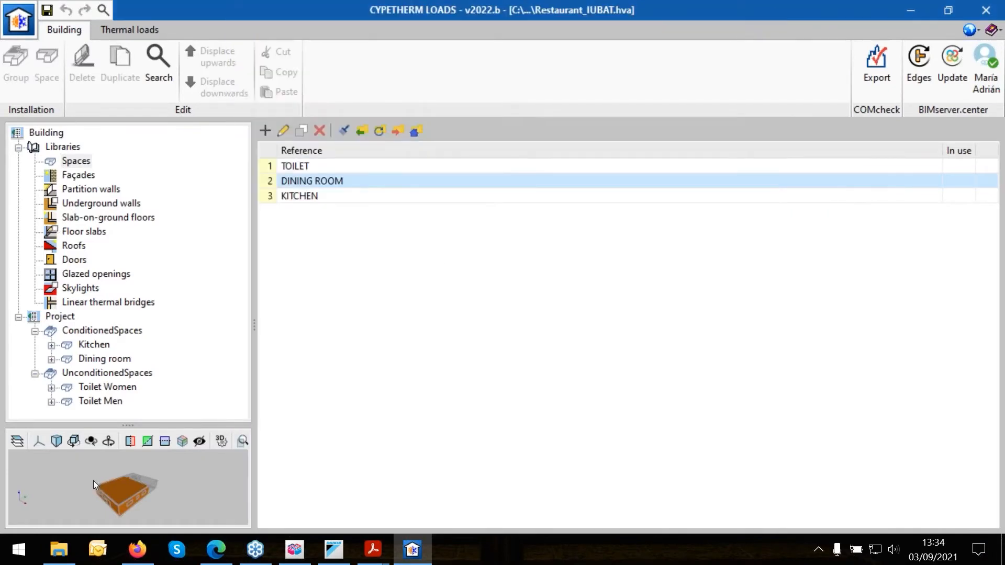
# Enlarge the building in the 3D preview and collapse the ConditionedSpaces and UnconditionedSpaces groups of the project.
pyautogui.scroll(3, 134, 498)
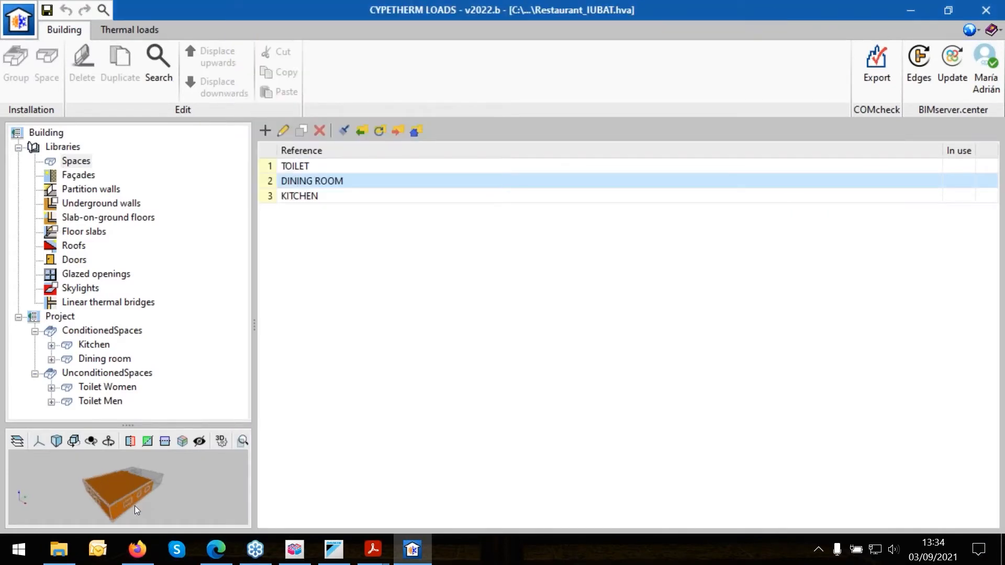
pyautogui.click(34, 331)
pyautogui.click(35, 345)
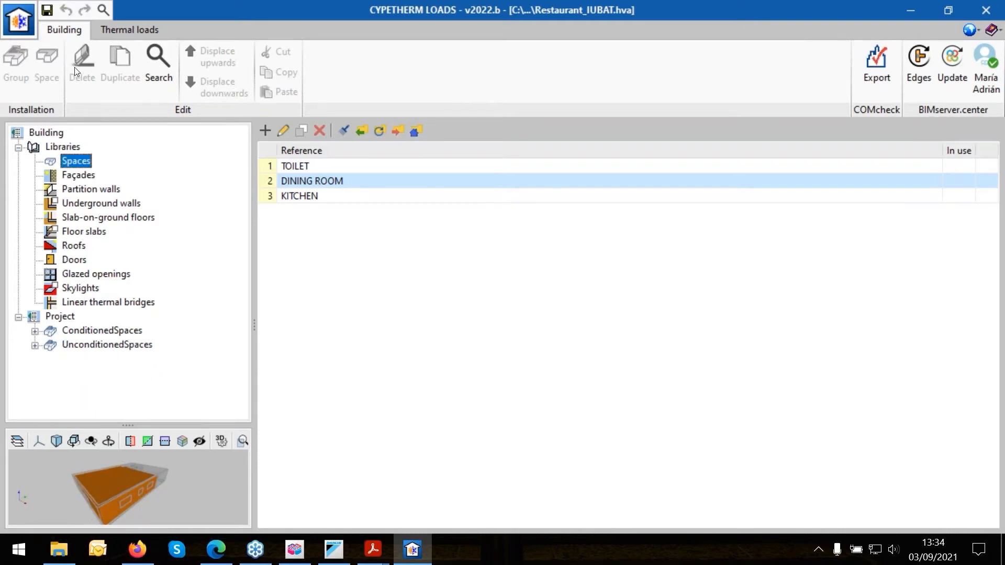
# Check the options for exporting the thermal loads to BIMserver.center in IFC format without exporting.
pyautogui.click(121, 29)
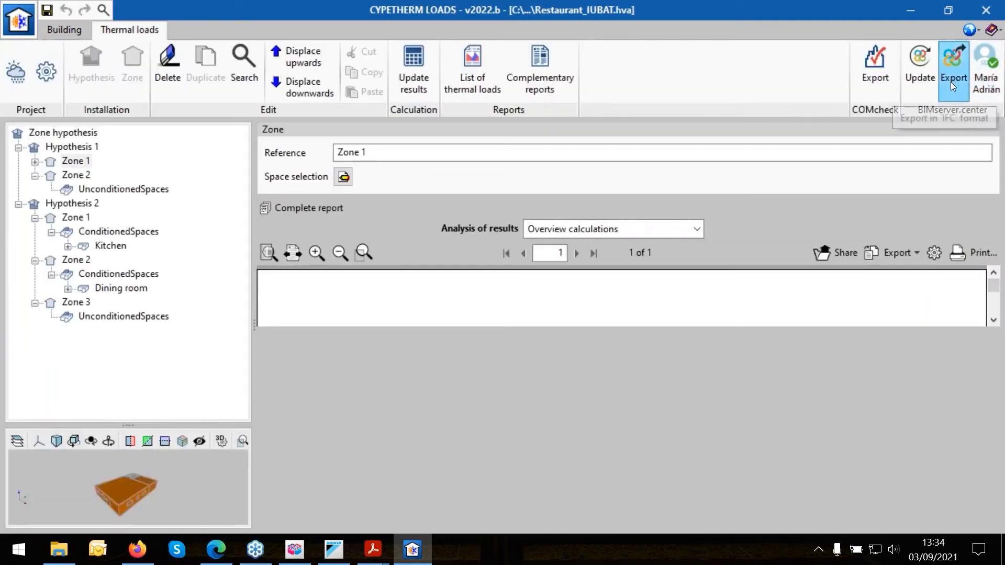
pyautogui.click(954, 79)
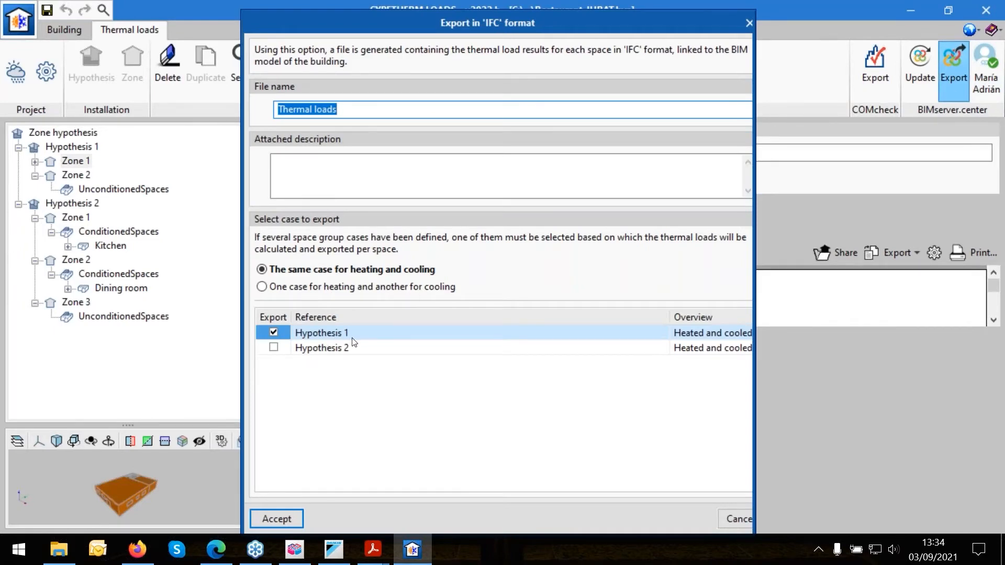
pyautogui.click(739, 519)
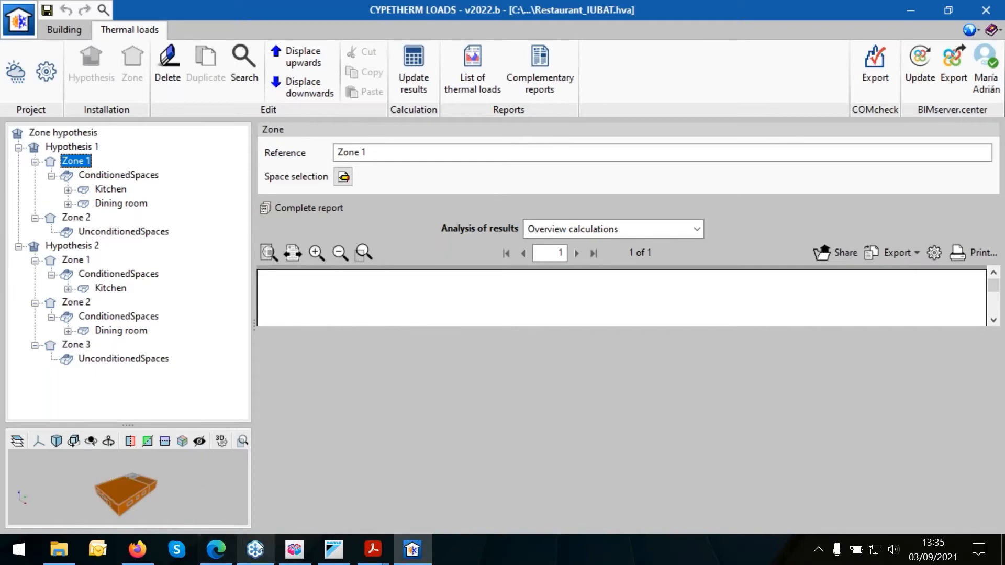
# Switch to BIMserver.center in the browser, examine the Thermal loads contribution's files and preview "Thermal model, by layers".
pyautogui.click(216, 550)
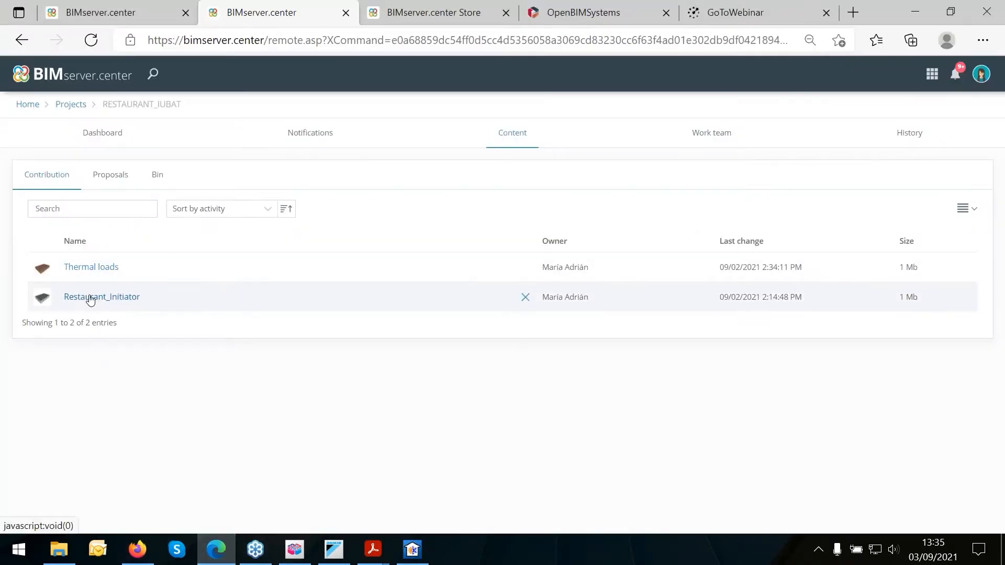
pyautogui.click(79, 268)
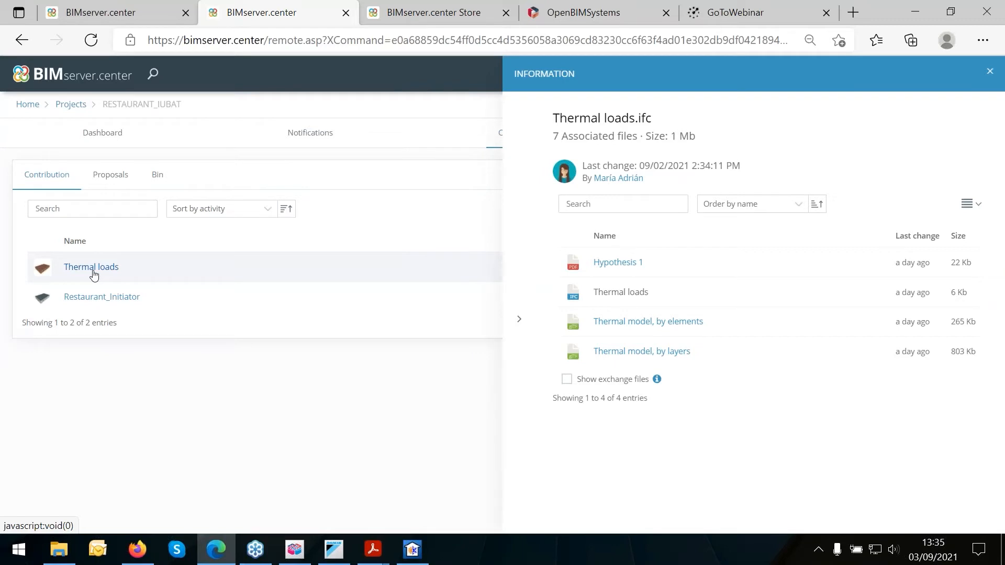
pyautogui.click(640, 351)
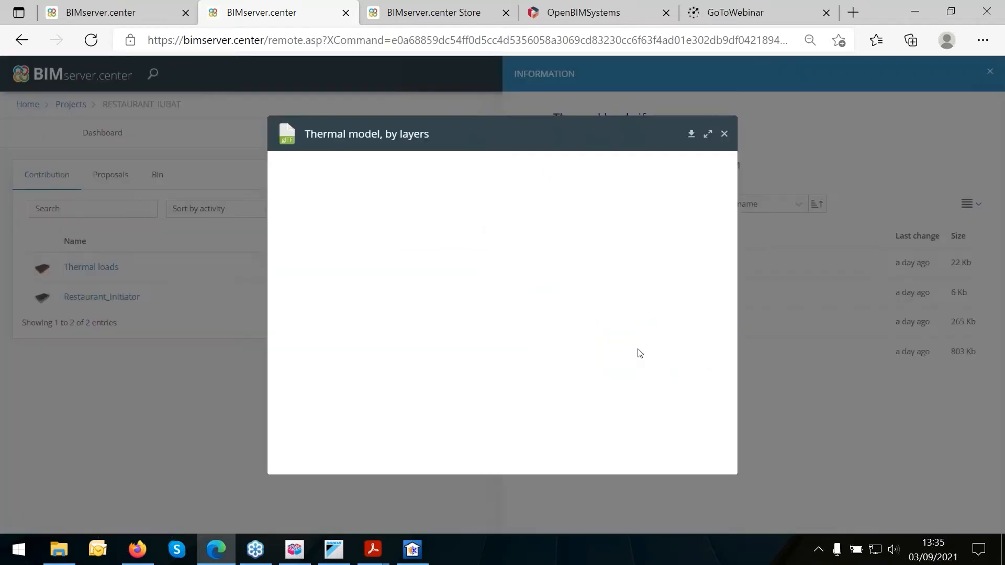
pyautogui.click(725, 135)
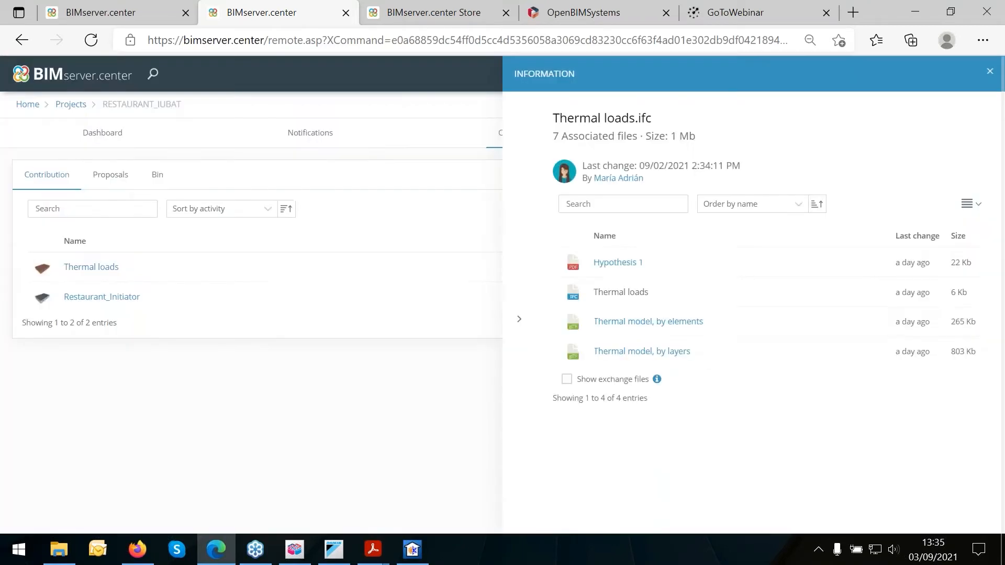
# Preview page 3 of the Hypothesis 1 loads report, and close the Thermal loads information.
pyautogui.click(606, 266)
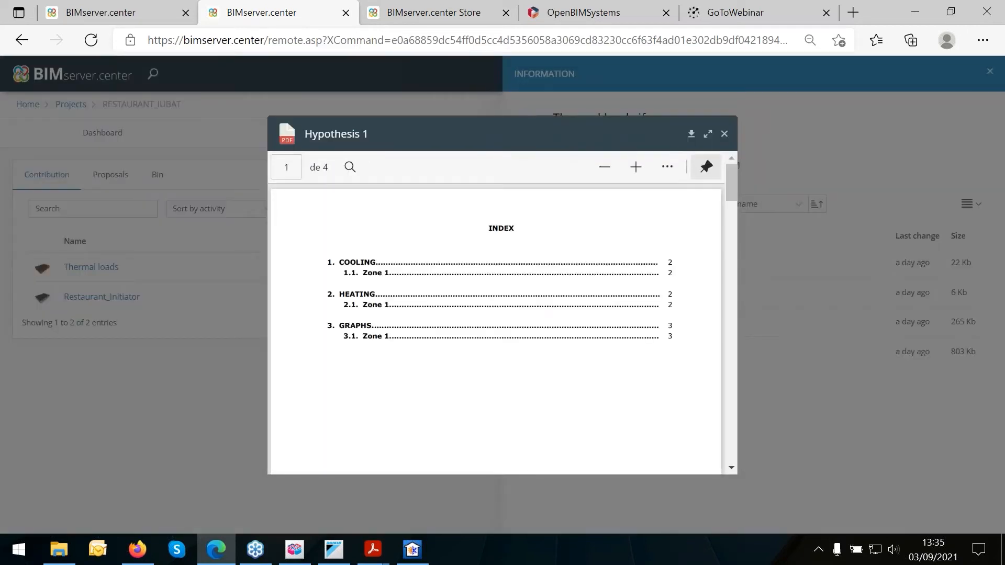
pyautogui.click(285, 167)
pyautogui.write('3')
pyautogui.press('Return')
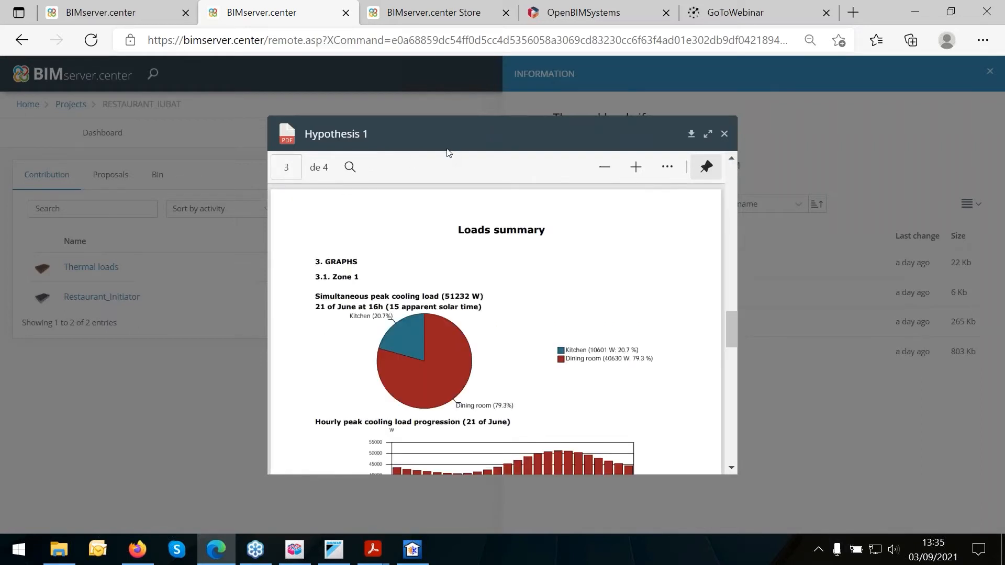
pyautogui.click(725, 135)
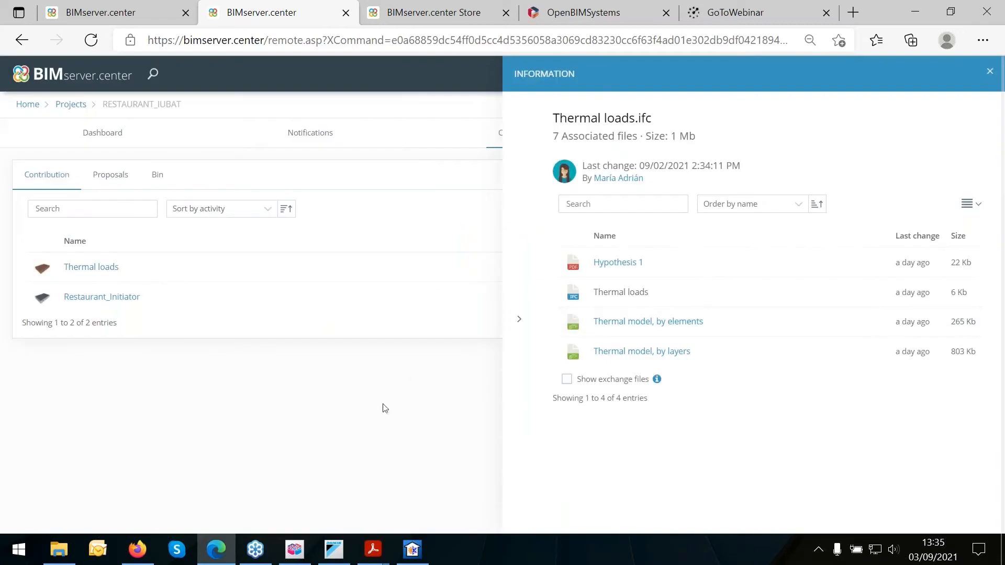
pyautogui.click(433, 450)
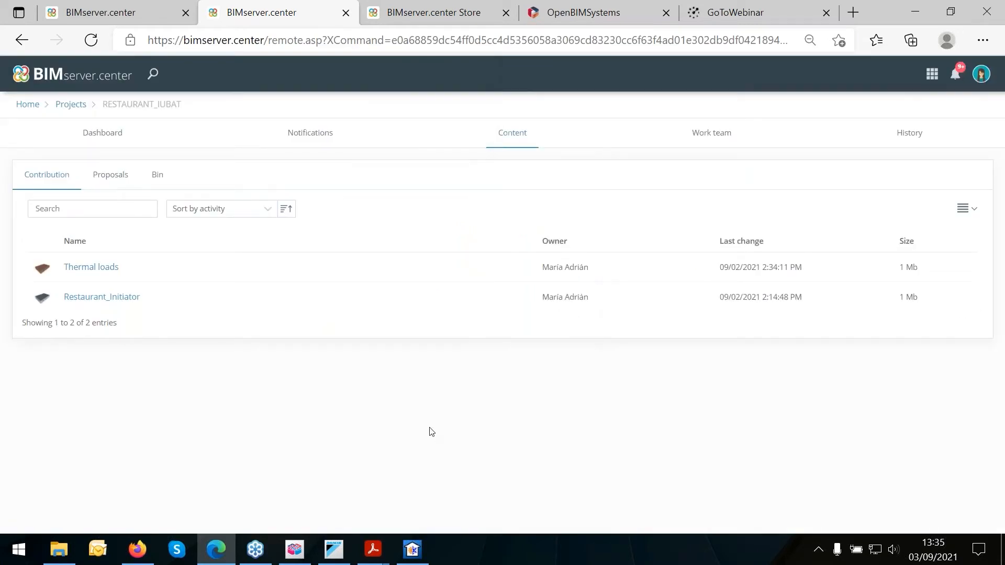
# Switch to Open BIM DAIKIN and start a new job, saving the current Hotel_IUBAT project.
pyautogui.click(325, 554)
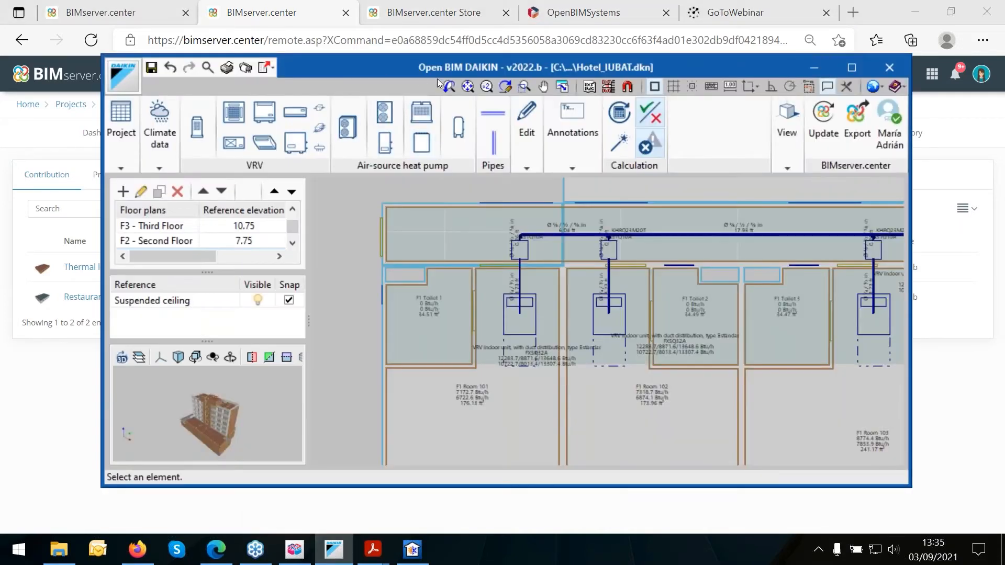
pyautogui.moveTo(444, 62); pyautogui.dragTo(573, 102)
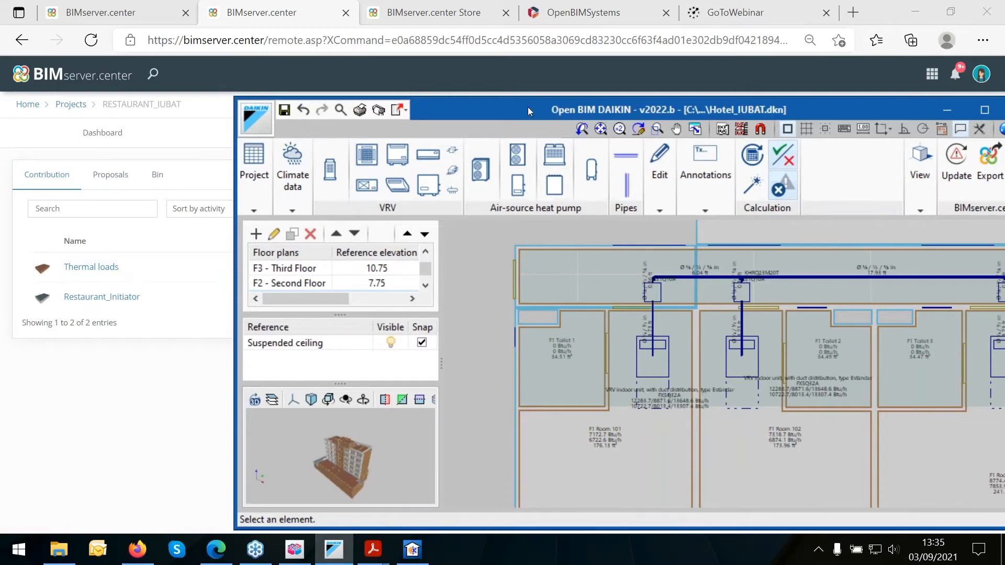
pyautogui.moveTo(565, 100); pyautogui.dragTo(417, 83)
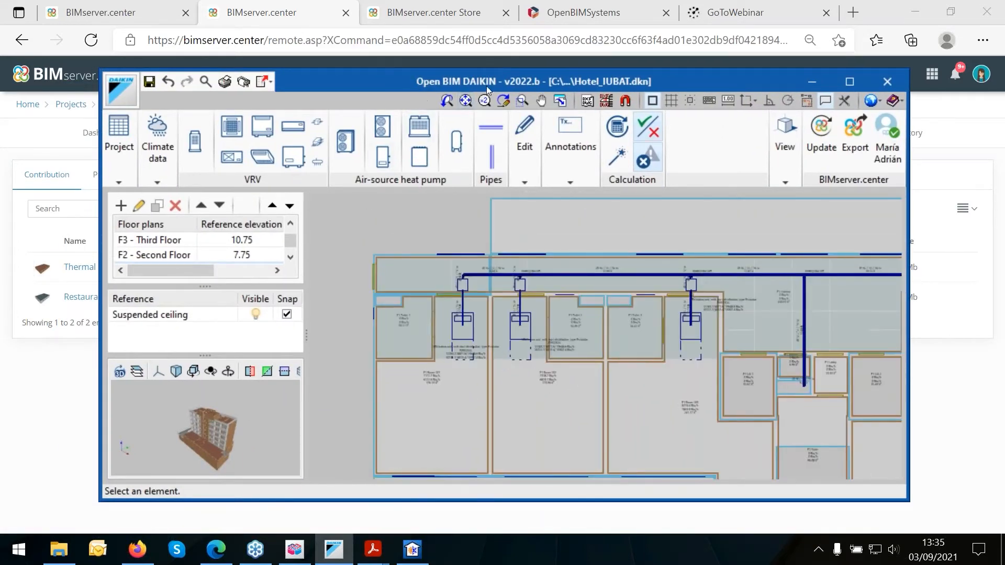
pyautogui.click(118, 96)
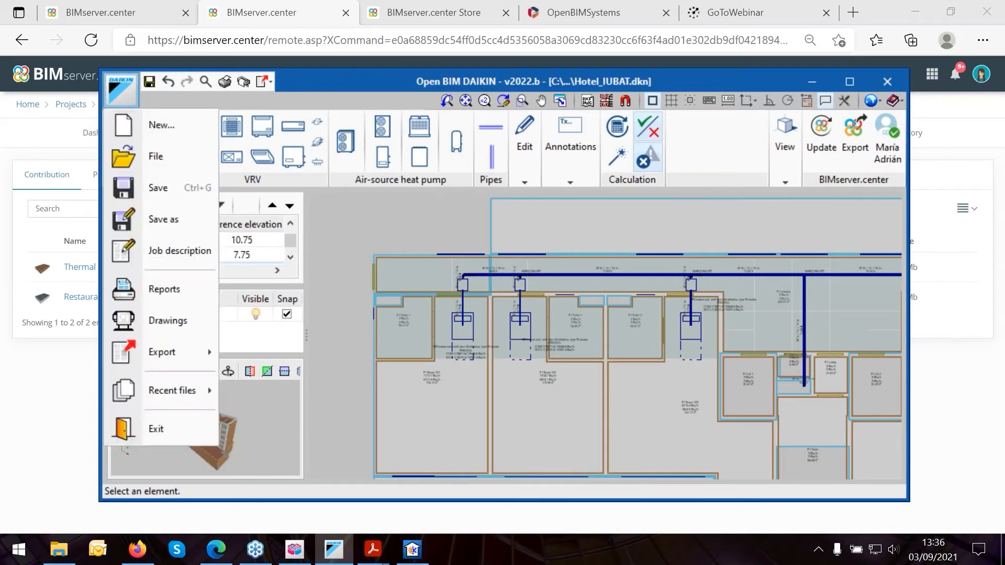
pyautogui.click(140, 125)
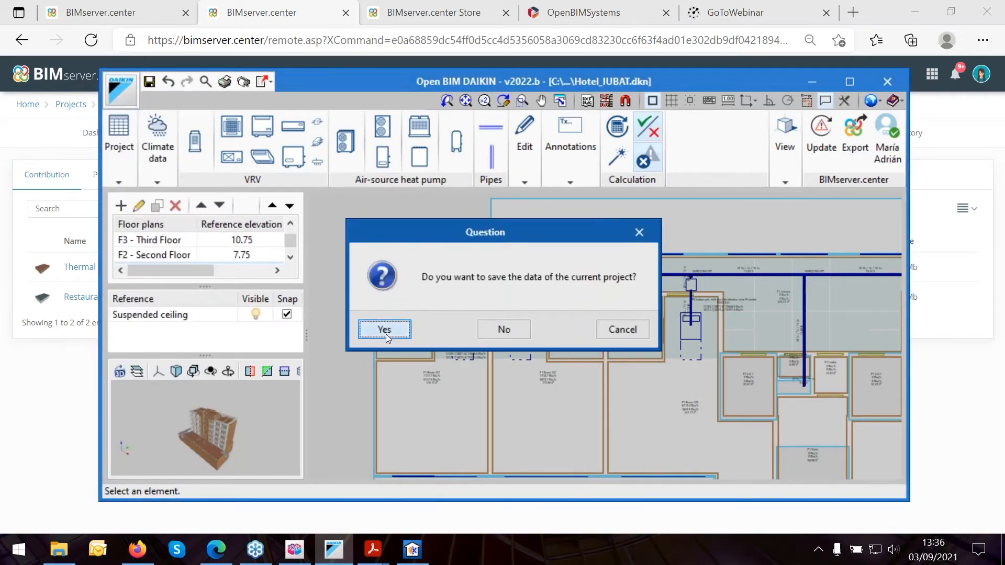
pyautogui.click(385, 331)
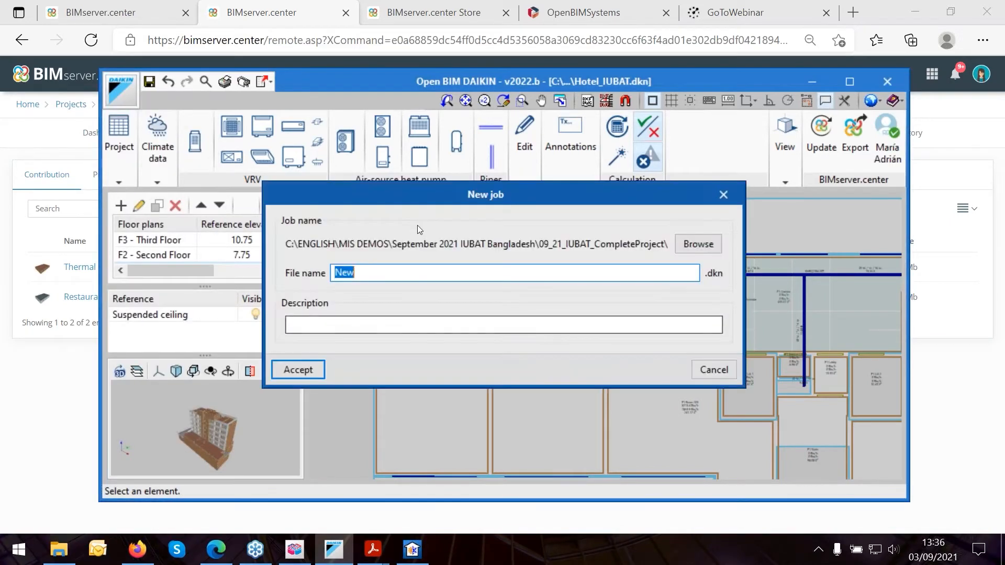
# Choose the RESTAURANT_IUBAT folder inside September 2021 IUBAT Bangladesh as the new job's location.
pyautogui.click(698, 244)
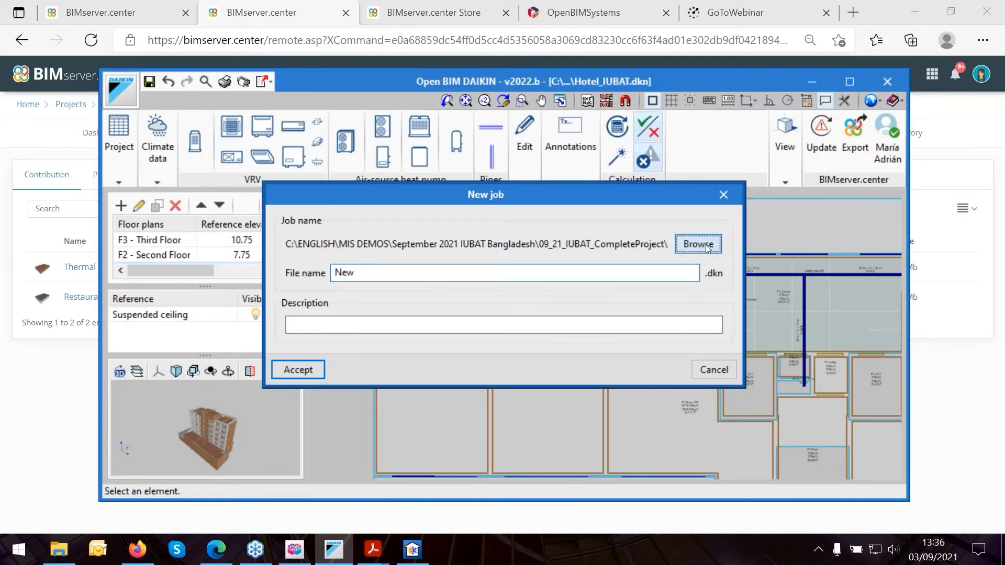
pyautogui.click(424, 171)
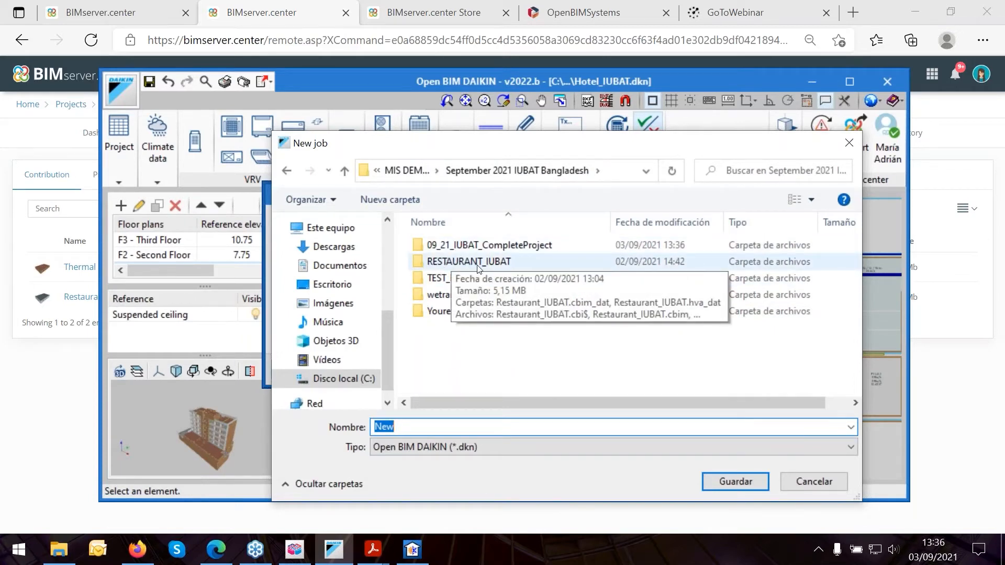
pyautogui.doubleClick(478, 264)
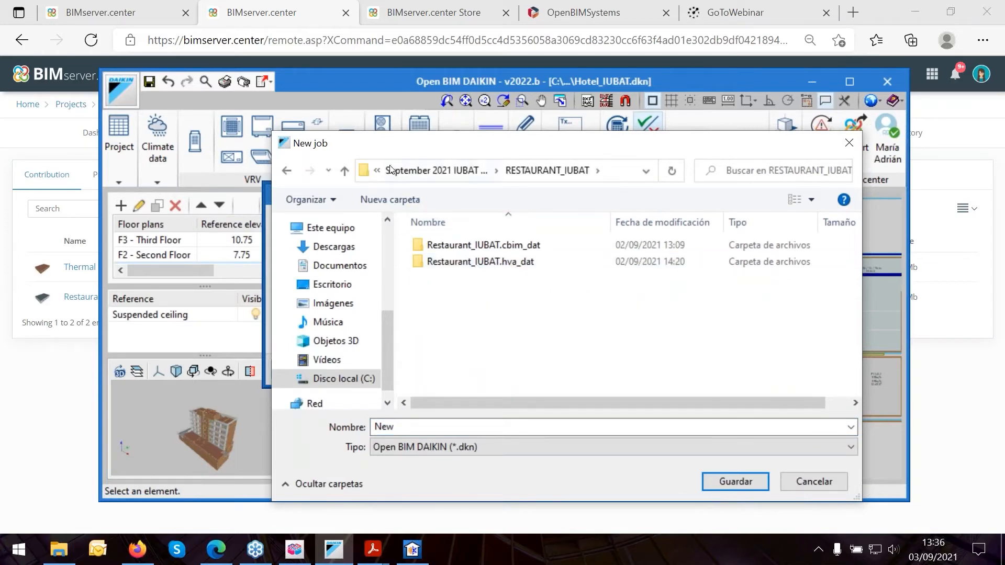
pyautogui.moveTo(393, 146); pyautogui.dragTo(383, 128)
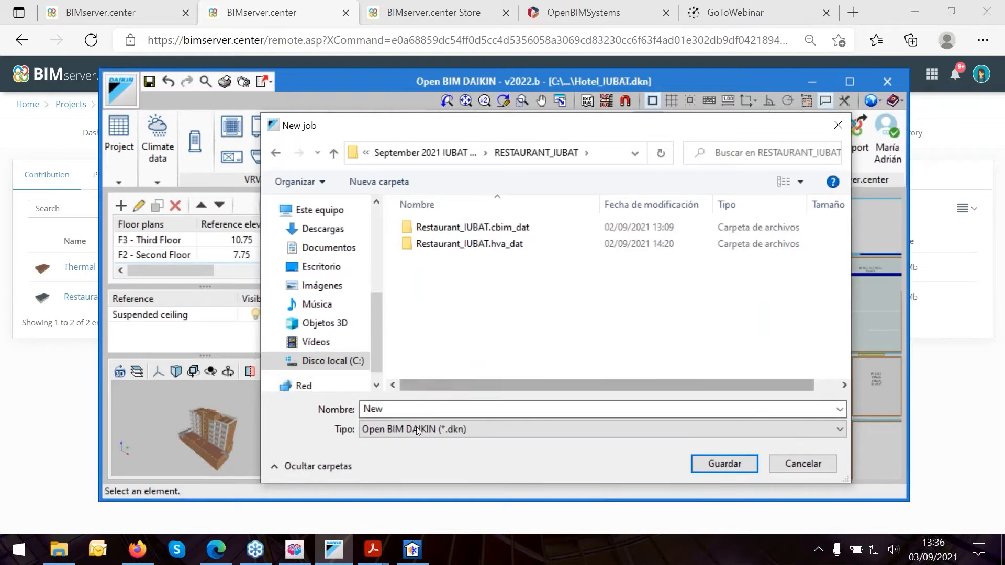
# Examine the existing job files of the RESTAURANT_IUBAT folder in File Explorer.
pyautogui.click(67, 558)
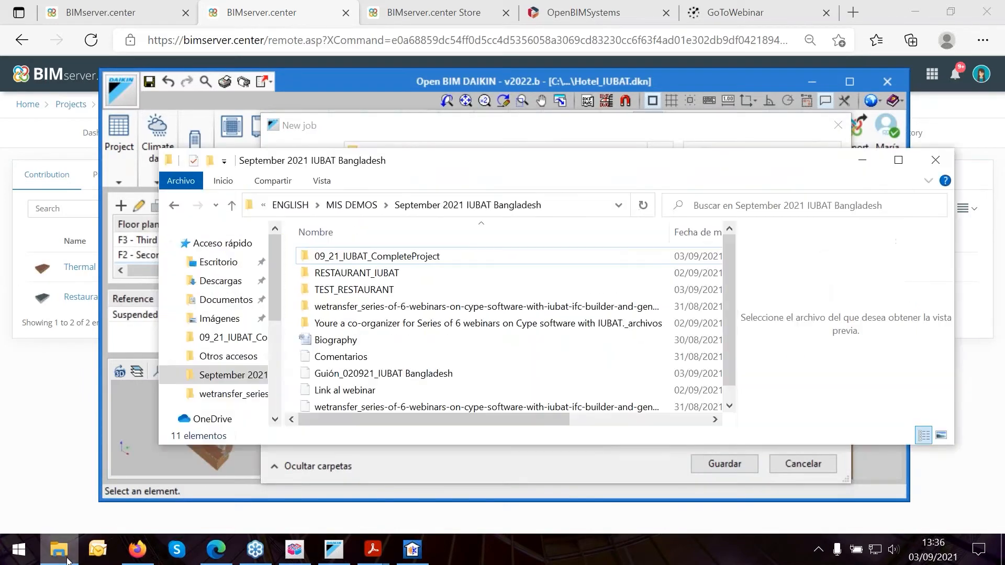
pyautogui.doubleClick(356, 253)
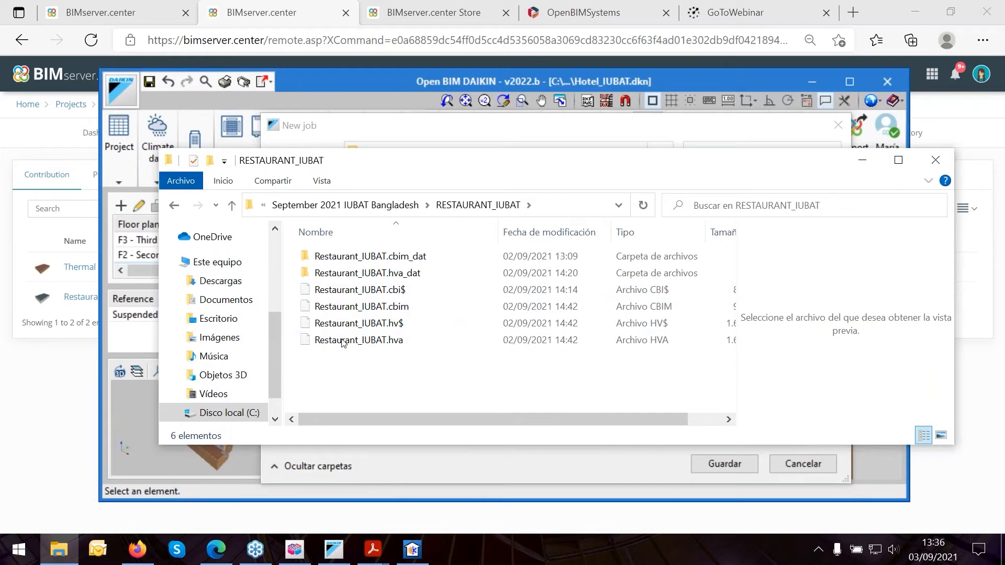
pyautogui.click(858, 169)
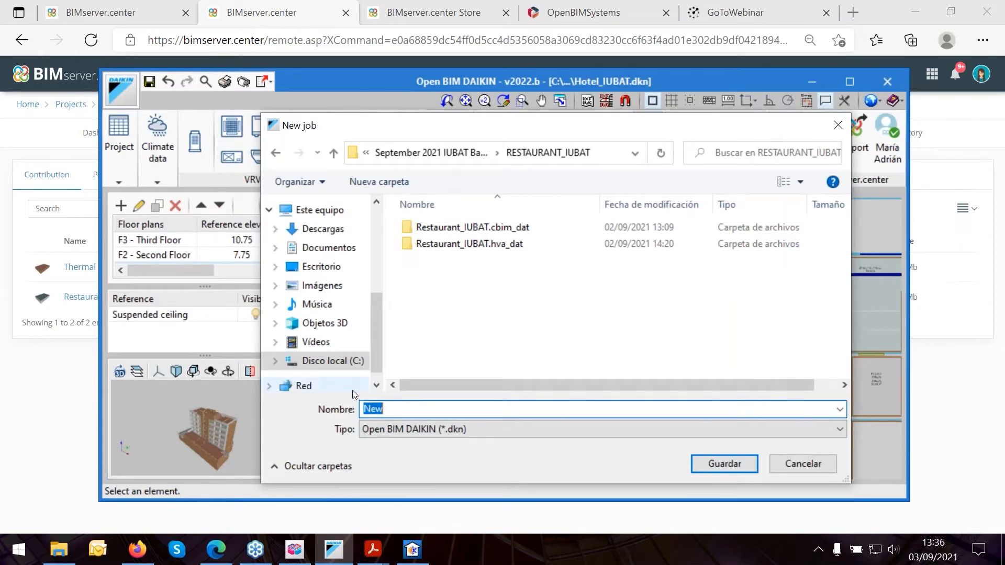
# Name the new job Restaurant_IUBAT and create it without a description.
pyautogui.write('Resa')
pyautogui.press('BackSpace')
pyautogui.write('taurant')
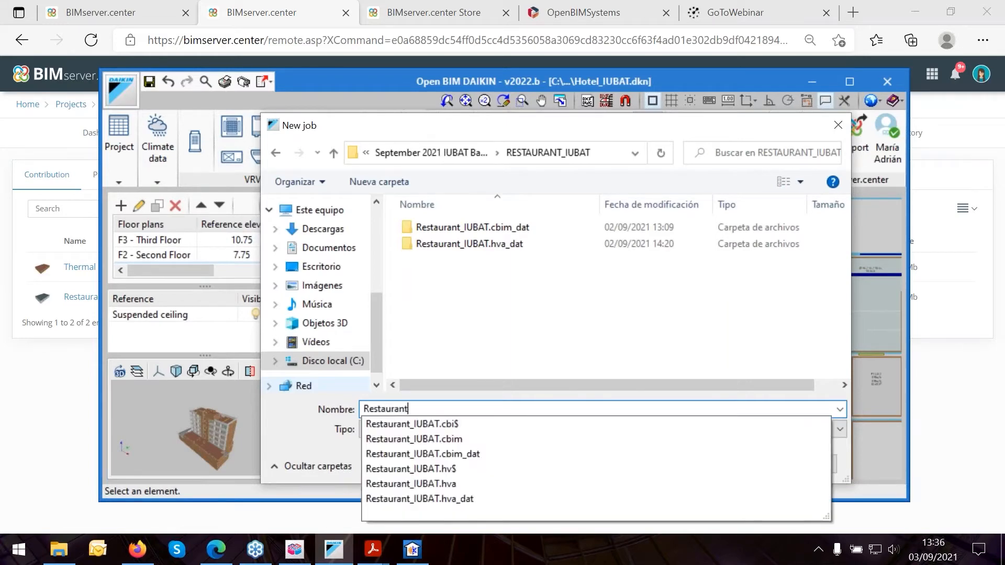
pyautogui.write('_IUBAT')
pyautogui.click(444, 370)
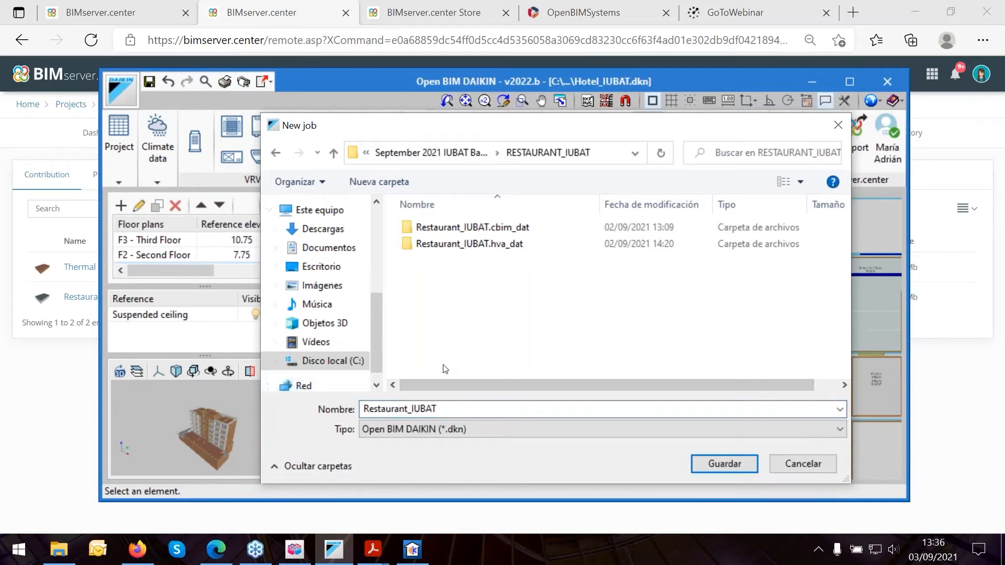
pyautogui.click(724, 465)
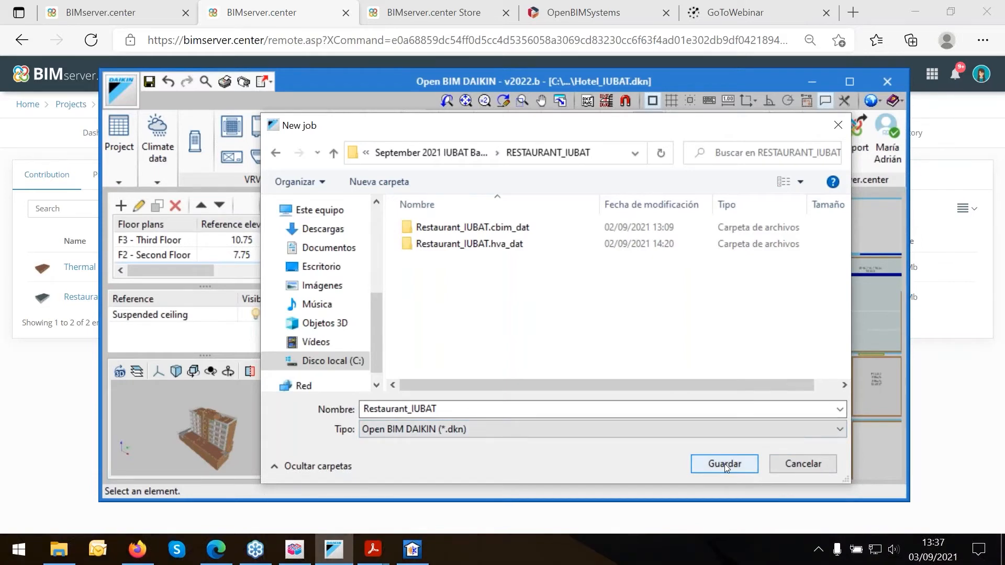
pyautogui.click(724, 464)
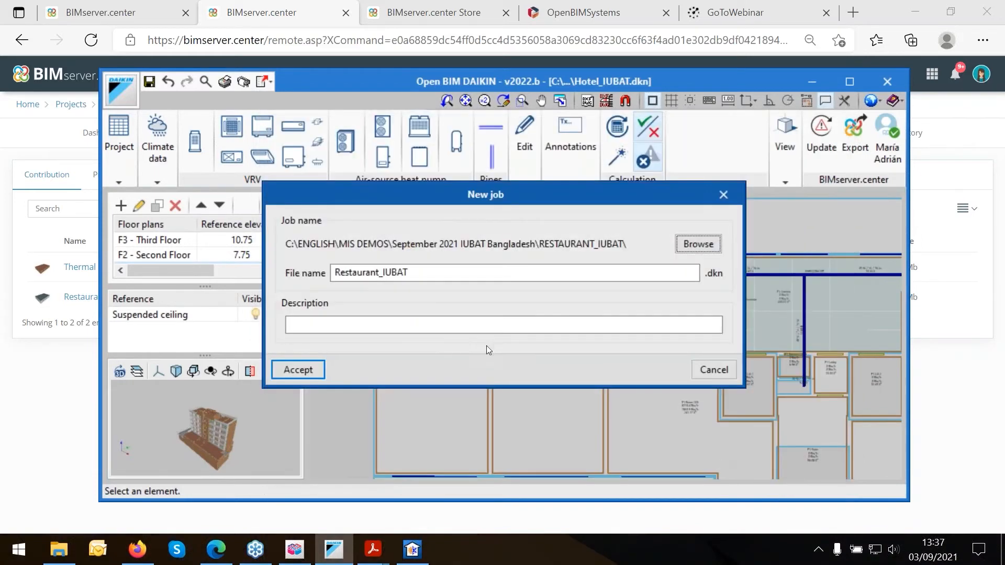
pyautogui.click(309, 371)
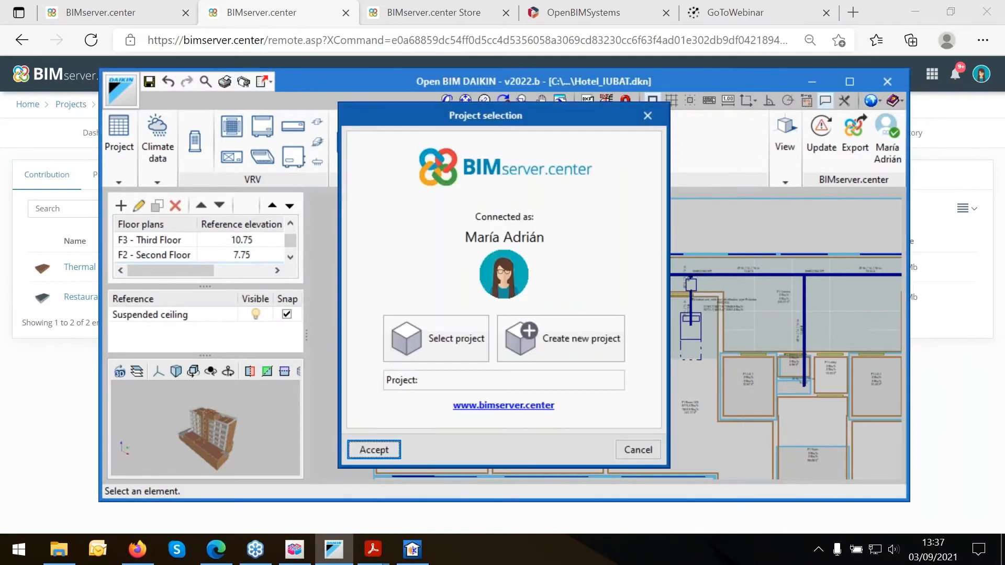
# Link the new job to the RESTAURANT_IUBAT project on BIMserver.center.
pyautogui.click(444, 339)
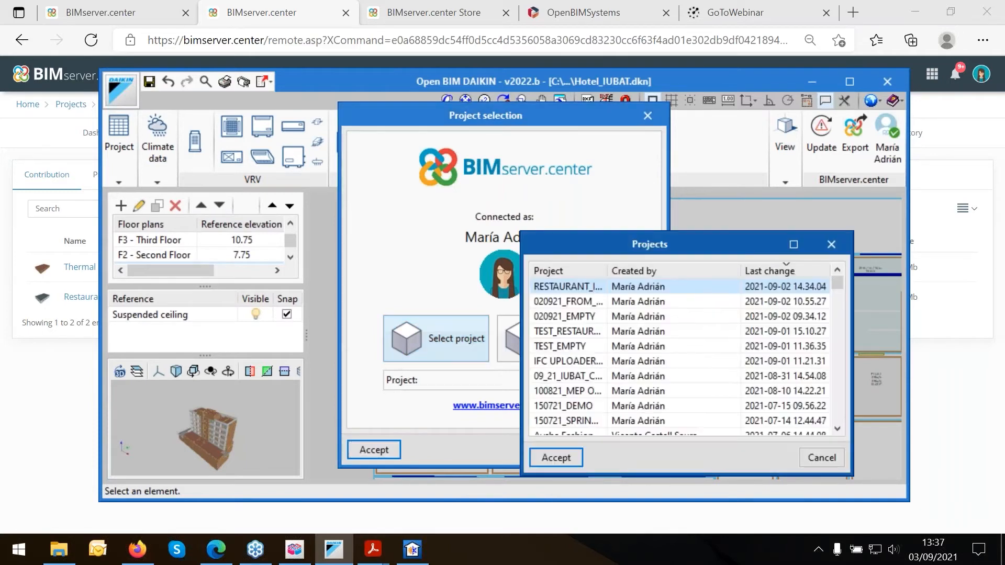
pyautogui.doubleClick(612, 273)
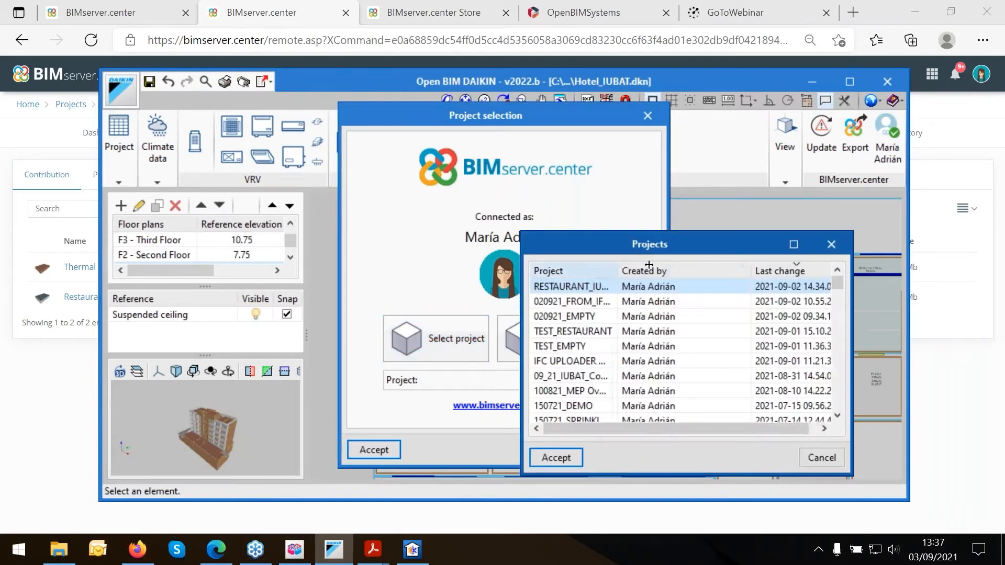
pyautogui.doubleClick(568, 287)
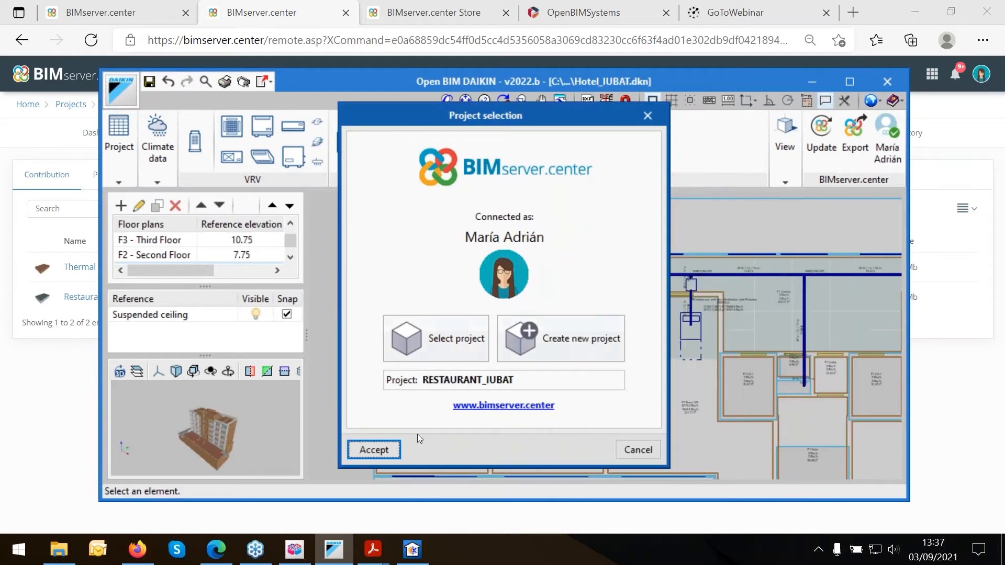
pyautogui.click(373, 451)
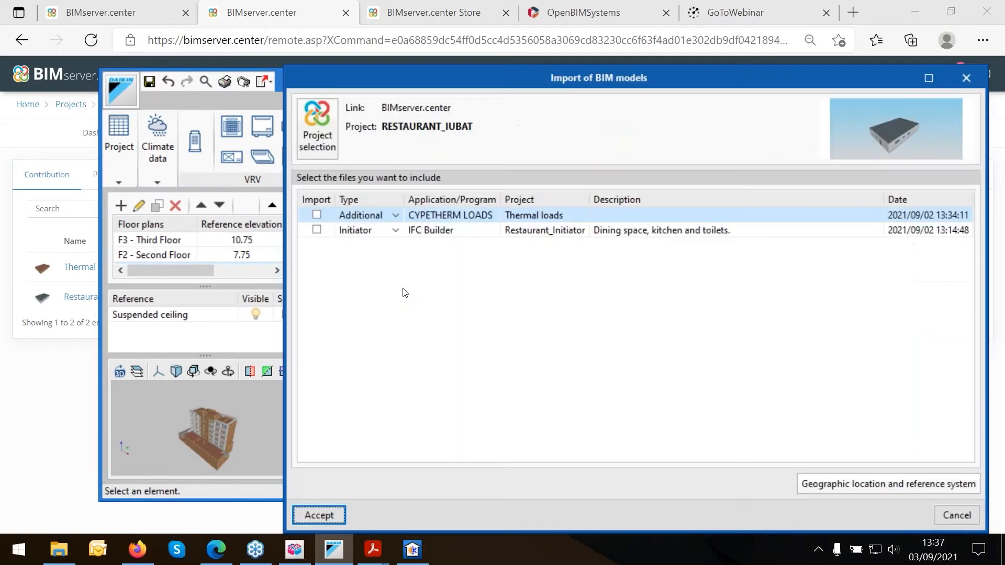
# Include both the Restaurant_Initiator model as Initiator and the Thermal loads model as Additional in the BIM import.
pyautogui.moveTo(463, 78); pyautogui.dragTo(422, 76)
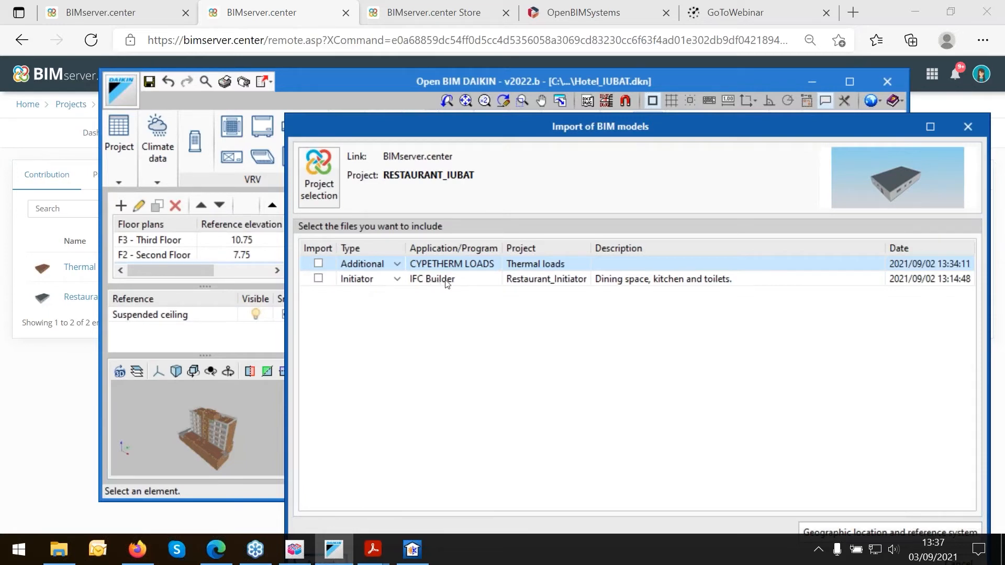
pyautogui.click(319, 280)
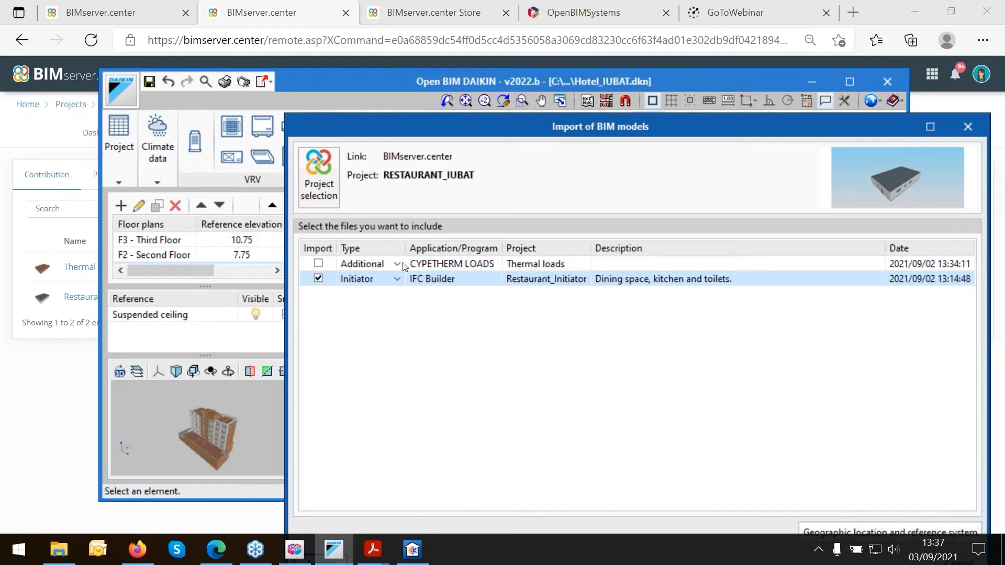
pyautogui.click(360, 265)
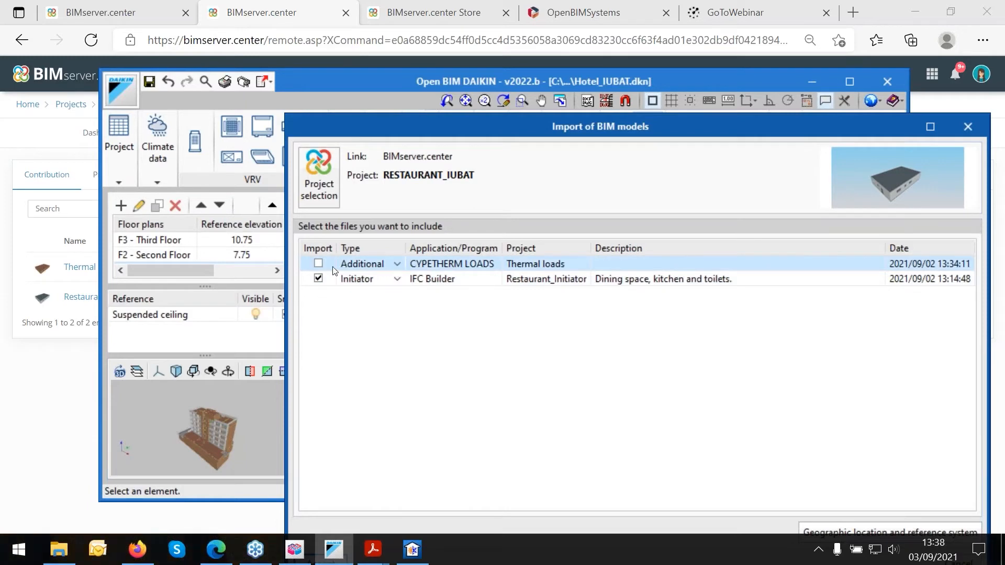
pyautogui.click(398, 264)
pyautogui.click(356, 282)
pyautogui.moveTo(389, 125); pyautogui.dragTo(348, 75)
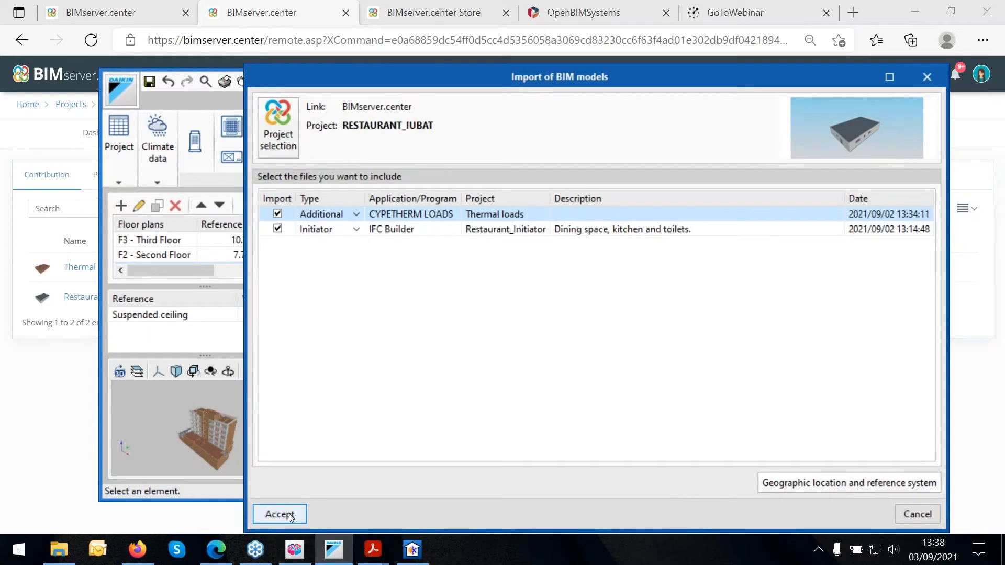
pyautogui.click(280, 514)
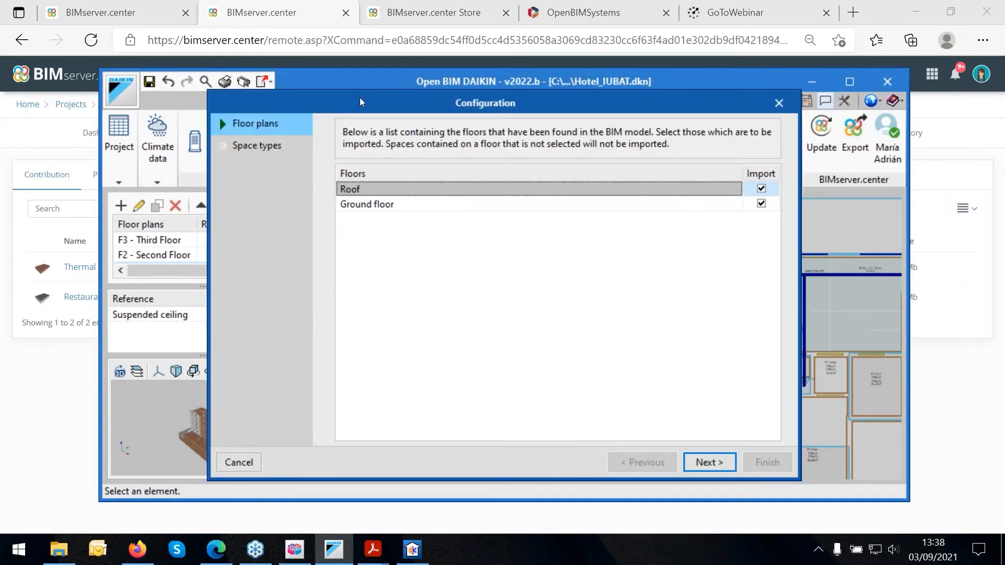
# Import the Roof and Ground floor plans with the TOILET, KITCHEN and DINING ROOM space types, and accept the import results.
pyautogui.moveTo(361, 102); pyautogui.dragTo(370, 119)
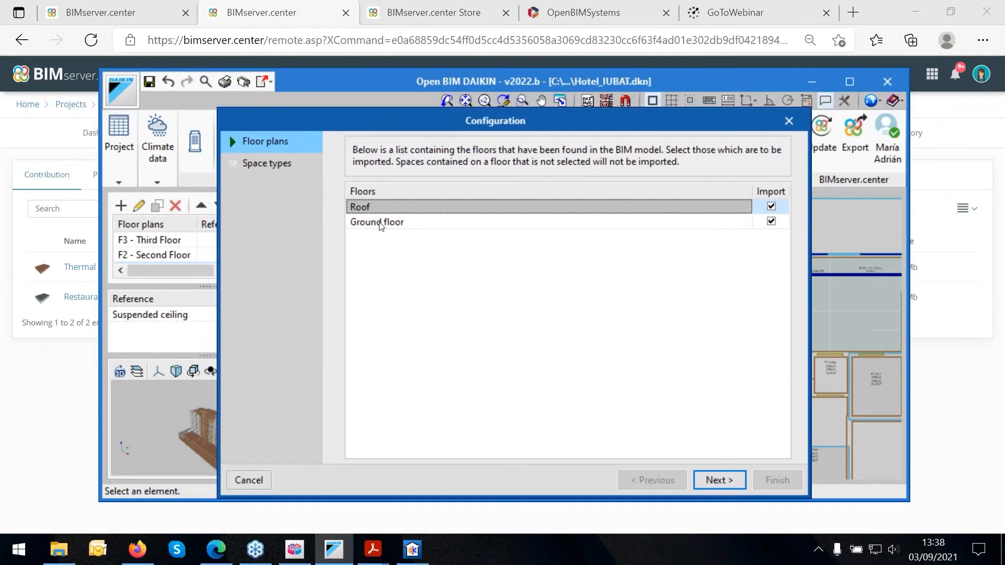
pyautogui.click(731, 487)
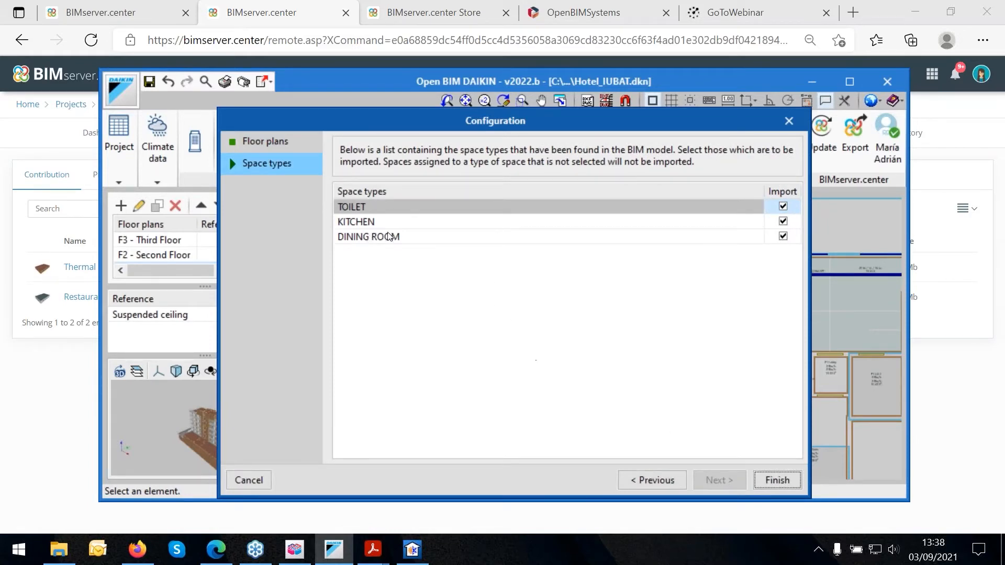
pyautogui.click(772, 480)
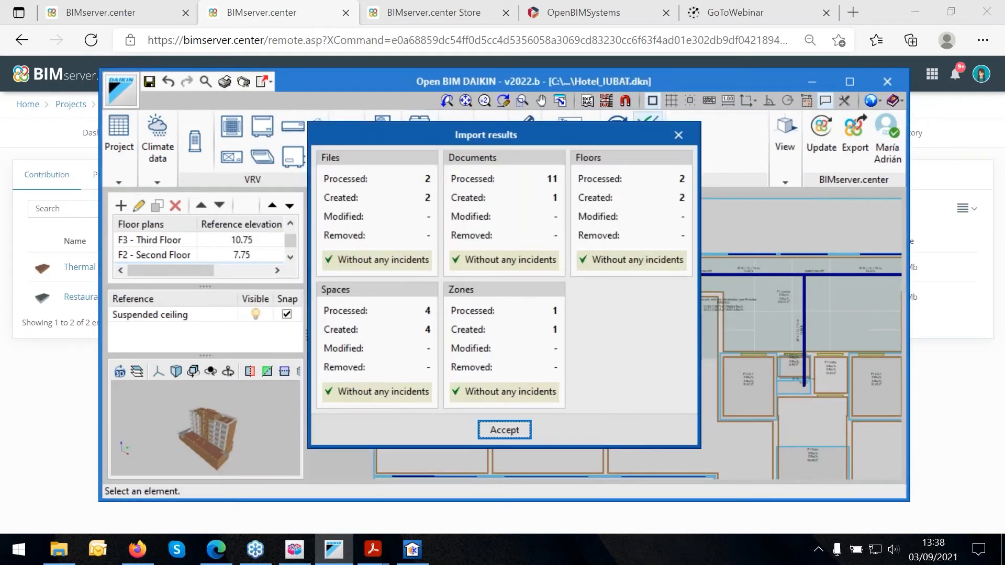
pyautogui.click(504, 431)
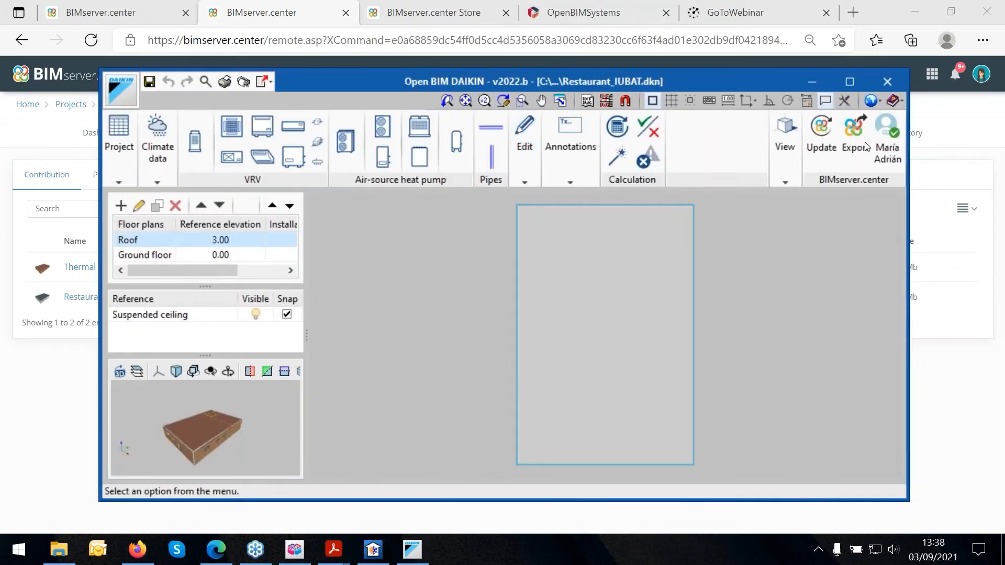
# Maximize the Open BIM DAIKIN window and display the Ground floor plan.
pyautogui.click(850, 81)
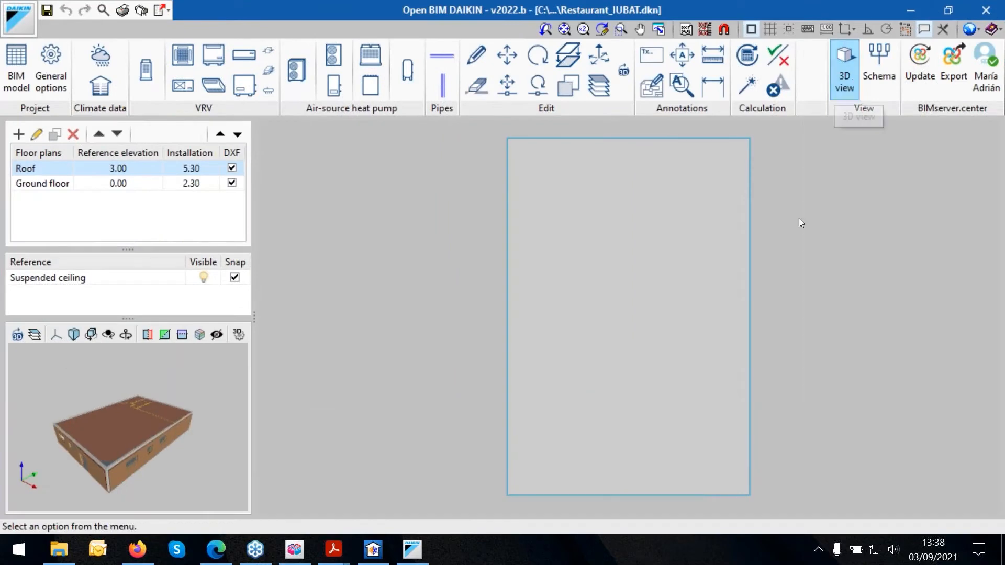
pyautogui.click(37, 185)
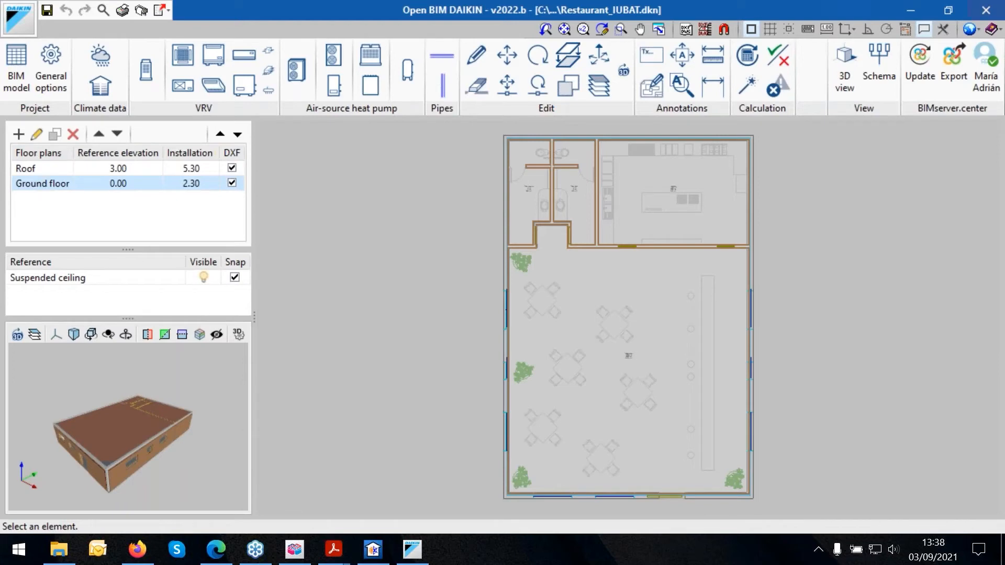
# Switch to IFC Builder and review the Roof and Ground floor groups and their heights, leaving them unedited.
pyautogui.click(294, 549)
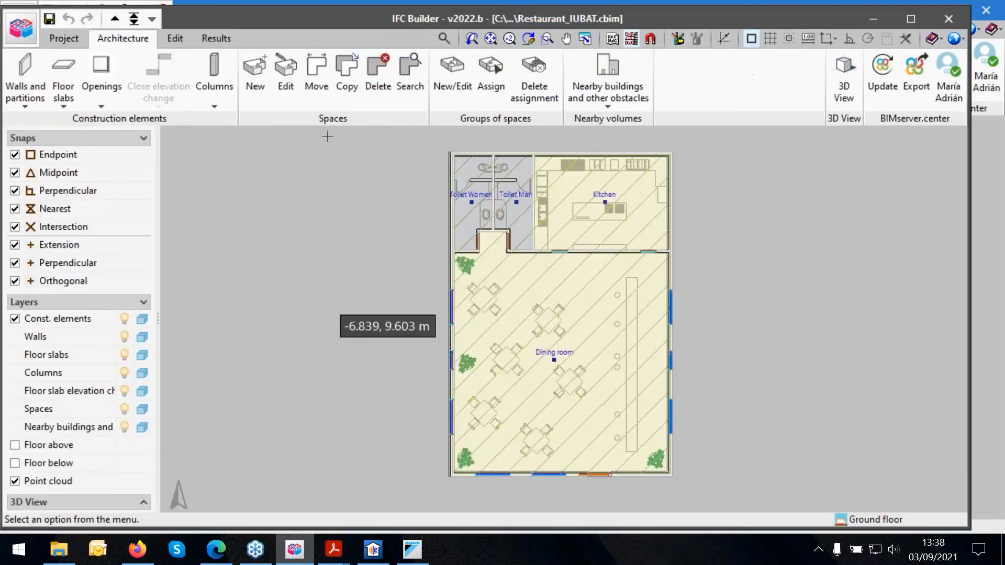
pyautogui.click(133, 20)
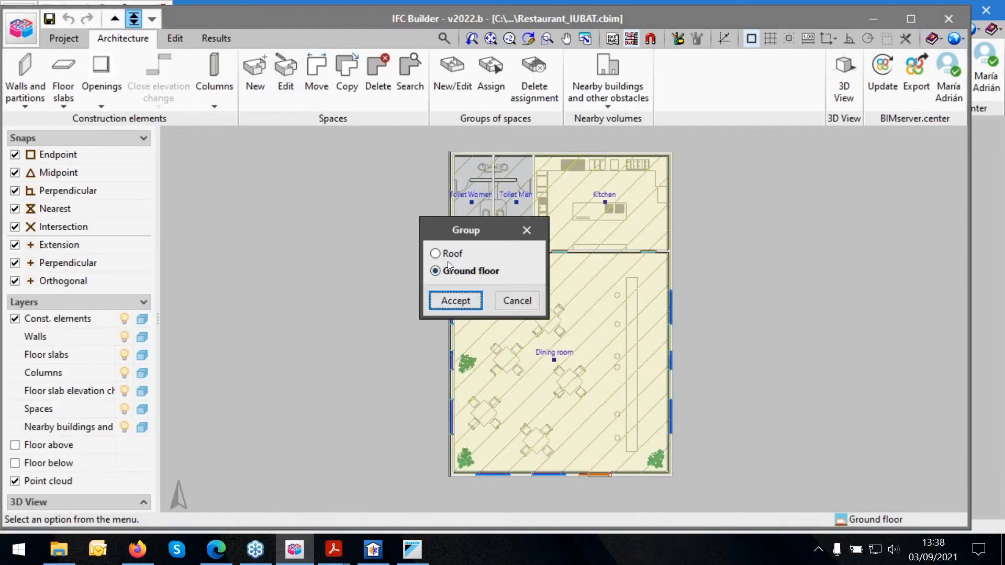
pyautogui.click(518, 305)
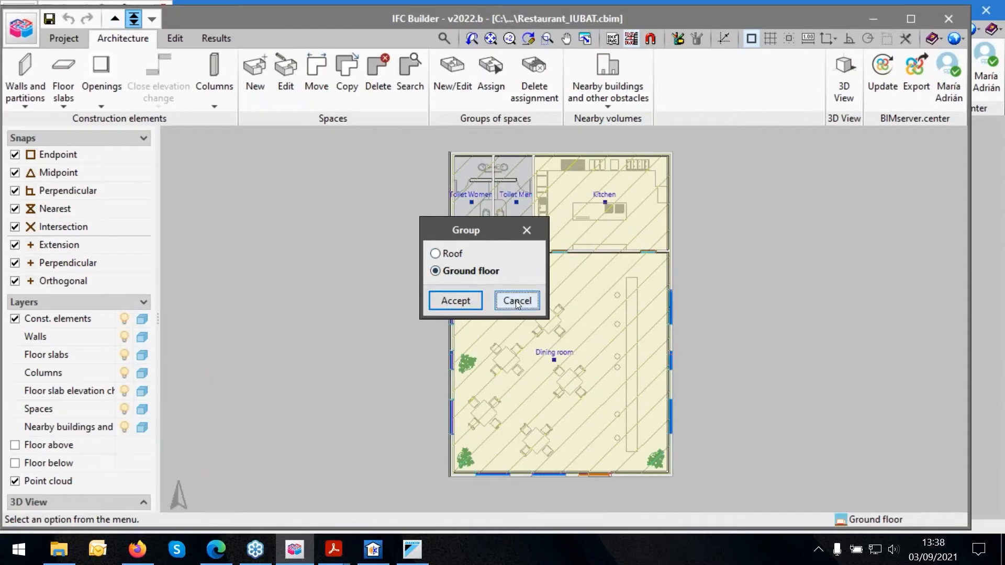
pyautogui.click(65, 38)
pyautogui.click(87, 76)
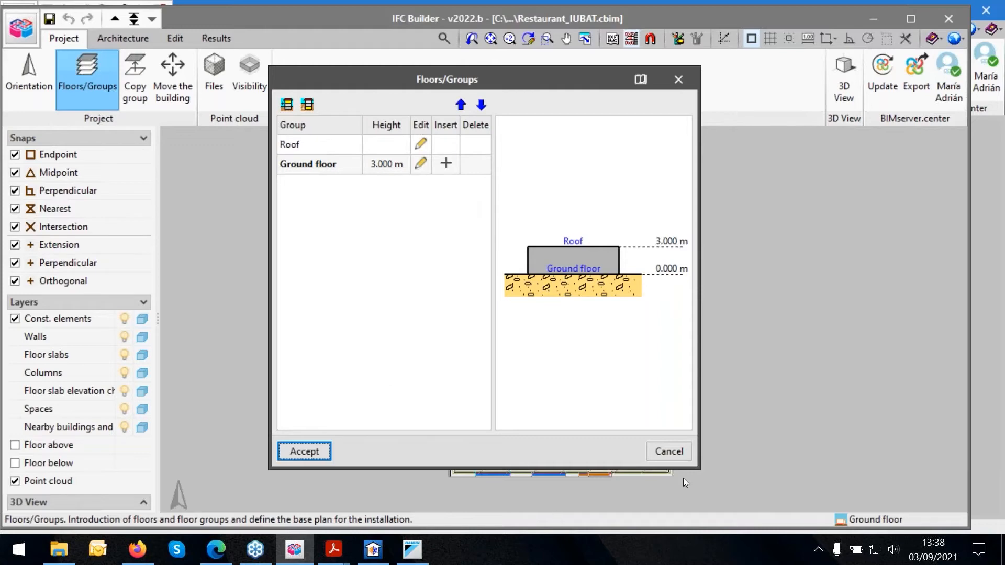
pyautogui.click(670, 460)
# Arrange the IFC Builder and Open BIM DAIKIN windows side by side to compare their floor definitions.
pyautogui.click(412, 549)
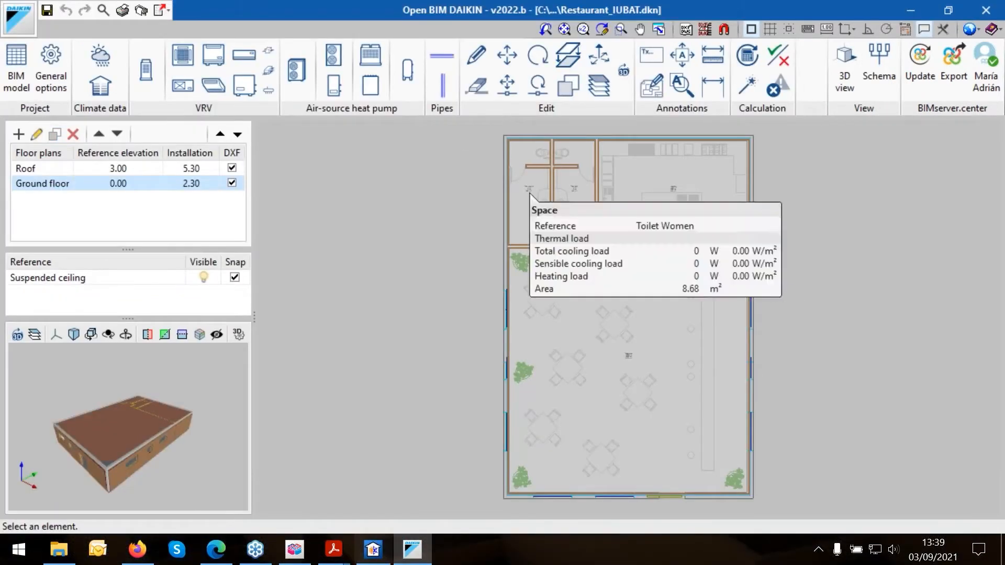
pyautogui.click(952, 18)
pyautogui.moveTo(727, 87); pyautogui.dragTo(944, 82)
pyautogui.click(87, 79)
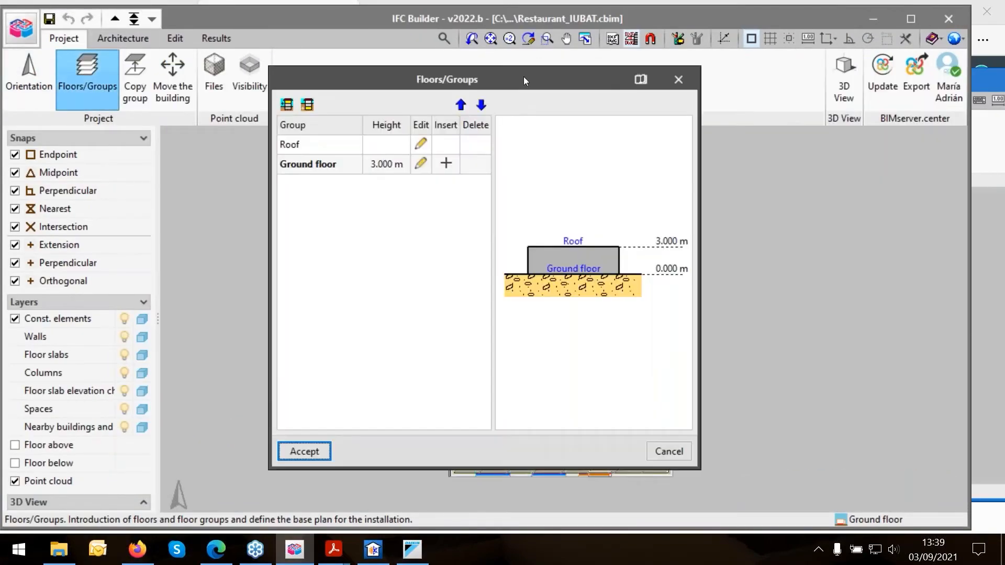
pyautogui.moveTo(524, 79); pyautogui.dragTo(336, 97)
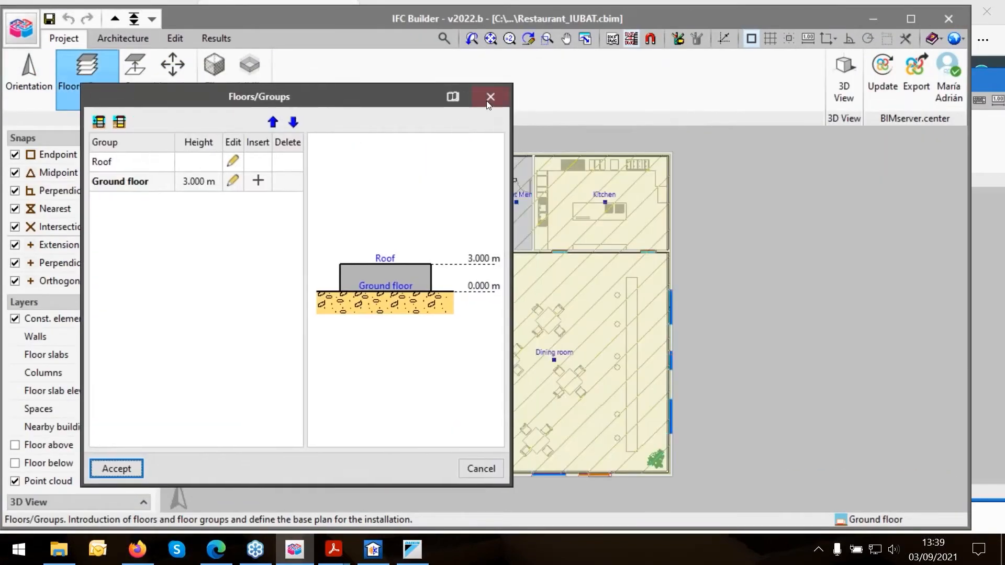
pyautogui.click(500, 96)
pyautogui.moveTo(971, 5); pyautogui.dragTo(580, 61)
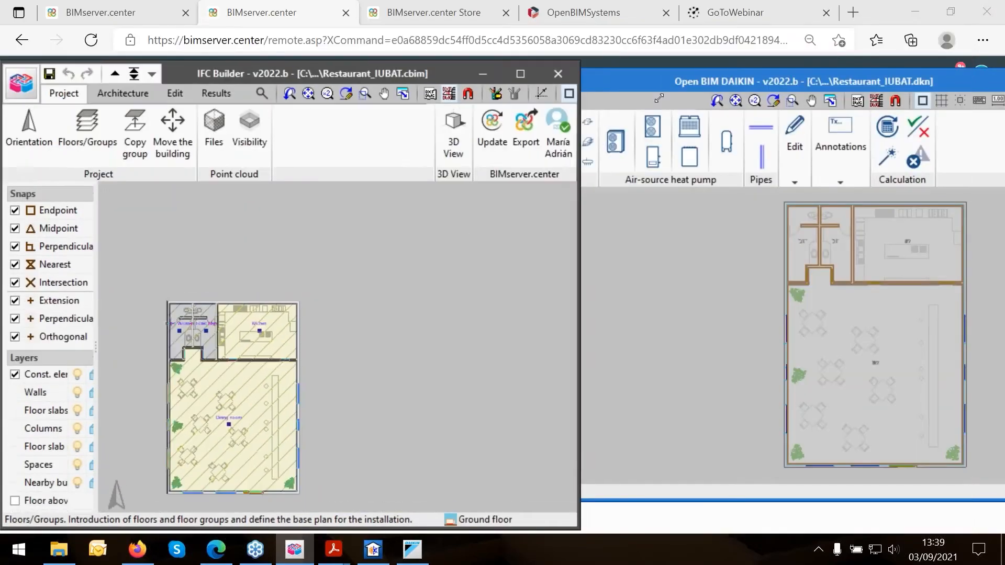
pyautogui.click(687, 83)
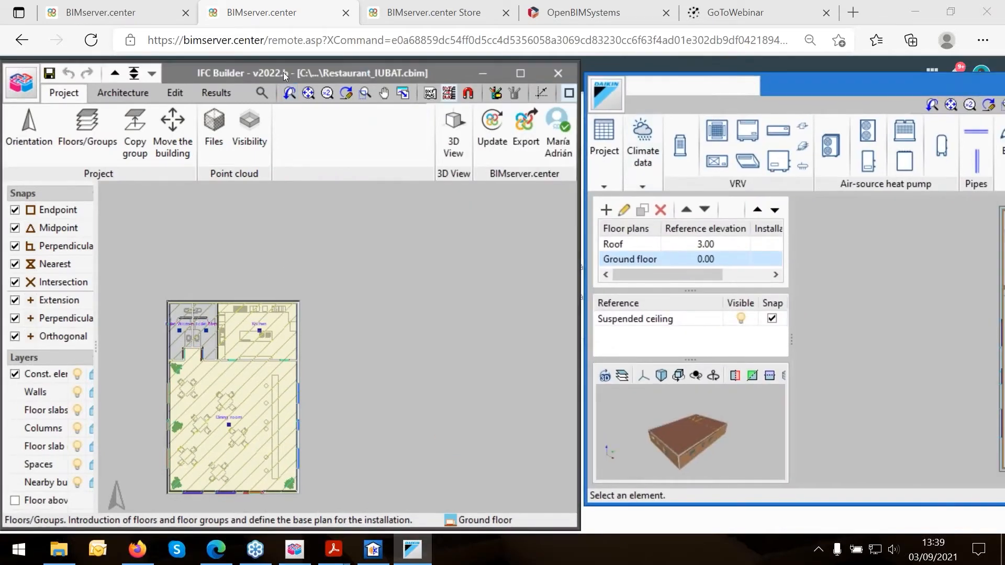
pyautogui.moveTo(285, 76); pyautogui.dragTo(288, 54)
pyautogui.click(796, 83)
pyautogui.moveTo(793, 81); pyautogui.dragTo(790, 52)
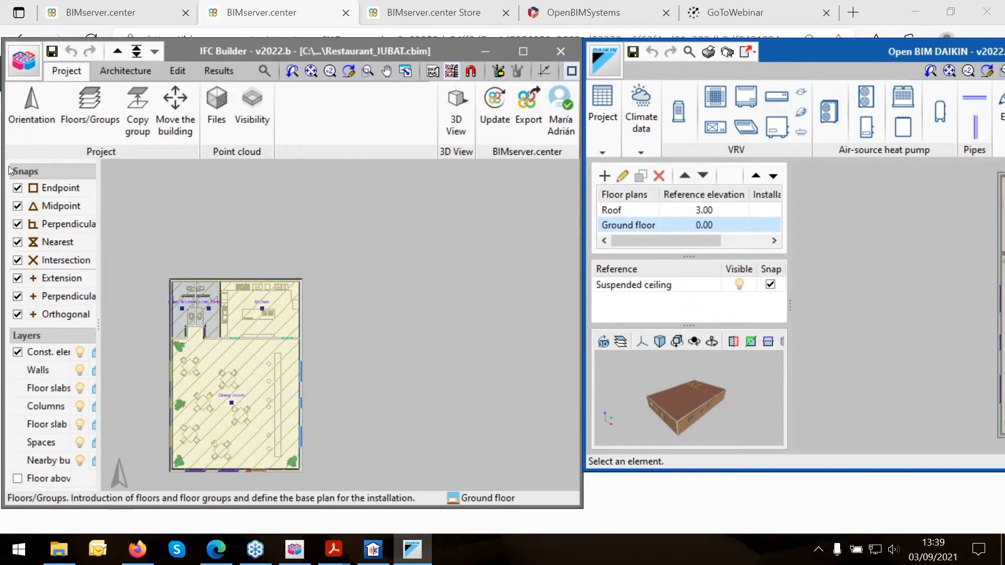
# Open the floor groups in IFC Builder and check the Ground floor's reference and height.
pyautogui.click(90, 107)
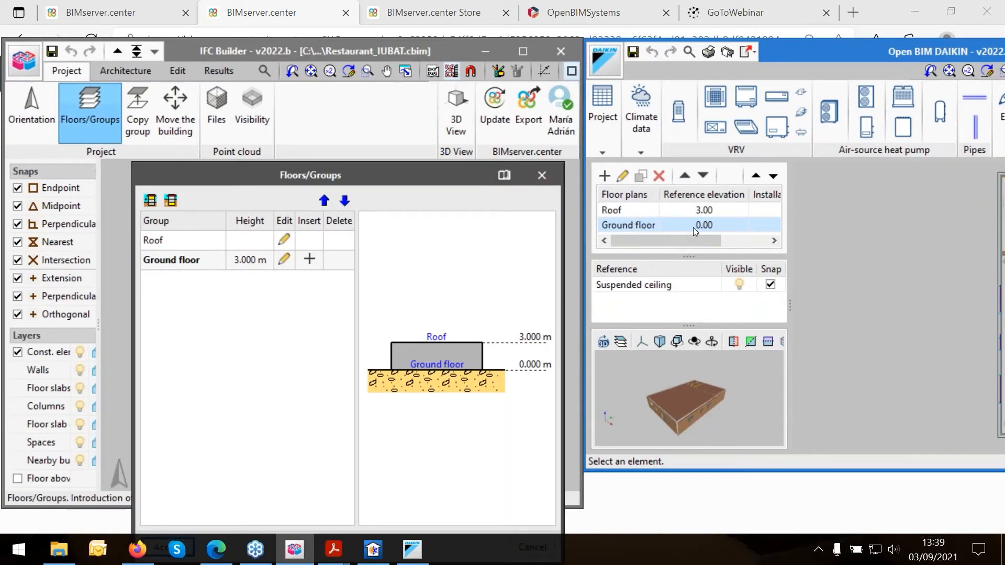
pyautogui.click(282, 262)
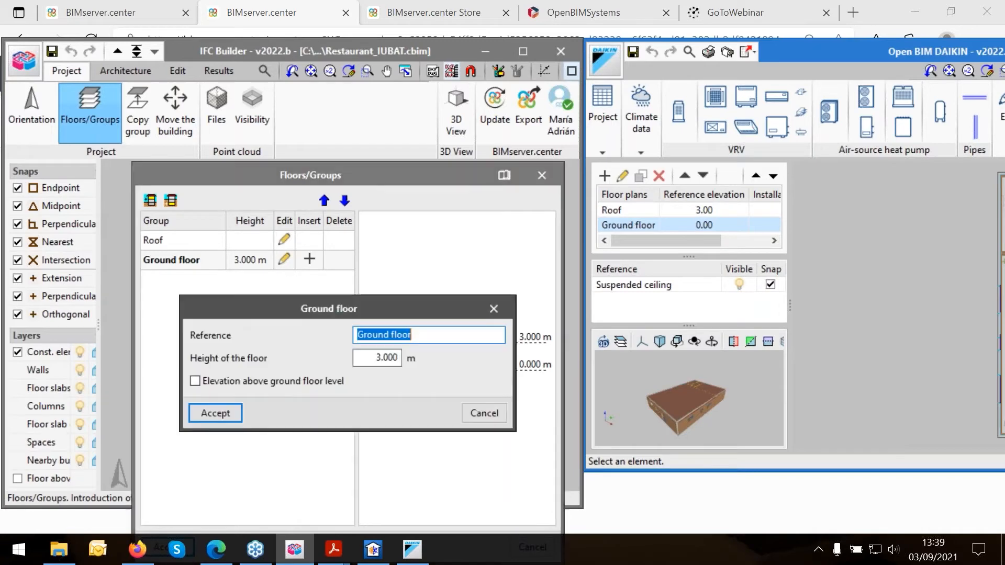
pyautogui.click(227, 414)
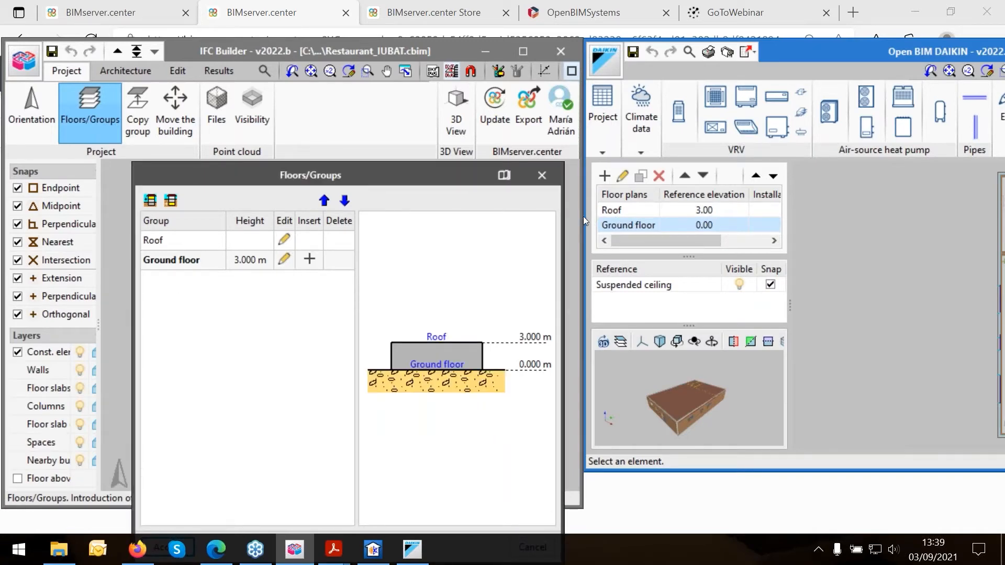
# Switch to Open BIM DAIKIN and check the Roof plan's reference and installation elevations, accepting them as they are.
pyautogui.click(640, 211)
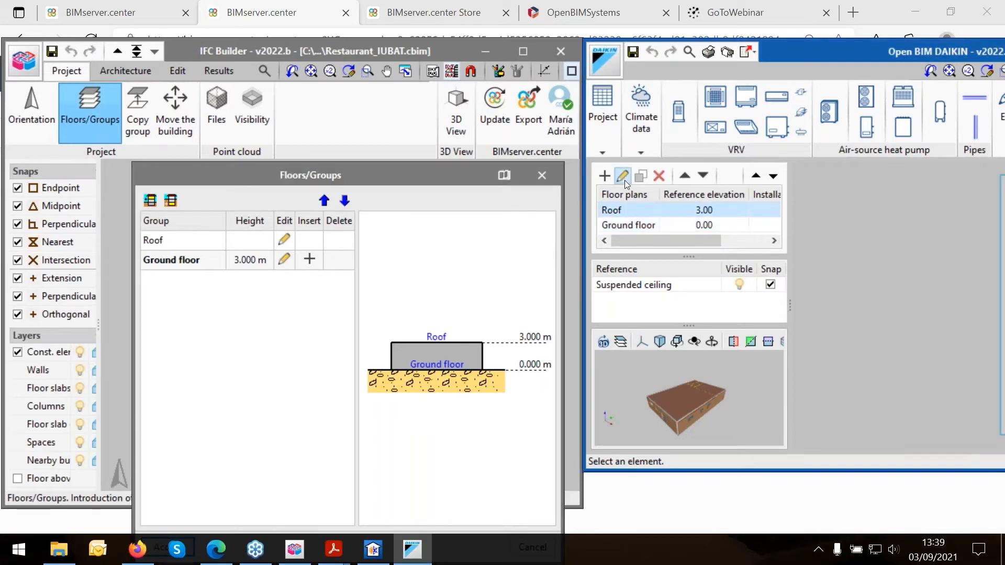
pyautogui.click(623, 176)
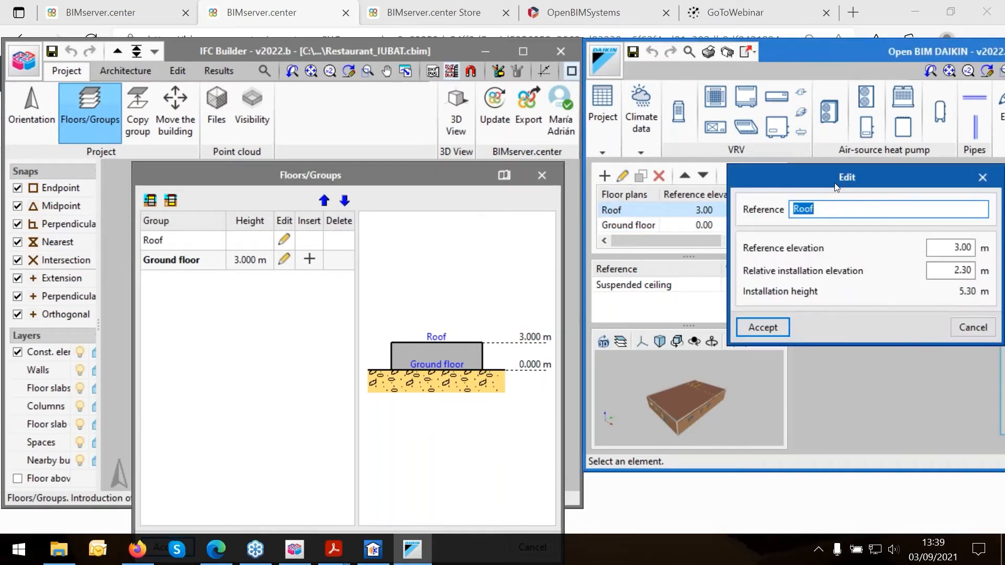
pyautogui.moveTo(836, 187); pyautogui.dragTo(711, 200)
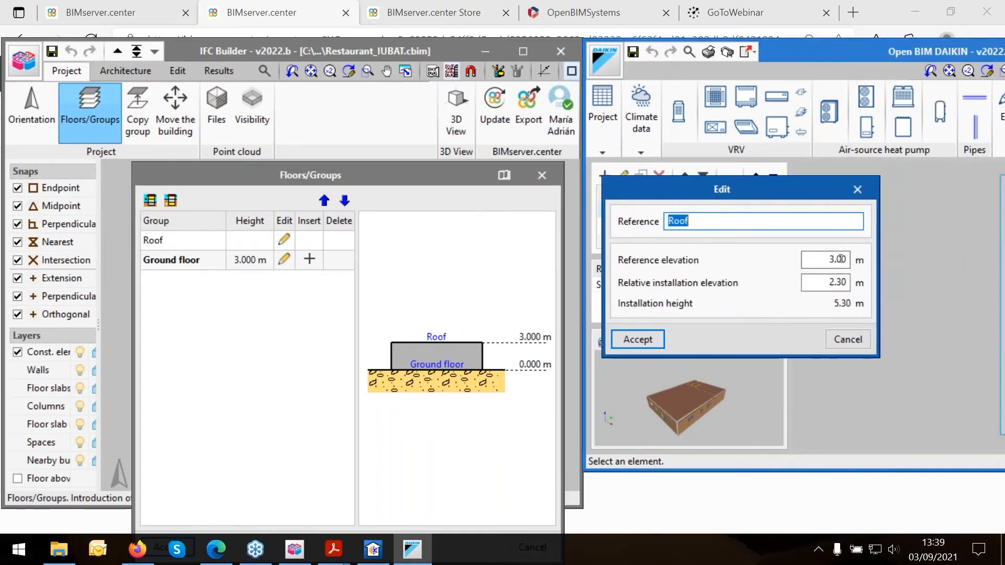
pyautogui.click(639, 340)
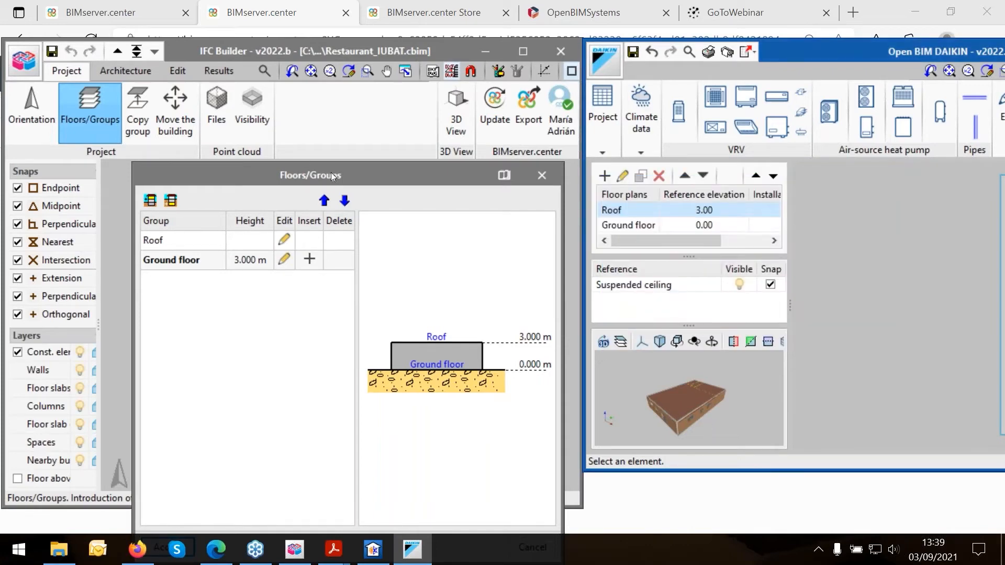
# Close the floor groups in IFC Builder and minimize its window.
pyautogui.moveTo(325, 175); pyautogui.dragTo(223, 195)
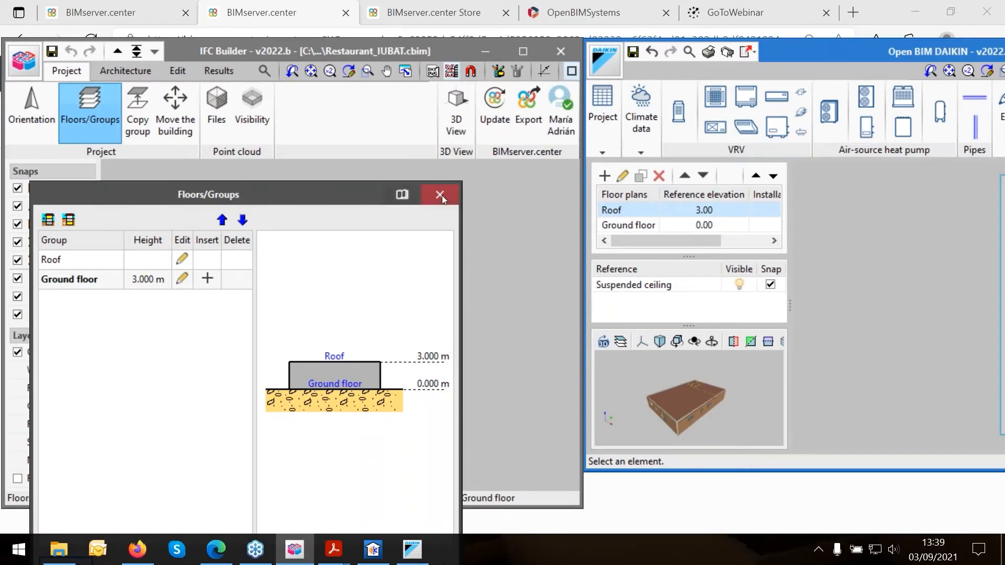
pyautogui.click(439, 196)
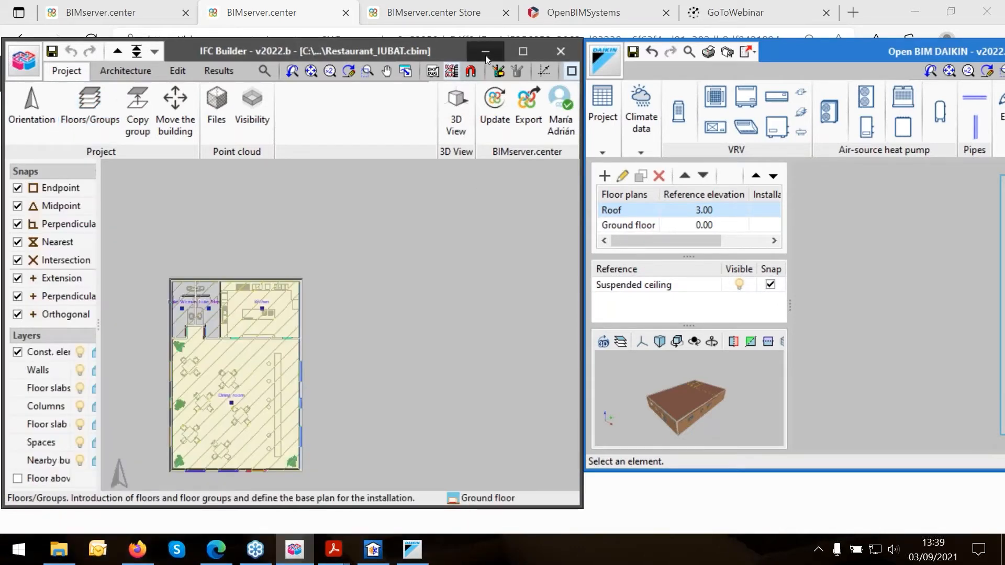
pyautogui.scroll(4, 199, 340)
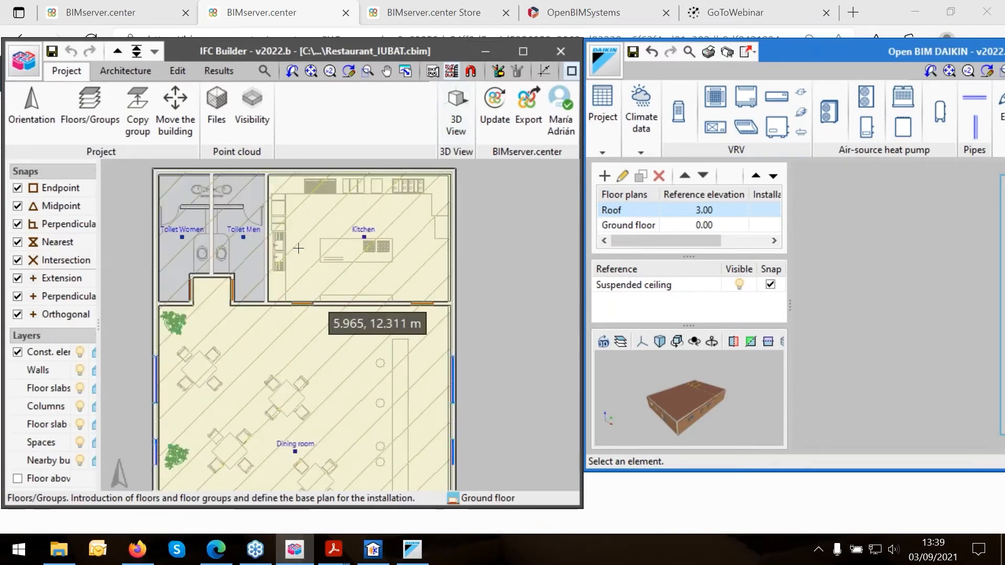
pyautogui.click(485, 51)
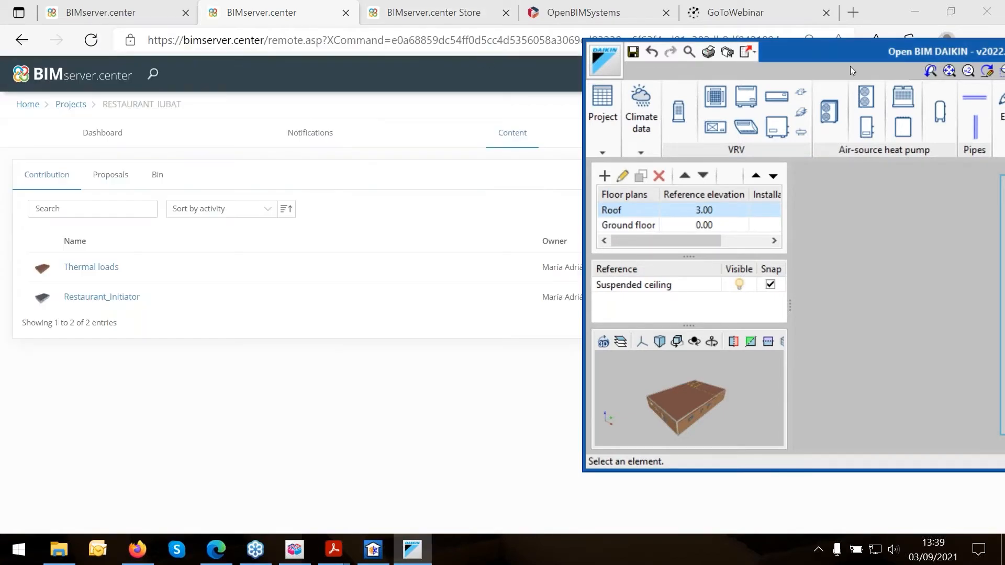
# Display the Ground floor plan in Open BIM DAIKIN, inspect the Kitchen's thermal loads and maximize the window.
pyautogui.moveTo(862, 59); pyautogui.dragTo(679, 99)
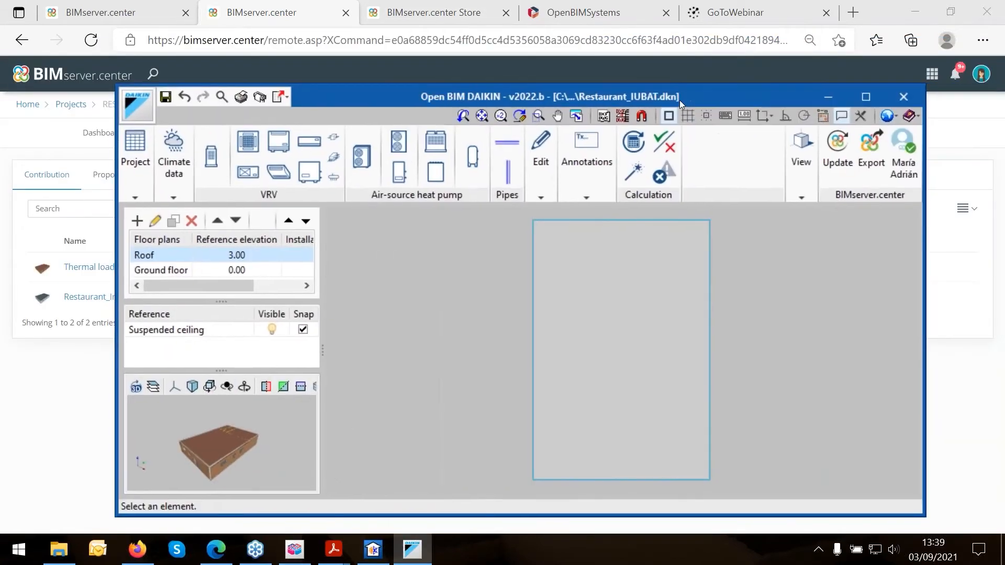
pyautogui.doubleClick(740, 107)
pyautogui.click(412, 548)
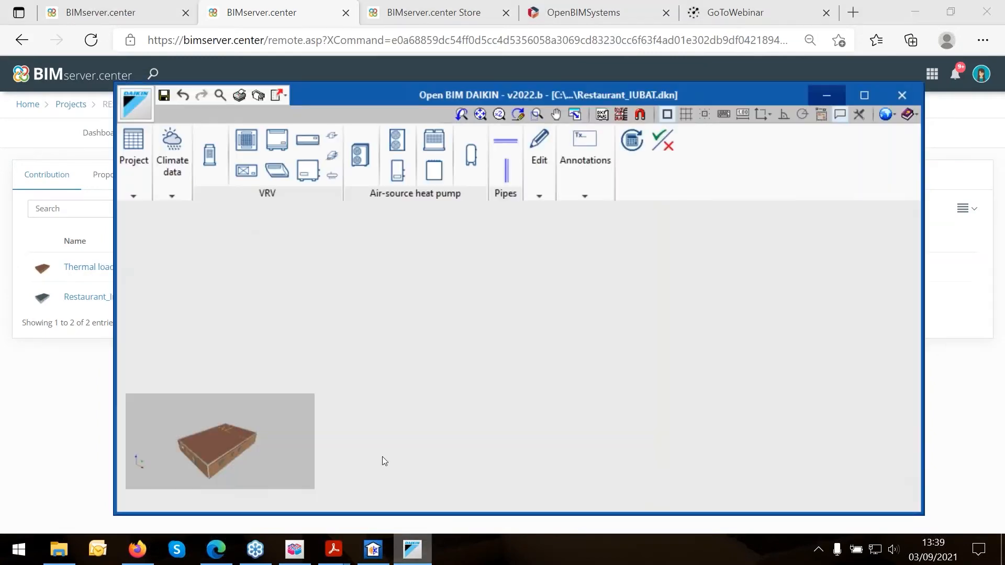
pyautogui.click(176, 270)
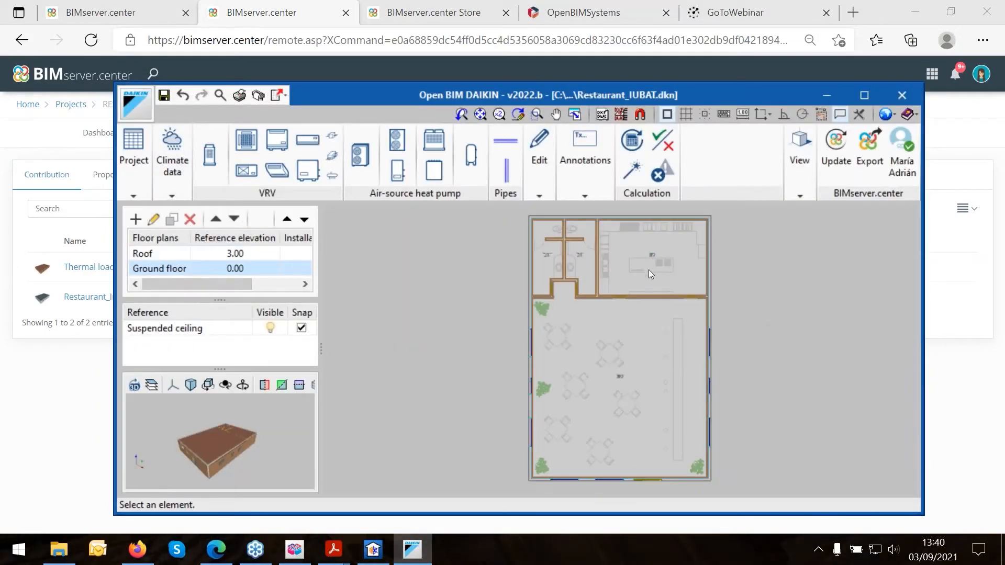
pyautogui.moveTo(679, 229)
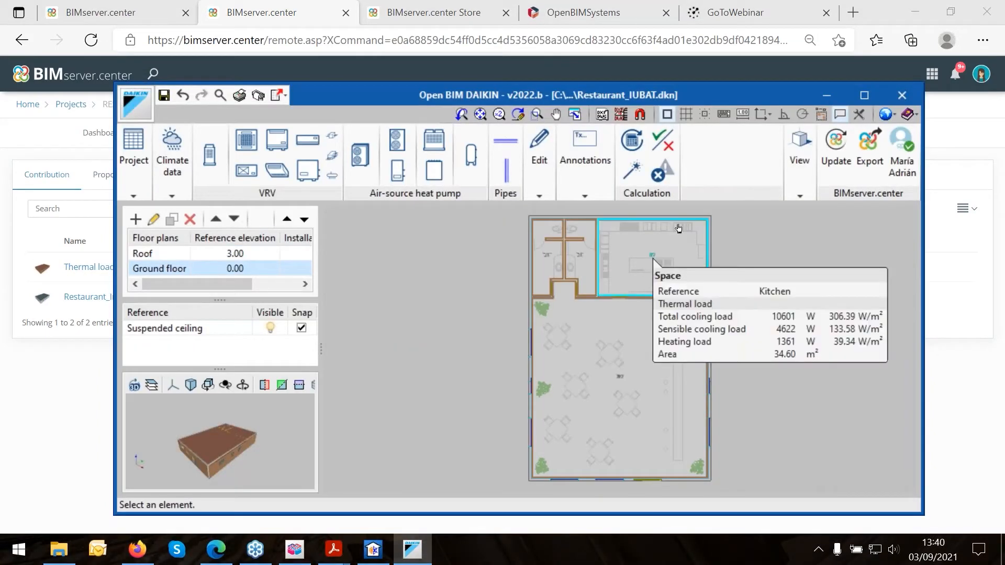
pyautogui.click(865, 95)
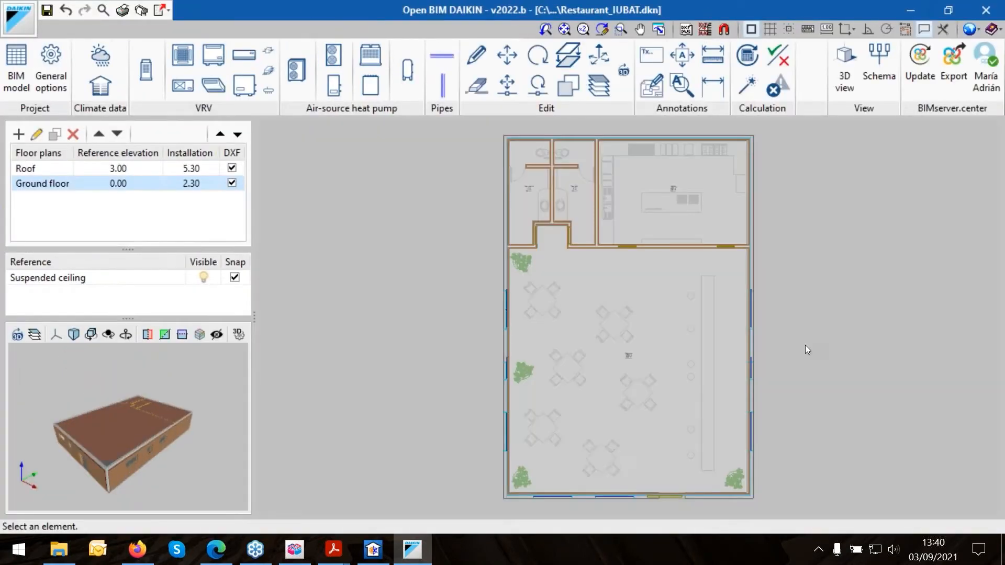
# Switch to IFC Builder and review the BIM project export options for the DXF-DWG templates without exporting.
pyautogui.click(294, 550)
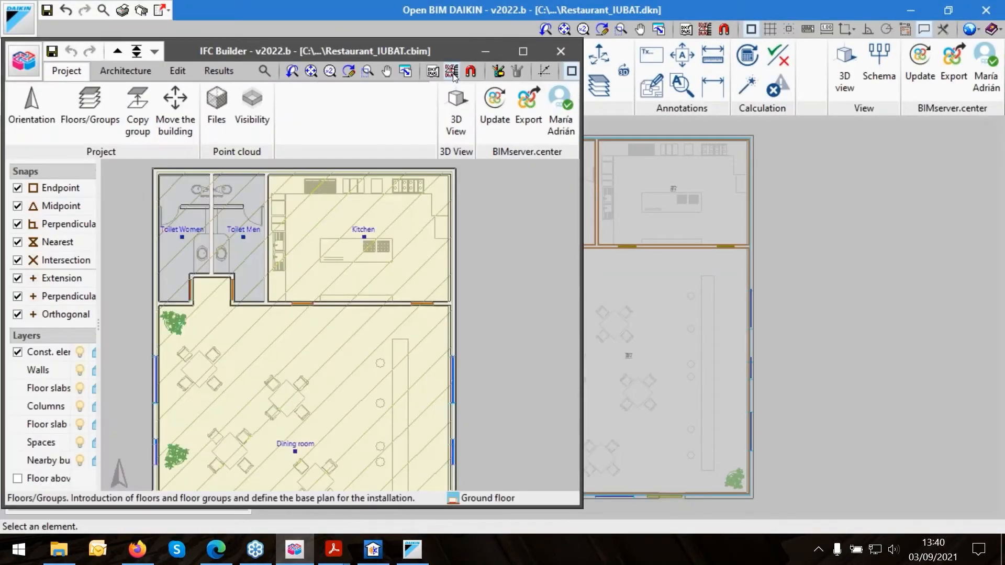
pyautogui.click(528, 108)
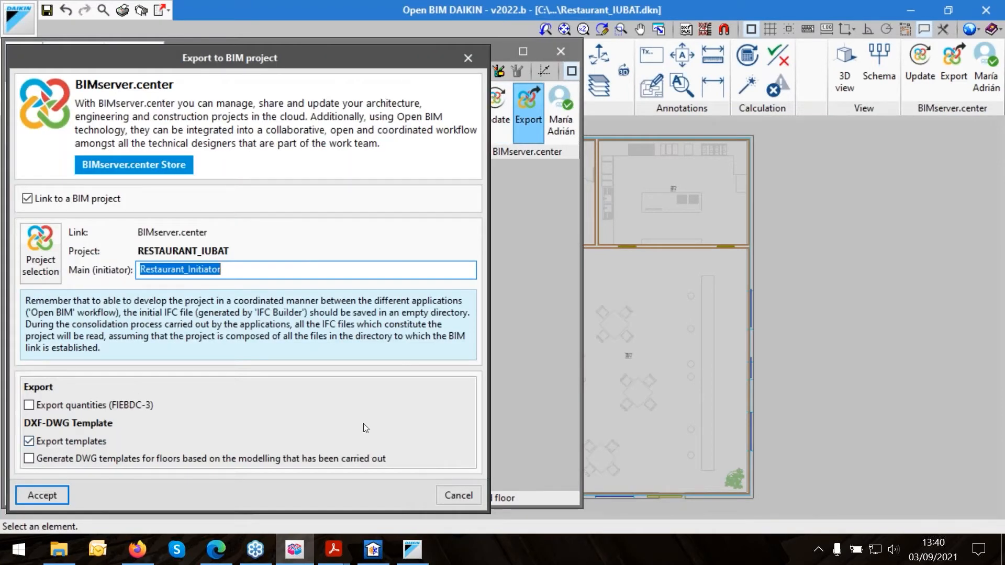
pyautogui.click(457, 495)
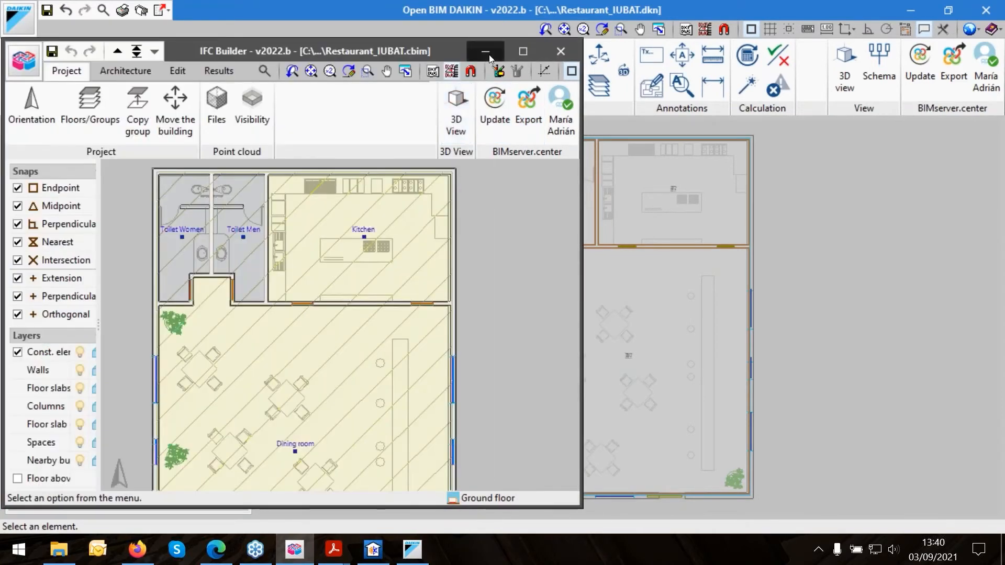
# Hide the Ground floor's DXF template in Open BIM DAIKIN and examine the space labels of both toilets.
pyautogui.scroll(1, 676, 160)
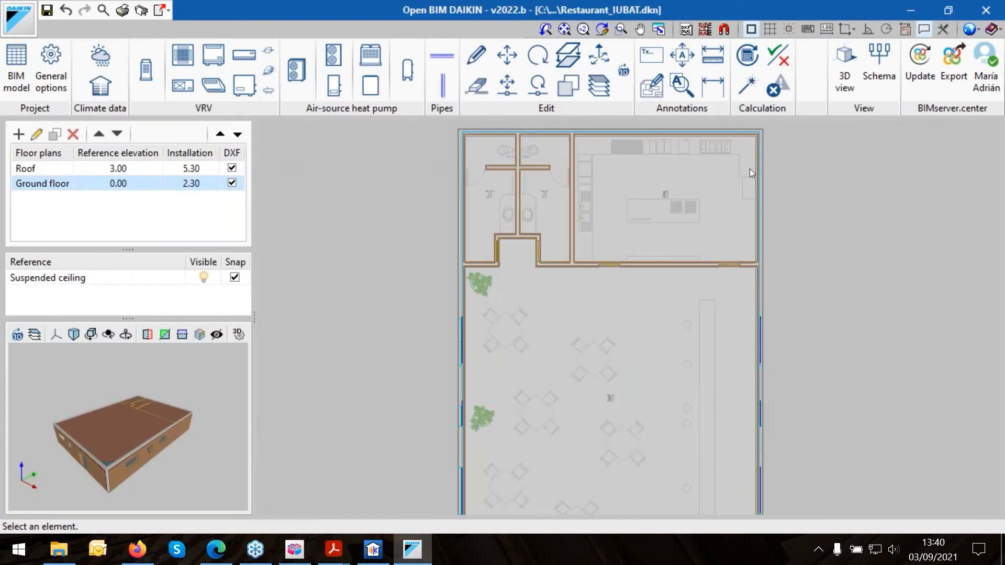
pyautogui.scroll(3, 712, 187)
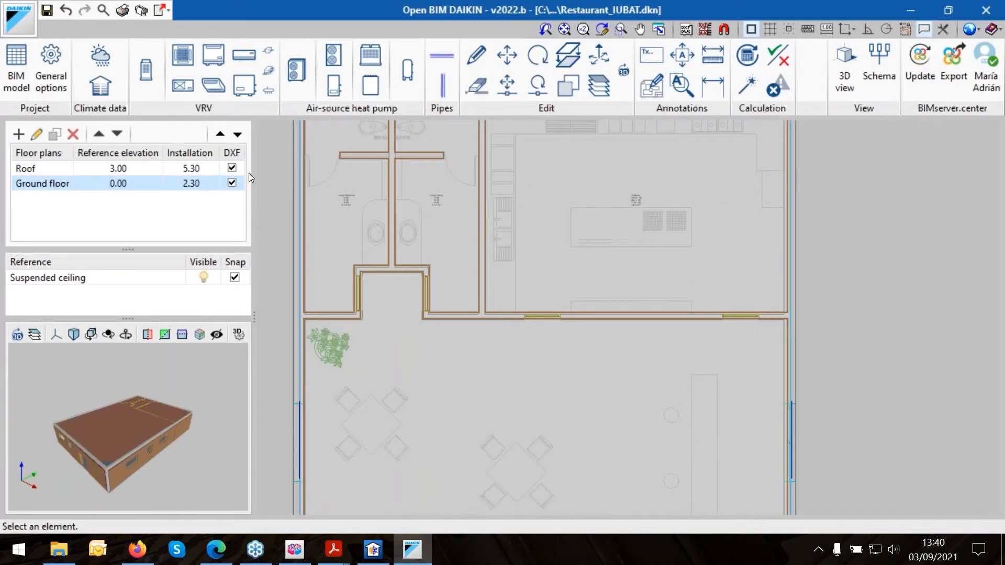
pyautogui.click(232, 183)
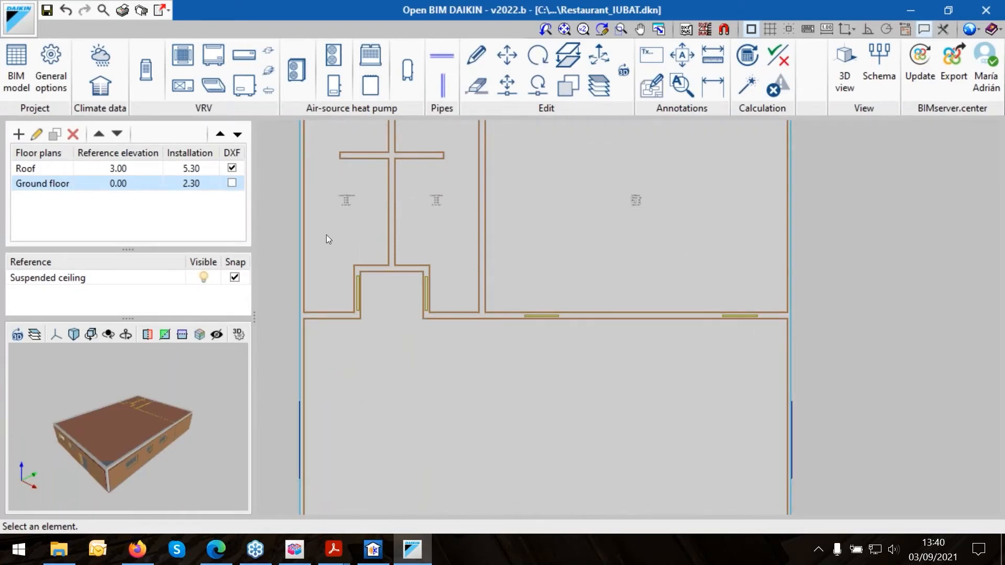
pyautogui.scroll(-1, 326, 234)
pyautogui.scroll(2, 294, 232)
pyautogui.scroll(3, 310, 234)
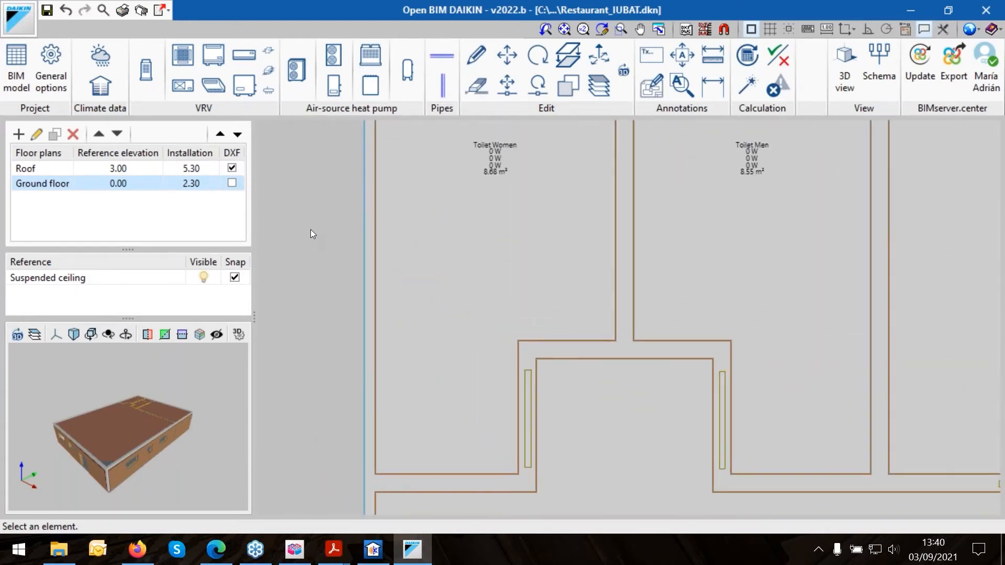
# Examine the thermal loads of Toilet Women and the Dining room on the plan, and show the Ground floor's DXF template again.
pyautogui.scroll(-4, 310, 230)
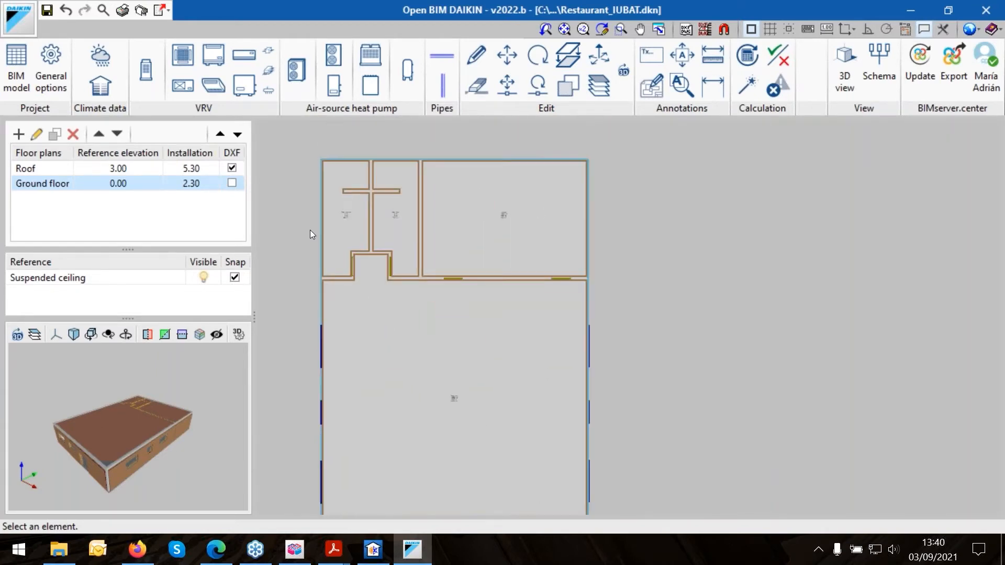
pyautogui.scroll(1, 310, 231)
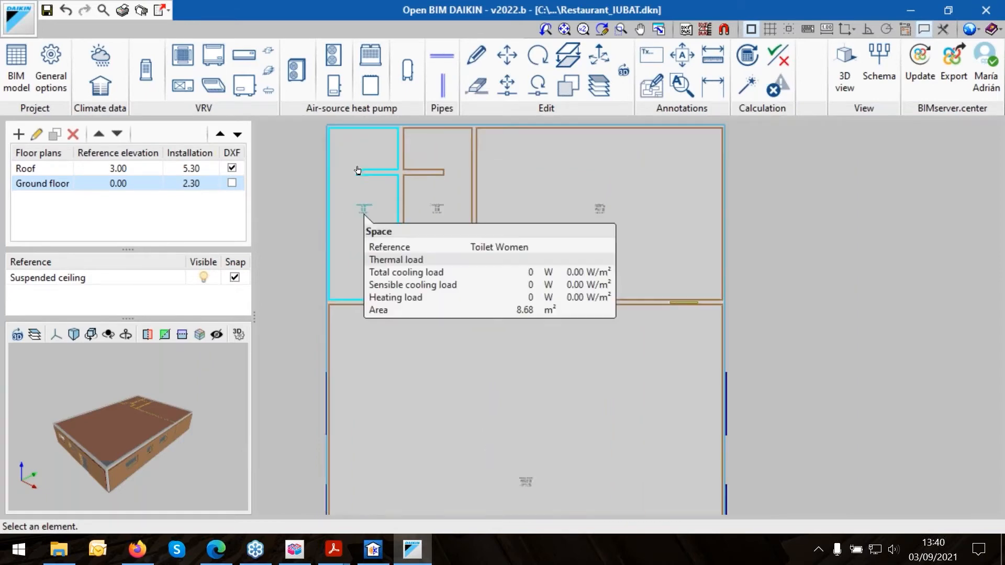
pyautogui.scroll(3, 347, 175)
pyautogui.scroll(-3, 347, 175)
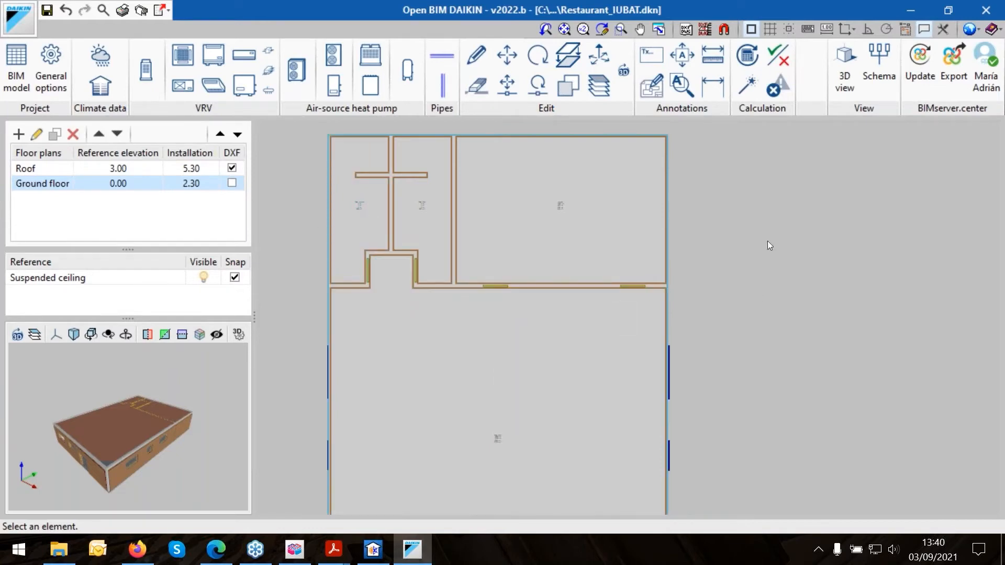
pyautogui.scroll(-2, 722, 312)
pyautogui.scroll(1, 721, 310)
pyautogui.scroll(-1, 721, 310)
pyautogui.scroll(1, 779, 215)
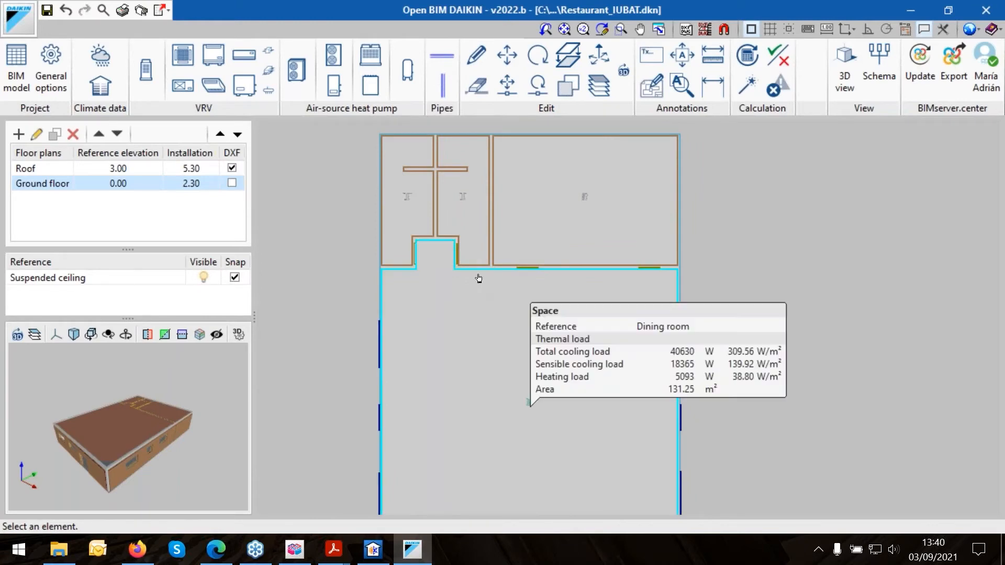
pyautogui.click(231, 183)
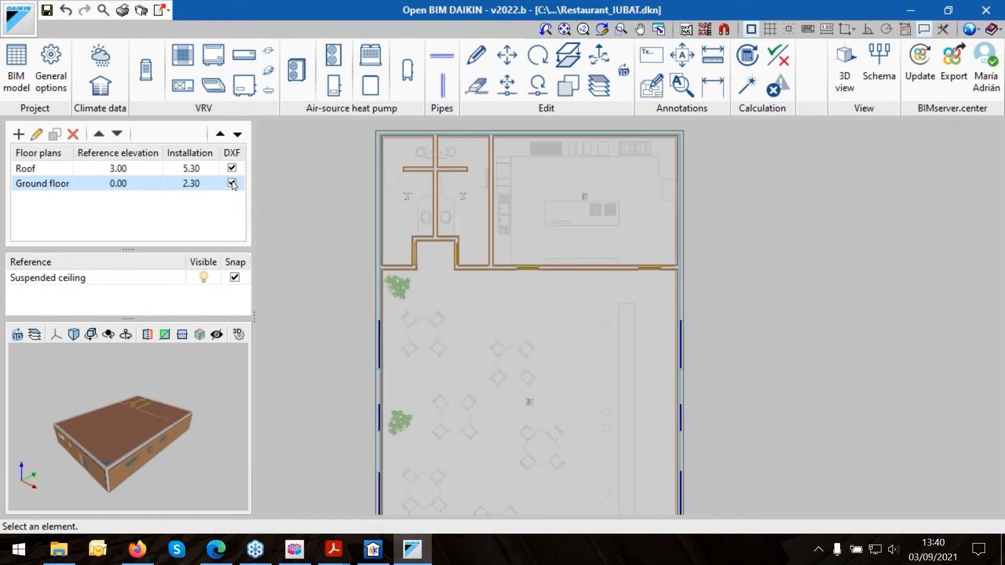
# Review the thermal loads and design parameters of the Dining room and Kitchen spaces.
pyautogui.click(387, 295)
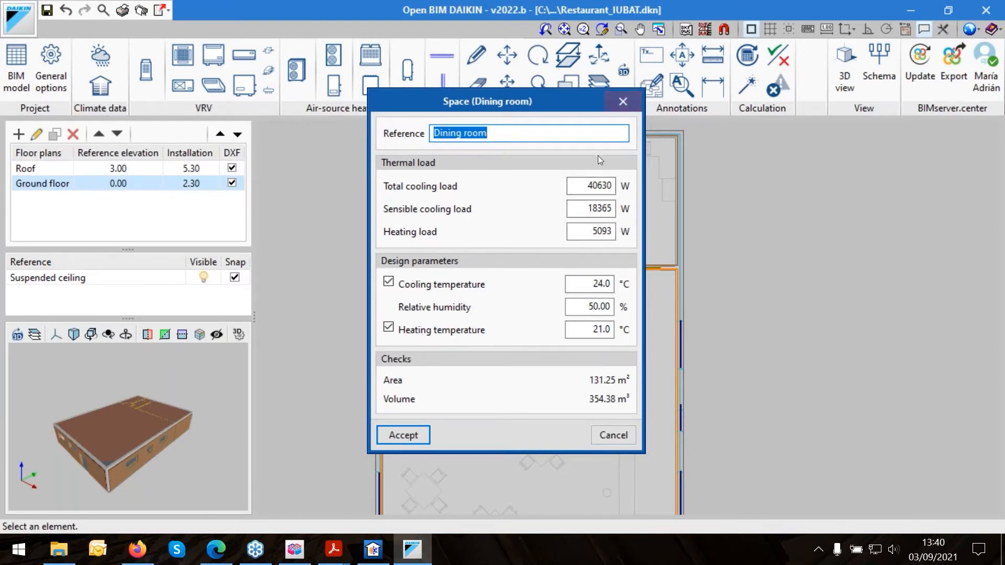
pyautogui.click(414, 436)
pyautogui.scroll(3, 471, 137)
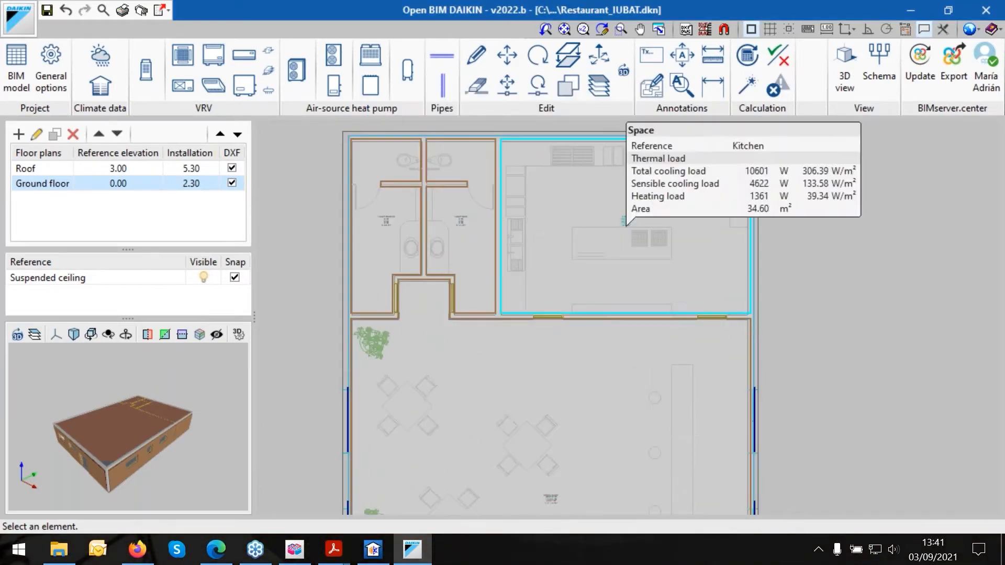
pyautogui.click(540, 149)
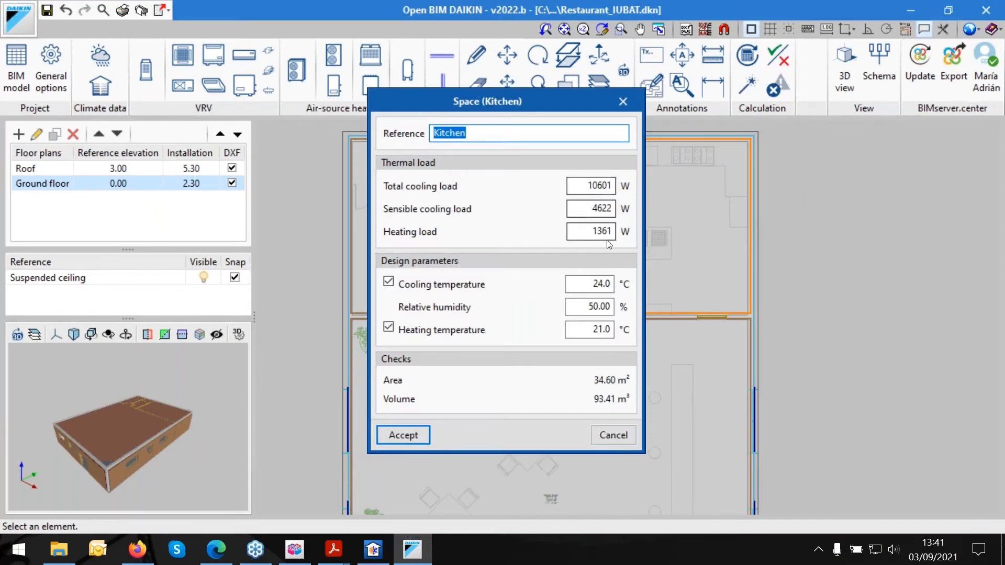
pyautogui.click(413, 436)
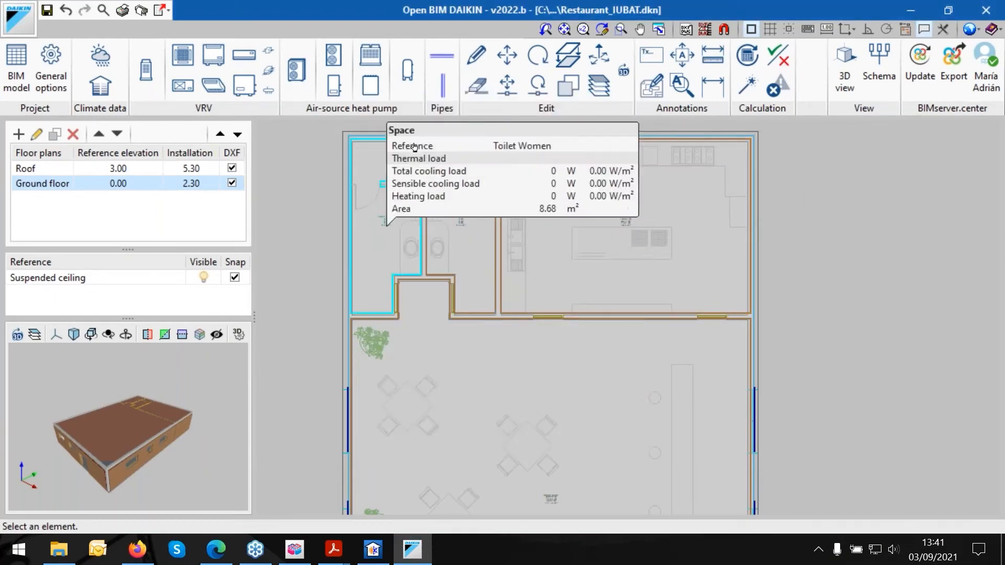
# Set the Toilet Women space's heating load to 50 W.
pyautogui.scroll(4, 414, 145)
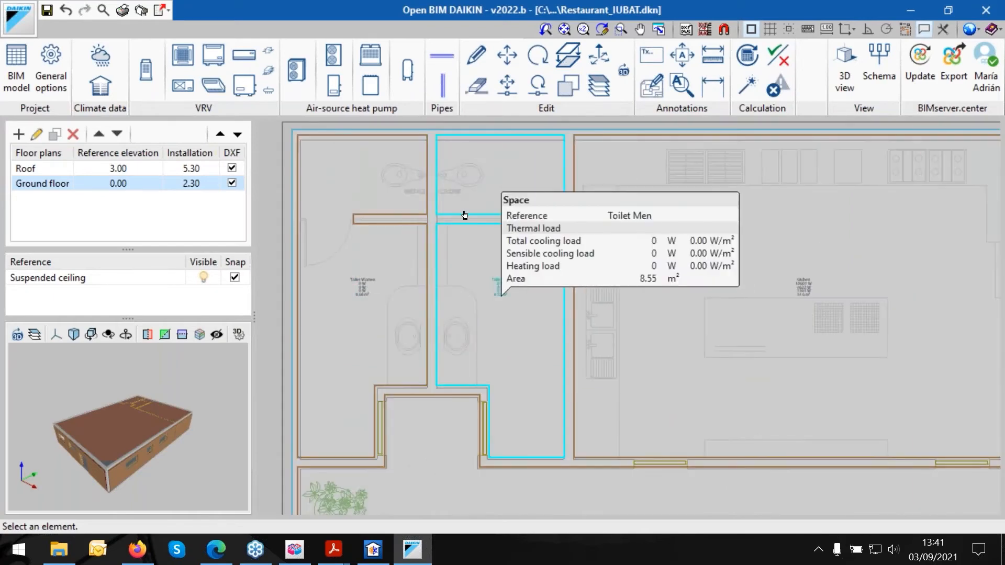
pyautogui.scroll(-1, 432, 213)
pyautogui.scroll(1, 386, 219)
pyautogui.scroll(1, 386, 220)
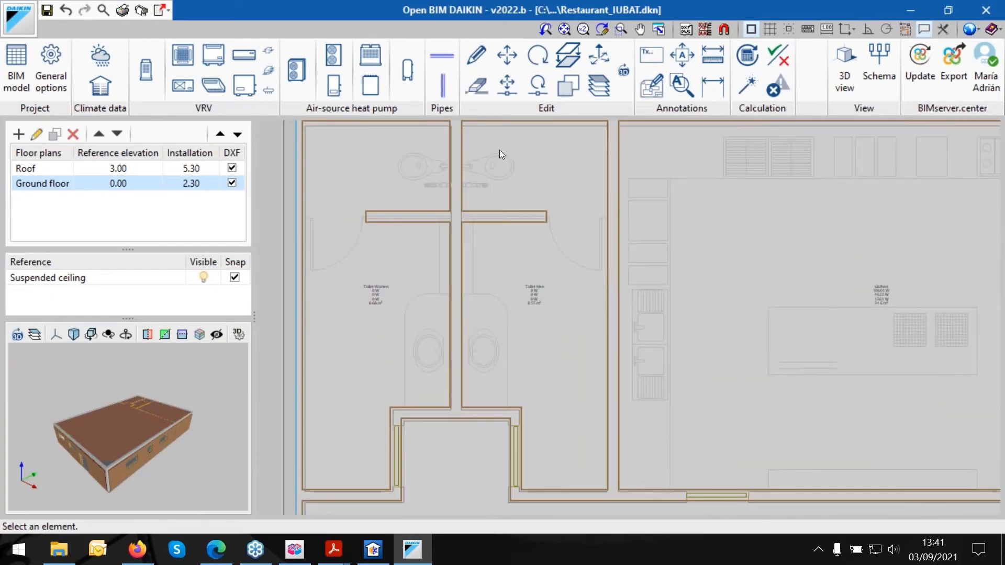
pyautogui.scroll(-1, 500, 151)
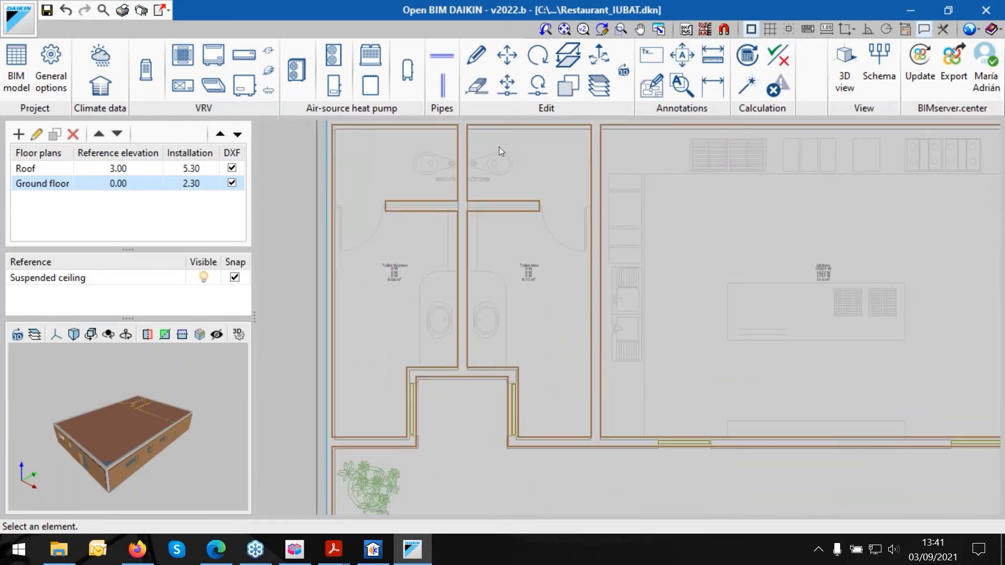
pyautogui.click(425, 126)
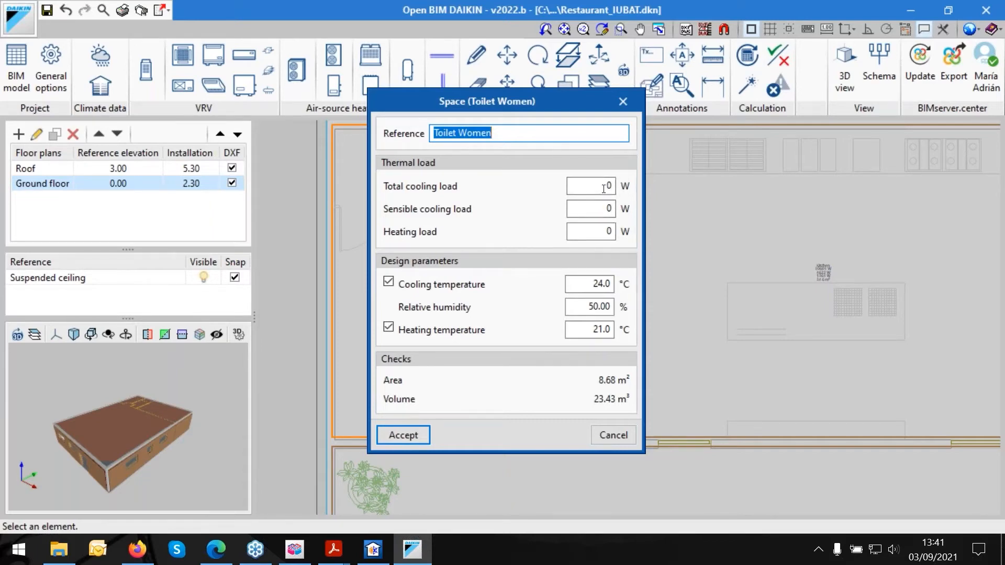
pyautogui.moveTo(494, 103); pyautogui.dragTo(661, 105)
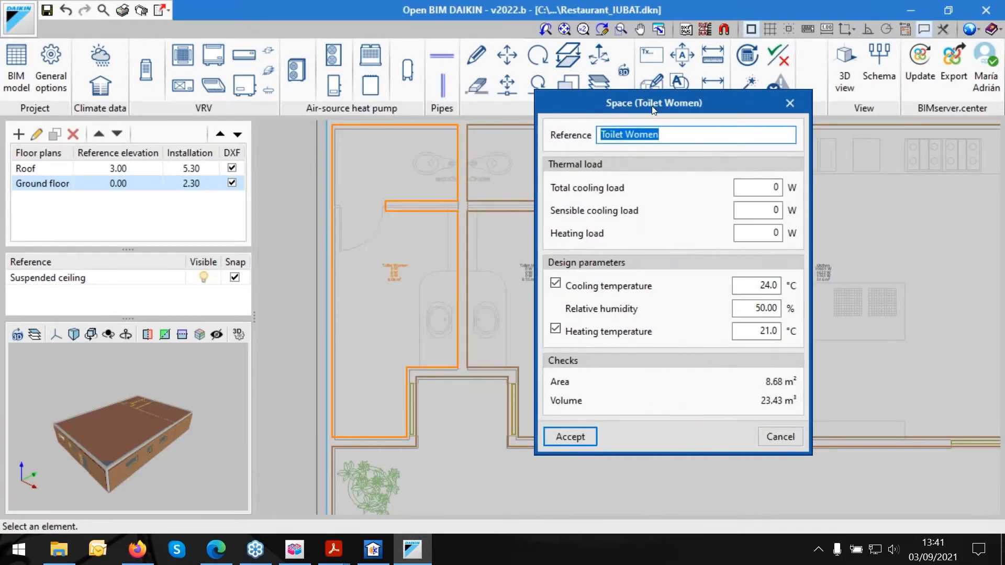
pyautogui.click(765, 233)
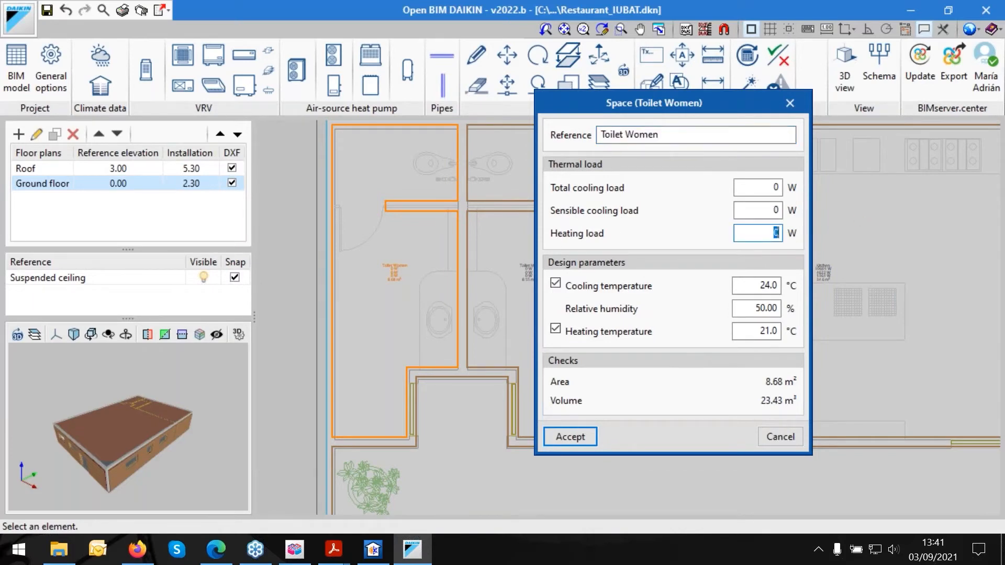
pyautogui.write('5')
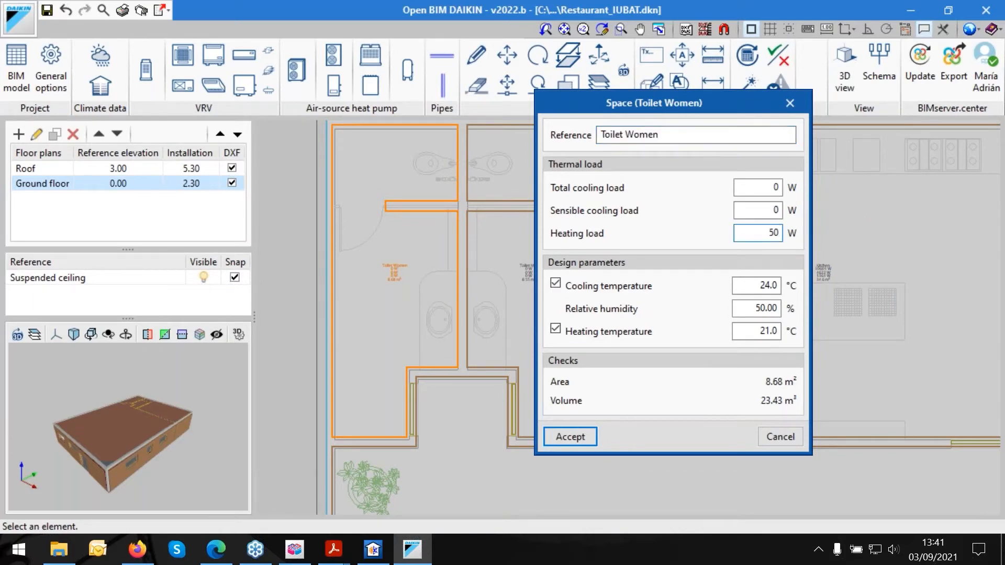
pyautogui.click(589, 436)
# Set the Toilet Women space's heating load back to 0 W.
pyautogui.click(349, 289)
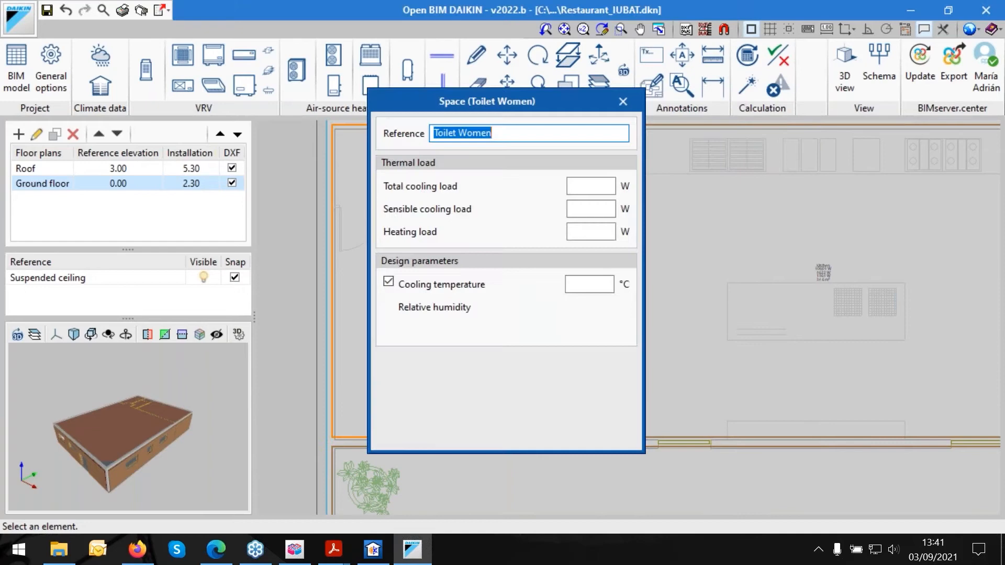
pyautogui.click(610, 236)
pyautogui.write('0')
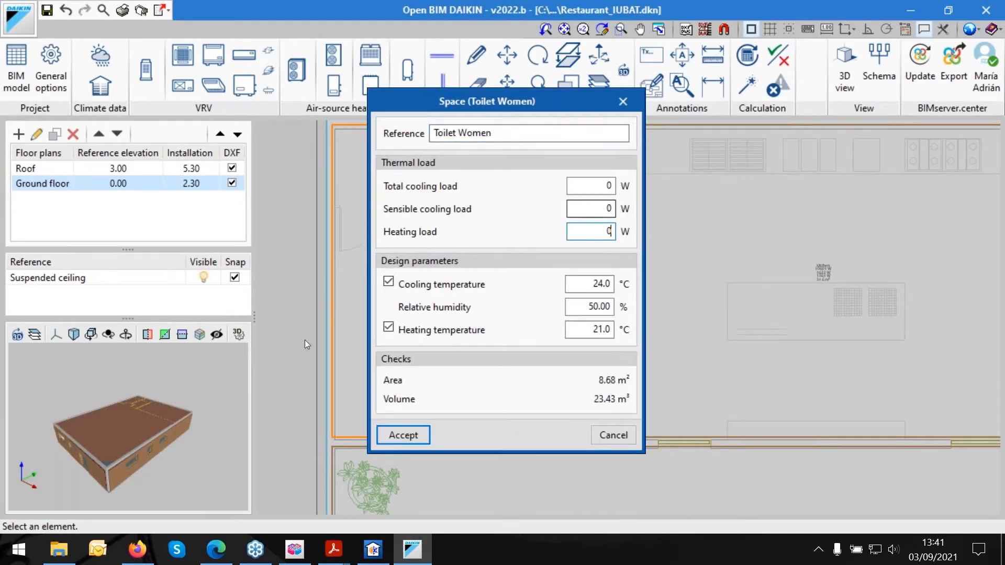
pyautogui.click(407, 435)
pyautogui.scroll(-3, 423, 226)
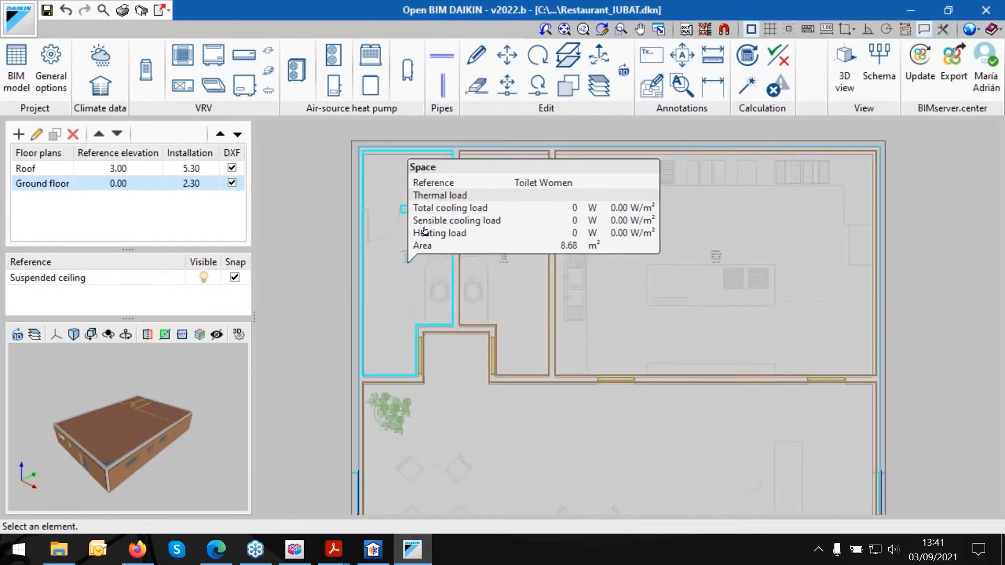
# Import the project's location data from the ASHRAE weather database for Asia, Bangladesh, station DHAKA HAZRAT SHAHJALAL INTL.
pyautogui.scroll(-2, 686, 228)
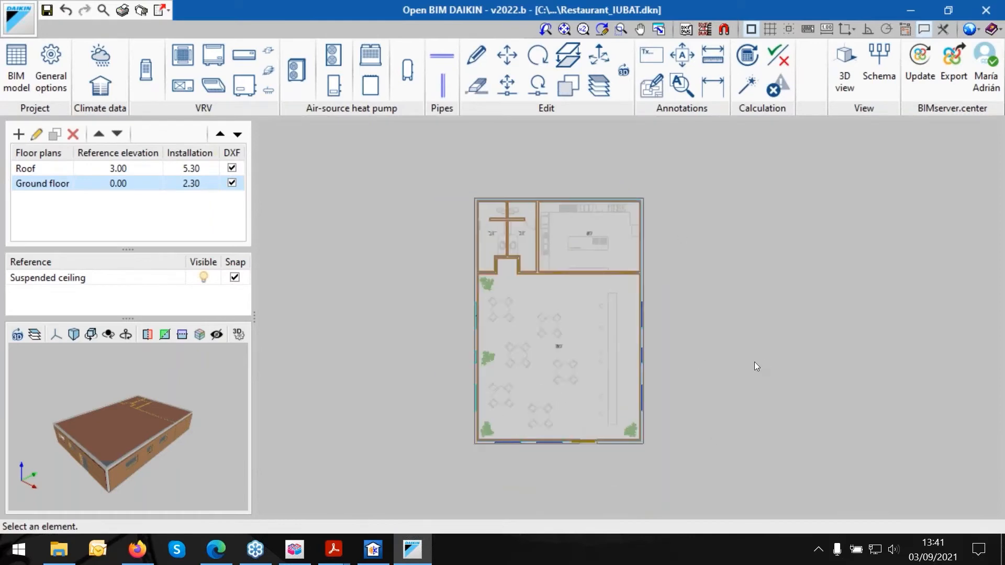
pyautogui.scroll(1, 755, 363)
pyautogui.scroll(1, 755, 358)
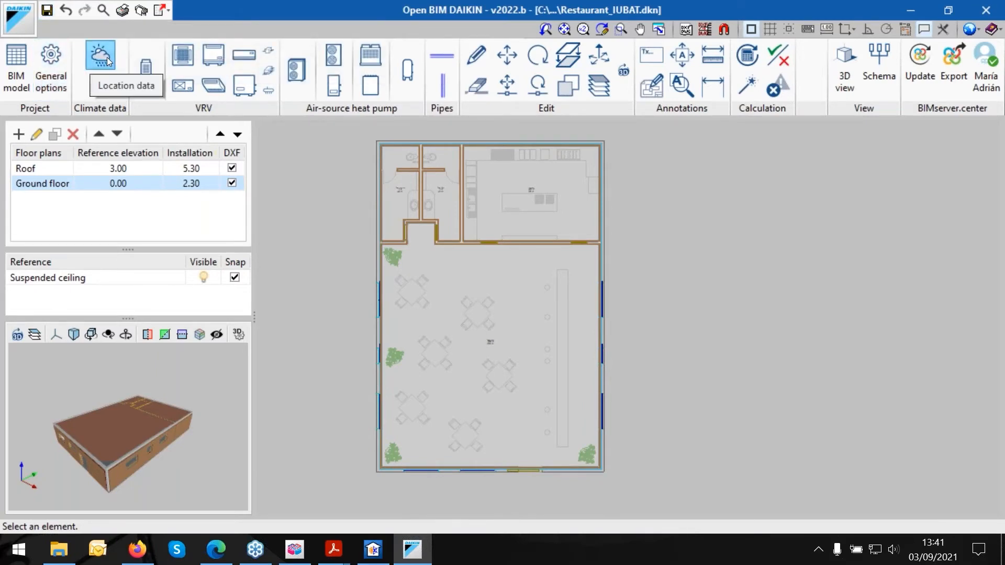
pyautogui.click(107, 57)
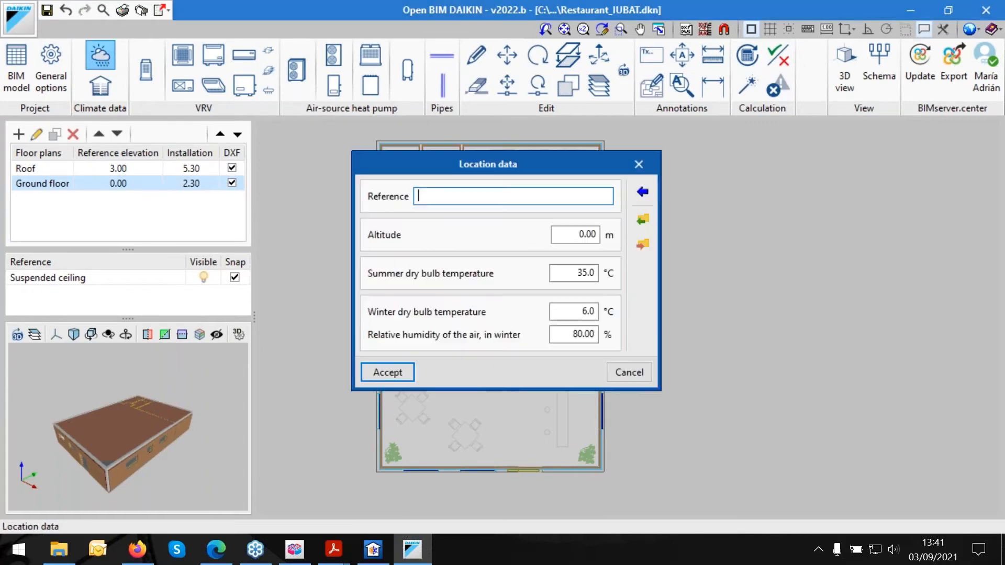
pyautogui.click(644, 194)
pyautogui.click(646, 140)
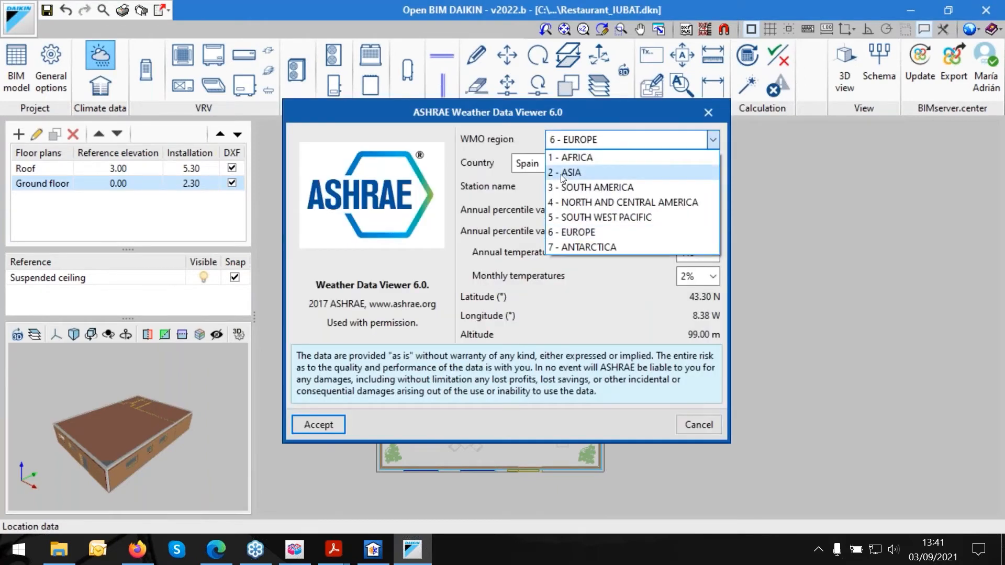
pyautogui.click(561, 175)
pyautogui.click(560, 163)
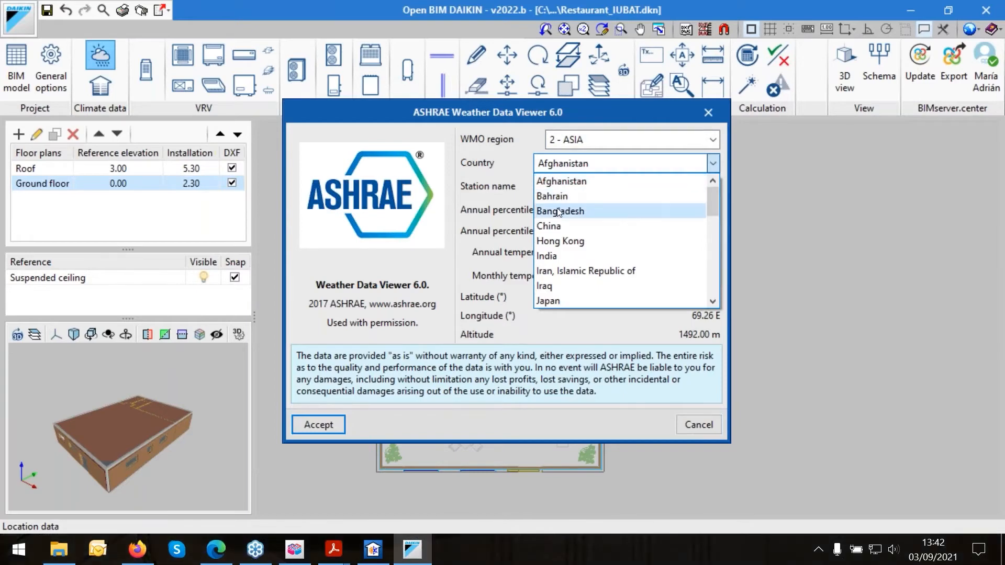
pyautogui.click(559, 212)
pyautogui.click(574, 187)
pyautogui.click(583, 218)
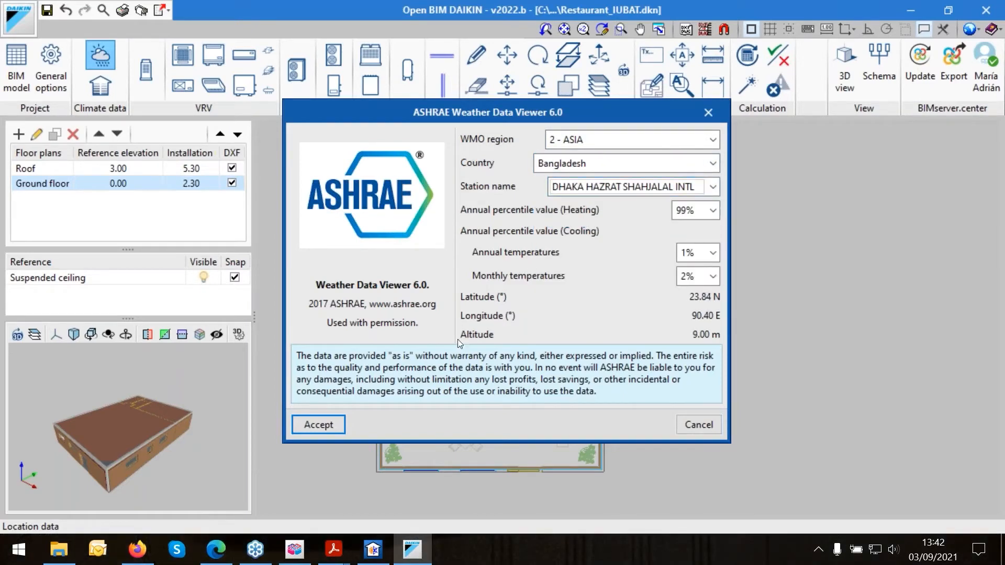
pyautogui.click(328, 428)
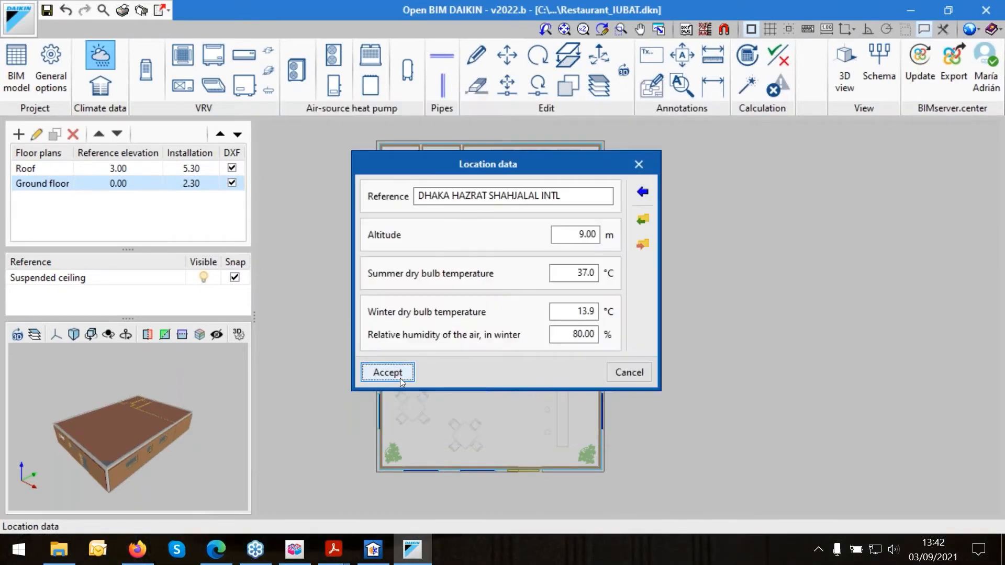
pyautogui.click(400, 377)
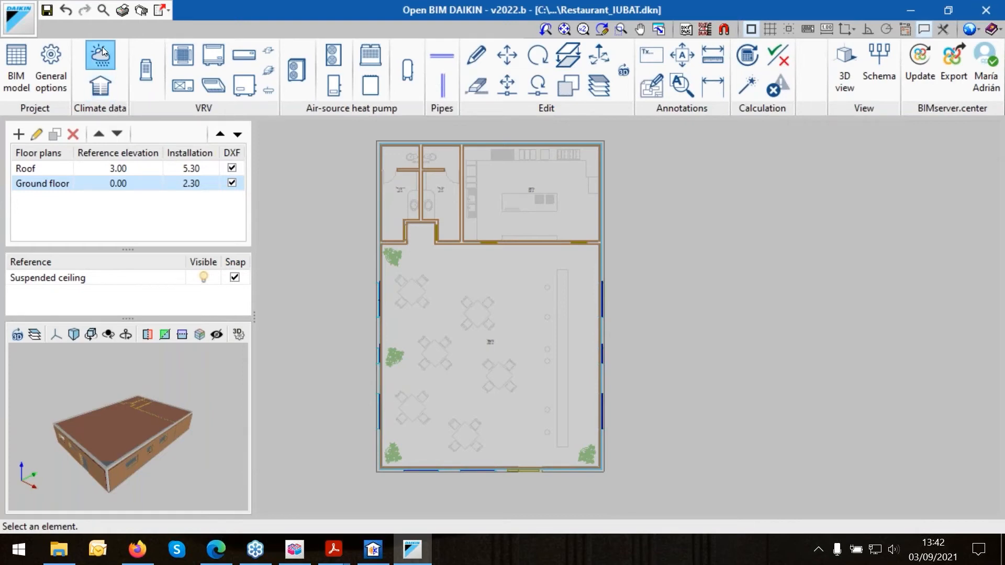
# Review the zone's spaces and maximum simultaneous loads, comparing them with the zone hypotheses in CYPETHERM LOADS.
pyautogui.click(102, 83)
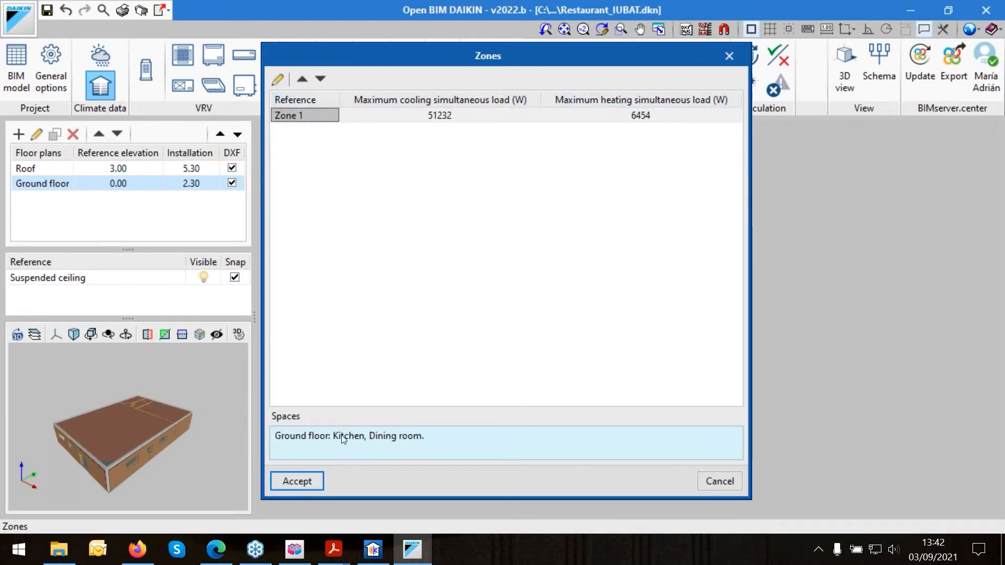
pyautogui.click(373, 550)
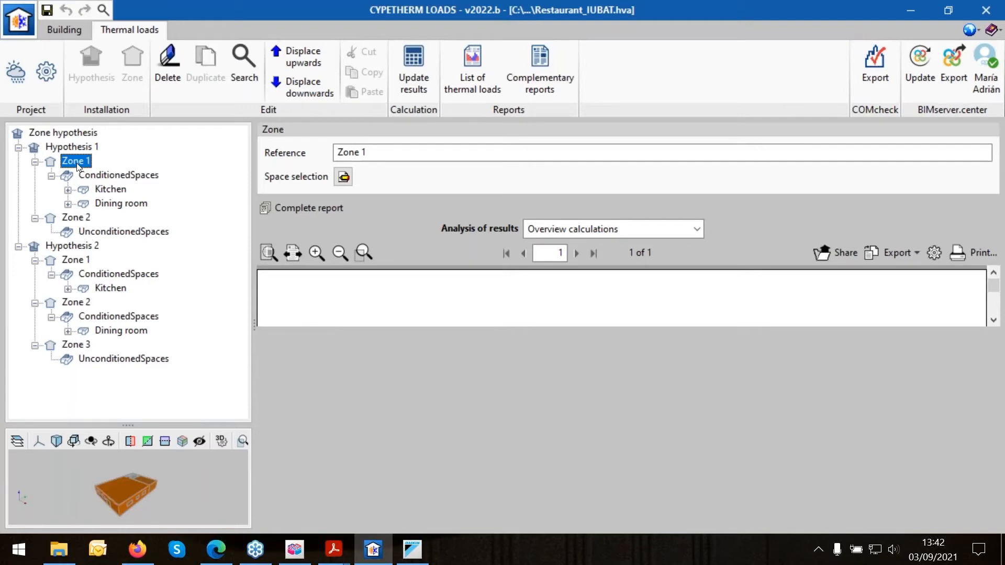
pyautogui.moveTo(366, 556)
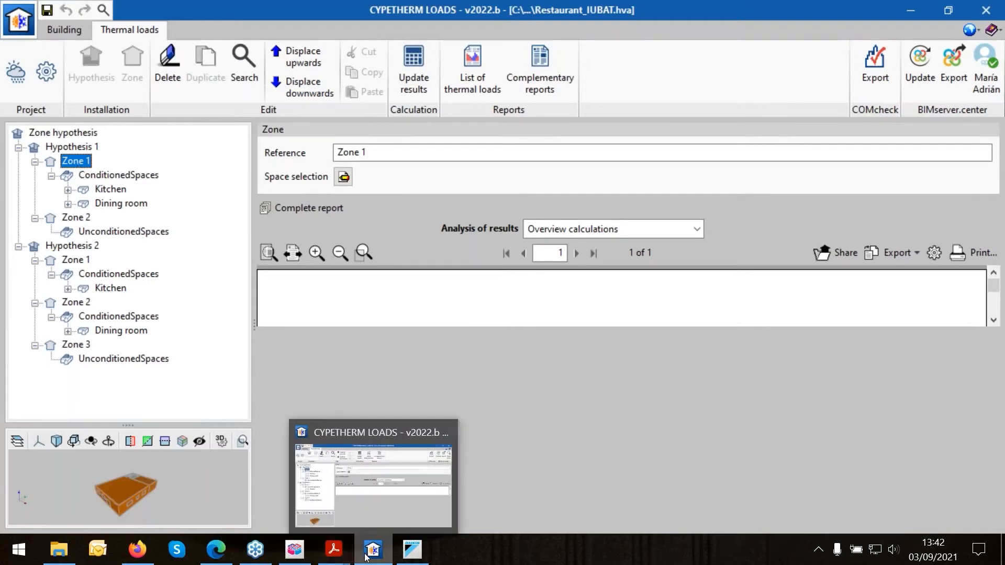
pyautogui.click(412, 550)
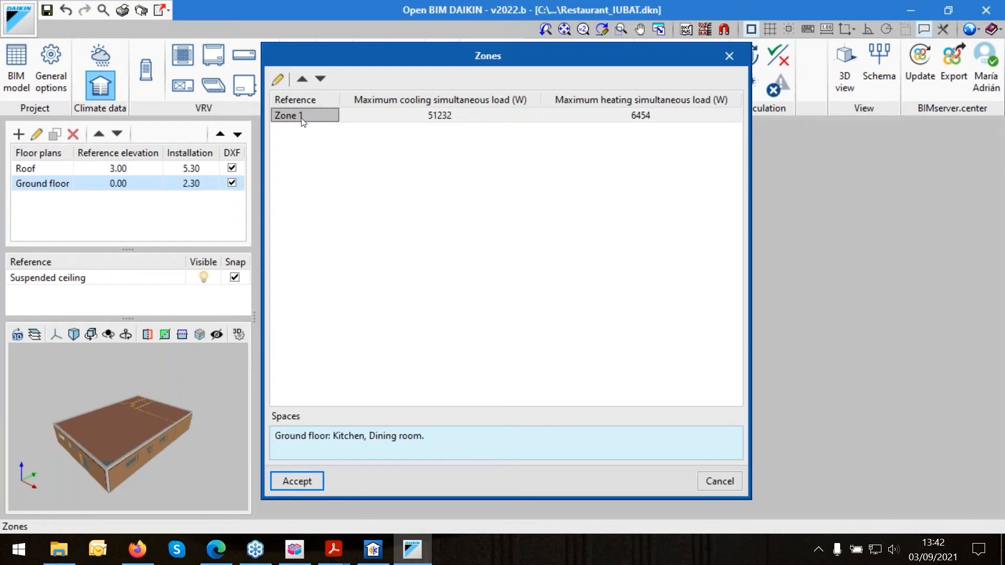
pyautogui.click(285, 485)
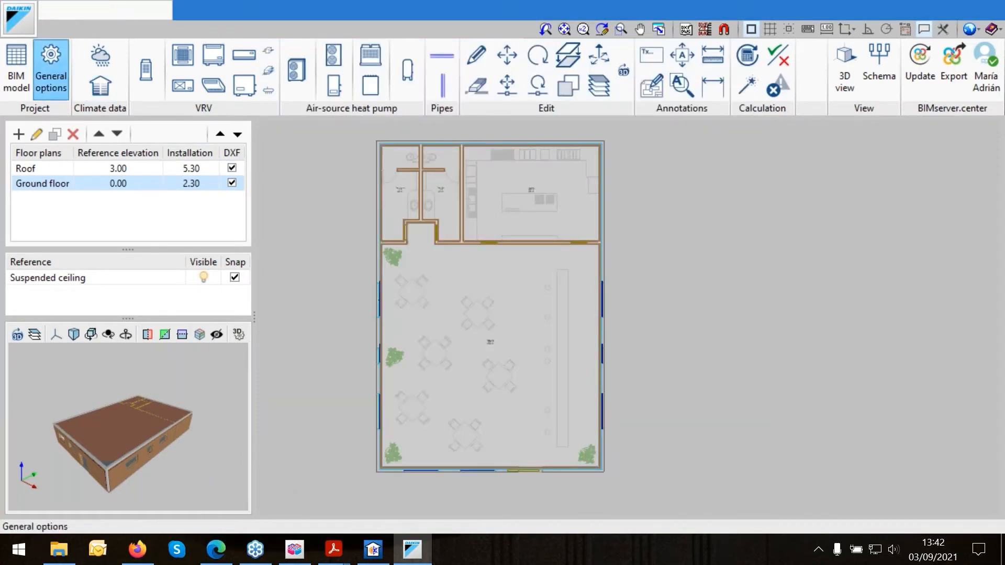
# Review the general option for showing equipment images in the materials report, keeping it enabled.
pyautogui.click(55, 68)
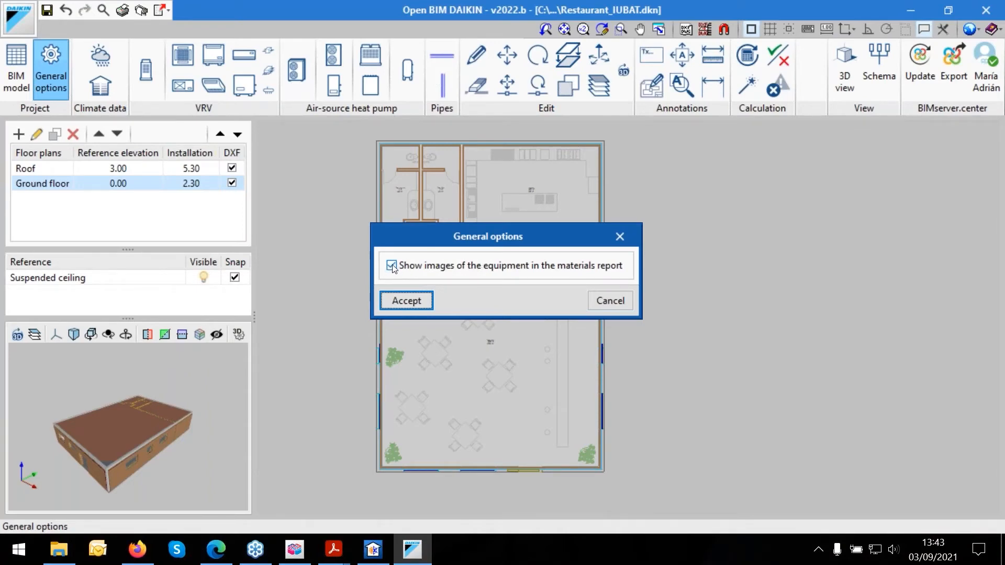
pyautogui.click(406, 301)
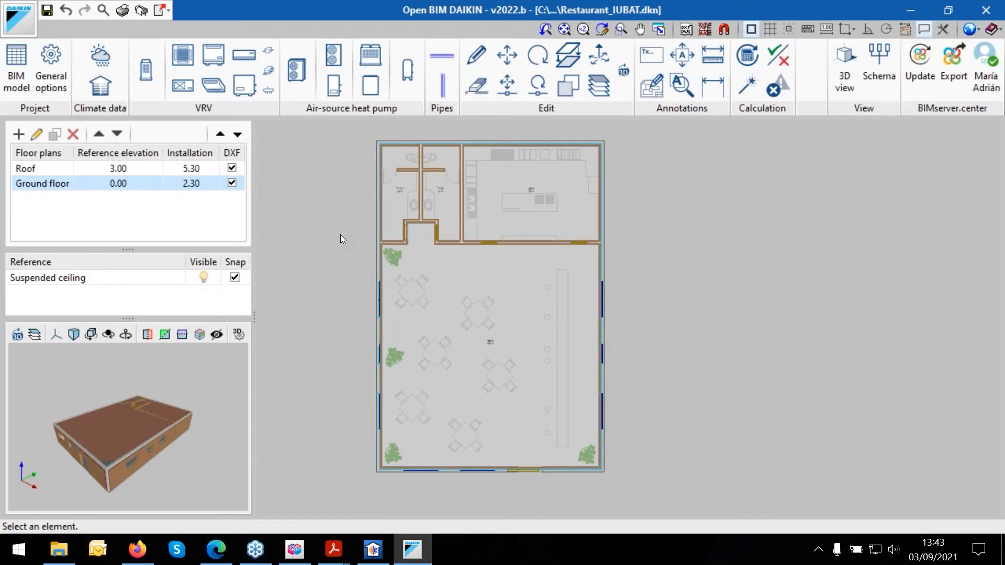
pyautogui.scroll(2, 344, 347)
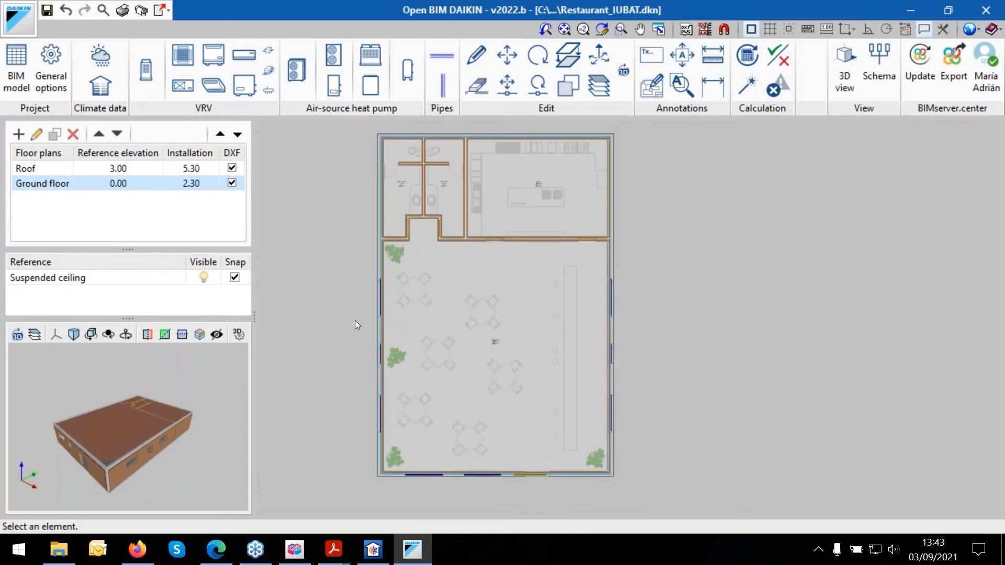
# Place a VRV cassette indoor unit, de 4 vías, integrado, model FXZQ15A, near the centre of the Kitchen space.
pyautogui.scroll(2, 355, 320)
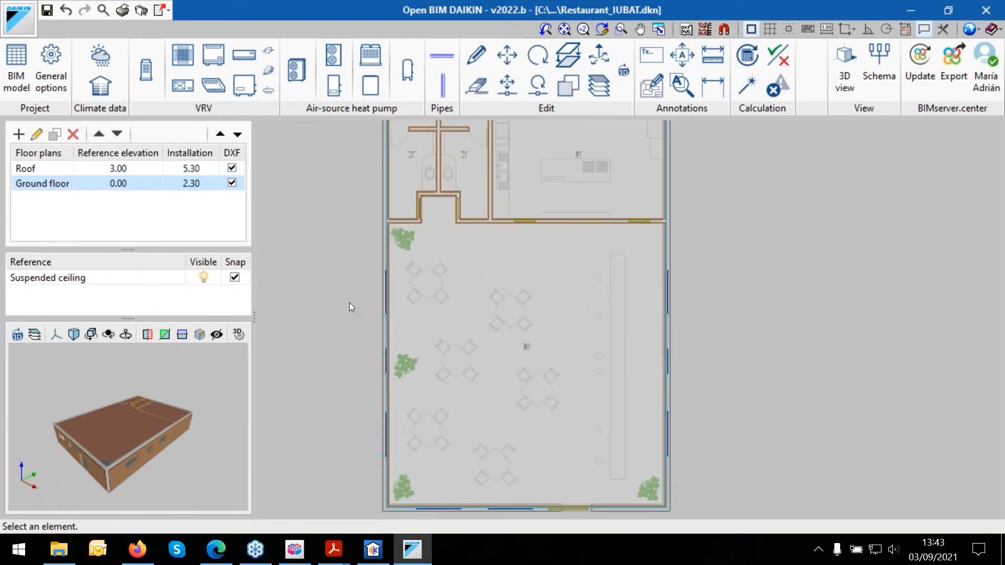
pyautogui.scroll(-2, 349, 306)
pyautogui.scroll(2, 597, 157)
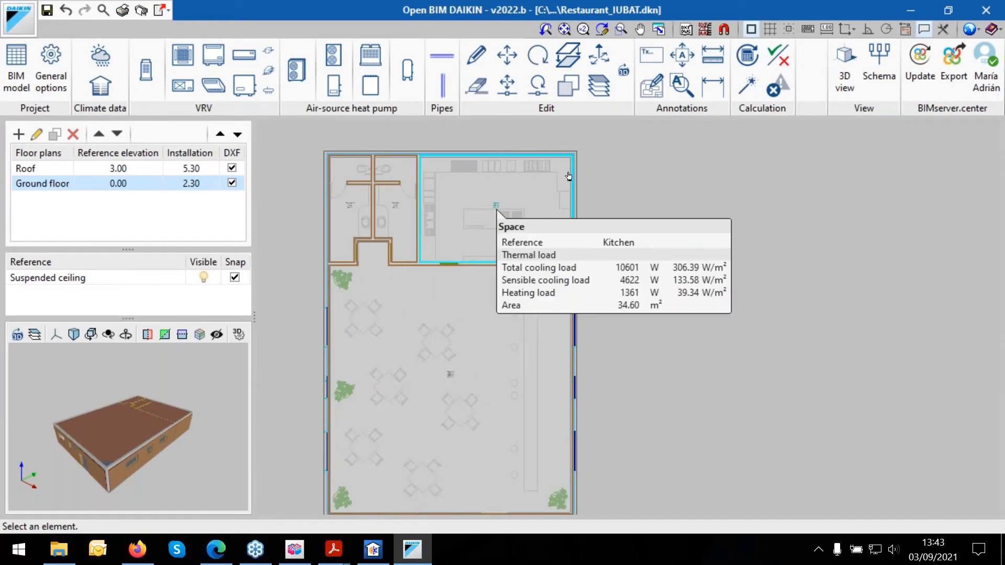
pyautogui.scroll(2, 599, 151)
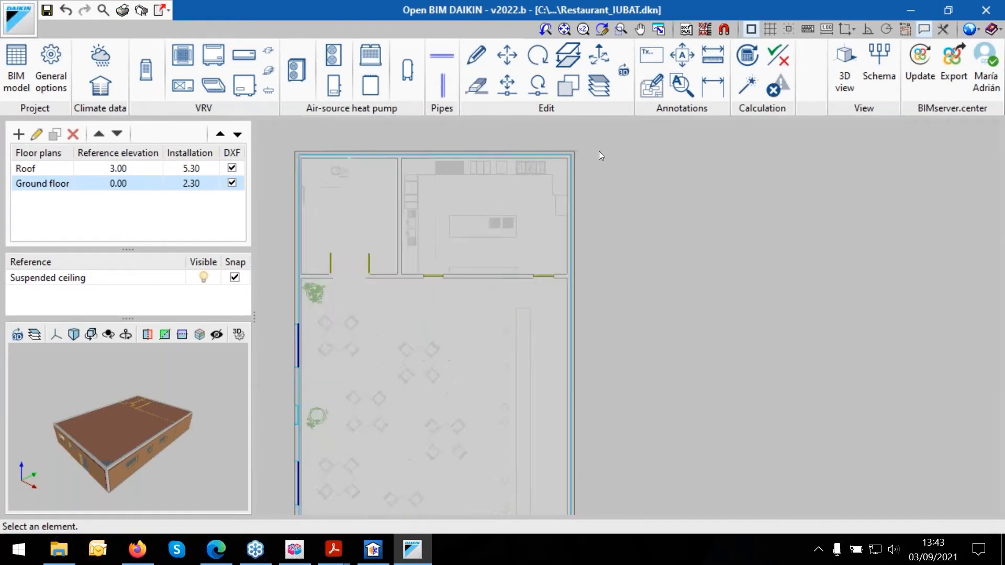
pyautogui.click(187, 58)
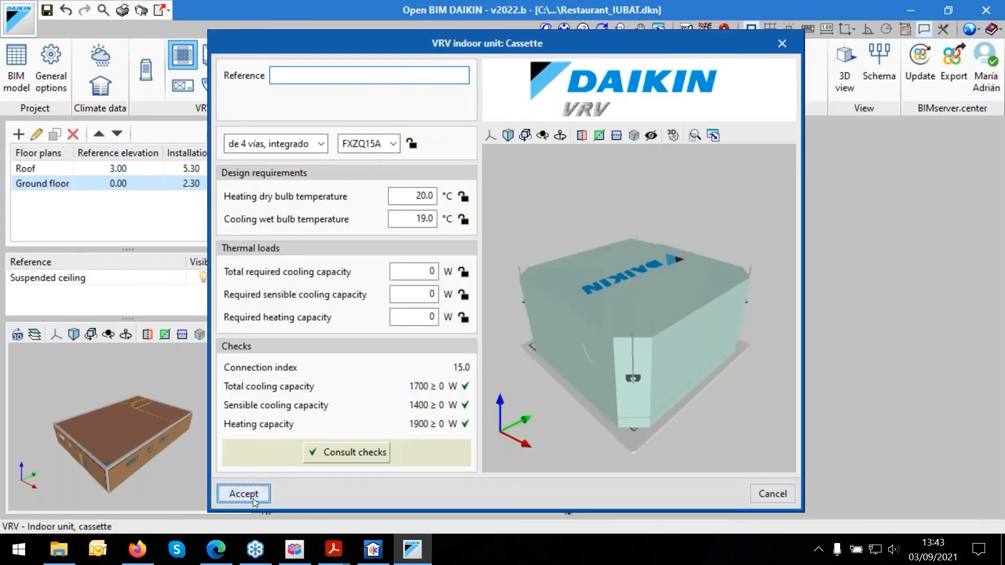
pyautogui.click(244, 494)
pyautogui.scroll(4, 479, 241)
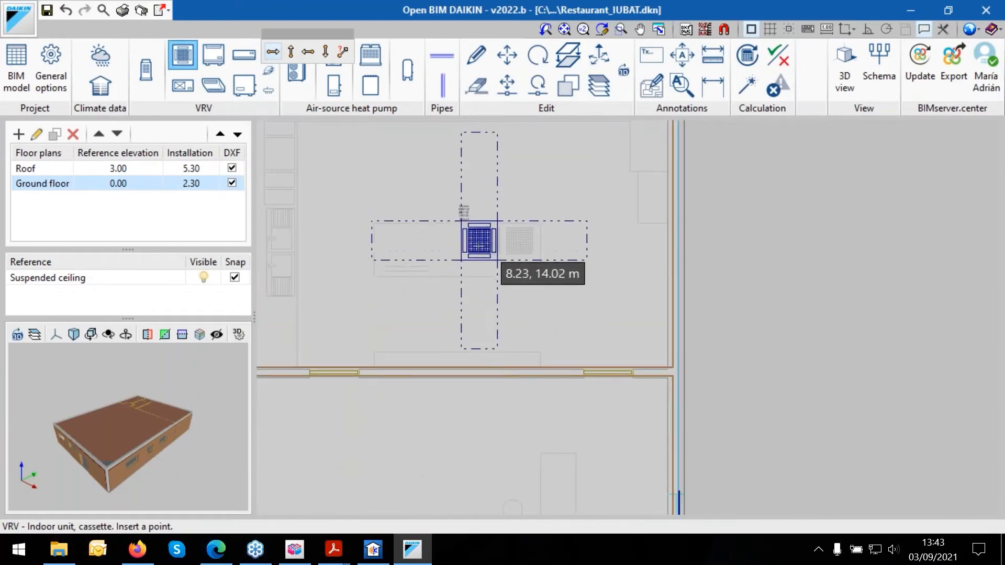
pyautogui.scroll(-2, 479, 242)
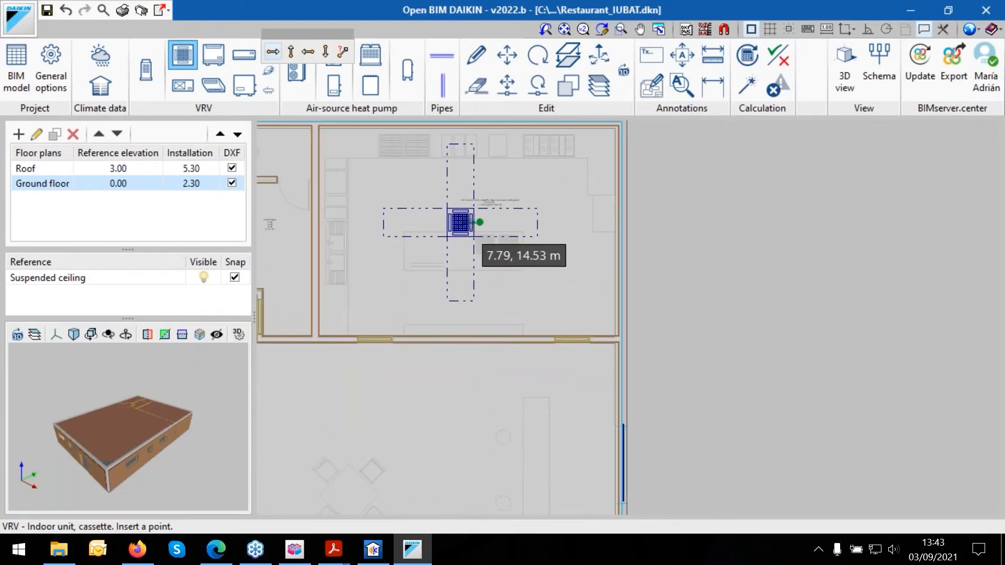
pyautogui.click(768, 231)
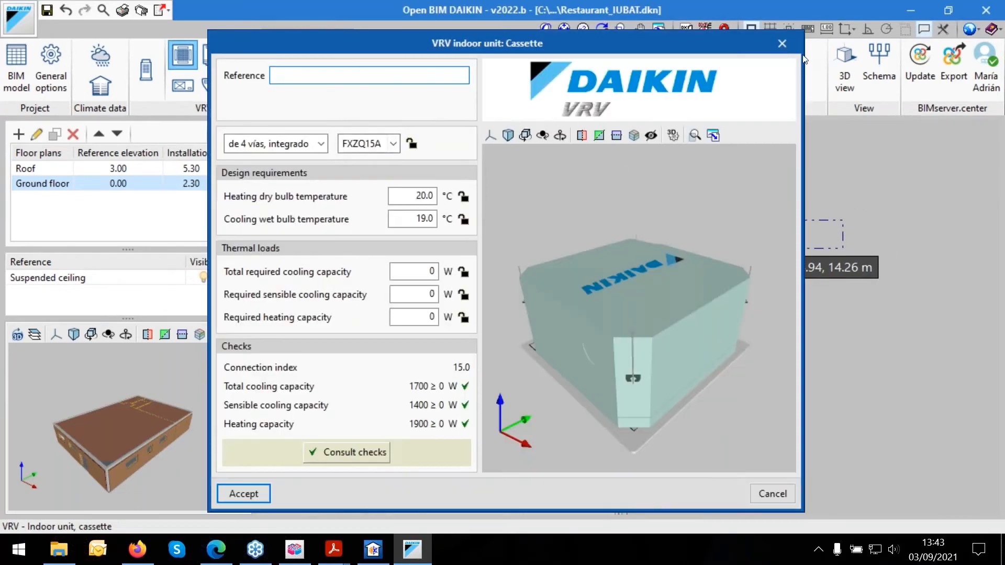
pyautogui.click(782, 43)
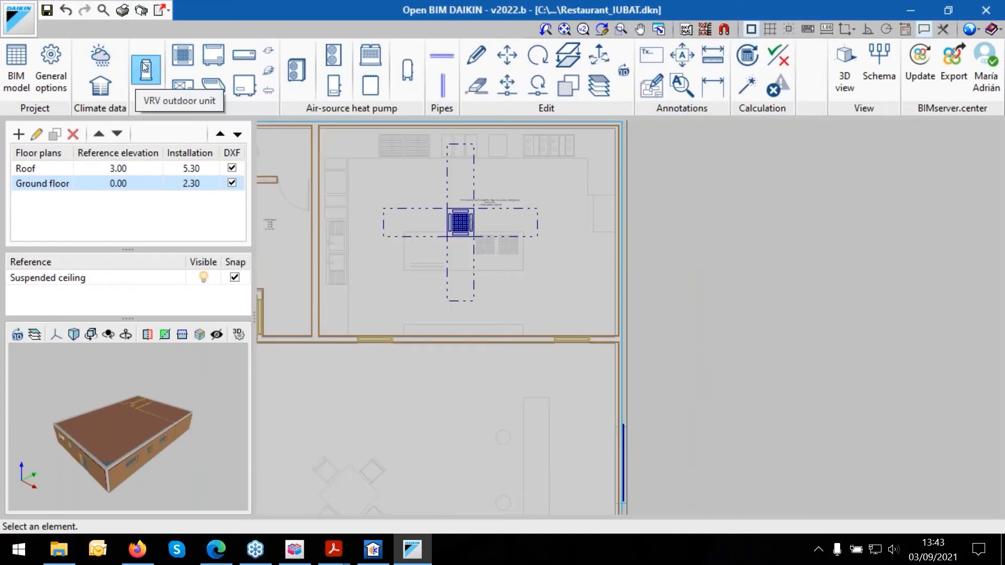
# Place a Mini VRV IV Compact outdoor unit, heat pump (2 pipe), model RXYSCQ4TV1, outside the building beside the Kitchen.
pyautogui.click(145, 67)
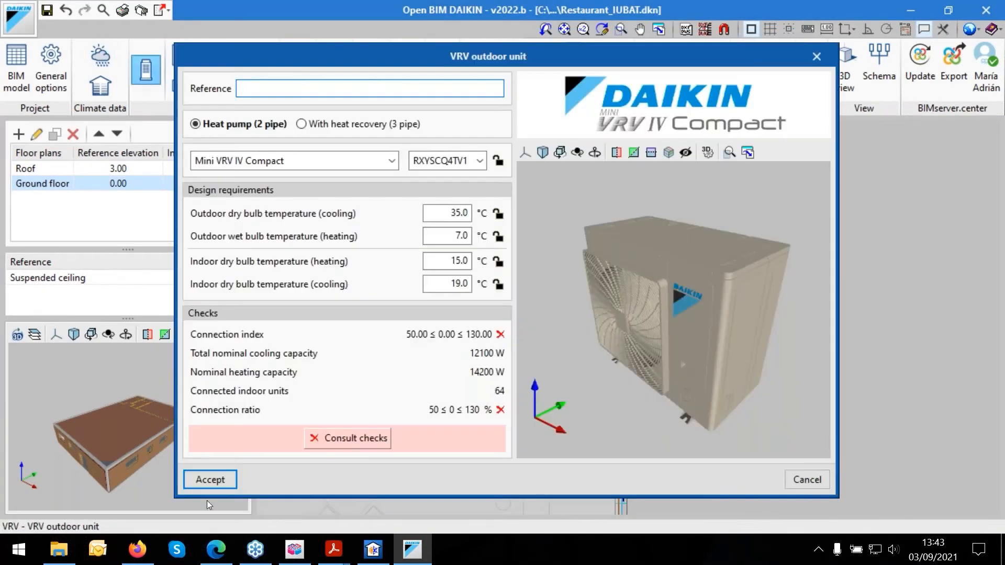
pyautogui.click(211, 480)
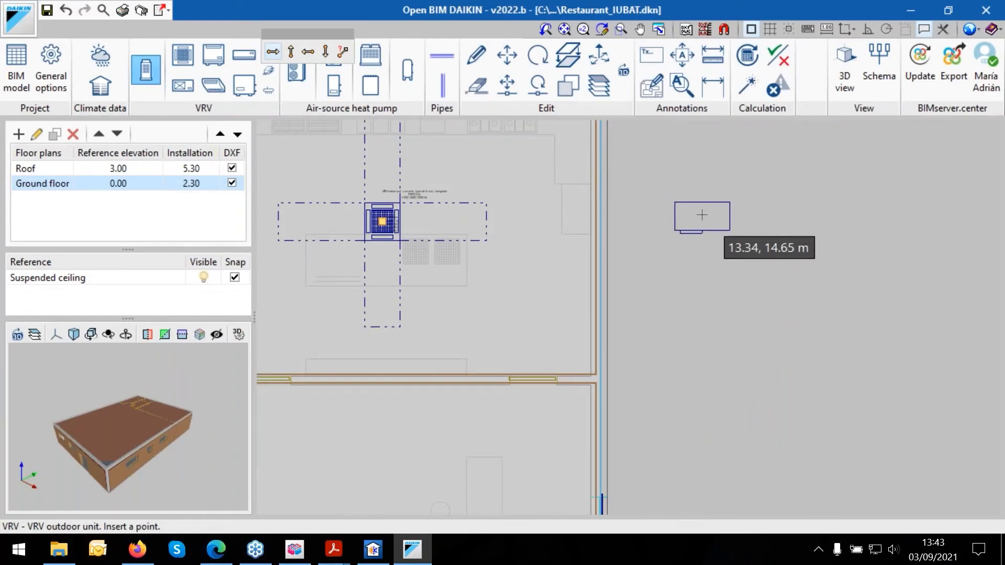
pyautogui.click(695, 217)
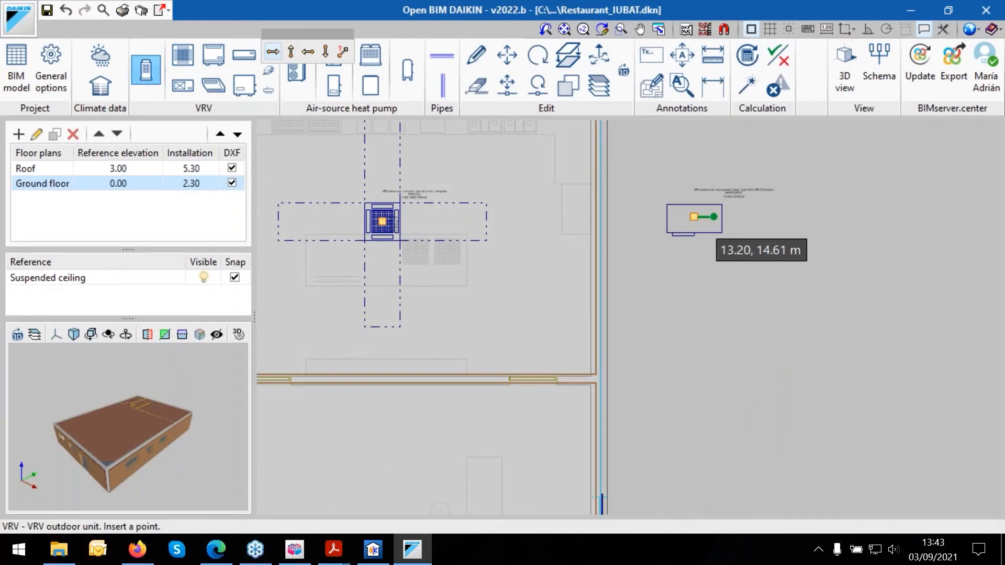
pyautogui.scroll(-1, 839, 280)
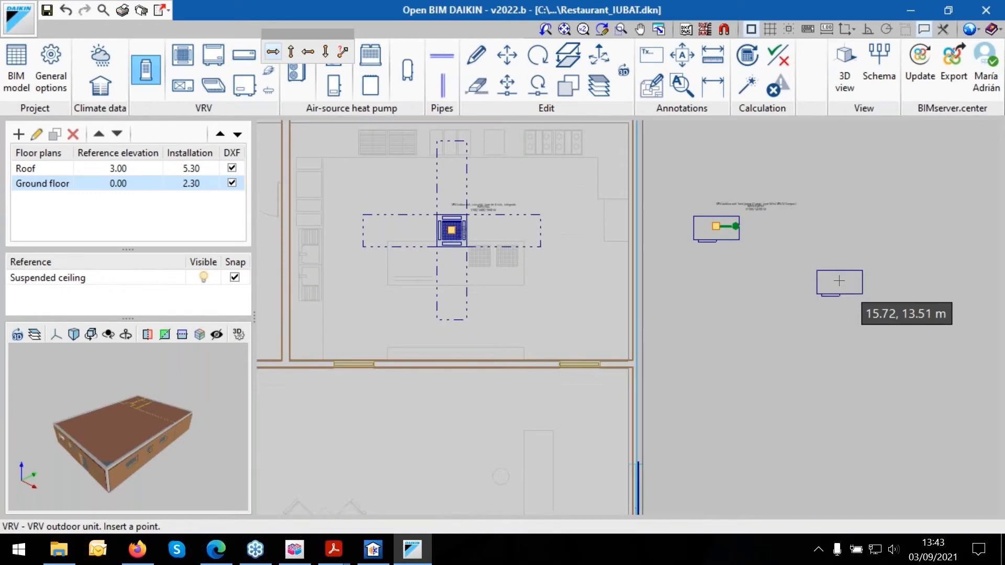
# Connect the Kitchen cassette to the VRV outdoor unit with a horizontal pipe.
pyautogui.click(433, 55)
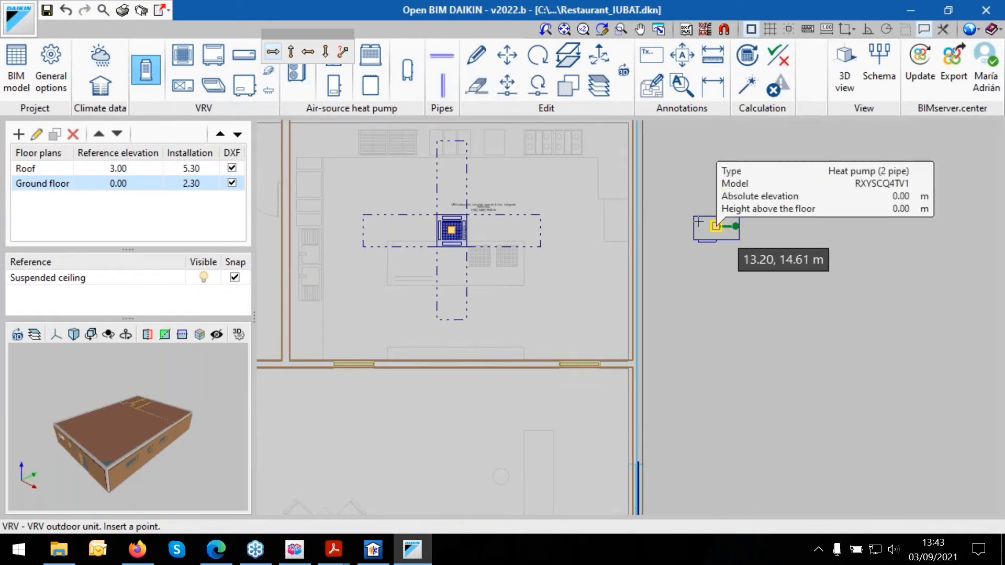
pyautogui.click(437, 56)
pyautogui.click(450, 228)
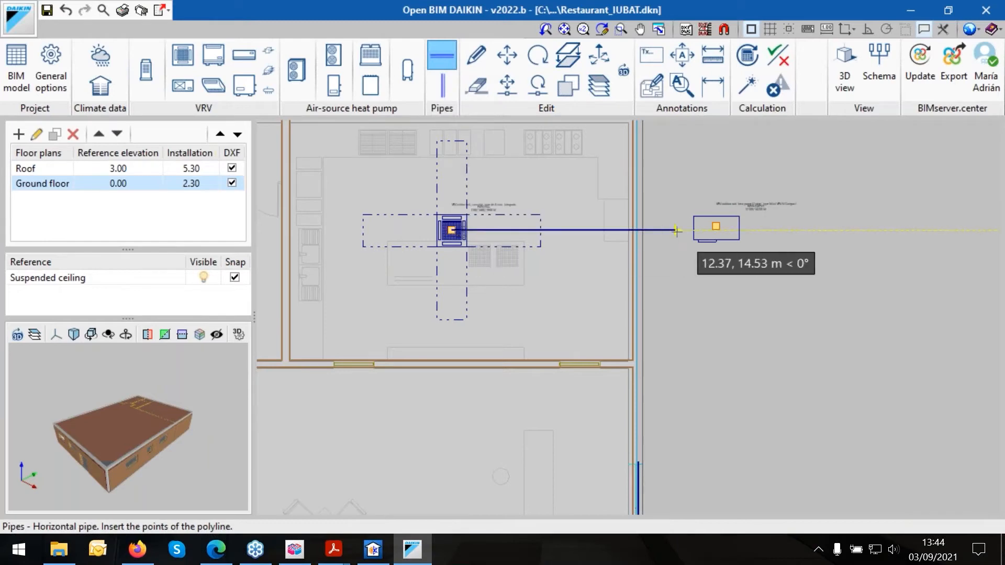
pyautogui.click(714, 226)
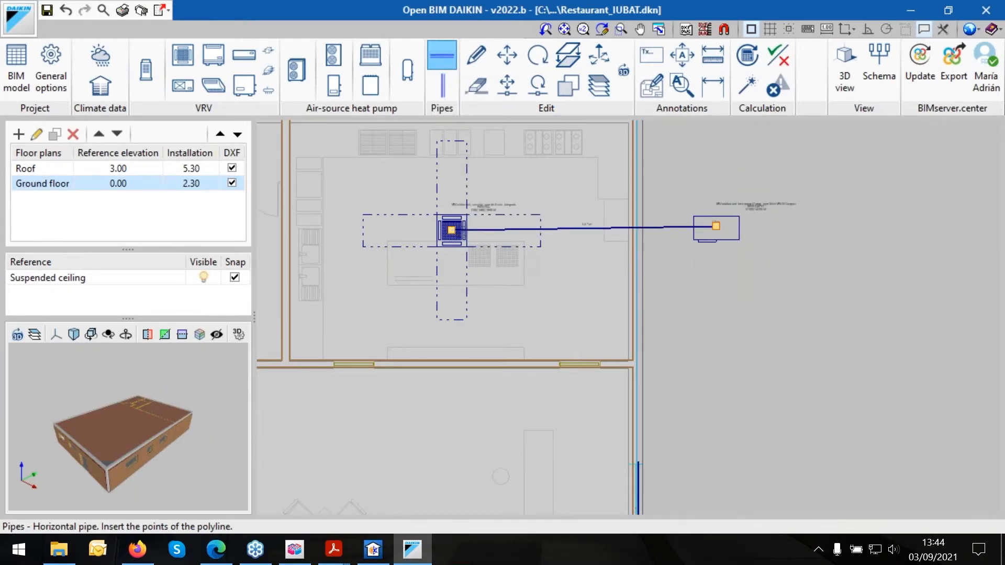
# Run the automatic design of the installation and inspect the resulting pipe and Kitchen cassette data.
pyautogui.click(743, 85)
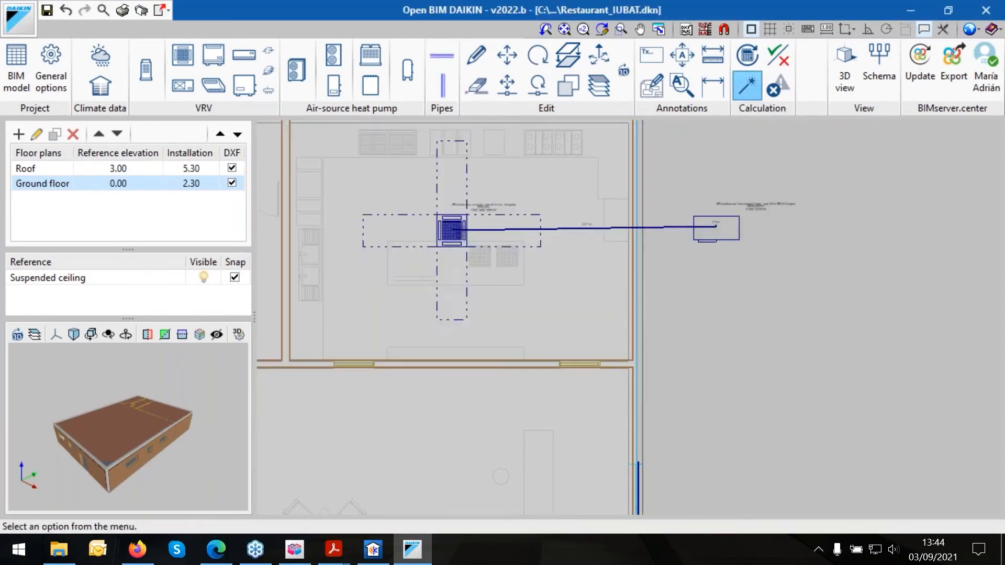
pyautogui.moveTo(585, 229)
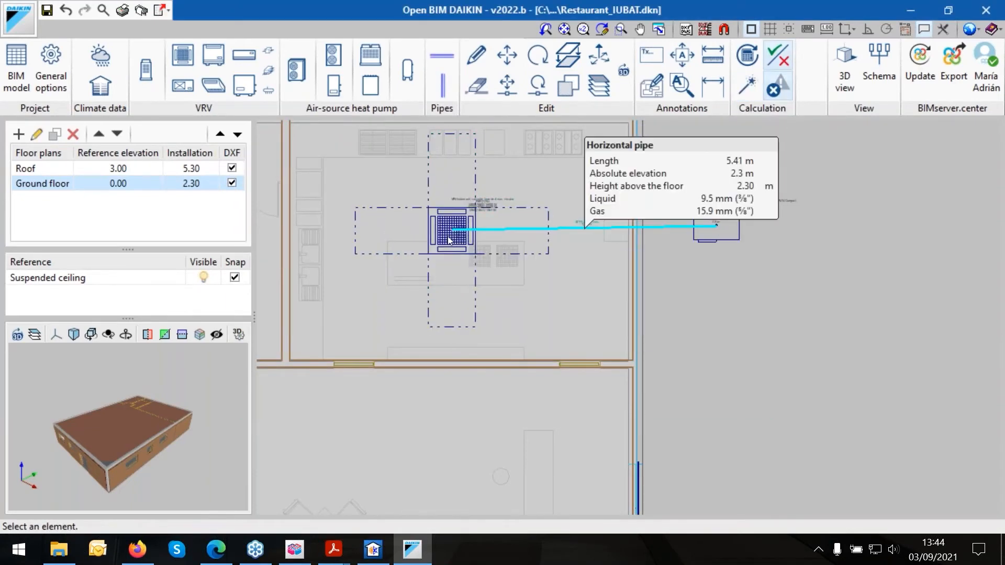
pyautogui.moveTo(453, 233)
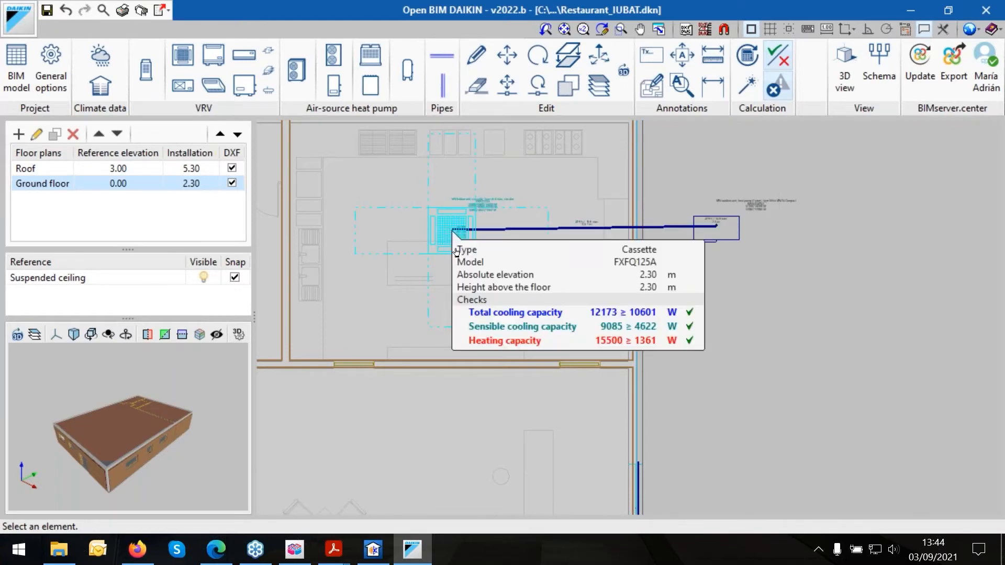
# Review the Kitchen cassette's detailed check report for total cooling, sensible cooling and heating capacity.
pyautogui.click(451, 231)
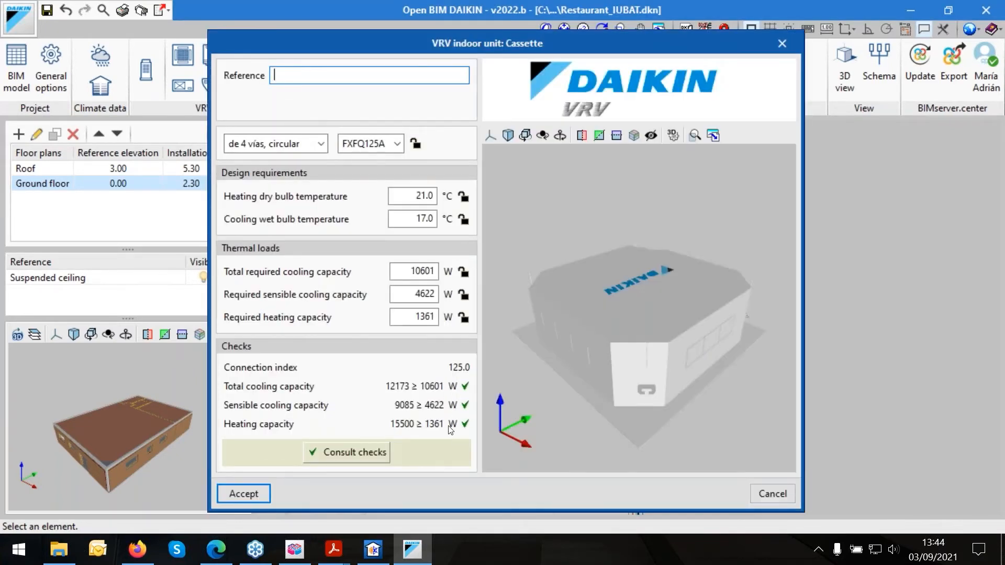
pyautogui.click(367, 454)
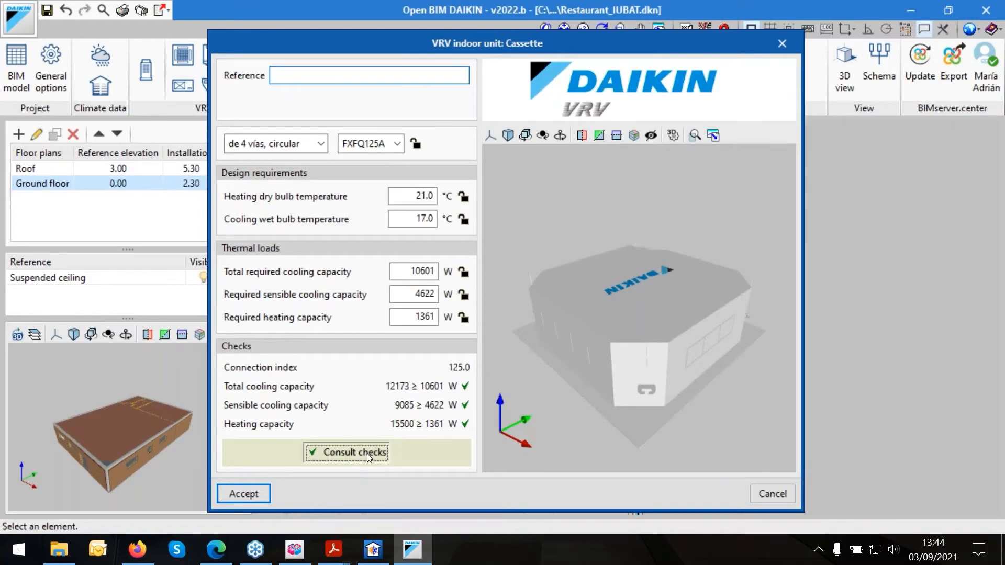
pyautogui.scroll(-10, 798, 332)
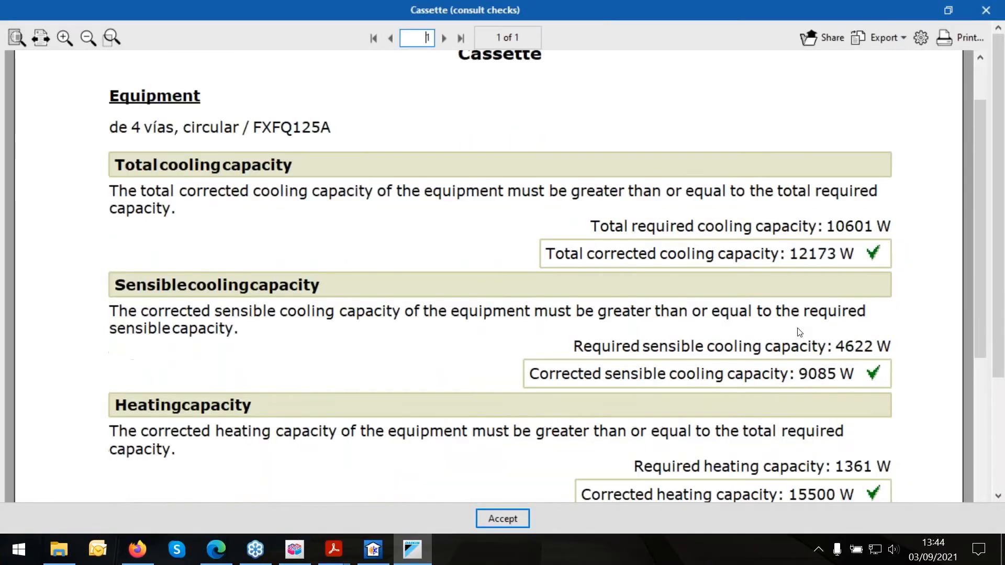
pyautogui.scroll(10, 807, 333)
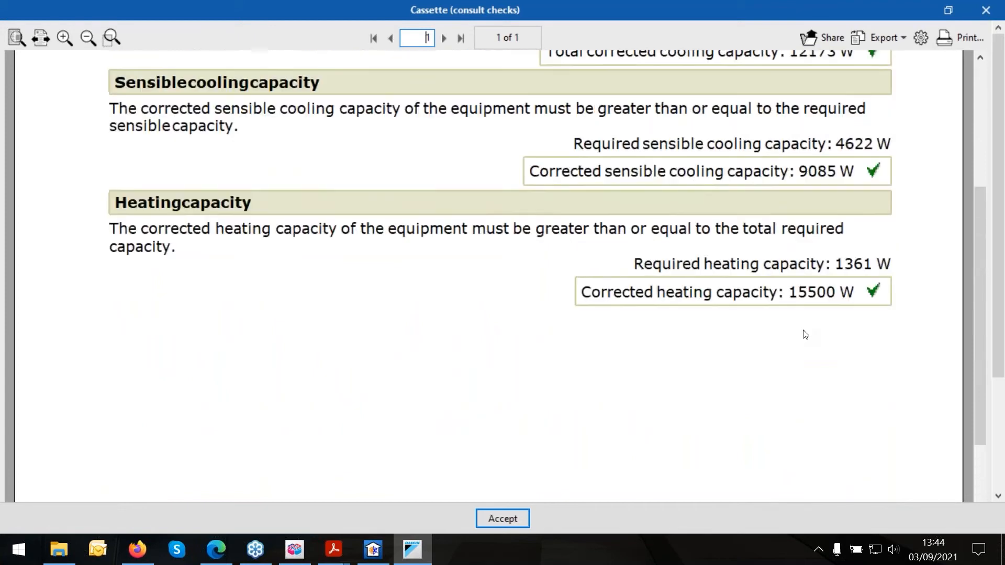
pyautogui.click(986, 11)
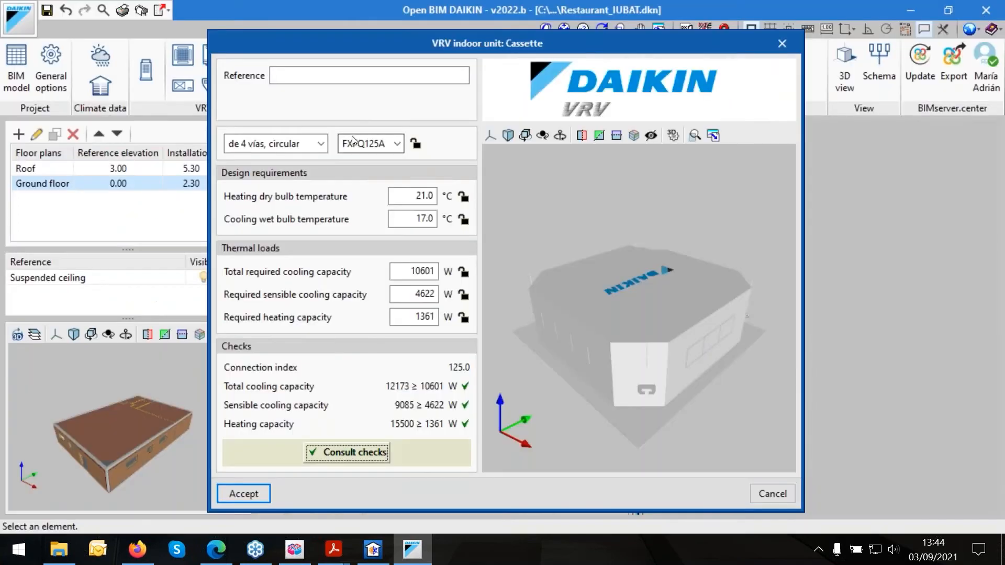
# Change the Kitchen cassette's model to FXFQ20A and lock that selection.
pyautogui.click(398, 144)
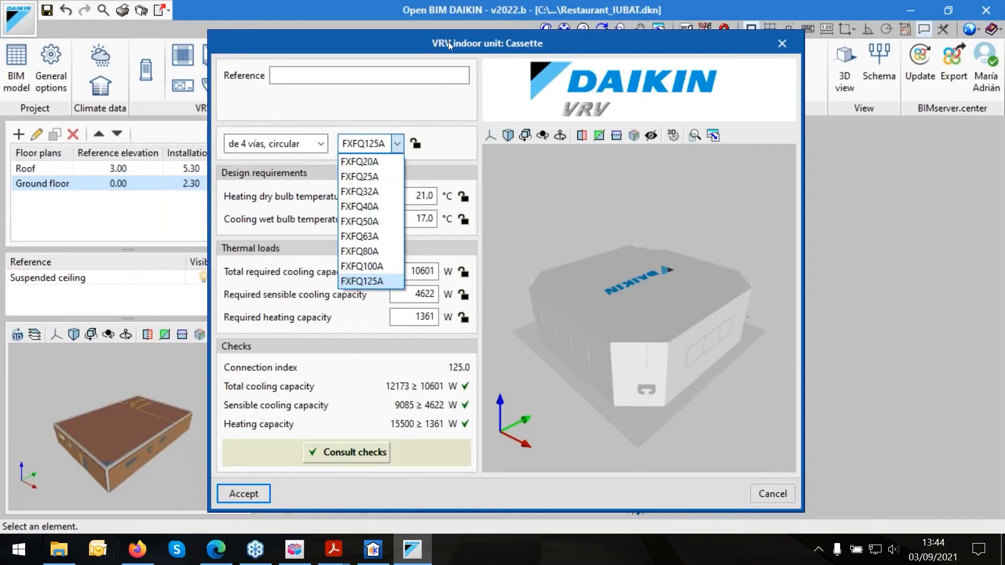
pyautogui.click(450, 69)
pyautogui.moveTo(619, 48); pyautogui.dragTo(639, 55)
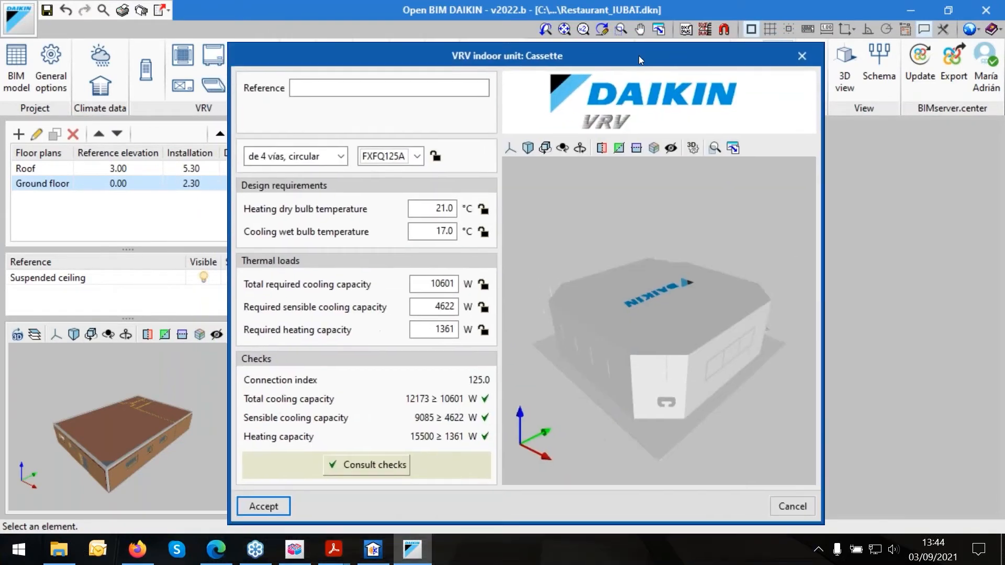
pyautogui.click(412, 158)
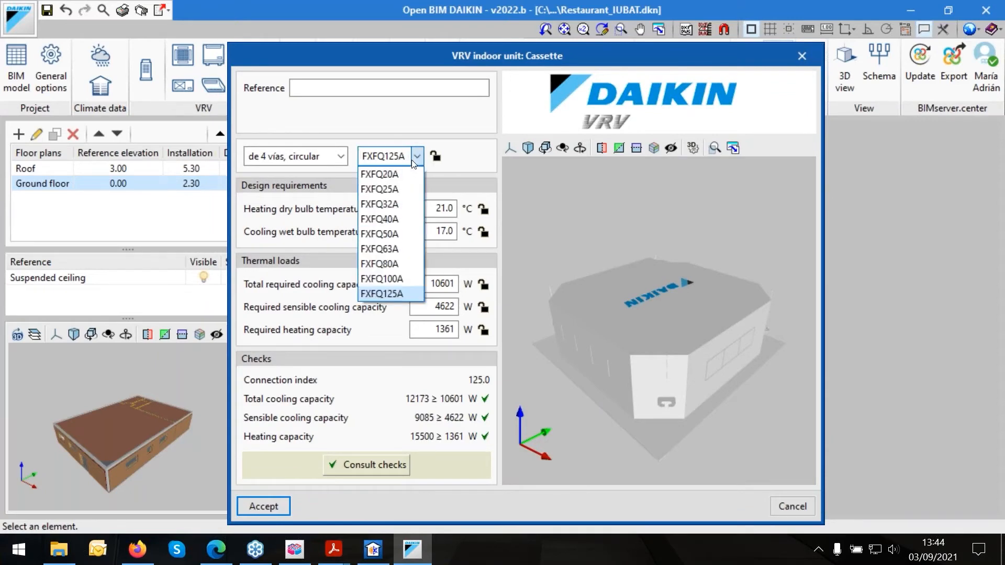
pyautogui.click(381, 175)
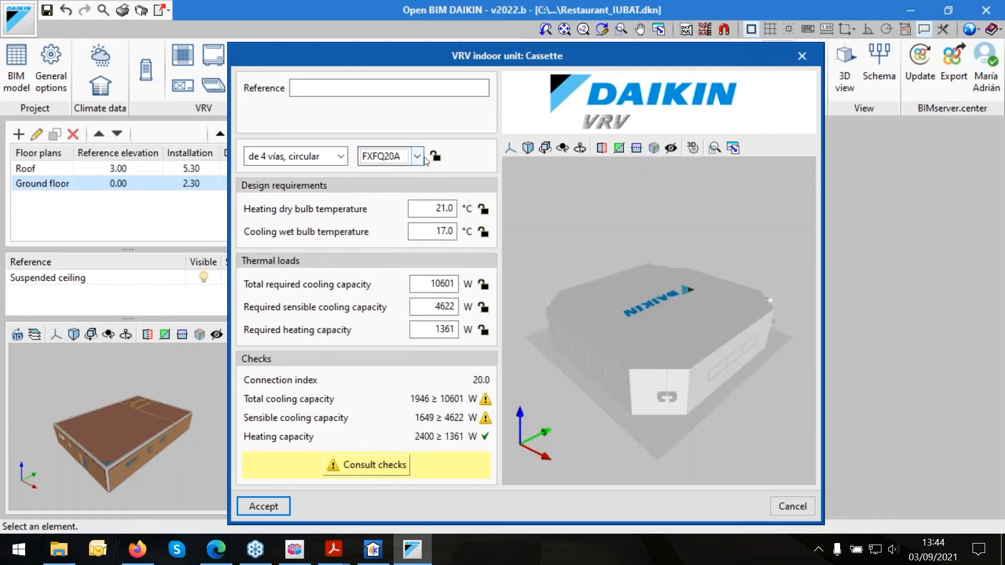
pyautogui.click(436, 156)
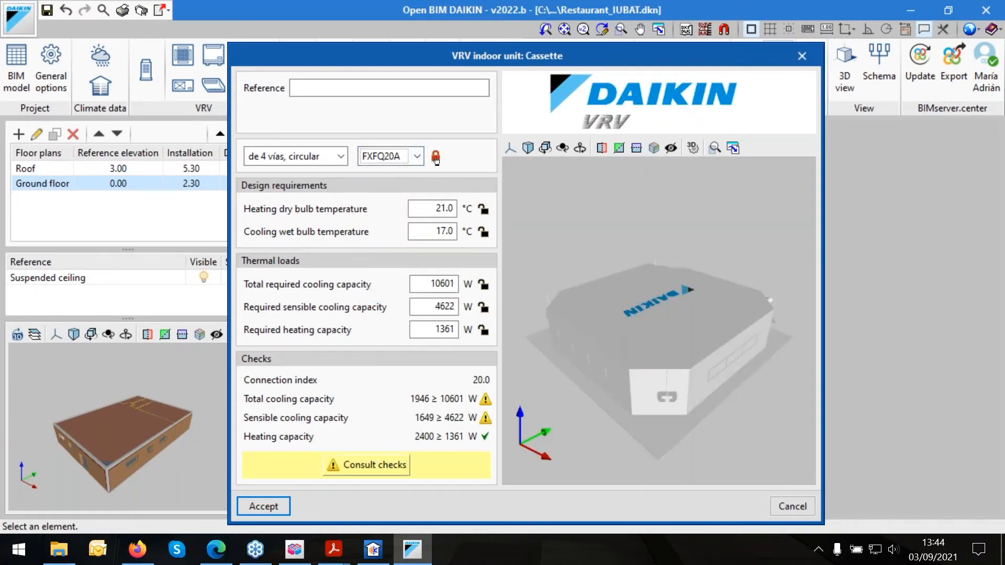
pyautogui.click(264, 507)
# Rerun the automatic design with the locked cassette model and inspect the checks of the pipe and indoor unit.
pyautogui.click(754, 92)
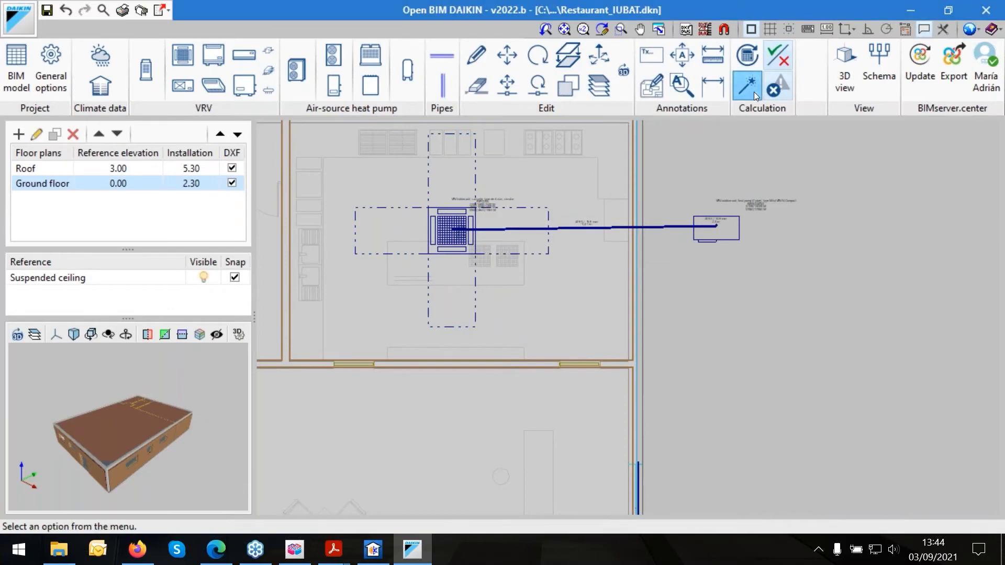
pyautogui.moveTo(716, 243)
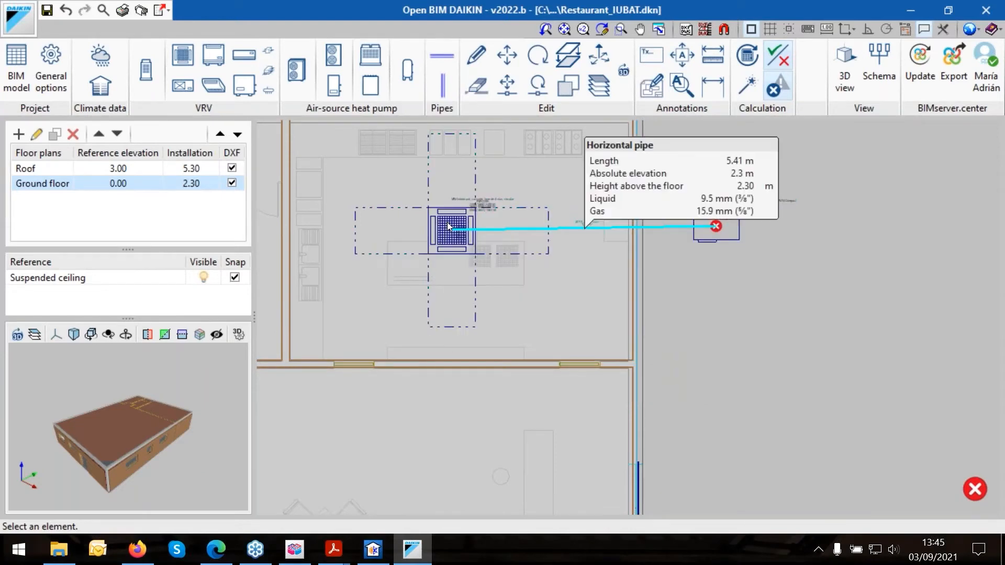
pyautogui.moveTo(425, 227)
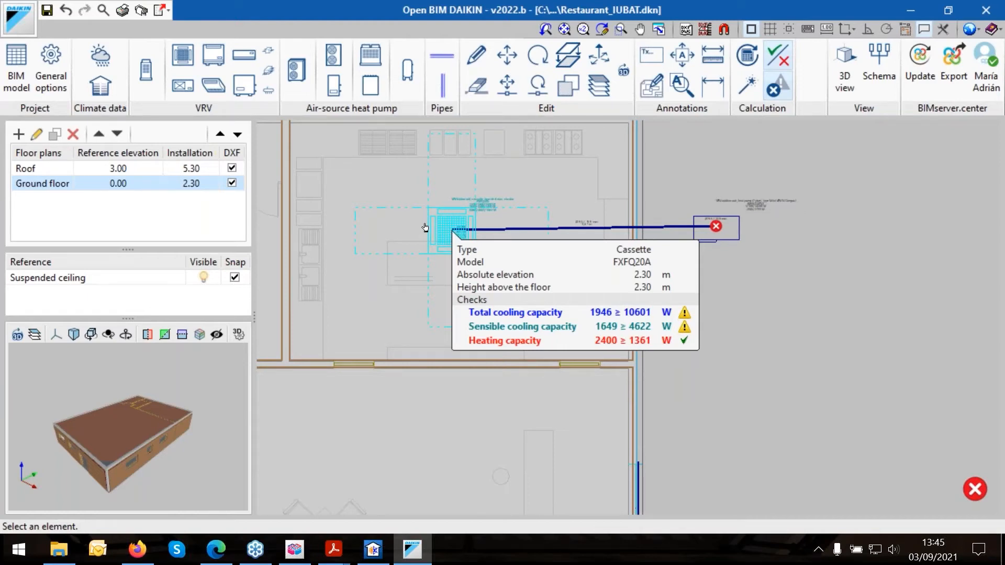
# Unlock the model selection of the Kitchen cassette.
pyautogui.click(425, 227)
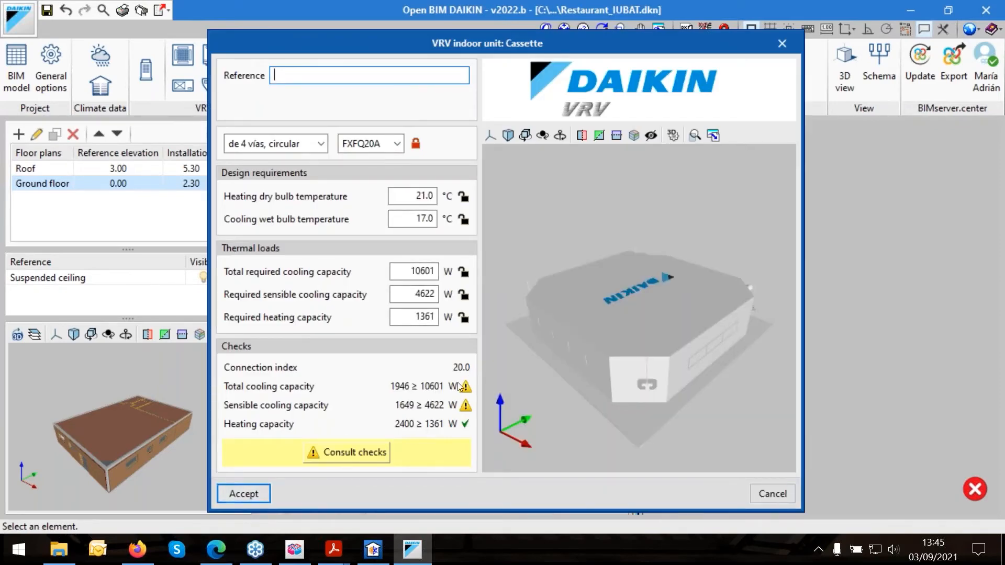
pyautogui.click(415, 143)
pyautogui.click(261, 497)
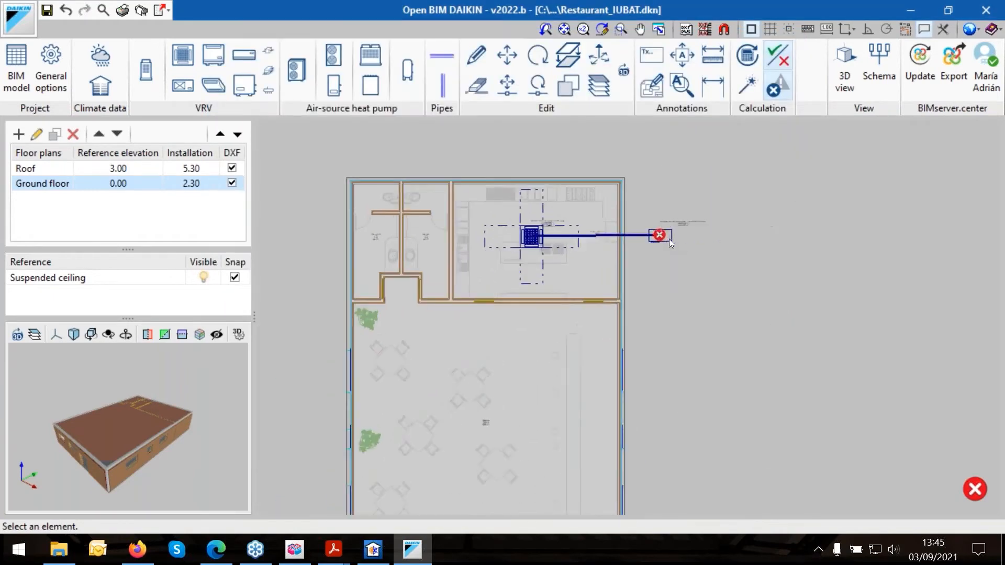
# Delete the outdoor unit outside the kitchen together with the pipe linking it to the Kitchen cassette.
pyautogui.scroll(2, 681, 236)
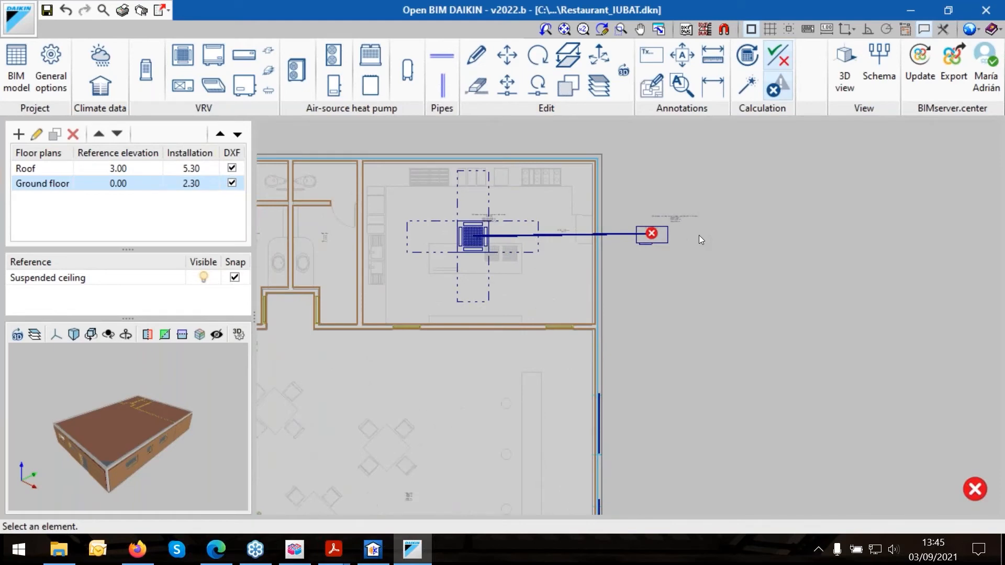
pyautogui.click(477, 85)
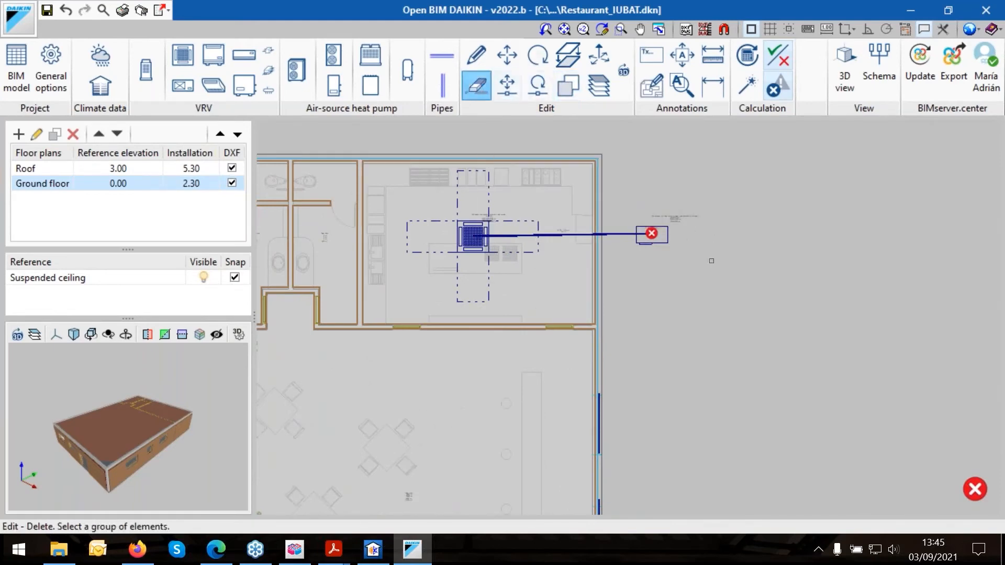
pyautogui.click(722, 265)
pyautogui.click(622, 231)
pyautogui.click(622, 231)
pyautogui.scroll(-1, 677, 188)
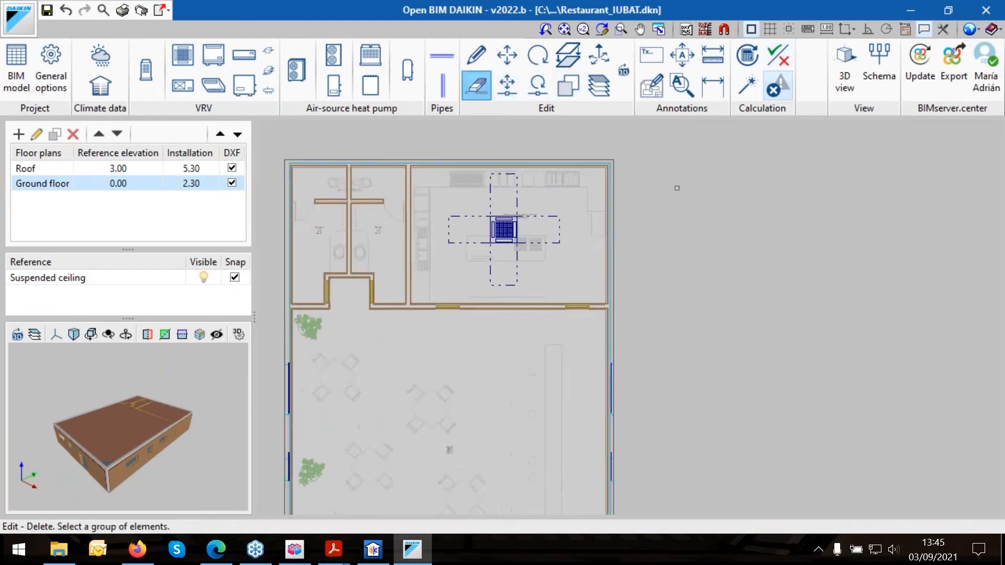
pyautogui.scroll(-2, 680, 209)
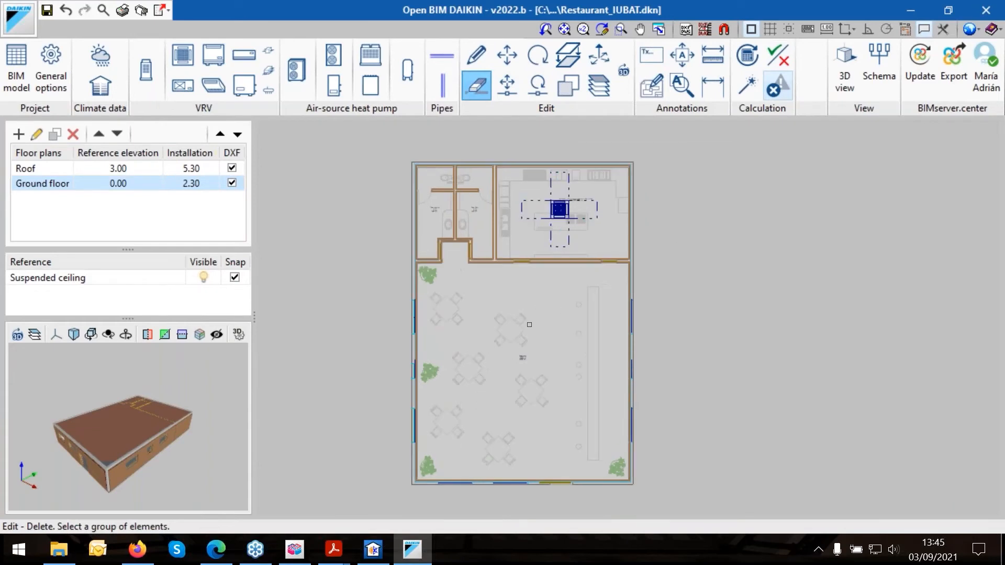
pyautogui.scroll(1, 529, 325)
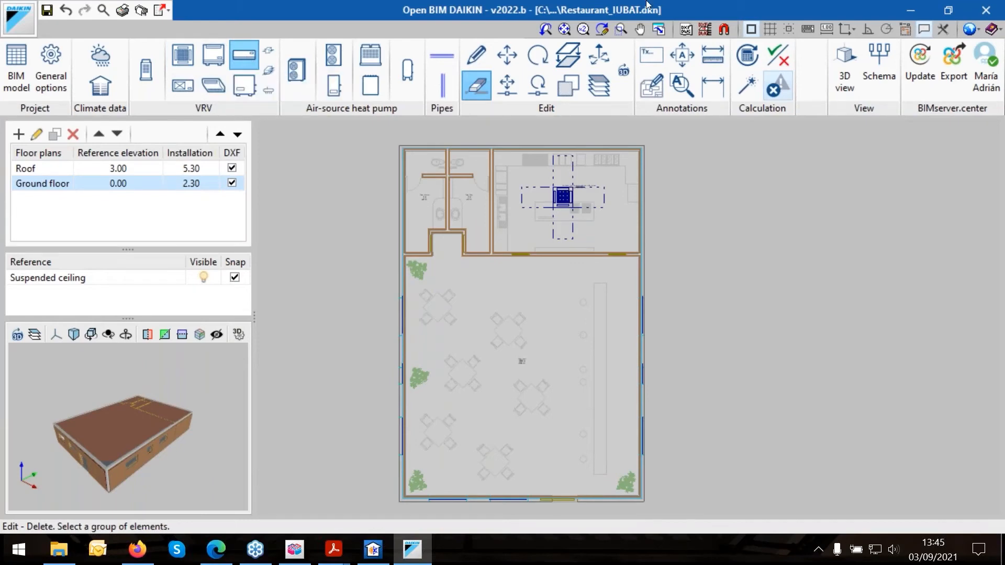
# Turn on orthogonal drawing and place two FXZQ15A four-way cassettes in the dining room, aligned vertically over the table area opposite the bar.
pyautogui.click(868, 28)
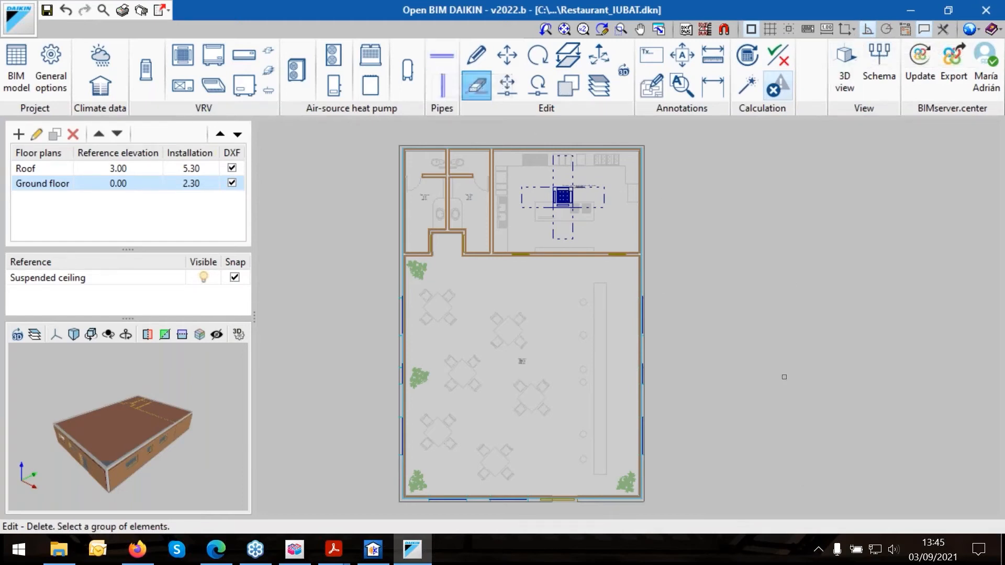
pyautogui.scroll(1, 521, 471)
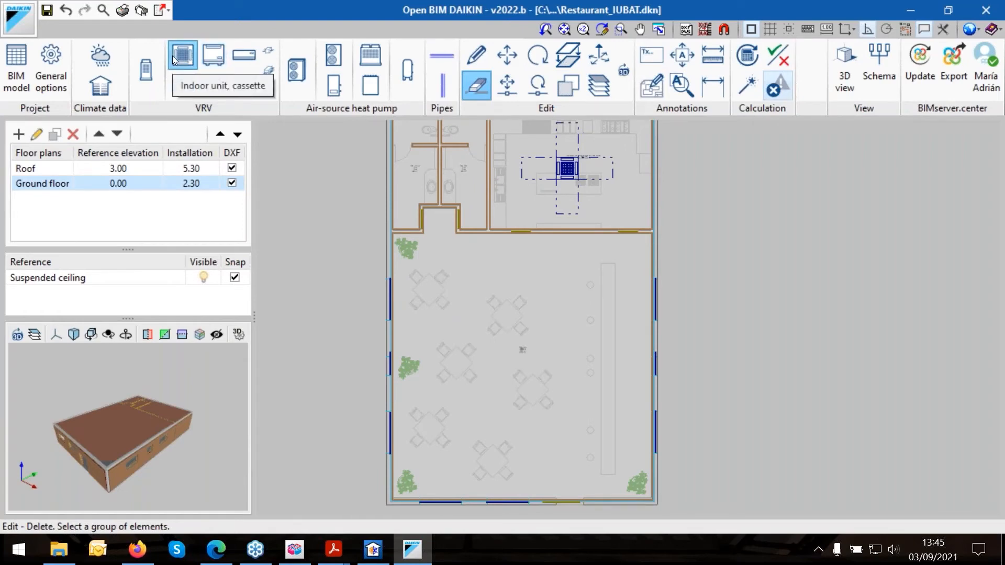
pyautogui.click(173, 58)
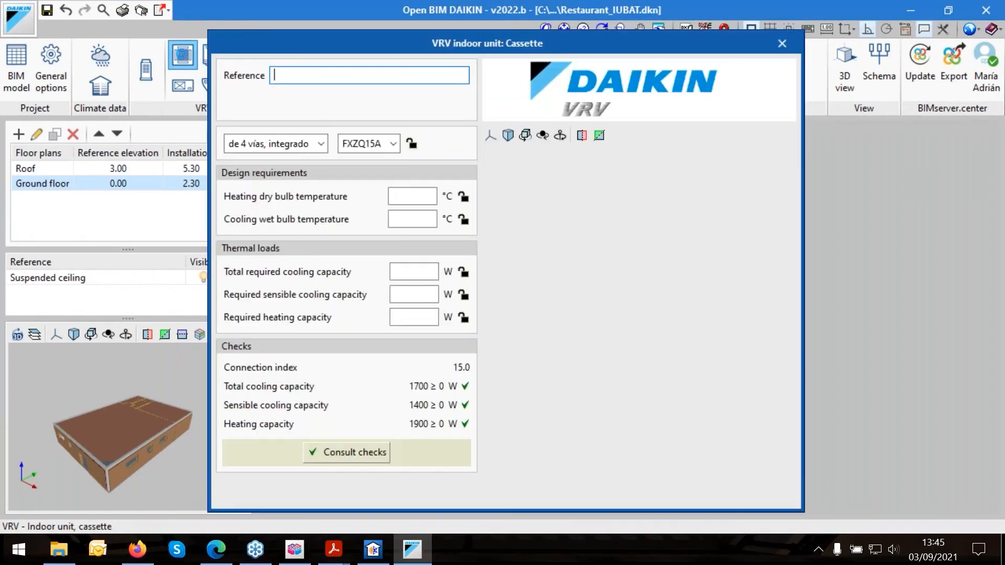
pyautogui.click(255, 495)
pyautogui.scroll(1, 480, 317)
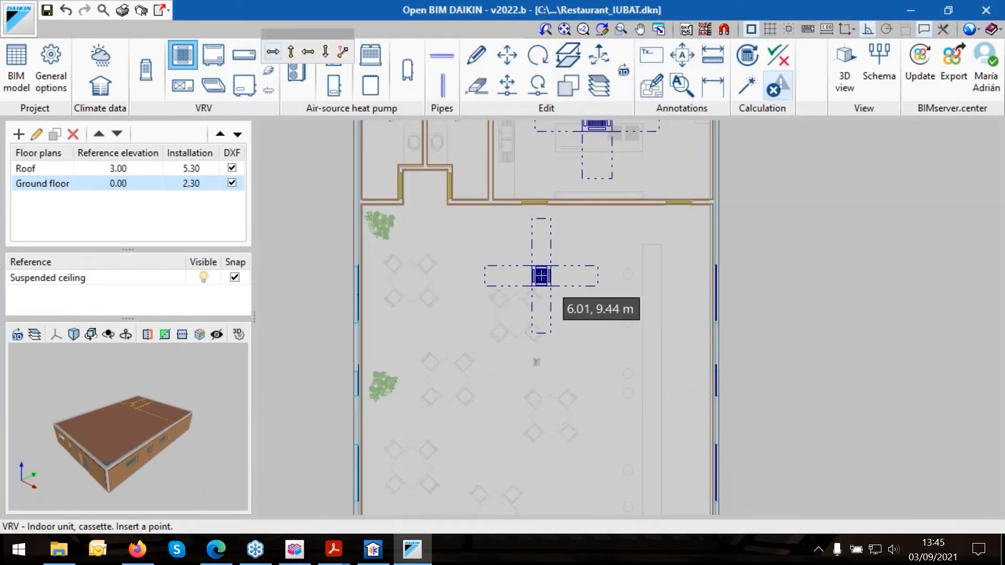
pyautogui.click(466, 275)
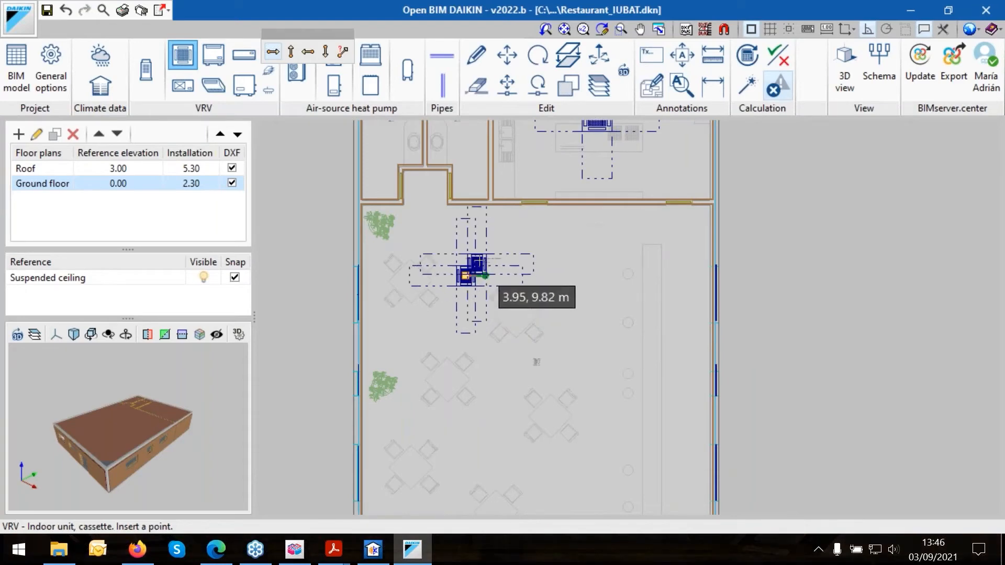
pyautogui.scroll(-2, 474, 278)
pyautogui.scroll(2, 472, 369)
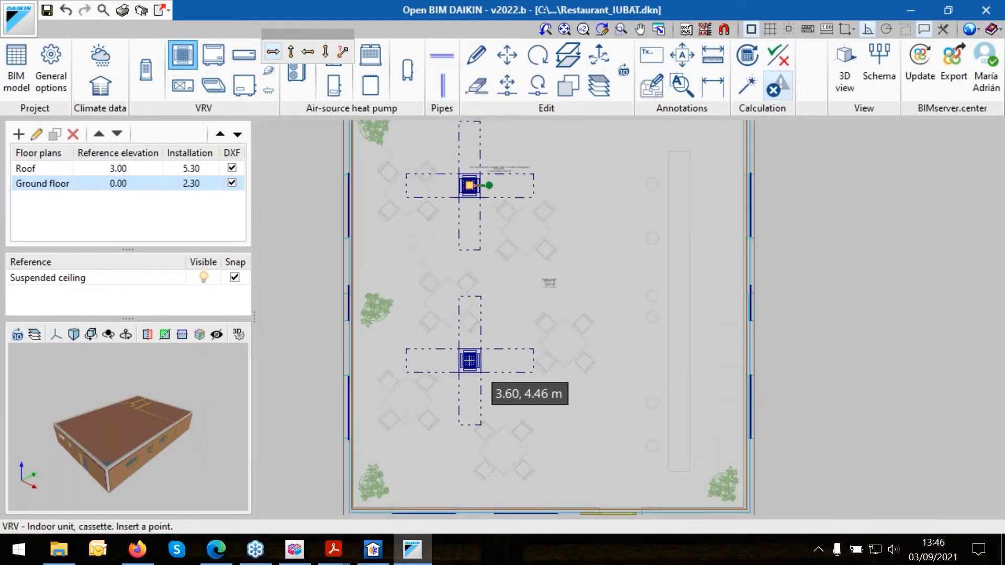
pyautogui.click(470, 360)
pyautogui.scroll(-2, 534, 340)
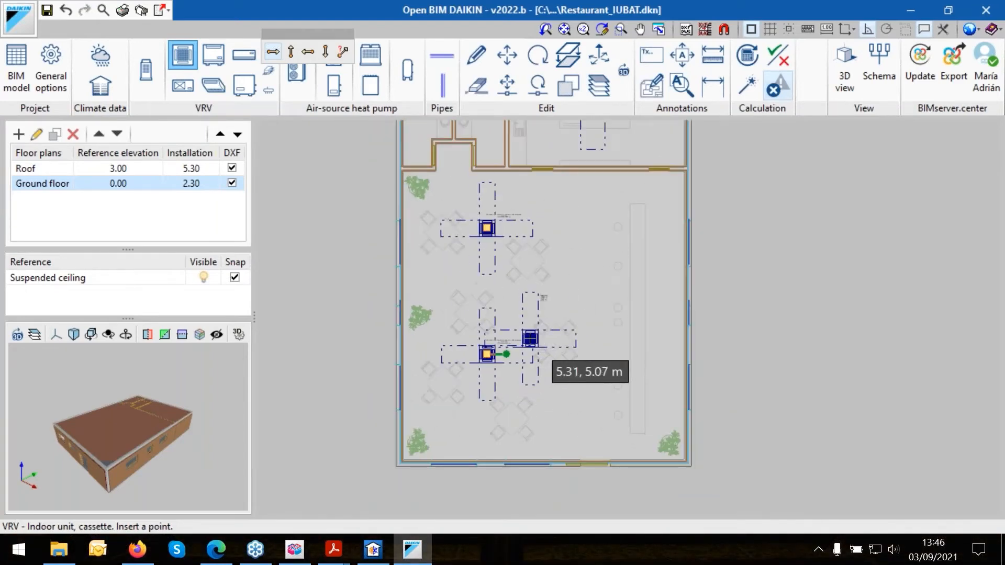
# Place three vertically oriented FXAQ15P wall-mounted indoor units, spaced along the dining room wall behind the bar counter.
pyautogui.click(244, 55)
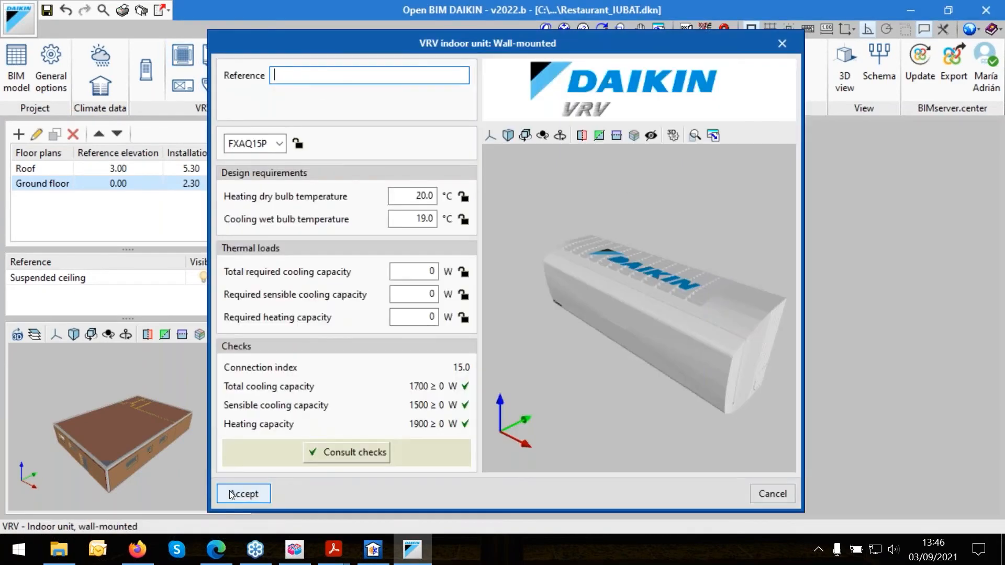
pyautogui.click(231, 495)
pyautogui.scroll(2, 618, 204)
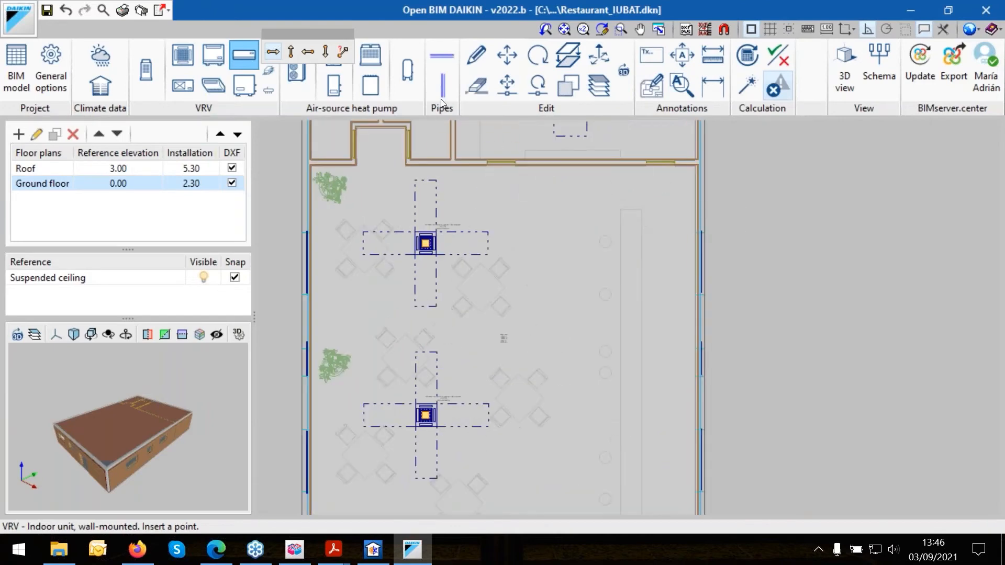
pyautogui.click(291, 51)
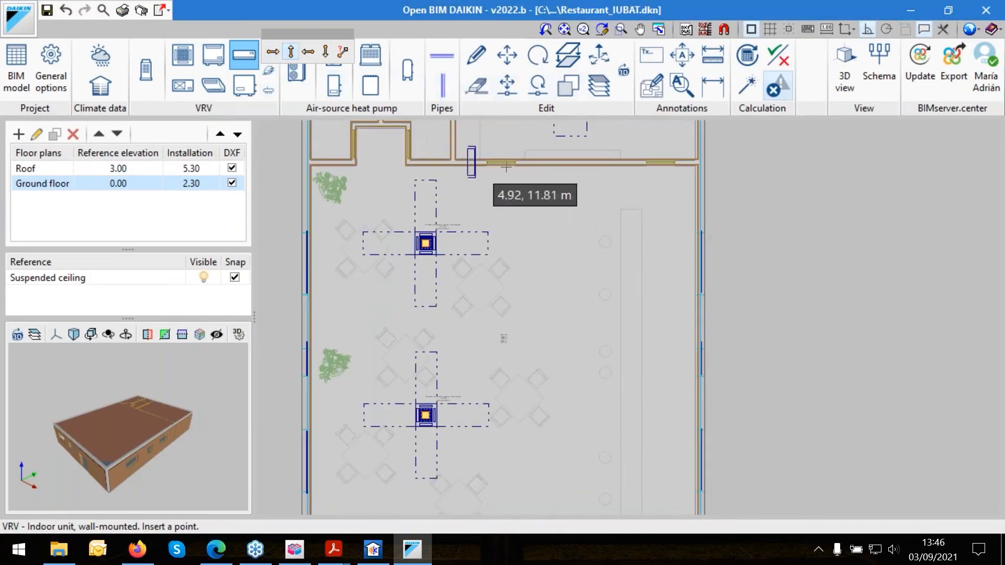
pyautogui.click(679, 198)
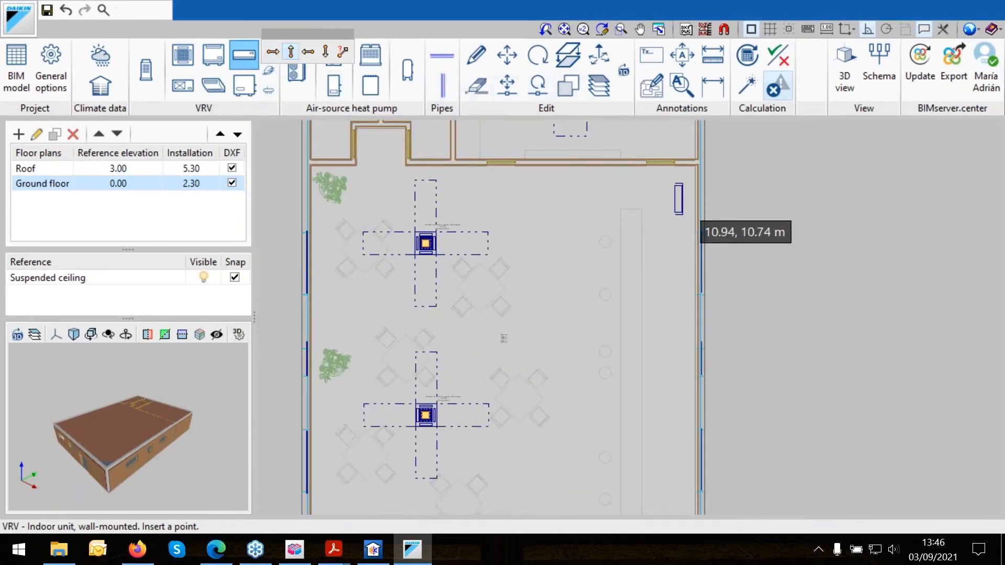
pyautogui.scroll(-1, 662, 372)
pyautogui.scroll(1, 675, 382)
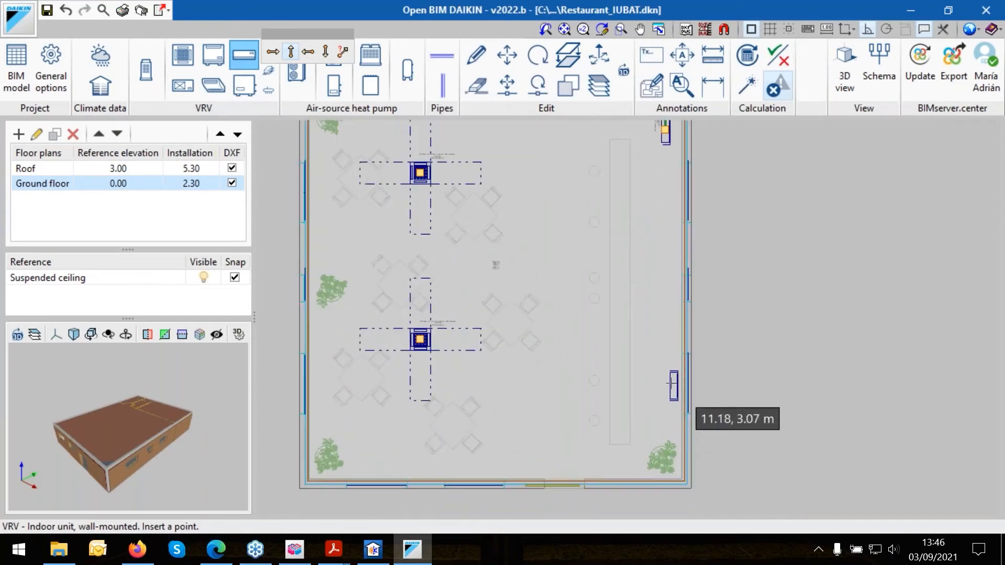
pyautogui.click(666, 256)
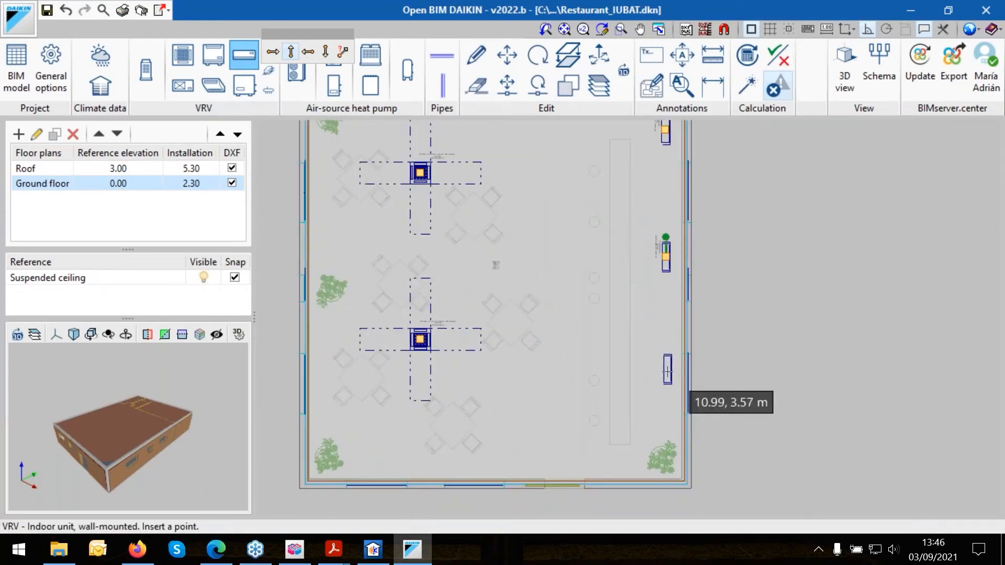
pyautogui.click(669, 382)
pyautogui.scroll(-1, 700, 414)
pyautogui.scroll(-2, 701, 414)
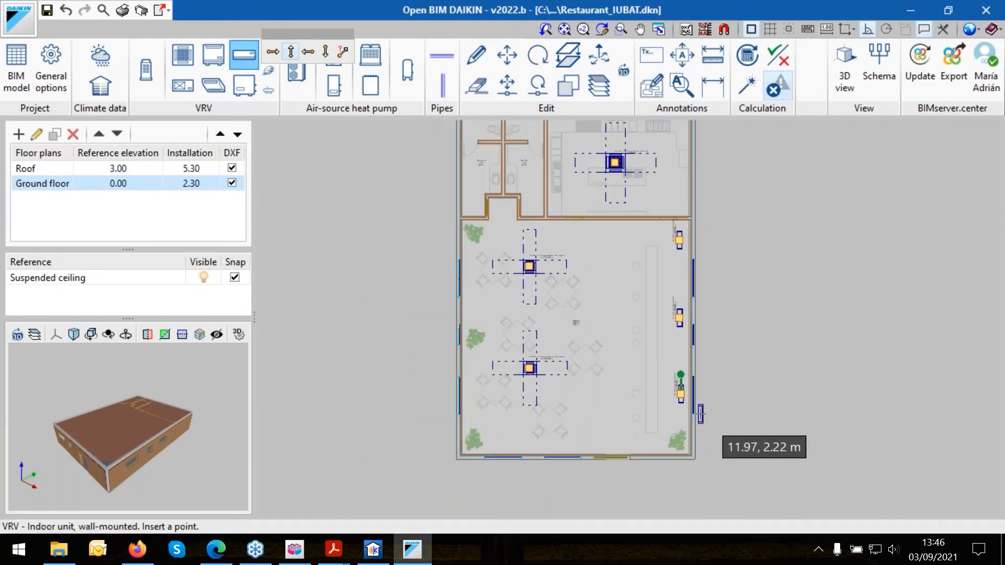
# Draw a horizontal main pipe from the lowest wall-mounted unit around three sides of the dining room to the lower cassette.
pyautogui.click(439, 55)
pyautogui.scroll(1, 698, 364)
pyautogui.scroll(3, 698, 364)
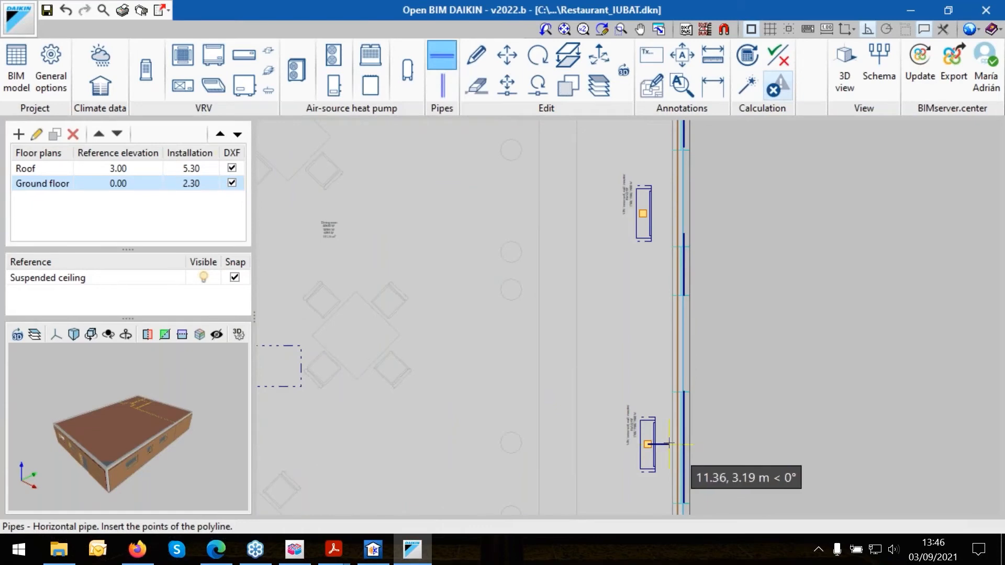
pyautogui.scroll(-5, 654, 398)
pyautogui.scroll(5, 647, 465)
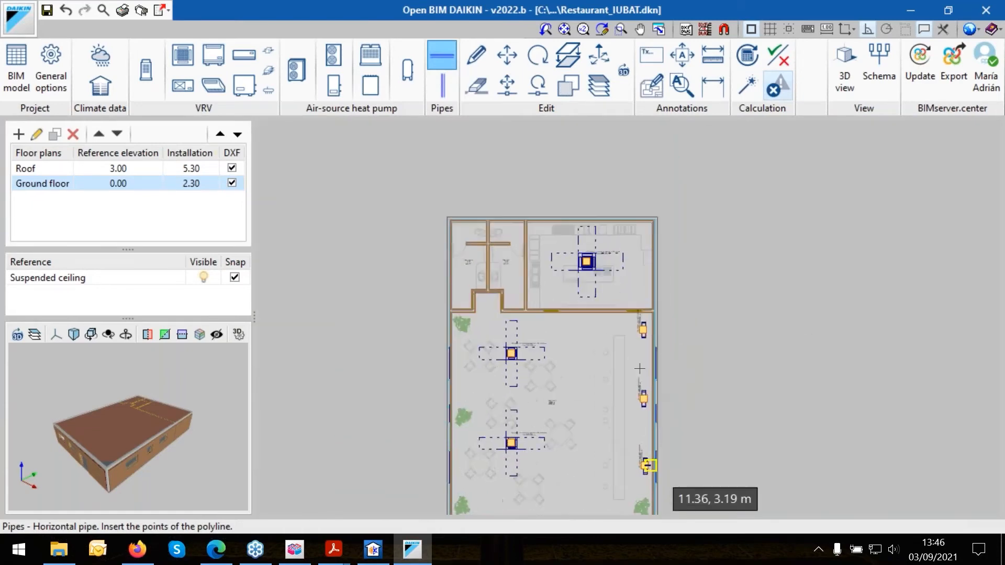
pyautogui.click(656, 246)
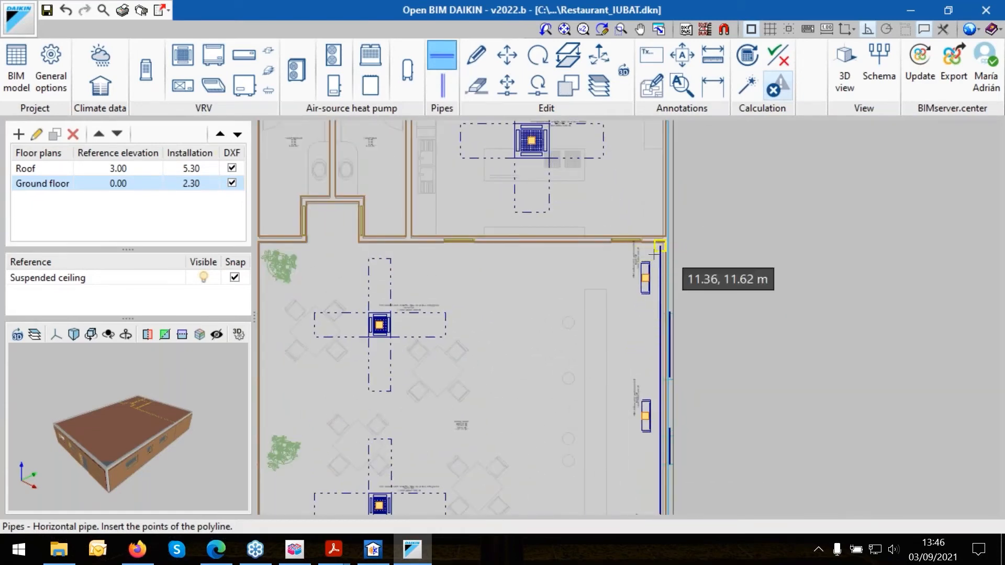
pyautogui.scroll(-2, 654, 249)
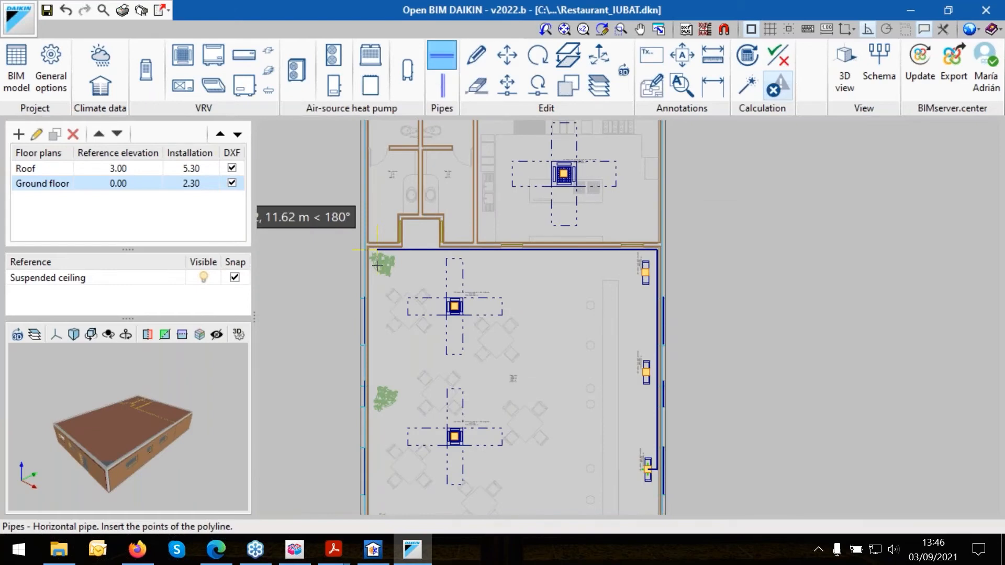
pyautogui.click(377, 251)
pyautogui.scroll(-2, 419, 314)
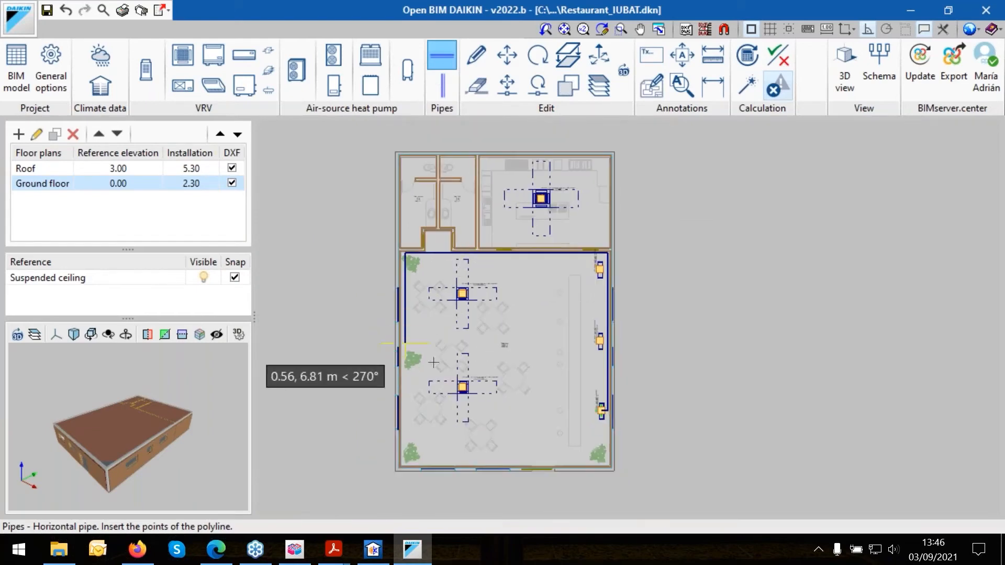
pyautogui.scroll(2, 429, 400)
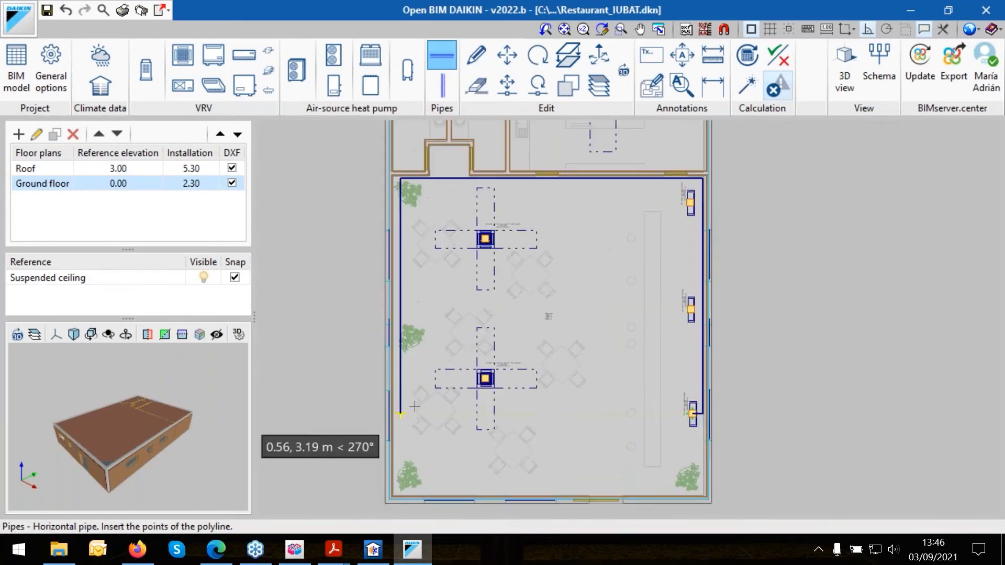
pyautogui.click(402, 380)
pyautogui.click(485, 378)
pyautogui.scroll(2, 454, 298)
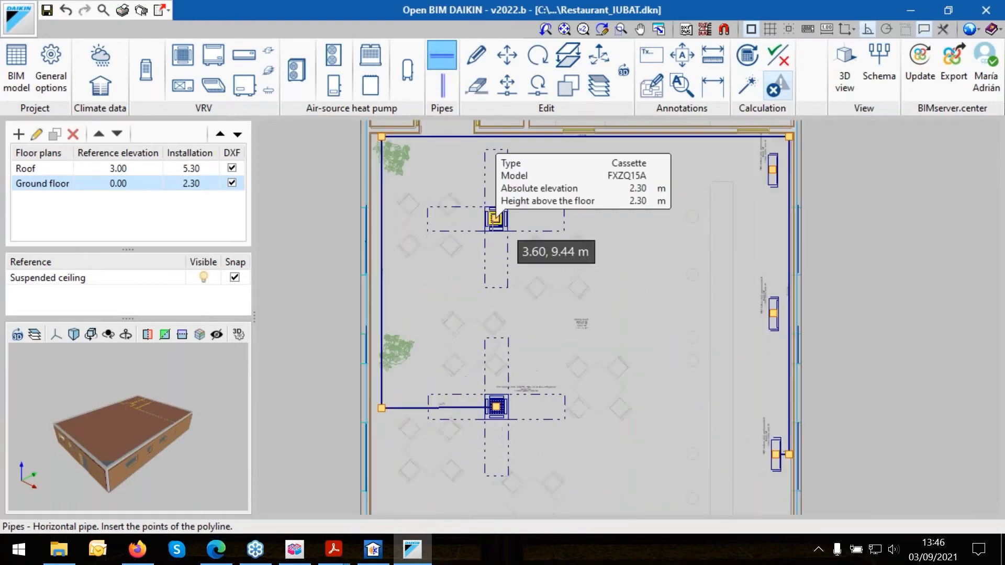
# Connect the upper dining room cassette and the upper and middle wall-mounted units to the main pipe with horizontal branches.
pyautogui.click(494, 219)
pyautogui.click(383, 217)
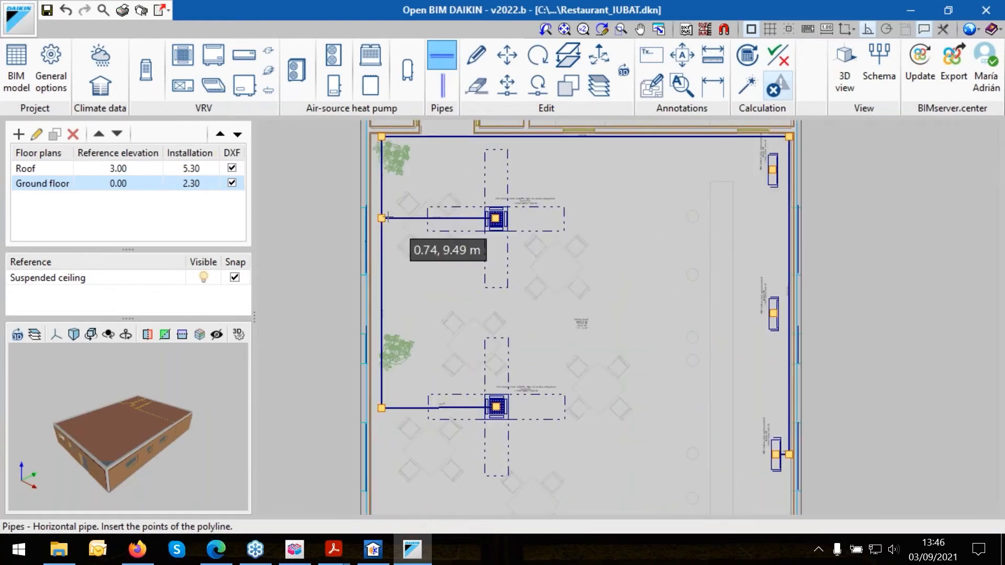
pyautogui.scroll(3, 730, 162)
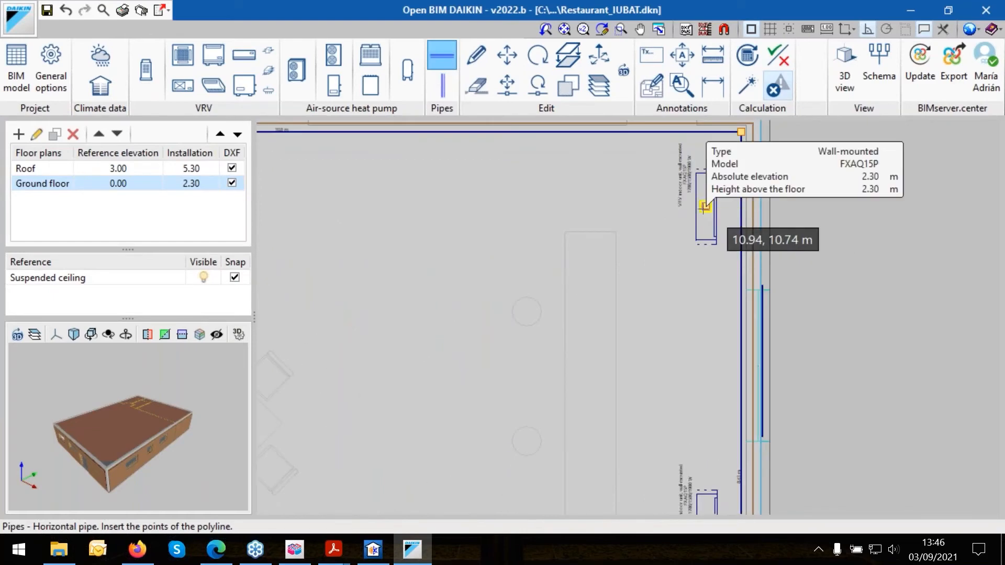
pyautogui.click(704, 207)
pyautogui.click(743, 207)
pyautogui.scroll(-2, 708, 209)
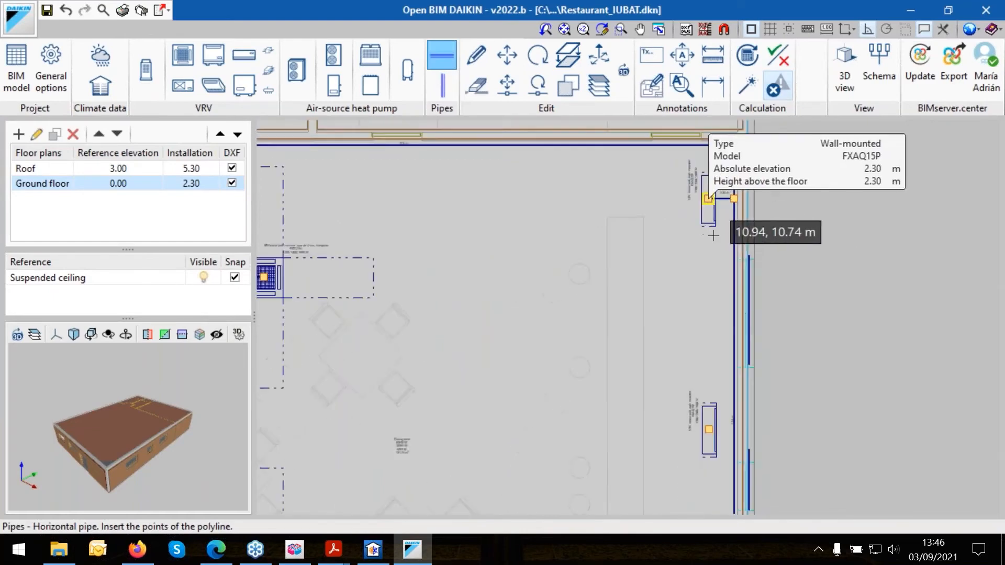
pyautogui.scroll(3, 715, 419)
pyautogui.click(693, 355)
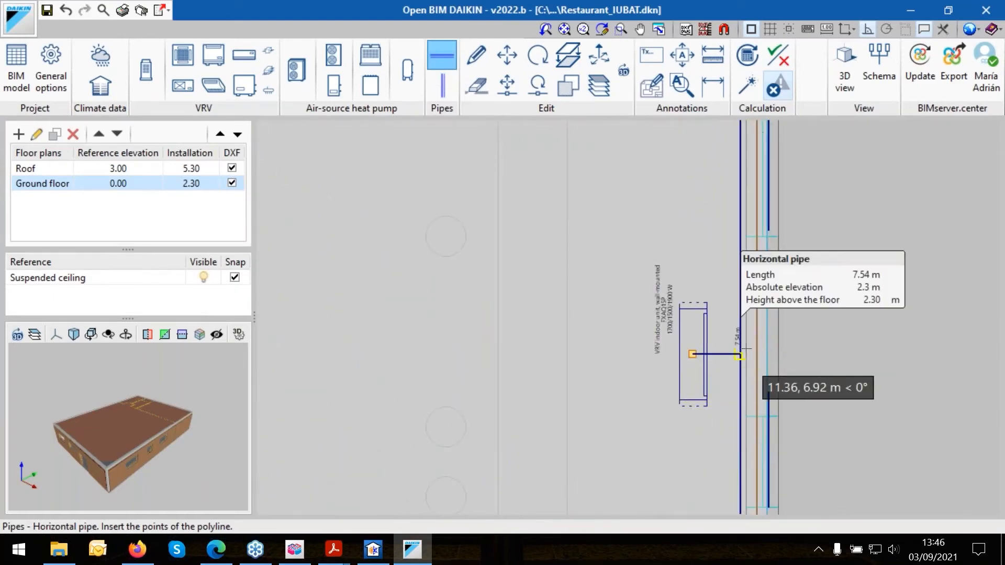
# Finish the horizontal pipe connecting the middle wall-mounted indoor unit to the main pipe along the wall.
pyautogui.click(739, 357)
pyautogui.scroll(-3, 849, 297)
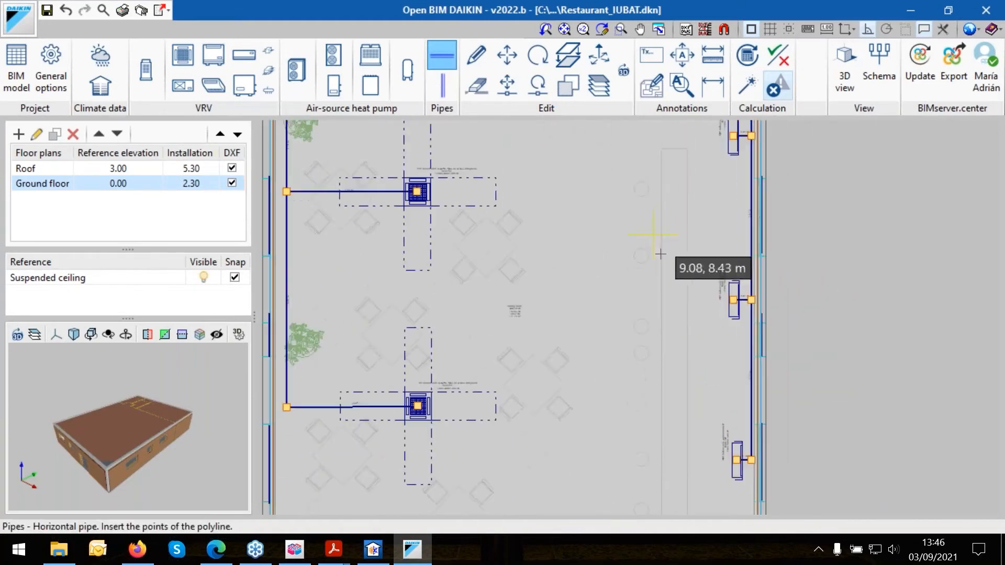
pyautogui.scroll(-5, 771, 470)
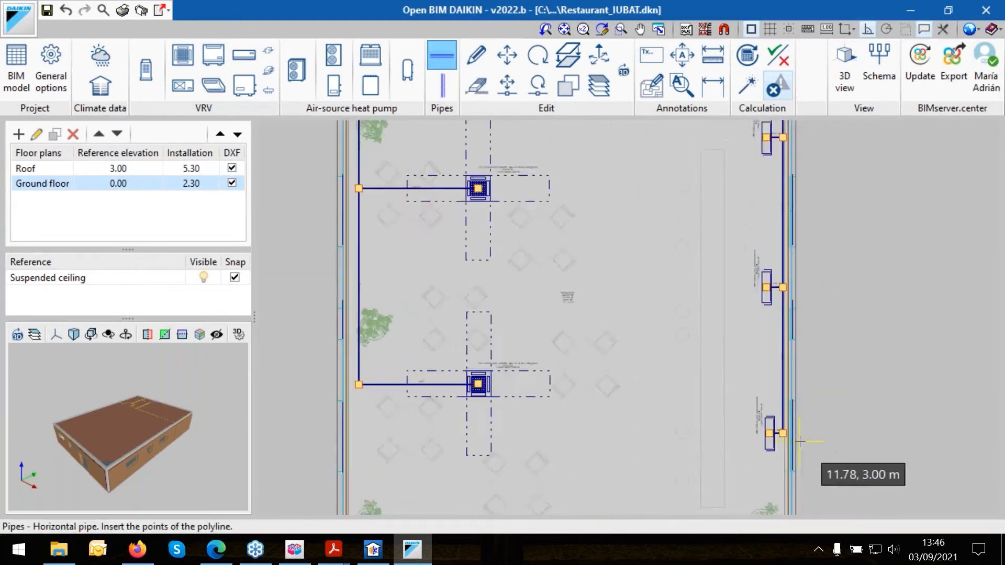
# Connect the kitchen's four-way cassette unit to the main pipe along the dining room wall with a horizontal pipe.
pyautogui.scroll(4, 738, 265)
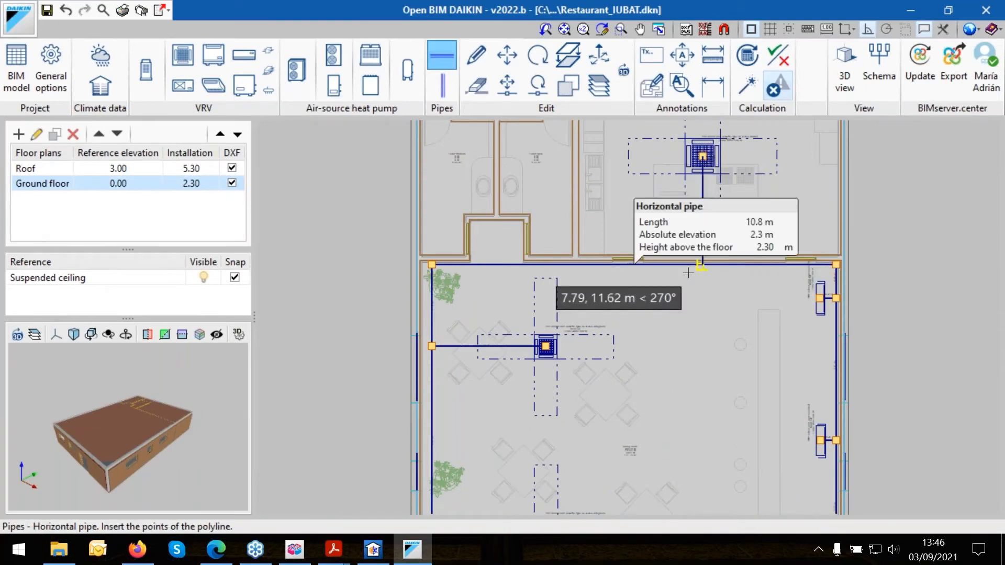
pyautogui.scroll(3, 690, 261)
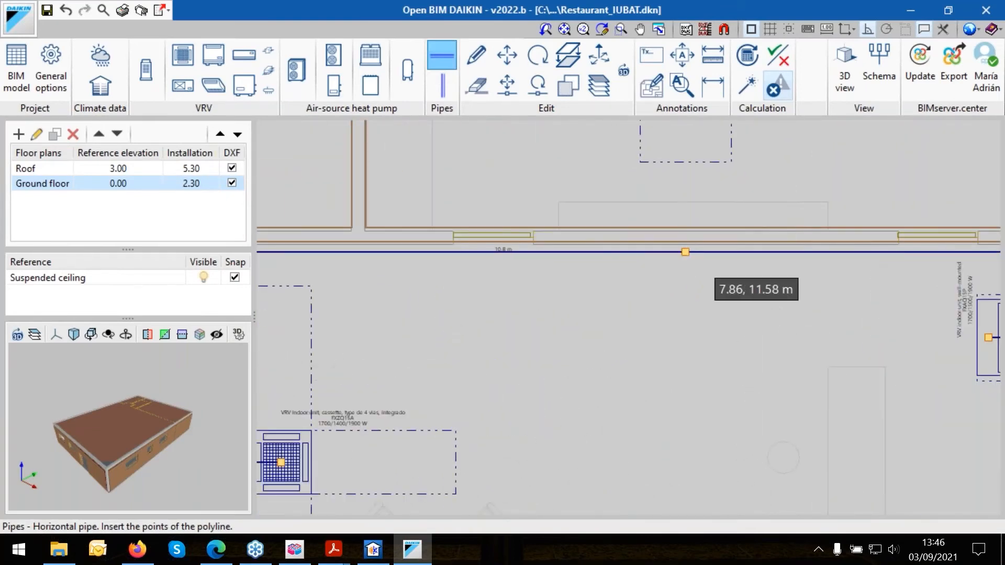
pyautogui.scroll(-4, 629, 280)
pyautogui.scroll(-1, 512, 276)
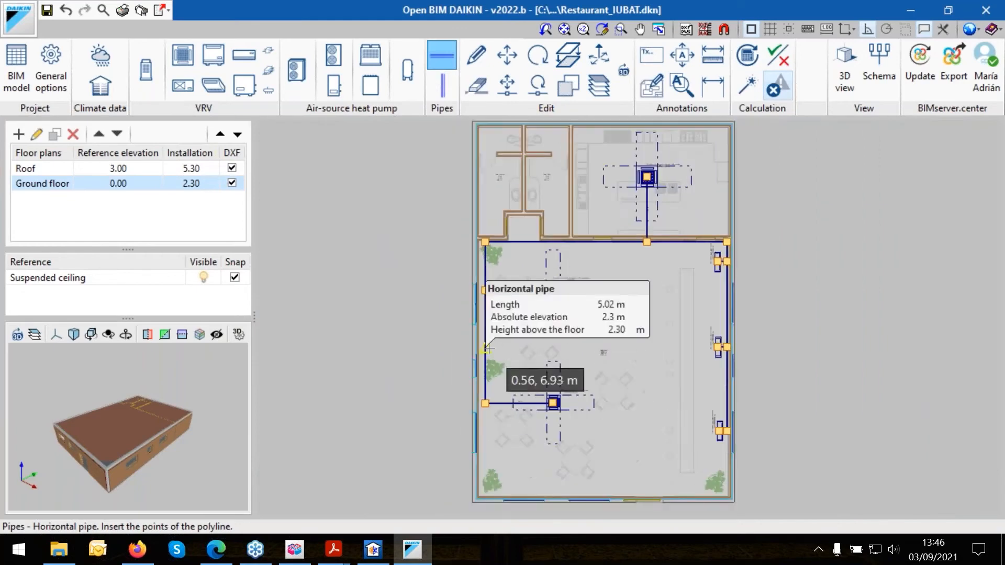
# Draw a horizontal branch pipe about 0.63 m long from the main pipe into the recess between the toilets.
pyautogui.scroll(-2, 514, 202)
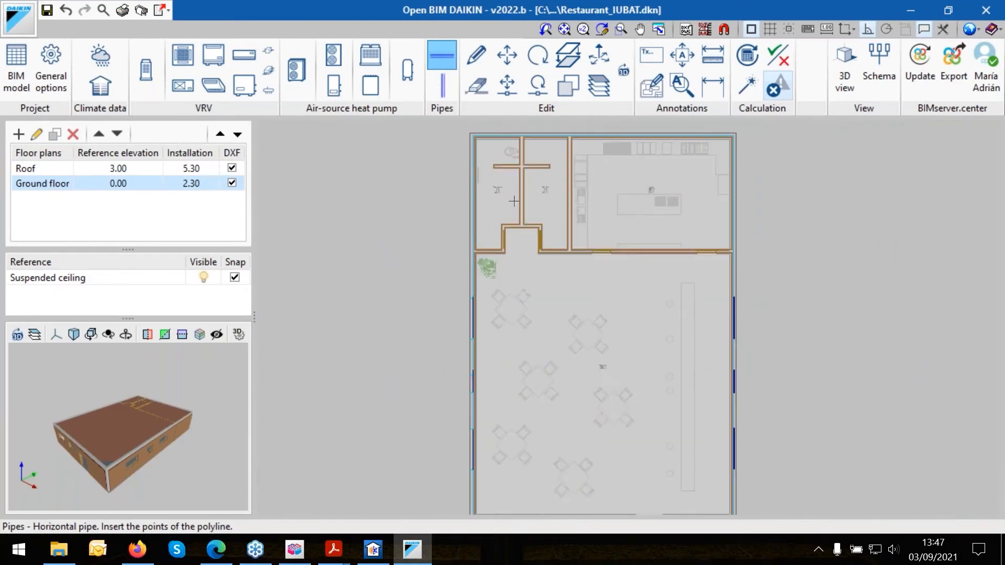
pyautogui.scroll(1, 514, 202)
pyautogui.scroll(4, 515, 201)
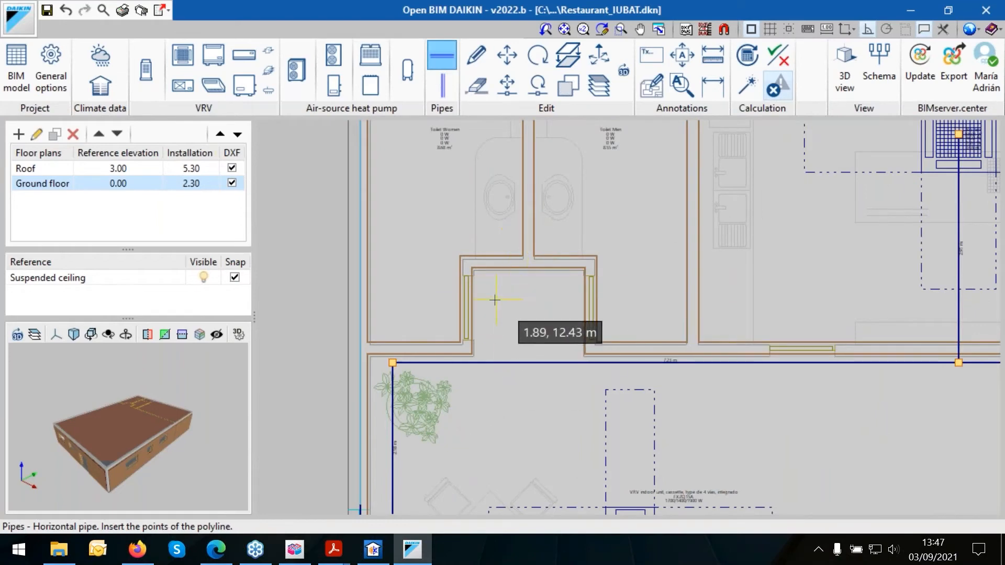
pyautogui.scroll(1, 494, 299)
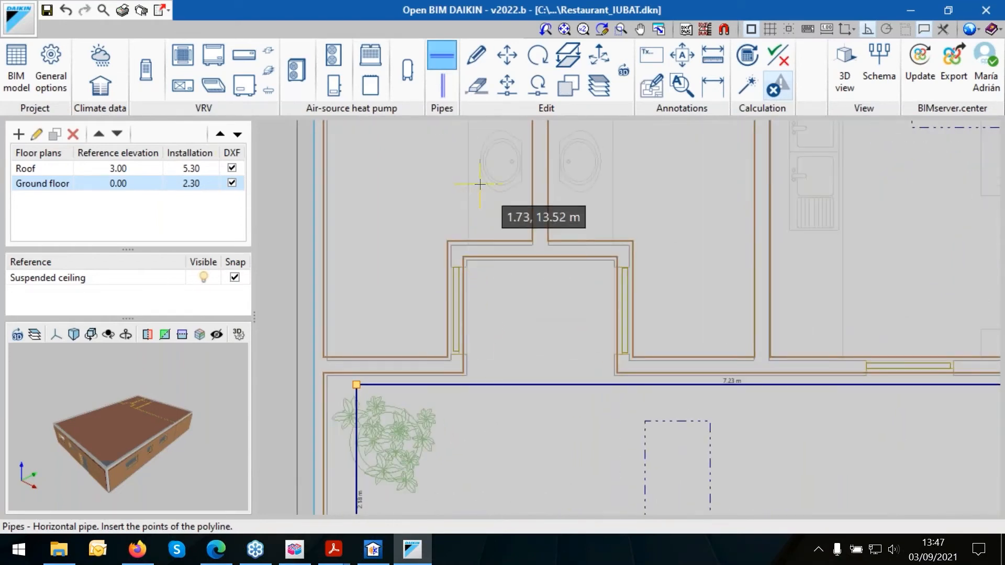
pyautogui.scroll(-2, 475, 187)
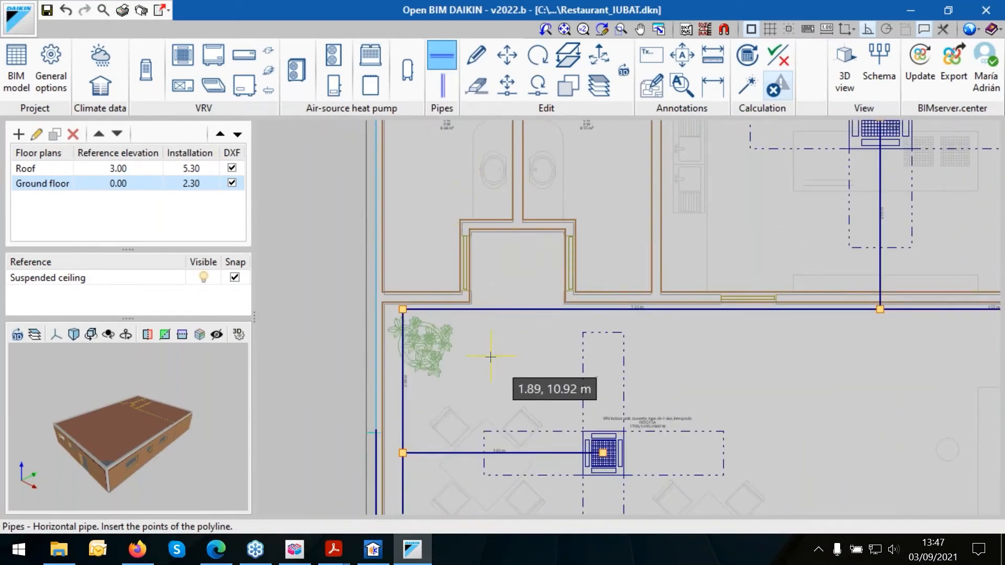
pyautogui.scroll(-1, 456, 241)
pyautogui.scroll(1, 494, 341)
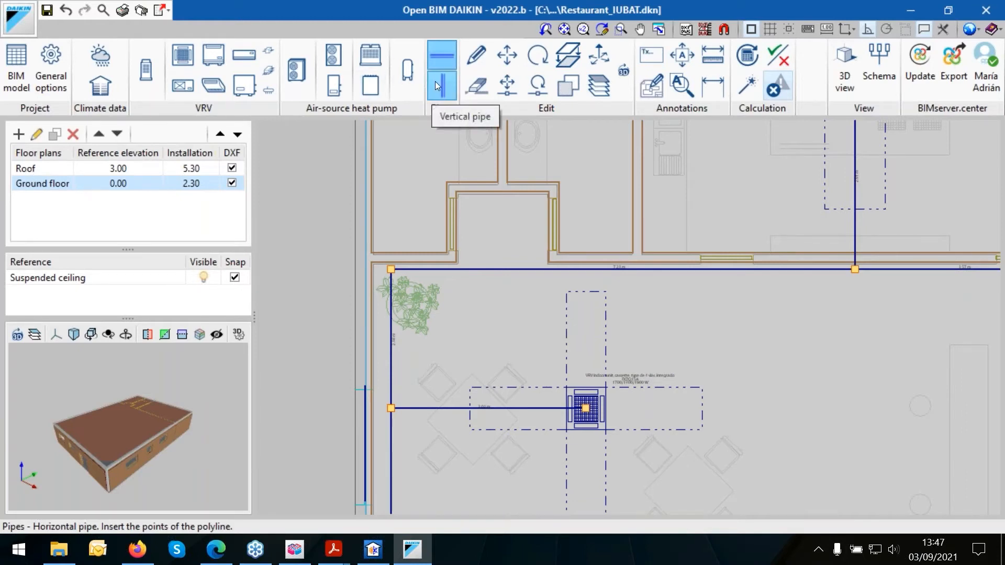
pyautogui.scroll(3, 473, 240)
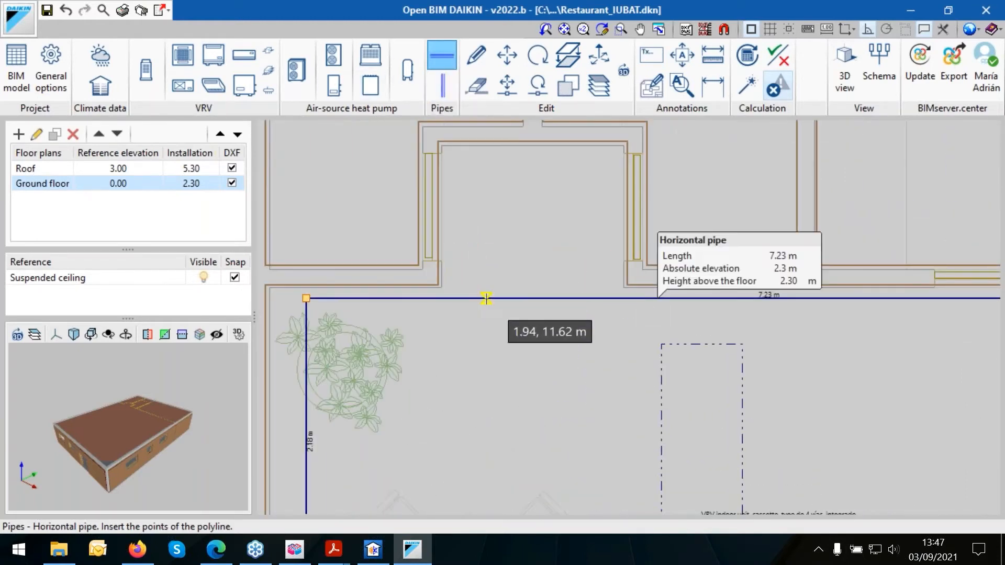
pyautogui.click(485, 298)
pyautogui.rightClick(476, 252)
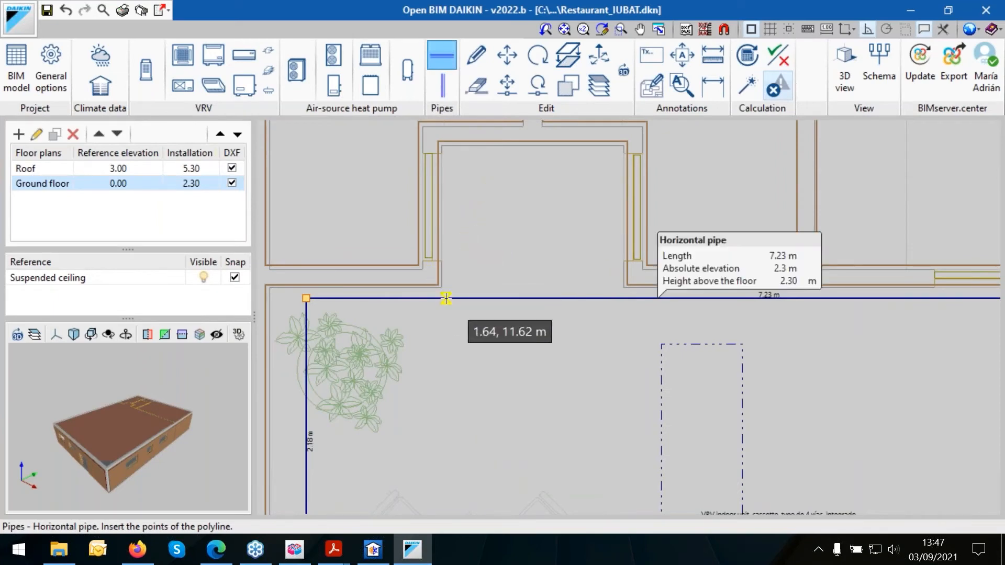
pyautogui.click(457, 297)
pyautogui.click(452, 214)
pyautogui.rightClick(453, 214)
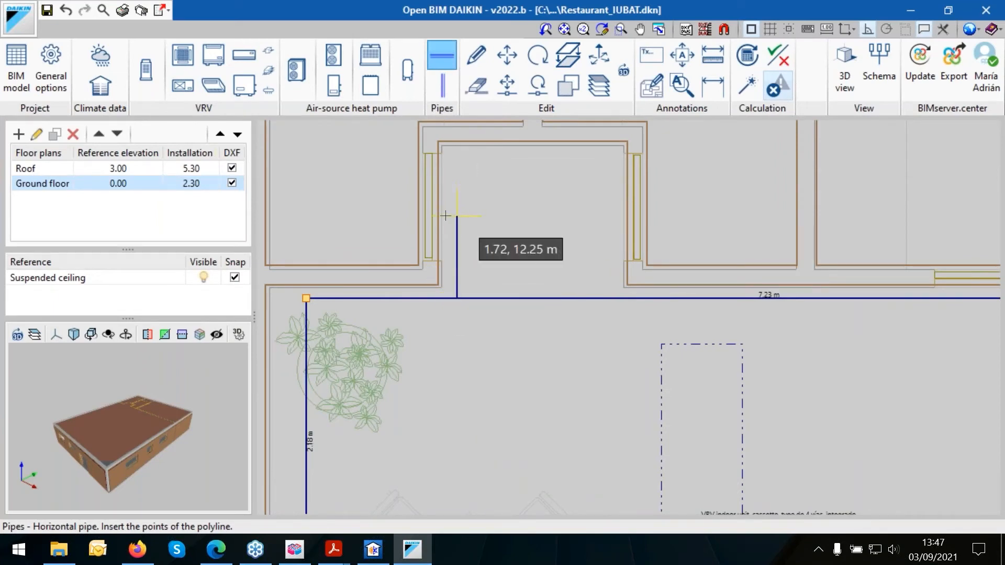
pyautogui.scroll(3, 471, 190)
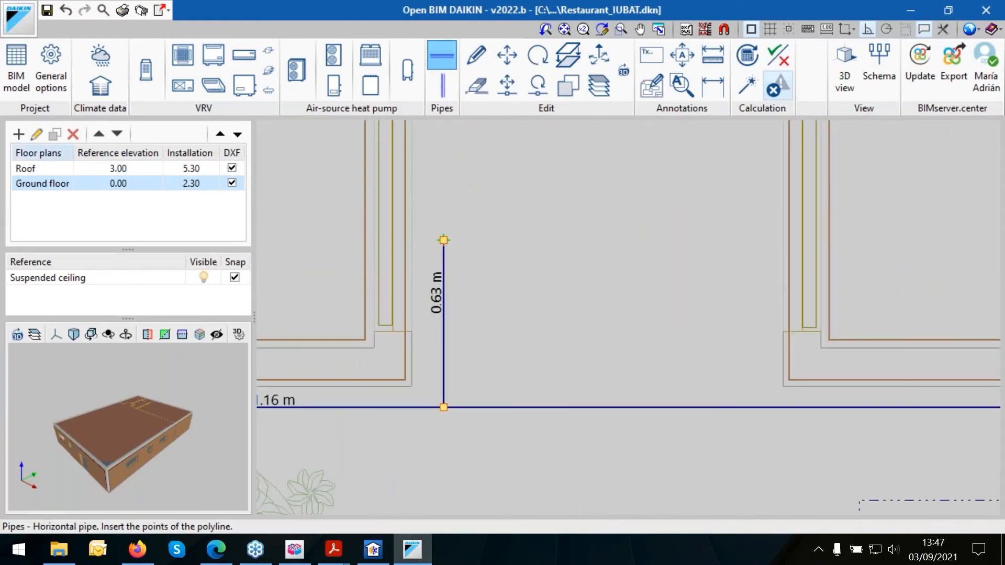
# Switch to the Roof floor plan and make the Ground floor plan visible in it.
pyautogui.click(37, 171)
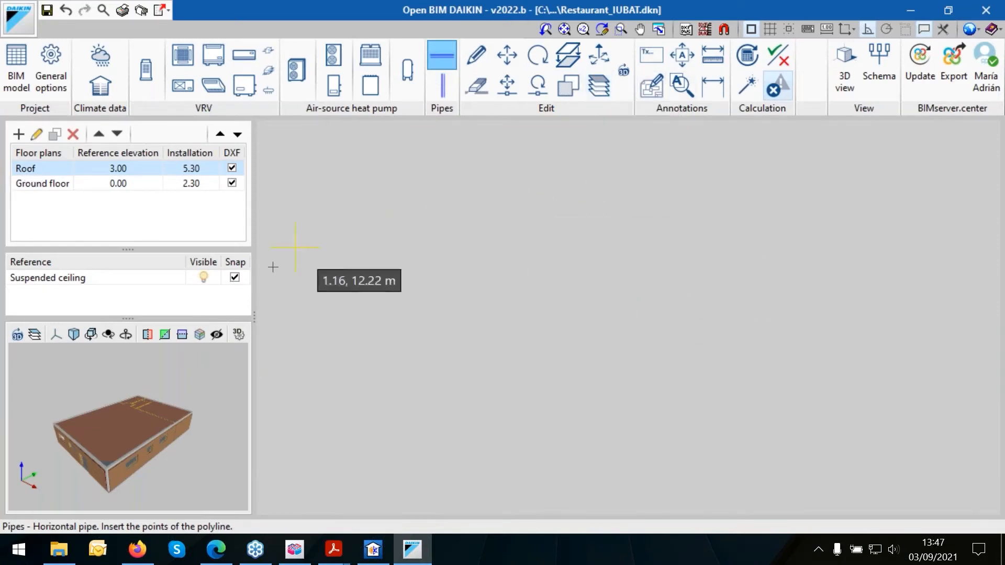
pyautogui.click(57, 190)
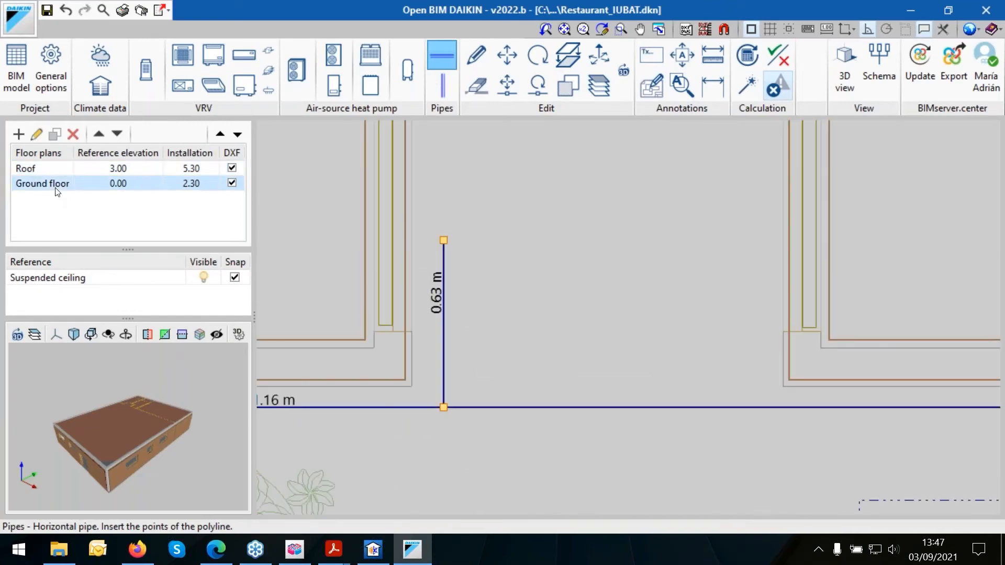
pyautogui.click(42, 170)
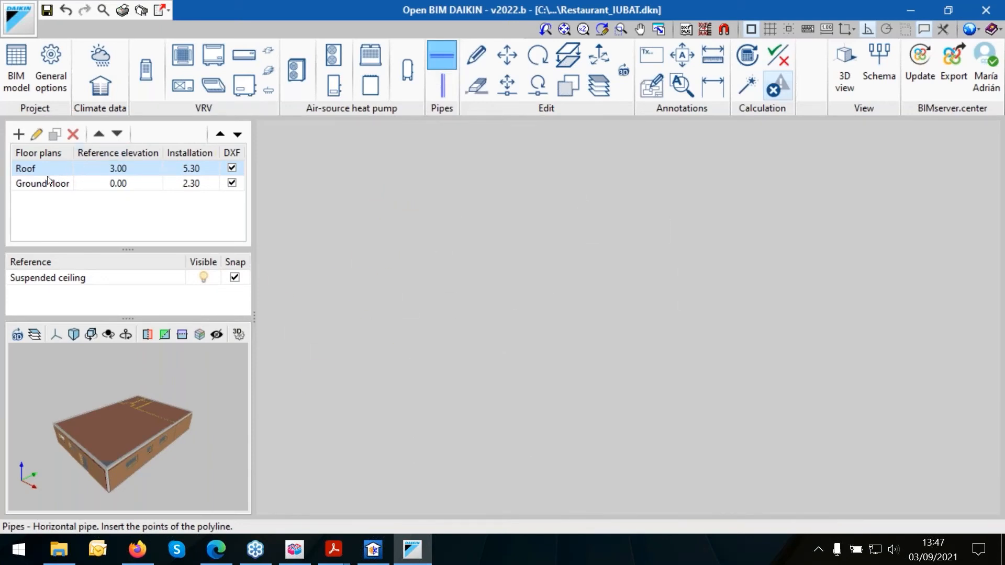
pyautogui.click(593, 83)
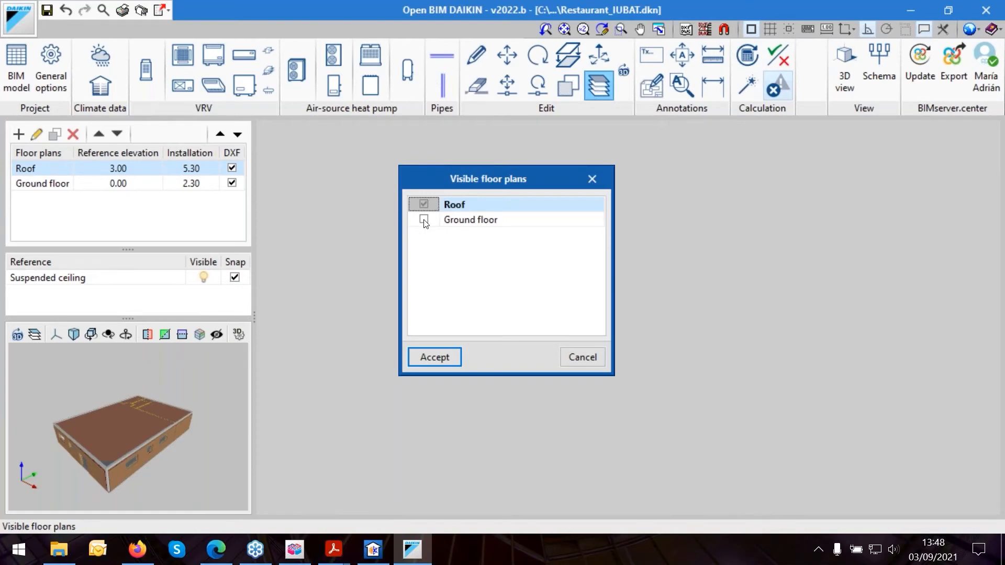
pyautogui.click(424, 220)
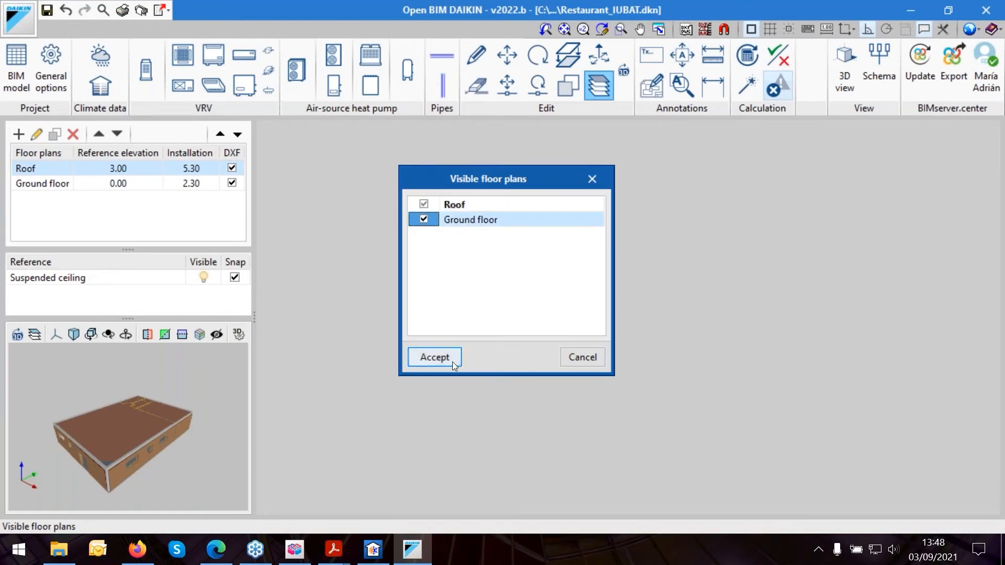
pyautogui.click(440, 358)
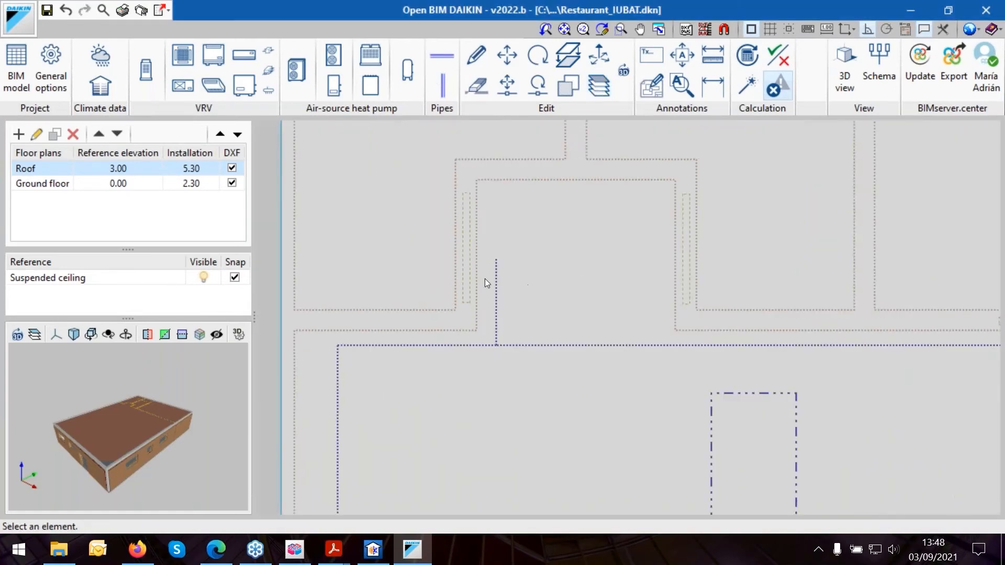
# Draw a horizontal roof pipe about 1.32 m long from the recess branch's free end, crossing over the ground floor main pipe.
pyautogui.scroll(3, 496, 278)
pyautogui.scroll(-9, 474, 231)
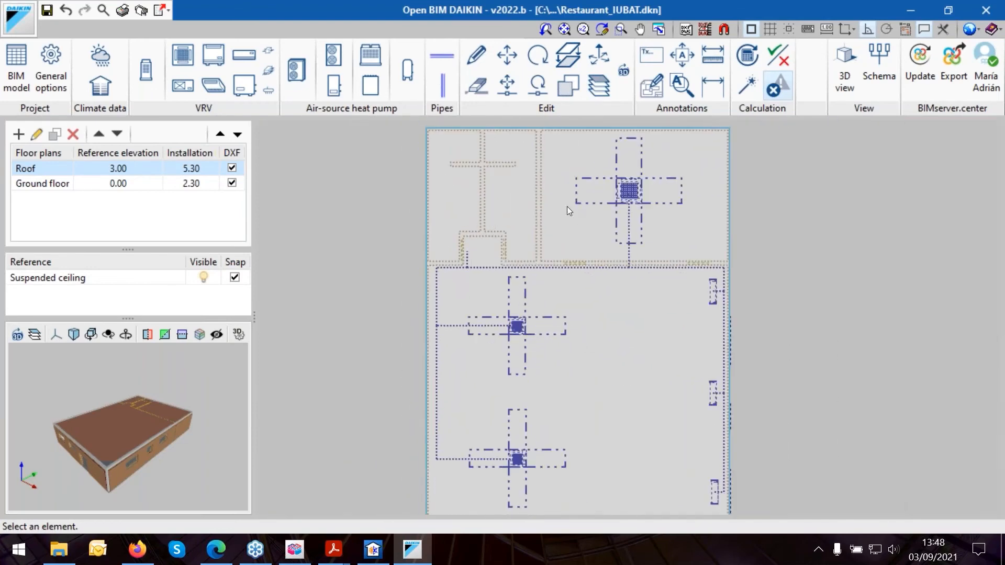
pyautogui.scroll(5, 457, 241)
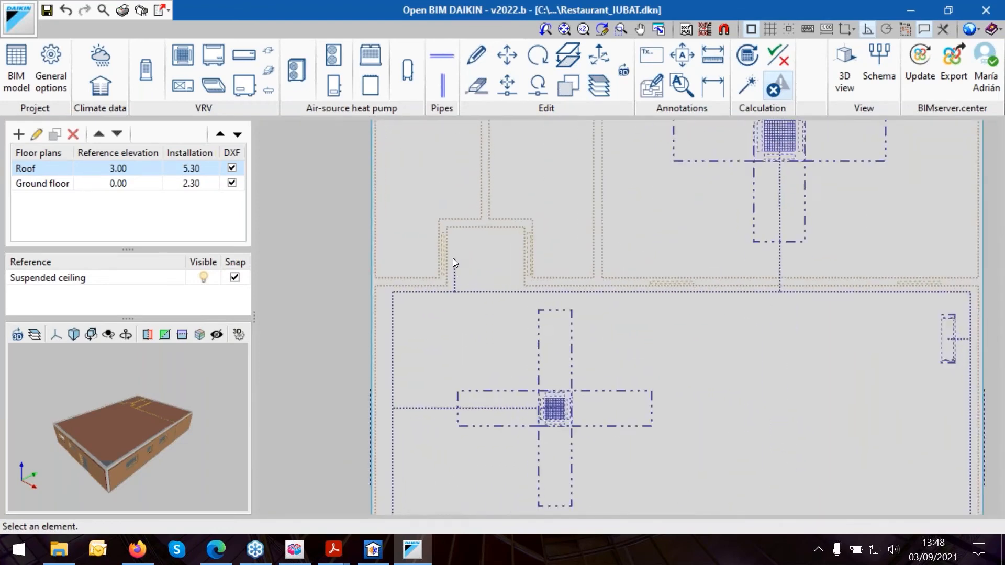
pyautogui.click(436, 55)
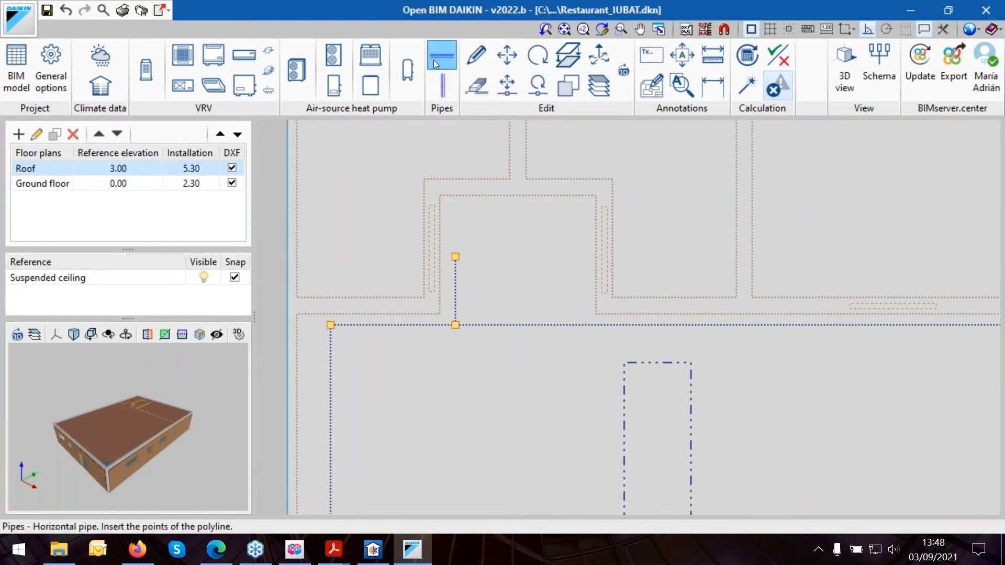
pyautogui.click(455, 257)
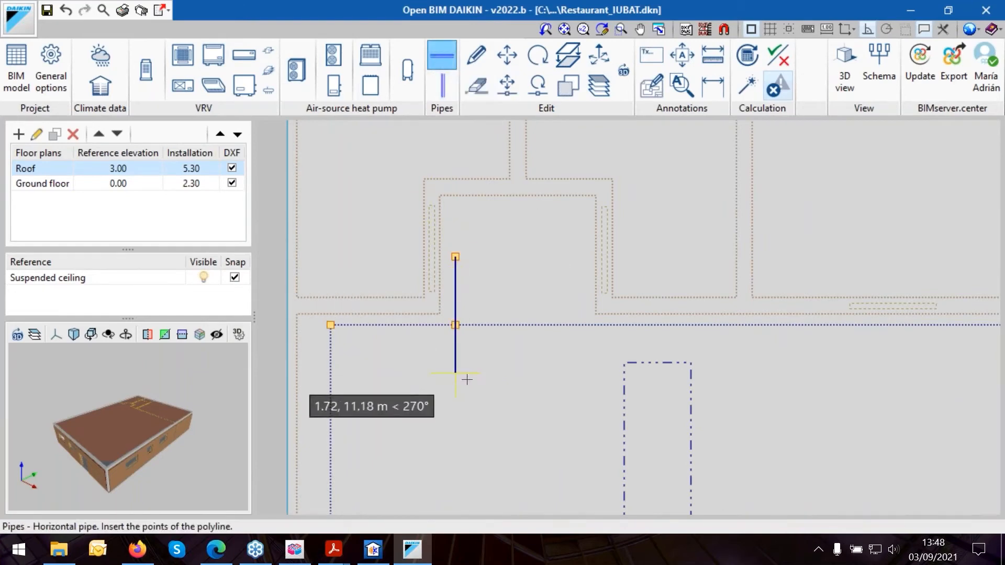
pyautogui.click(455, 400)
pyautogui.scroll(1, 497, 262)
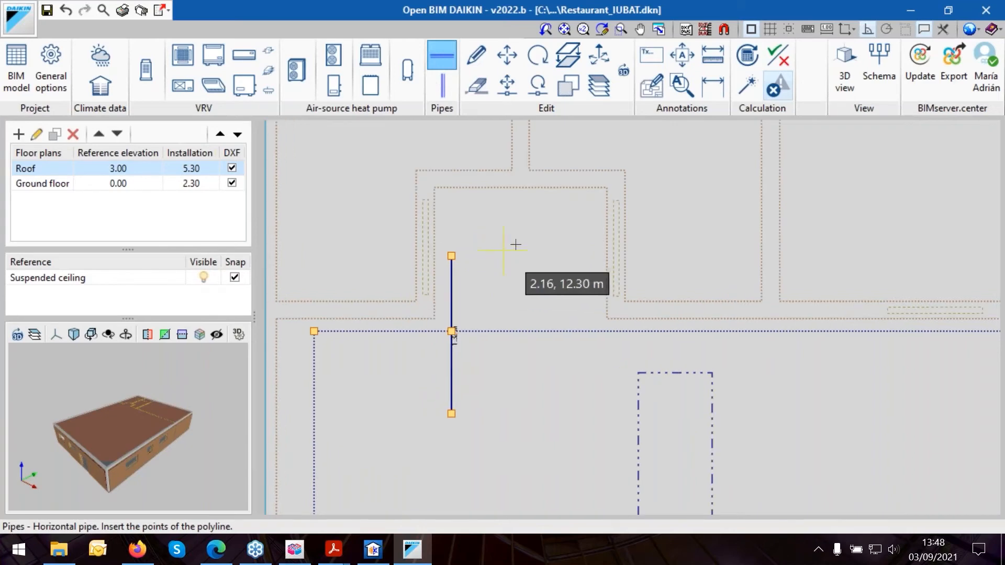
pyautogui.scroll(-3, 520, 234)
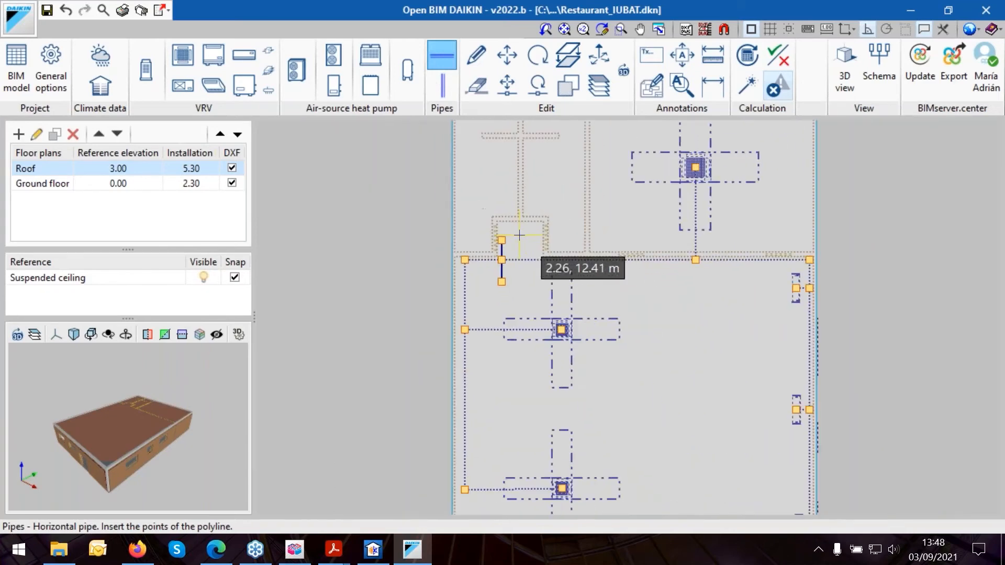
# Hide the Ground floor plan from the Roof view.
pyautogui.click(600, 90)
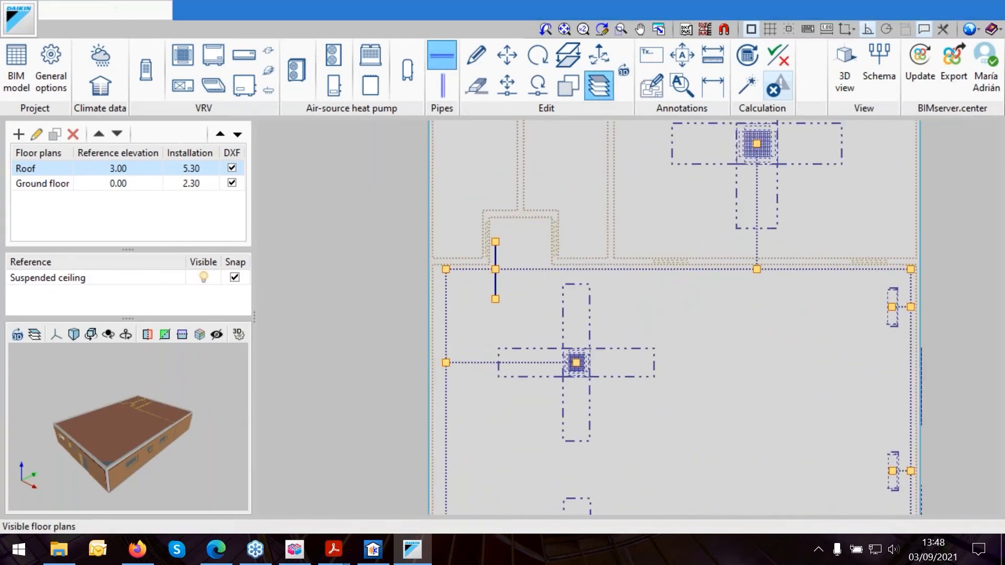
pyautogui.click(424, 219)
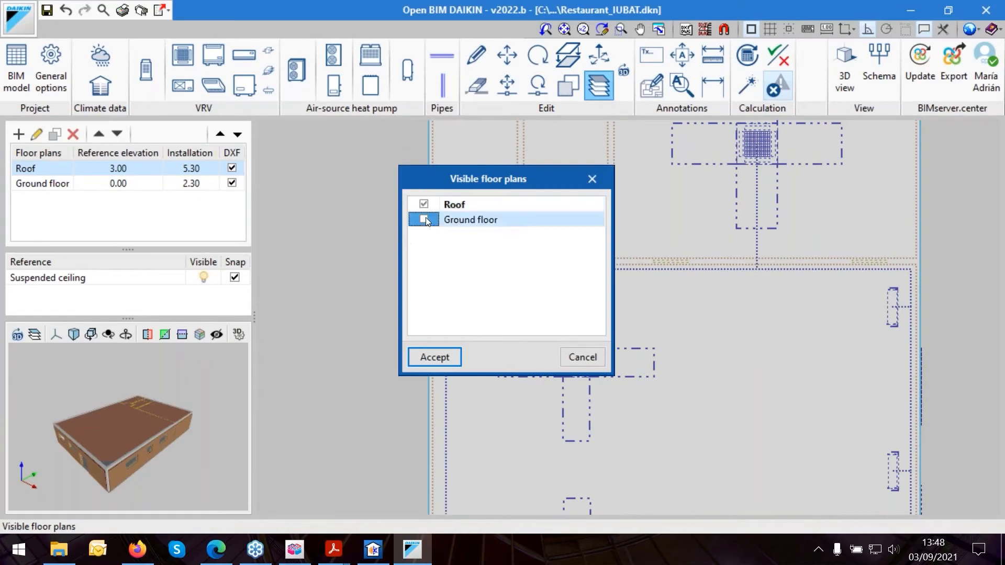
pyautogui.click(436, 362)
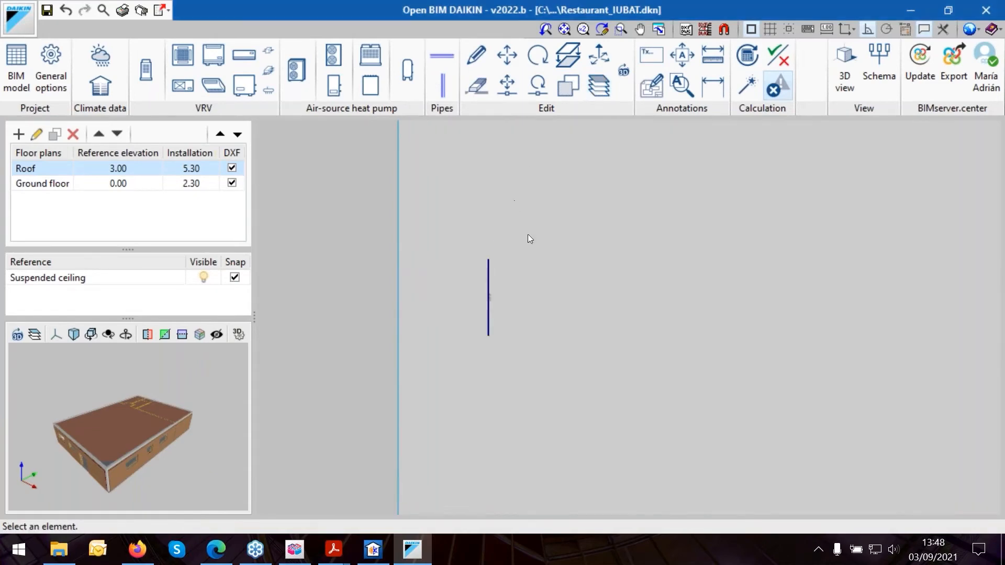
# Insert a vertical pipe at the roof pipe's end above the recess branch, and check it on both floor plans.
pyautogui.click(442, 90)
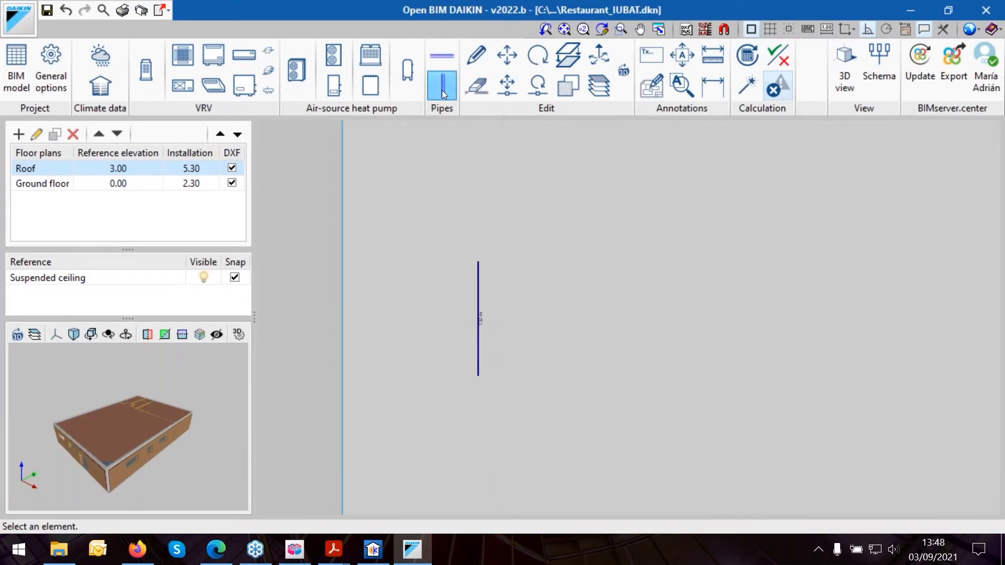
pyautogui.click(487, 266)
pyautogui.scroll(3, 487, 262)
pyautogui.click(39, 185)
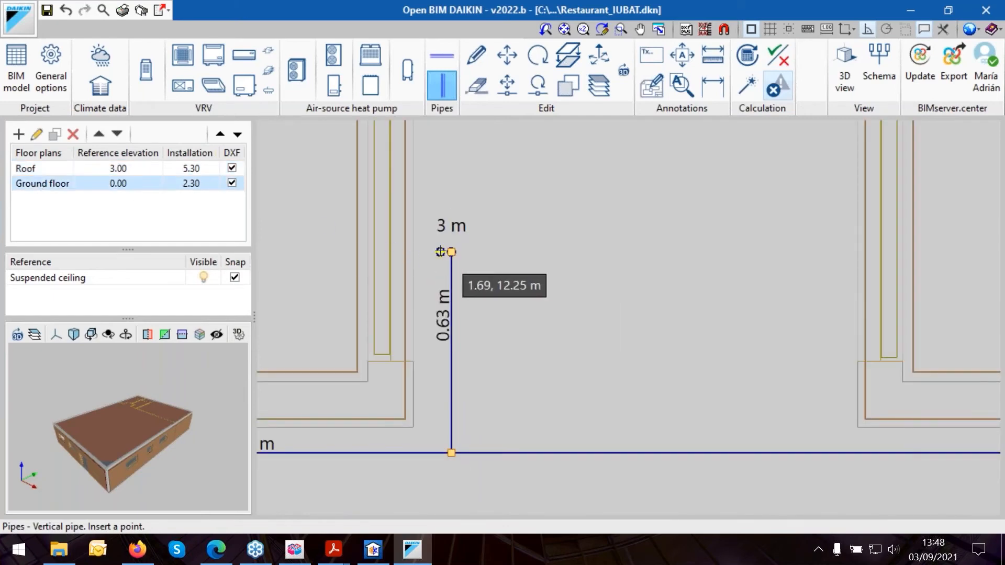
pyautogui.click(39, 169)
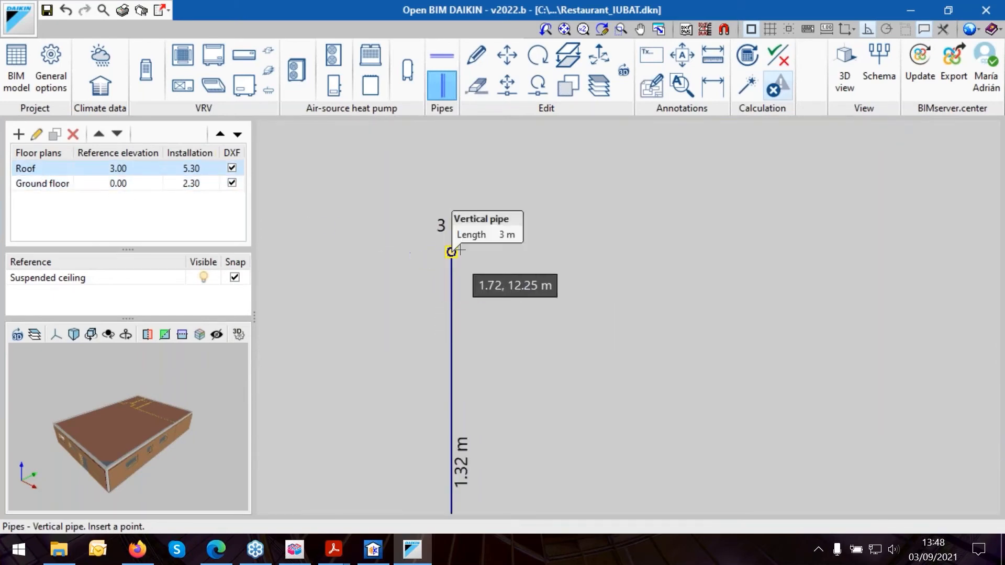
pyautogui.scroll(-3, 547, 227)
pyautogui.scroll(1, 634, 359)
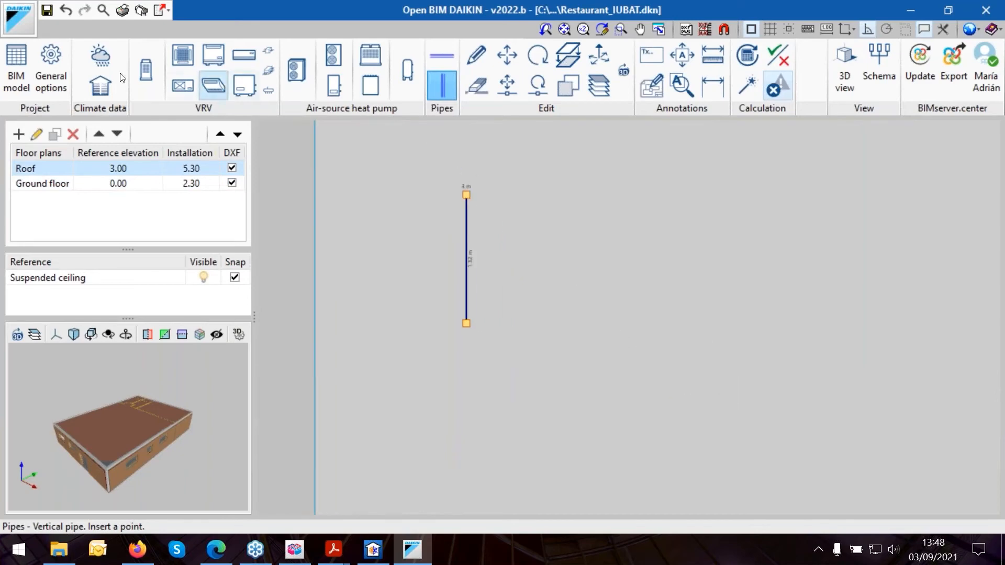
# Place a two-pipe heat pump Mini VRV IV Compact RXYSCQ4TV1 outdoor unit at the roof pipe's end away from the riser, and switch to the Ground floor plan.
pyautogui.click(152, 76)
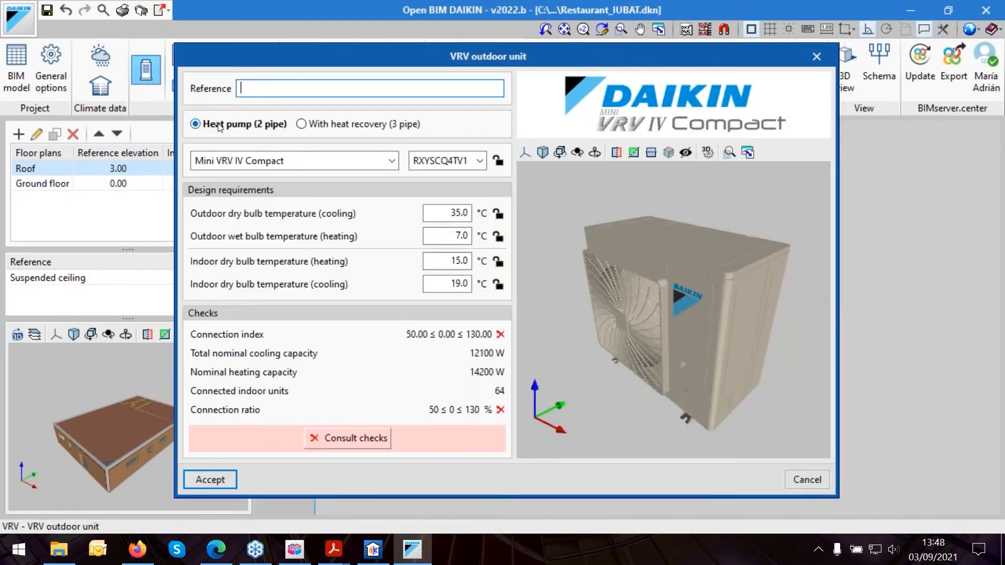
pyautogui.click(220, 481)
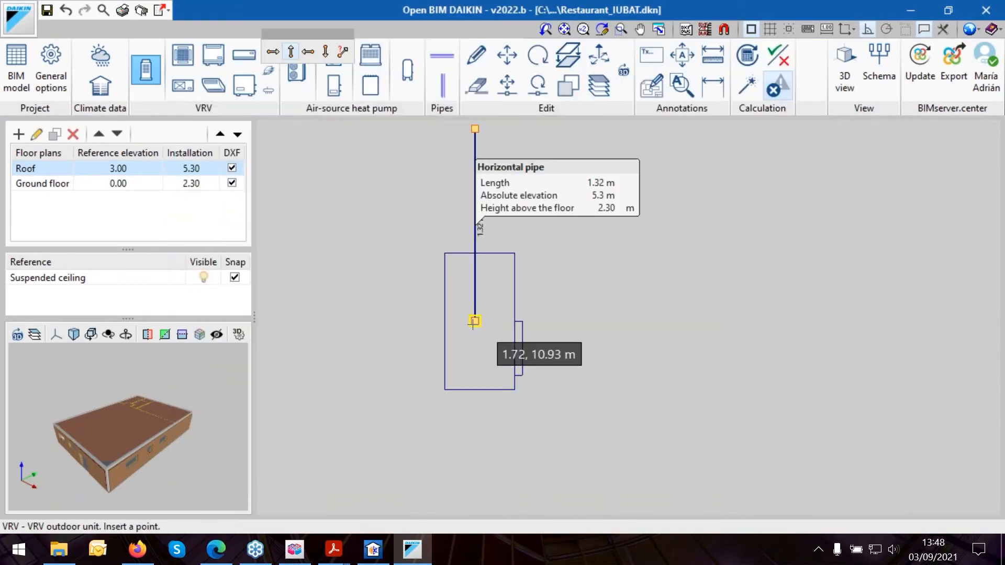
pyautogui.click(474, 322)
pyautogui.scroll(-2, 549, 352)
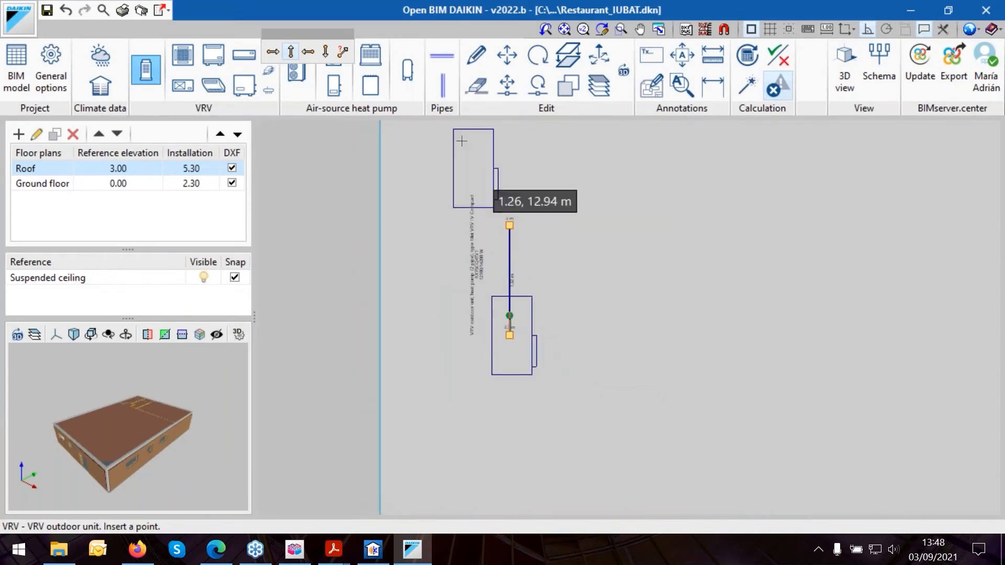
pyautogui.click(60, 185)
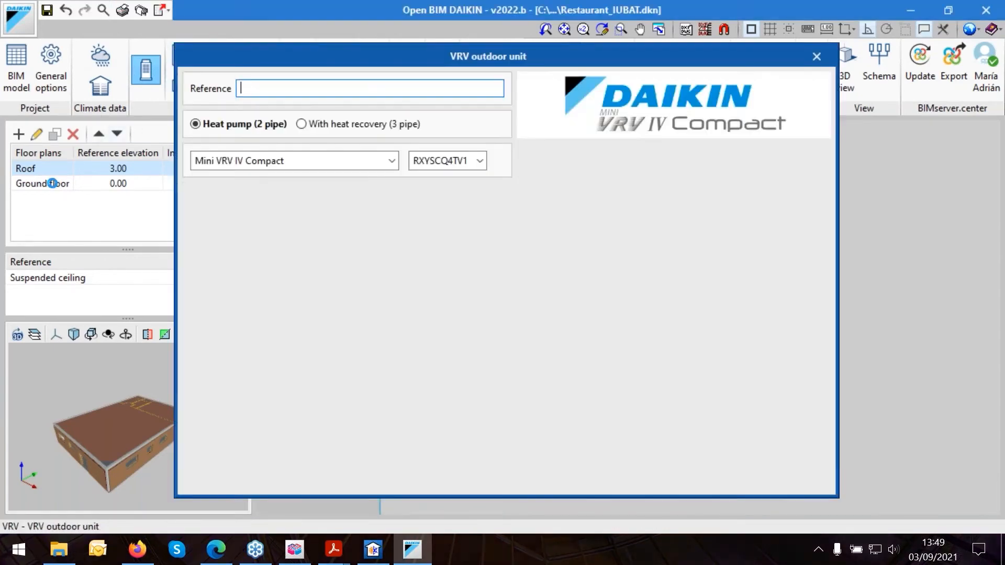
pyautogui.press('Escape')
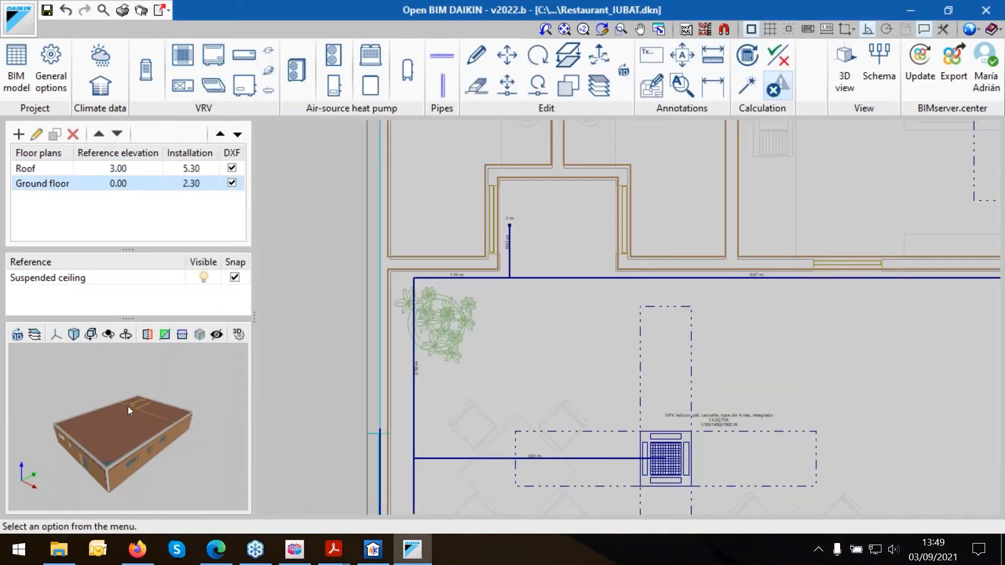
# Hide the Thermal loads and Restaurant_Initiator models in the 3D view and inspect how the pipes connect the units.
pyautogui.click(846, 79)
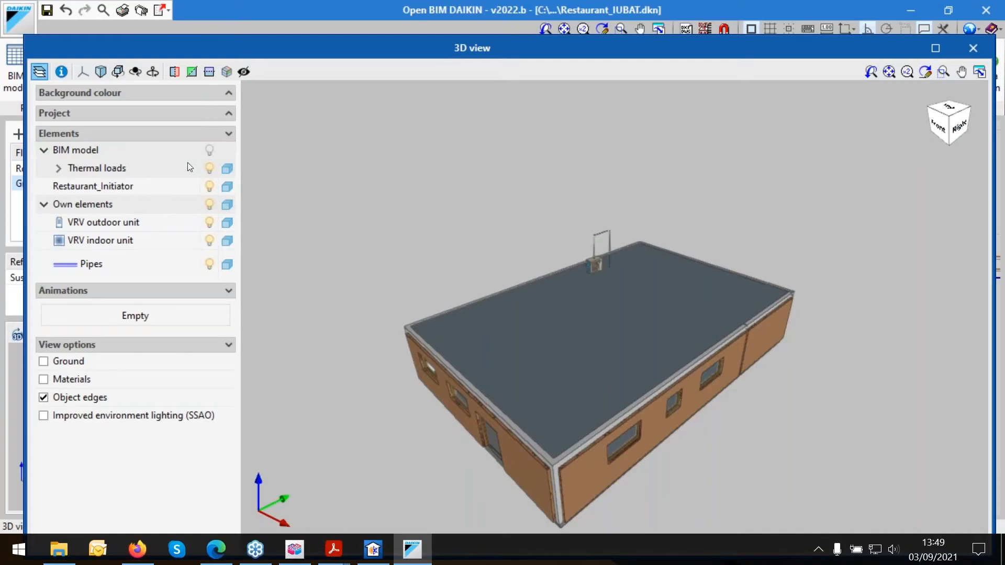
pyautogui.click(212, 168)
pyautogui.click(212, 187)
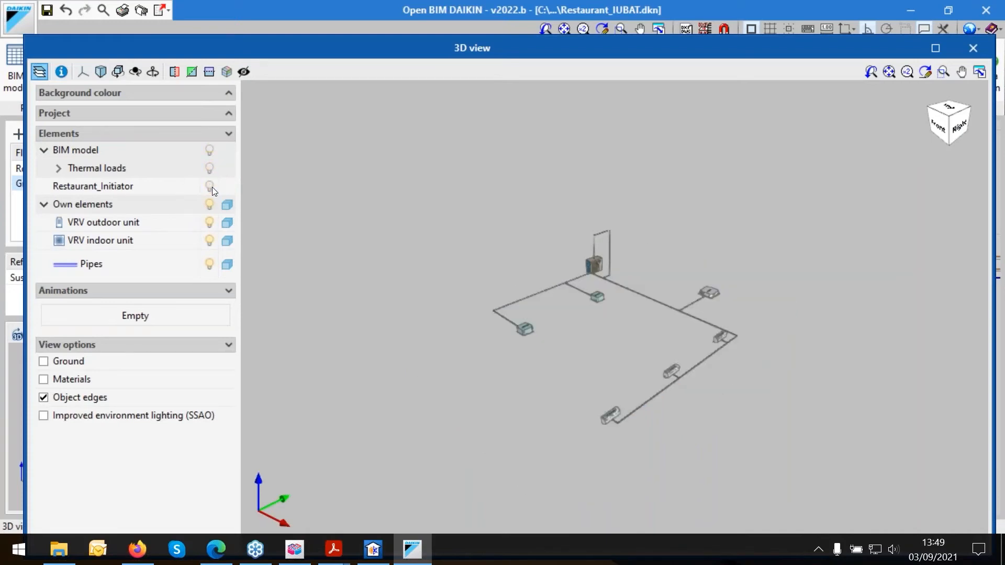
pyautogui.scroll(5, 712, 317)
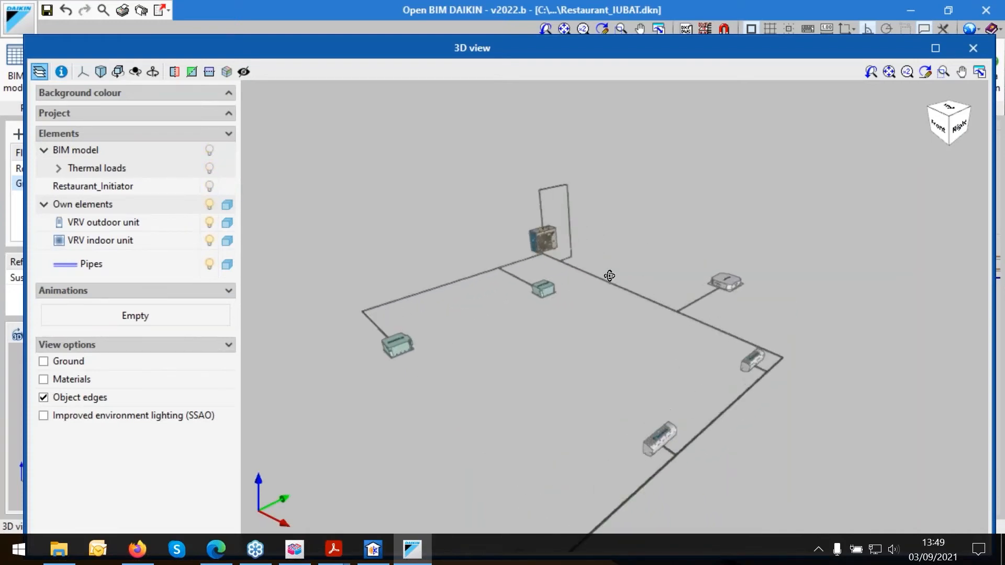
pyautogui.moveTo(609, 277); pyautogui.dragTo(588, 251, button='middle')
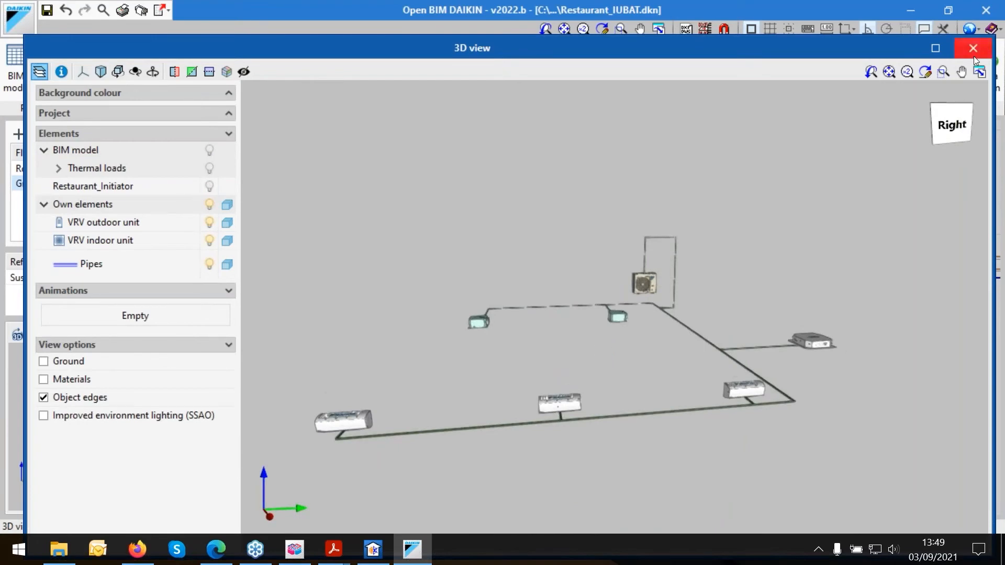
pyautogui.click(973, 50)
# Set the absolute elevation of the horizontal pipe on the Roof floor plan to 3 m.
pyautogui.click(45, 170)
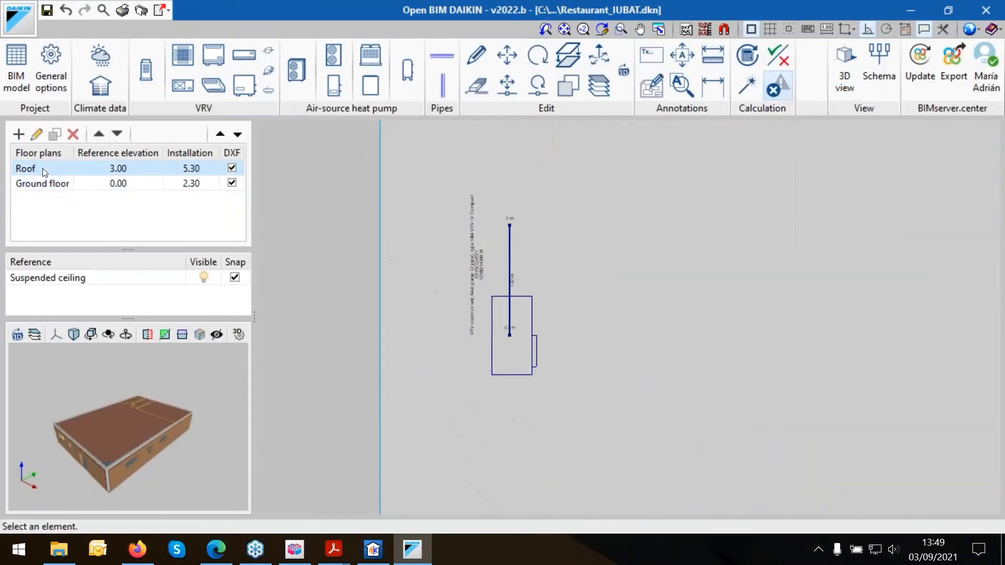
pyautogui.scroll(4, 525, 273)
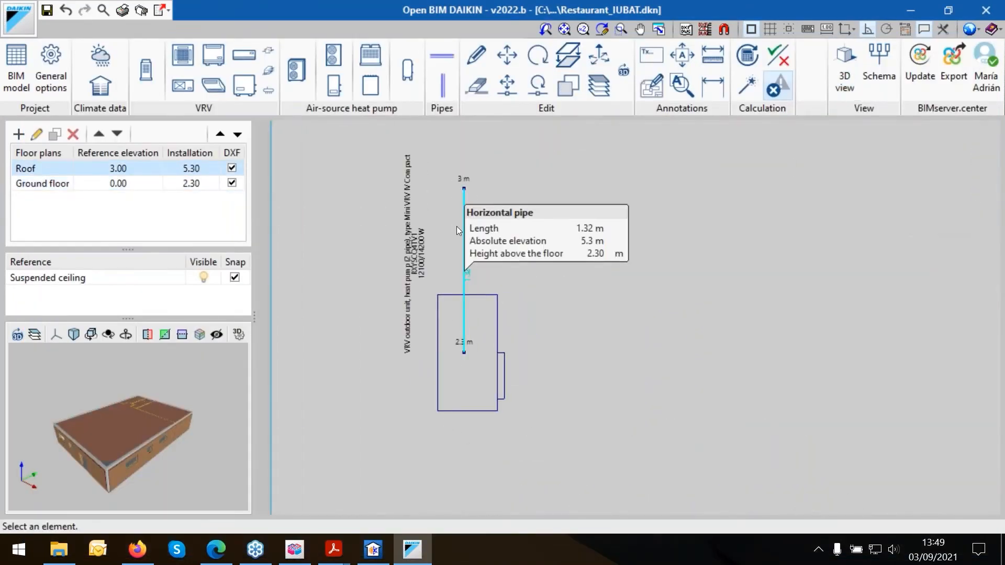
pyautogui.scroll(2, 456, 226)
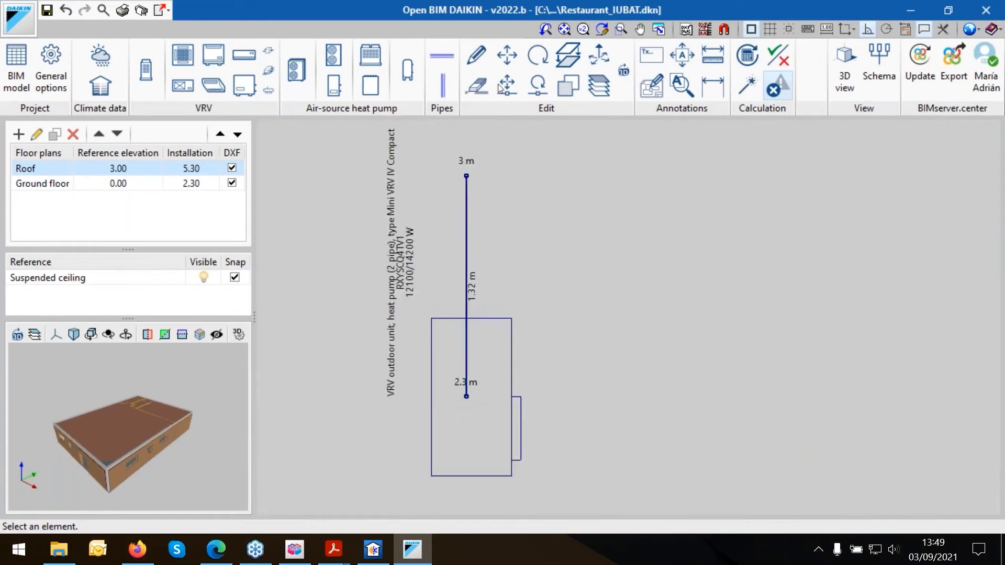
pyautogui.click(483, 56)
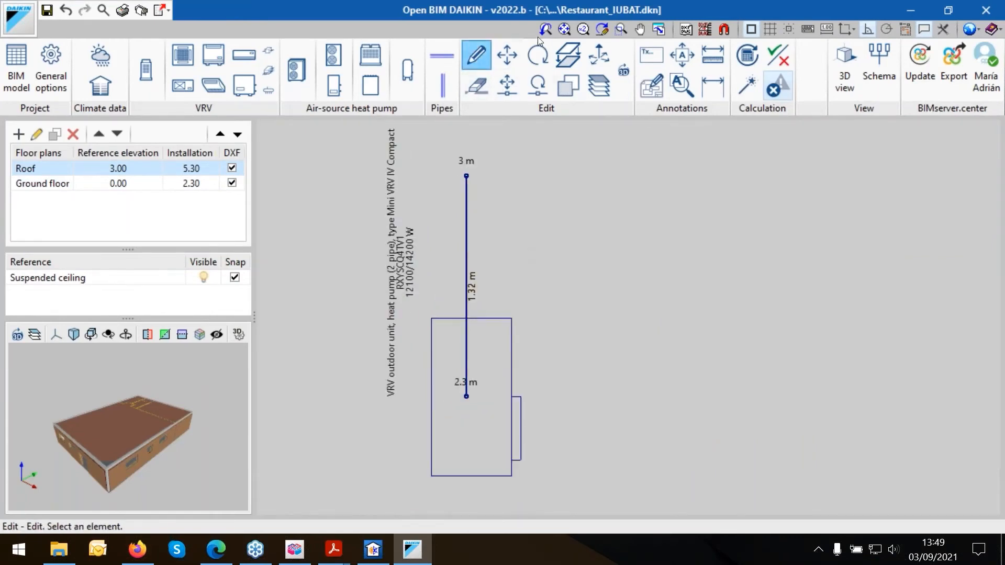
pyautogui.click(605, 61)
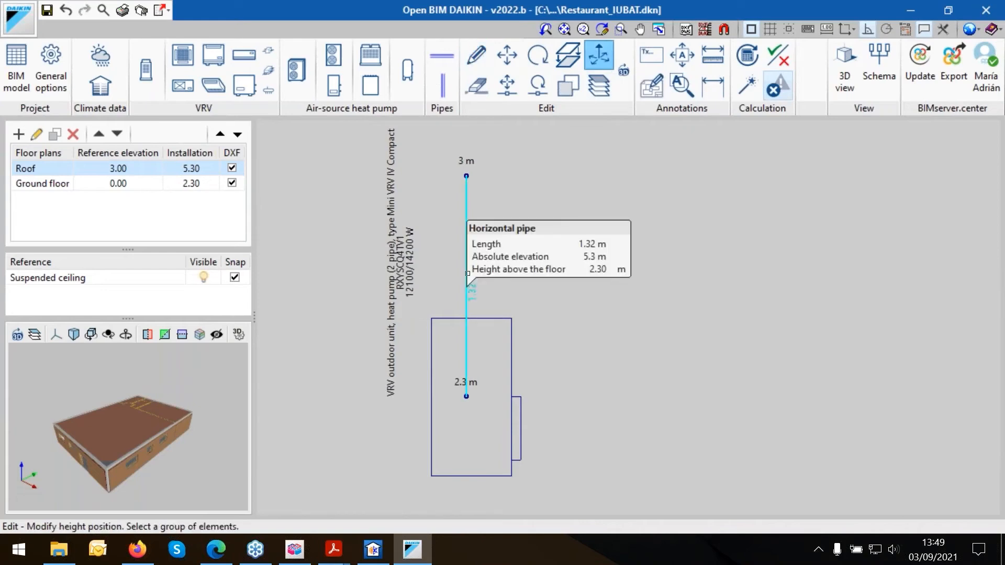
pyautogui.click(467, 273)
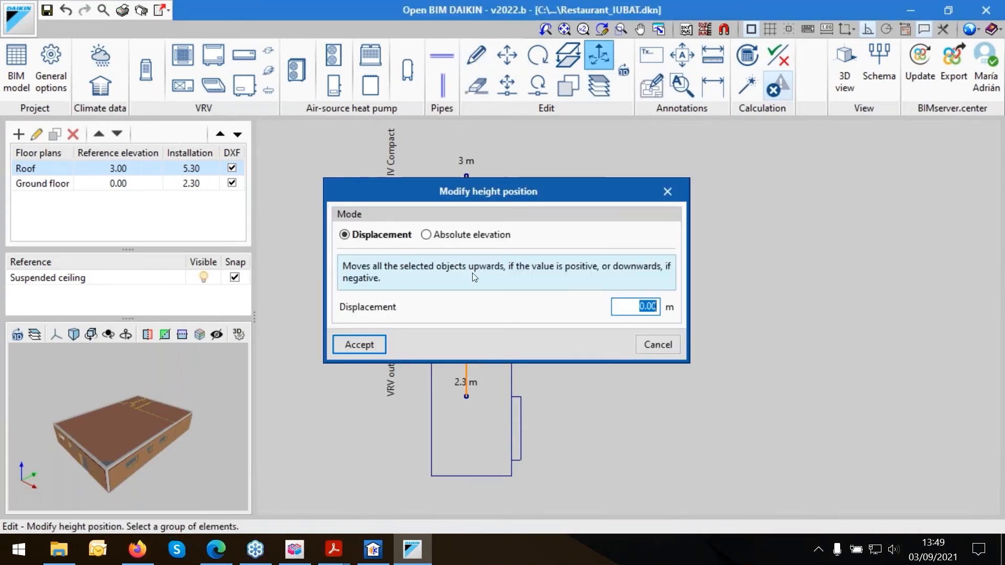
pyautogui.click(449, 240)
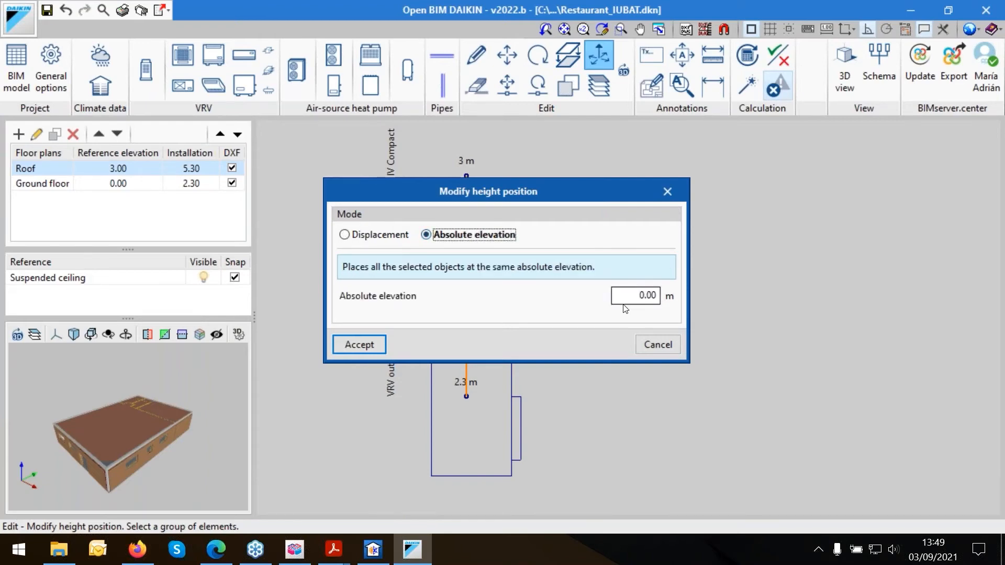
pyautogui.write('3')
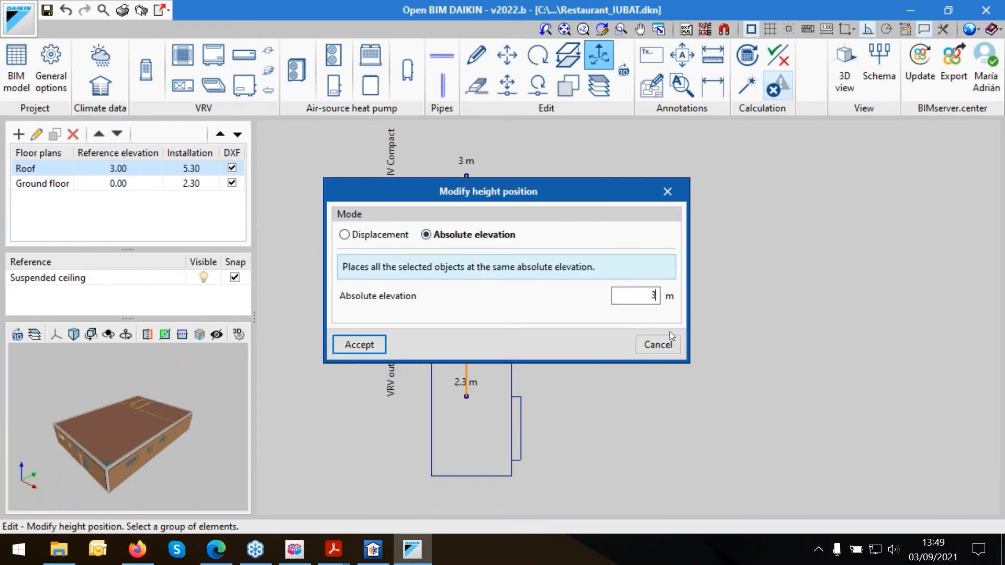
pyautogui.click(360, 346)
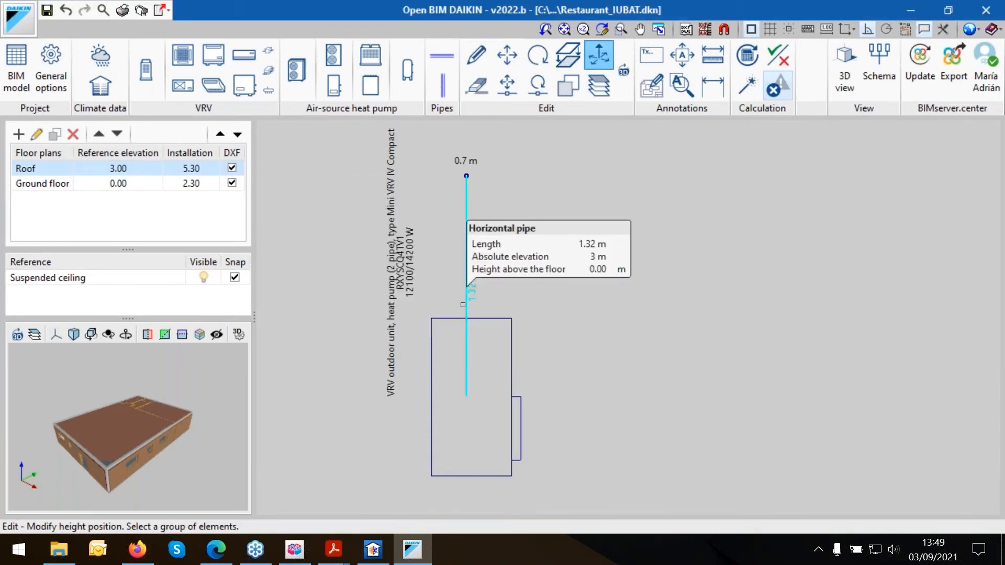
# Run the automatic design of the VRV installation and inspect the sized units, pipes and Y joints in 3D.
pyautogui.click(751, 83)
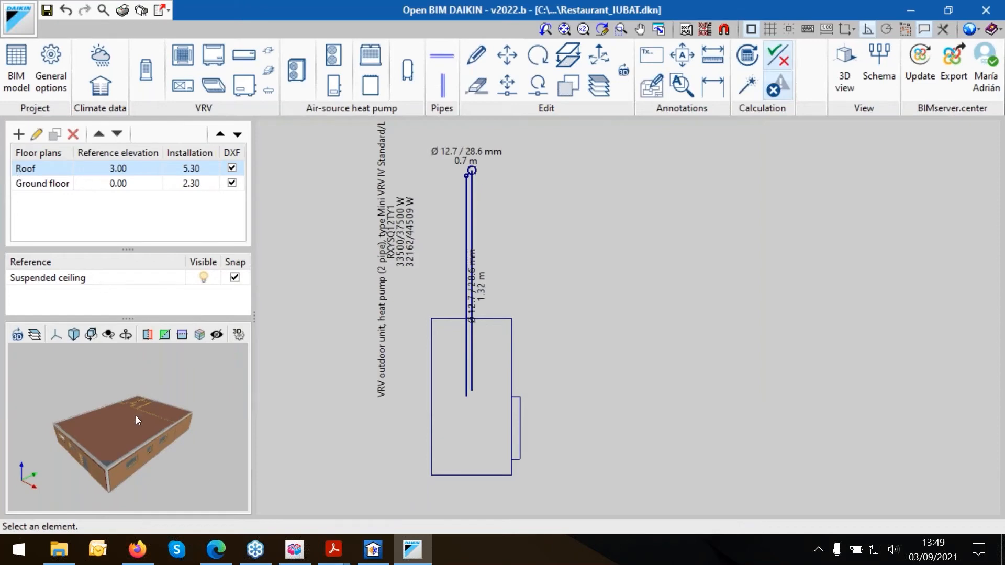
pyautogui.scroll(2, 136, 416)
pyautogui.scroll(1, 451, 262)
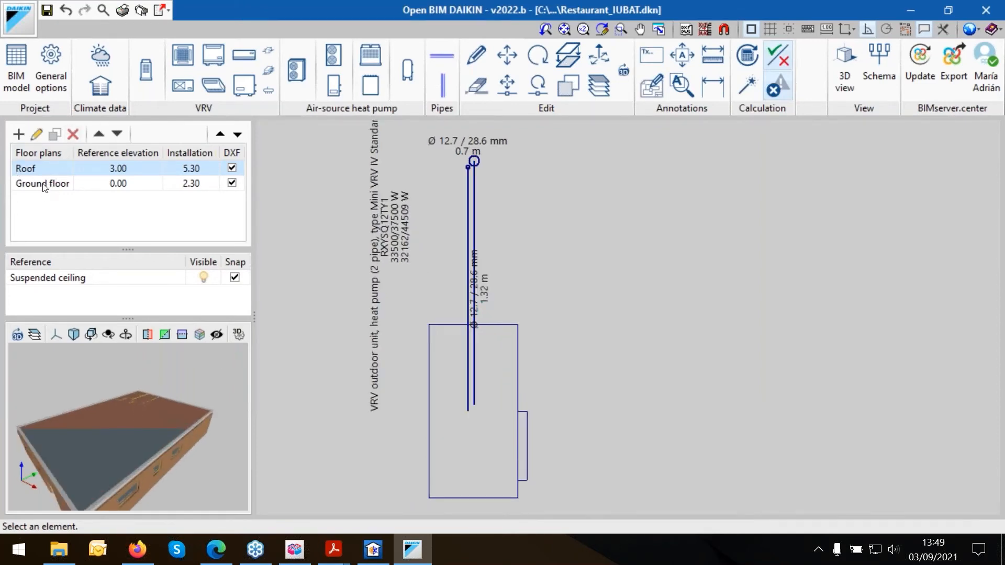
pyautogui.click(849, 78)
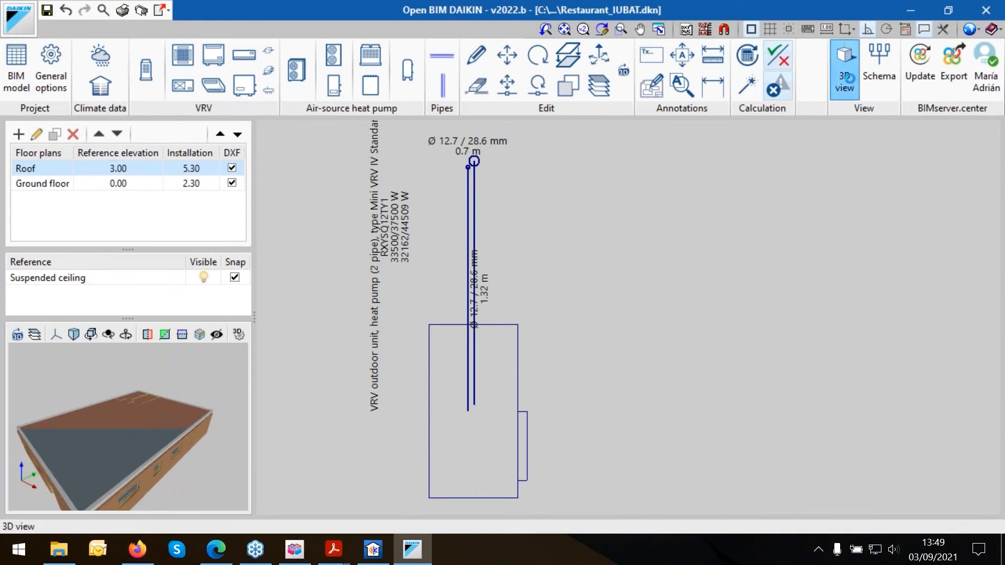
pyautogui.scroll(3, 605, 293)
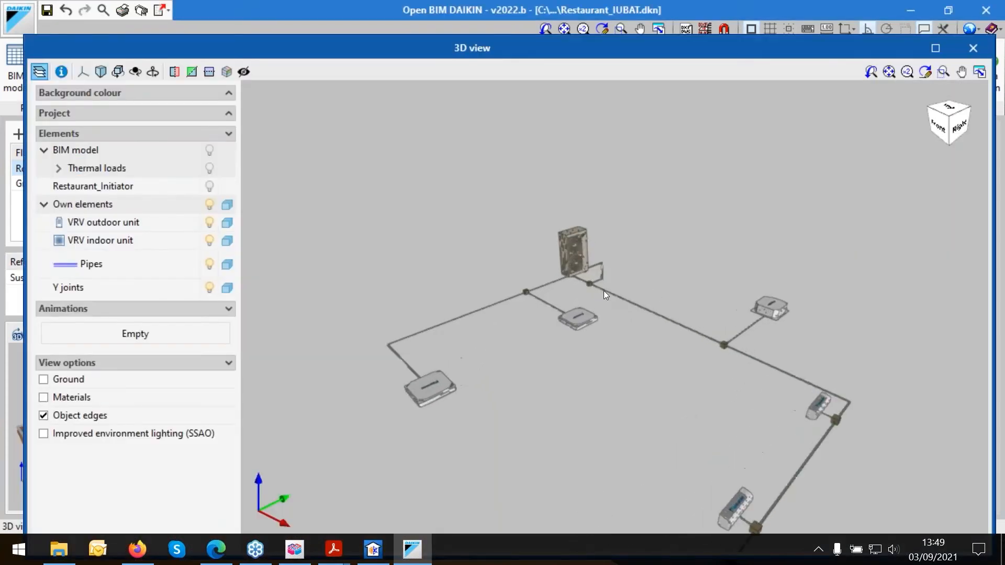
pyautogui.click(975, 48)
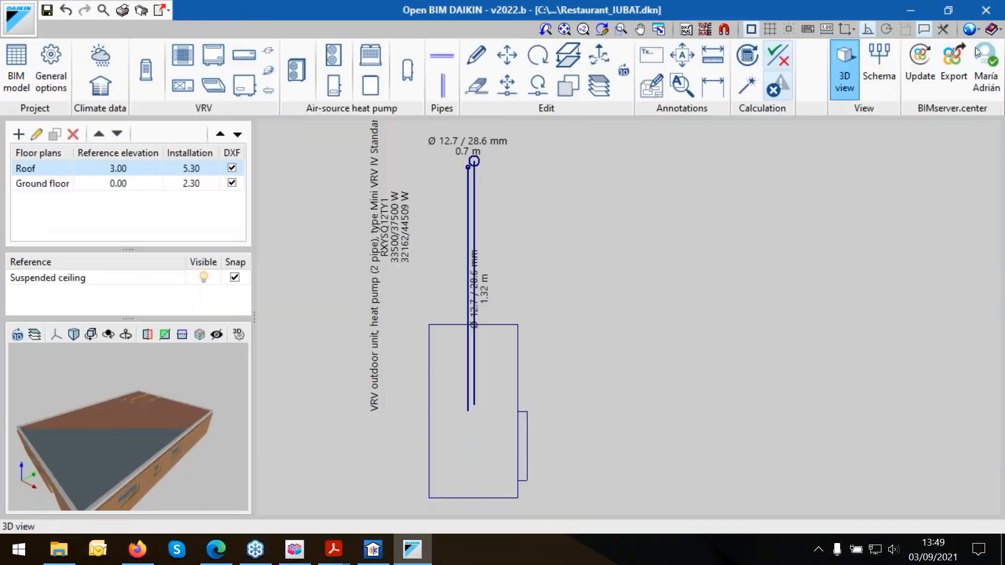
# Examine the sized pipe network on the Ground floor plan and review the kitchen cassette's model, thermal loads and capacity checks.
pyautogui.click(47, 183)
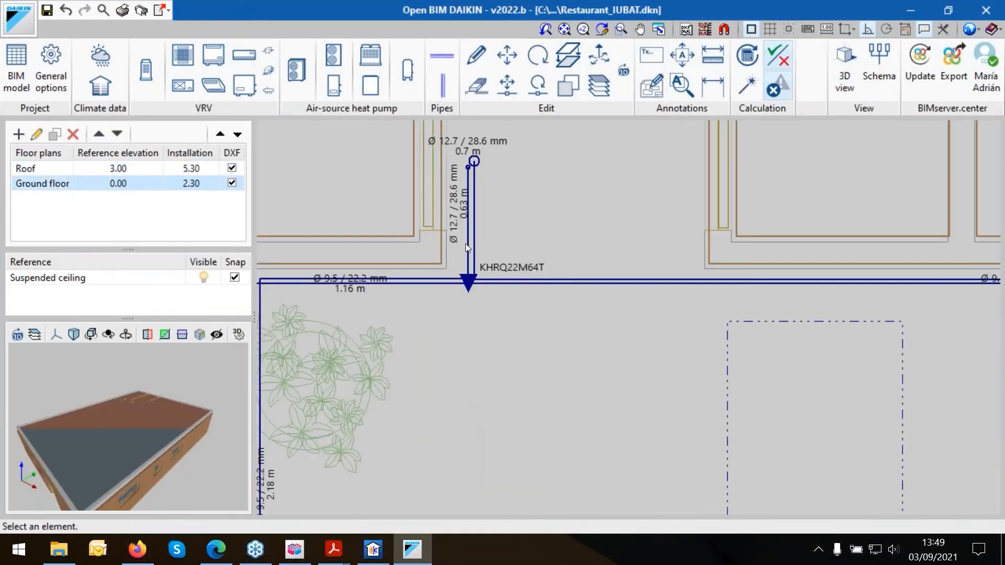
pyautogui.scroll(-6, 467, 248)
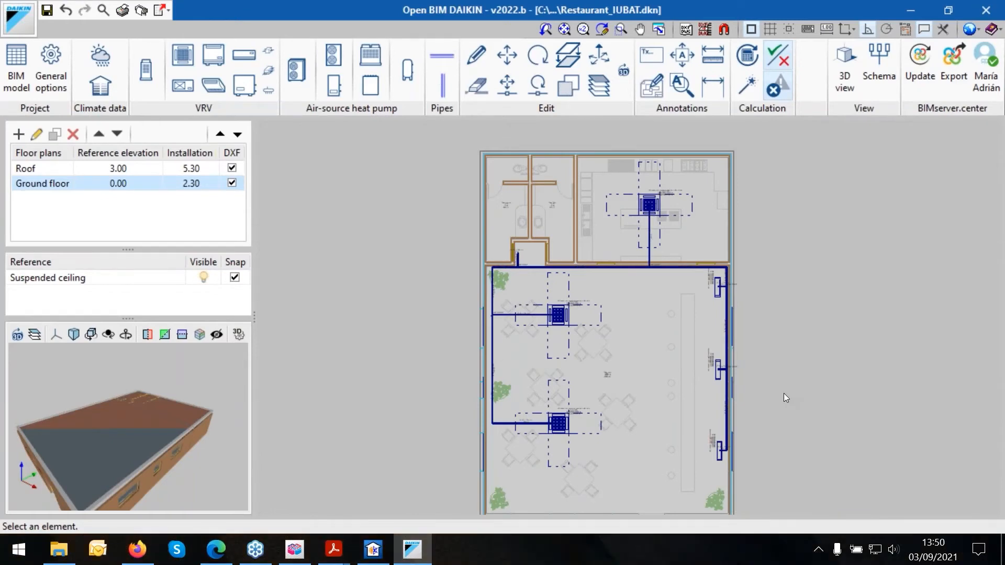
pyautogui.scroll(5, 785, 394)
pyautogui.scroll(-2, 784, 394)
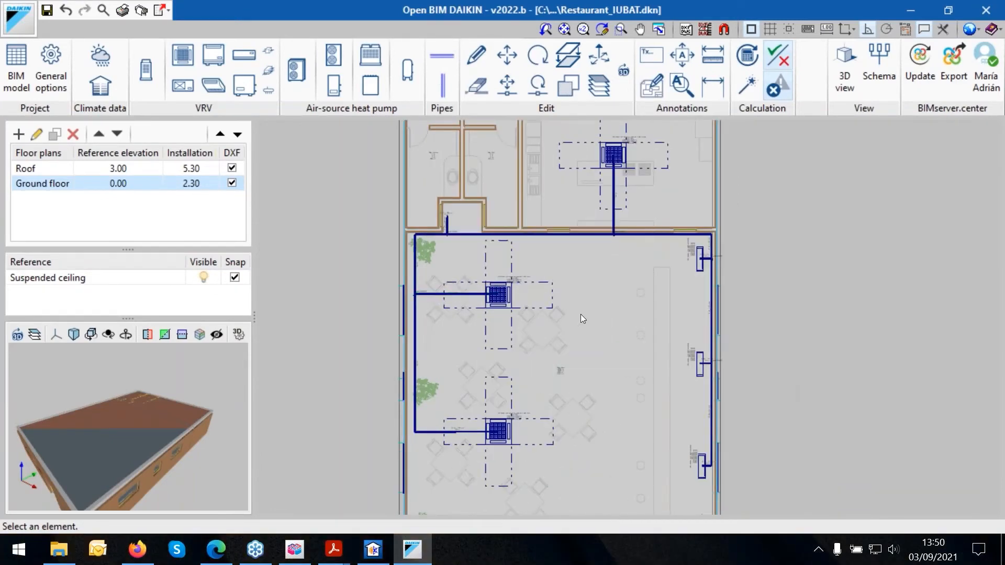
pyautogui.scroll(-2, 582, 315)
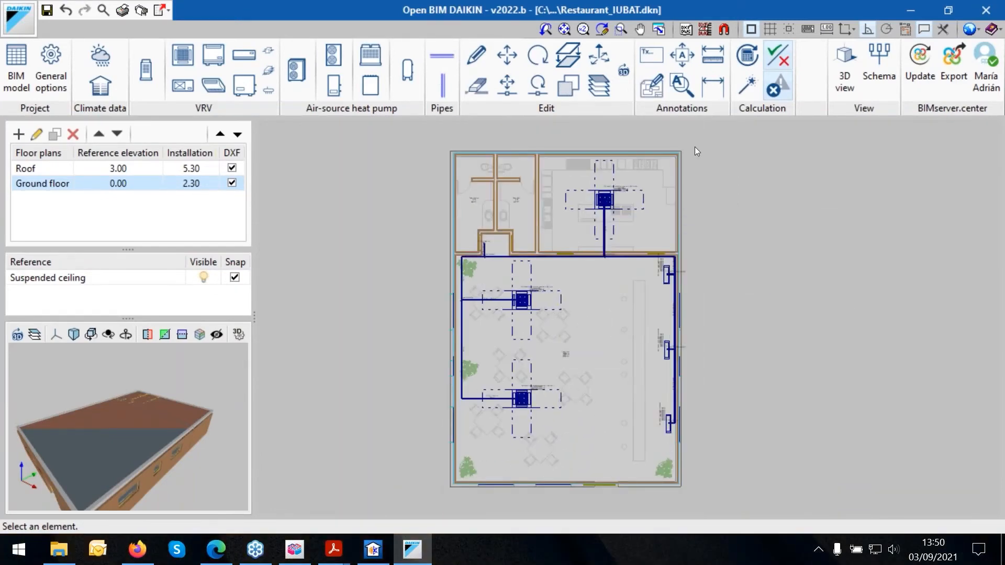
pyautogui.moveTo(603, 212)
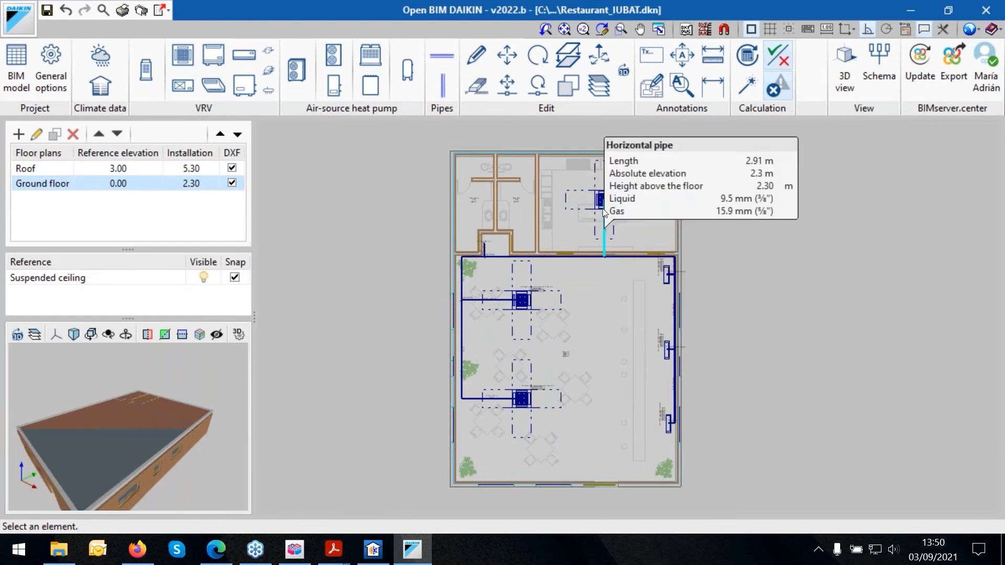
pyautogui.scroll(2, 606, 200)
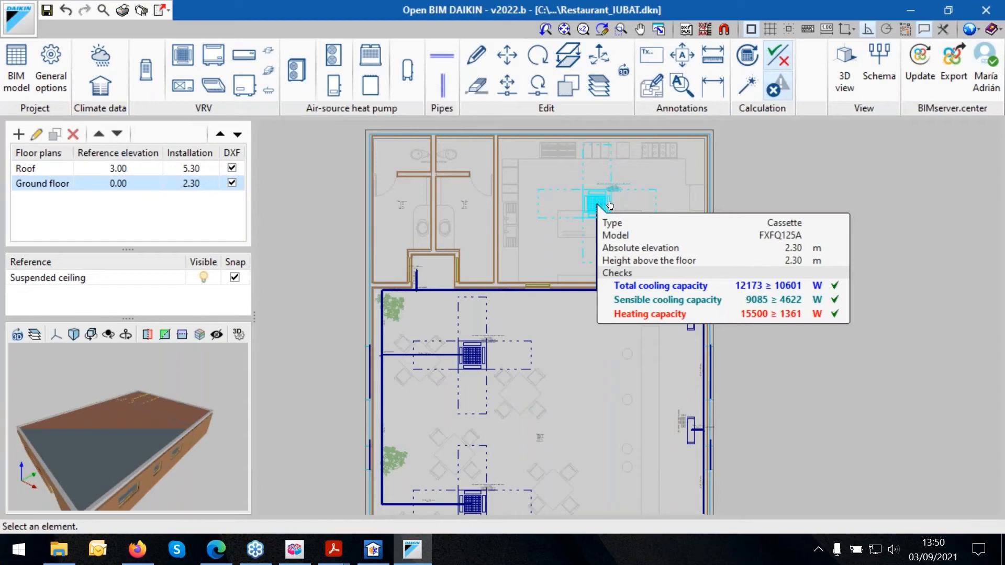
pyautogui.click(609, 205)
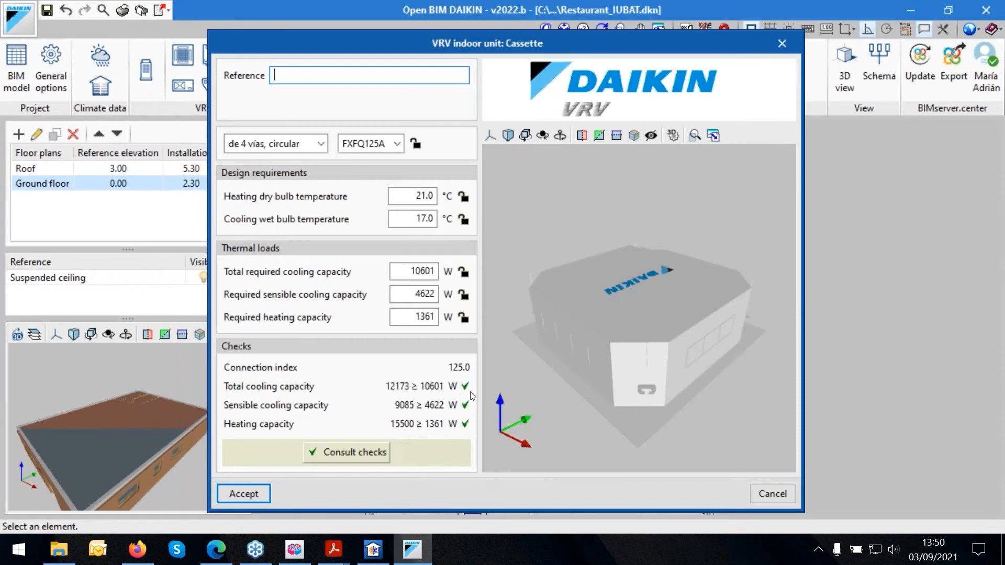
pyautogui.click(247, 495)
pyautogui.scroll(-4, 467, 201)
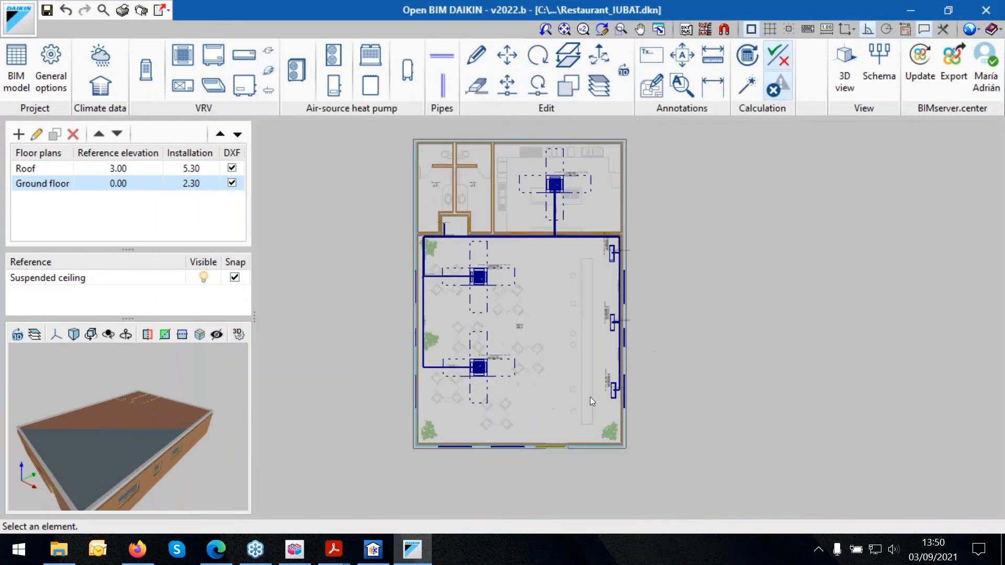
# Review the thermal loads and design parameters of the Dining room space.
pyautogui.scroll(3, 590, 396)
pyautogui.scroll(1, 527, 259)
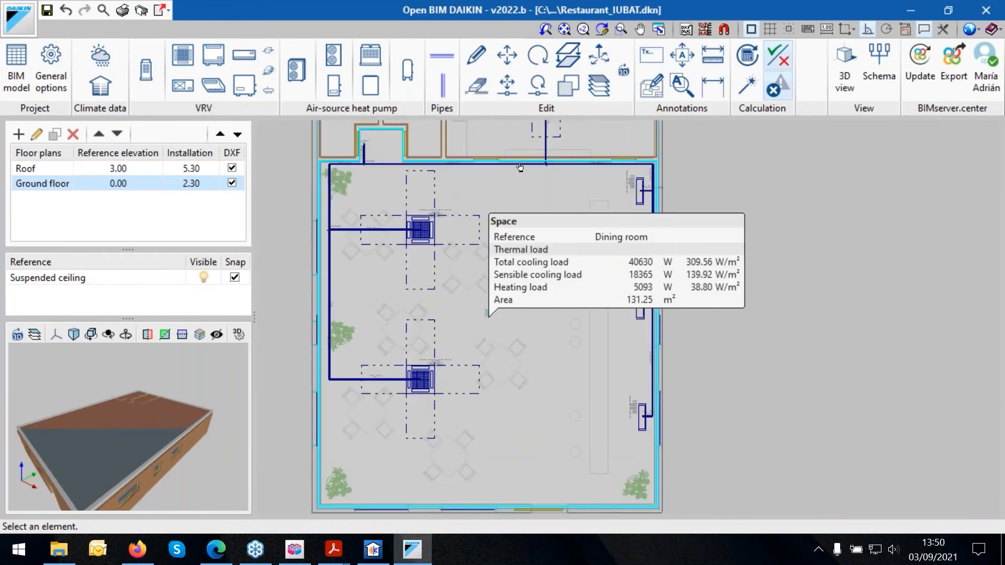
pyautogui.moveTo(518, 169)
pyautogui.moveTo(314, 358)
pyautogui.click(313, 357)
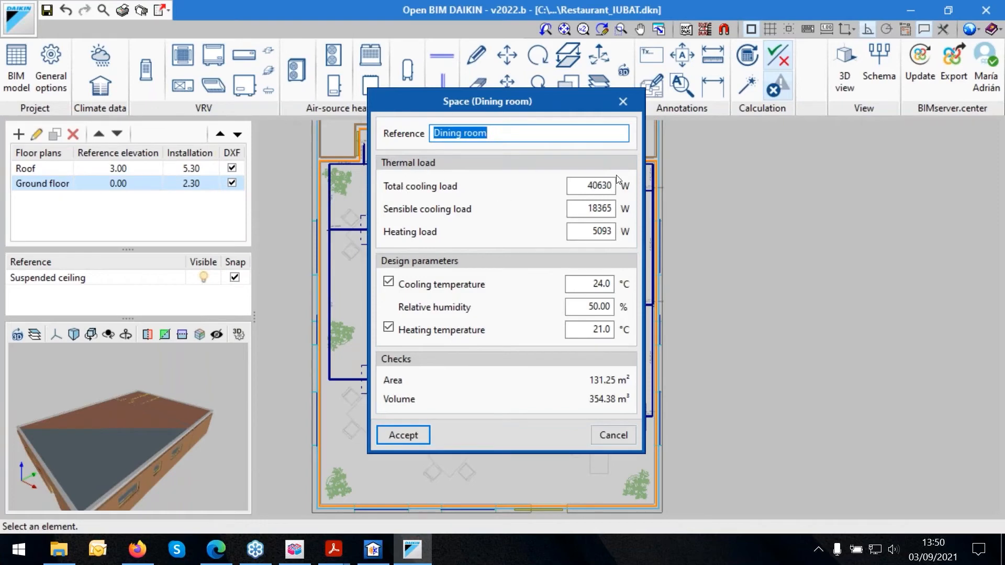
pyautogui.click(414, 436)
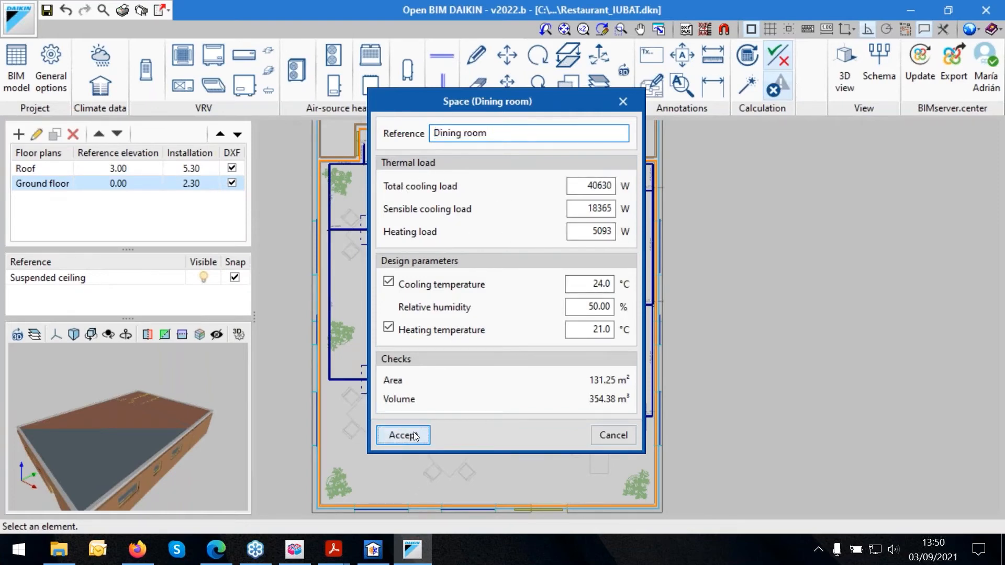
pyautogui.moveTo(410, 403)
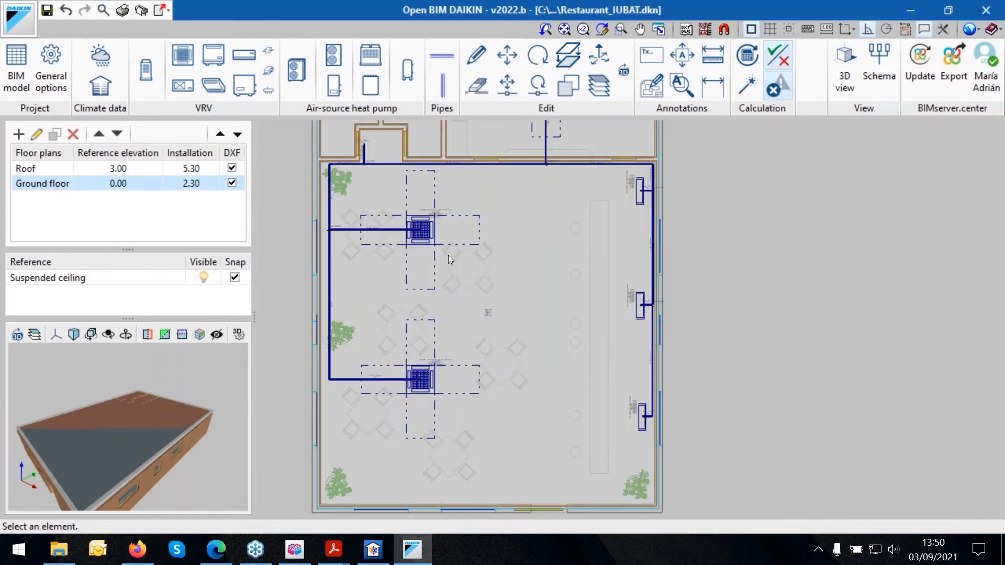
# Check the cooling and heating capacities of the dining room's cassettes and wall-mounted units on the Ground floor plan.
pyautogui.moveTo(432, 236)
pyautogui.moveTo(647, 197)
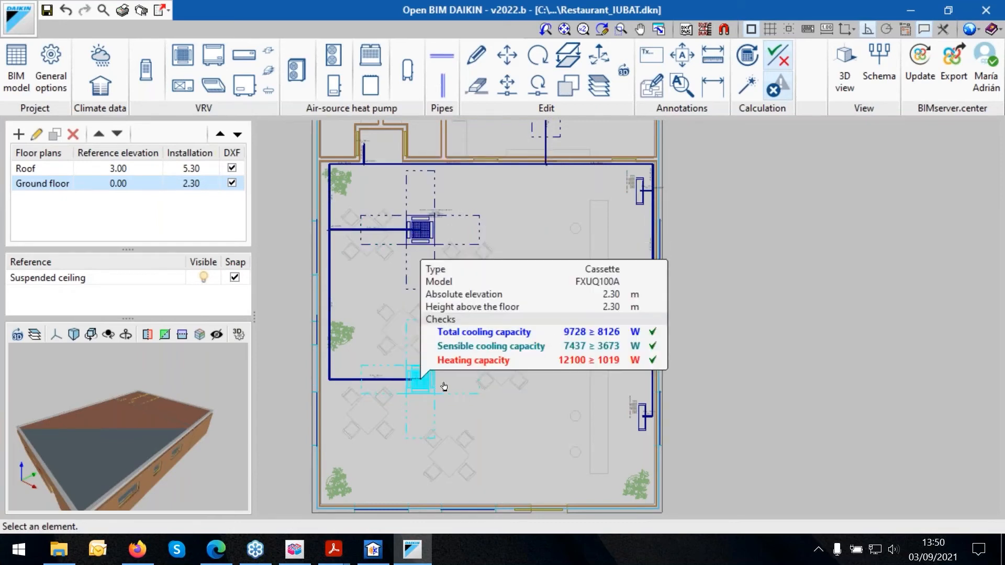
pyautogui.moveTo(635, 439)
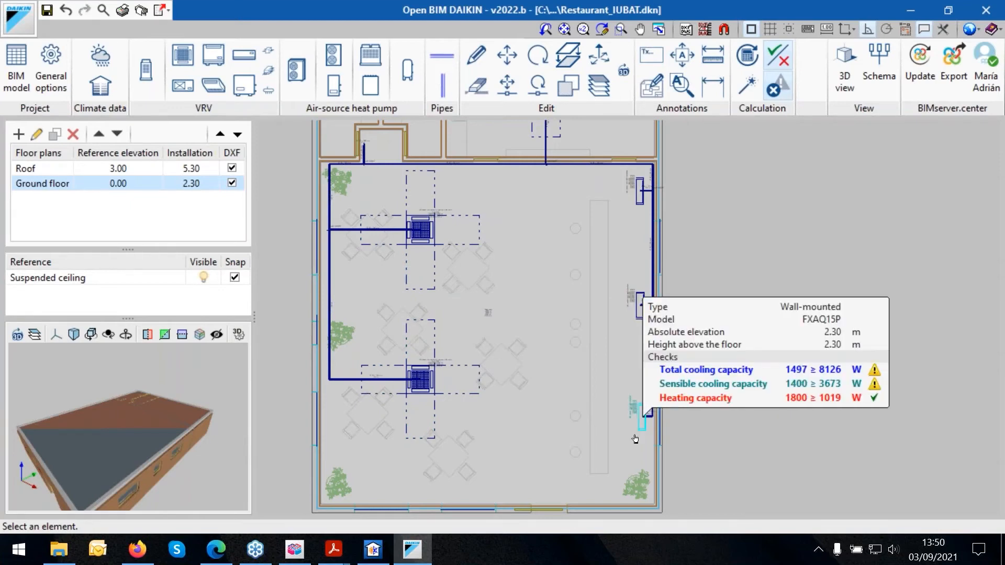
pyautogui.moveTo(636, 322)
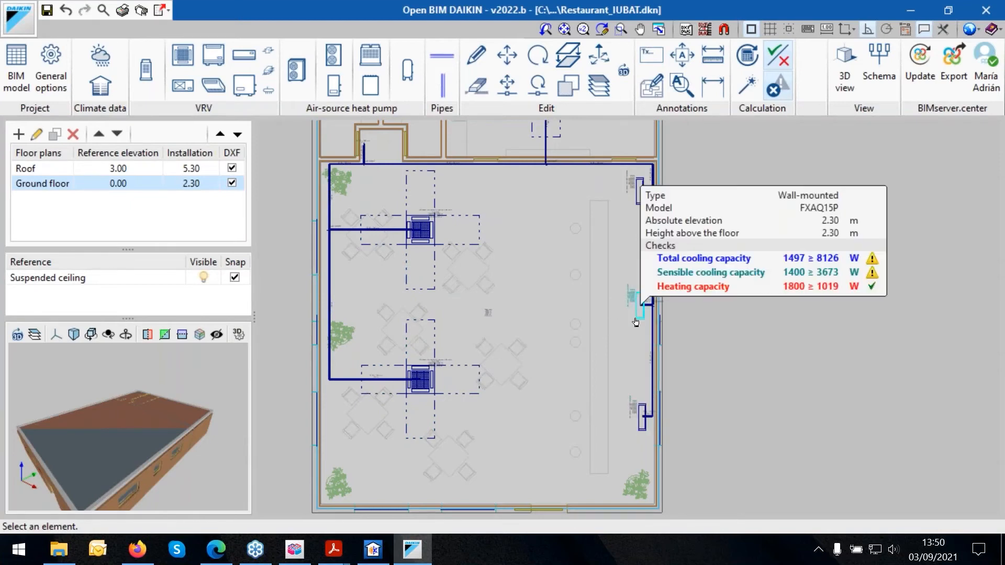
# Review the models available for the dining room's wall-mounted unit nearest the kitchen and rerun the automatic design.
pyautogui.click(631, 204)
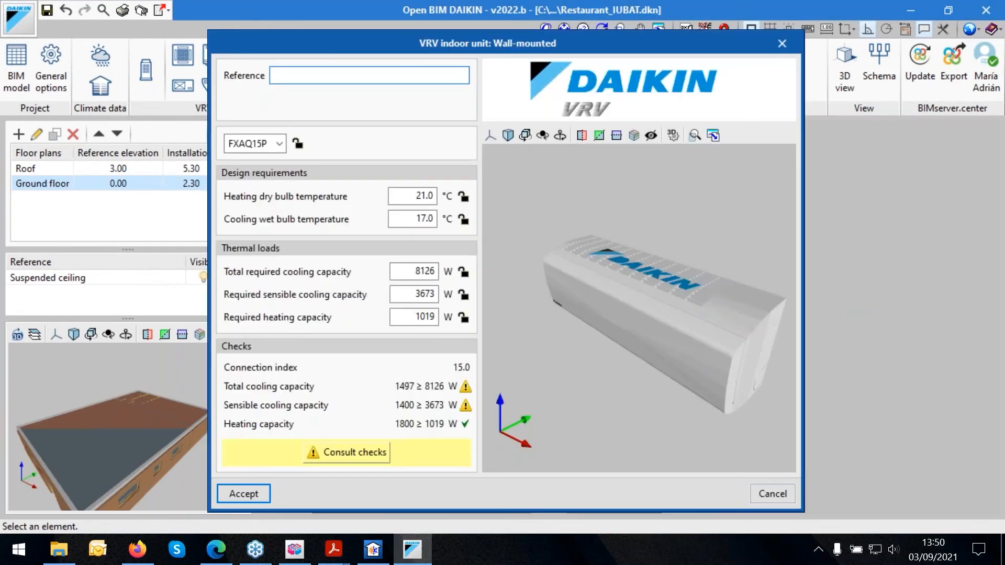
pyautogui.click(279, 144)
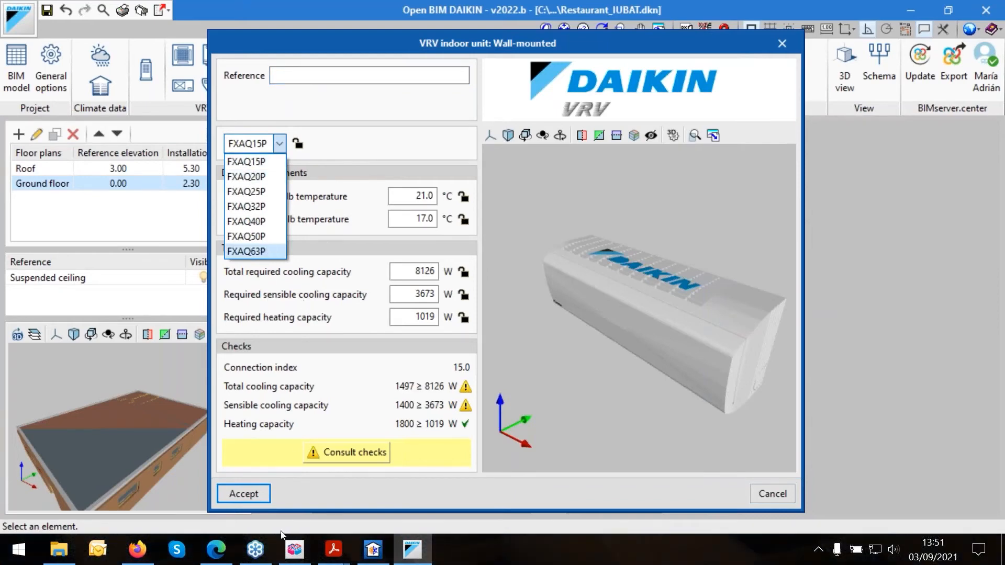
pyautogui.click(255, 490)
pyautogui.click(256, 492)
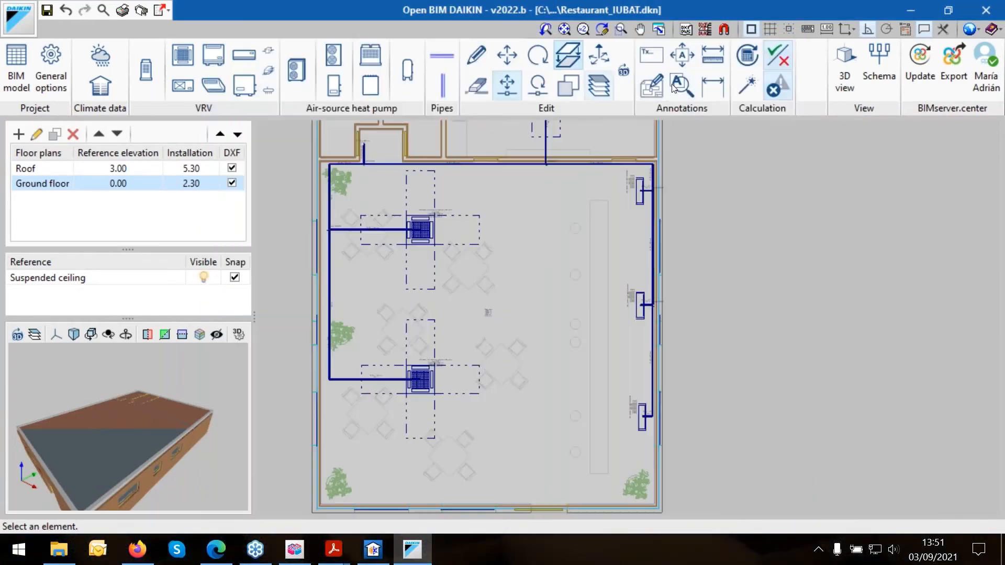
pyautogui.click(742, 90)
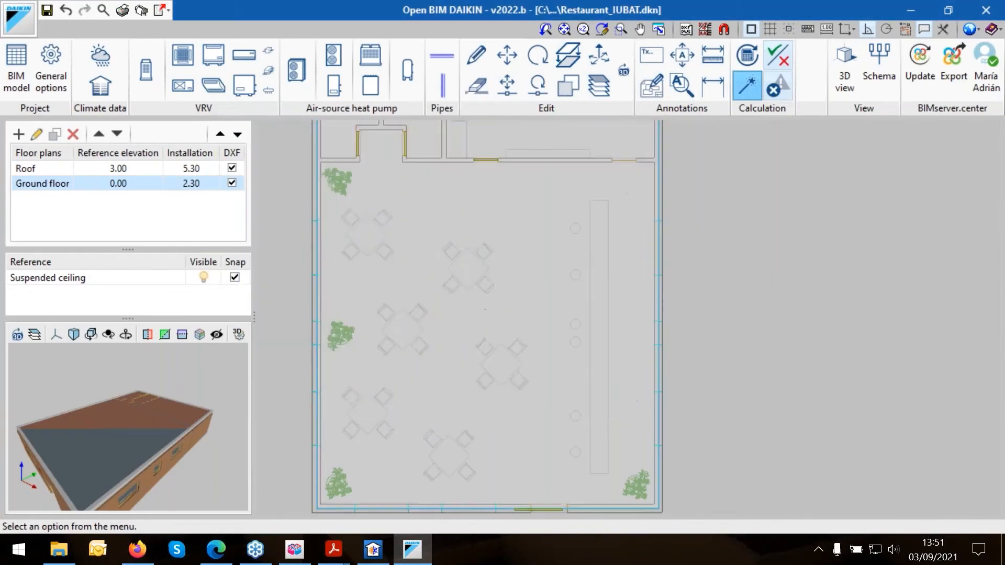
pyautogui.moveTo(642, 188)
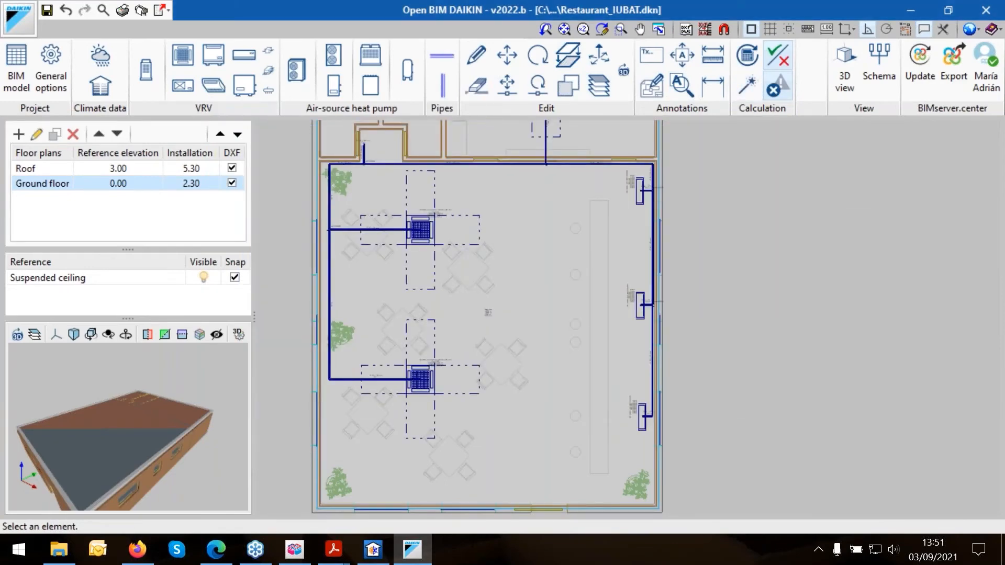
# Try models FXAQ20P, FXAQ25P, FXAQ32P, FXAQ40P, FXAQ50P and FXAQ63P on the wall-mounted unit nearest the kitchen, compare their checks, and restore FXAQ15P.
pyautogui.click(477, 58)
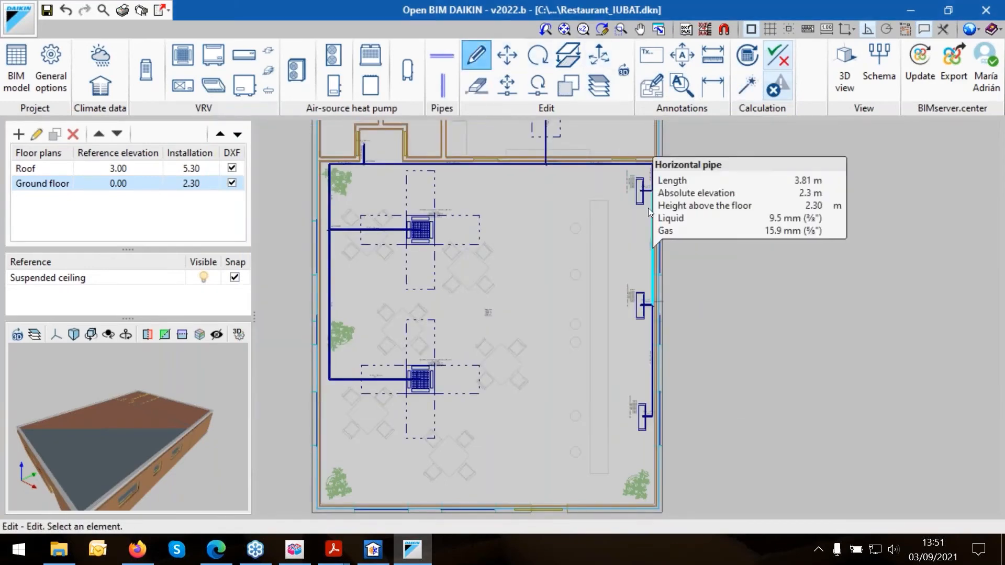
pyautogui.click(639, 193)
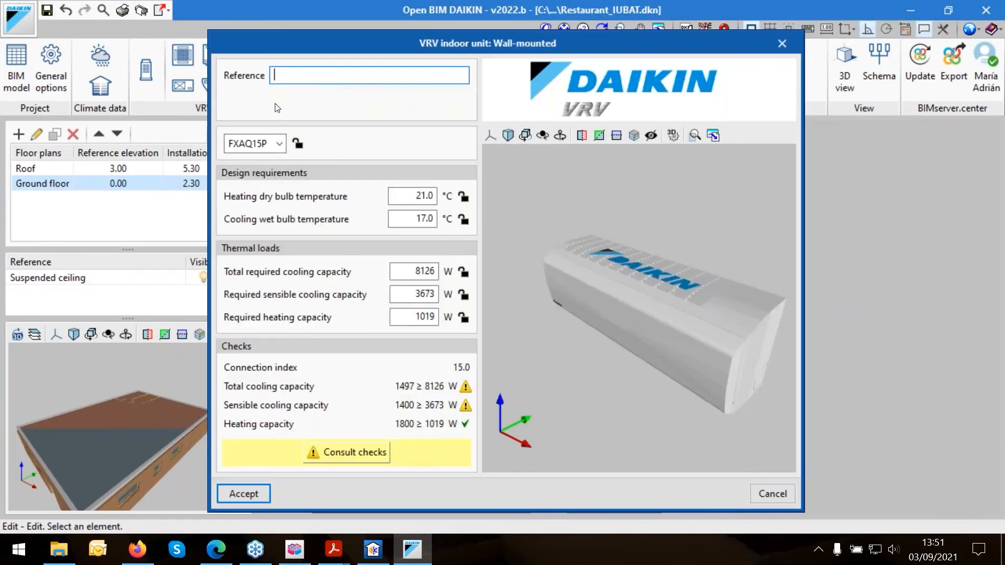
pyautogui.click(281, 143)
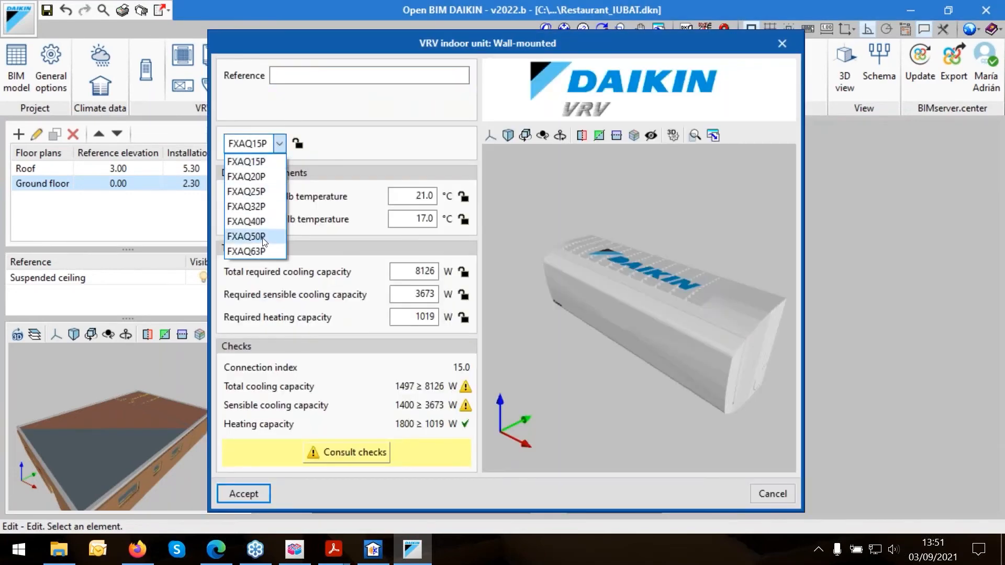
pyautogui.click(248, 178)
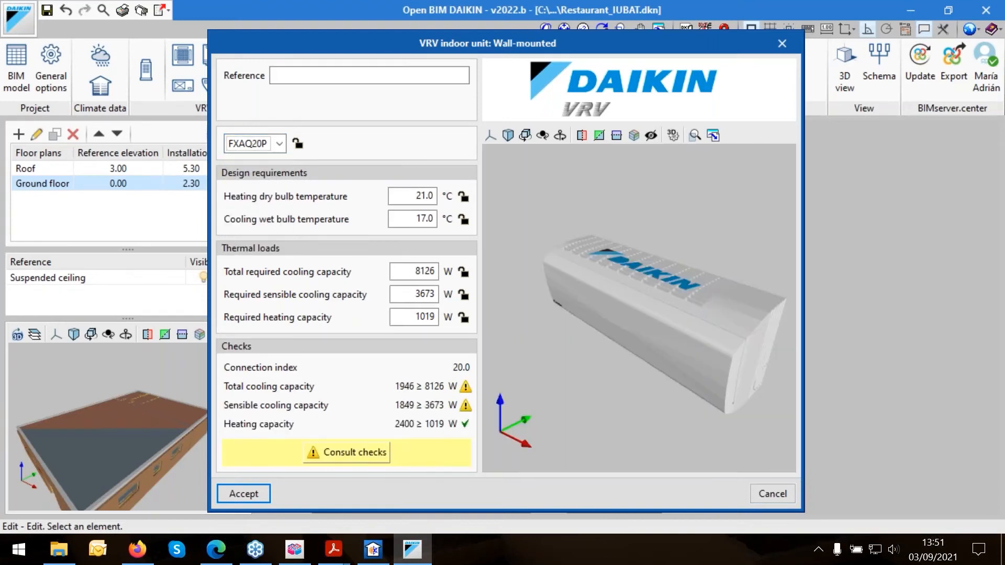
pyautogui.click(254, 144)
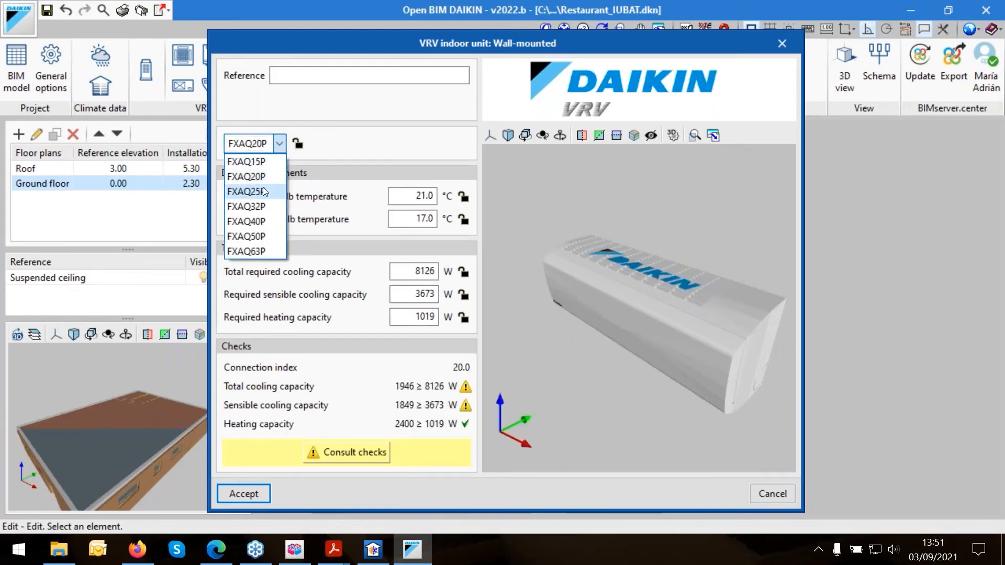
pyautogui.click(249, 192)
pyautogui.click(256, 144)
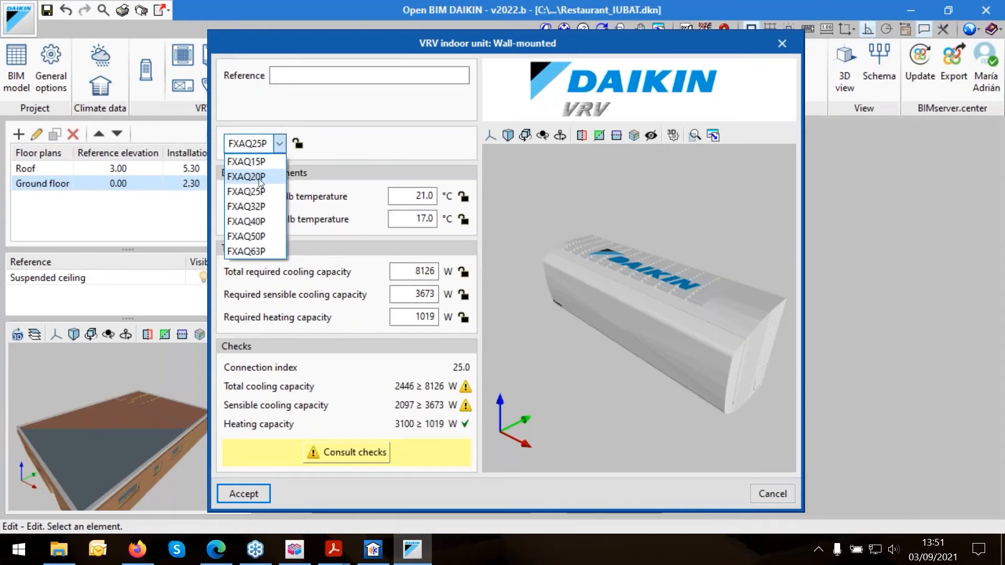
pyautogui.click(259, 208)
pyautogui.click(256, 144)
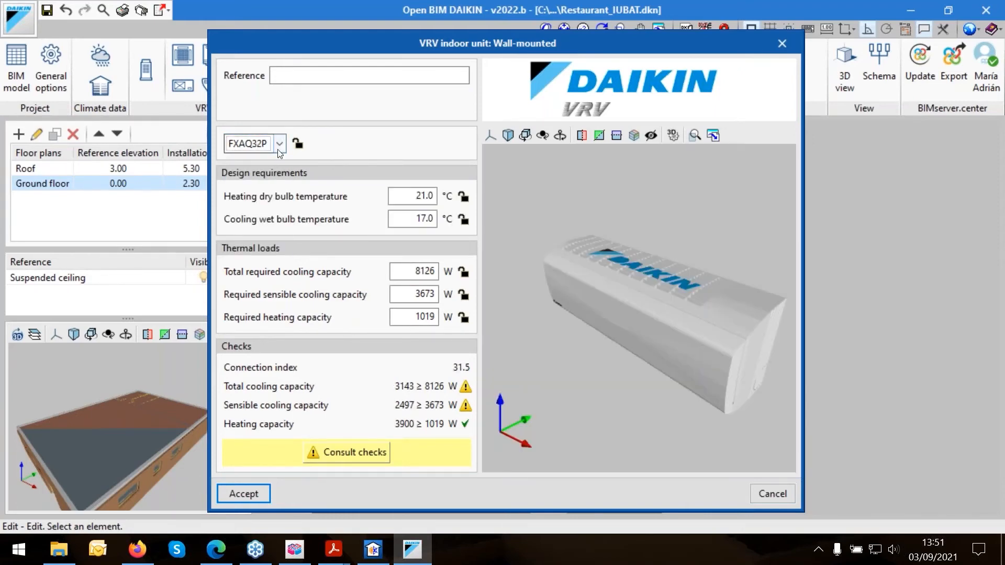
pyautogui.click(260, 224)
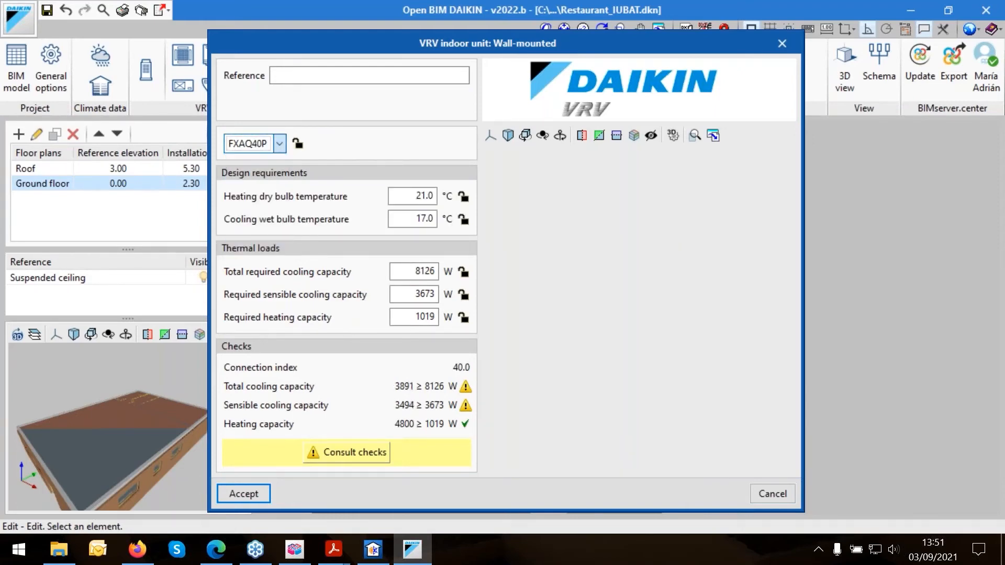
pyautogui.click(257, 144)
pyautogui.click(256, 236)
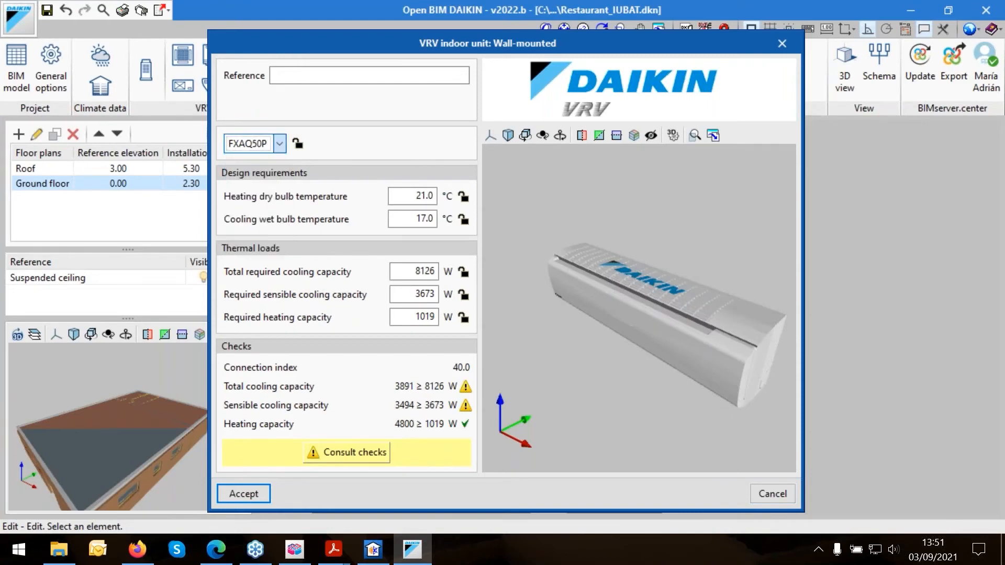
pyautogui.click(257, 143)
pyautogui.click(257, 248)
pyautogui.click(251, 143)
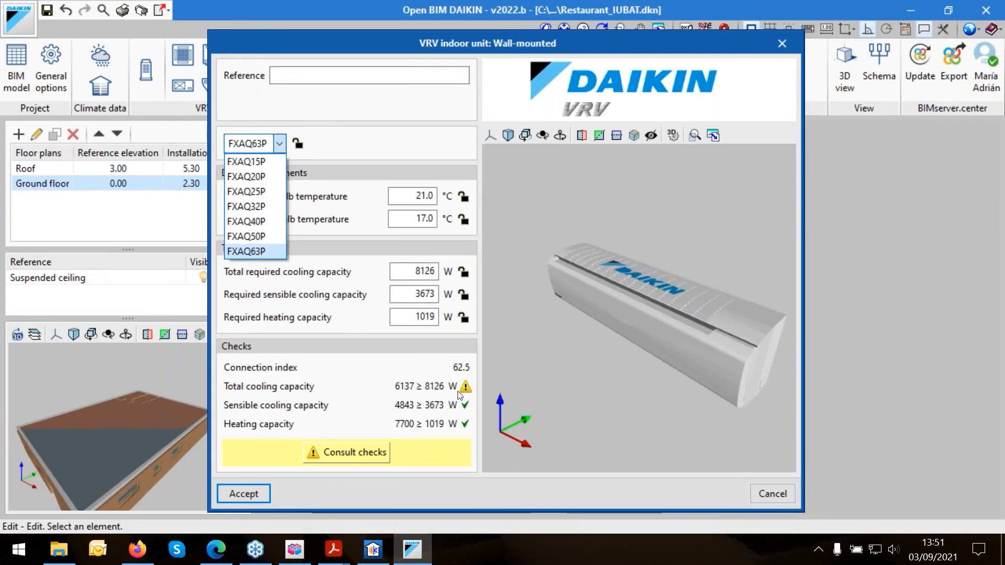
pyautogui.click(257, 163)
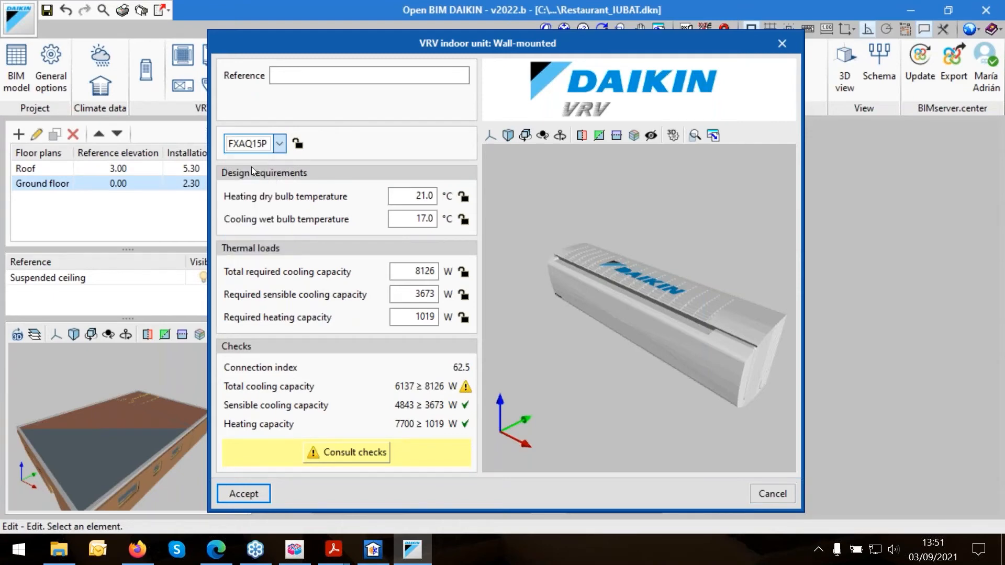
pyautogui.click(244, 493)
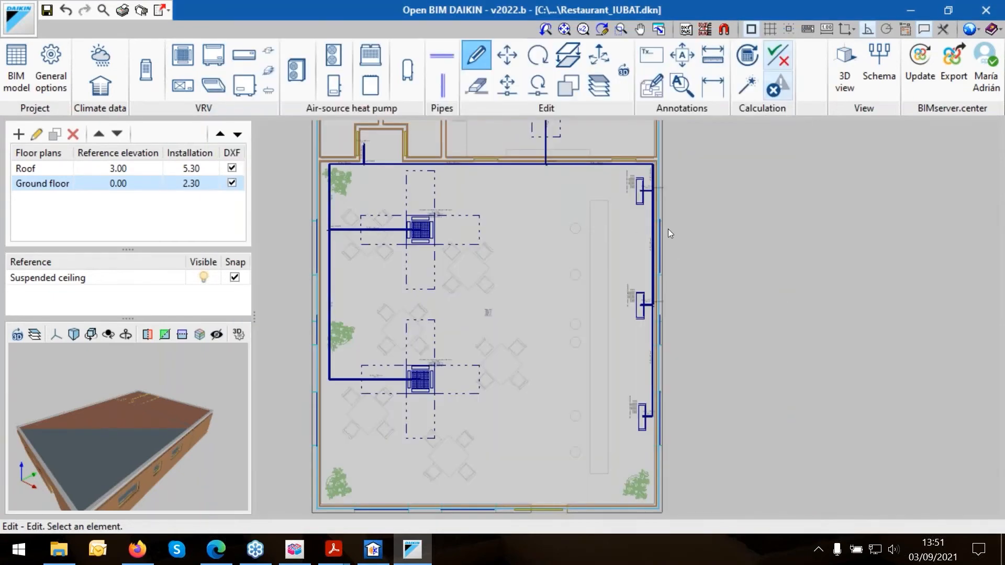
# Place a vertically oriented FXAQ15P wall-mounted indoor unit over the dining room's corner plant at about 11.05, 1.02 m.
pyautogui.scroll(3, 720, 156)
pyautogui.scroll(2, 719, 156)
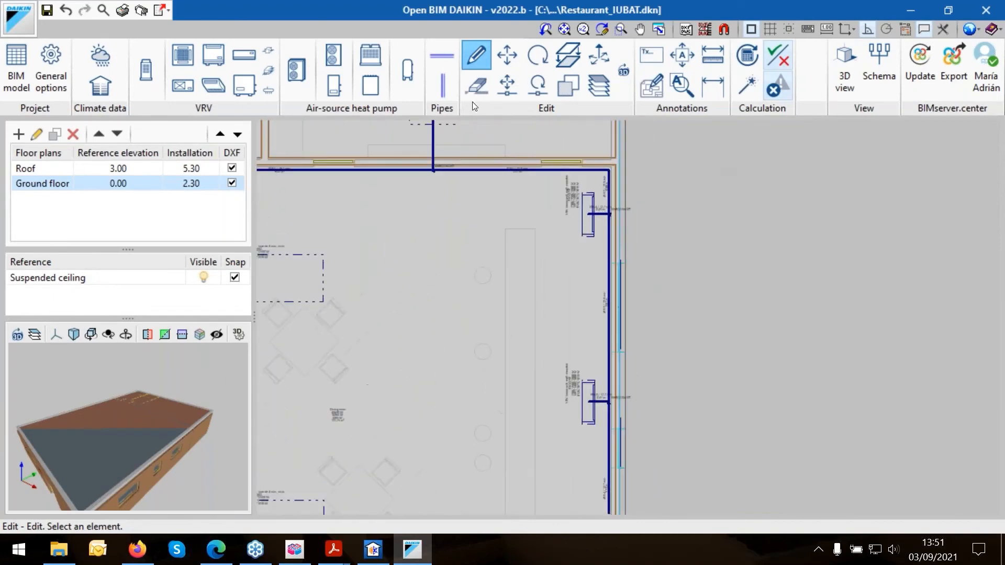
pyautogui.moveTo(600, 213)
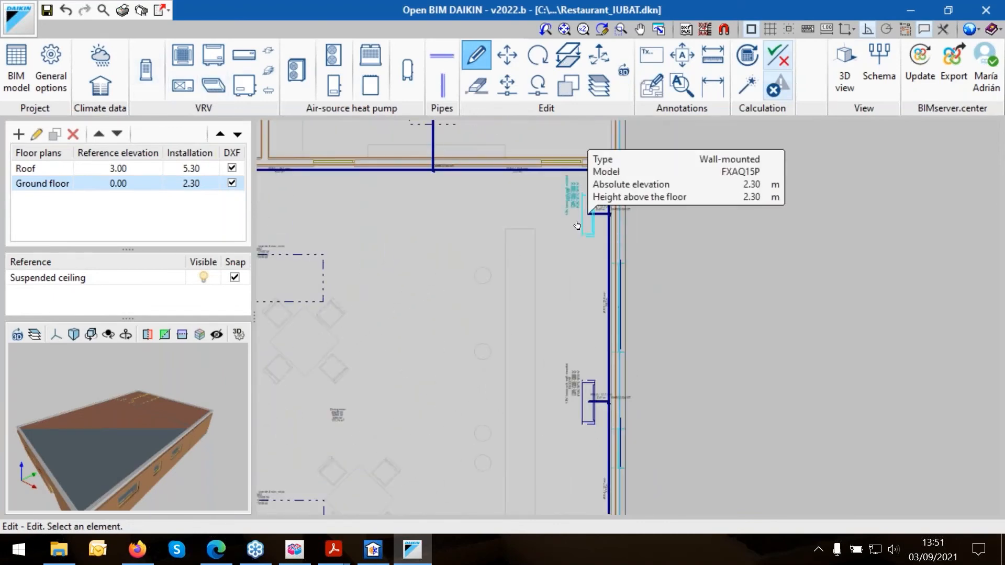
pyautogui.click(233, 52)
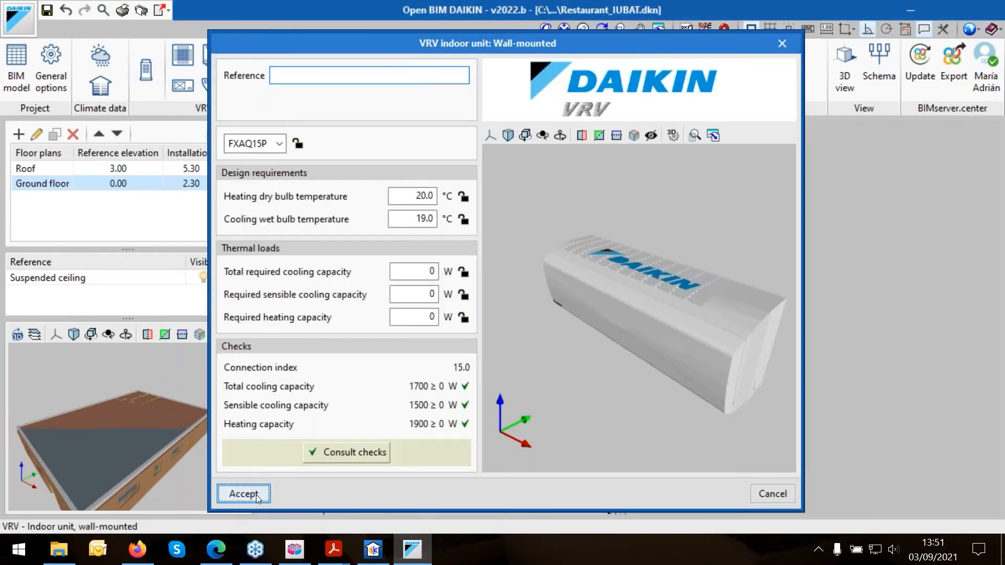
pyautogui.click(256, 495)
pyautogui.scroll(-5, 586, 179)
pyautogui.scroll(6, 591, 423)
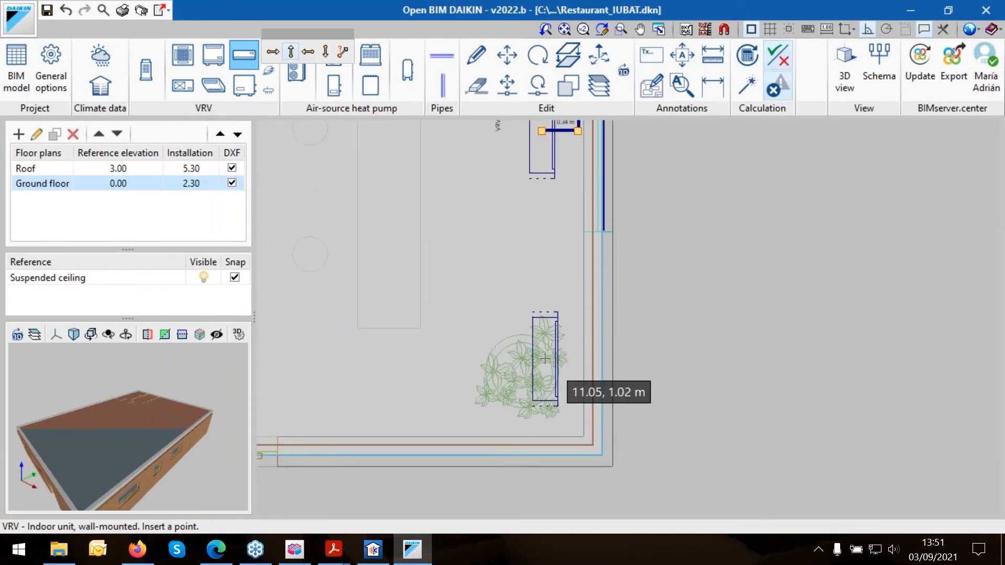
pyautogui.click(545, 359)
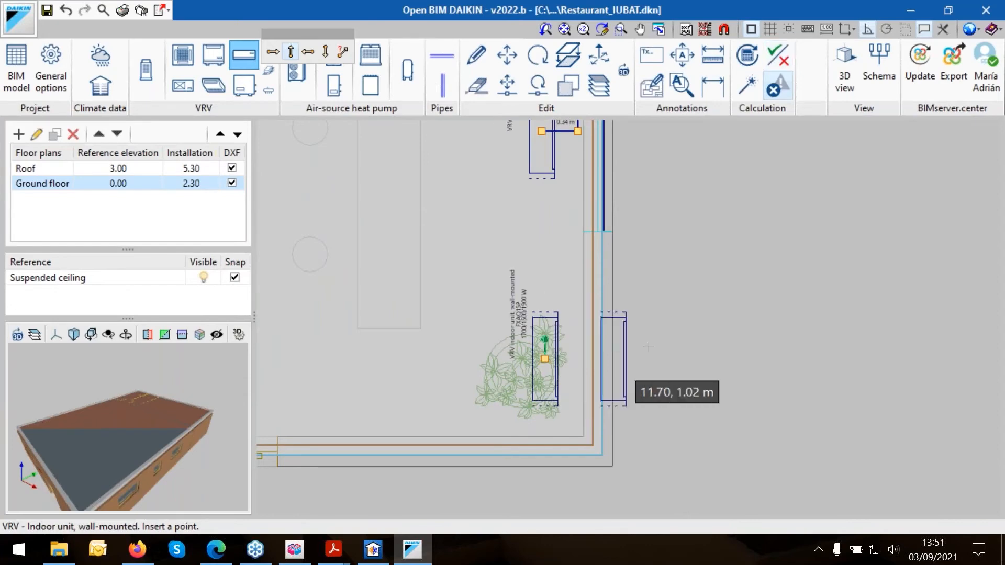
# Draw a horizontal pipe from the existing pipe end beside the neighbouring wall-mounted unit, around the corner to the new unit.
pyautogui.click(433, 51)
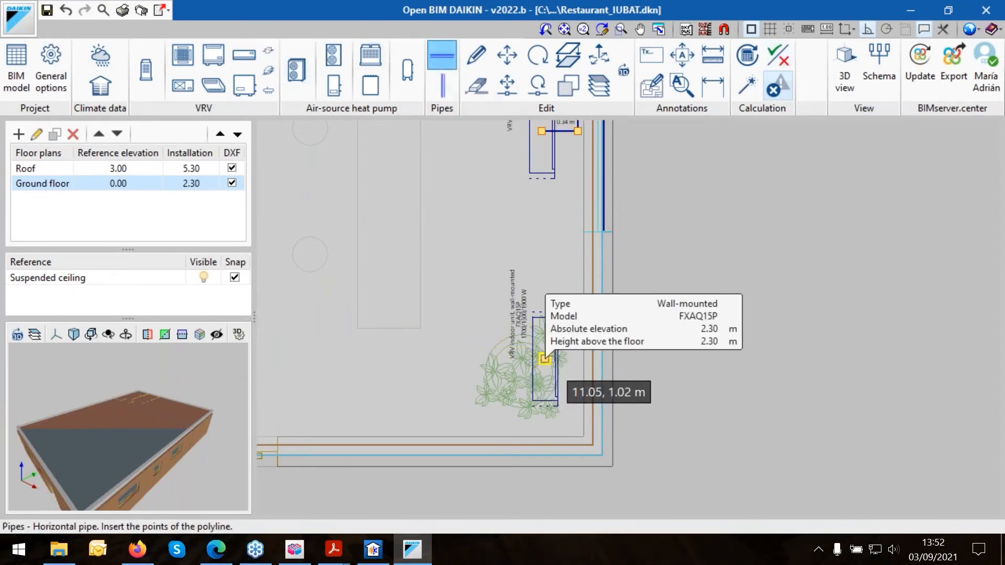
pyautogui.click(544, 358)
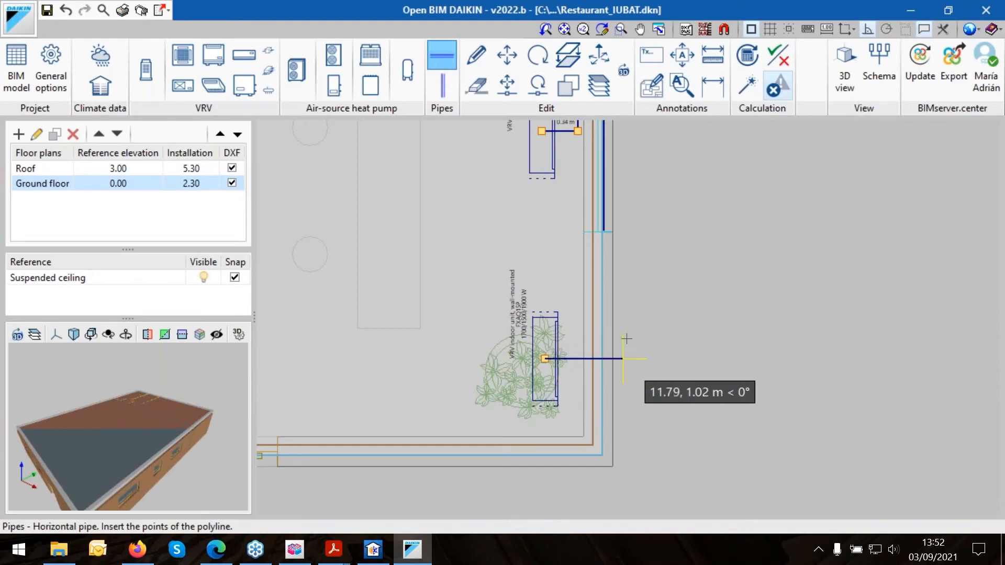
pyautogui.rightClick(500, 261)
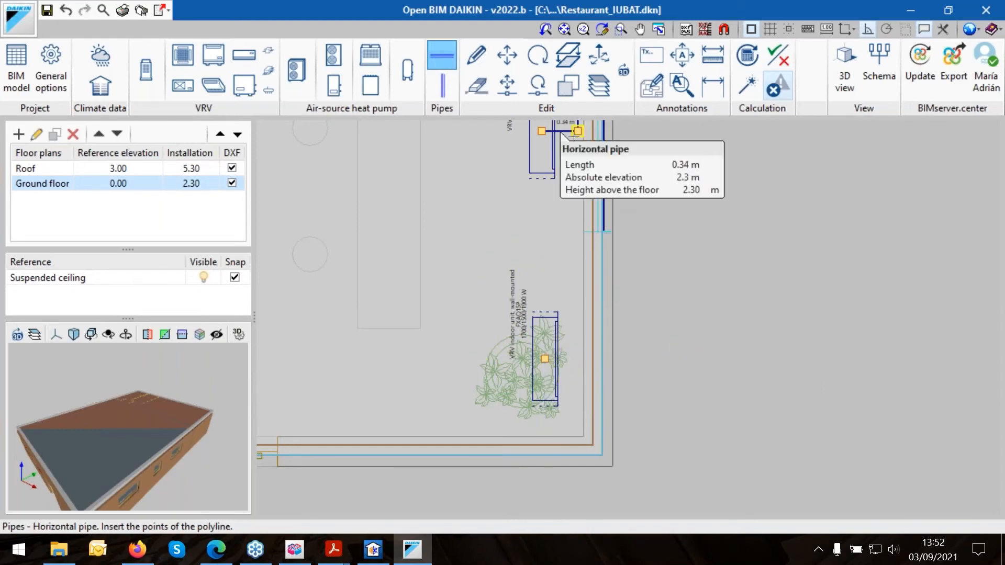
pyautogui.click(578, 131)
pyautogui.scroll(4, 540, 356)
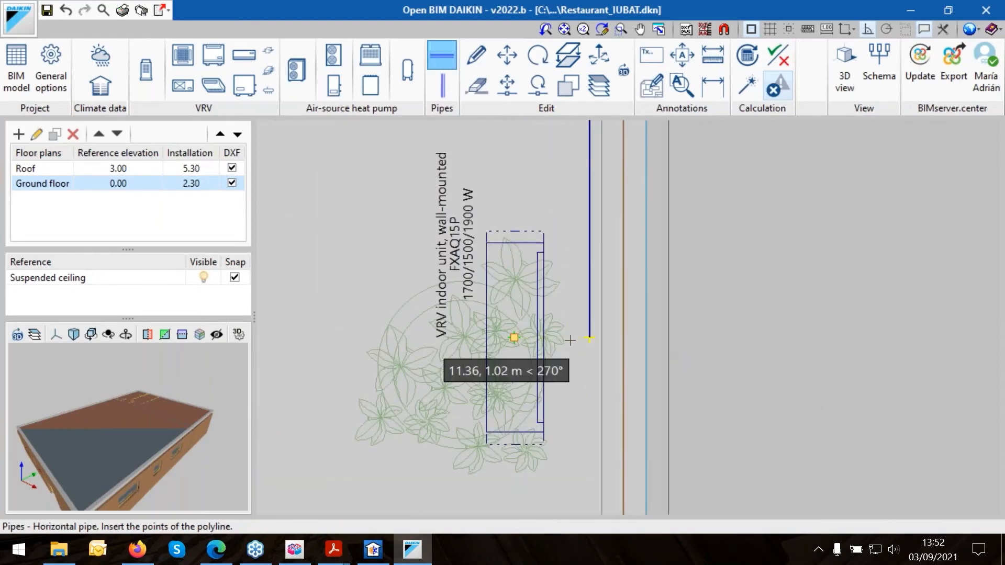
pyautogui.click(545, 359)
pyautogui.click(513, 337)
pyautogui.scroll(-4, 644, 352)
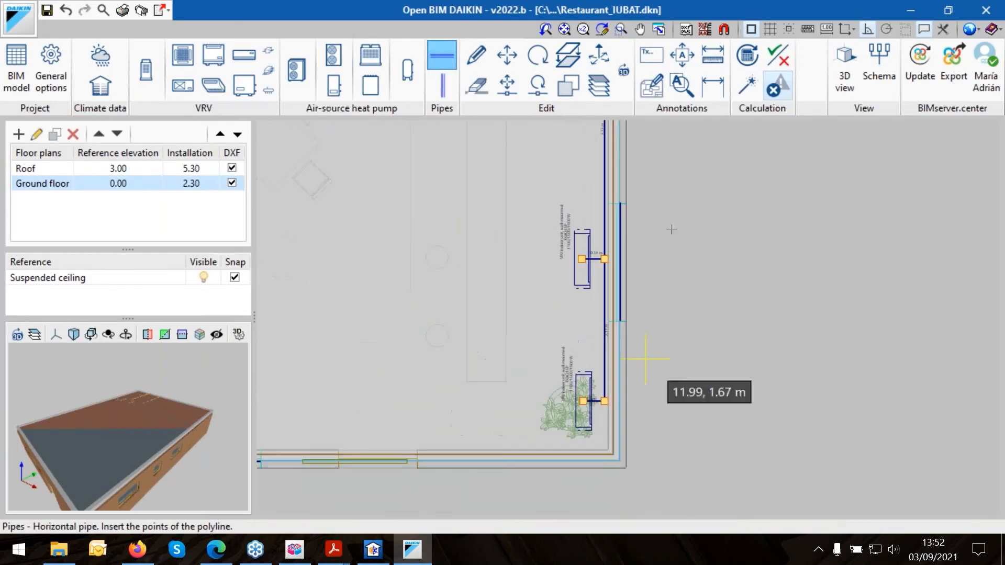
# Run the automatic design again and check the capacities of the new wall-mounted unit in the dining room corner.
pyautogui.click(746, 89)
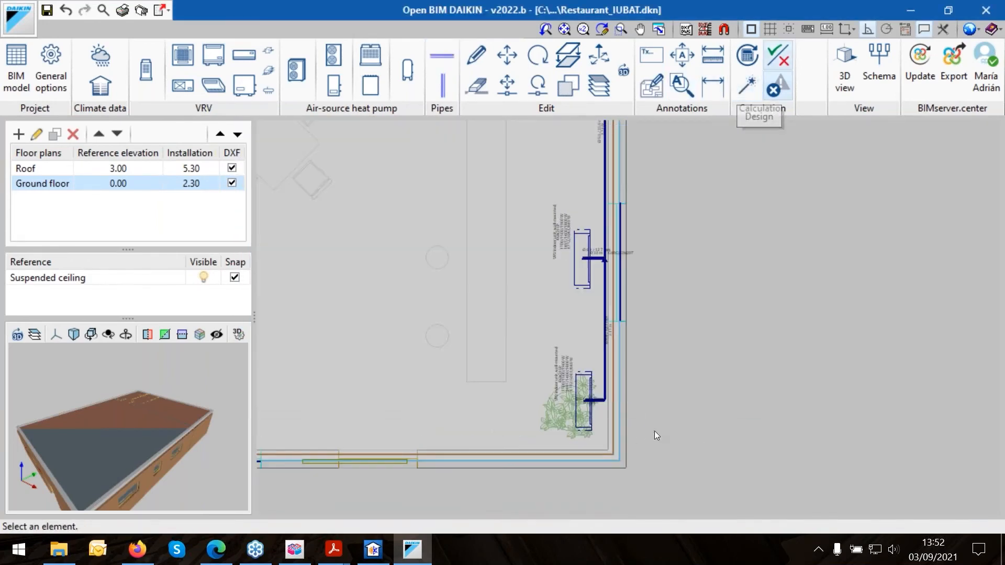
pyautogui.moveTo(586, 410)
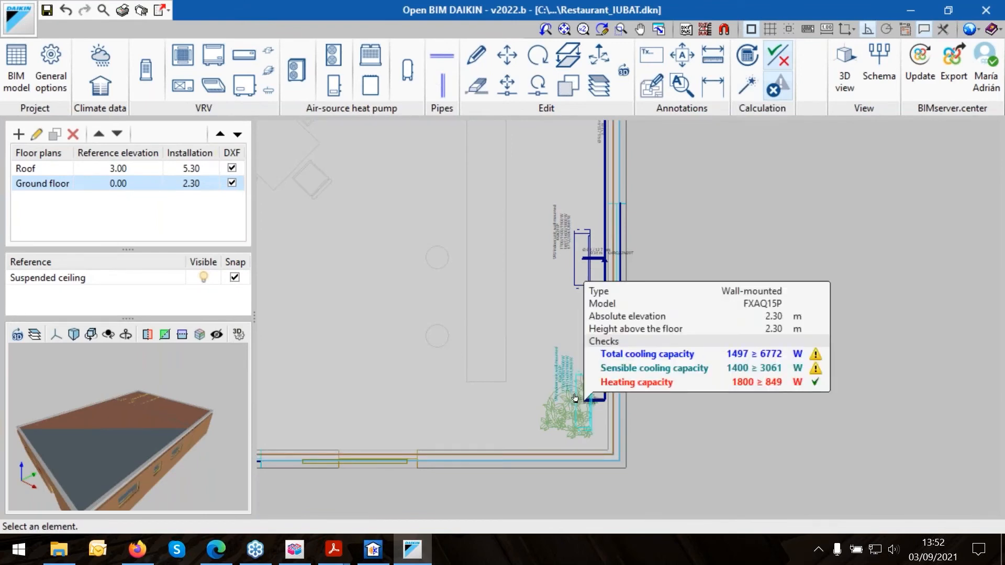
pyautogui.scroll(-11, 638, 450)
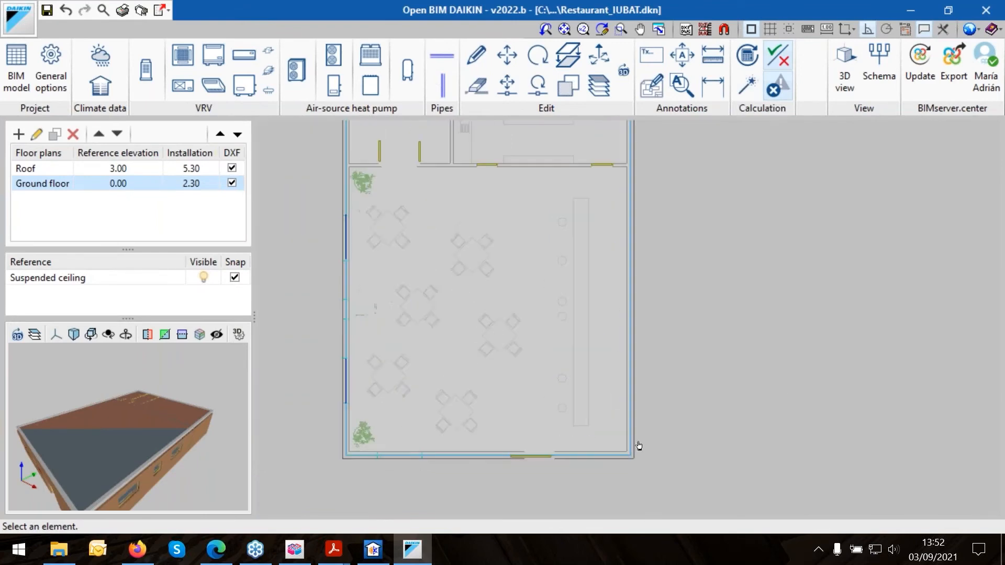
pyautogui.scroll(3, 677, 334)
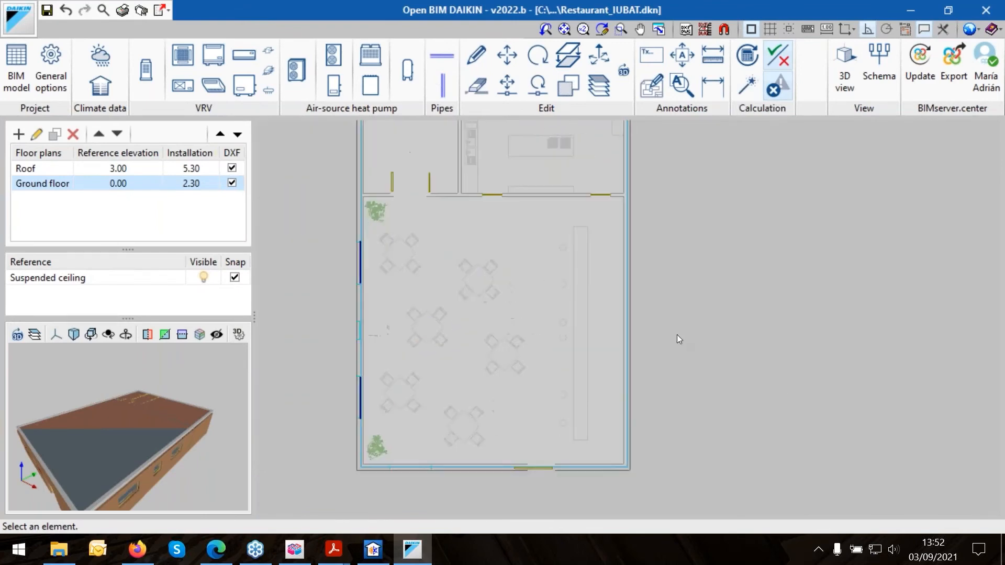
# Place an FXAQ15P wall-mounted indoor unit between the two wall-mounted units closest to the kitchen, at about 10.92, 8.95 m.
pyautogui.click(250, 57)
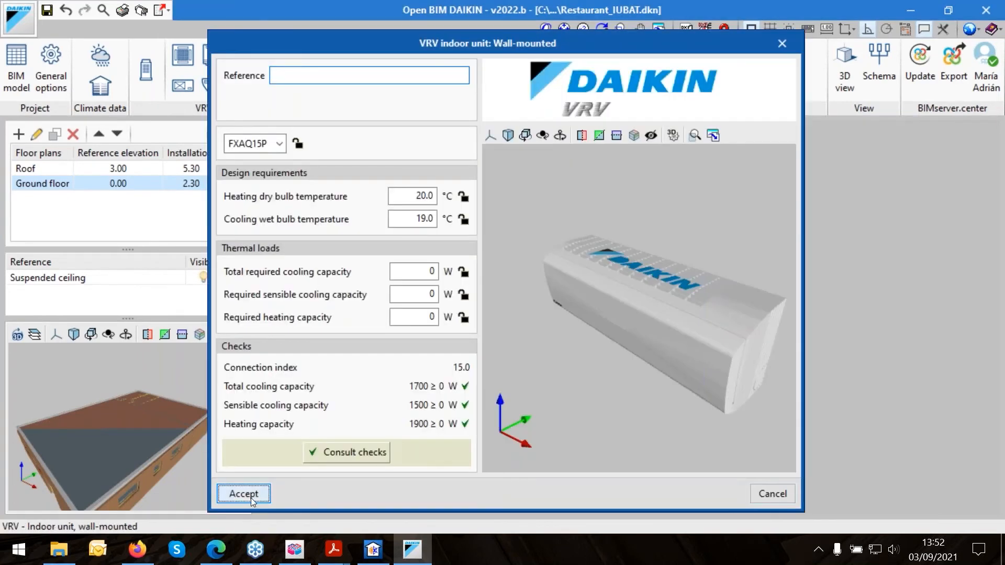
pyautogui.click(251, 495)
pyautogui.scroll(5, 593, 372)
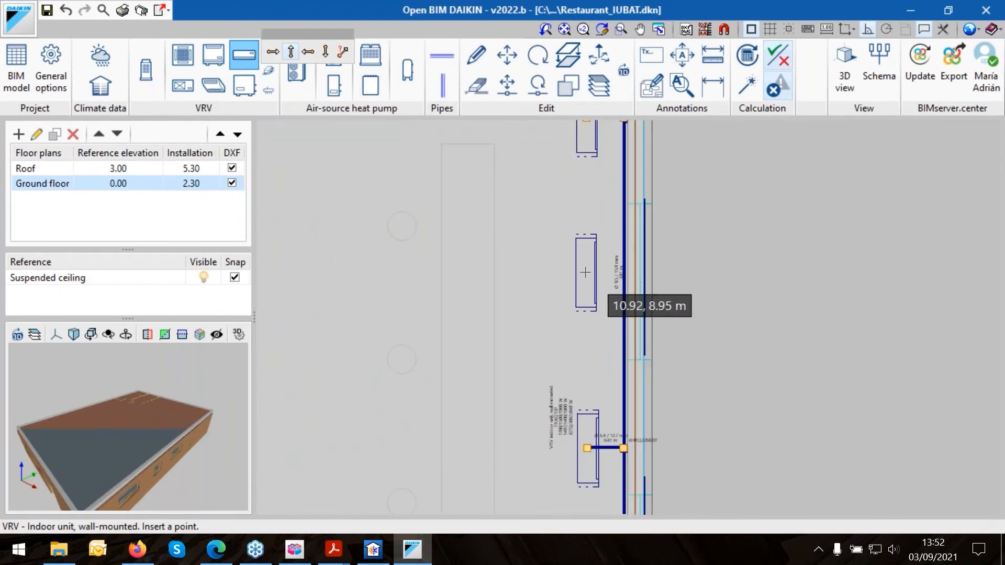
pyautogui.click(586, 272)
# Draw a horizontal pipe from the new wall-mounted unit straight across to the main pipe along the wall.
pyautogui.click(431, 54)
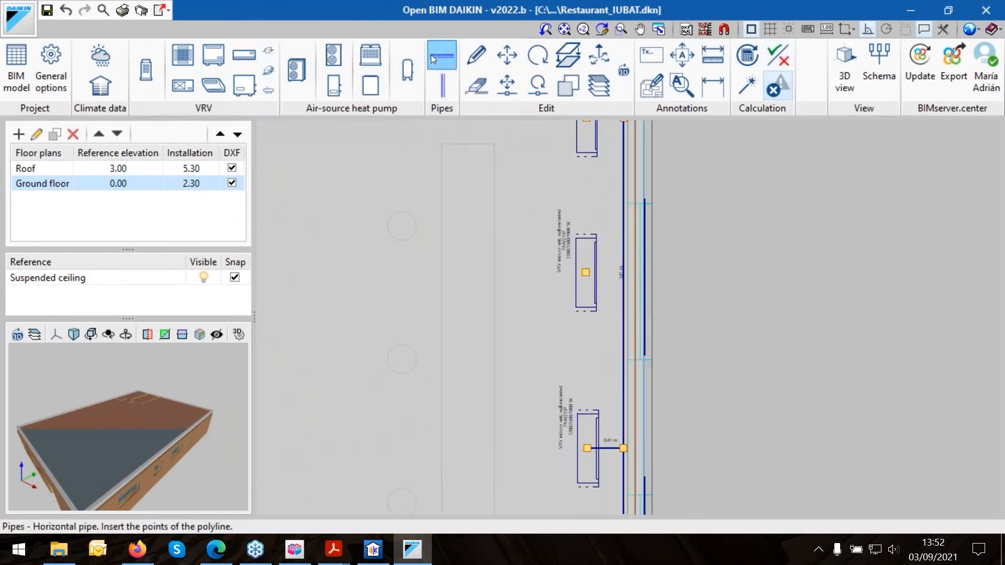
pyautogui.click(585, 273)
pyautogui.click(623, 273)
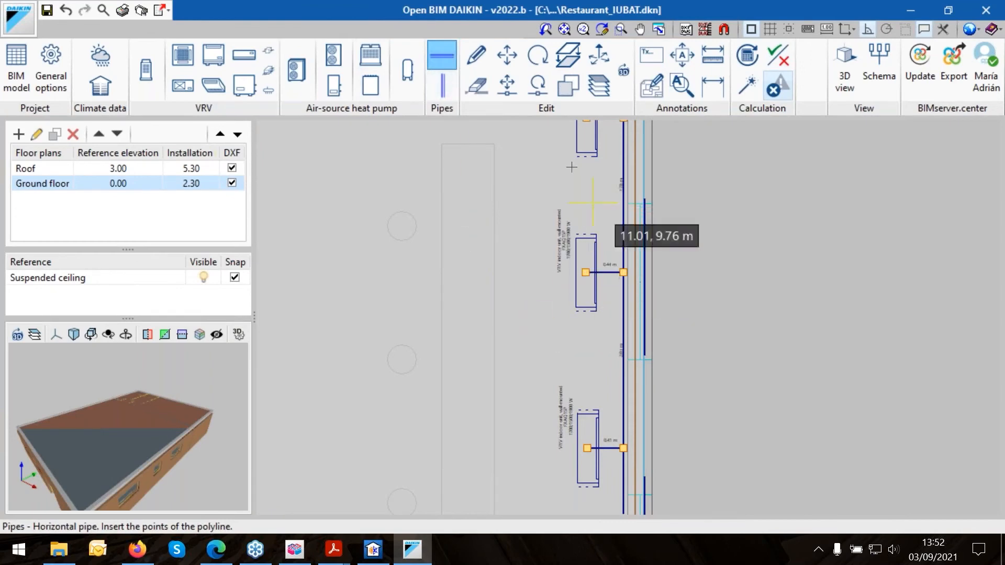
# Run the automatic design again and check the model and capacities of the newly added wall-mounted unit.
pyautogui.scroll(-2, 581, 167)
pyautogui.click(750, 87)
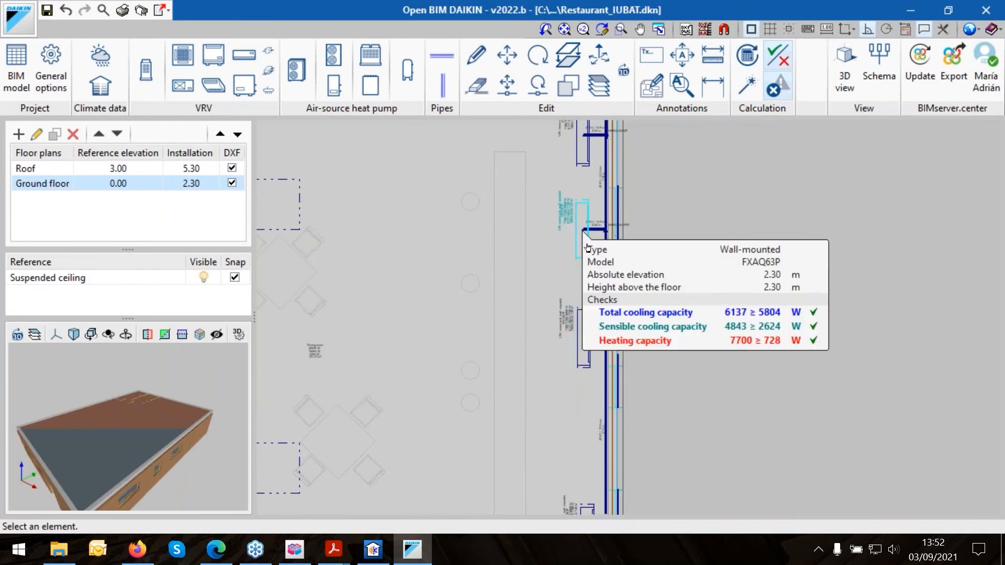
pyautogui.scroll(-5, 445, 265)
pyautogui.scroll(2, 570, 413)
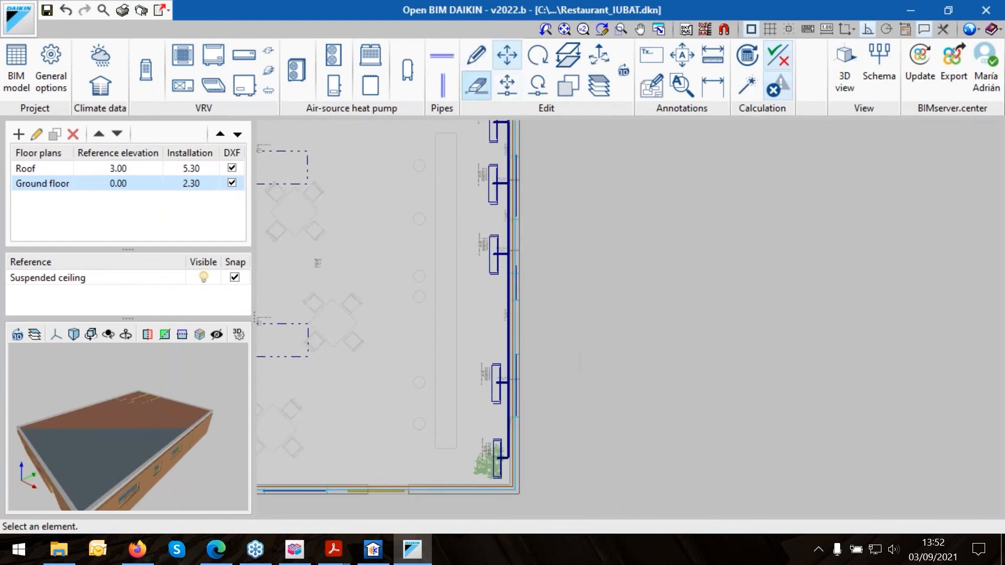
# Examine the ground floor piping layout and the branch circuits feeding the dining room's wall-mounted units.
pyautogui.scroll(-1, 730, 343)
pyautogui.scroll(-1, 730, 344)
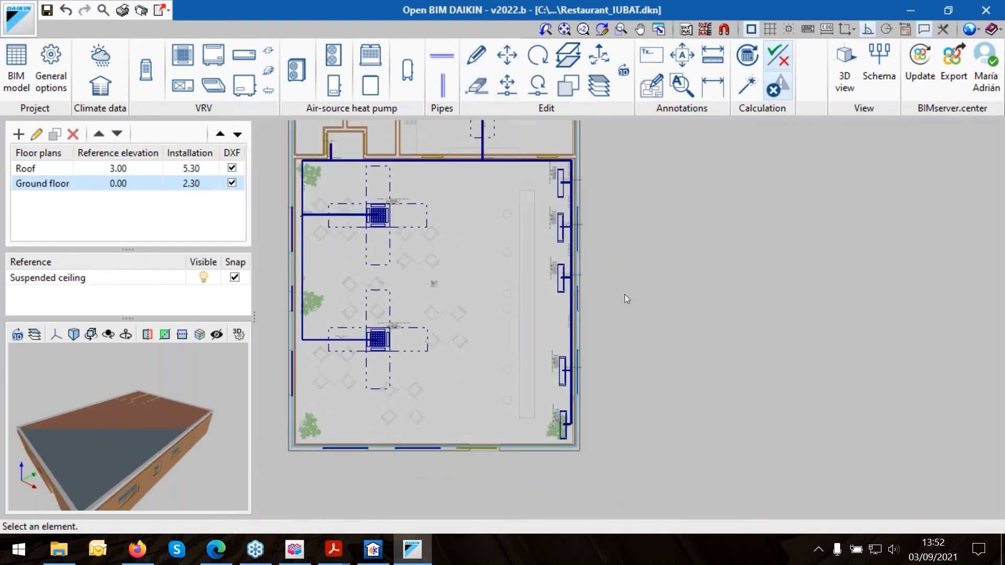
pyautogui.scroll(-1, 626, 296)
pyautogui.scroll(1, 629, 298)
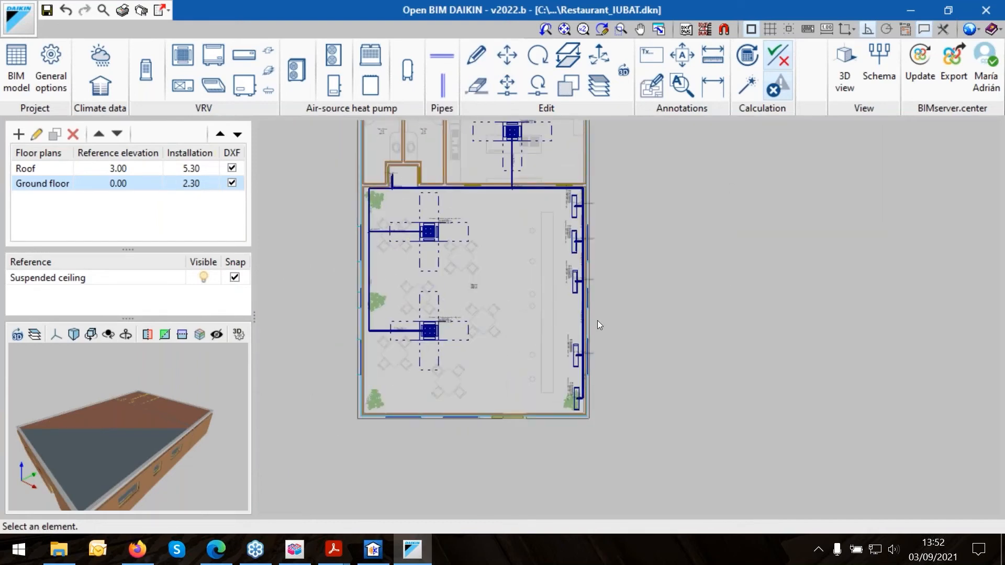
pyautogui.scroll(2, 597, 322)
pyautogui.scroll(-1, 597, 327)
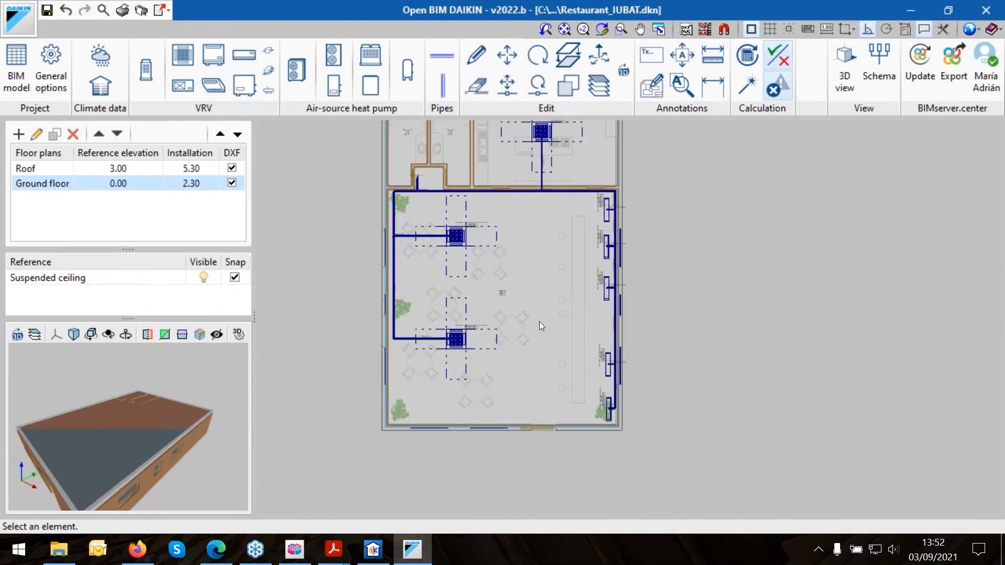
pyautogui.scroll(-1, 592, 289)
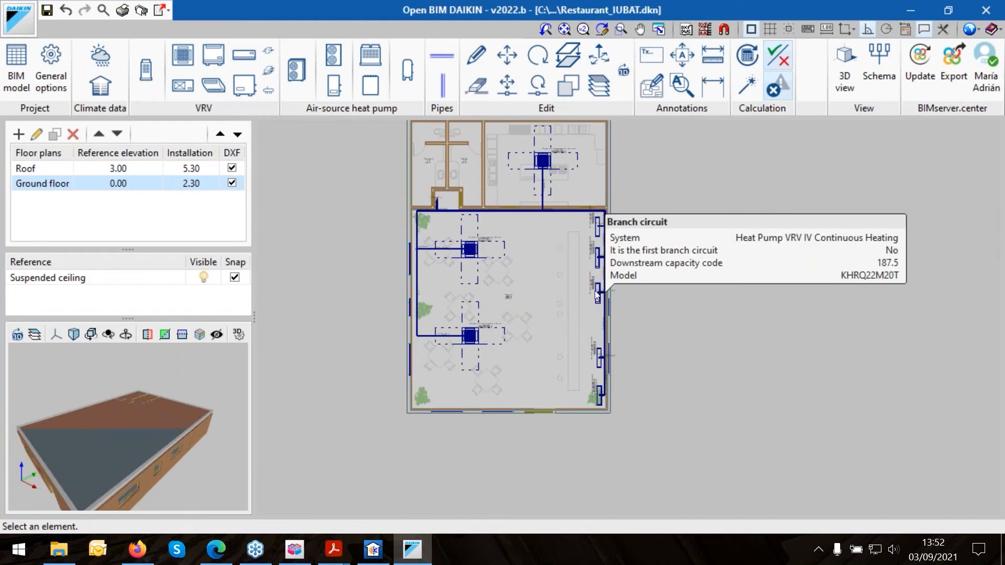
pyautogui.moveTo(599, 230)
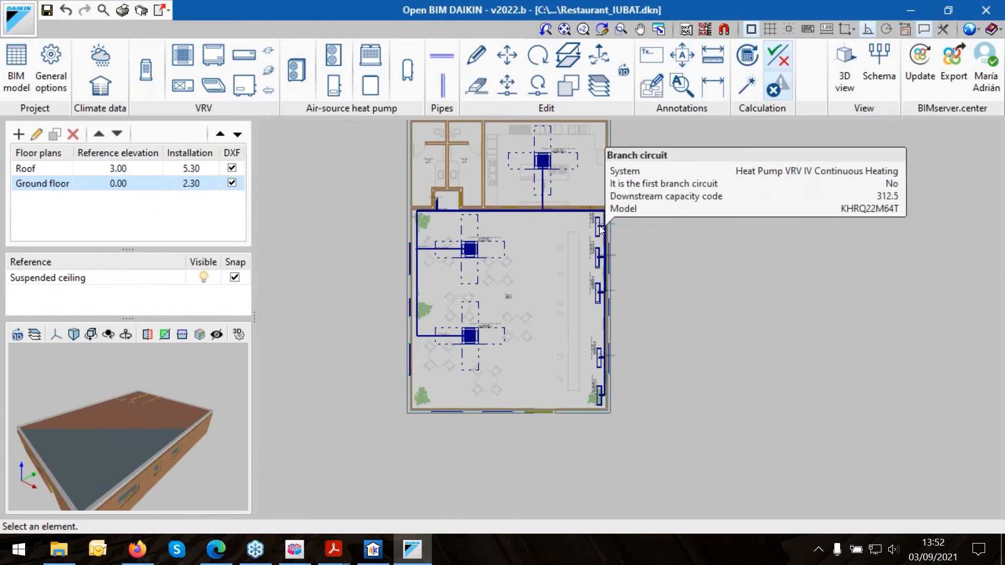
# Open the wall-mounted unit nearest the kitchen, review its available models and checks, and keep FXAQ63P.
pyautogui.scroll(3, 600, 230)
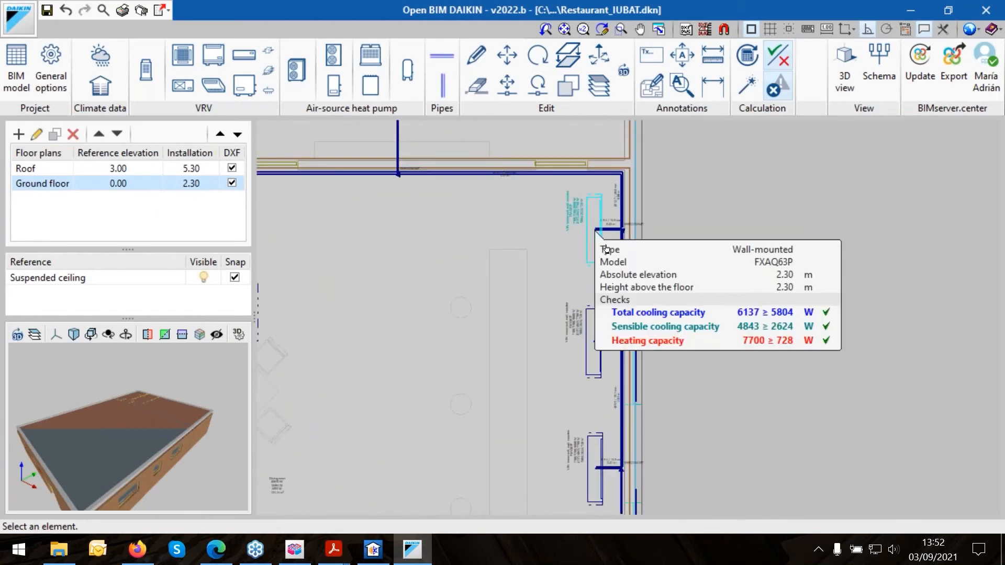
pyautogui.click(476, 54)
pyautogui.click(600, 251)
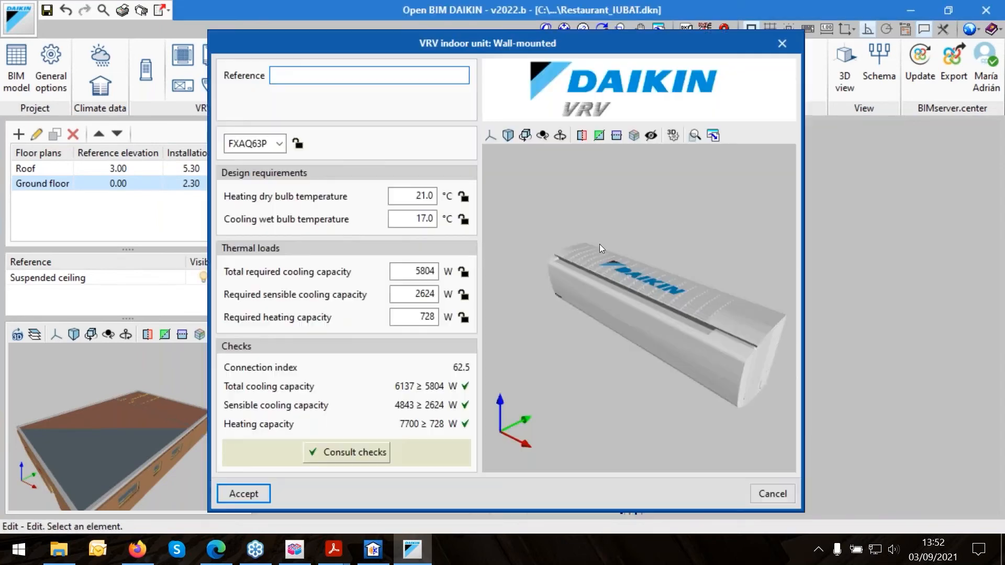
pyautogui.click(280, 147)
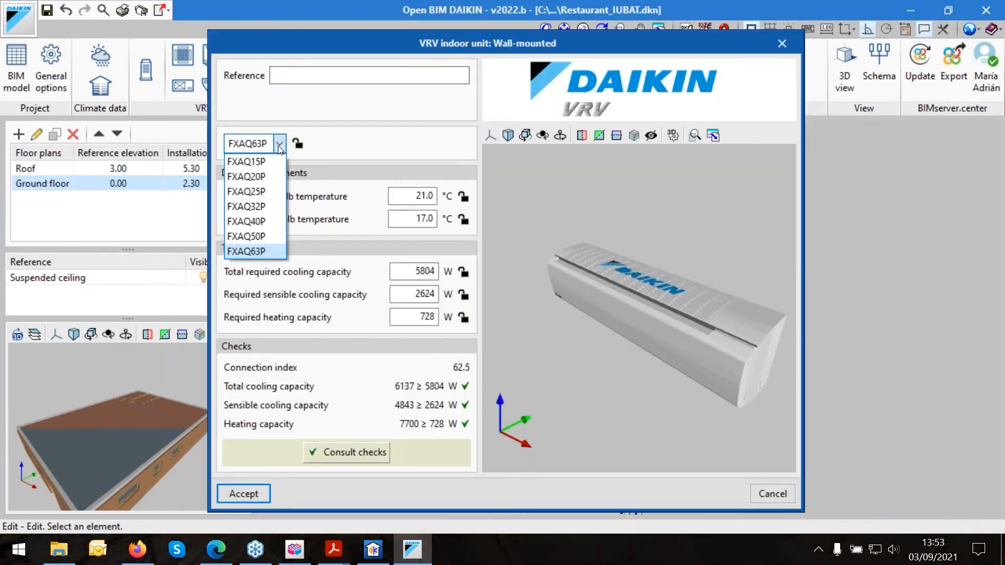
pyautogui.click(252, 250)
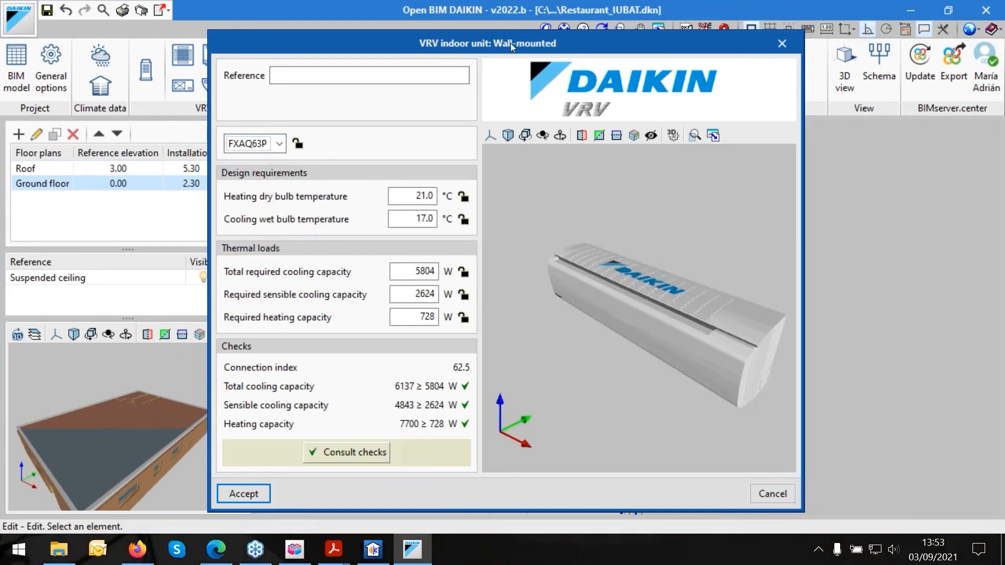
pyautogui.click(243, 494)
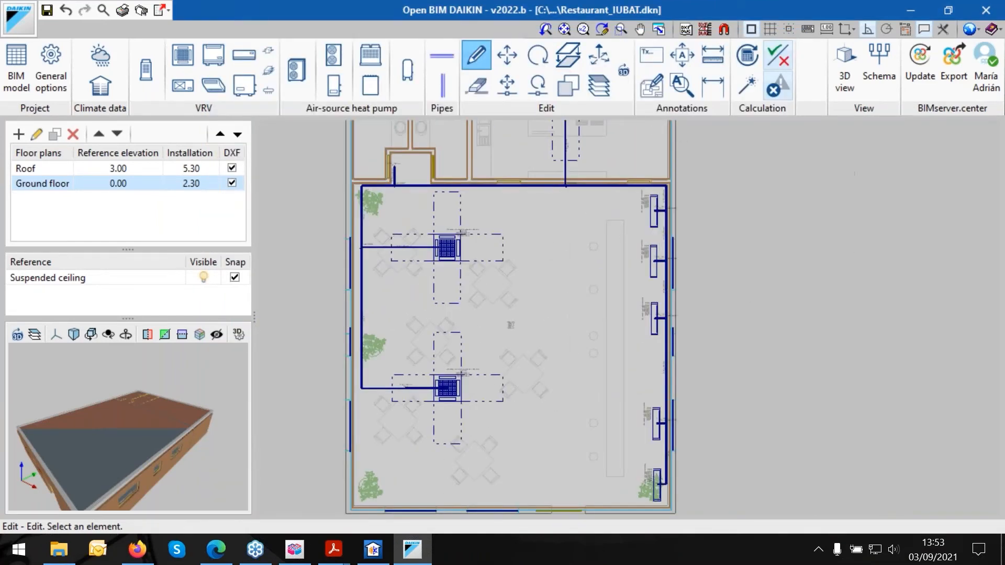
# Inspect the dining room's two cassette units and the horizontal pipes connecting them on the ground floor plan.
pyautogui.moveTo(448, 254)
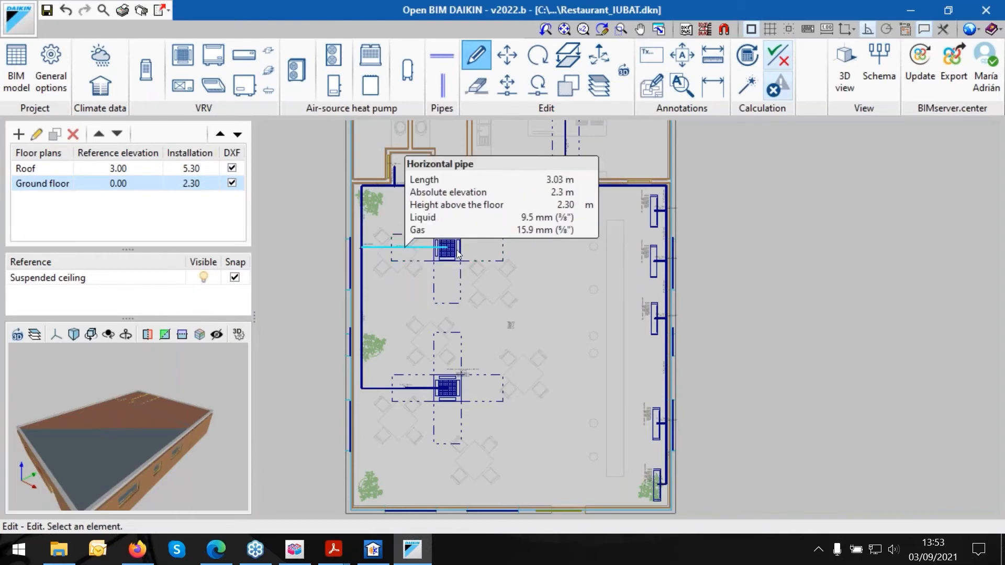
pyautogui.scroll(-1, 518, 331)
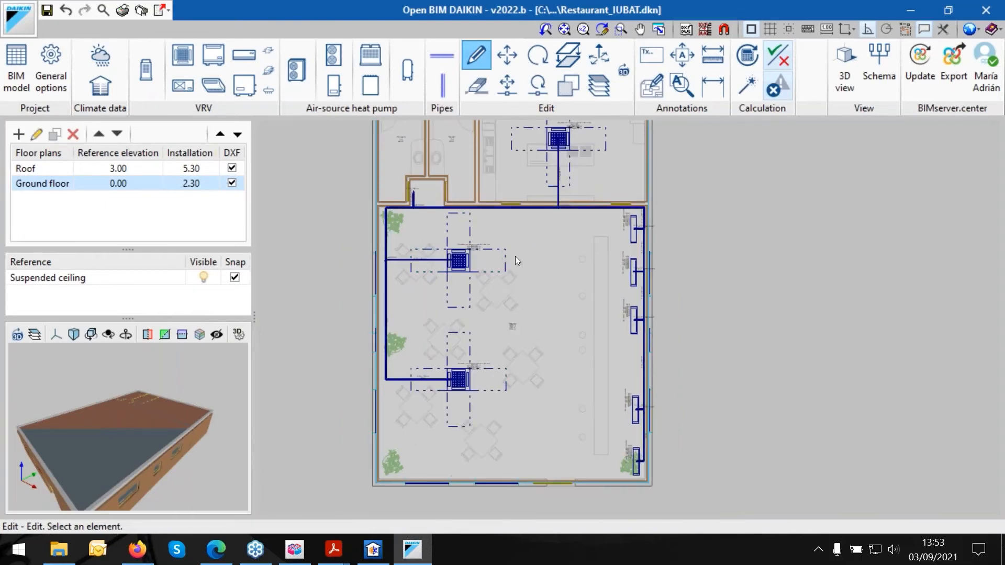
pyautogui.moveTo(386, 222)
pyautogui.scroll(-3, 454, 434)
pyautogui.moveTo(423, 415)
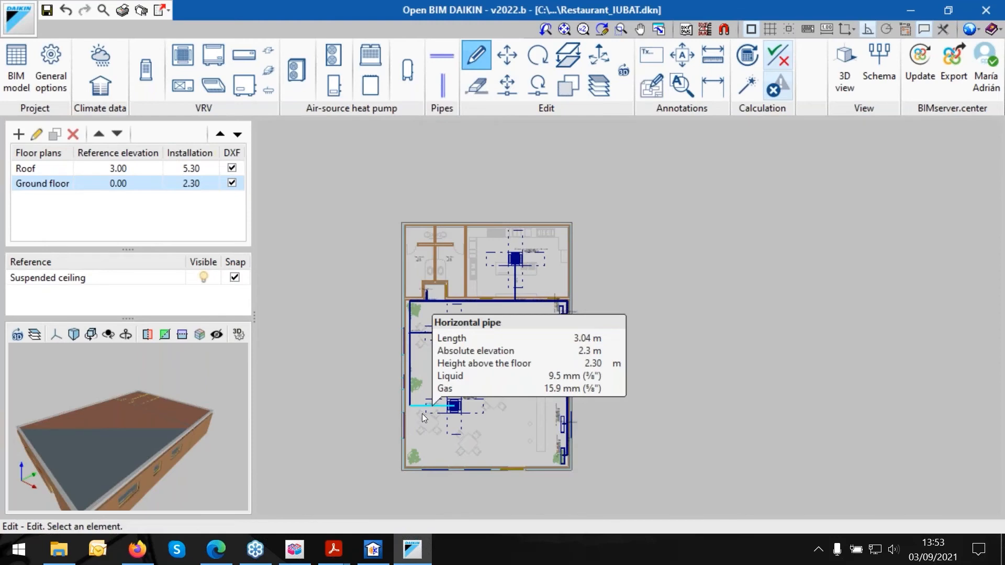
pyautogui.scroll(1, 432, 485)
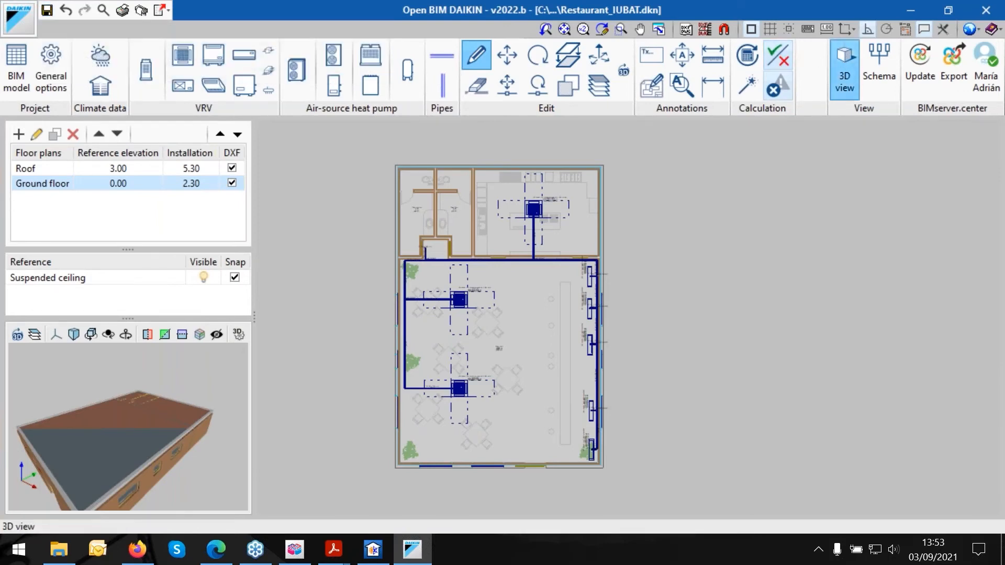
# Open the 3D view and inspect the properties of the outdoor unit and the two dining room cassette units.
pyautogui.click(844, 68)
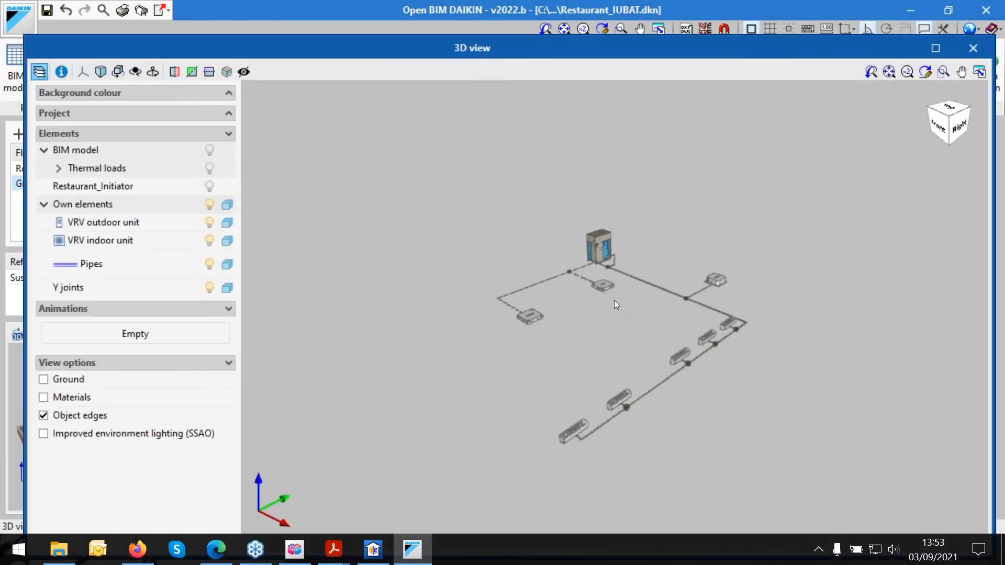
pyautogui.click(601, 246)
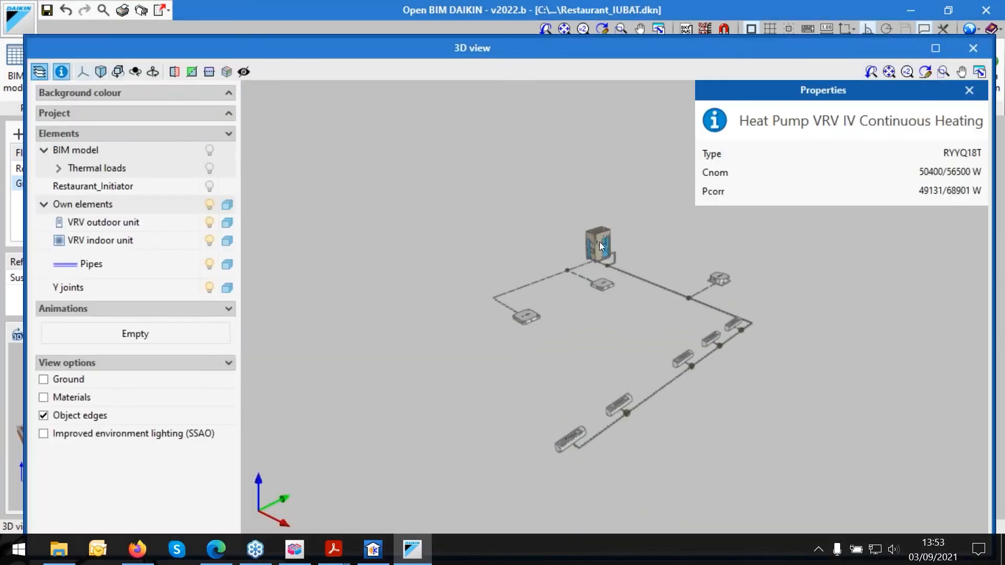
pyautogui.click(602, 284)
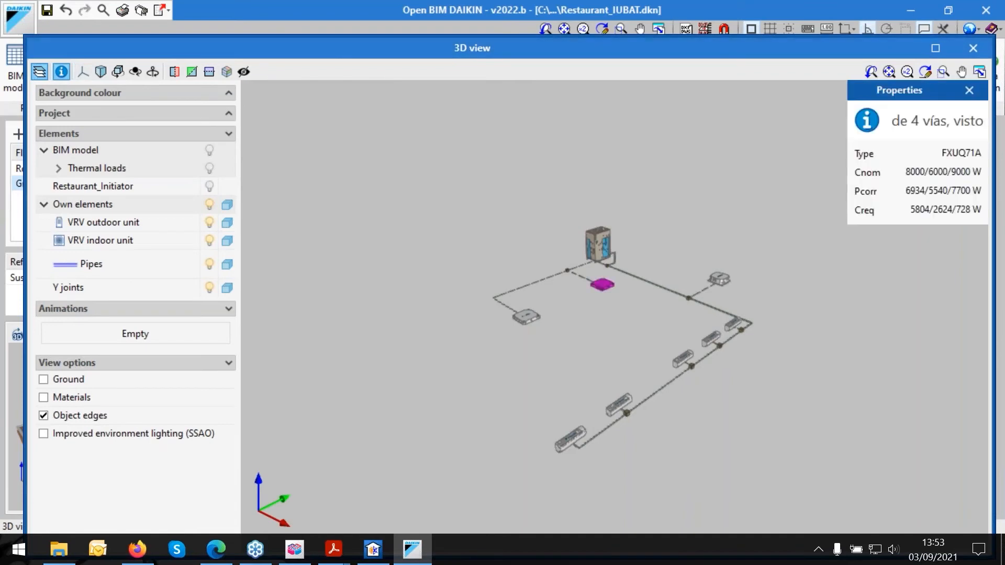
pyautogui.click(551, 281)
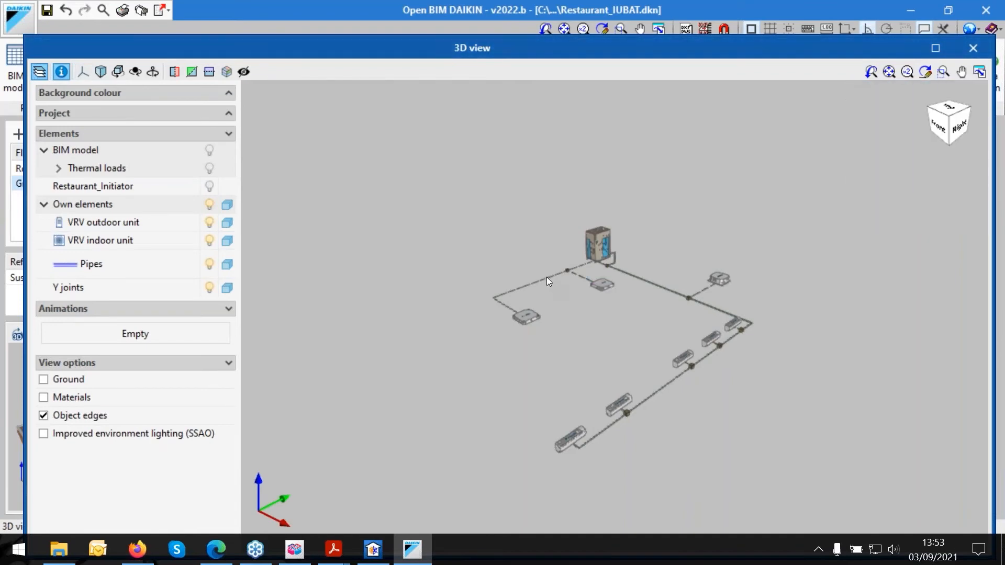
pyautogui.click(522, 321)
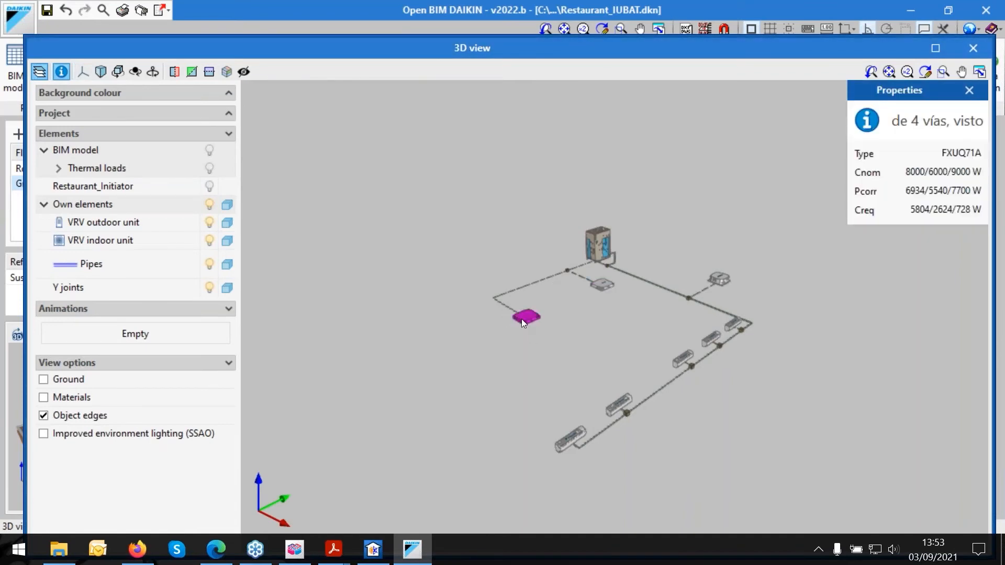
# Examine the row of wall-mounted units with their pipes and Y joints in 3D, including one unit's properties.
pyautogui.scroll(3, 677, 410)
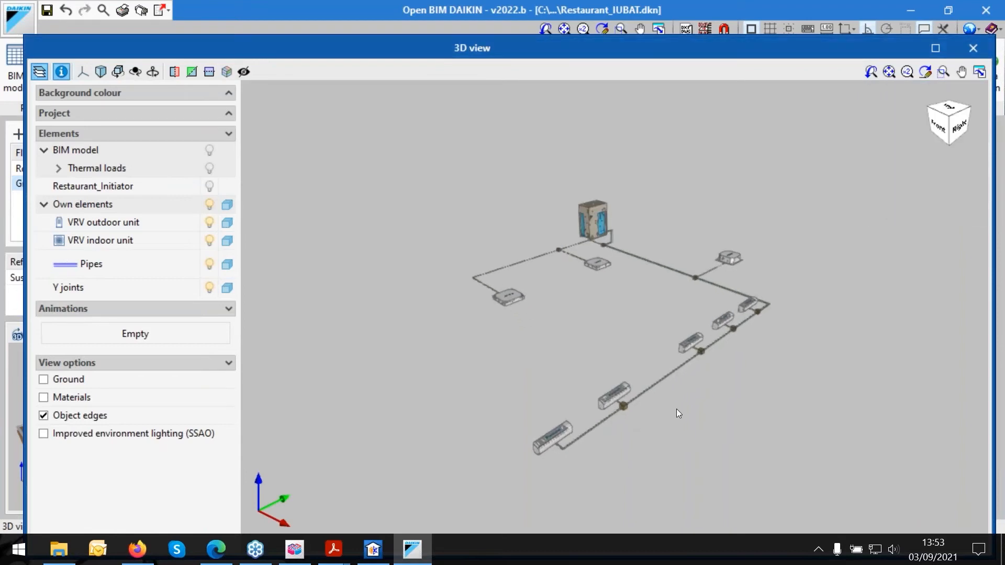
pyautogui.scroll(3, 676, 410)
pyautogui.scroll(3, 553, 427)
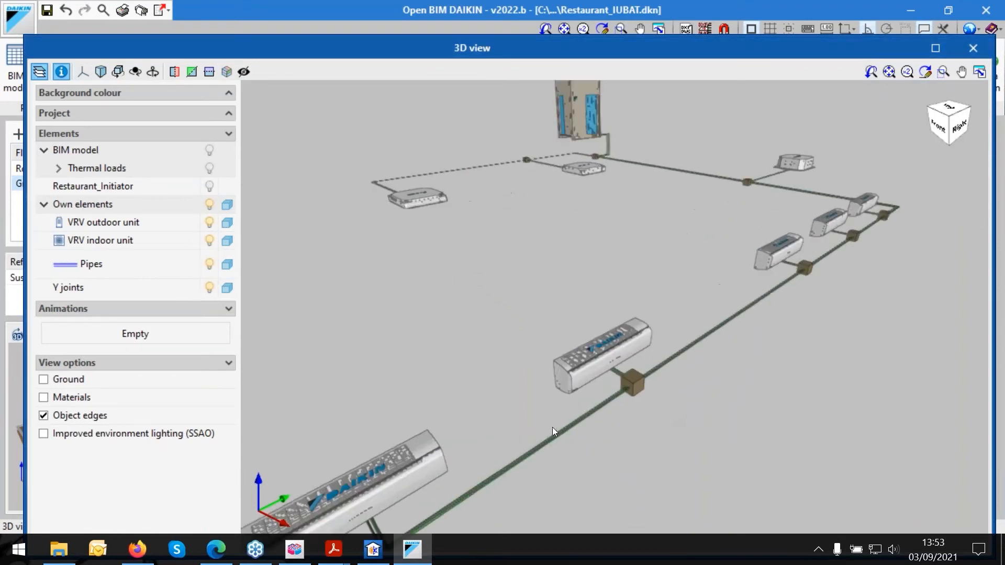
pyautogui.scroll(5, 604, 354)
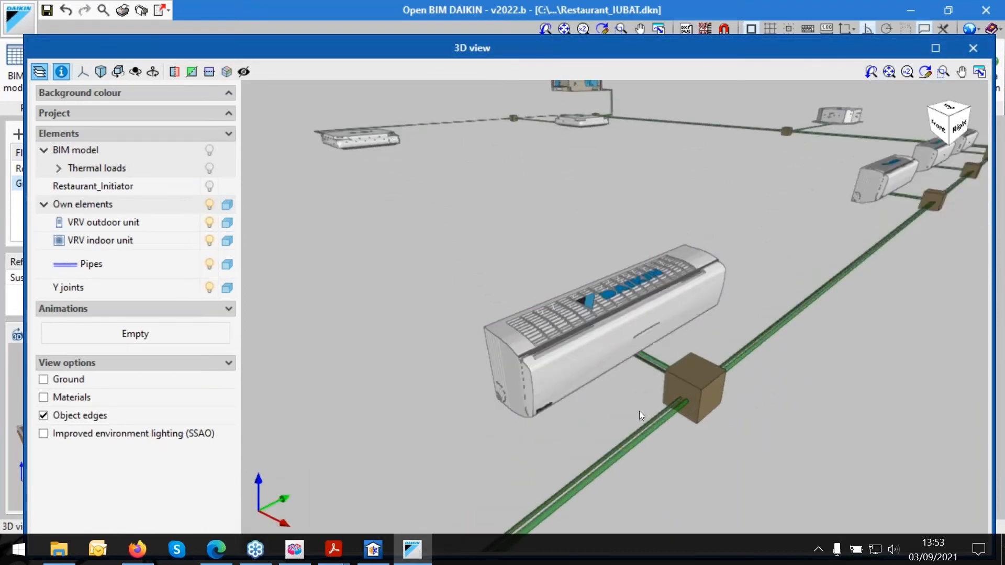
pyautogui.scroll(3, 640, 373)
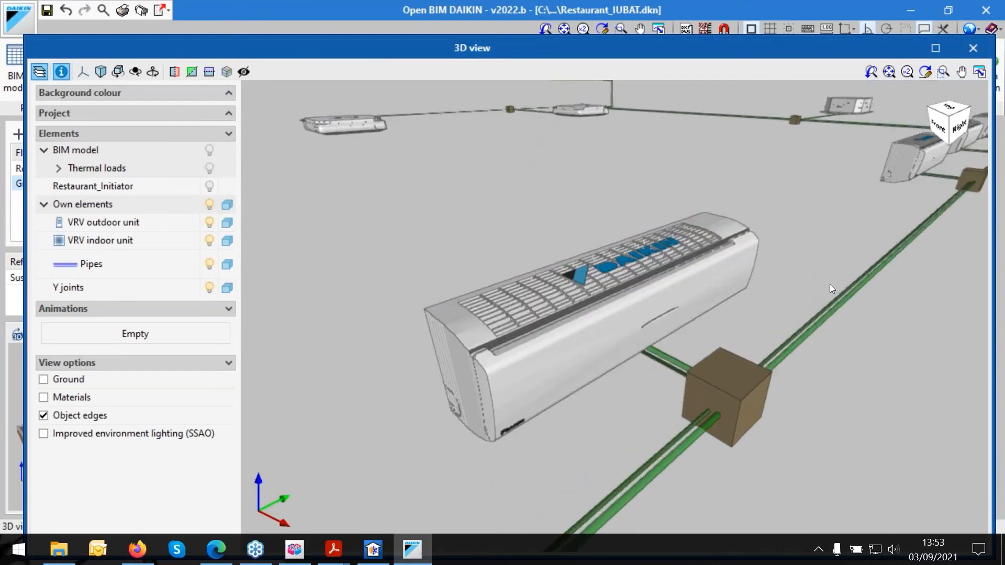
pyautogui.scroll(3, 830, 285)
pyautogui.scroll(-6, 829, 284)
pyautogui.moveTo(662, 288)
pyautogui.scroll(2, 711, 331)
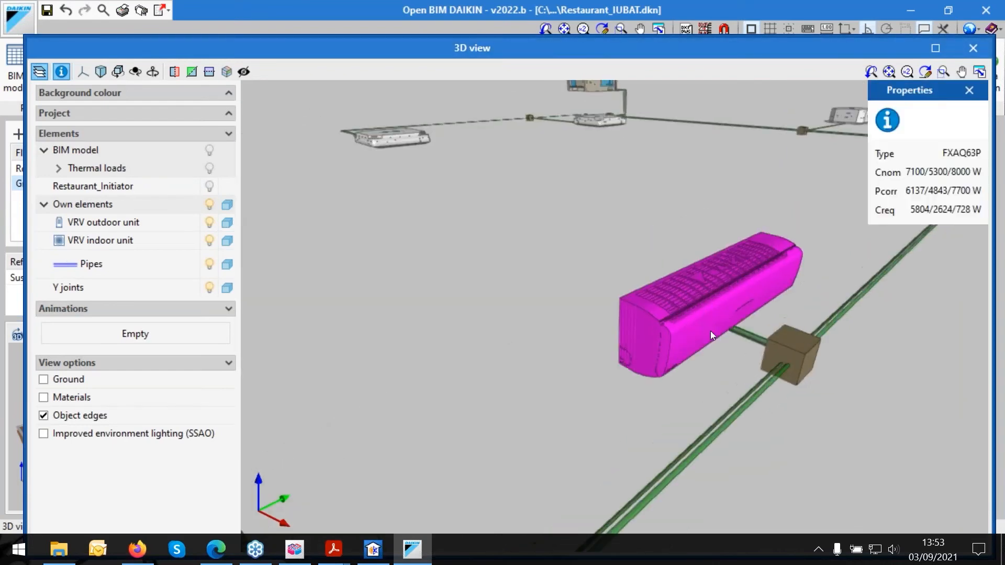
pyautogui.scroll(3, 730, 358)
pyautogui.scroll(-3, 720, 353)
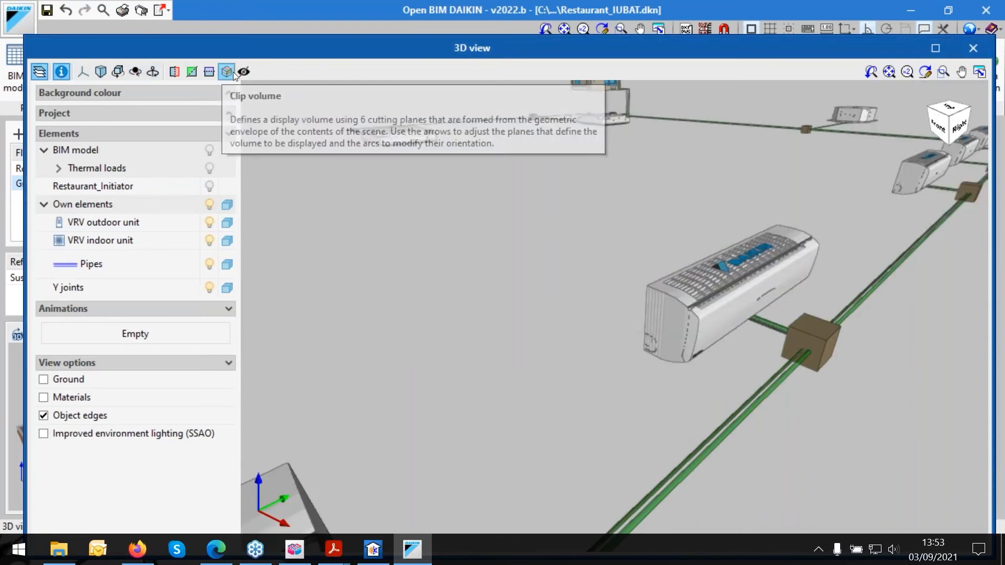
# Review the JPG and PNG options for saving the present view as a file, leave without saving, and close the 3D view.
pyautogui.click(980, 73)
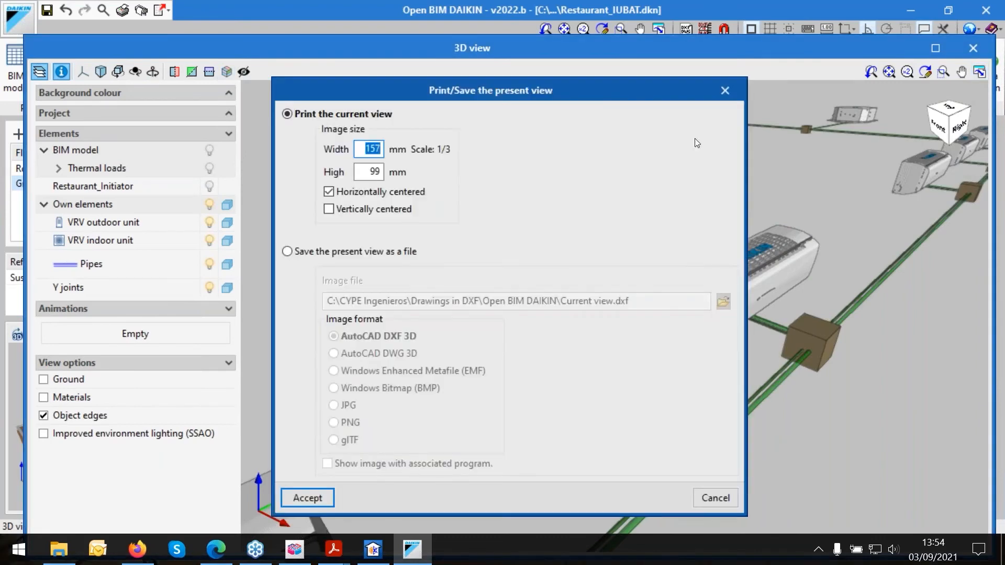
pyautogui.click(327, 254)
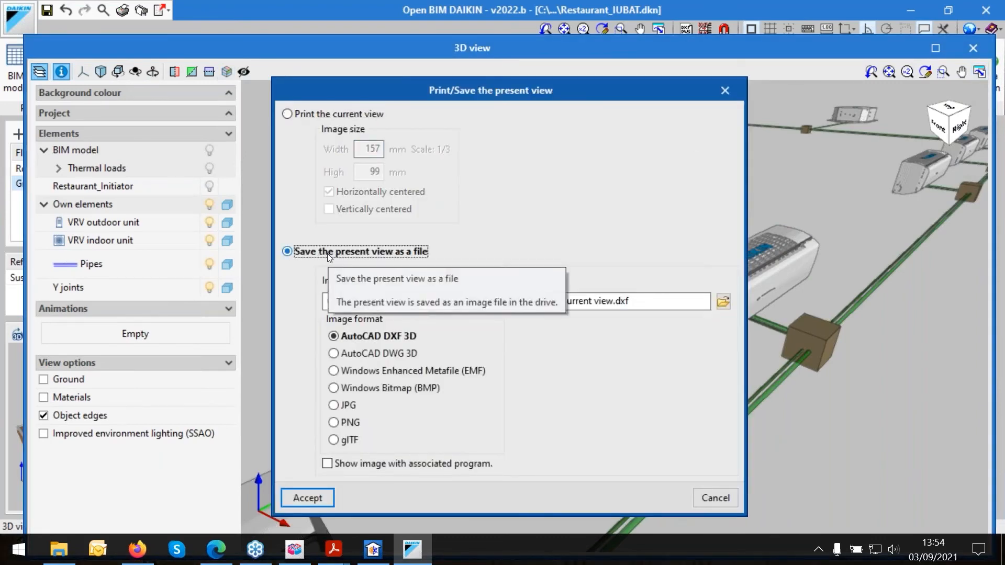
pyautogui.click(345, 406)
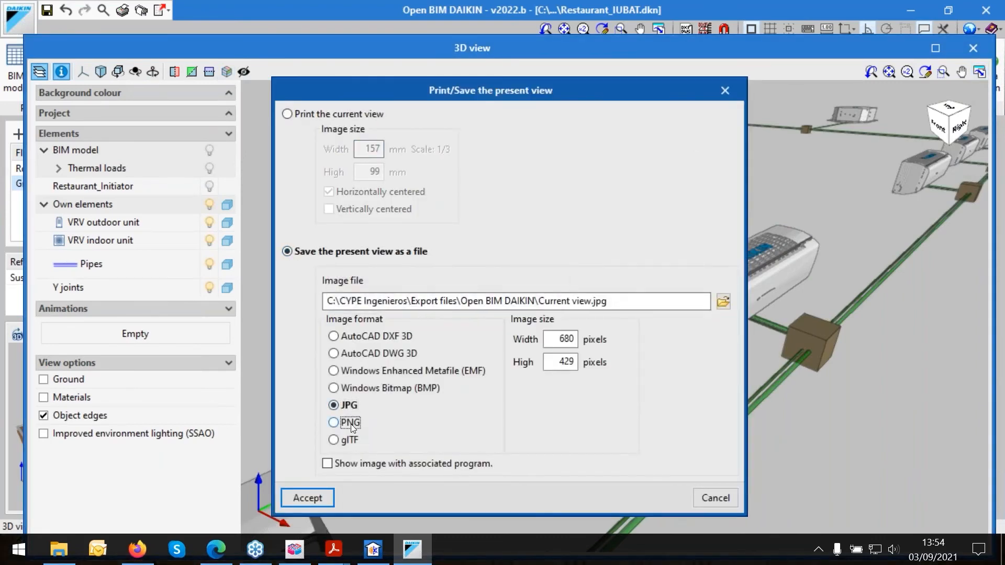
pyautogui.click(351, 424)
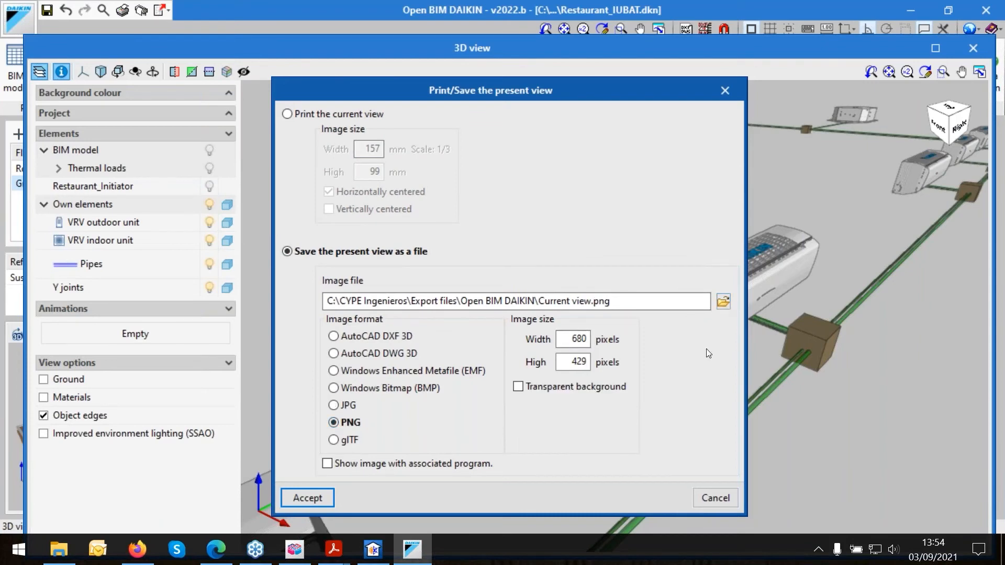
pyautogui.click(706, 499)
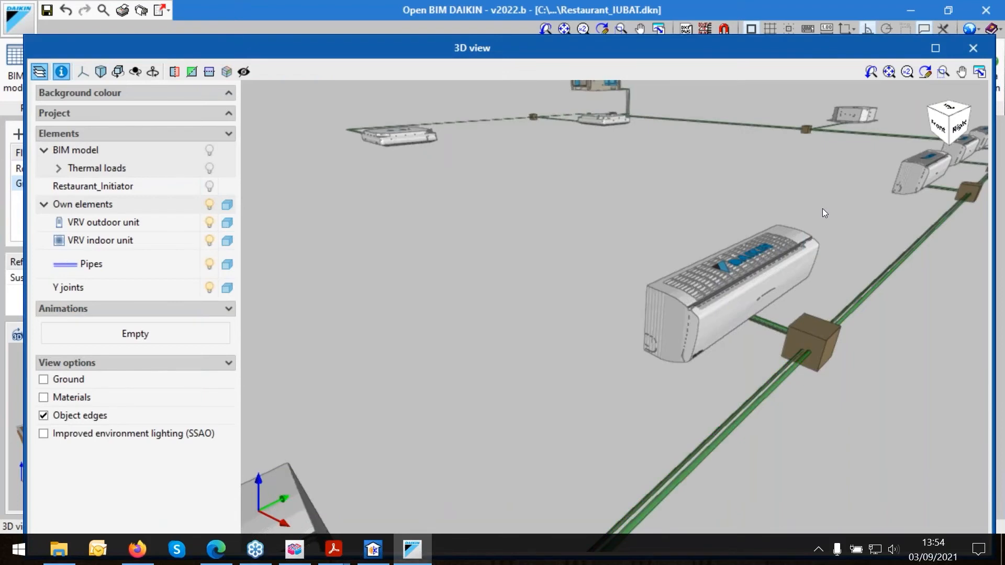
pyautogui.click(974, 48)
# Open the installation schema and examine the outdoor unit, pipe diameters and lengths, Y joints and cassette units.
pyautogui.click(888, 68)
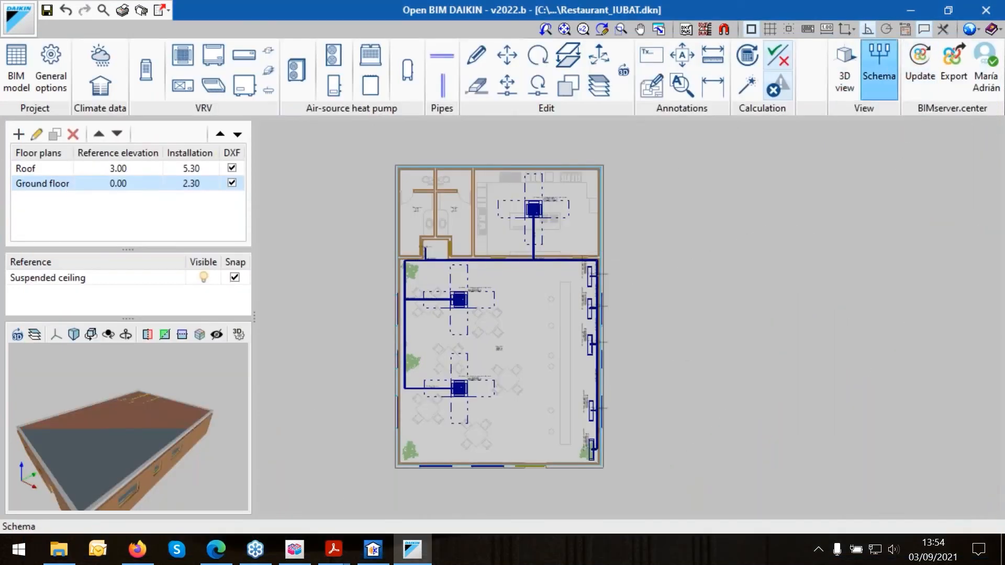
pyautogui.scroll(5, 213, 104)
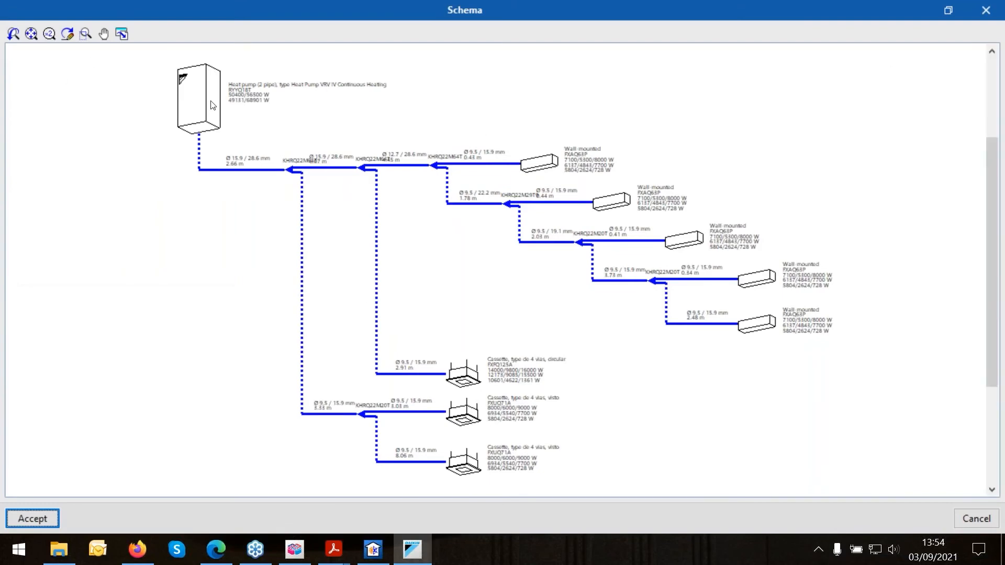
pyautogui.scroll(-3, 255, 110)
pyautogui.scroll(1, 434, 317)
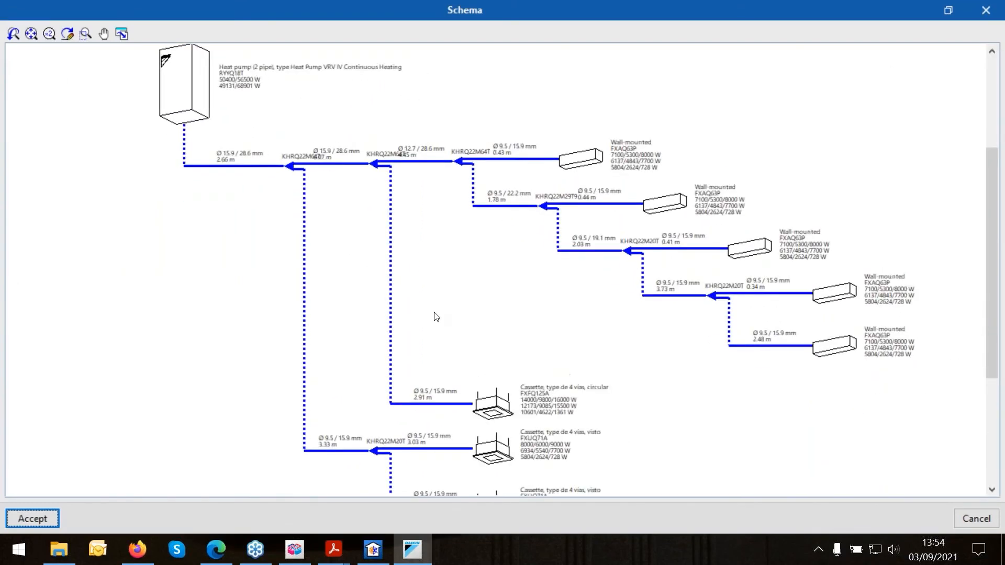
pyautogui.scroll(-1, 434, 317)
pyautogui.scroll(6, 427, 348)
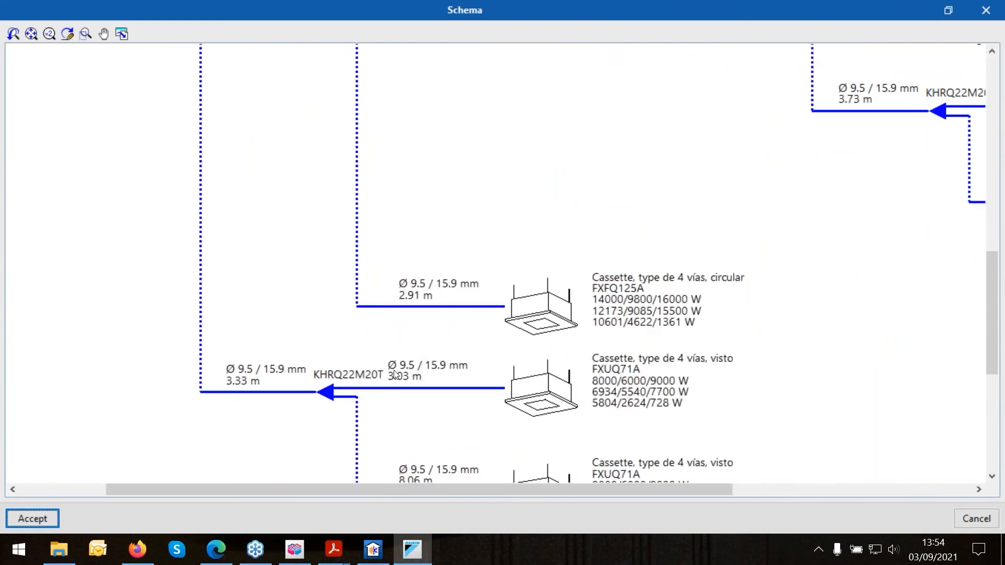
pyautogui.scroll(3, 396, 385)
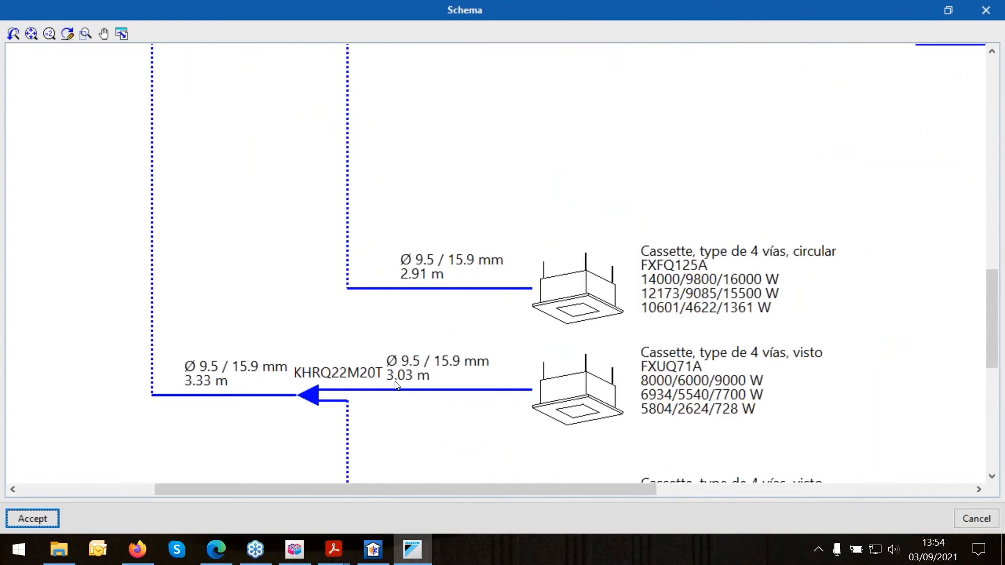
pyautogui.click(987, 10)
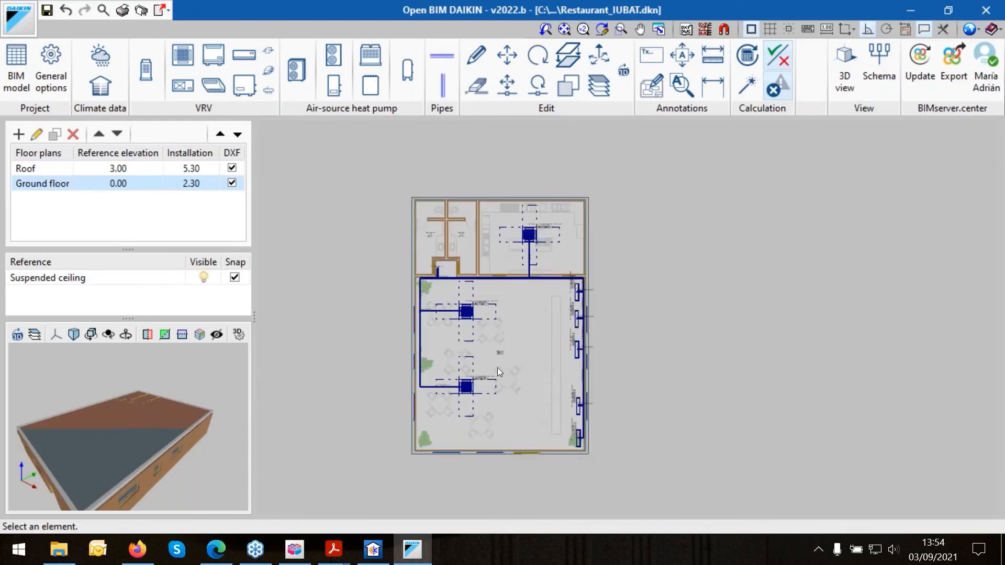
# Generate the VRV report and review its equipment list and schema pages.
pyautogui.click(123, 11)
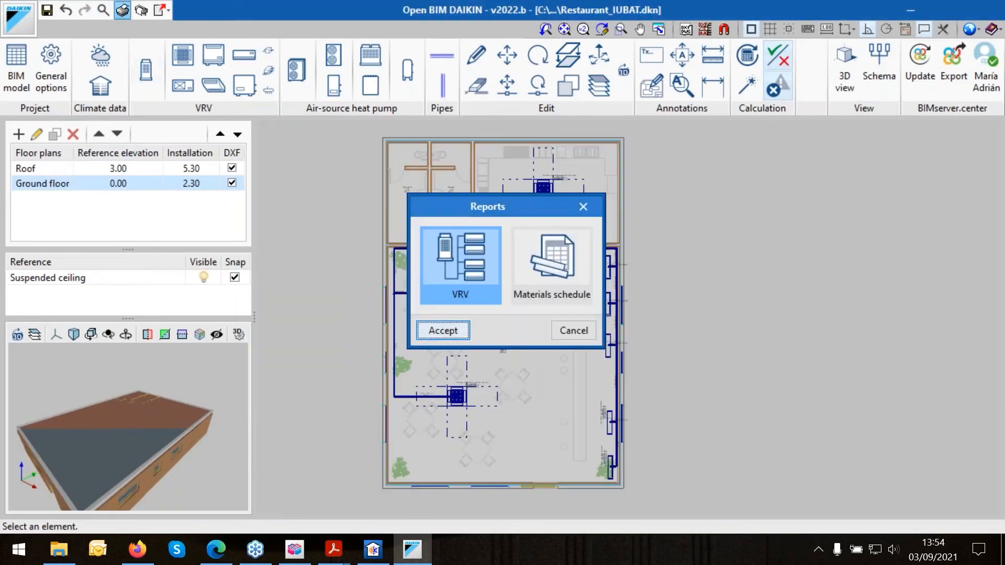
pyautogui.click(444, 330)
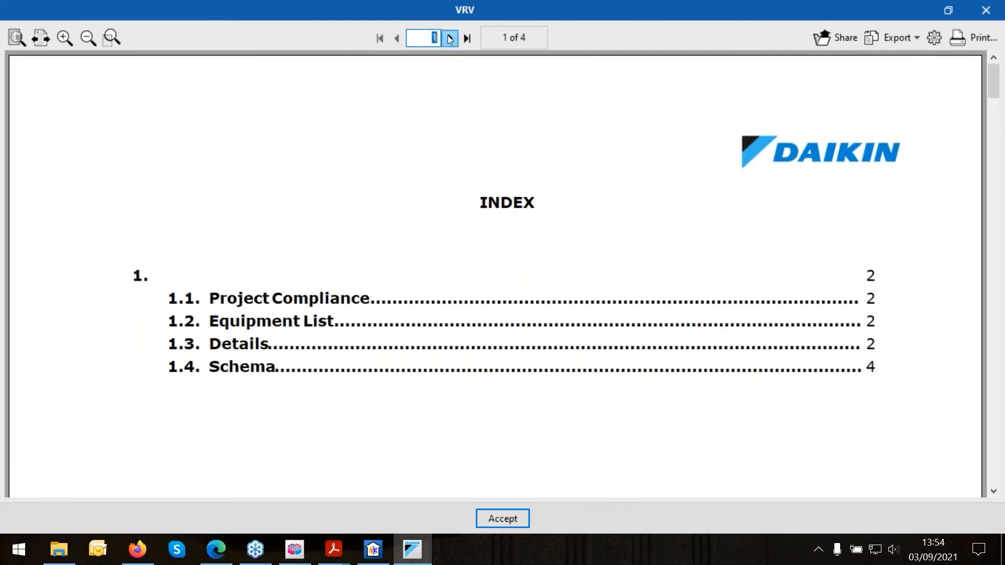
pyautogui.click(450, 37)
pyautogui.scroll(-10, 521, 309)
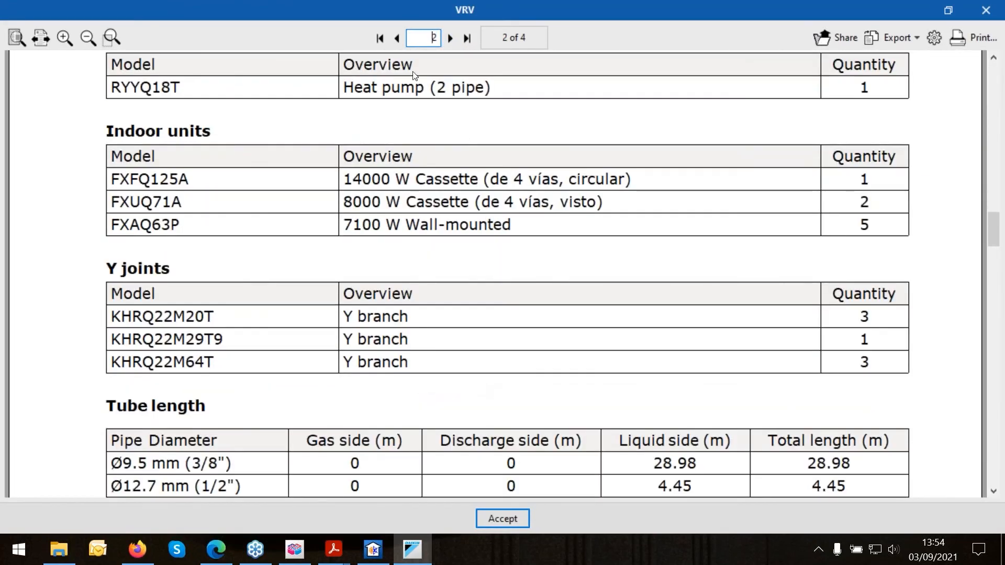
pyautogui.click(451, 38)
pyautogui.click(451, 38)
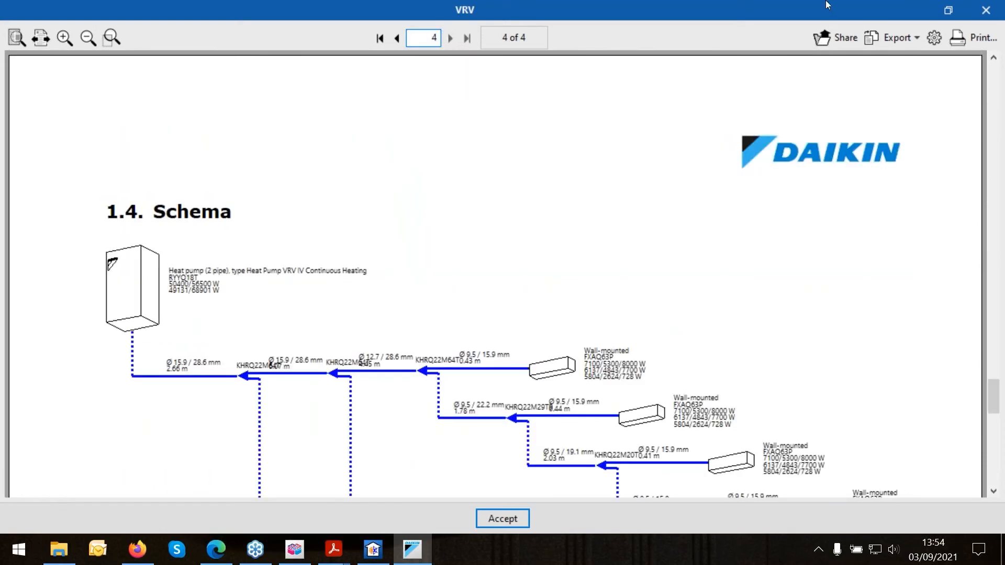
pyautogui.click(986, 10)
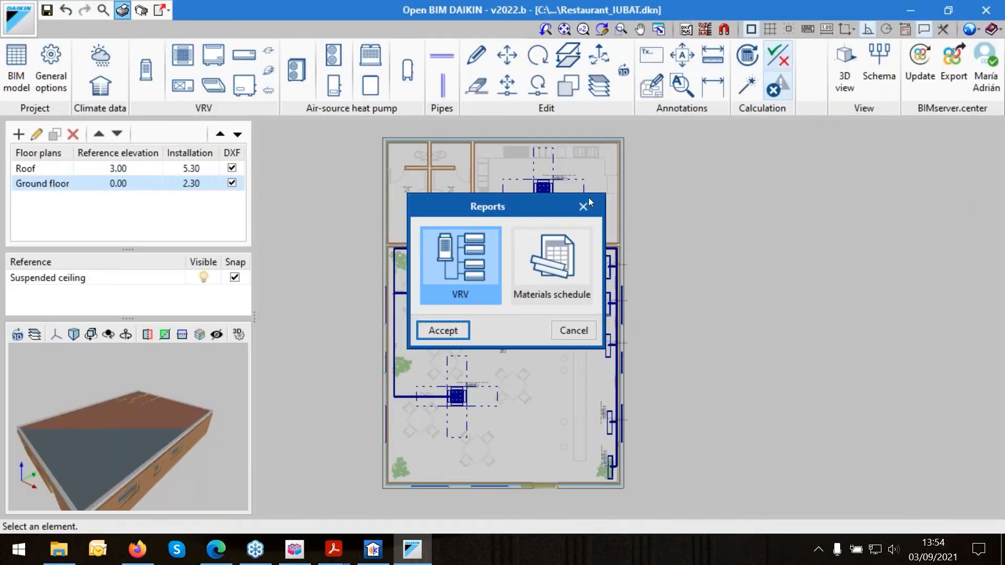
pyautogui.click(583, 206)
# Switch the project's measurement units to the I-P system.
pyautogui.click(970, 29)
pyautogui.click(928, 64)
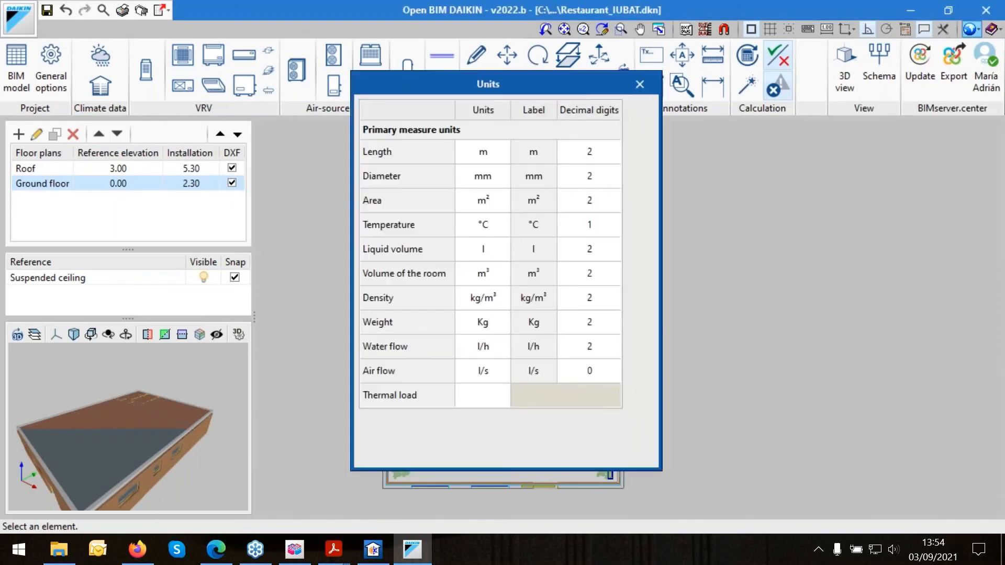
pyautogui.click(644, 111)
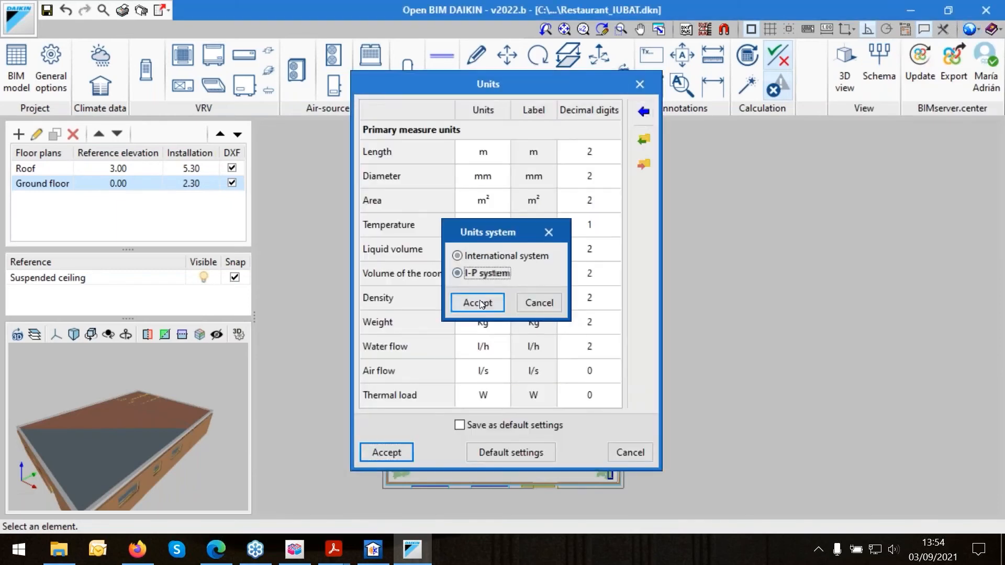
pyautogui.click(478, 303)
pyautogui.click(390, 454)
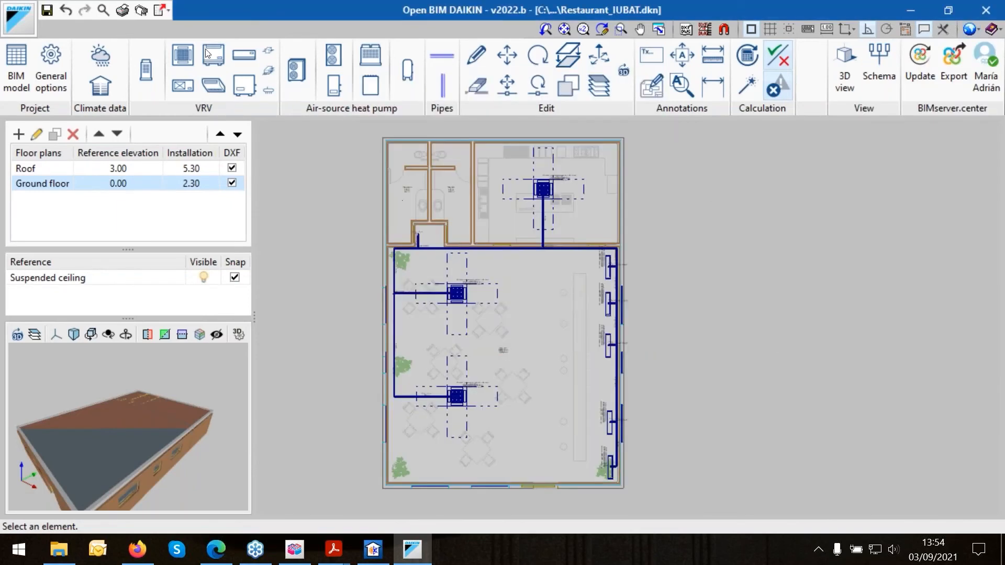
# Generate the VRV report in I-P units and check the outdoor unit, indoor unit capacities and schema.
pyautogui.click(122, 10)
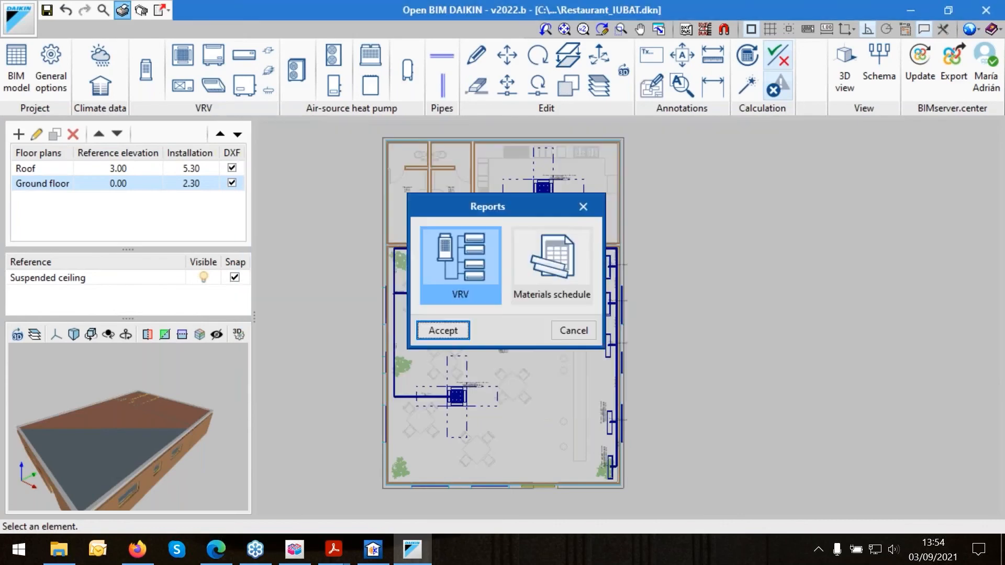
pyautogui.click(442, 330)
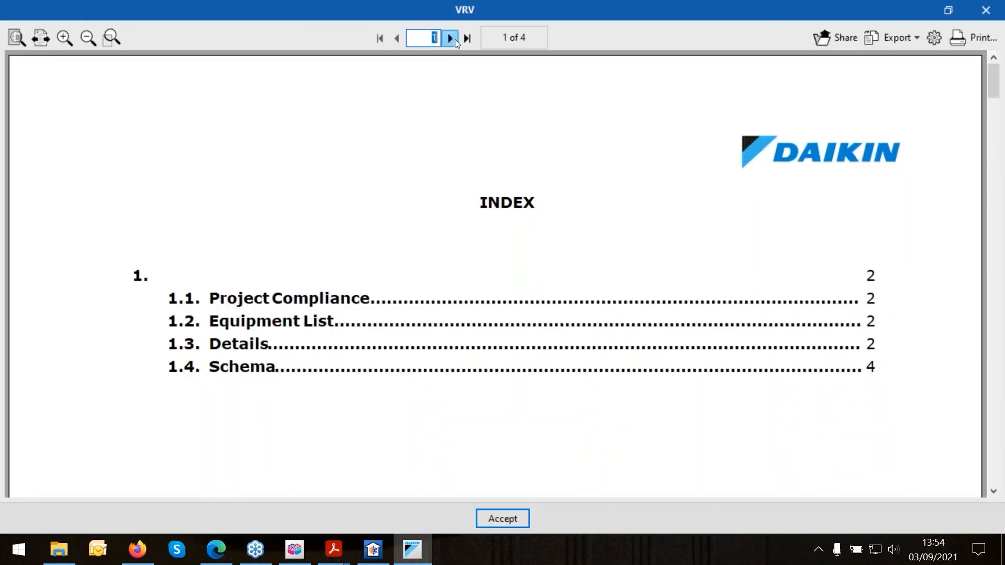
pyautogui.click(455, 40)
pyautogui.click(450, 38)
pyautogui.scroll(-5, 559, 278)
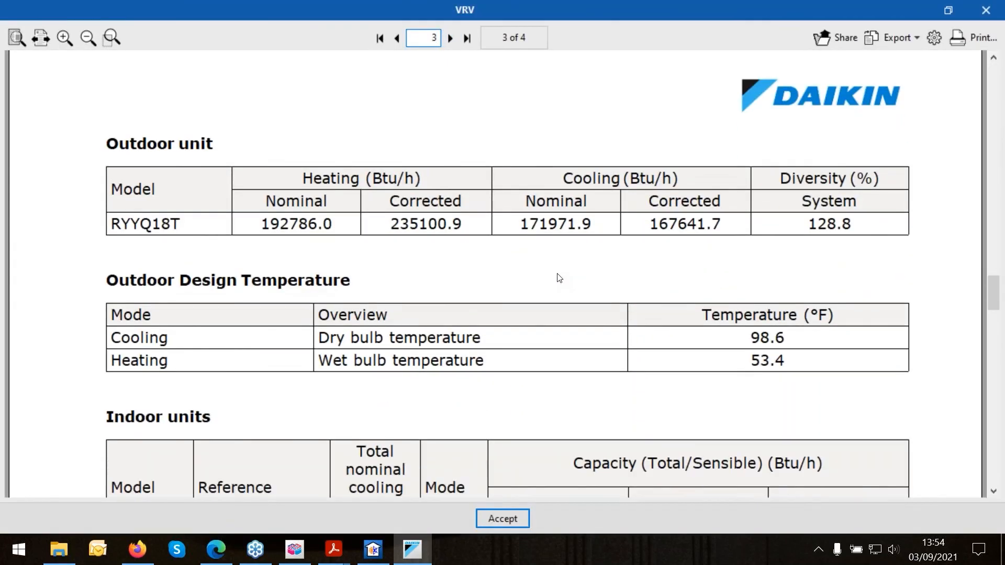
pyautogui.scroll(-3, 560, 280)
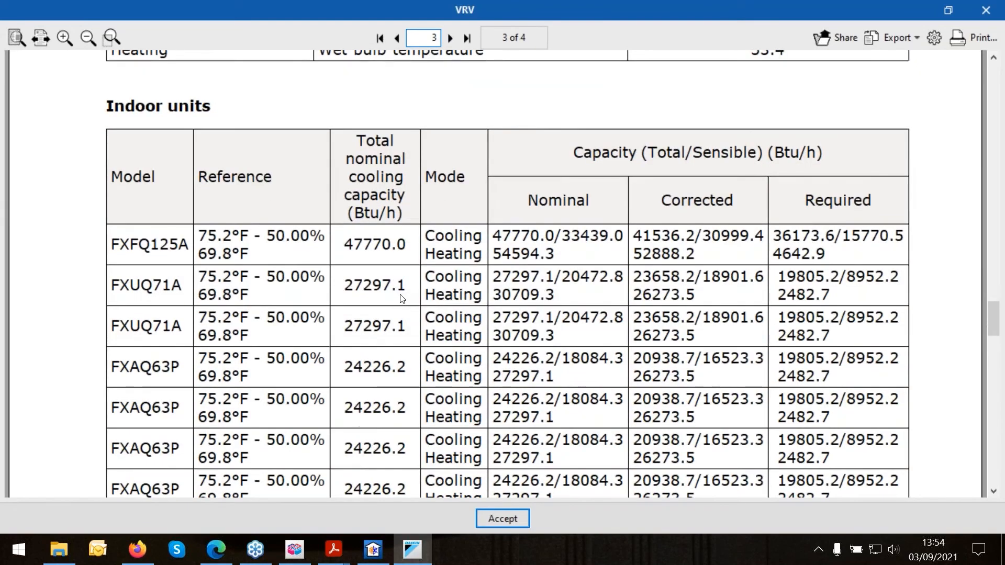
pyautogui.scroll(-5, 447, 296)
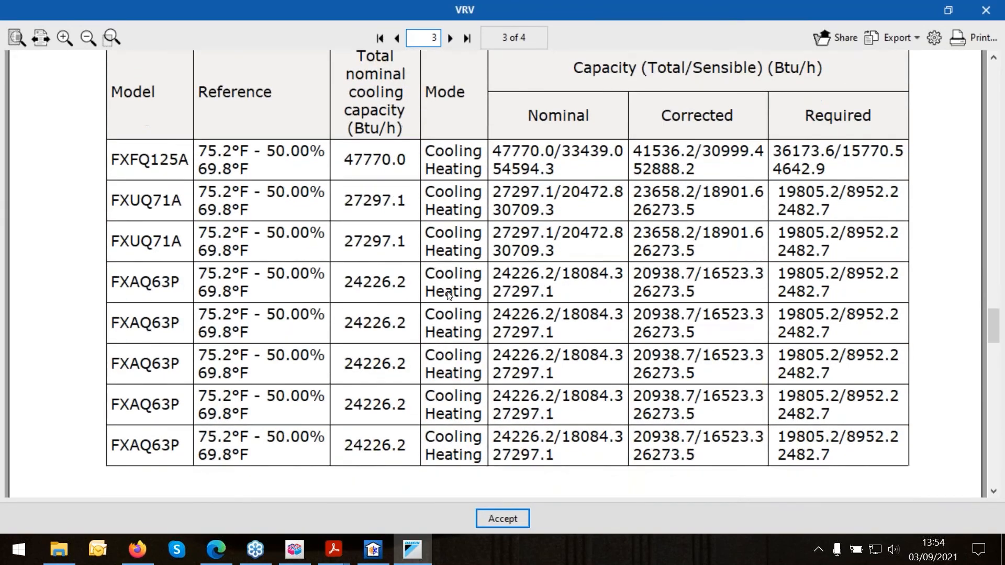
pyautogui.click(457, 43)
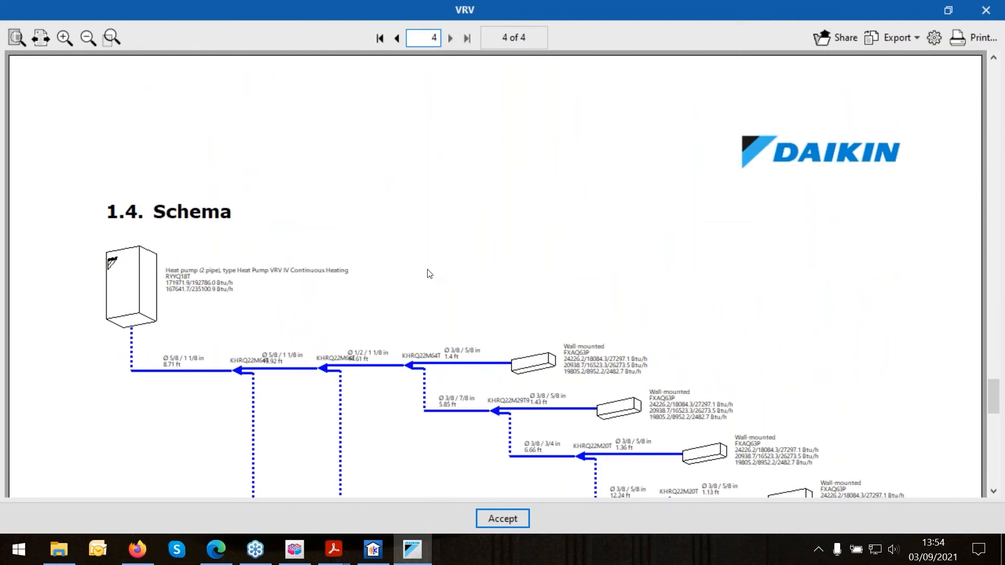
pyautogui.scroll(-2, 428, 273)
pyautogui.scroll(-5, 352, 230)
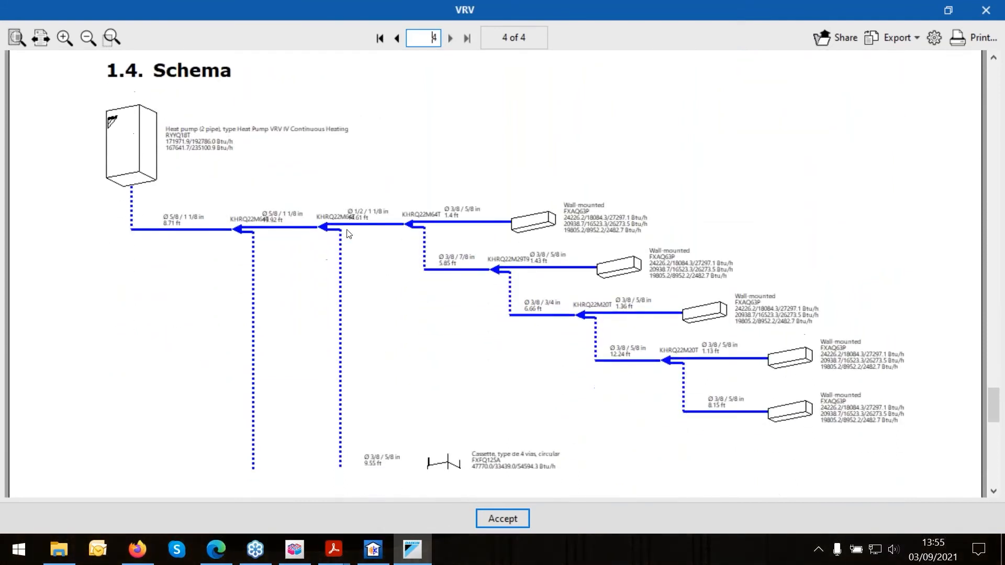
pyautogui.click(986, 12)
# Generate the Materials schedule report and review its VRV equipment and refrigerant pipe tables.
pyautogui.click(561, 280)
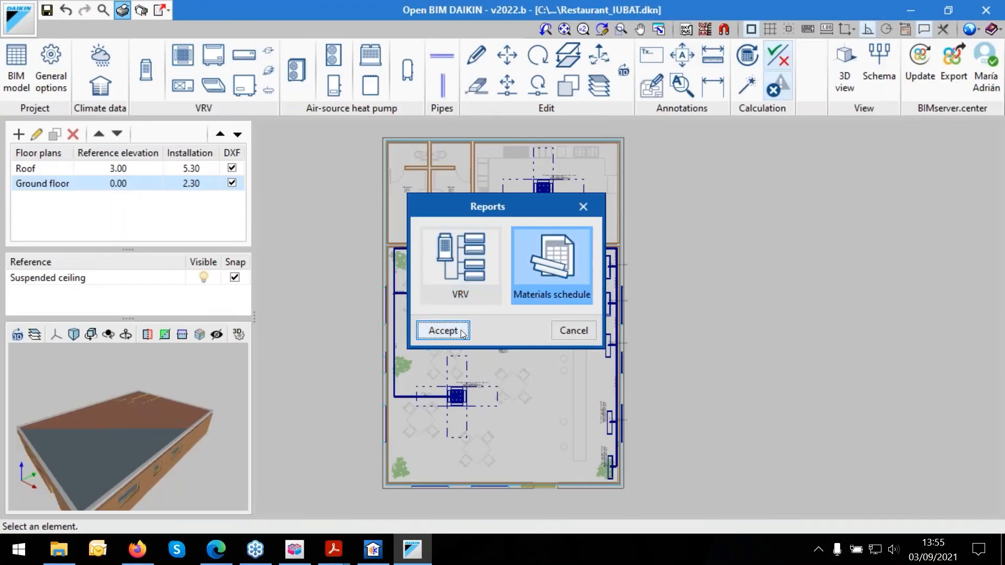
pyautogui.click(455, 329)
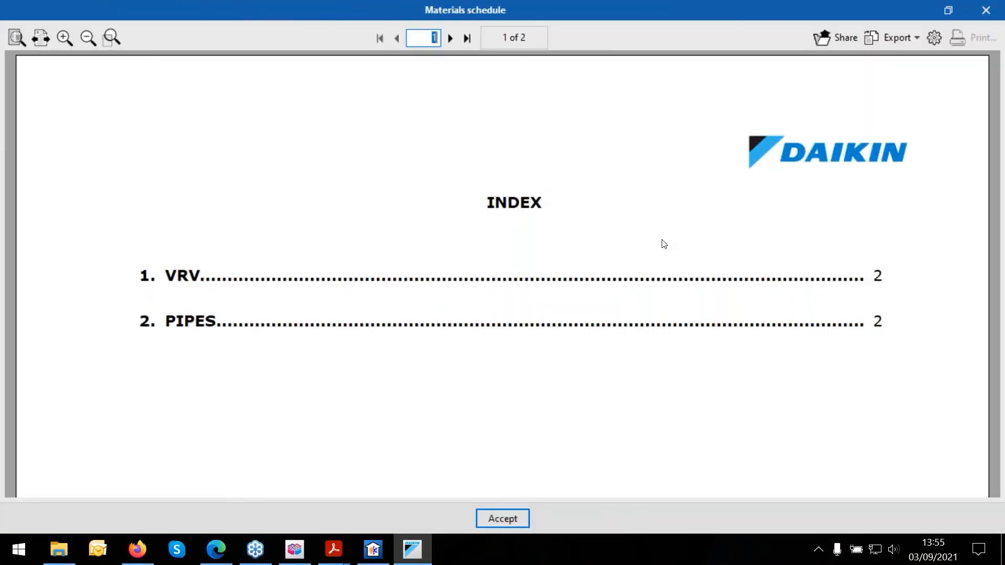
pyautogui.click(451, 38)
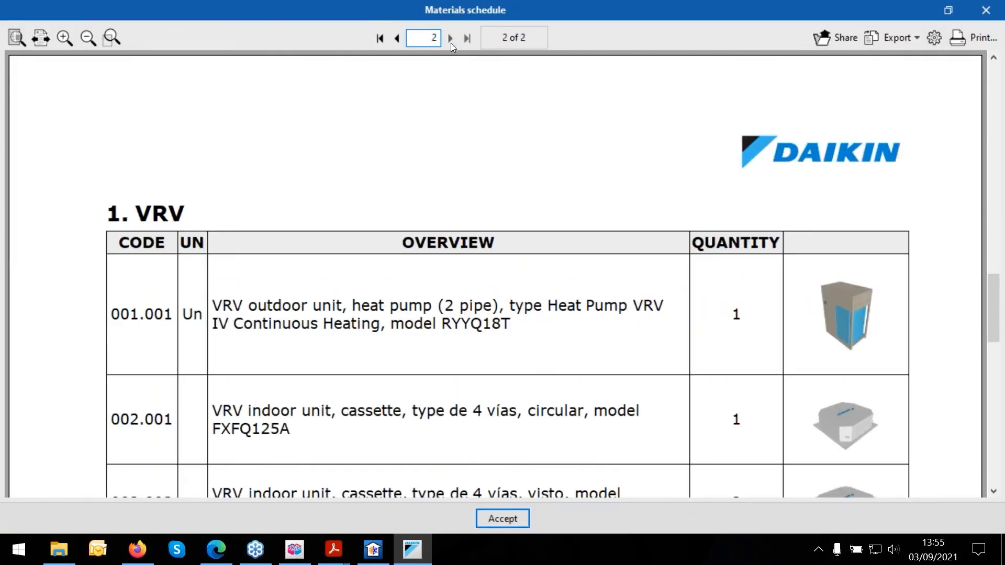
pyautogui.scroll(-1, 832, 253)
pyautogui.scroll(-4, 845, 268)
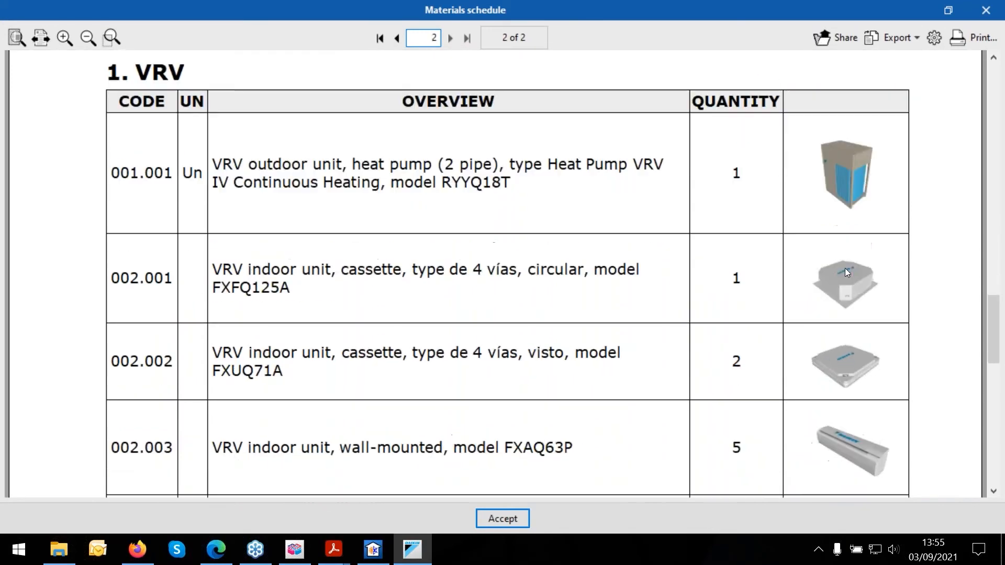
pyautogui.scroll(-13, 846, 272)
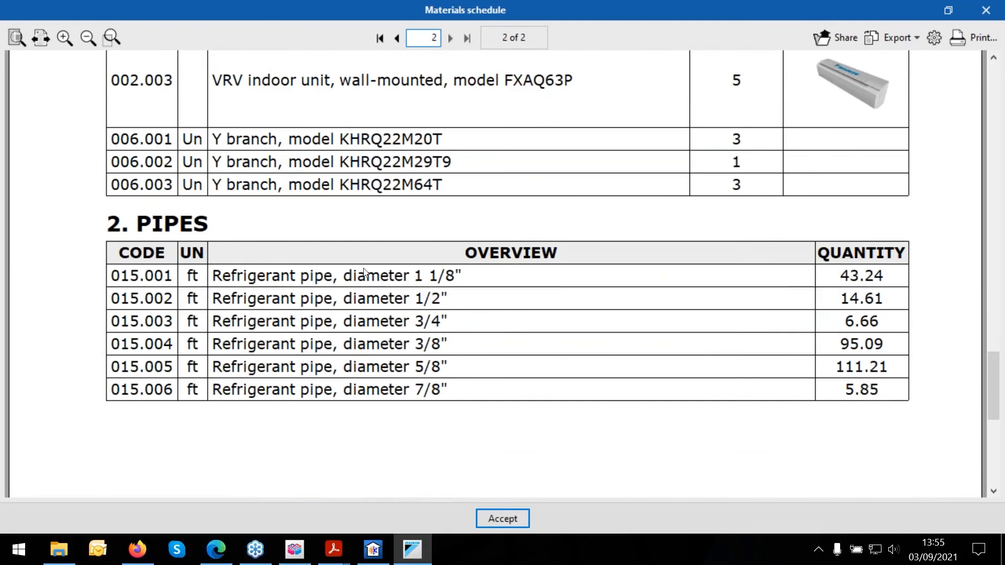
pyautogui.scroll(-12, 472, 285)
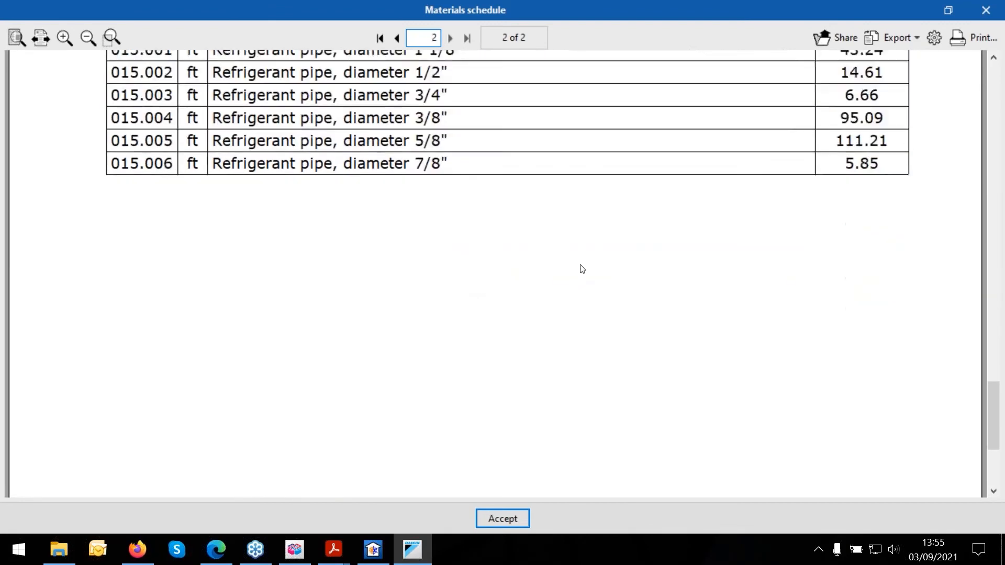
pyautogui.click(503, 524)
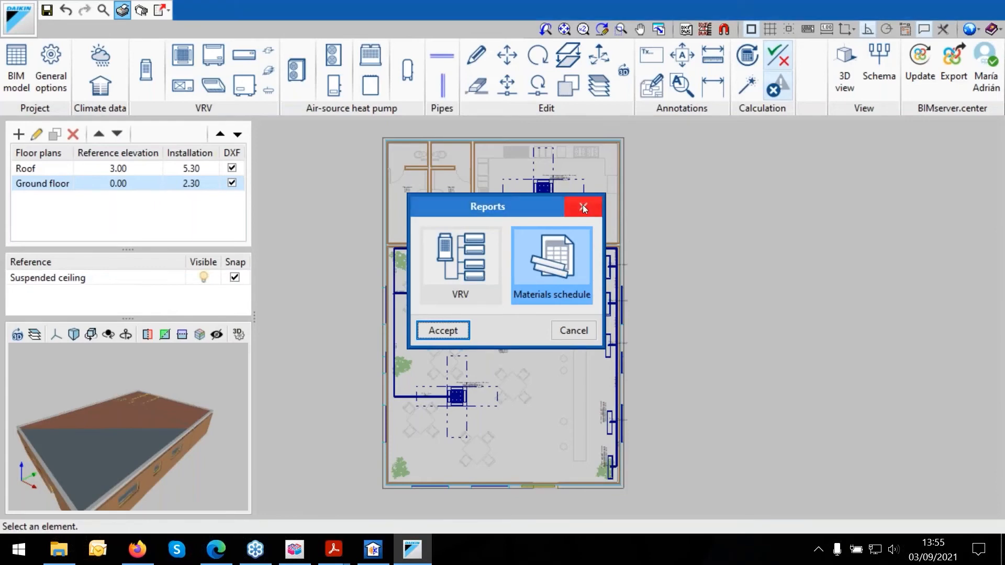
pyautogui.click(583, 206)
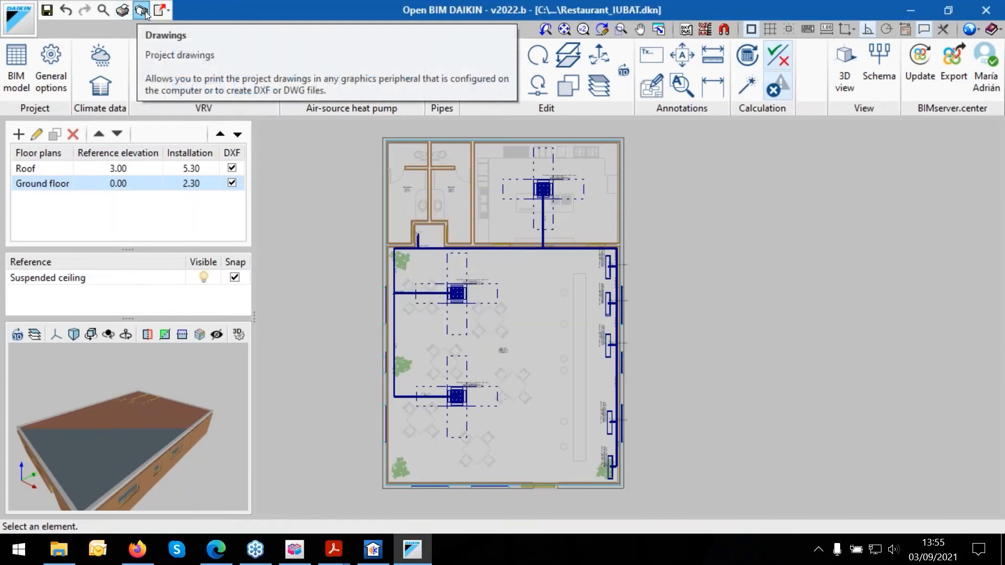
# Add a Floor plans drawing at 1:100 scale to the project drawings and try to generate it.
pyautogui.click(141, 10)
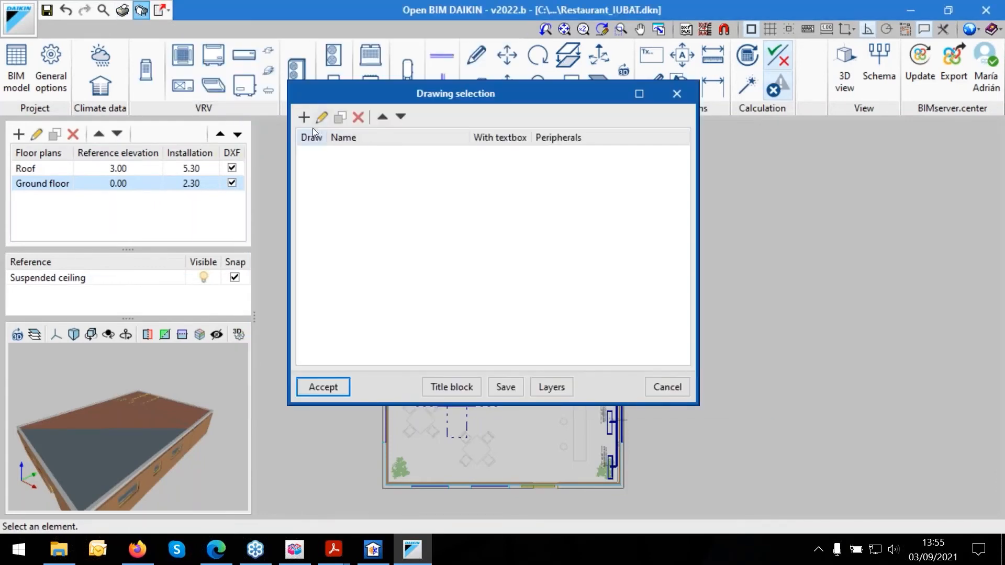
pyautogui.click(304, 117)
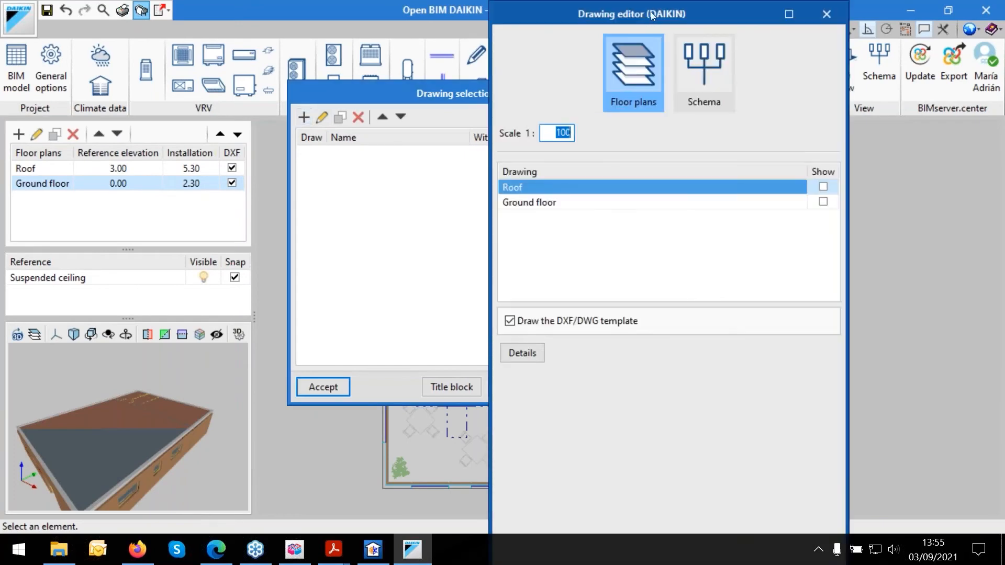
pyautogui.moveTo(653, 16); pyautogui.dragTo(520, 8)
pyautogui.moveTo(456, 11)
pyautogui.mouseDown()
pyautogui.moveTo(768, 91)
pyautogui.moveTo(394, 1)
pyautogui.mouseUp()
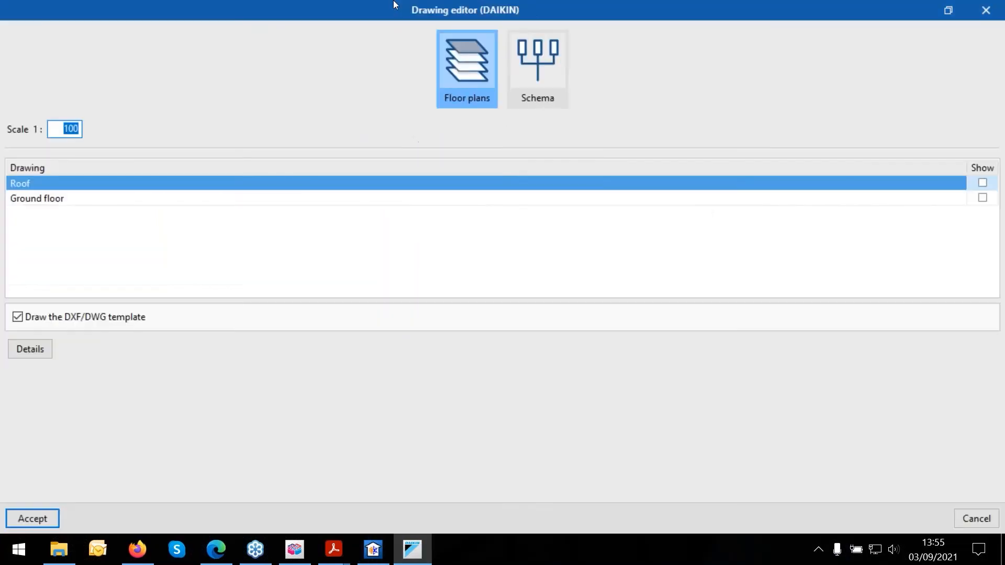
pyautogui.click(51, 518)
pyautogui.click(321, 386)
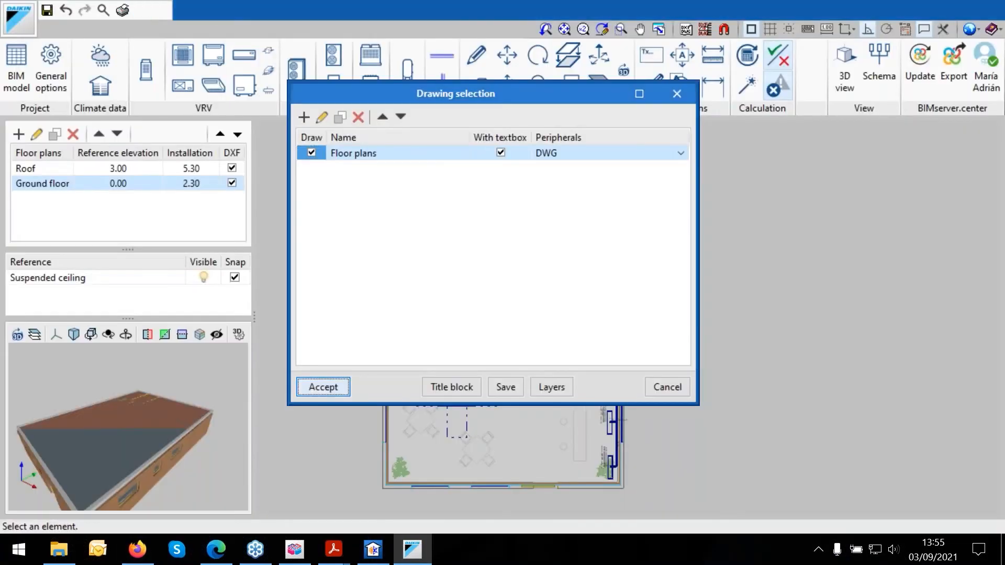
pyautogui.click(503, 317)
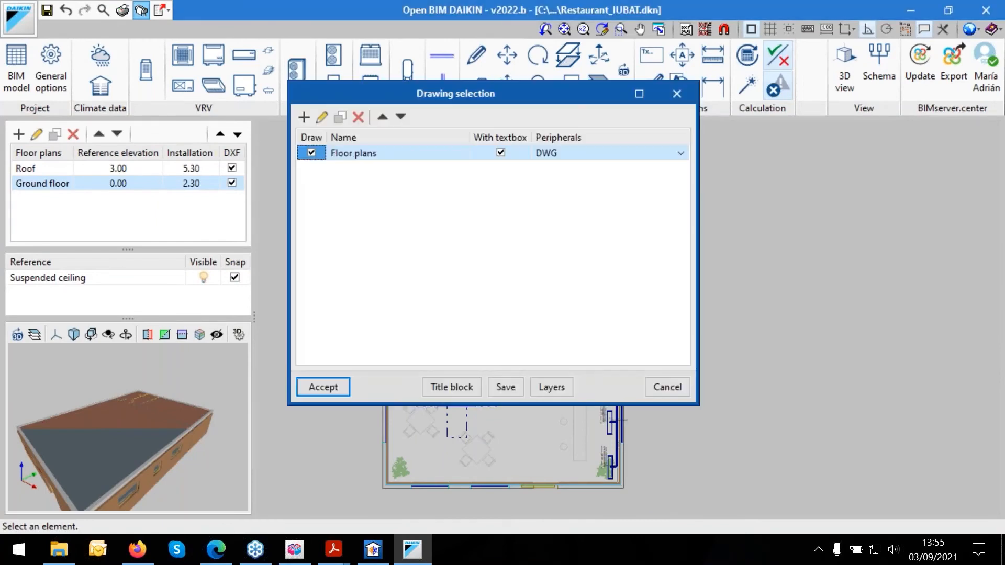
# Try to generate the Floor plans drawing with the Ground floor row selected in its drawing list.
pyautogui.click(325, 118)
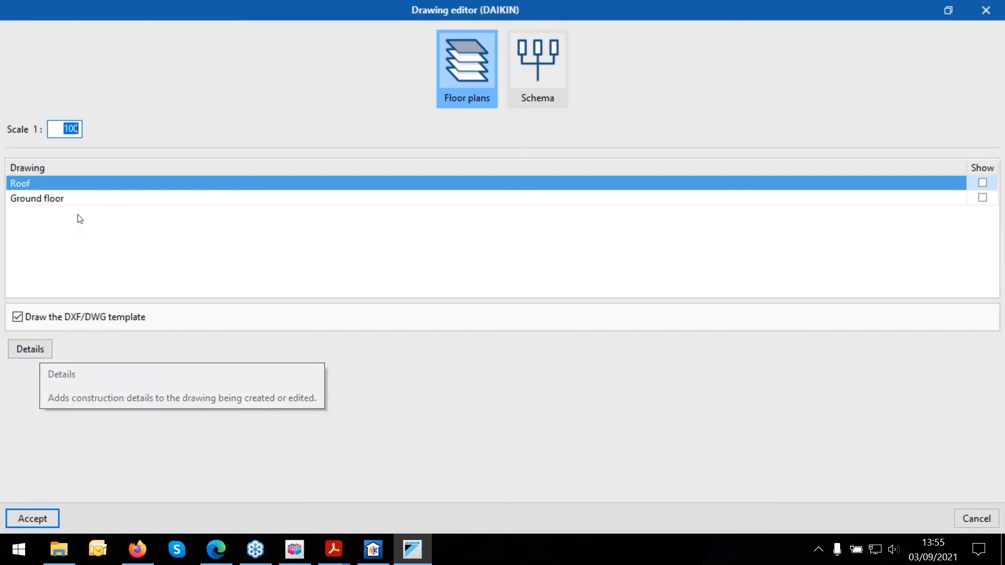
pyautogui.click(96, 198)
pyautogui.click(41, 519)
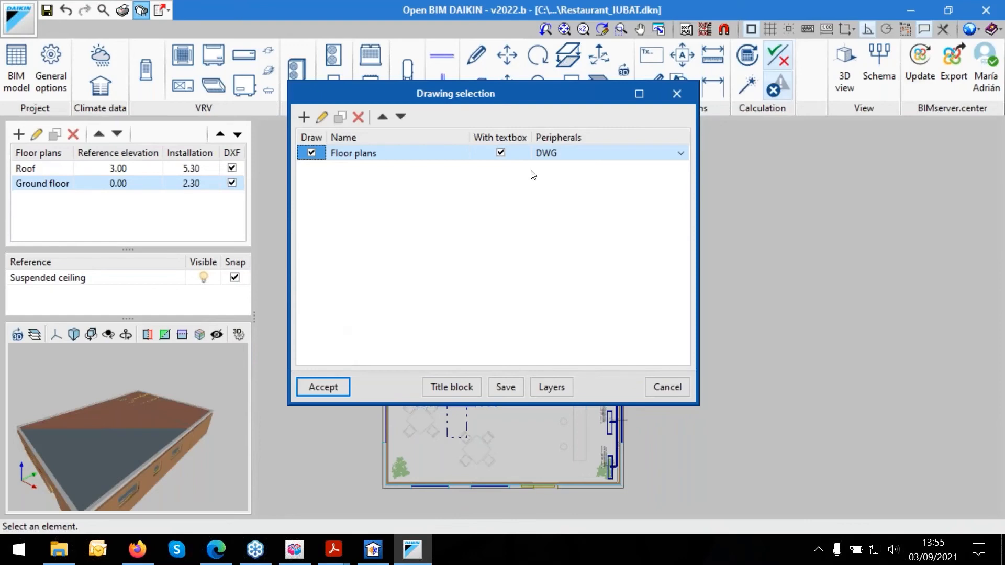
pyautogui.click(332, 386)
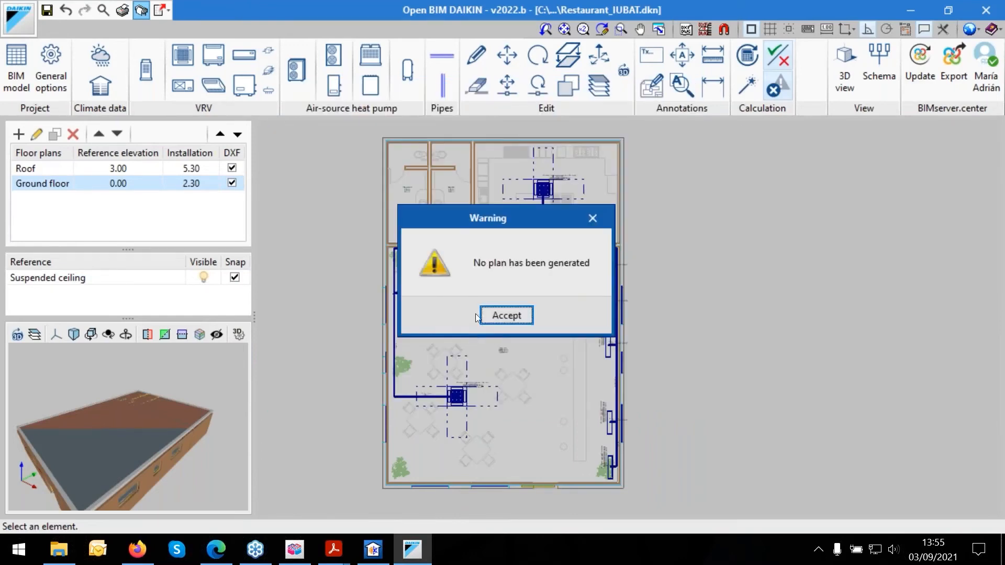
pyautogui.press('Return')
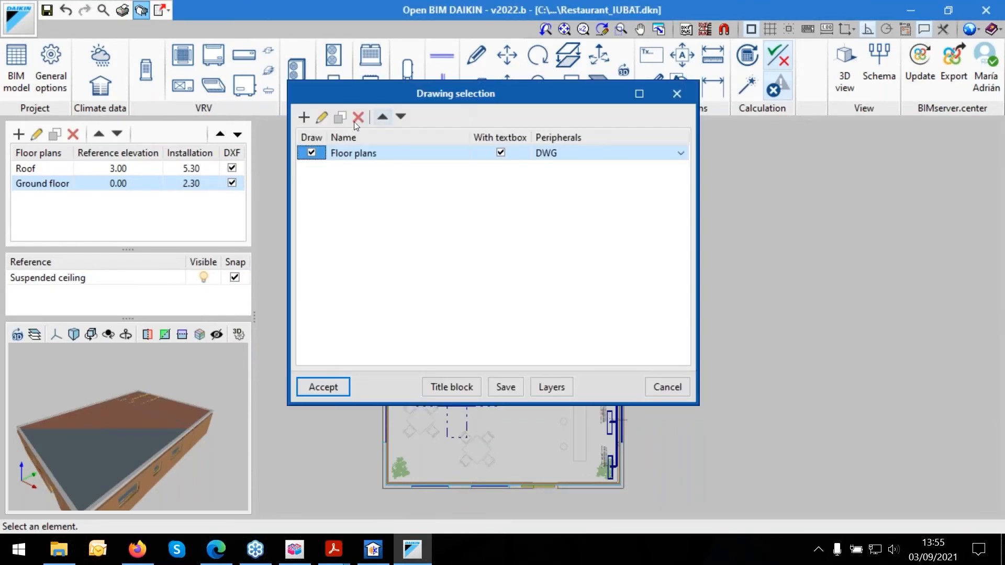
# Change the drawing's type to Schema and try to generate it as DWG.
pyautogui.click(322, 118)
pyautogui.click(528, 77)
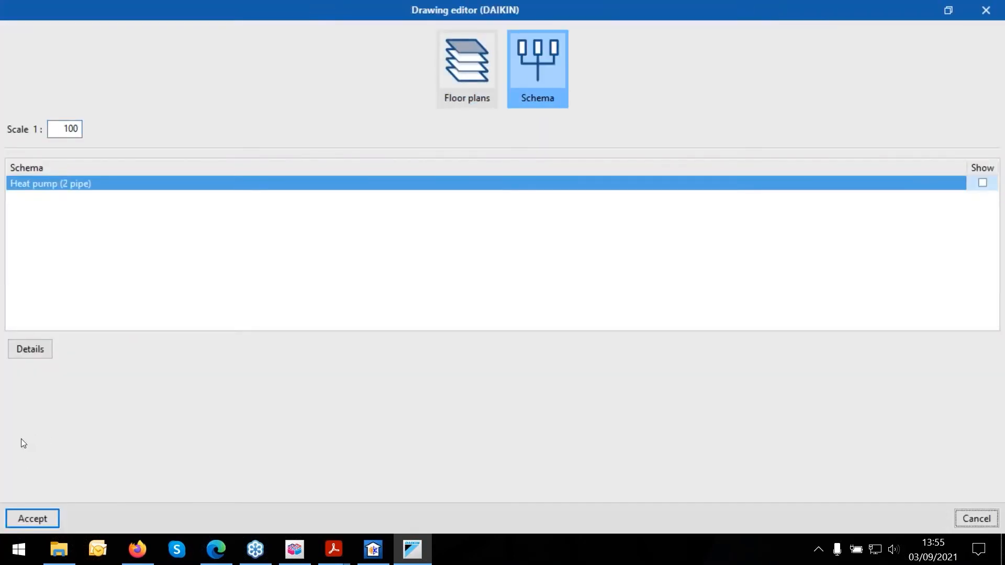
pyautogui.click(47, 517)
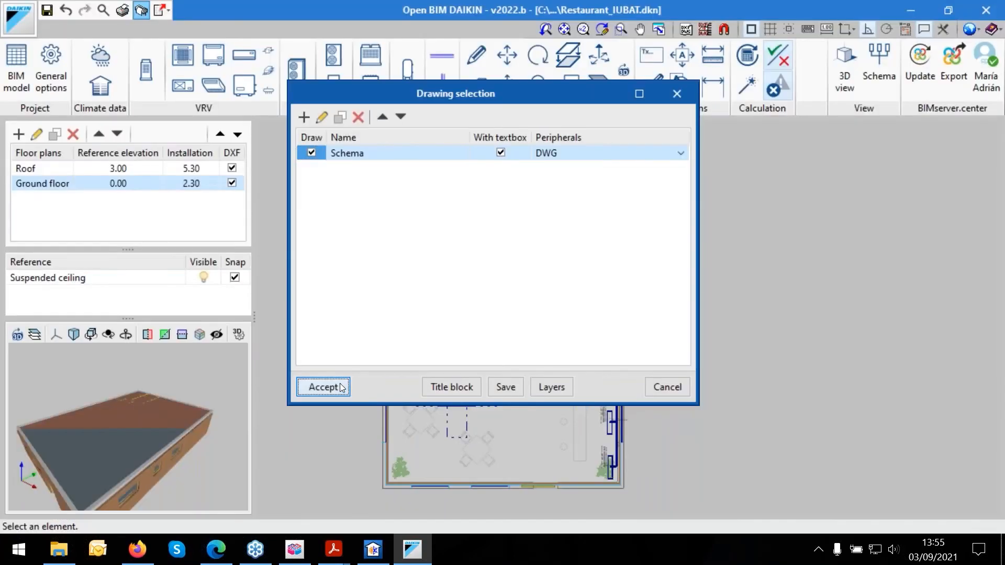
pyautogui.click(341, 387)
pyautogui.click(451, 316)
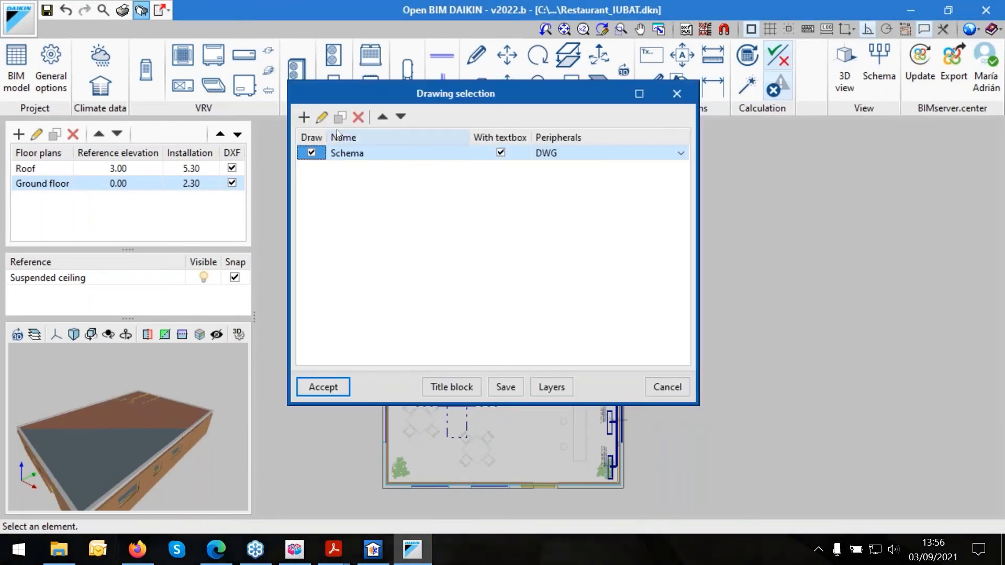
# Include the Heat pump (2 pipe) schema in the drawing, generate the composition and view its full detail.
pyautogui.click(322, 117)
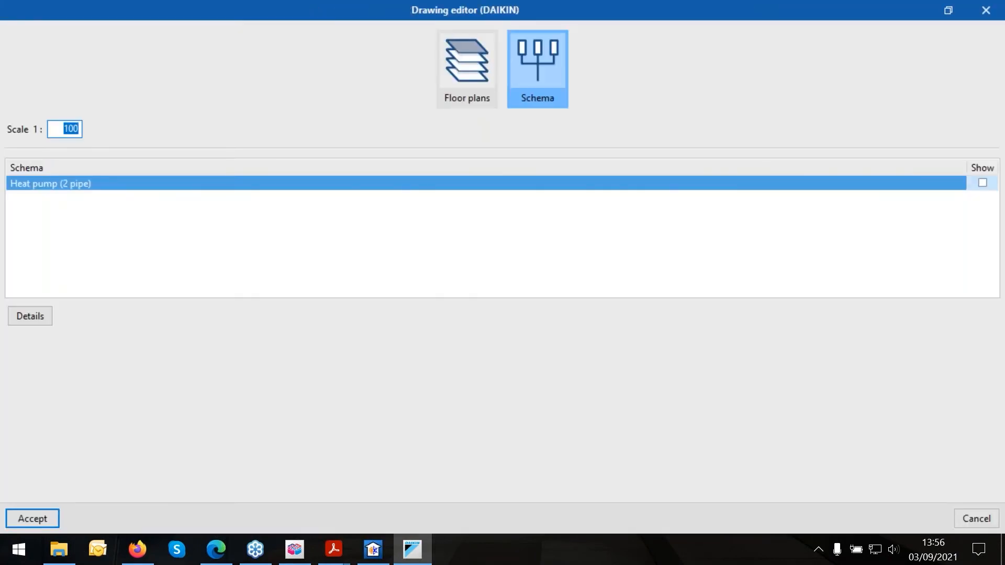
pyautogui.click(982, 183)
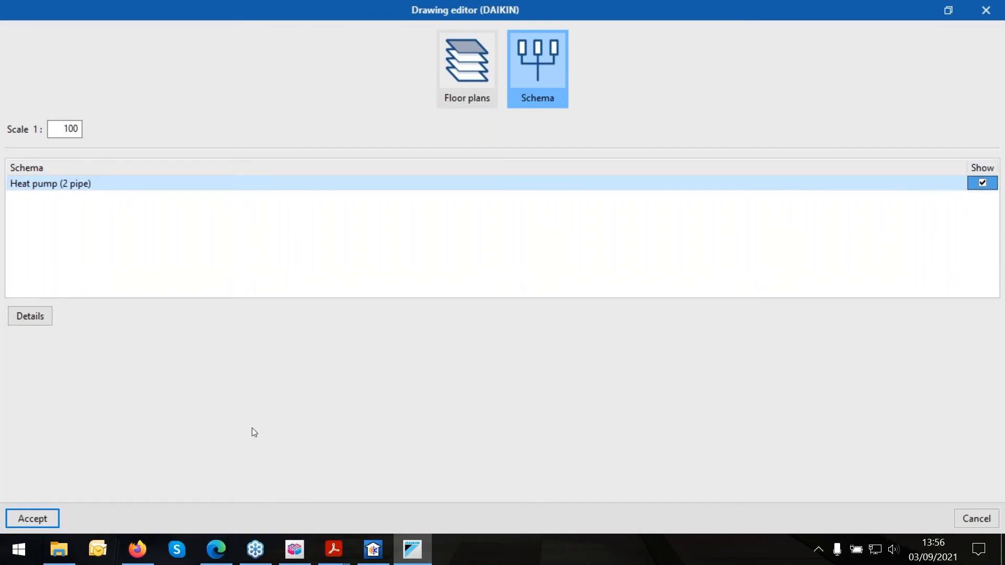
pyautogui.click(46, 517)
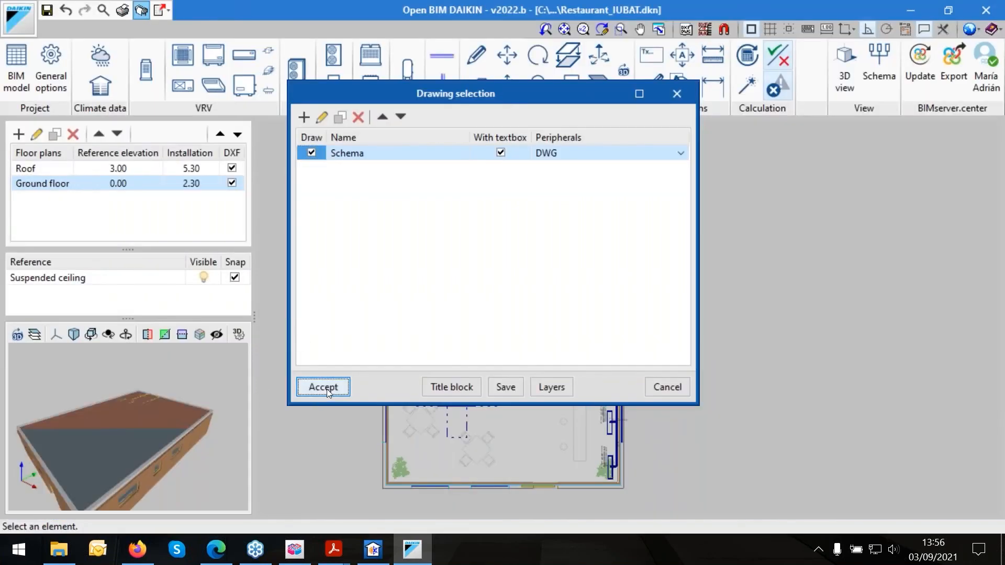
pyautogui.click(327, 388)
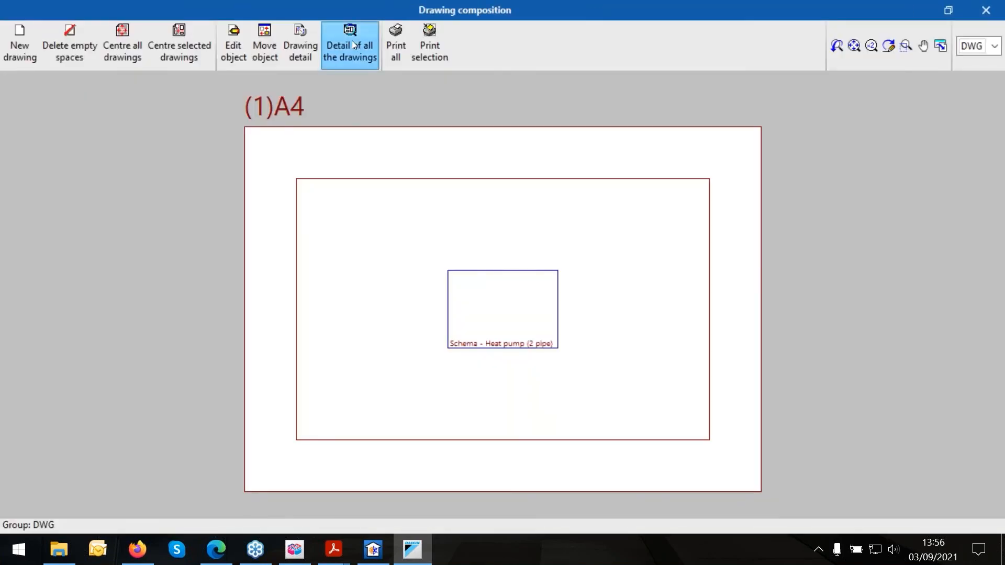
pyautogui.click(350, 47)
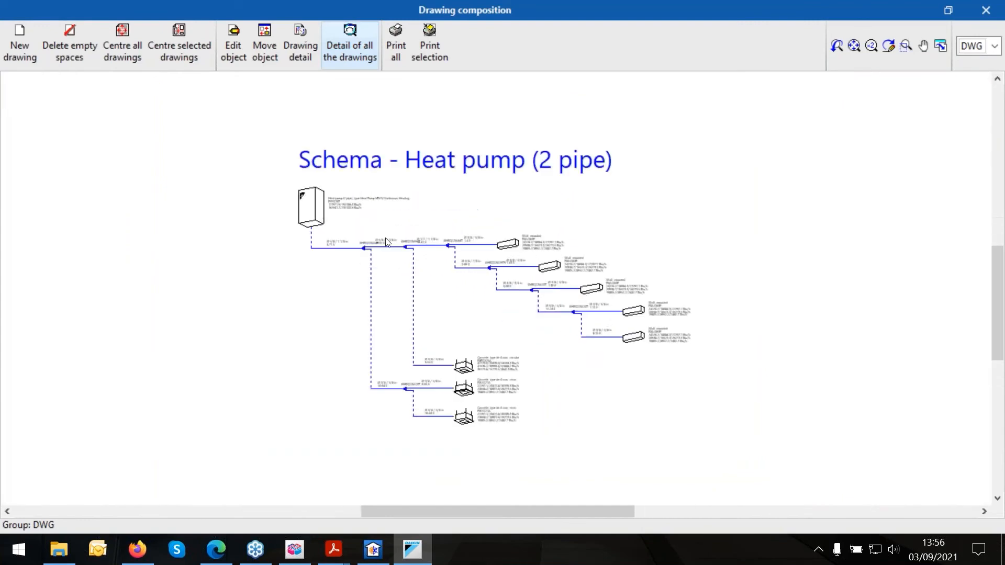
pyautogui.click(998, 14)
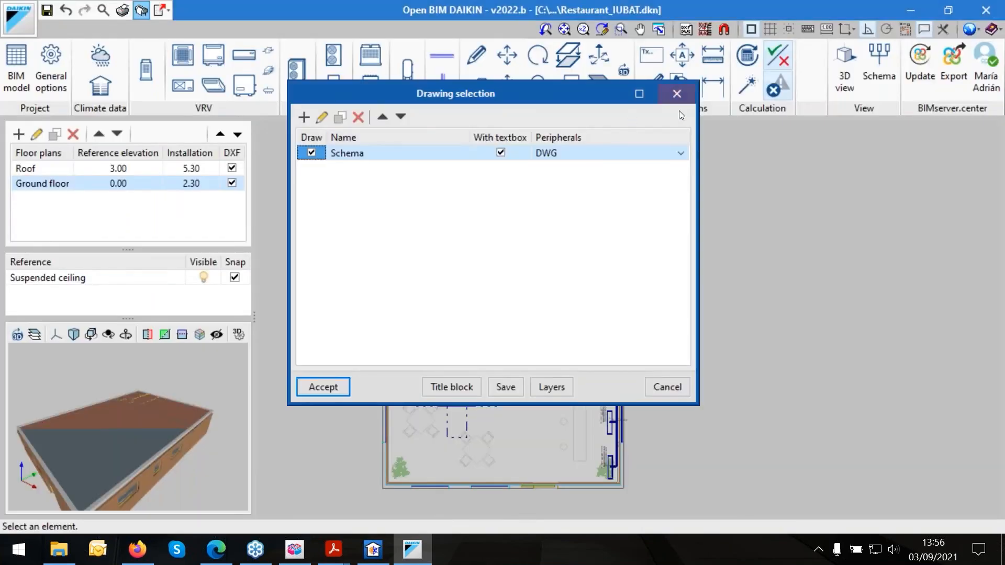
# Change the drawing to Floor plans showing Roof and Ground floor, and generate it without keeping the previous composition settings.
pyautogui.click(677, 94)
pyautogui.click(320, 117)
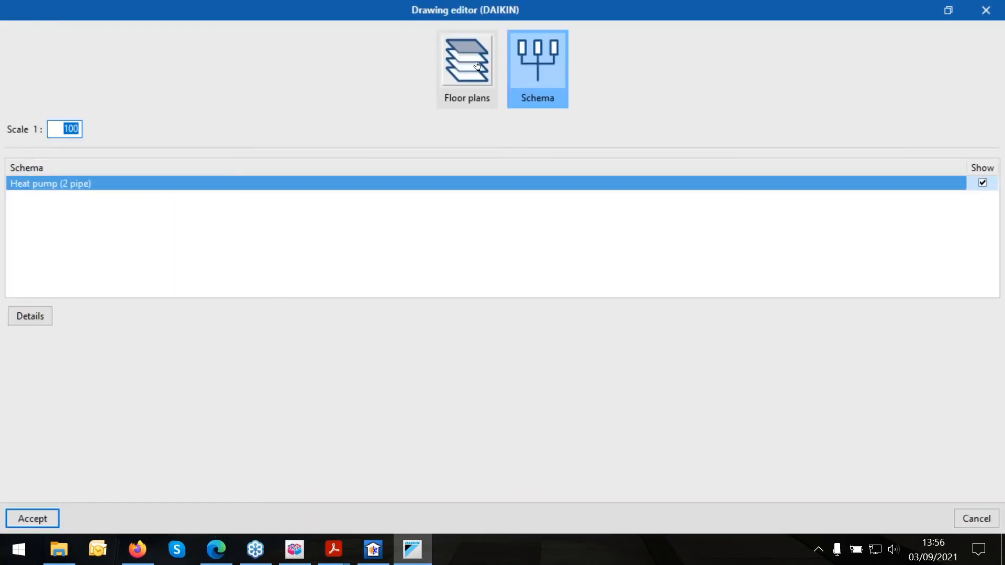
pyautogui.click(451, 40)
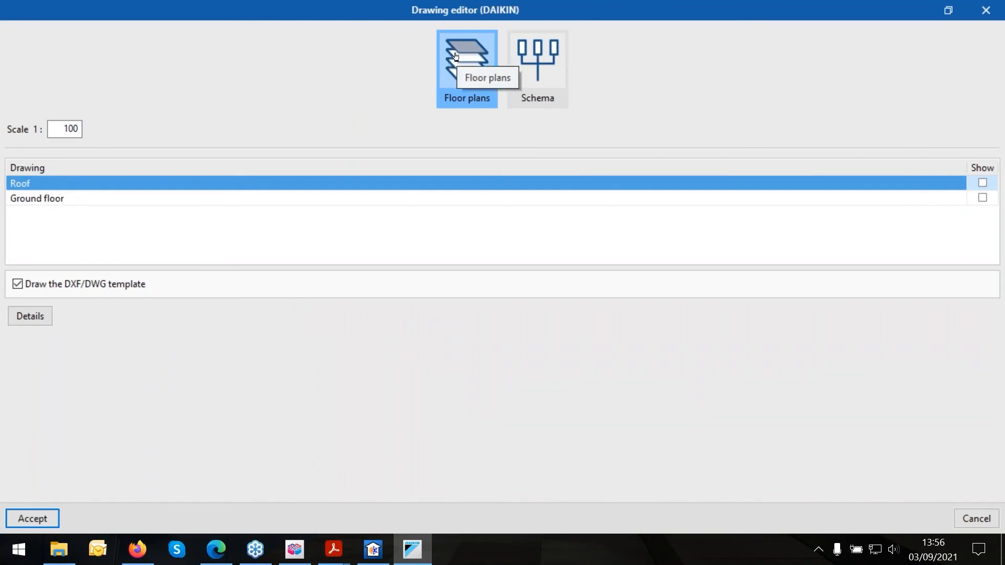
pyautogui.click(983, 184)
pyautogui.click(983, 198)
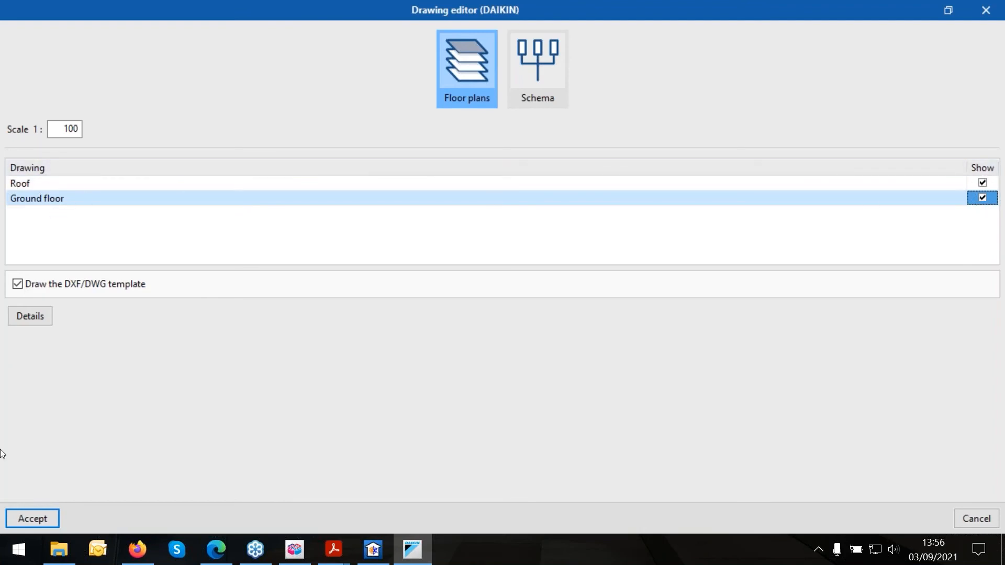
pyautogui.click(38, 519)
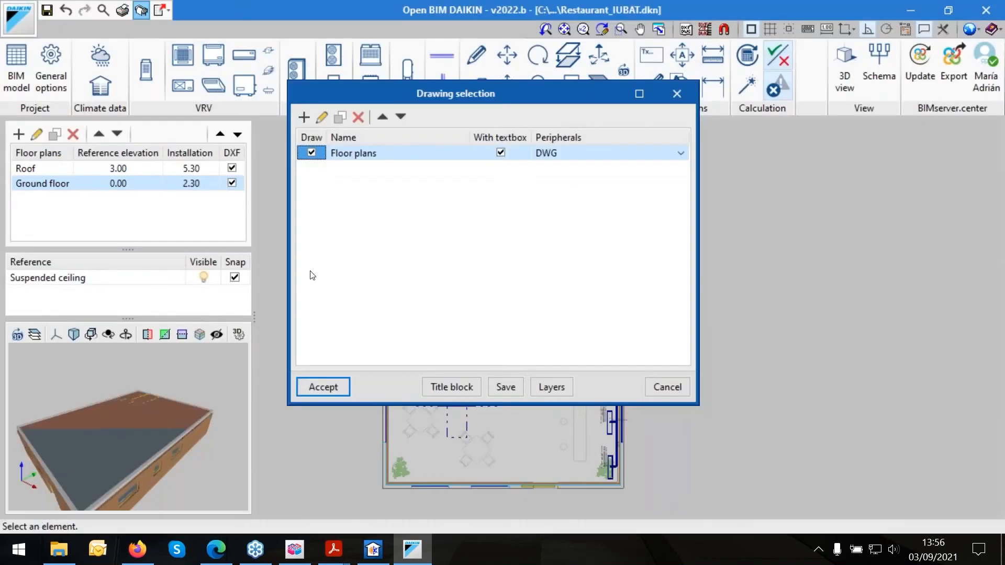
pyautogui.click(323, 387)
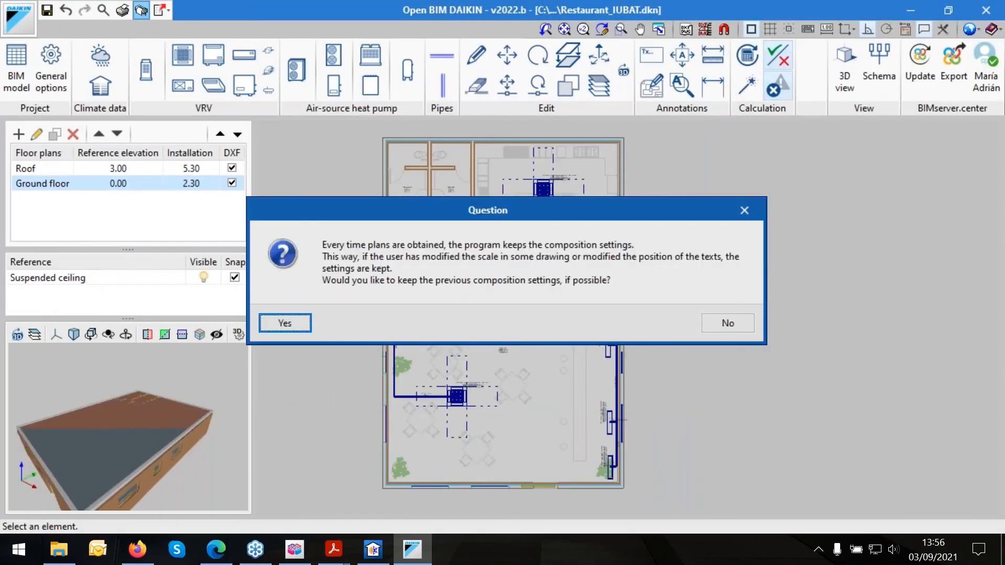
pyautogui.click(721, 321)
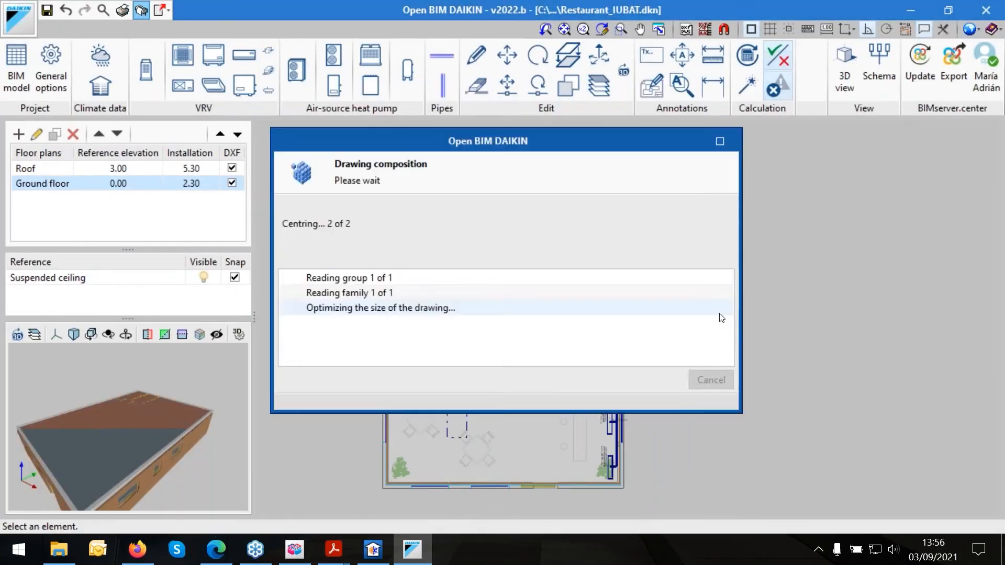
# Show the detail of all the drawings and examine the units and pipe labels on the Ground floor plan.
pyautogui.click(350, 50)
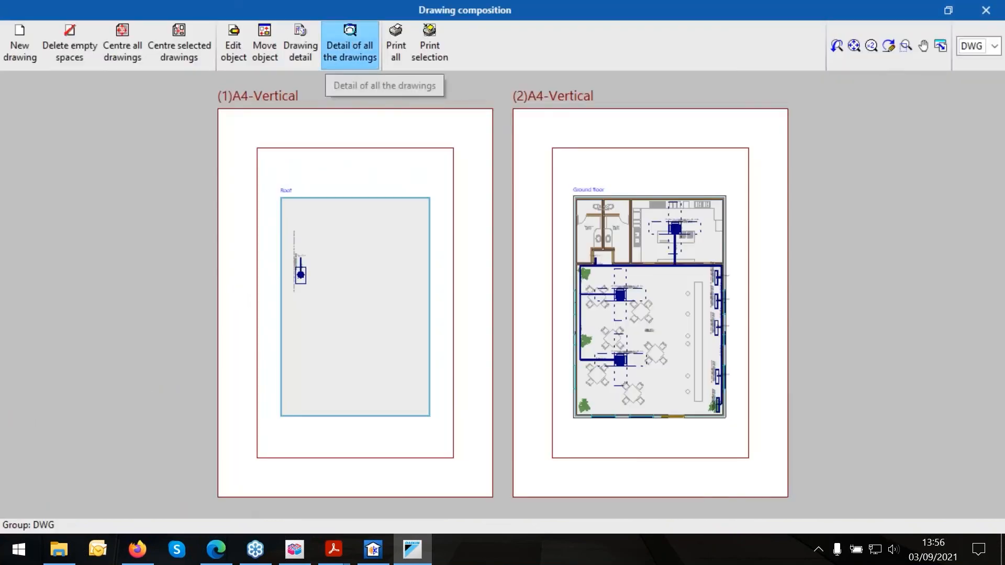
pyautogui.scroll(1, 814, 355)
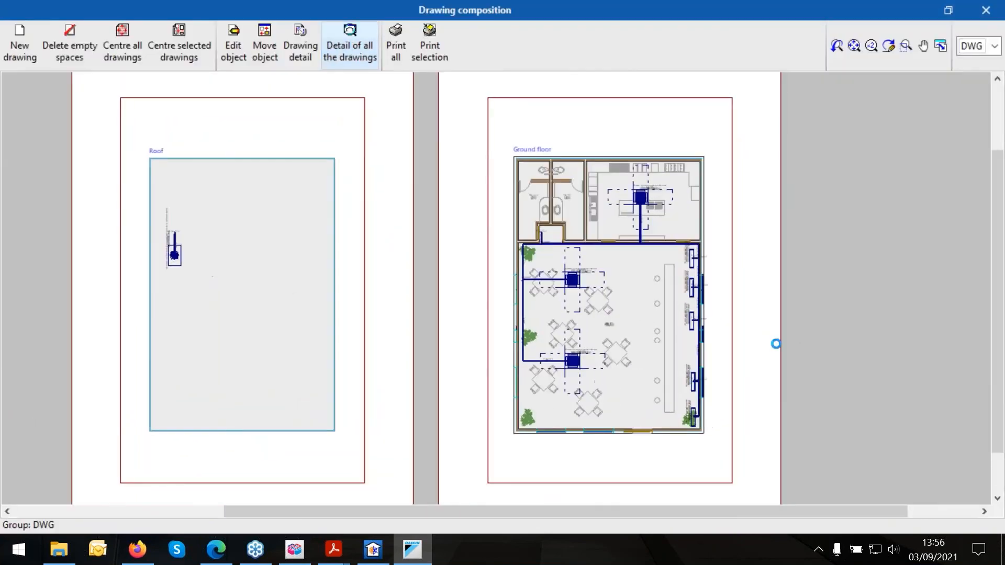
pyautogui.scroll(2, 750, 318)
pyautogui.scroll(4, 707, 297)
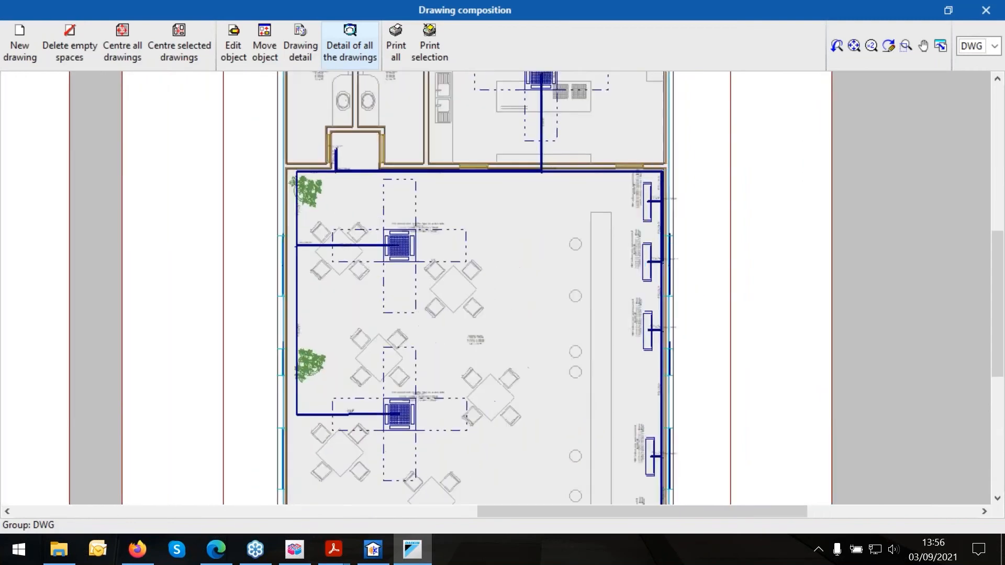
pyautogui.scroll(-5, 651, 263)
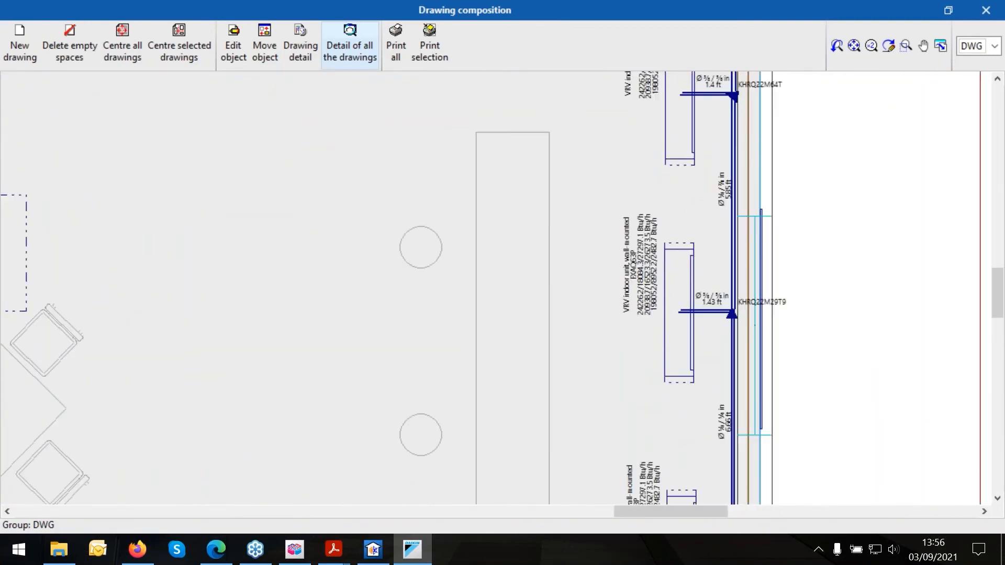
# Check the output group and the DWG file naming options for printing all drawings, then leave the composition without exporting.
pyautogui.click(995, 46)
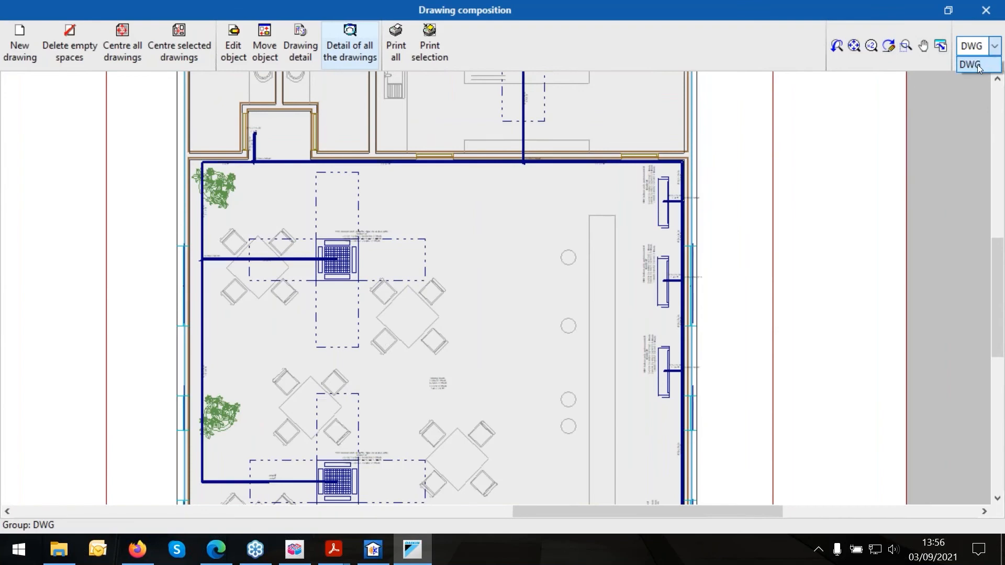
pyautogui.click(931, 111)
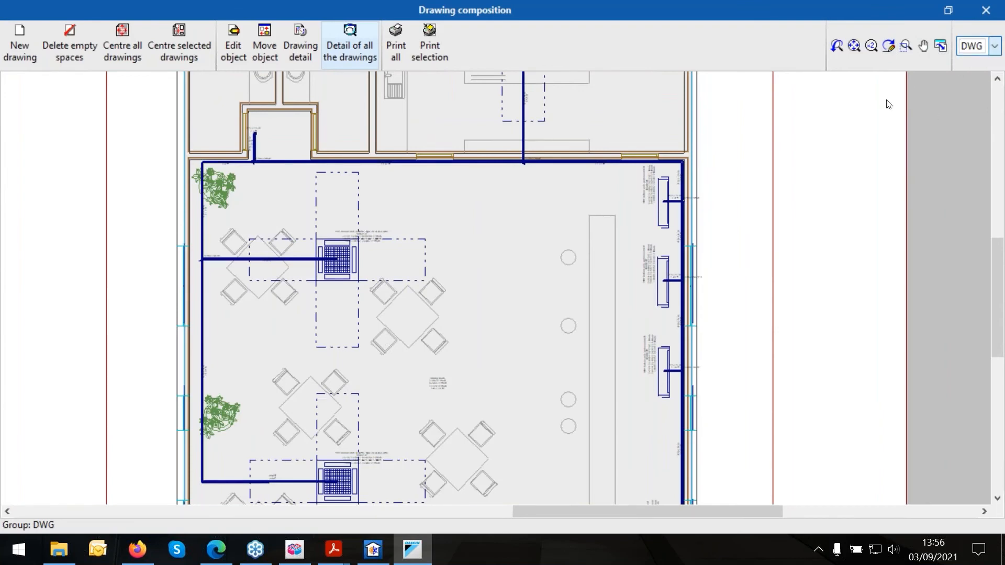
pyautogui.click(396, 46)
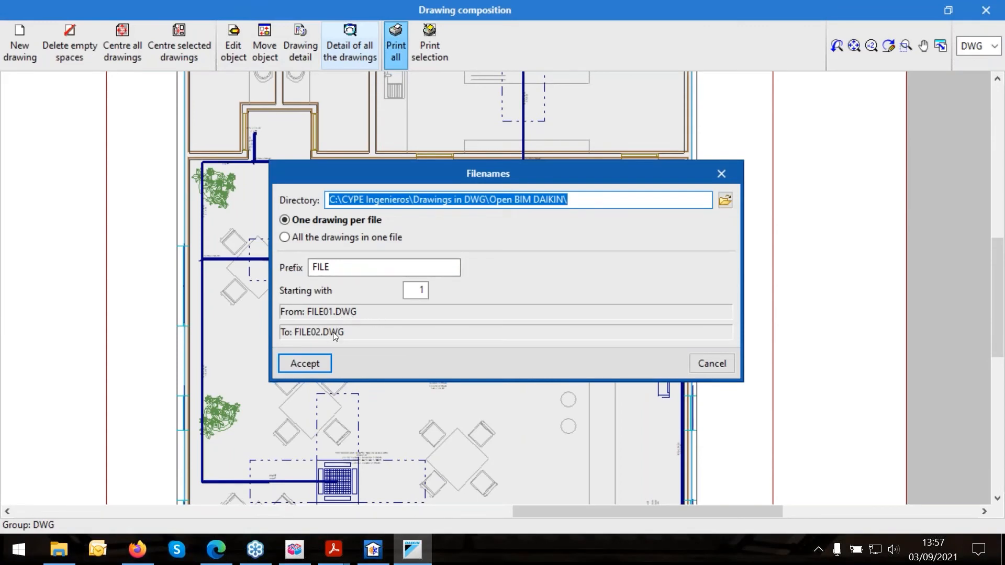
pyautogui.click(719, 366)
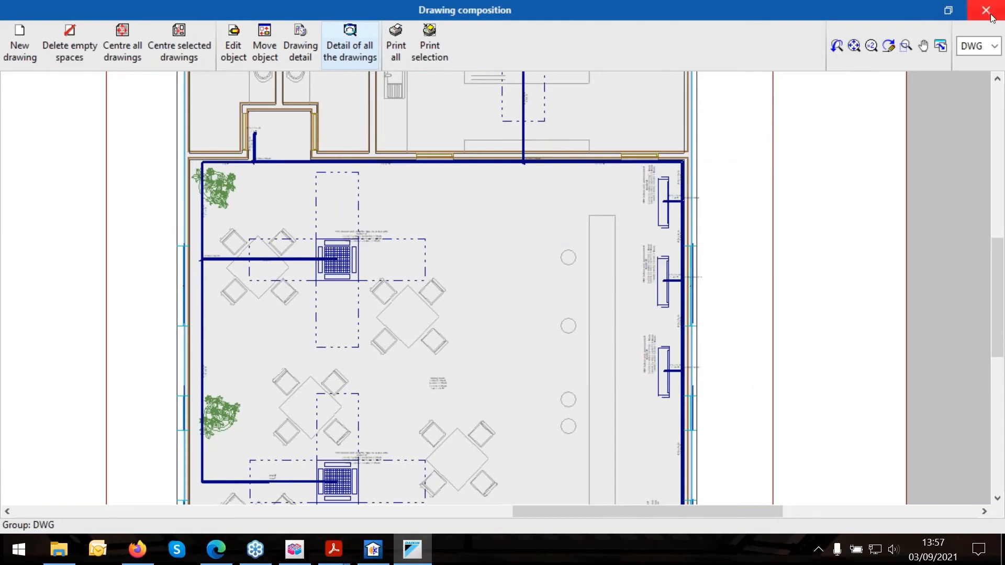
pyautogui.click(986, 9)
# Check which output peripherals and file formats are available for the Floor plans drawing.
pyautogui.click(591, 153)
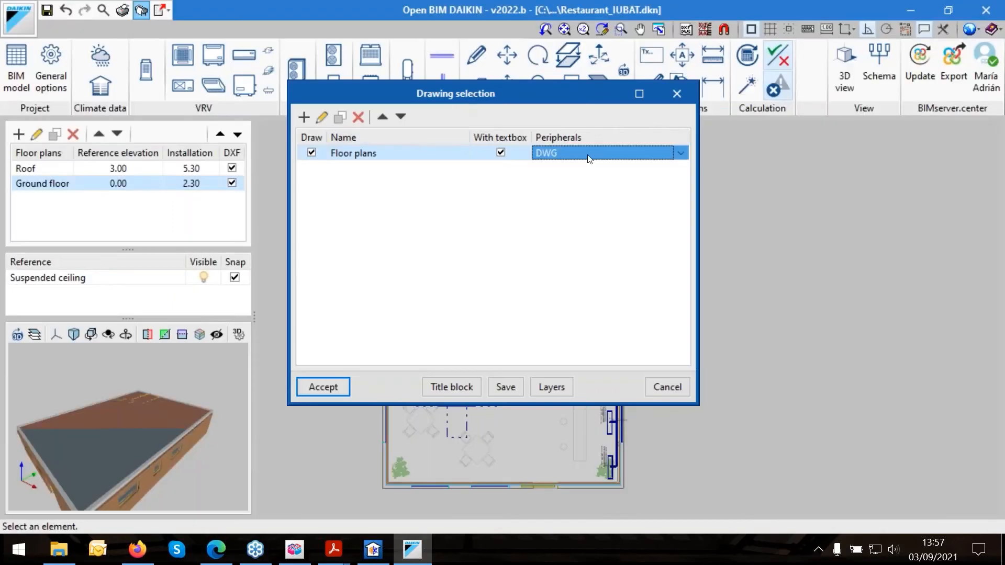
pyautogui.click(593, 155)
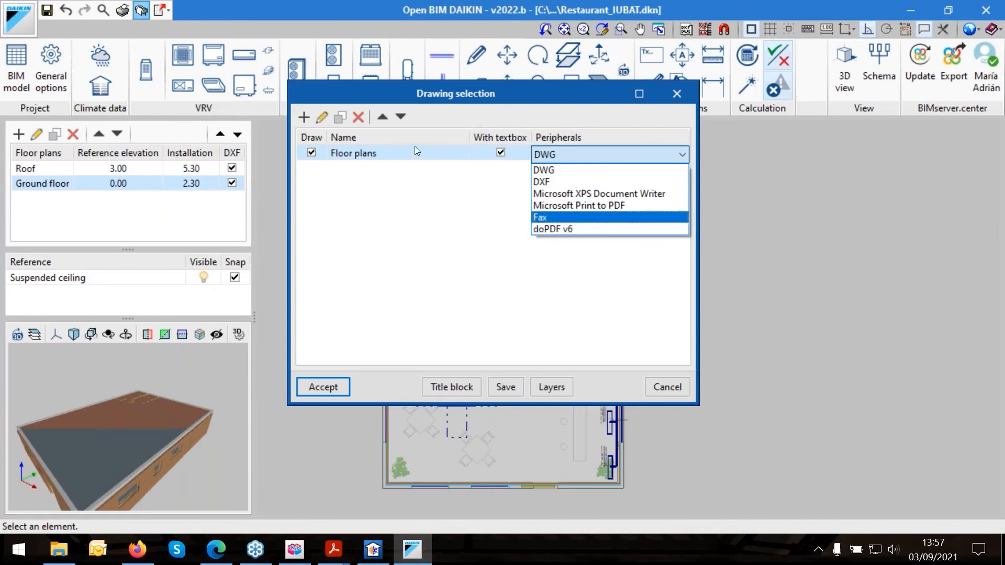
pyautogui.click(616, 299)
# Try changing the drawing to the Heat pump (2 pipe) schema, leaving the drawing selection without generating it.
pyautogui.click(321, 117)
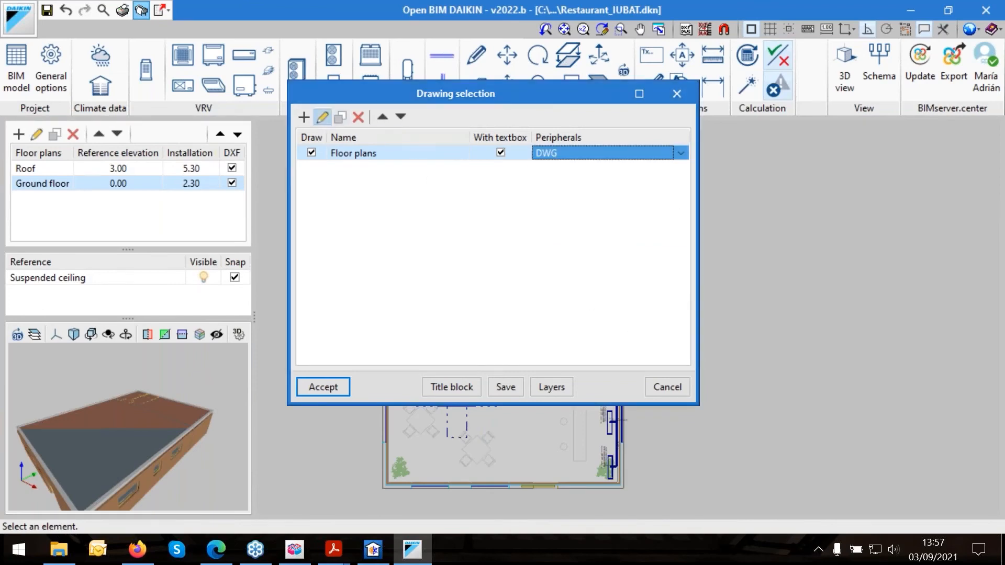
pyautogui.click(565, 81)
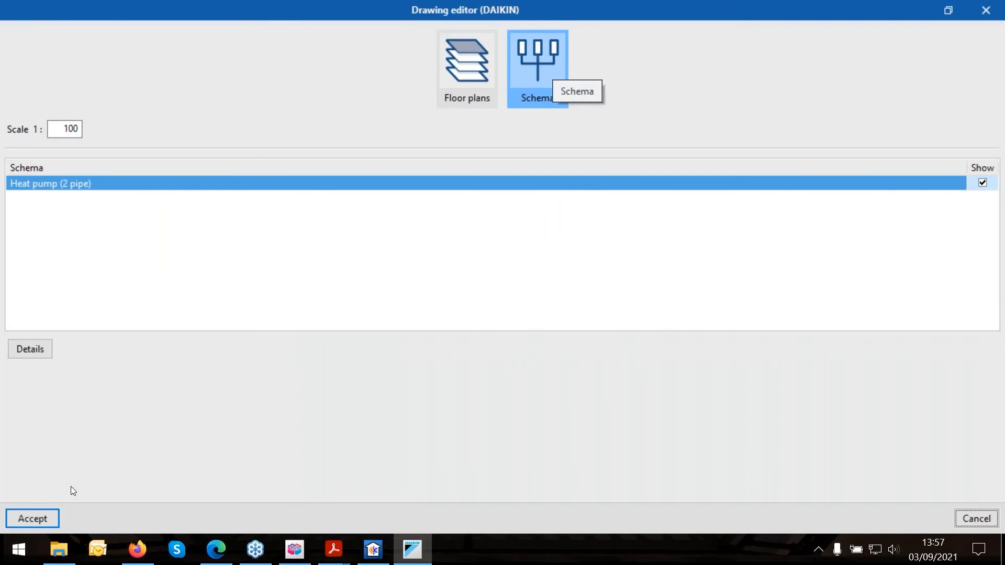
pyautogui.click(32, 518)
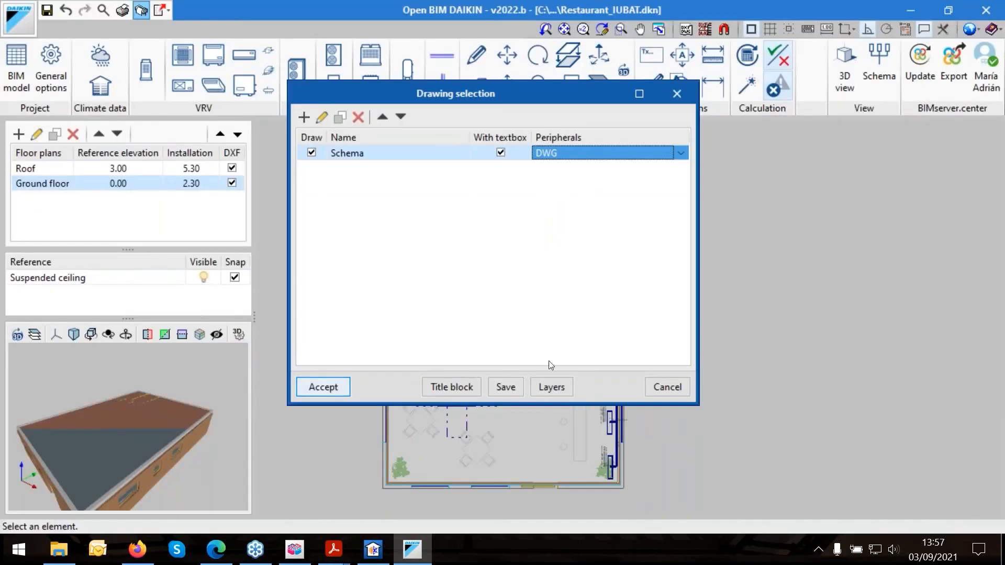
pyautogui.click(667, 388)
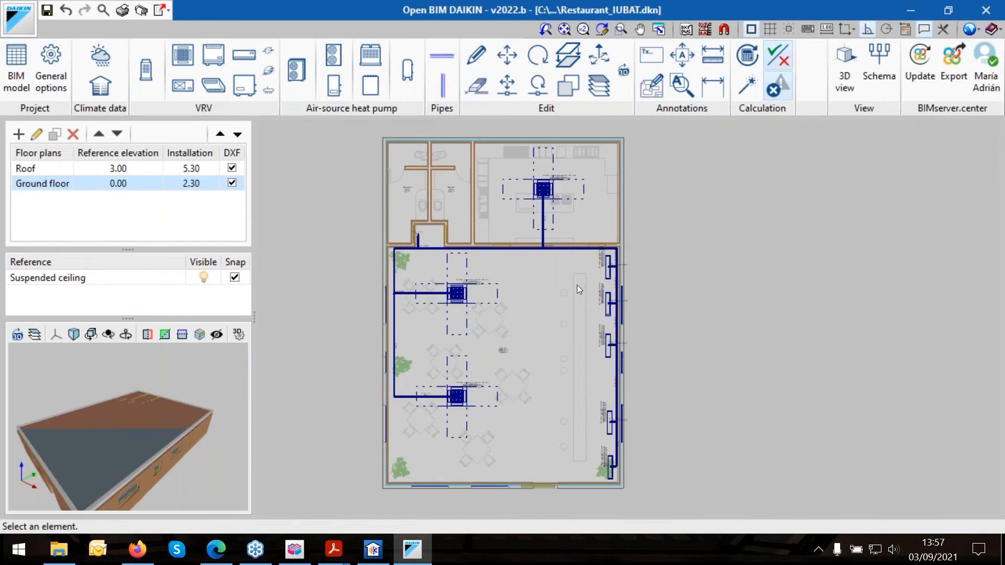
# Switch to Edge to check the RESTAURANT_IUBAT project's contributions on BIMserver.center, and return to Open BIM DAIKIN.
pyautogui.scroll(1, 577, 285)
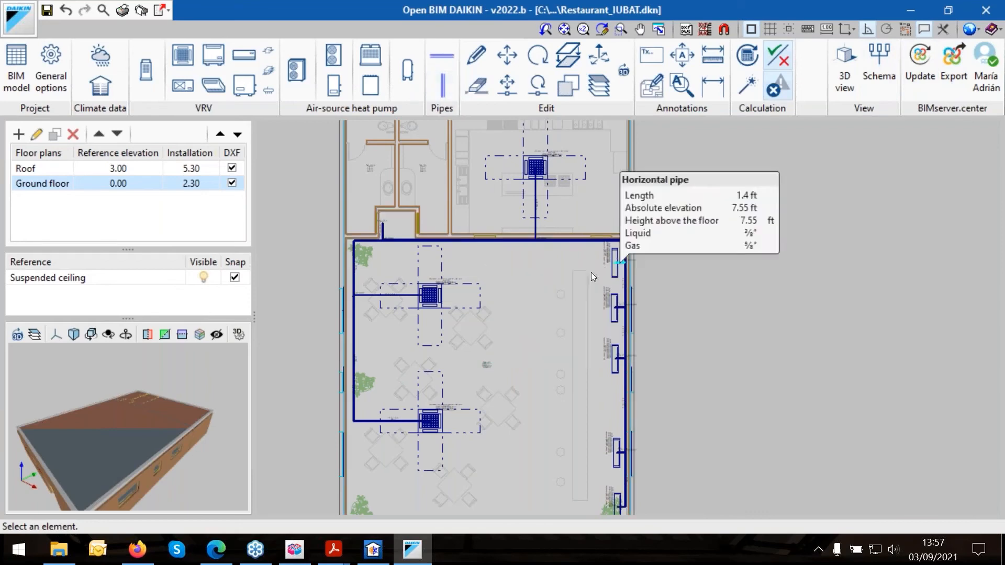
pyautogui.scroll(-2, 573, 281)
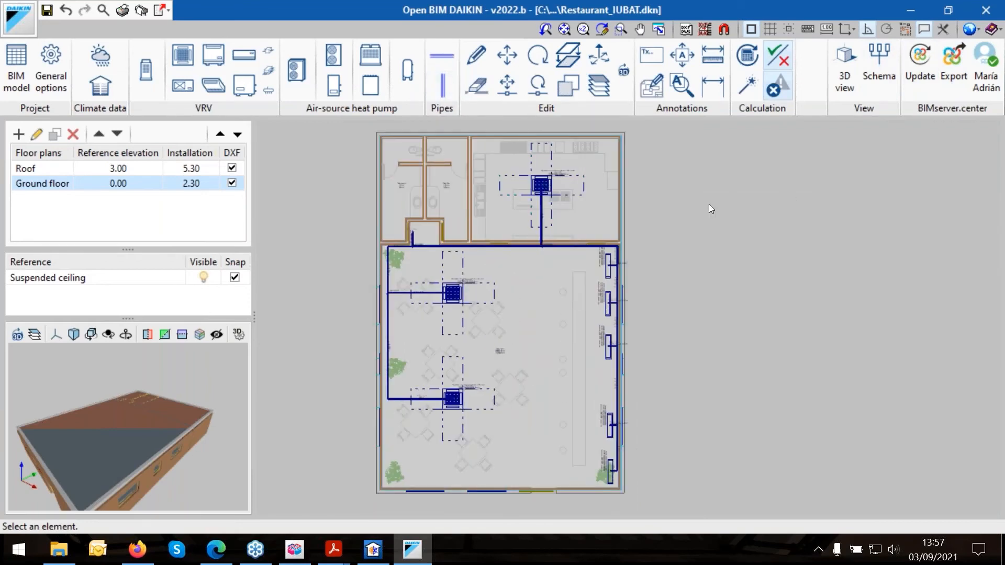
pyautogui.click(202, 554)
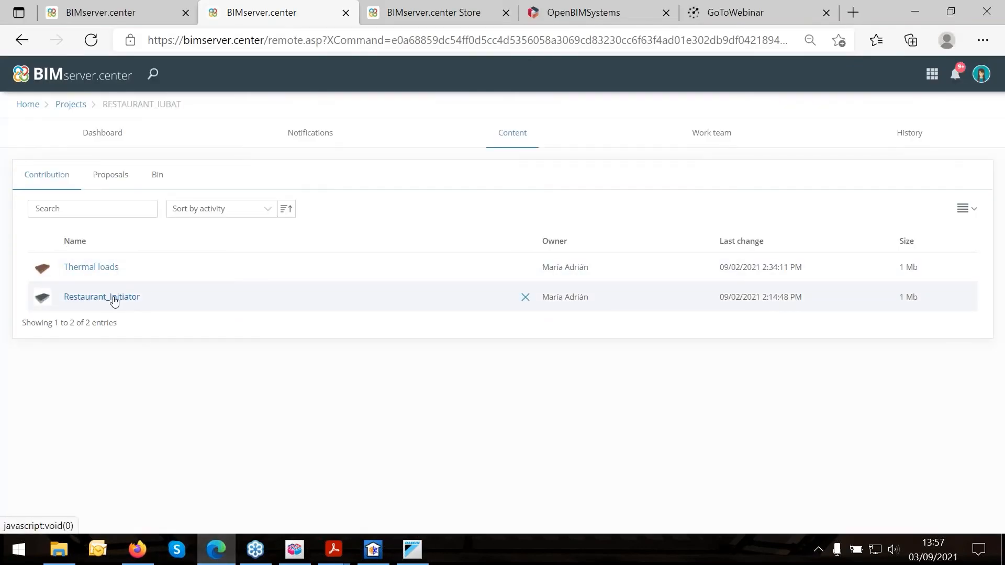
pyautogui.click(420, 554)
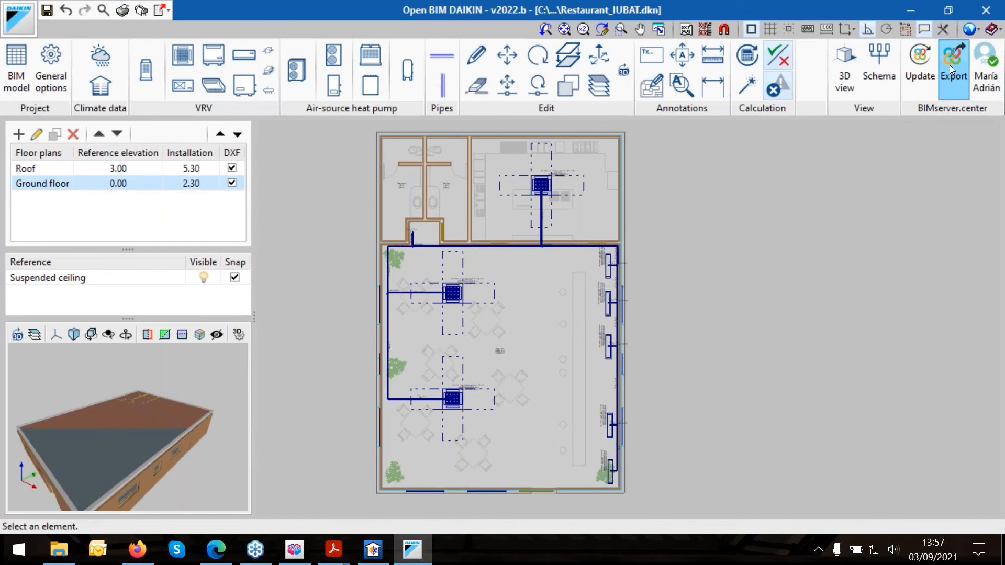
# Start the BIMserver.center export and name the IFC file "Daikin HVAC installation Restaurant IUBAT".
pyautogui.click(957, 81)
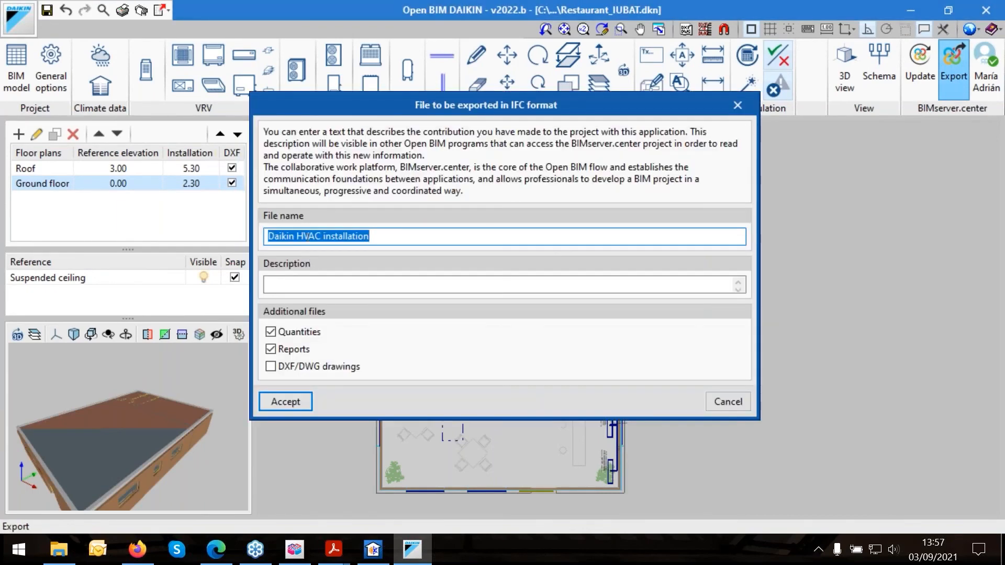
pyautogui.click(323, 236)
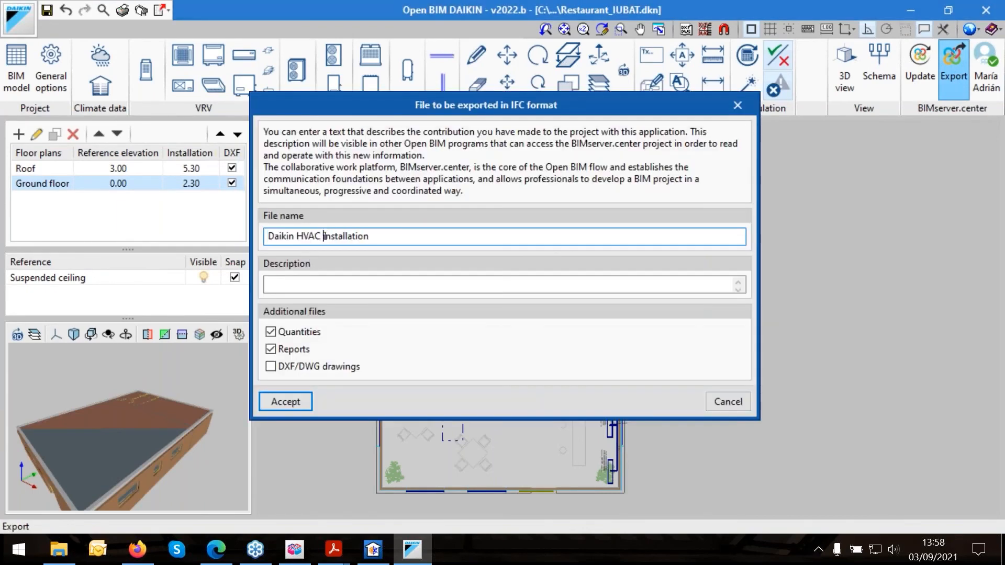
pyautogui.click(388, 236)
pyautogui.write('re')
pyautogui.press('BackSpace')
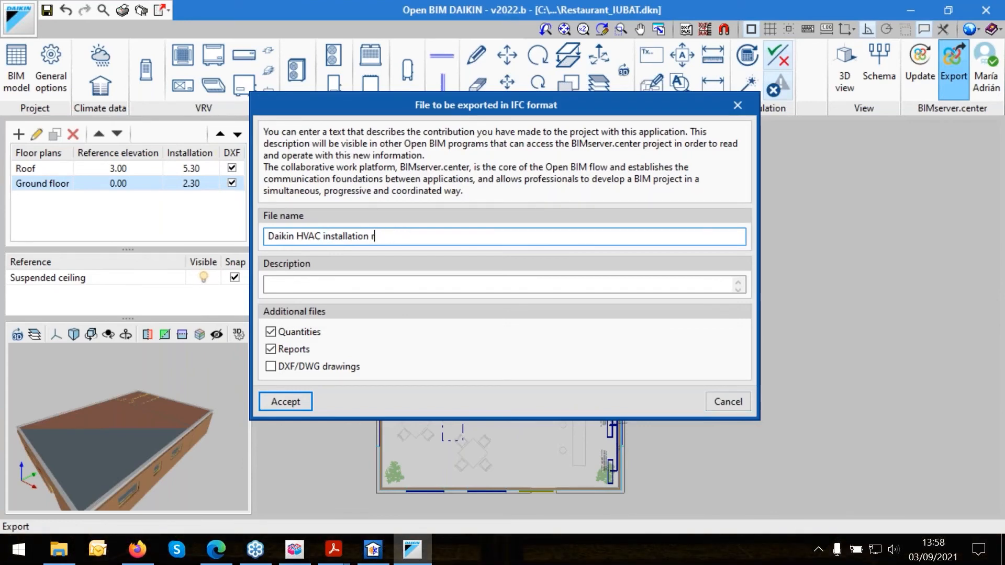
pyautogui.write('es')
pyautogui.press('BackSpace')
pyautogui.press('BackSpace')
pyautogui.write('r')
pyautogui.press('Tab')
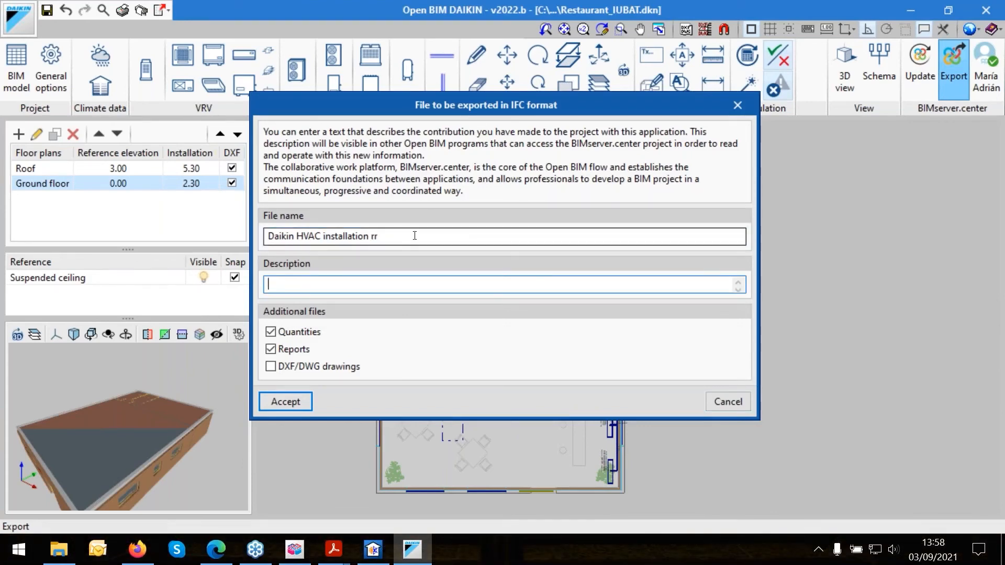
pyautogui.click(385, 240)
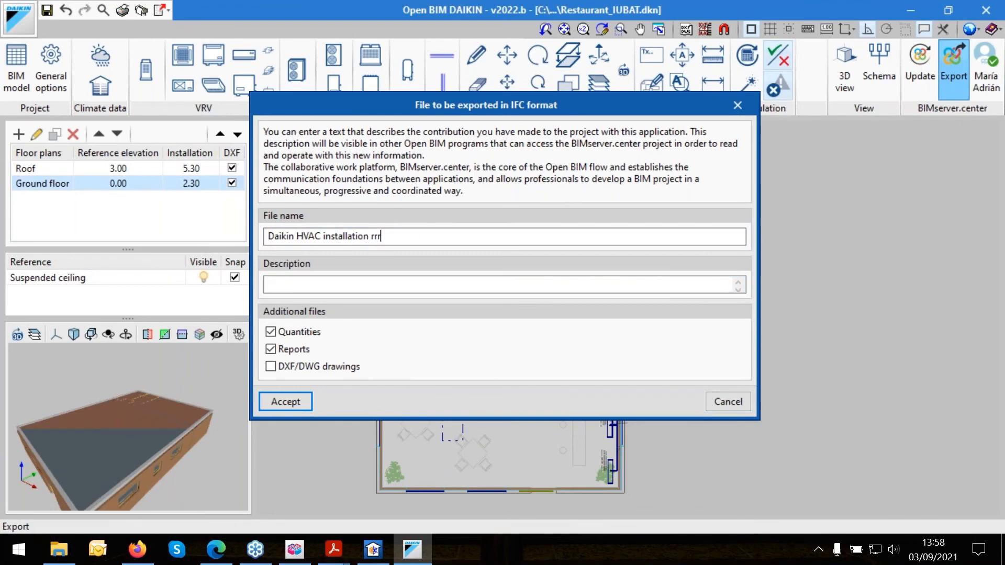
pyautogui.press('BackSpace')
pyautogui.press('BackSpace')
pyautogui.write('r')
pyautogui.press('BackSpace')
pyautogui.write('Restaurant IUBAT')
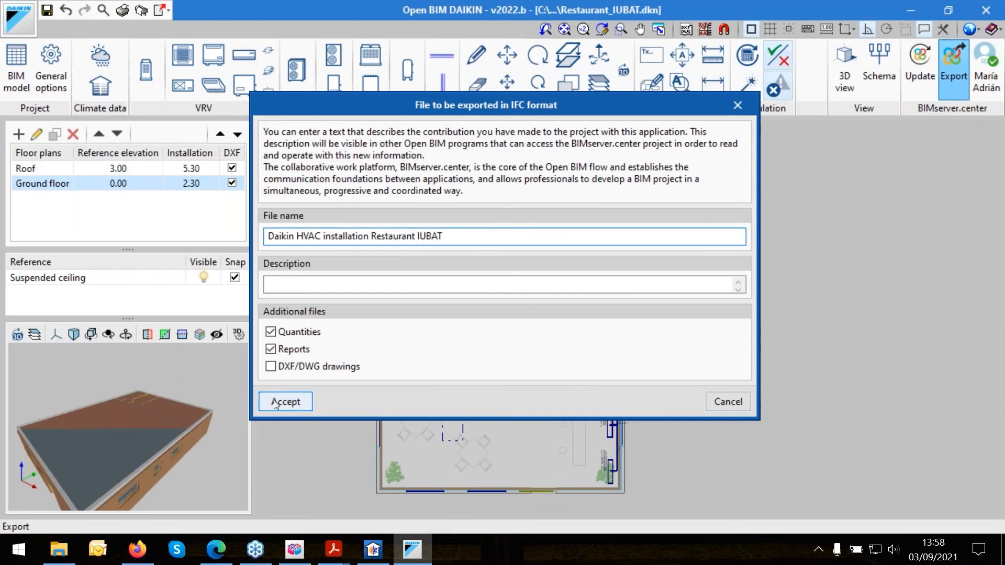
# Include the DXF/DWG drawings with the quantities and reports, and complete the IFC export.
pyautogui.click(271, 367)
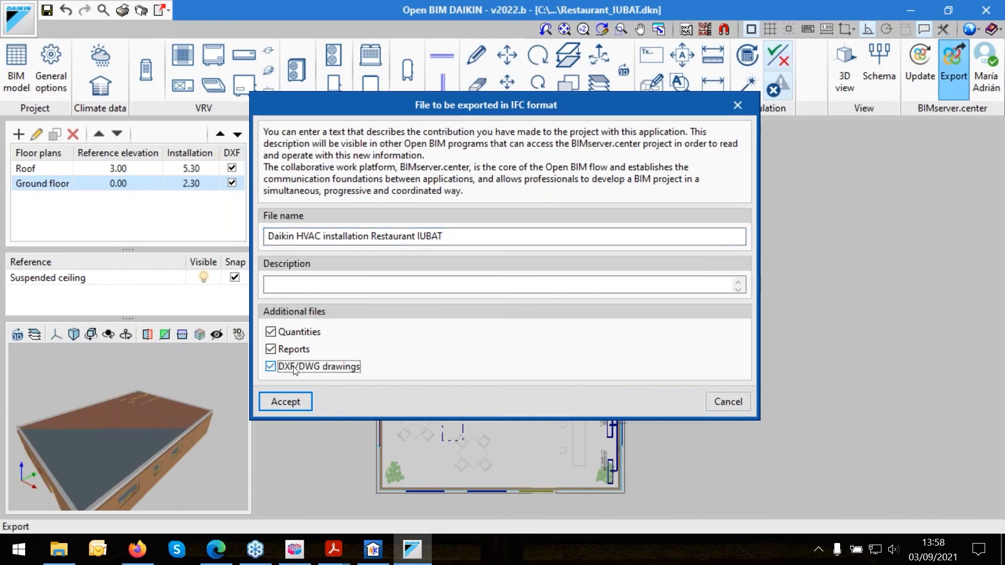
pyautogui.click(287, 402)
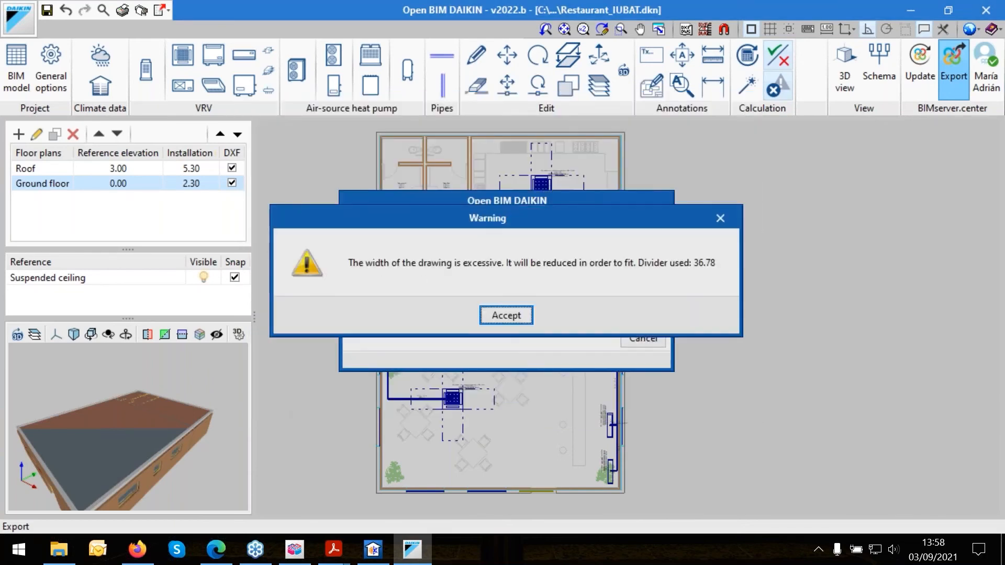
pyautogui.click(506, 317)
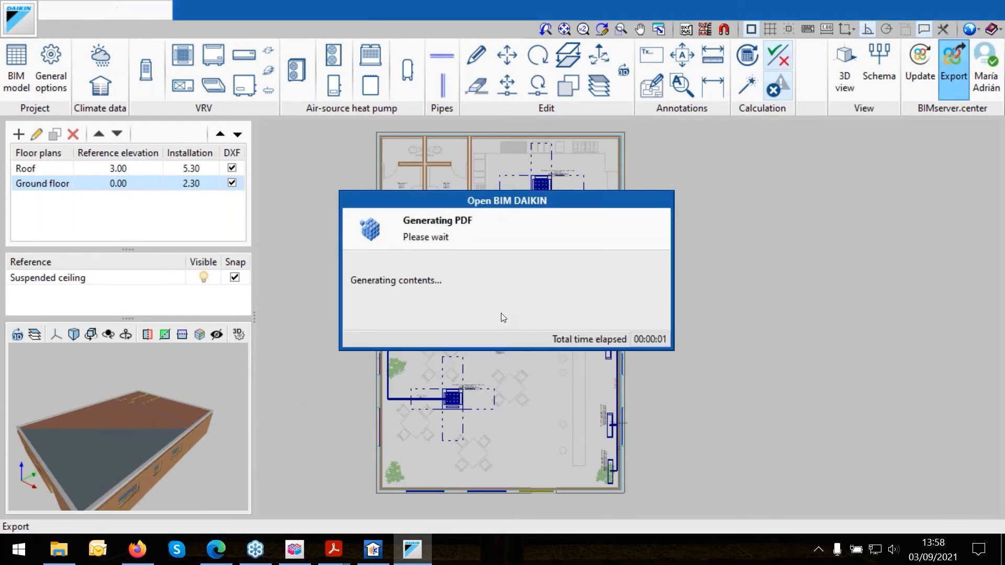
pyautogui.click(322, 388)
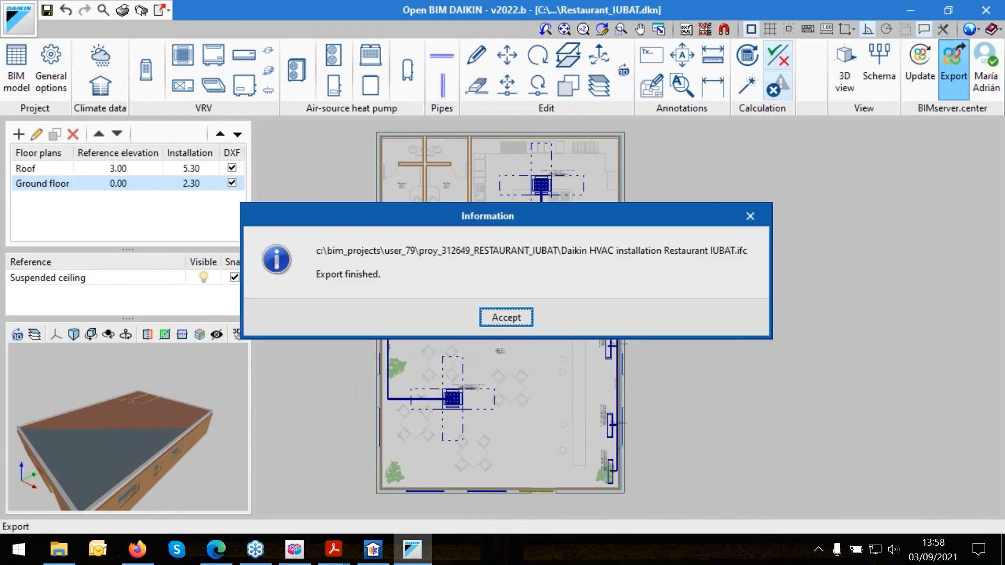
pyautogui.click(512, 318)
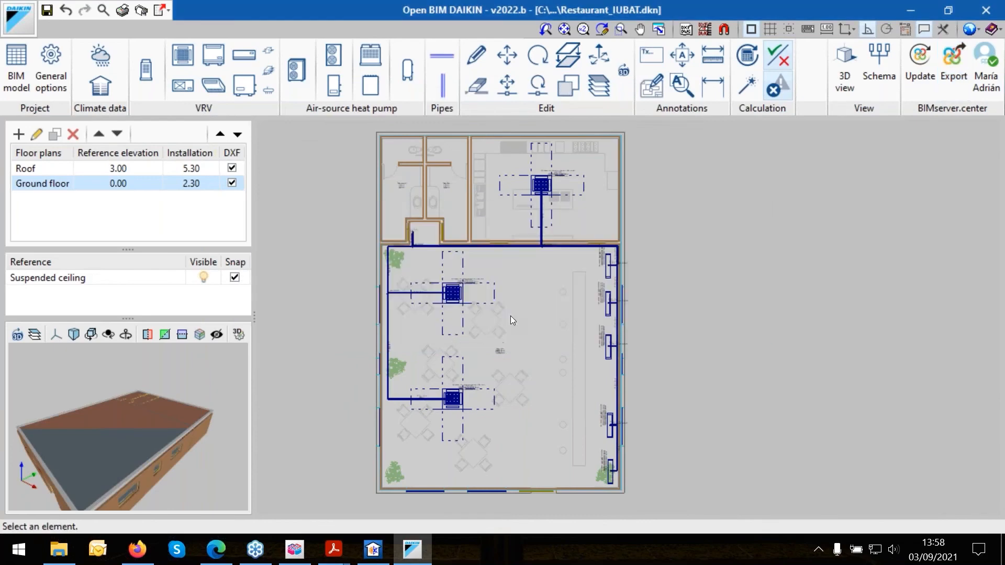
# Check the exported IFC file's upload in the BIMserver.center synchroniser and minimise its window.
pyautogui.click(819, 549)
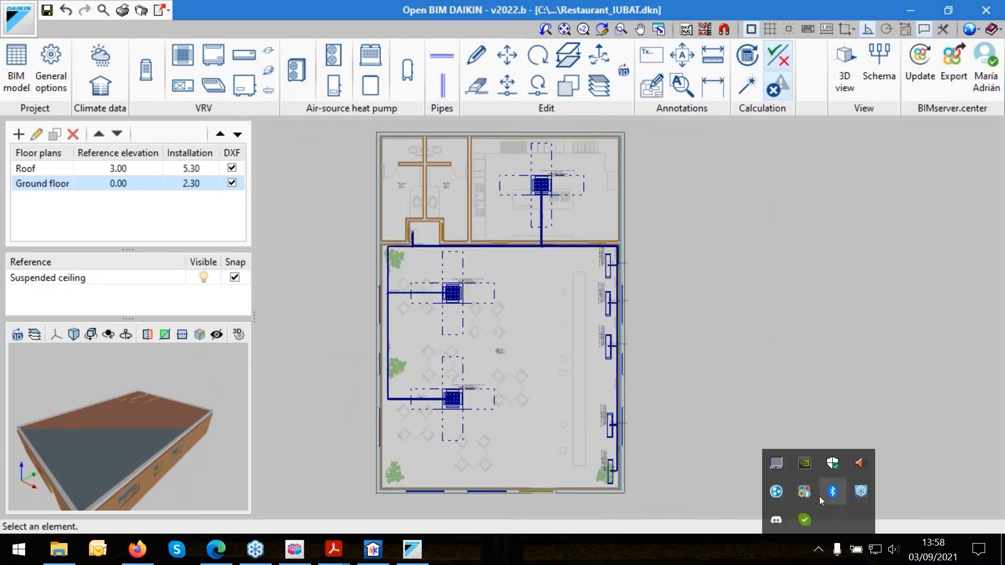
pyautogui.moveTo(805, 495)
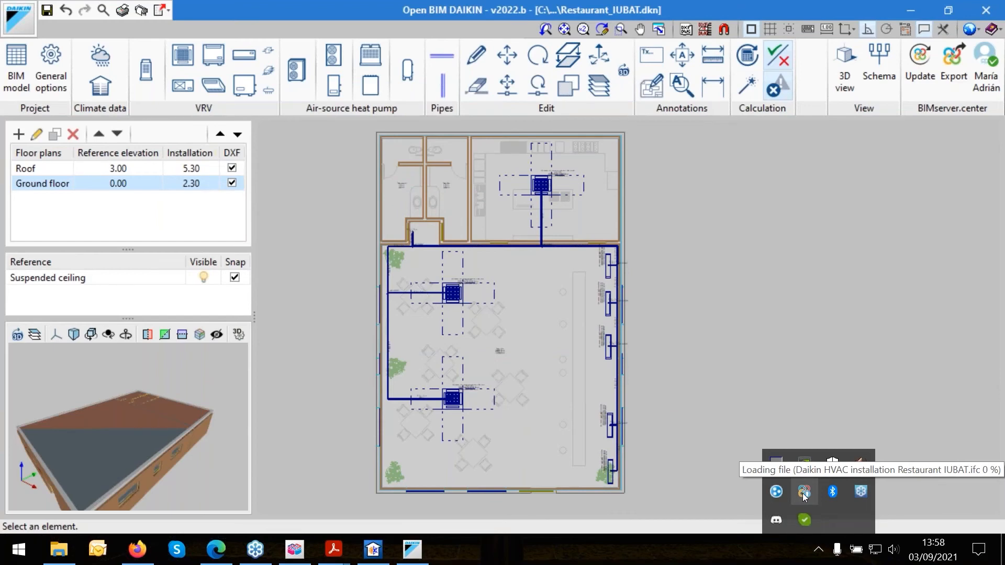
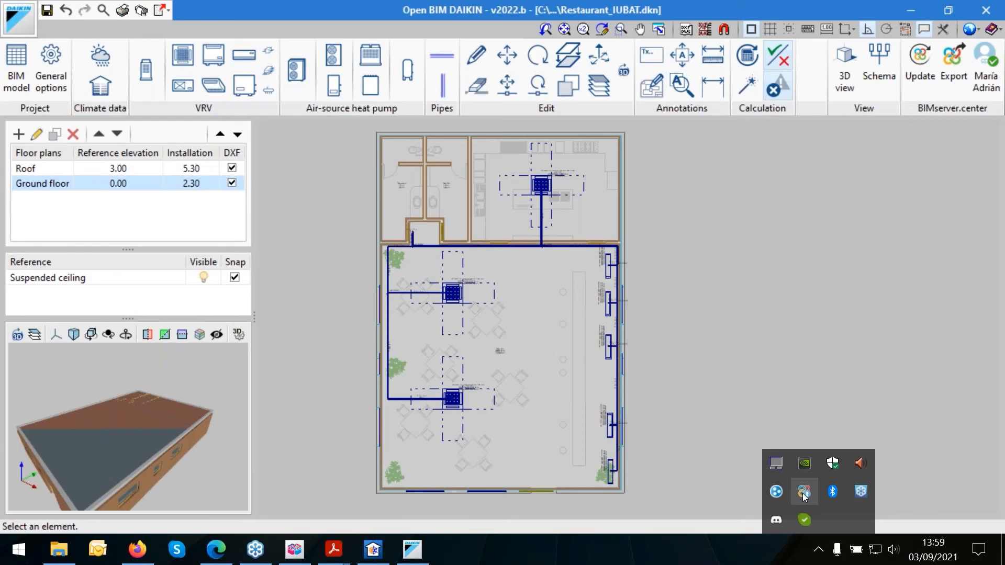
pyautogui.click(804, 493)
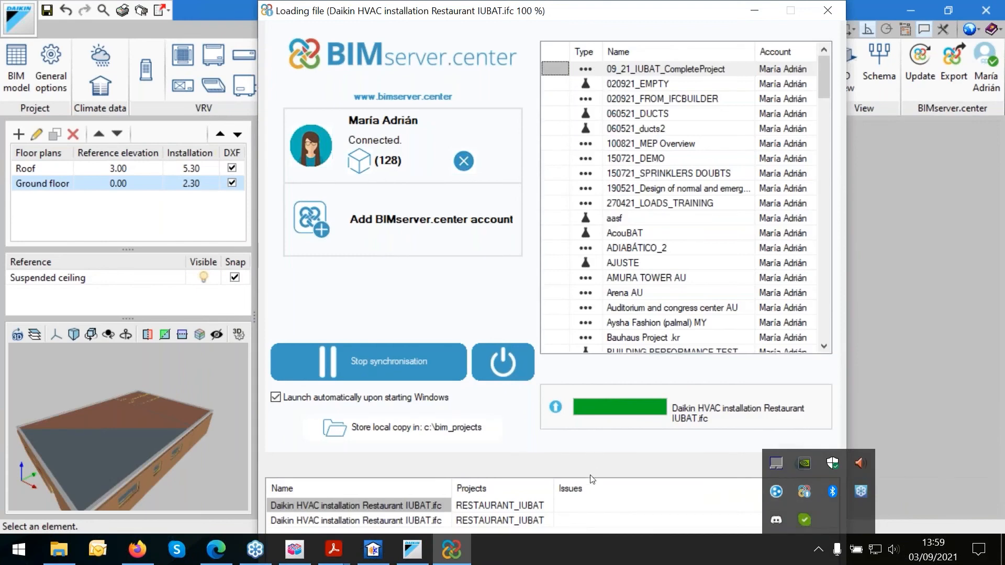
pyautogui.click(514, 505)
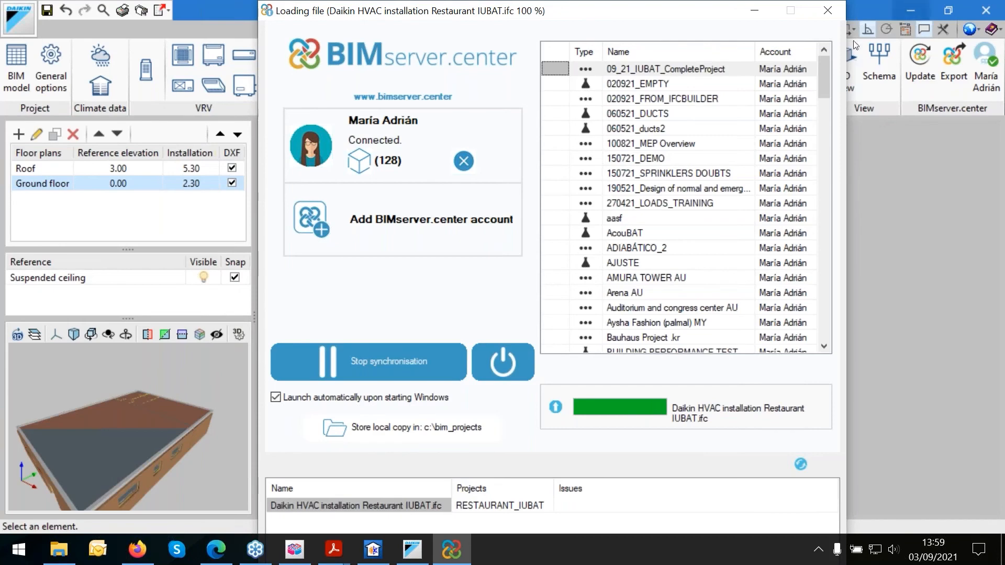
pyautogui.click(757, 12)
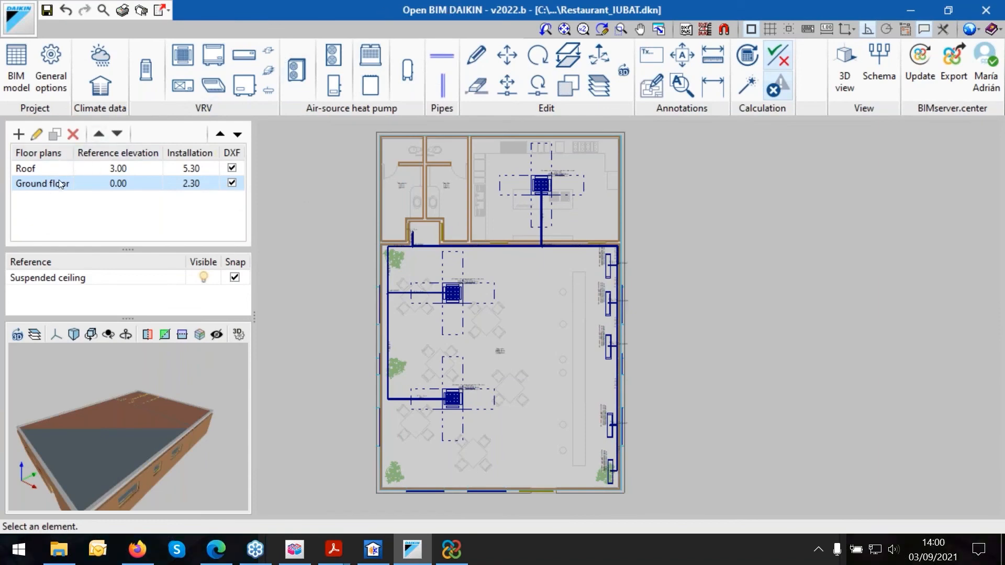
# Check the file formats accepted for drawing templates in the template views manager, and leave it without adding a file.
pyautogui.scroll(1, 293, 190)
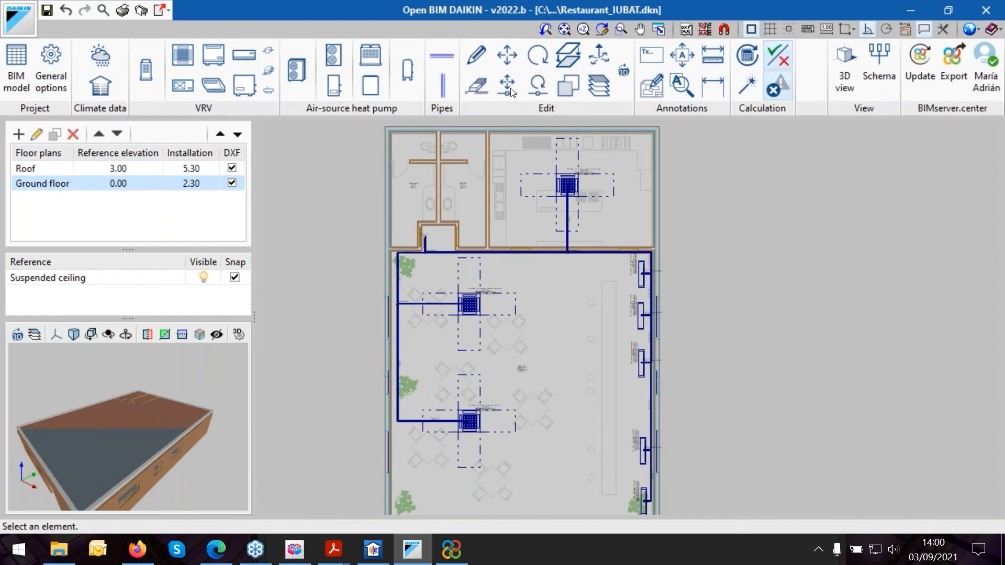
pyautogui.click(687, 30)
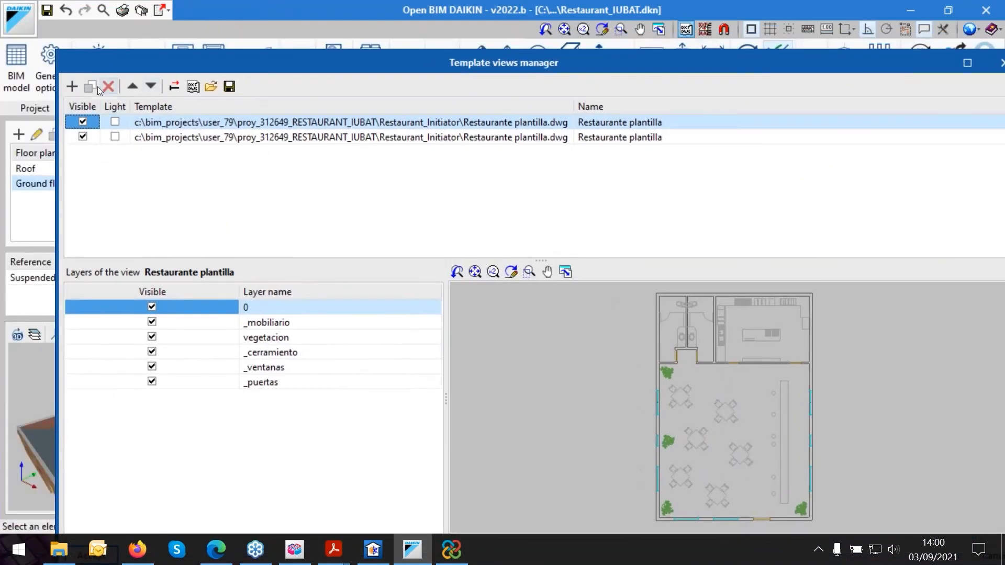
pyautogui.click(75, 86)
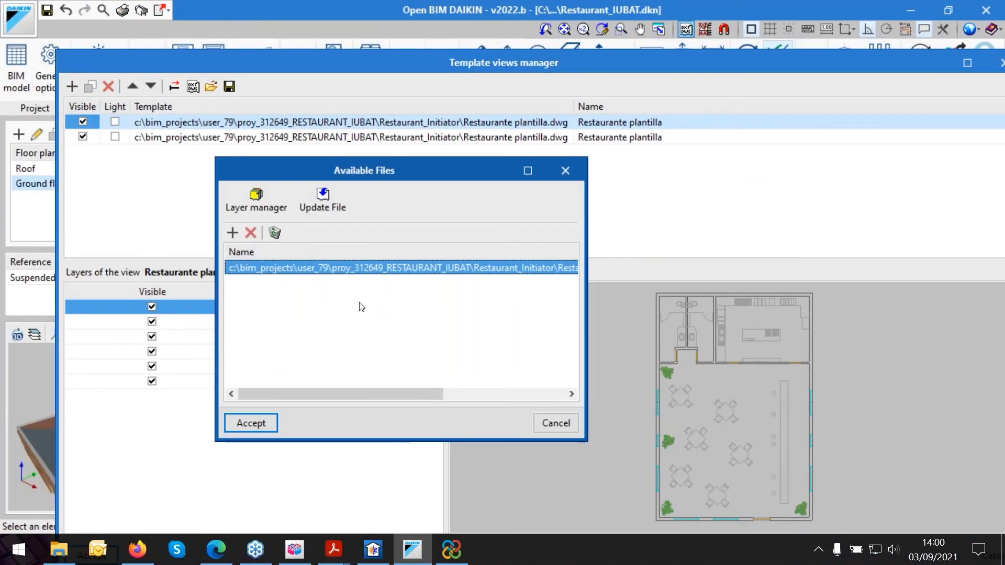
pyautogui.click(233, 234)
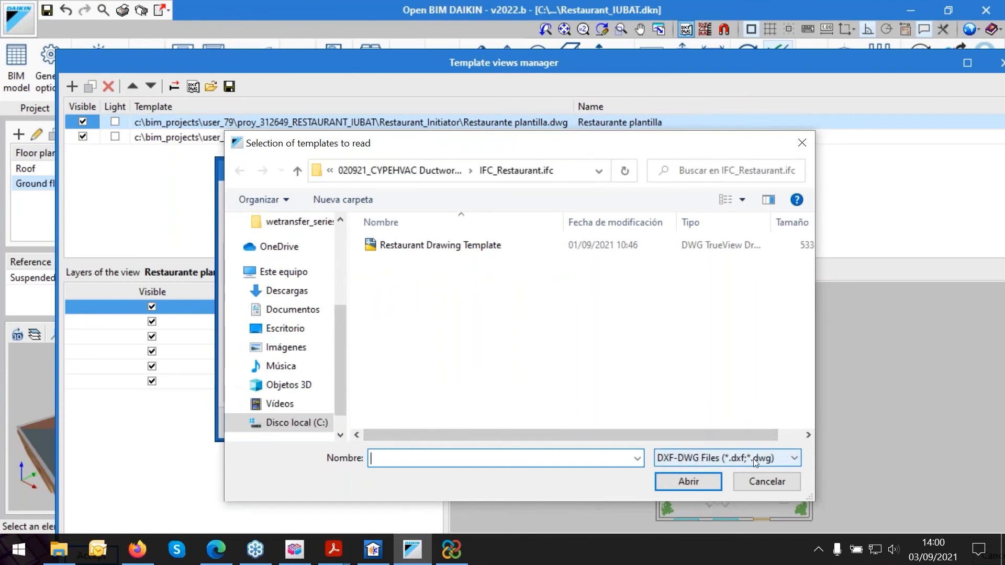
pyautogui.click(770, 460)
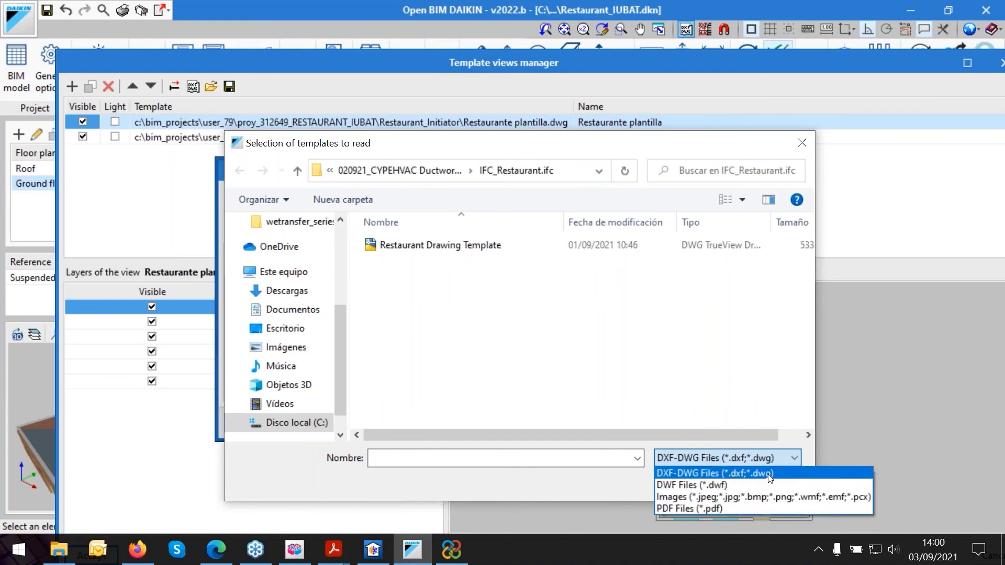
pyautogui.click(808, 145)
pyautogui.click(807, 144)
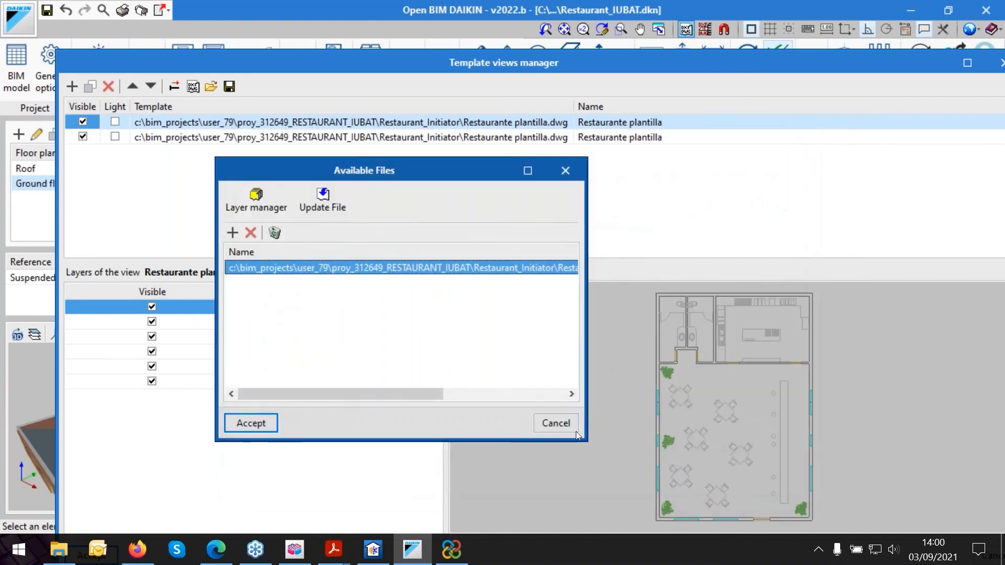
pyautogui.click(578, 421)
pyautogui.moveTo(603, 64); pyautogui.dragTo(410, 108)
pyautogui.click(821, 112)
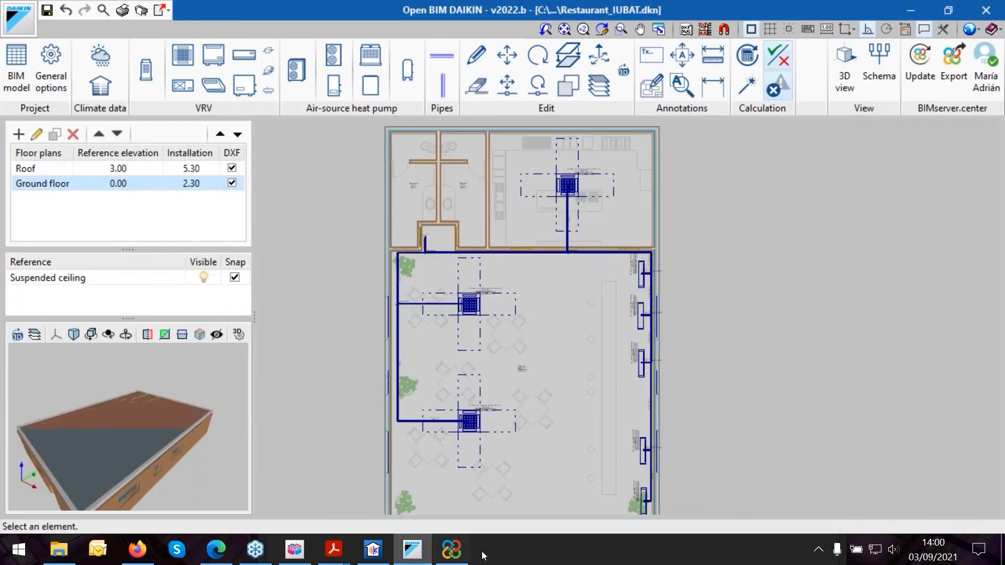
# Switch to Edge, reopen the RESTAURANT_IUBAT project and review the files associated with the "Daikin HVAC installation Restaurant IUBAT" contribution.
pyautogui.click(214, 549)
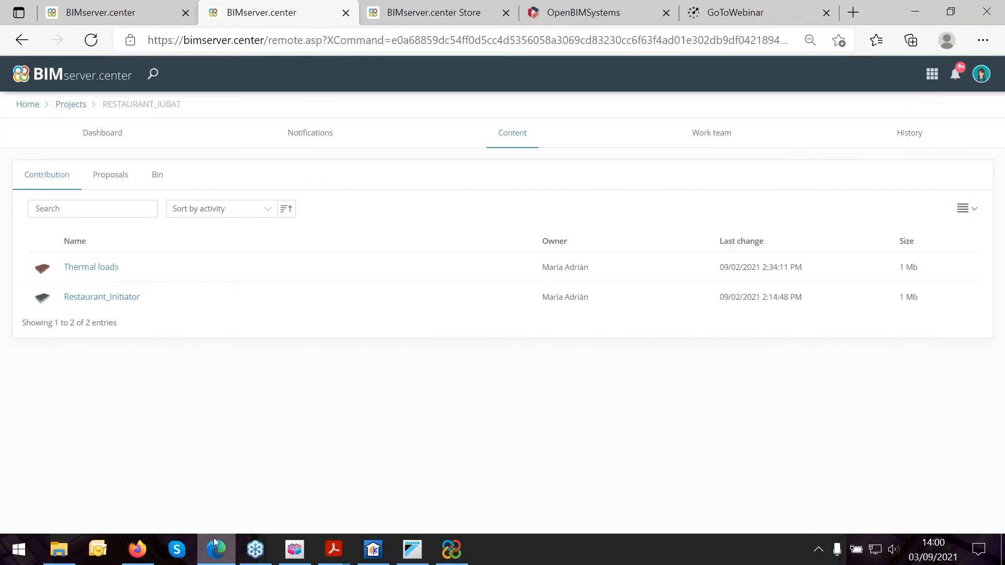
pyautogui.click(110, 134)
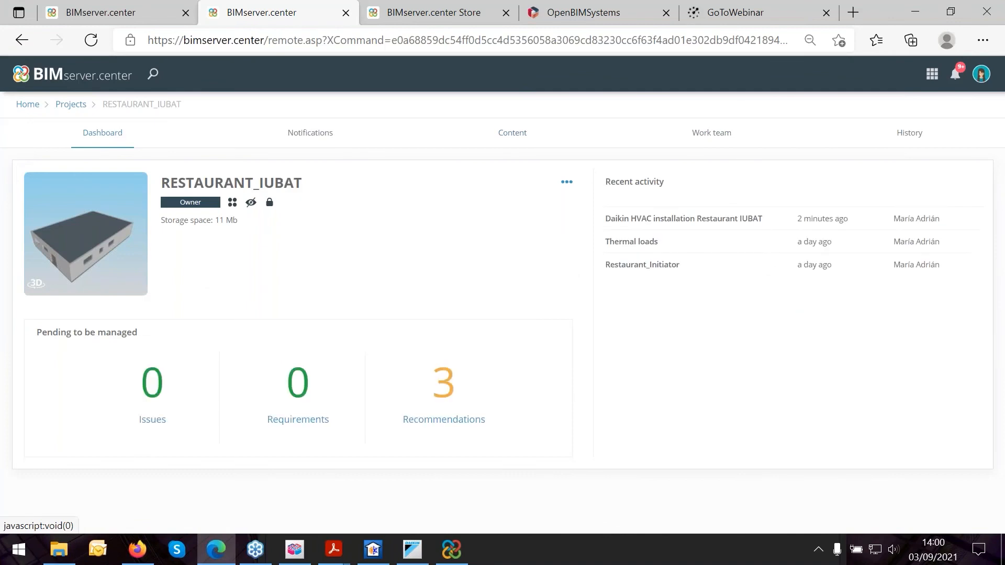
pyautogui.click(71, 105)
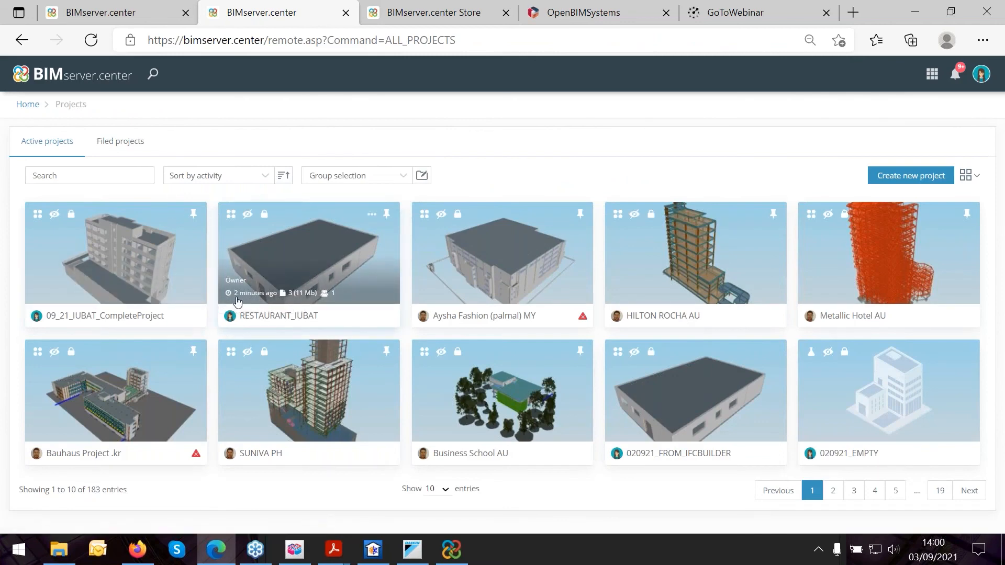
pyautogui.click(263, 301)
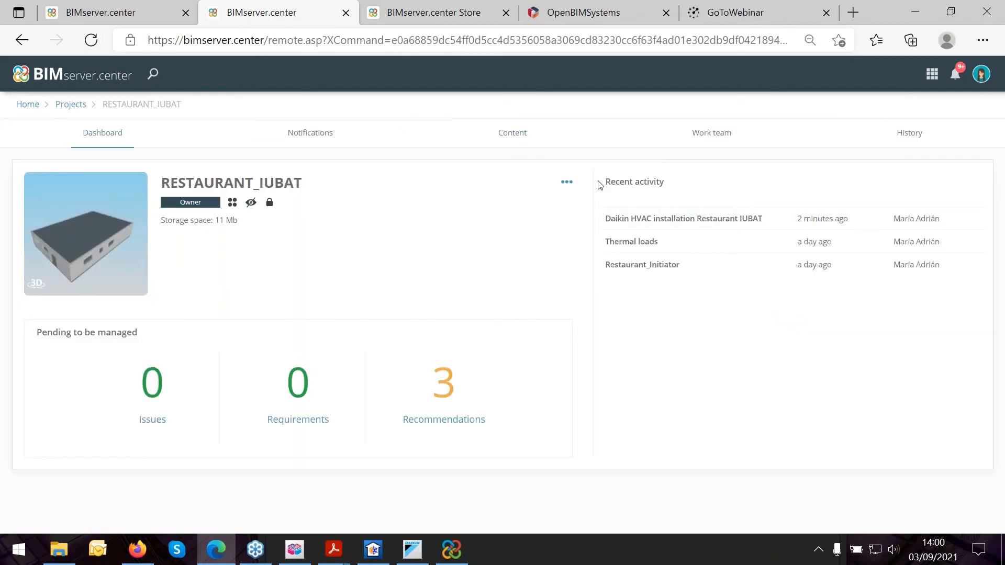
pyautogui.click(522, 134)
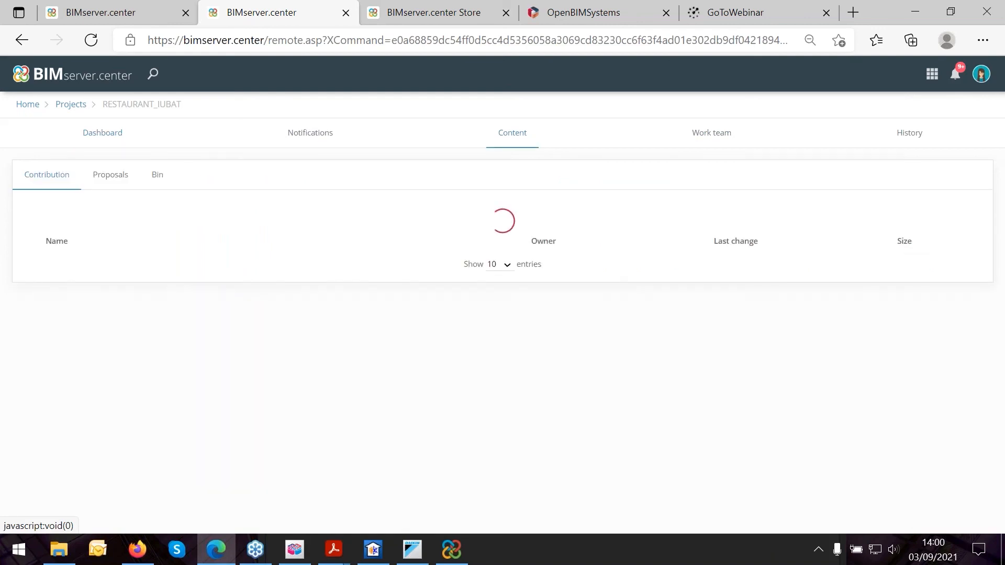
pyautogui.click(126, 269)
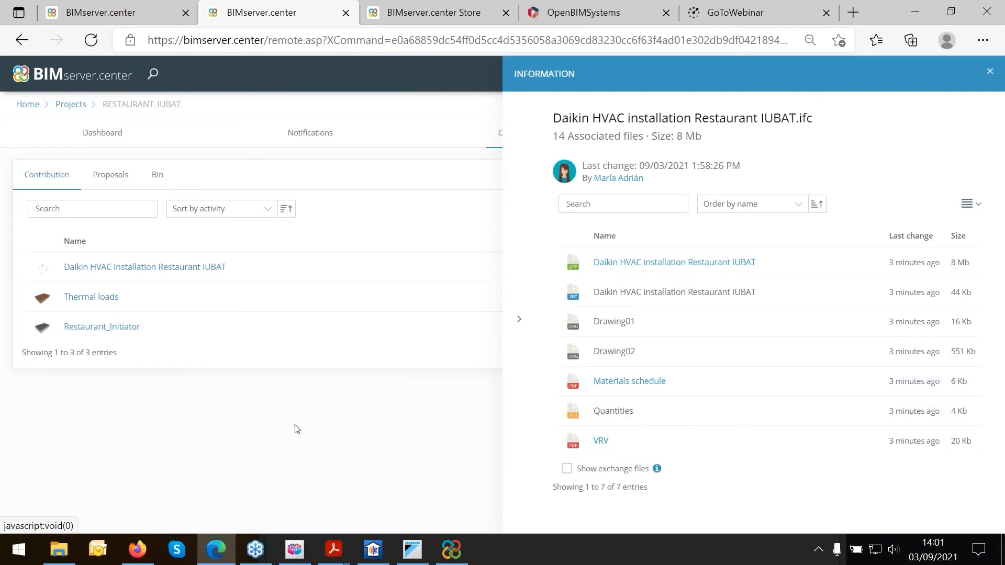
pyautogui.click(331, 422)
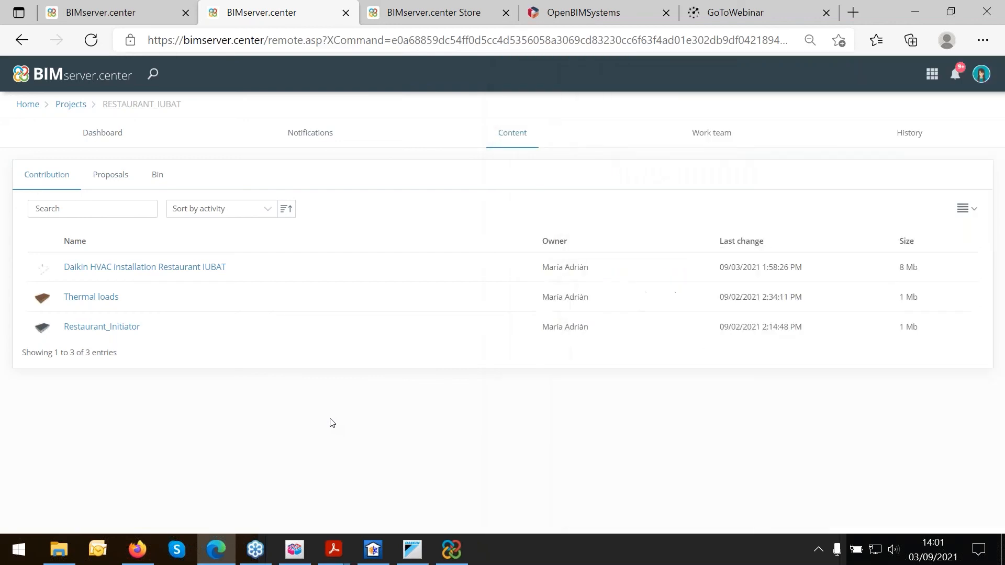
# Check the RESTAURANT_IUBAT project's work team and return to its list of contributions.
pyautogui.click(721, 139)
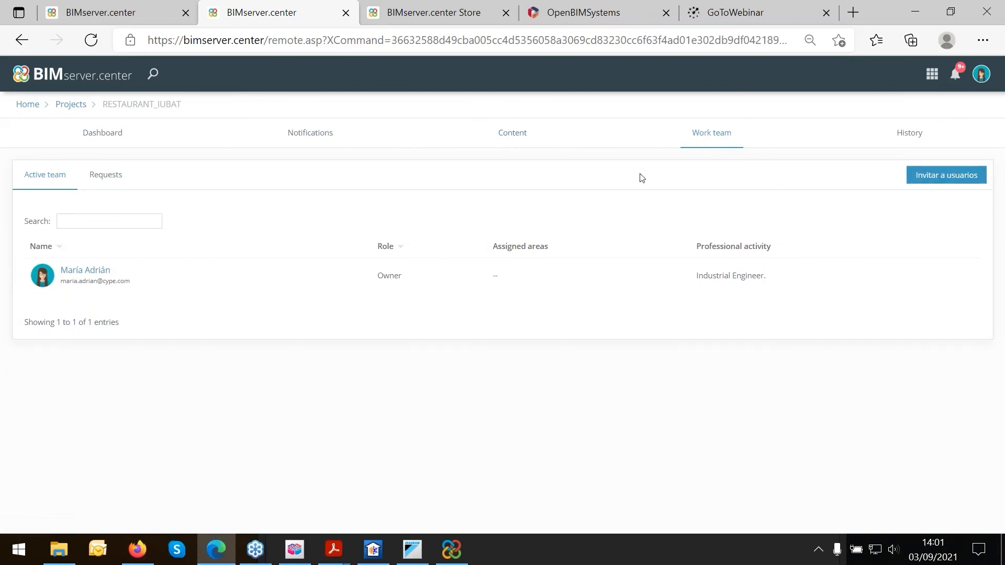
pyautogui.click(118, 138)
pyautogui.click(525, 137)
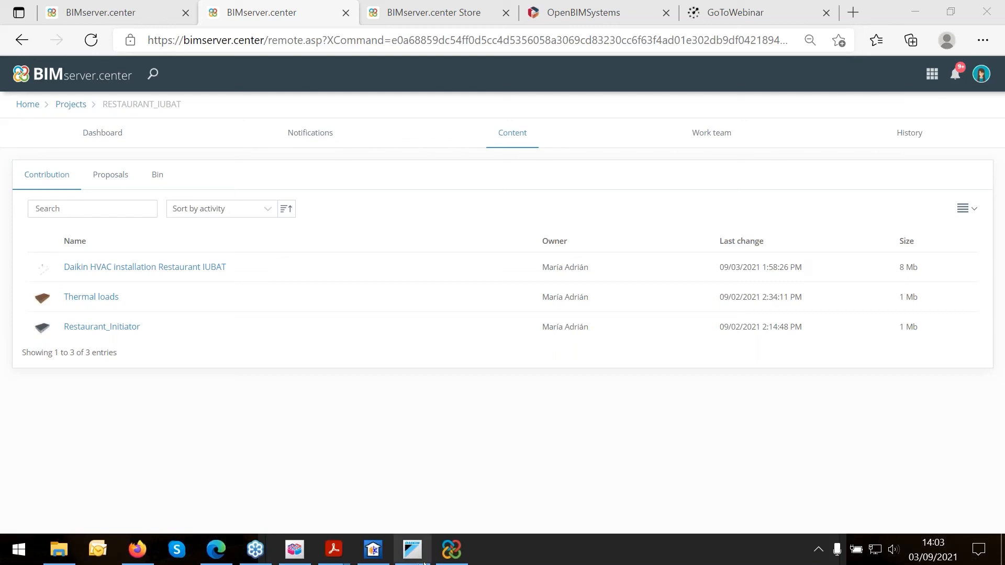
# Switch to Firefox, open encuentros.cype.es in a new tab, maximise the window and find the list of scheduled events.
pyautogui.click(212, 554)
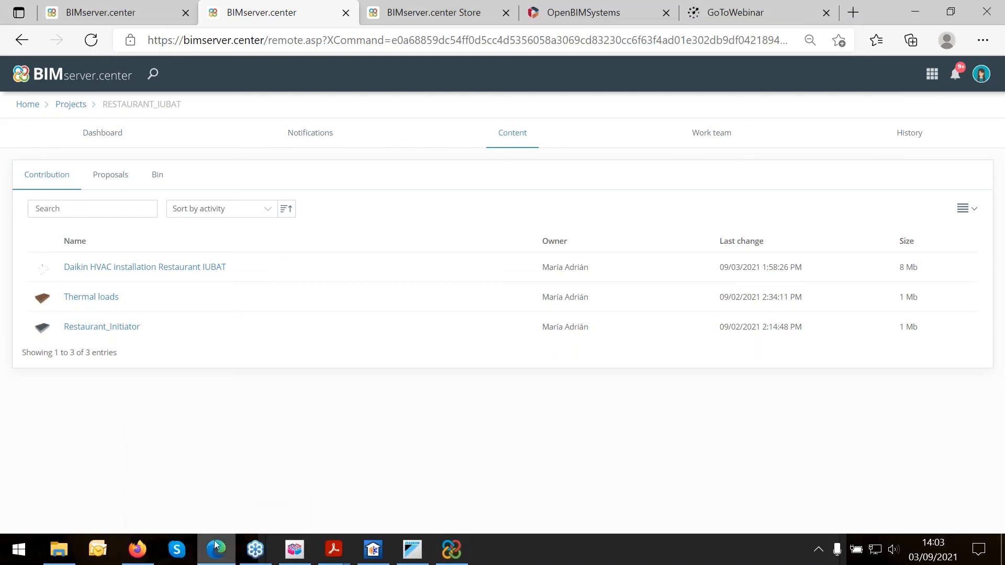
pyautogui.click(136, 551)
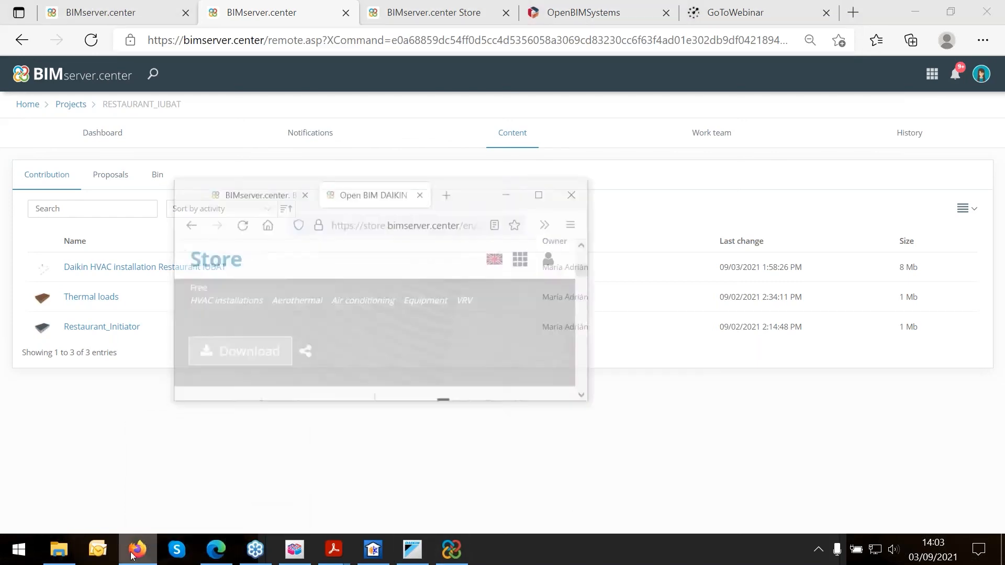
pyautogui.click(481, 149)
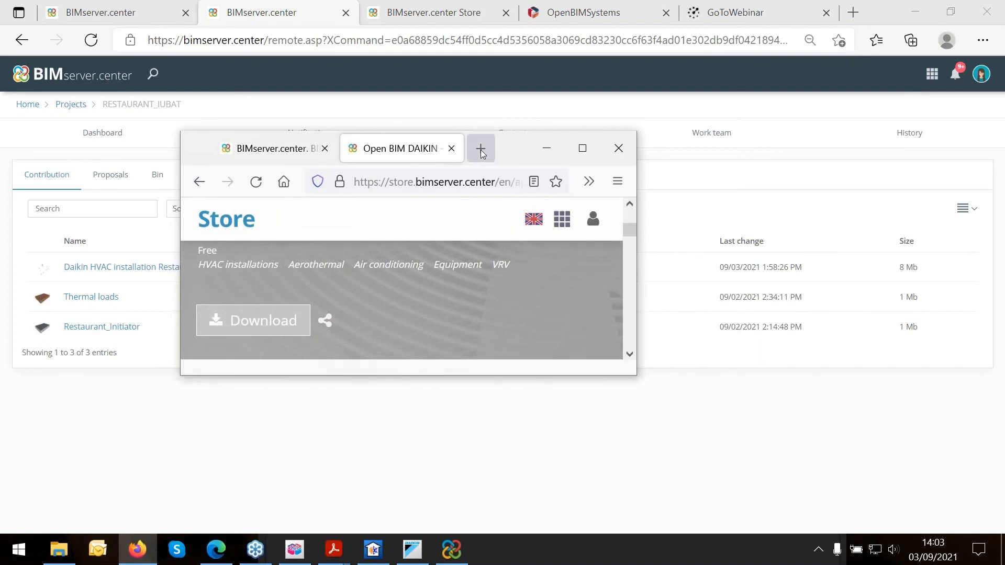
pyautogui.write('encuen')
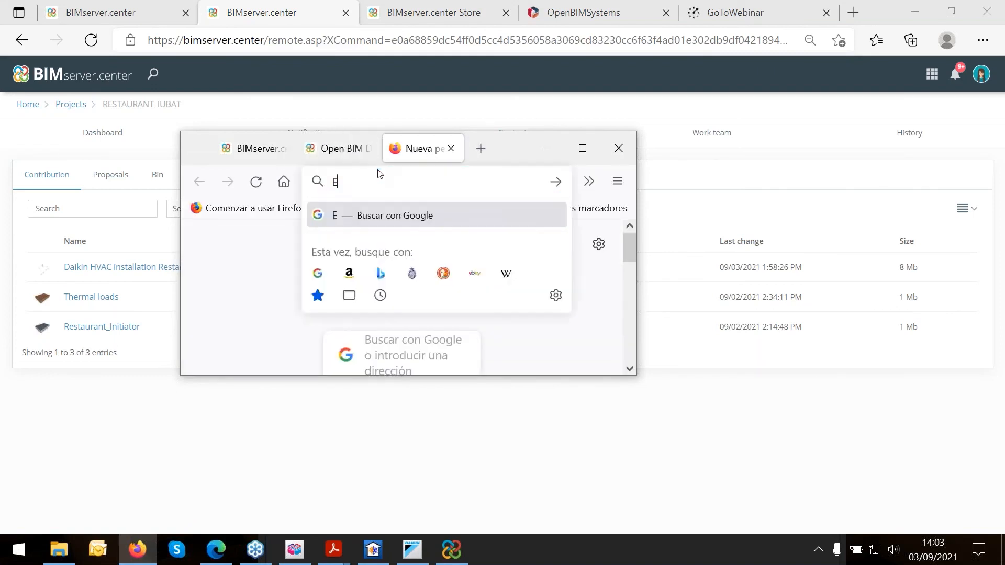
pyautogui.write('tros.cype.es')
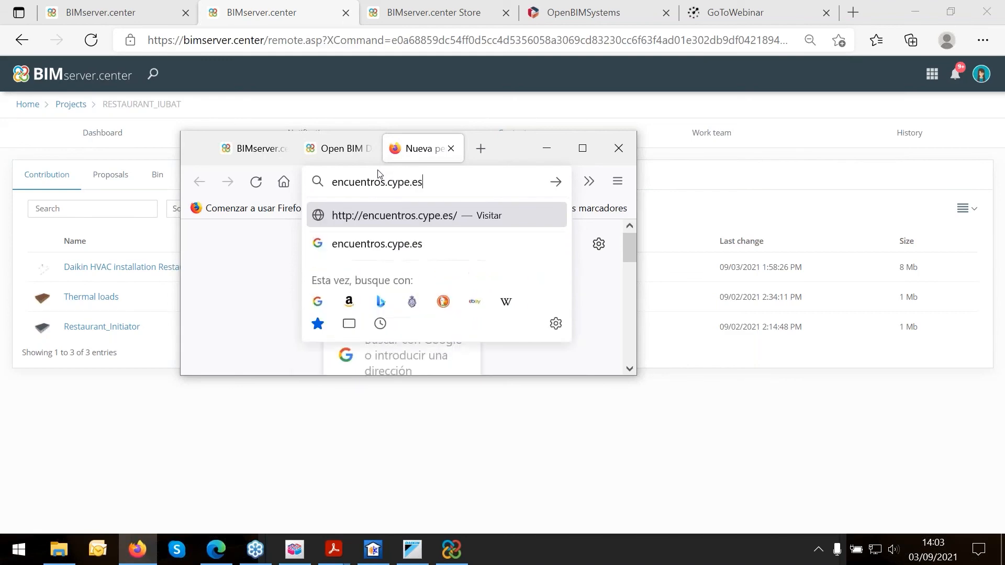
pyautogui.press('Return')
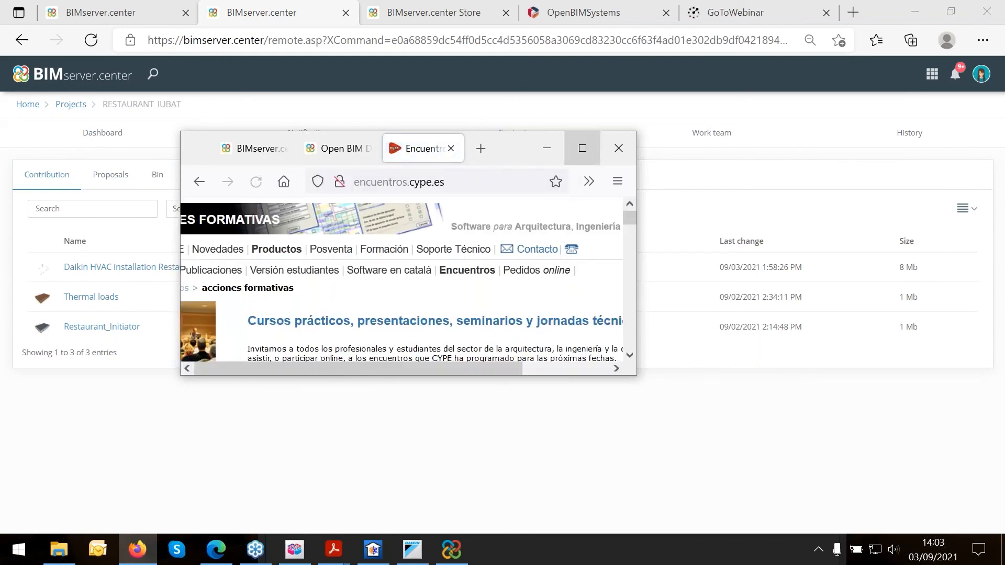
pyautogui.click(582, 148)
pyautogui.scroll(-5, 511, 315)
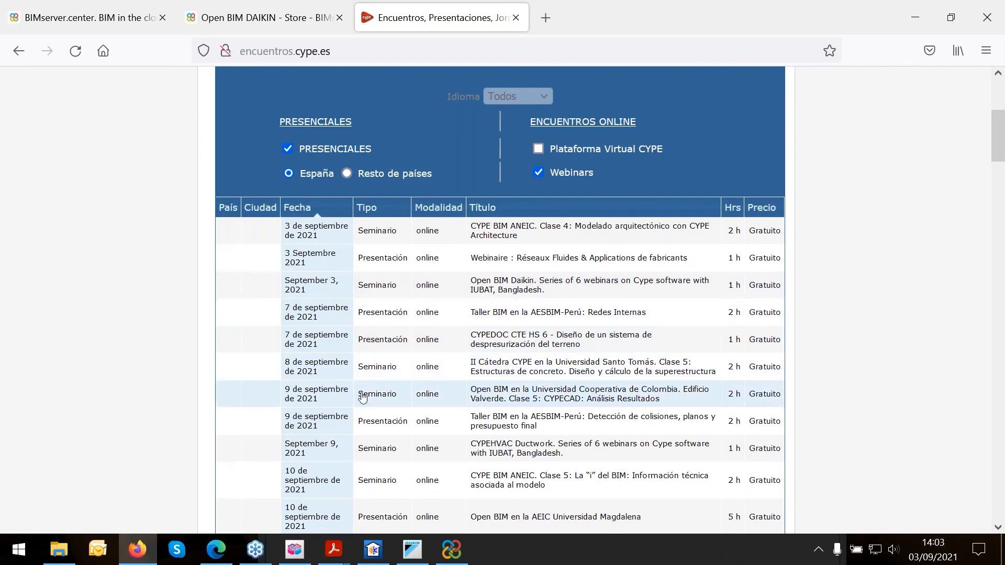
# View the details of the September 9 CYPEHVAC Ductwork webinar, highlight the software name in its title, and show the desktop.
pyautogui.click(532, 449)
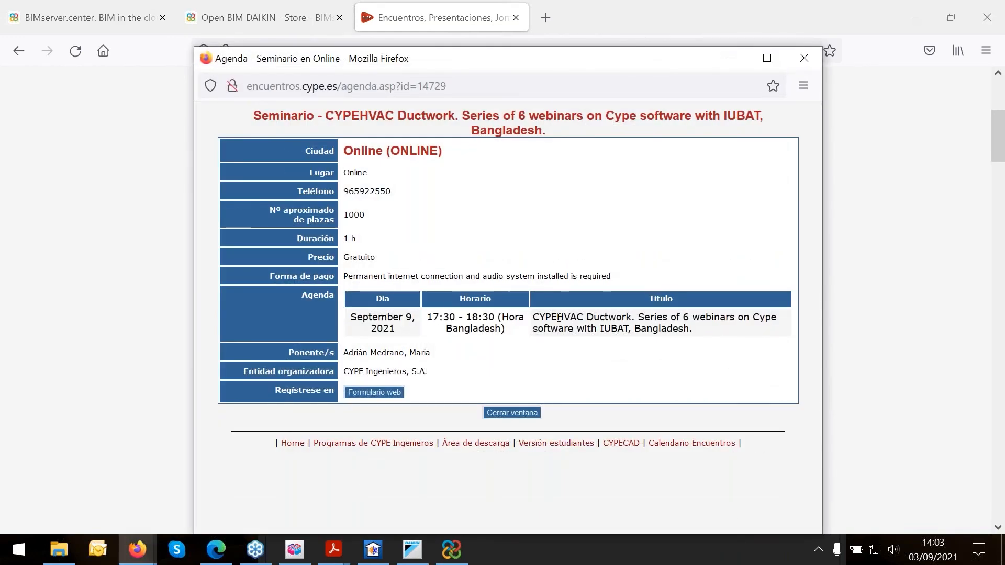
pyautogui.moveTo(535, 319); pyautogui.dragTo(632, 316)
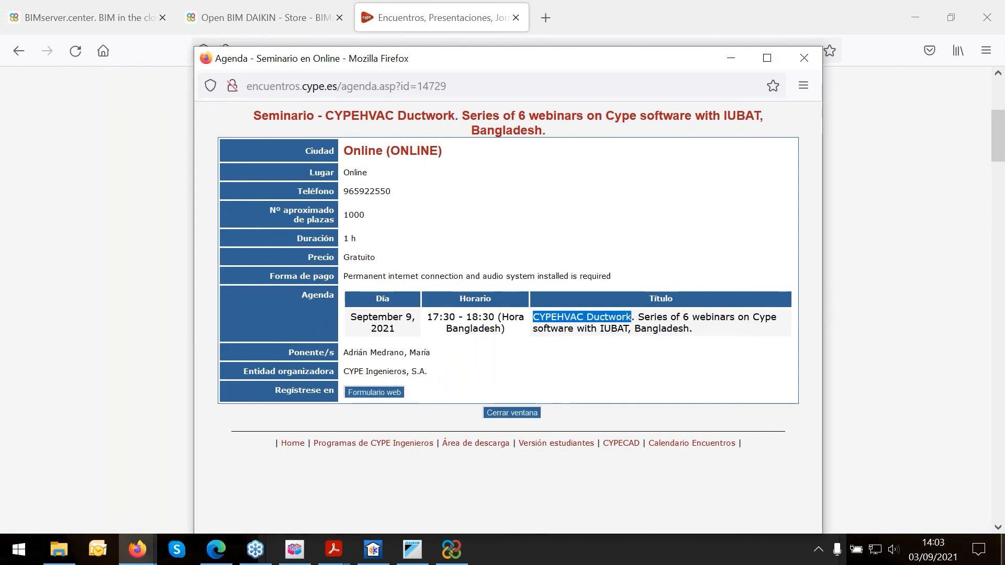
pyautogui.click(1003, 550)
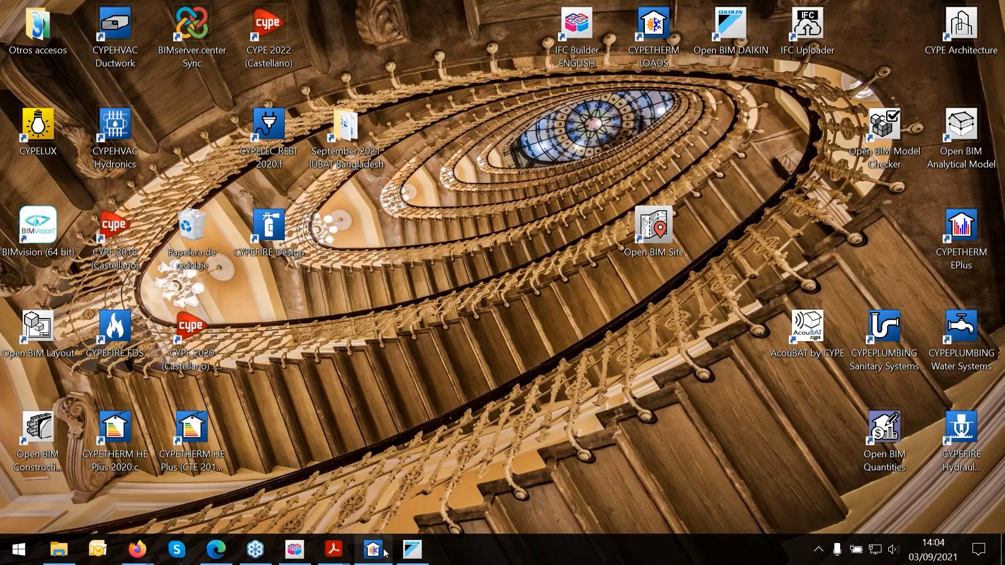
pyautogui.moveTo(385, 553)
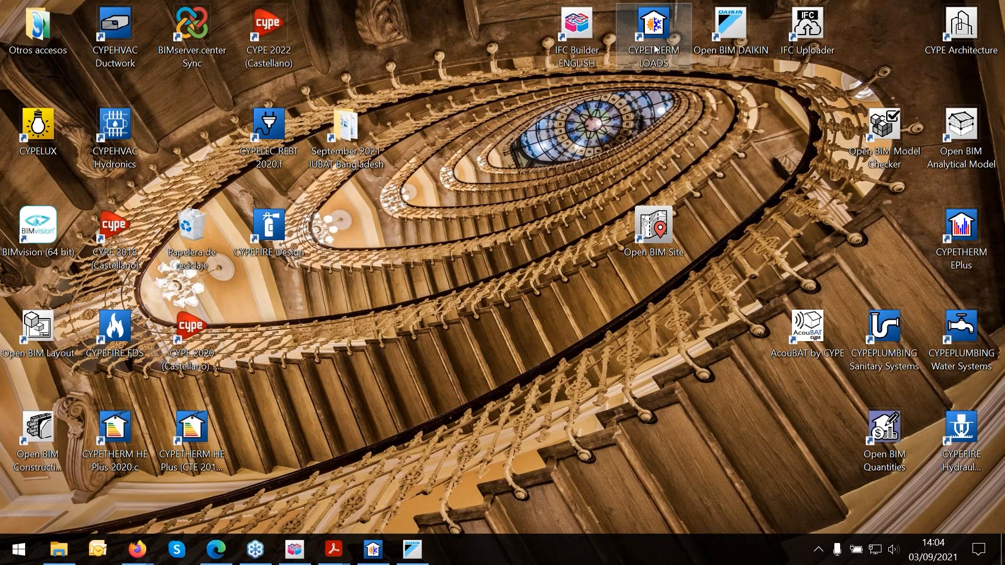
# Return to the Firefox events list, view the September 10 CYPEFIRE Hydraulic Systems webinar's details, highlight its title, and minimise both windows.
pyautogui.click(224, 556)
pyautogui.moveTo(145, 562)
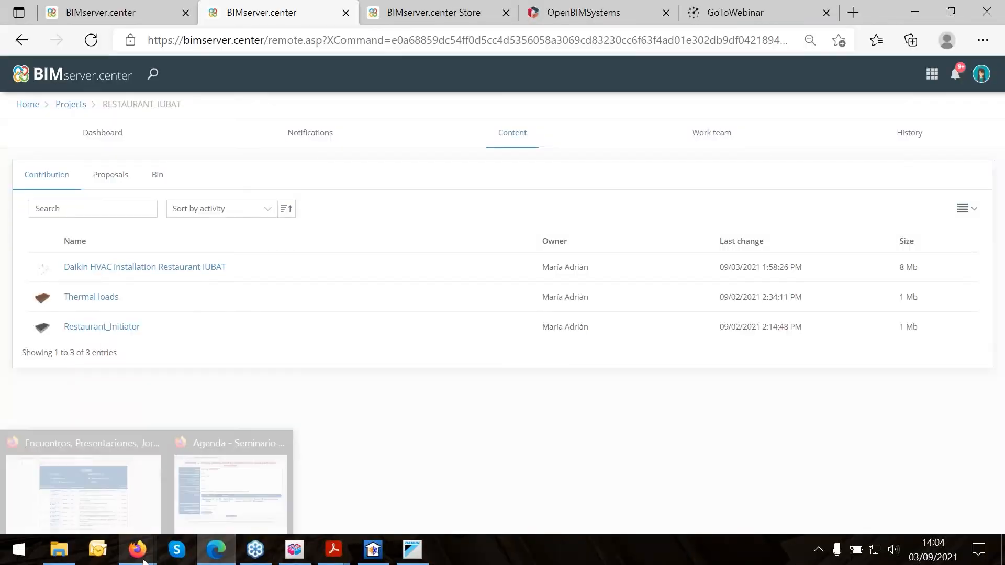
pyautogui.click(142, 507)
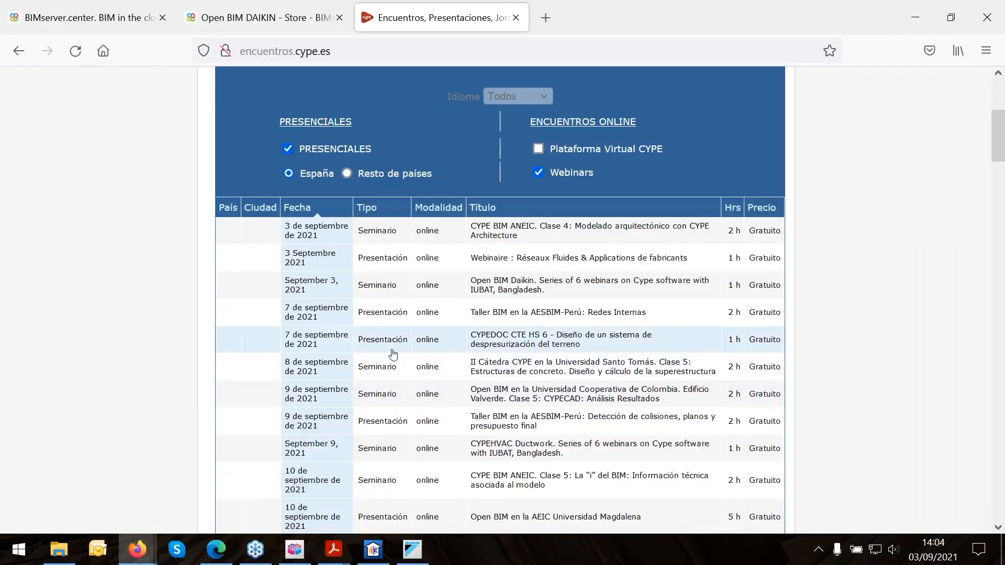
pyautogui.scroll(-2, 393, 354)
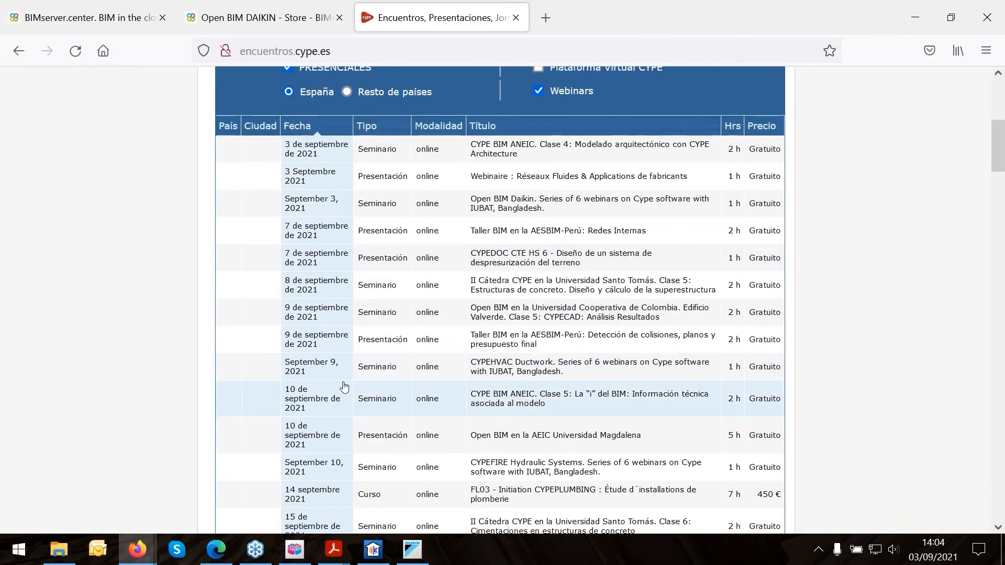
pyautogui.click(534, 474)
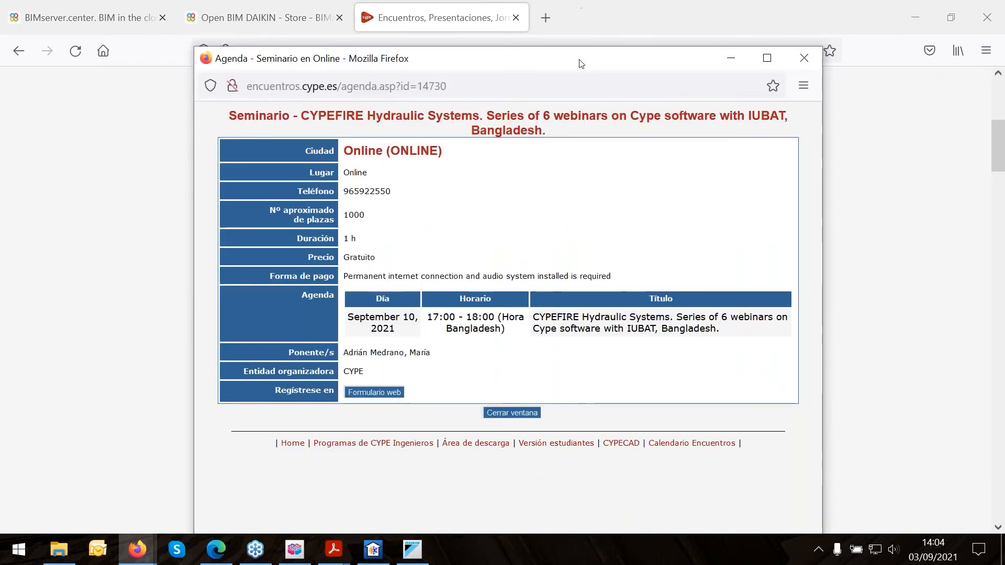
pyautogui.moveTo(519, 79); pyautogui.dragTo(335, 82)
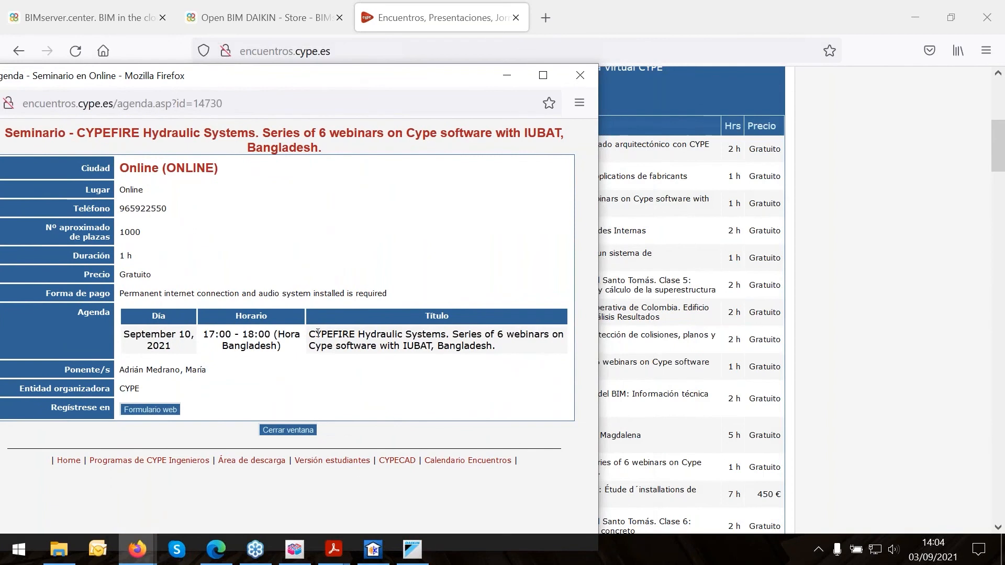
pyautogui.moveTo(309, 337); pyautogui.dragTo(493, 346)
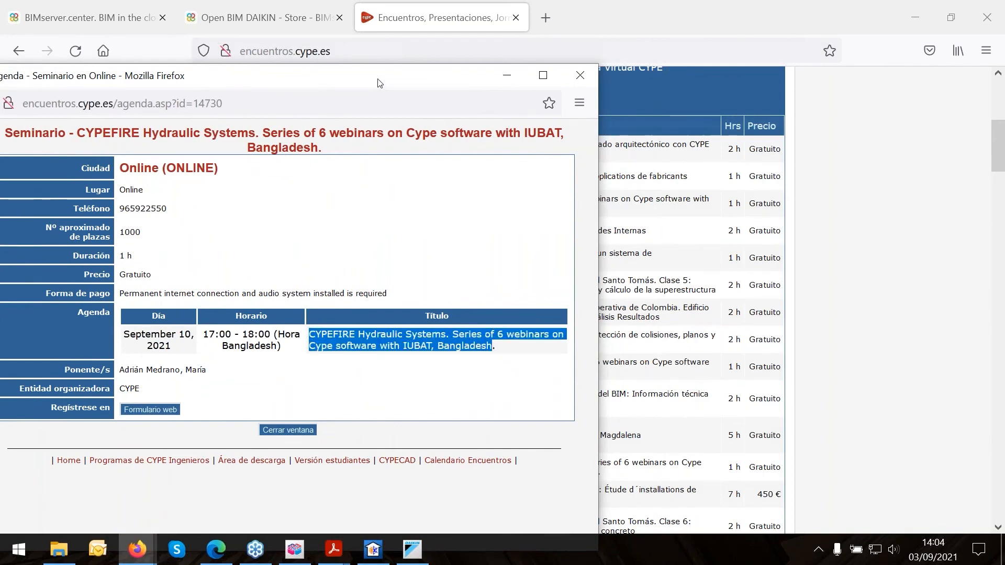
pyautogui.moveTo(379, 84); pyautogui.dragTo(407, 77)
pyautogui.click(540, 71)
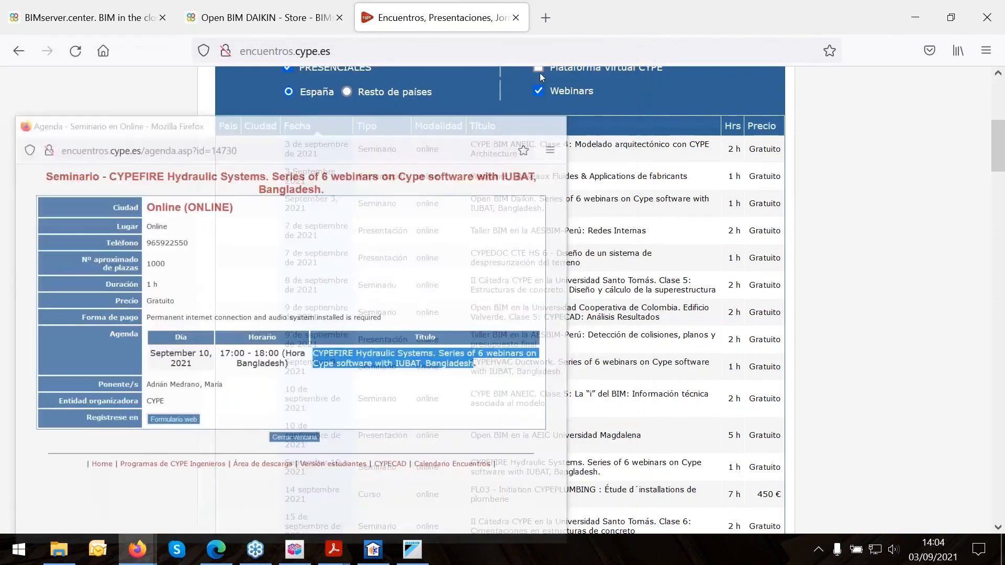
pyautogui.click(915, 17)
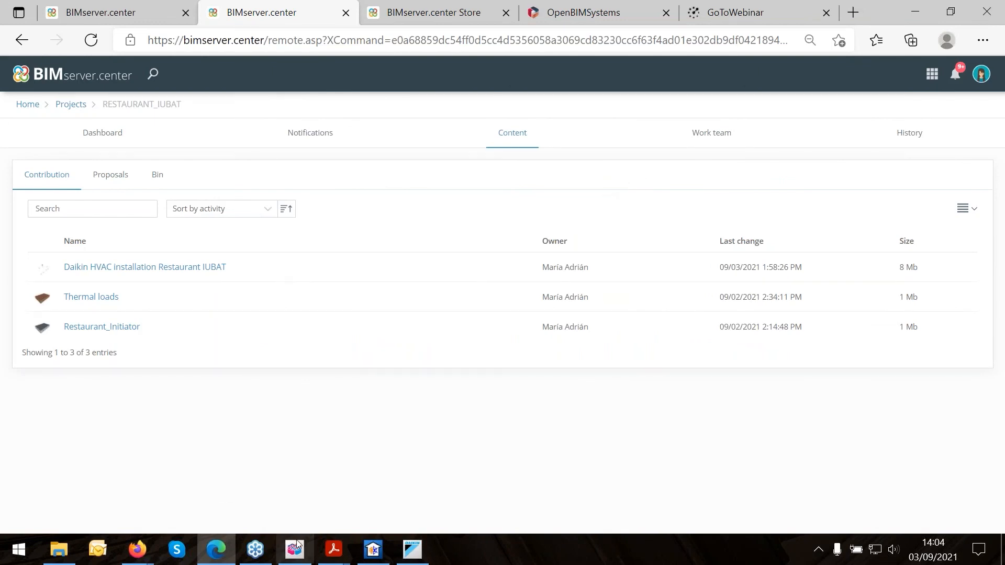
# Switch to the Open BIM DAIKIN store page in Edge and highlight the support e-mail address in its contact information.
pyautogui.moveTo(299, 548)
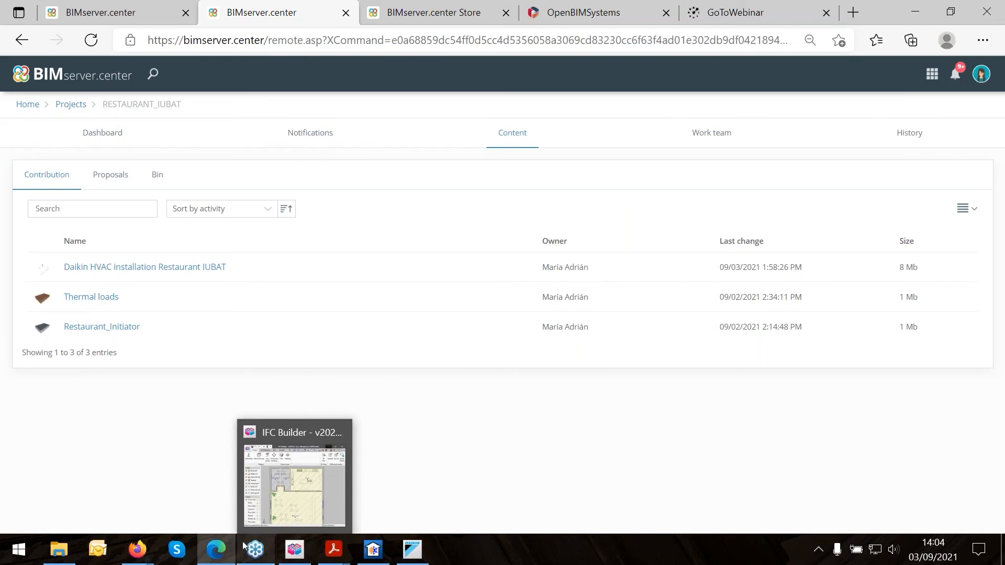
pyautogui.click(215, 551)
pyautogui.click(215, 550)
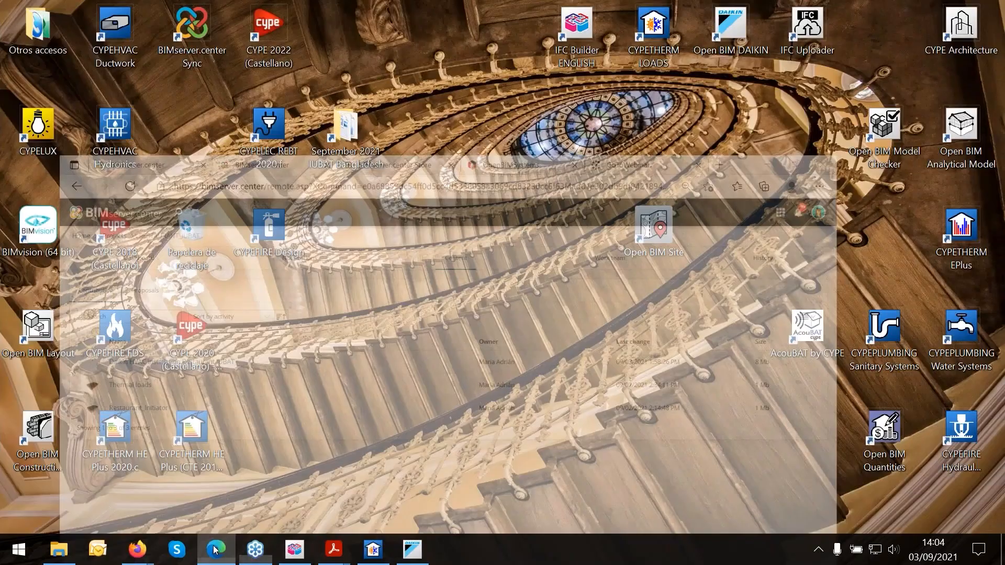
pyautogui.click(215, 550)
pyautogui.click(120, 16)
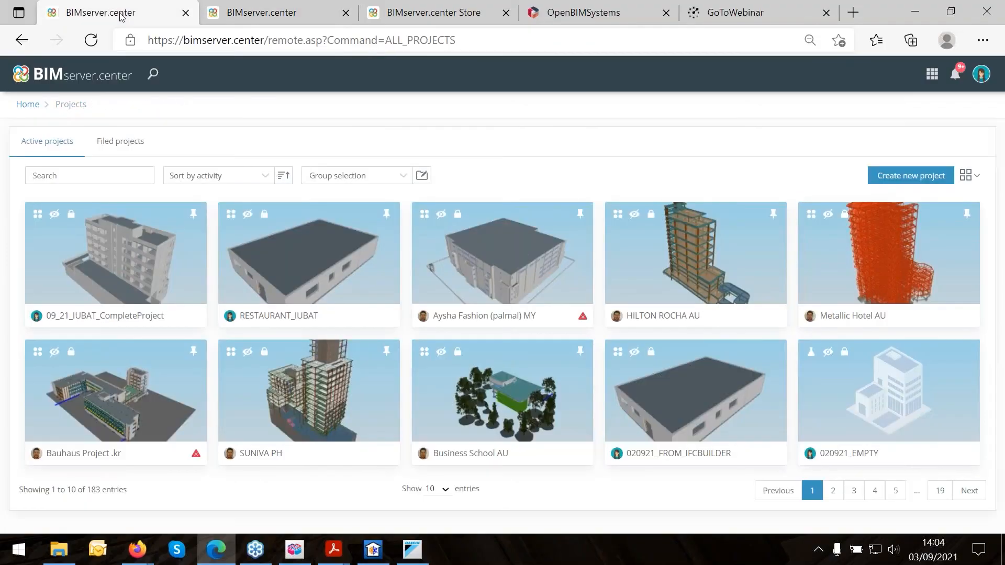
pyautogui.click(434, 12)
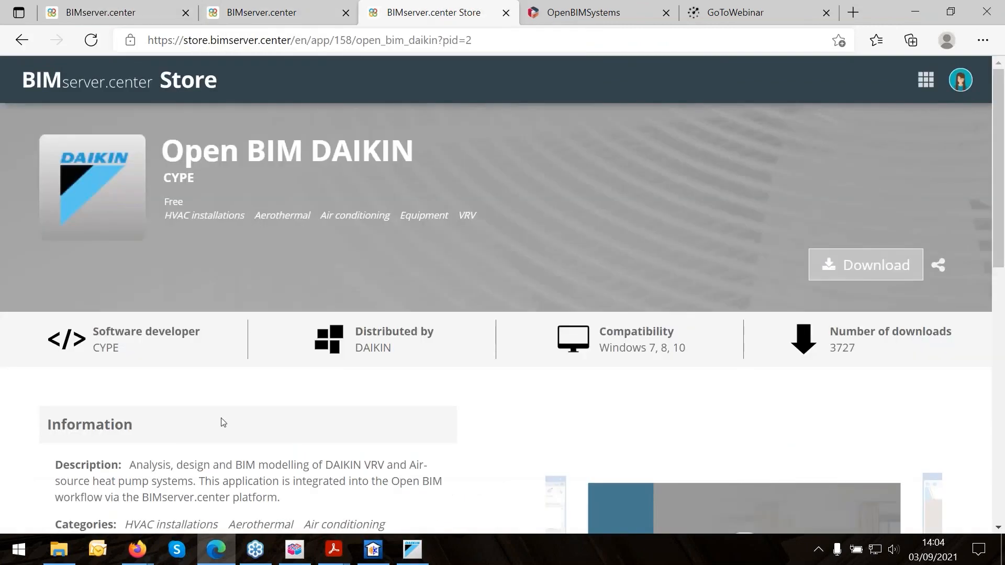
pyautogui.scroll(-8, 224, 419)
pyautogui.moveTo(56, 302)
pyautogui.mouseDown()
pyautogui.moveTo(184, 316)
pyautogui.moveTo(50, 313)
pyautogui.mouseUp()
pyautogui.click(120, 293)
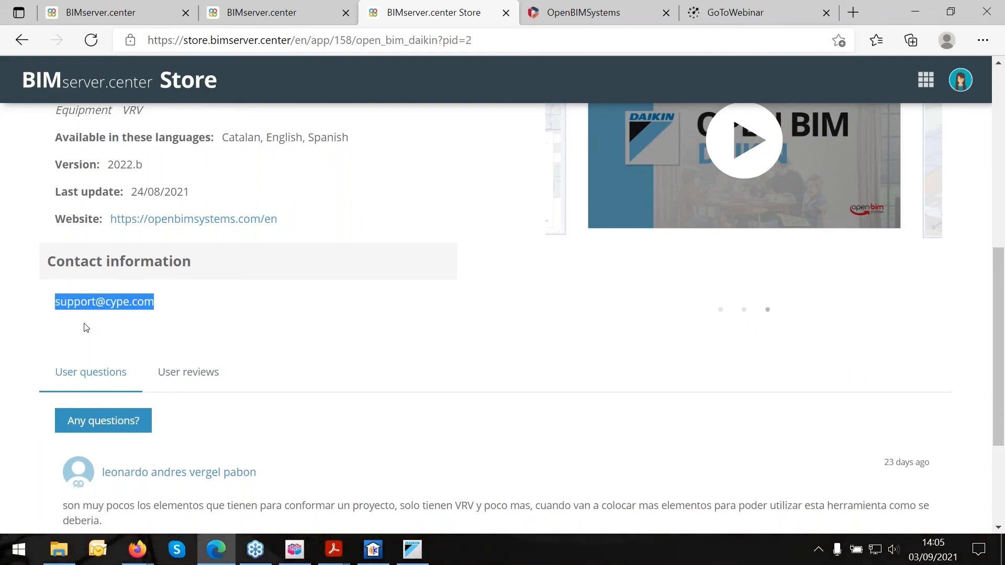
pyautogui.scroll(1, 84, 328)
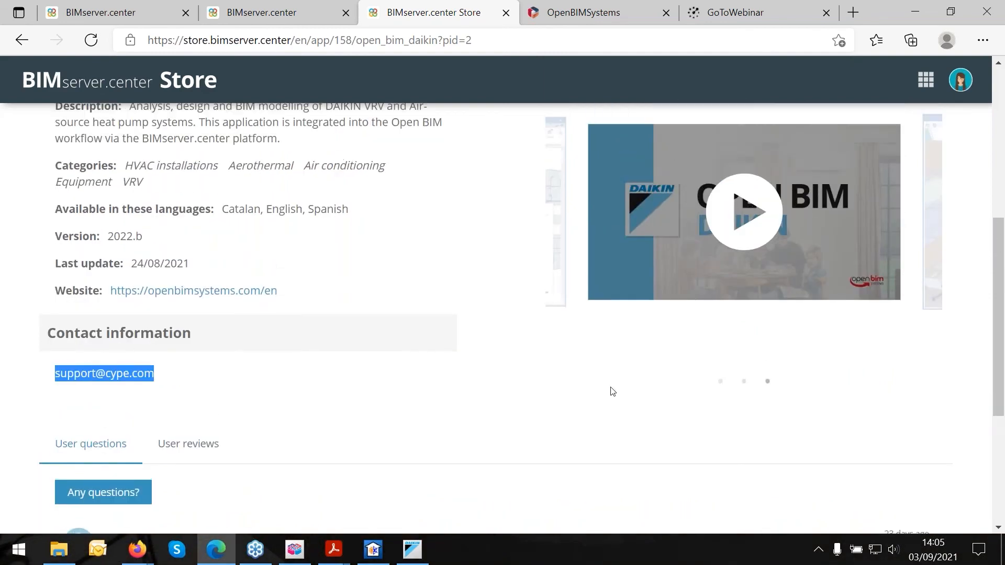
pyautogui.click(695, 342)
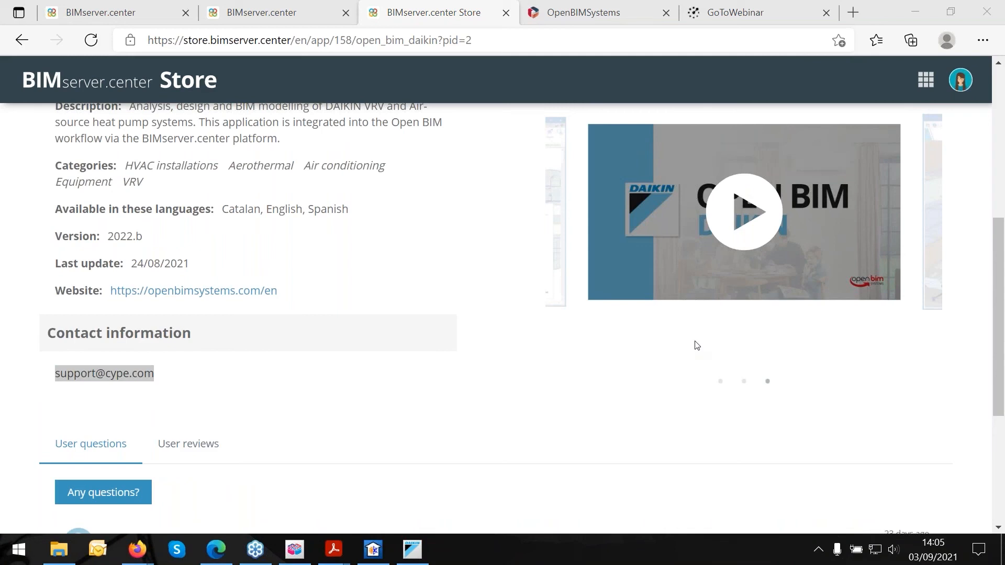